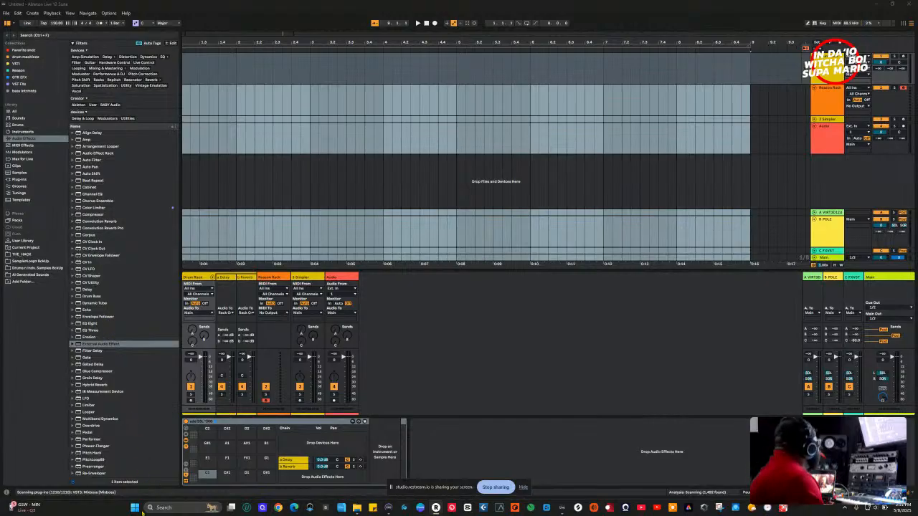
scroll(103, 276, "down", 3)
scroll(122, 294, "up", 3)
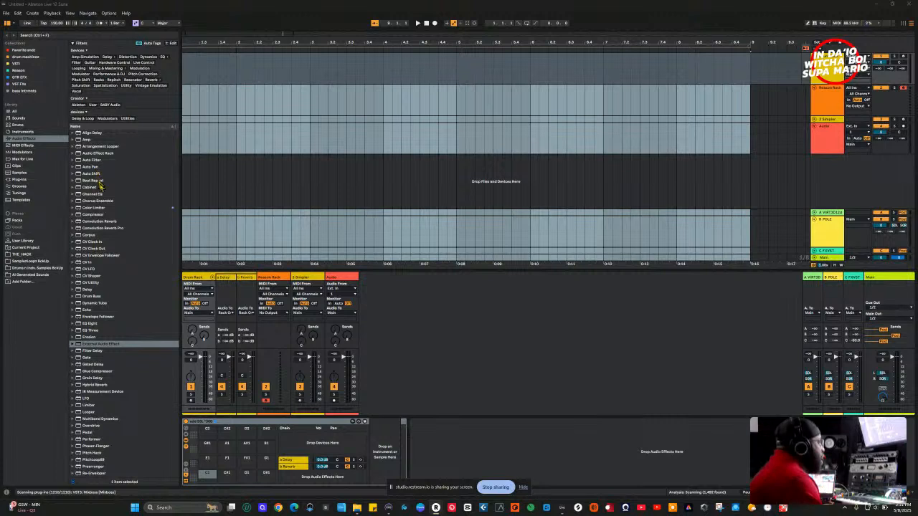
left_click(31, 36)
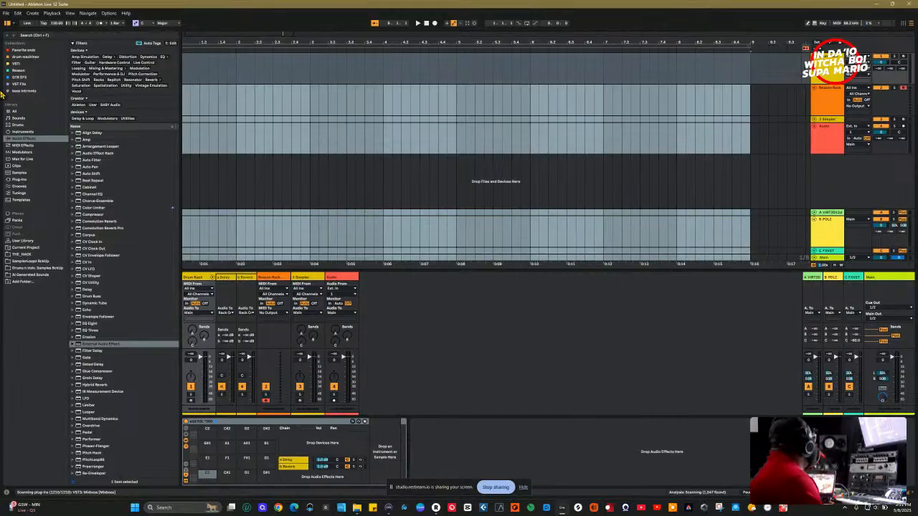
left_click(44, 39)
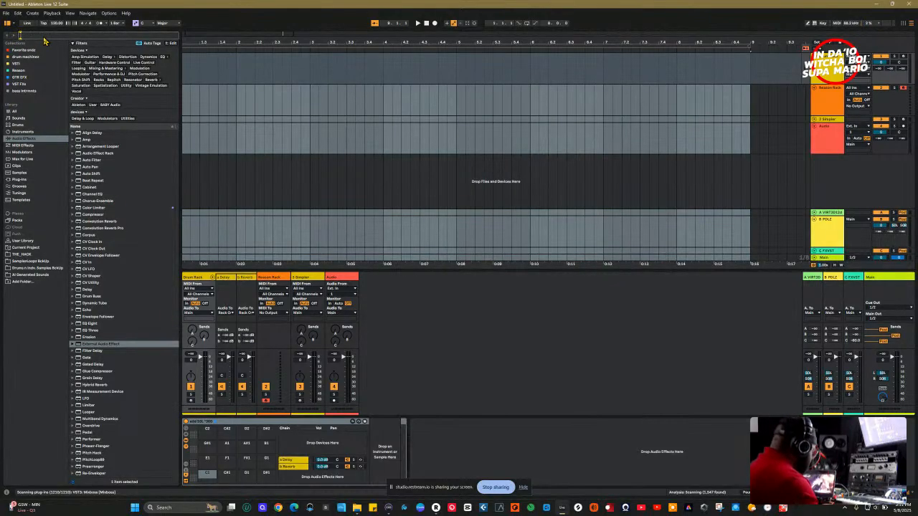
type("bassla")
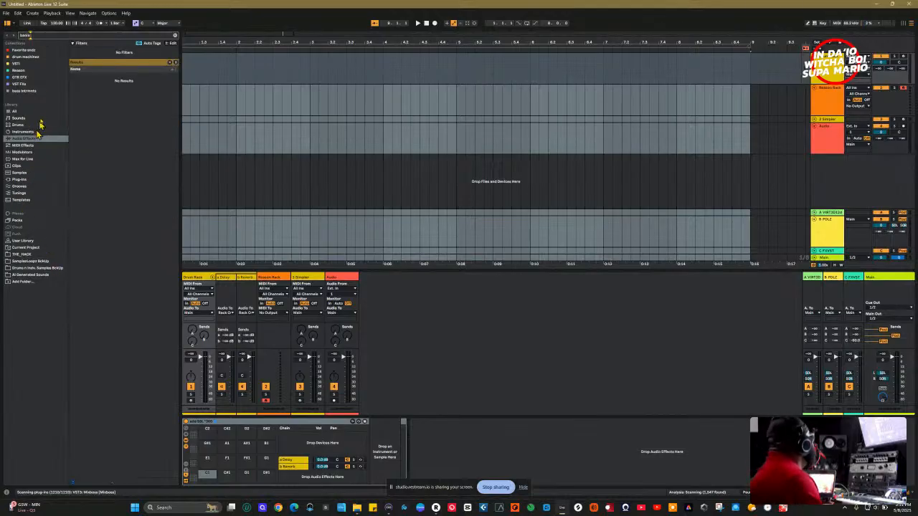
key("BackSpace")
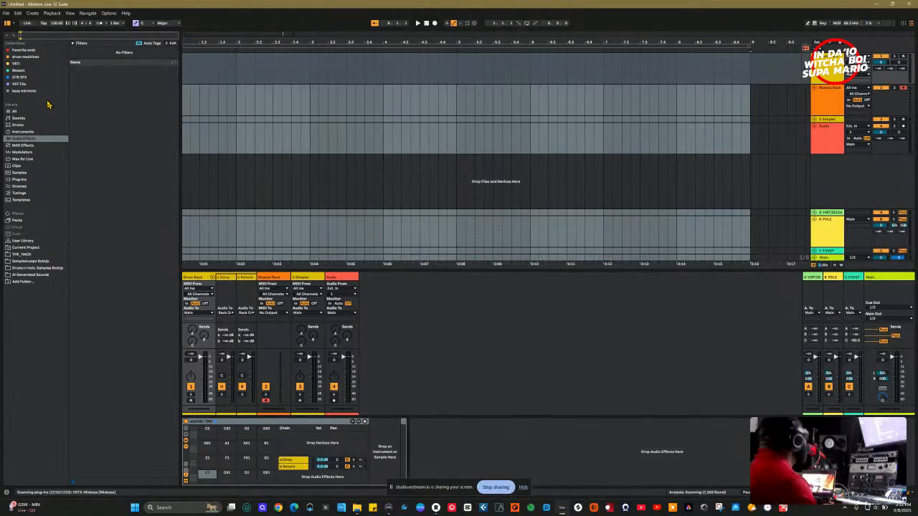
Search the plug-ins for Urbania and load the VST3 instrument onto a new track.
type("Urbania")
left_click(17, 180)
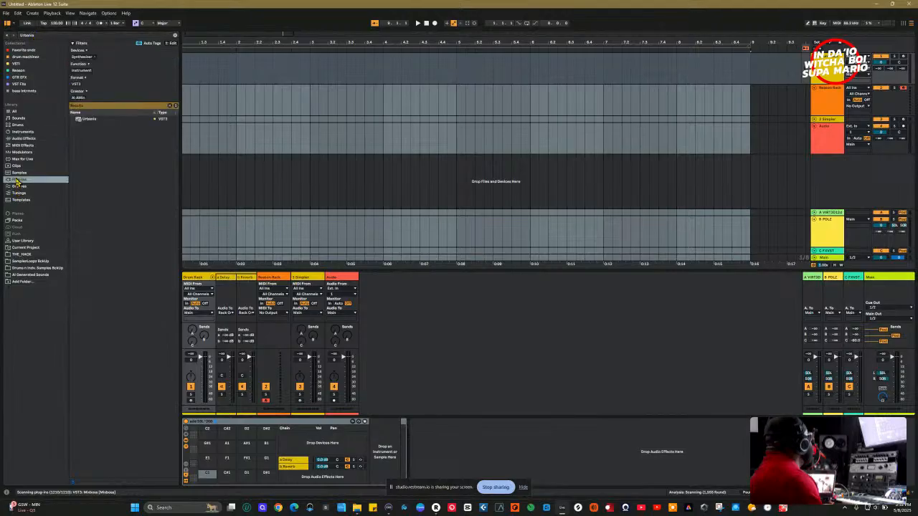
left_click_drag(88, 119, 412, 347)
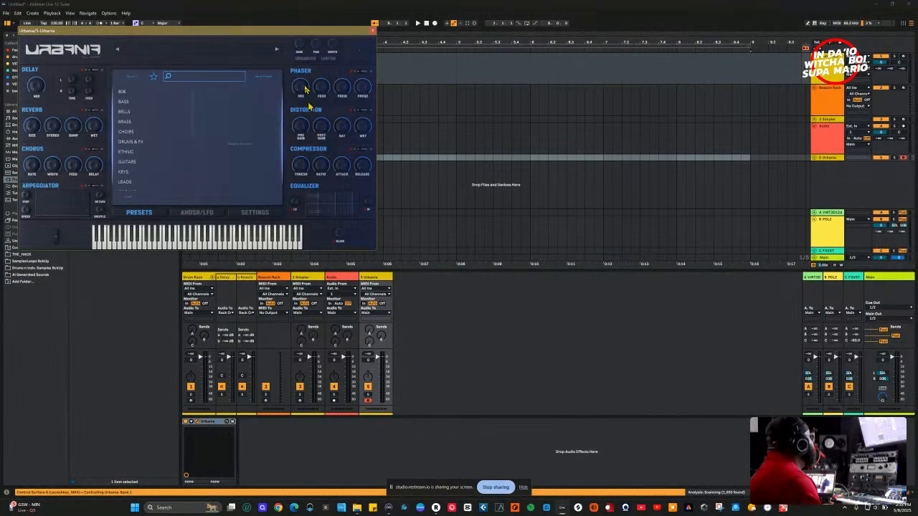
Move the Urbania plug-in window away from the browser to the middle of the workspace.
left_click_drag(264, 32, 552, 93)
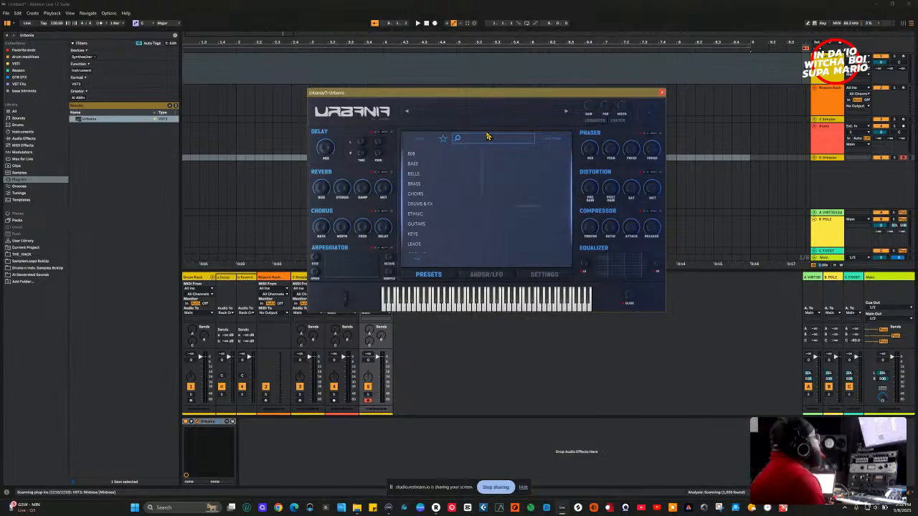
left_click_drag(476, 99, 466, 108)
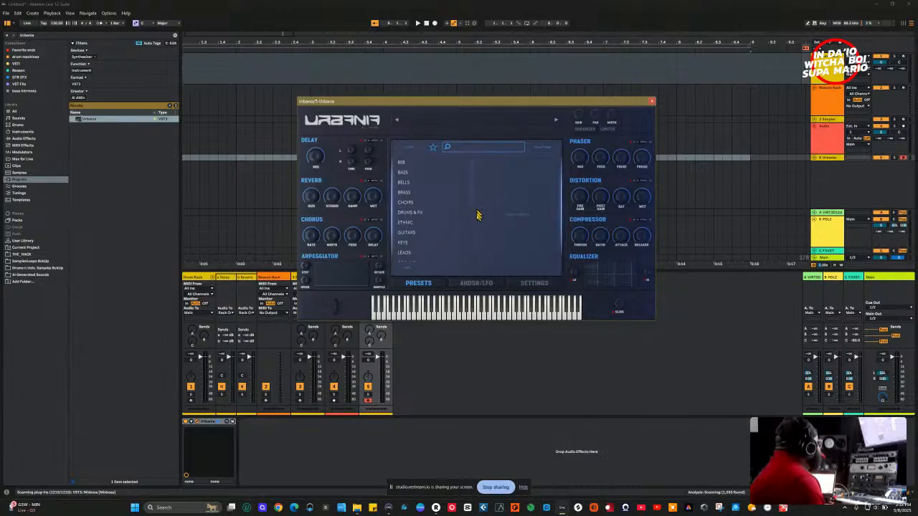
left_click_drag(500, 108, 507, 131)
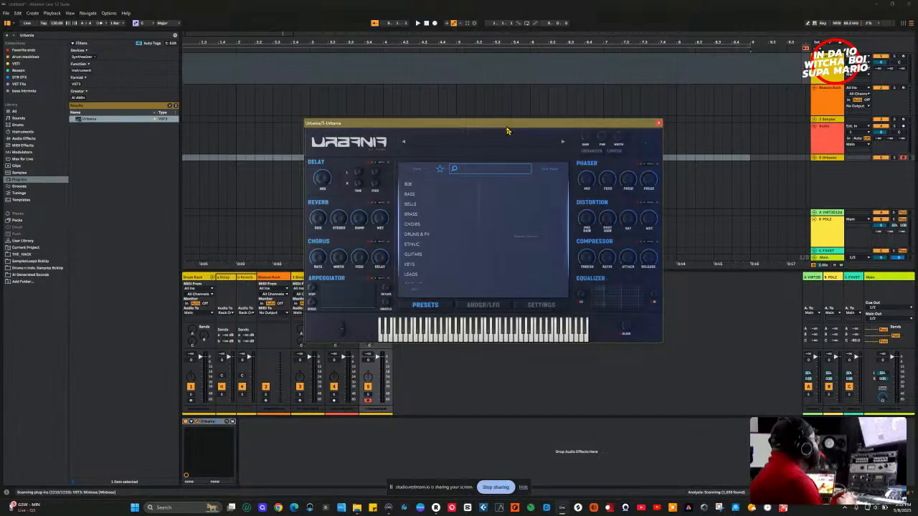
left_click_drag(474, 129, 508, 157)
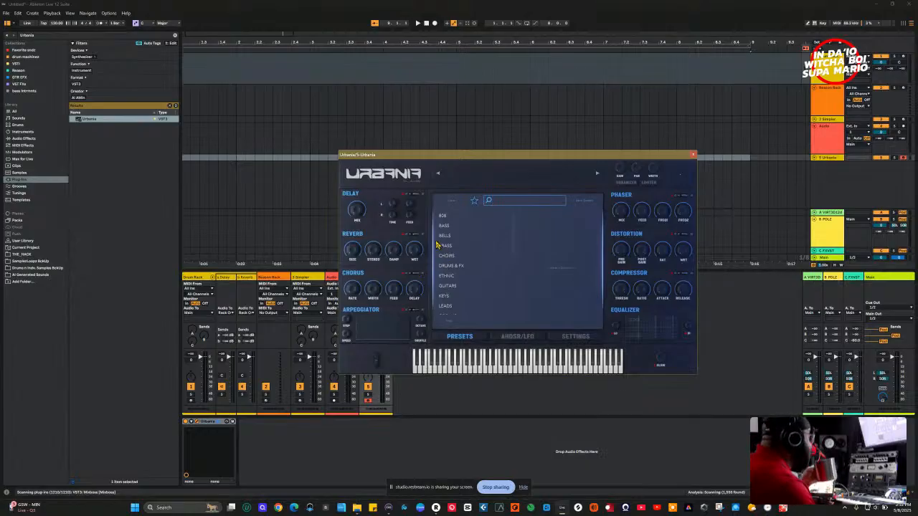
mouse_move(432, 159)
left_mouse_down()
mouse_move(453, 179)
mouse_move(400, 172)
mouse_move(437, 173)
left_mouse_up()
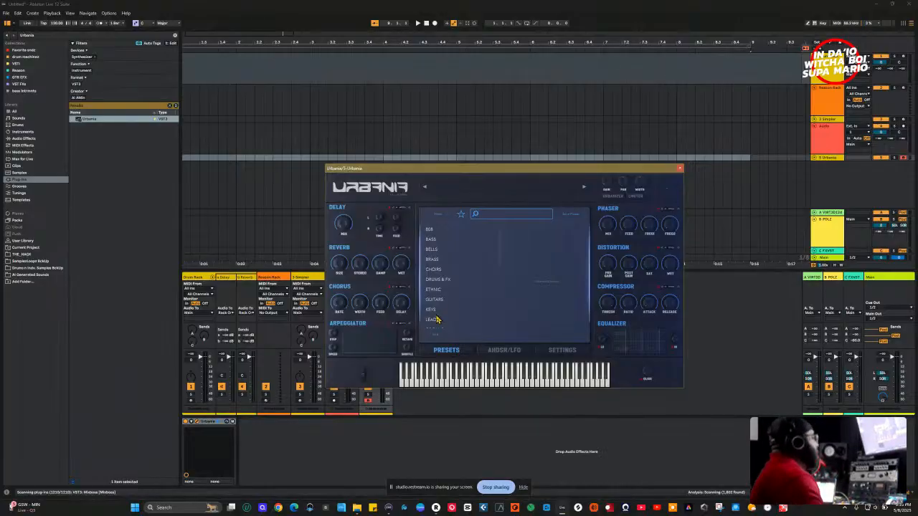
Audition the 808 presets Midnight, Solar and Warner in Urbania.
left_click(432, 231)
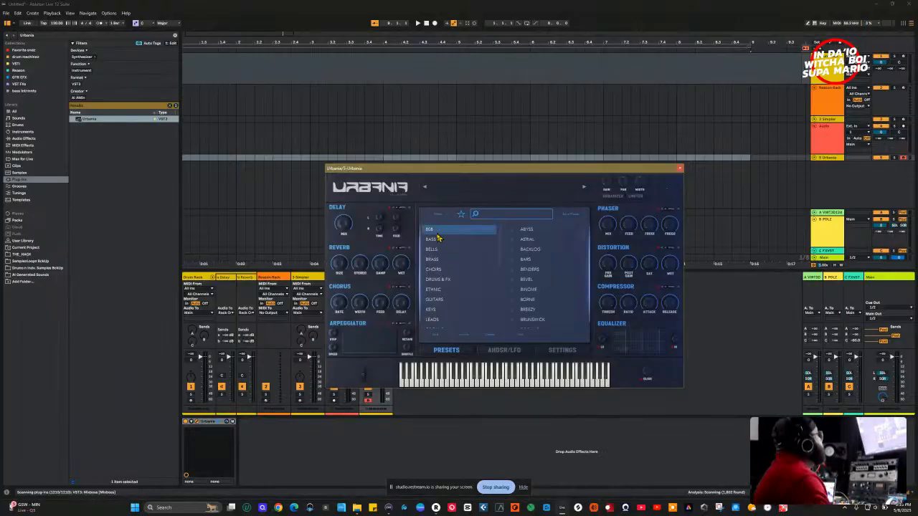
scroll(532, 268, "down", 5)
left_click(529, 257)
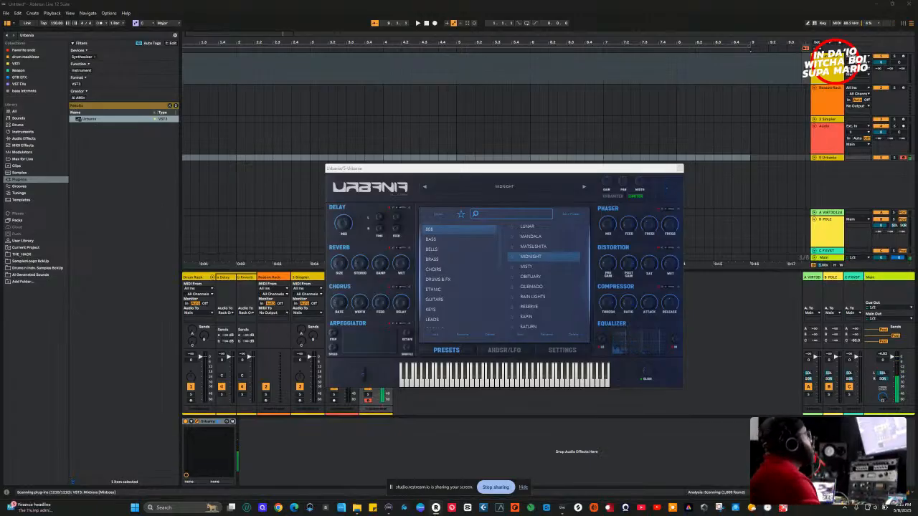
scroll(513, 312, "down", 3)
left_click(525, 301)
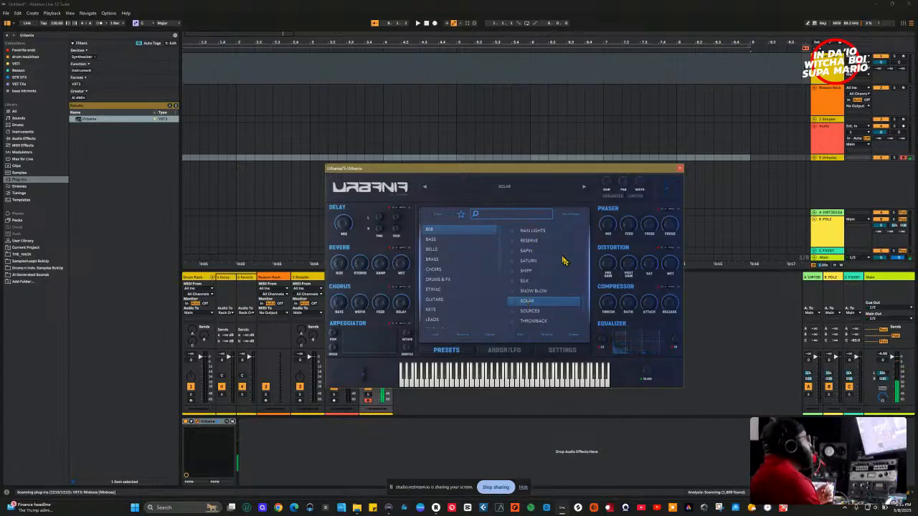
scroll(576, 308, "down", 3)
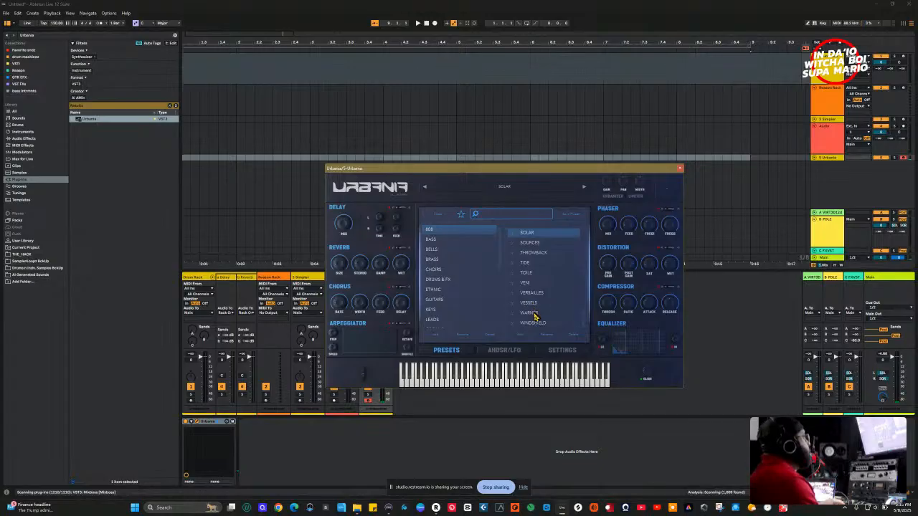
left_click(535, 314)
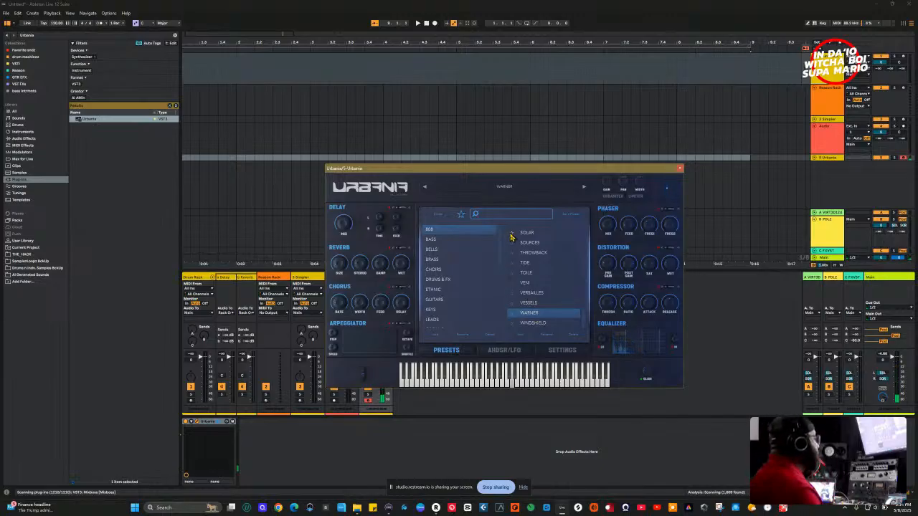
Move the Urbania window clear of the track mixer strip and audition the Bass presets Dropper, Dynasty, Moogy 4 and Thumper.
left_click_drag(505, 170, 587, 131)
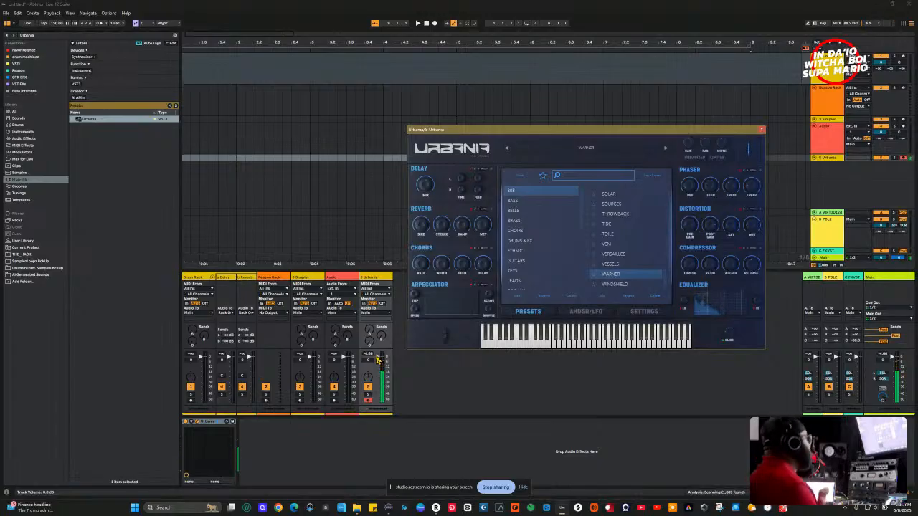
left_click(516, 203)
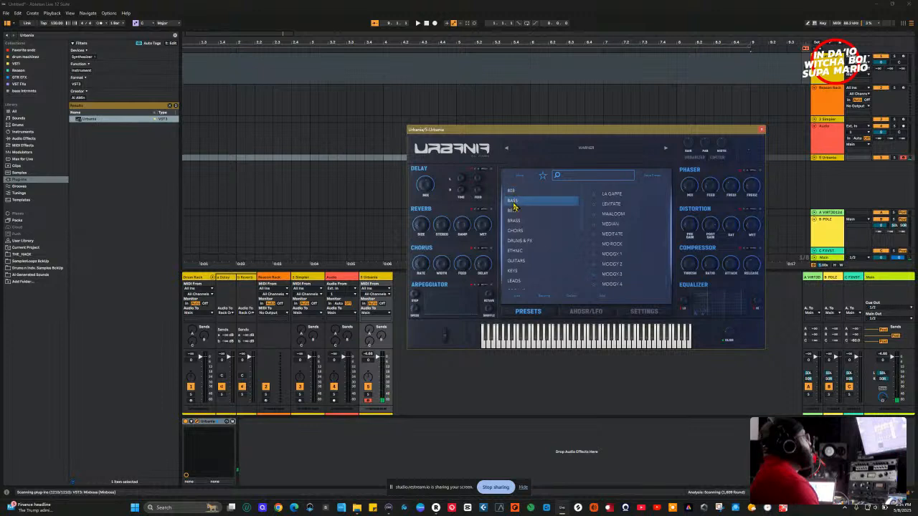
scroll(629, 224, "down", 5)
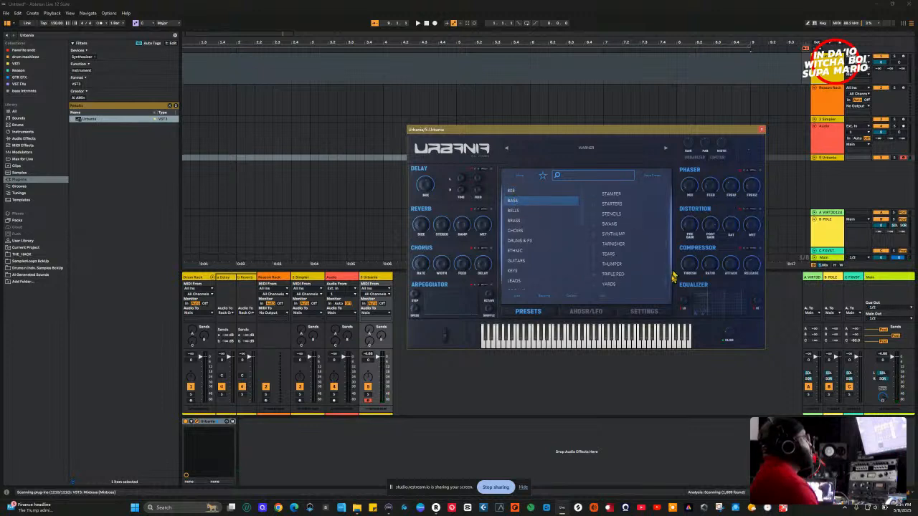
scroll(666, 287, "up", 5)
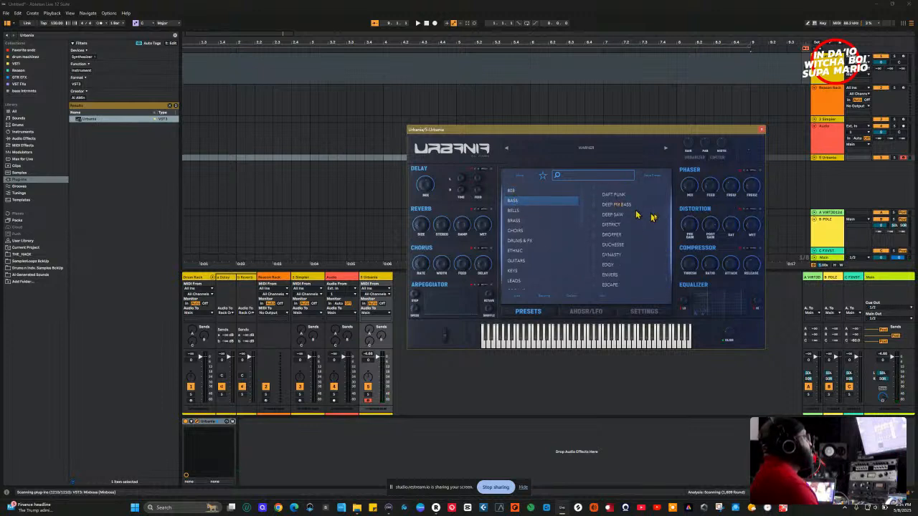
left_click(616, 235)
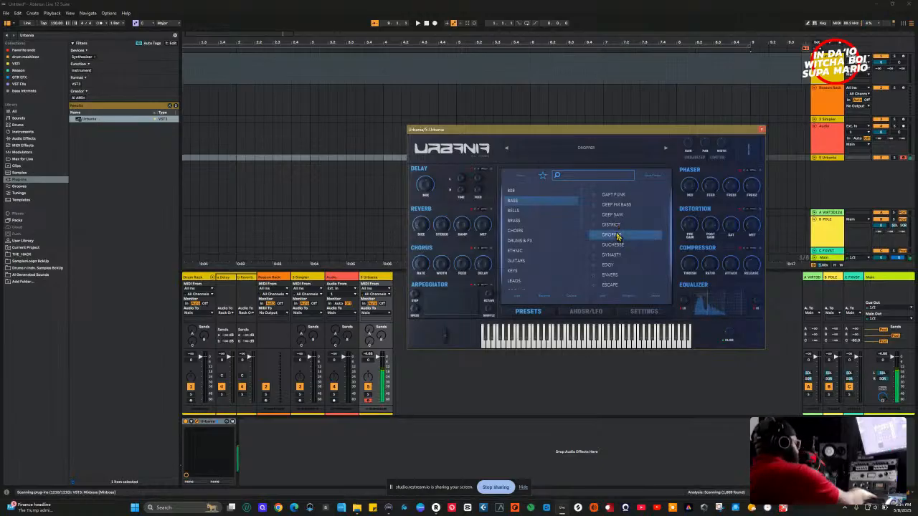
scroll(631, 262, "down", 1)
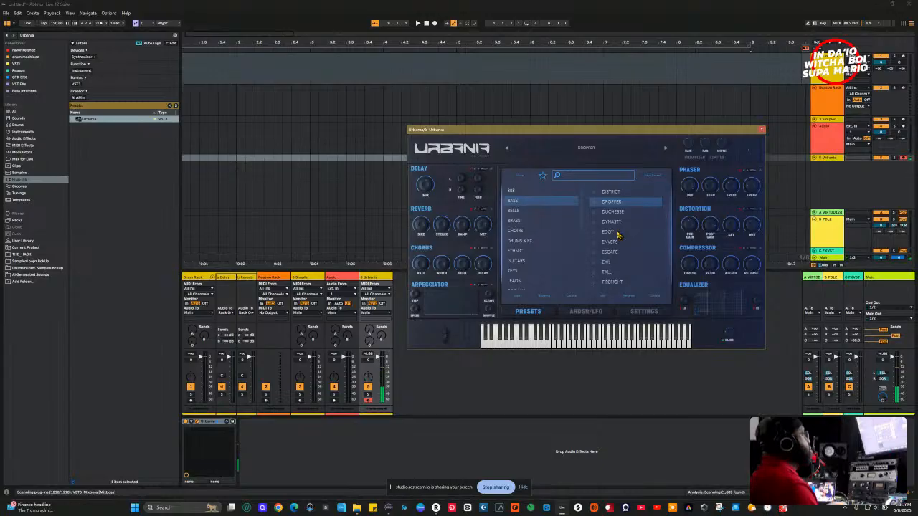
left_click(613, 224)
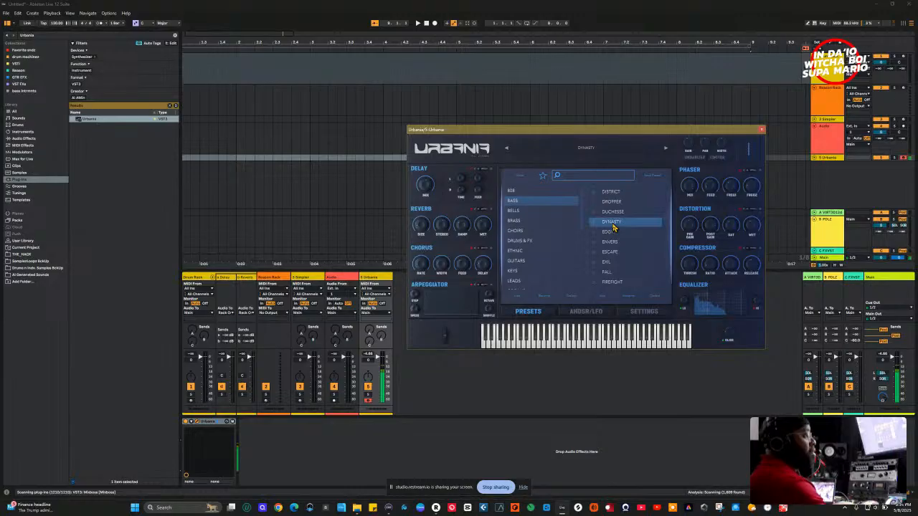
scroll(613, 228, "down", 10)
left_click(608, 253)
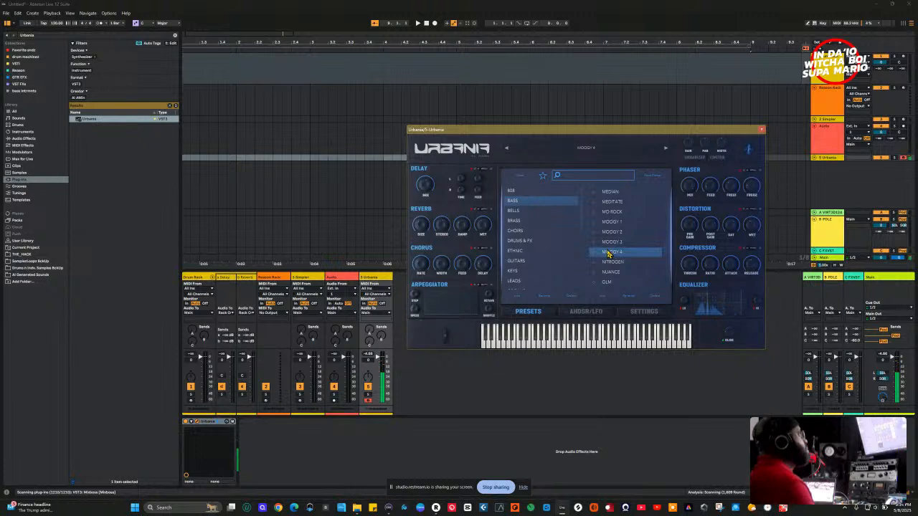
scroll(624, 258, "down", 10)
left_click(618, 264)
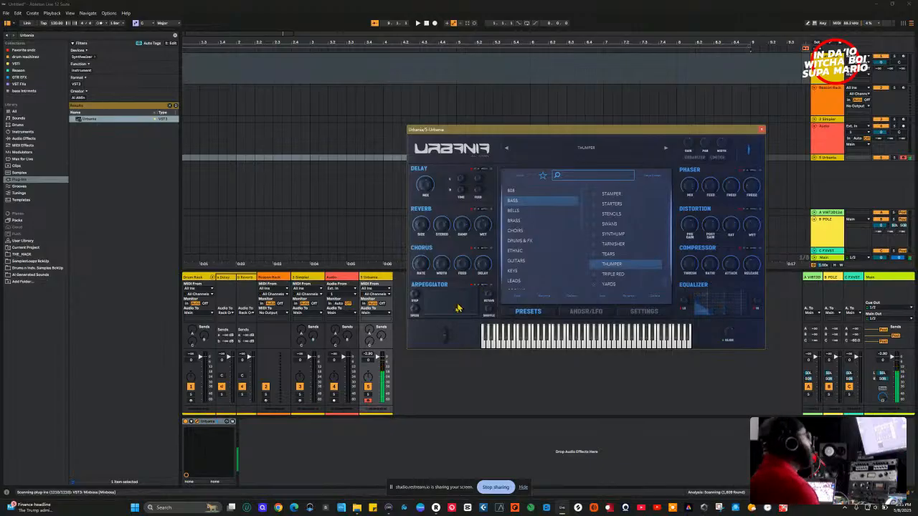
Audition the Bells presets Mantis and Posterieur in Urbania.
left_click(513, 210)
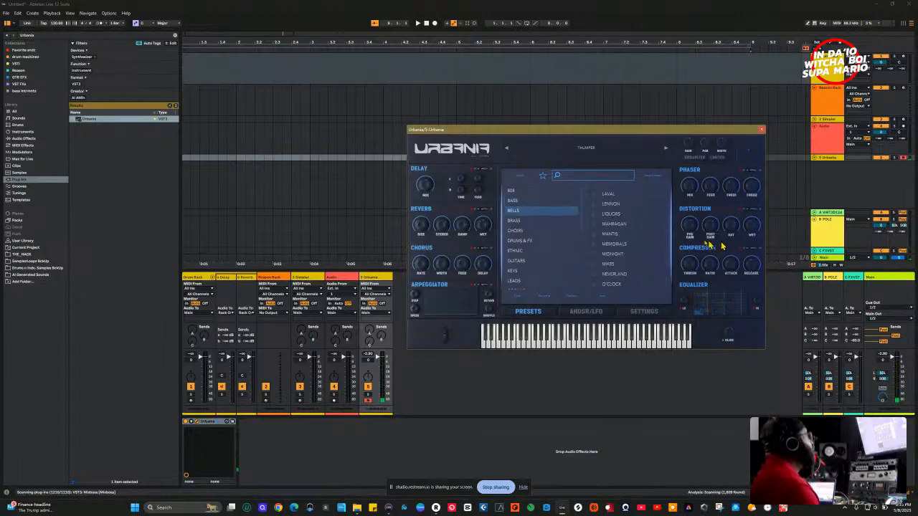
left_click(621, 236)
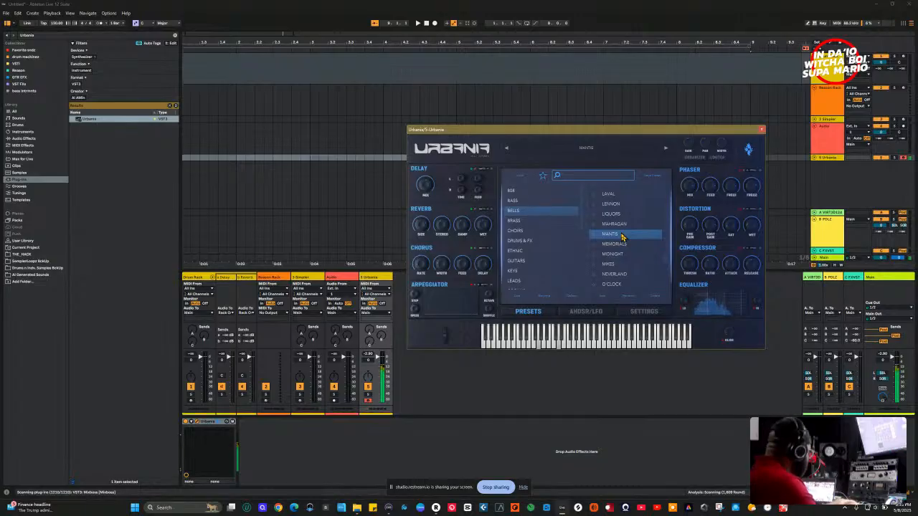
scroll(615, 251, "down", 1)
scroll(615, 251, "down", 1)
left_click(613, 260)
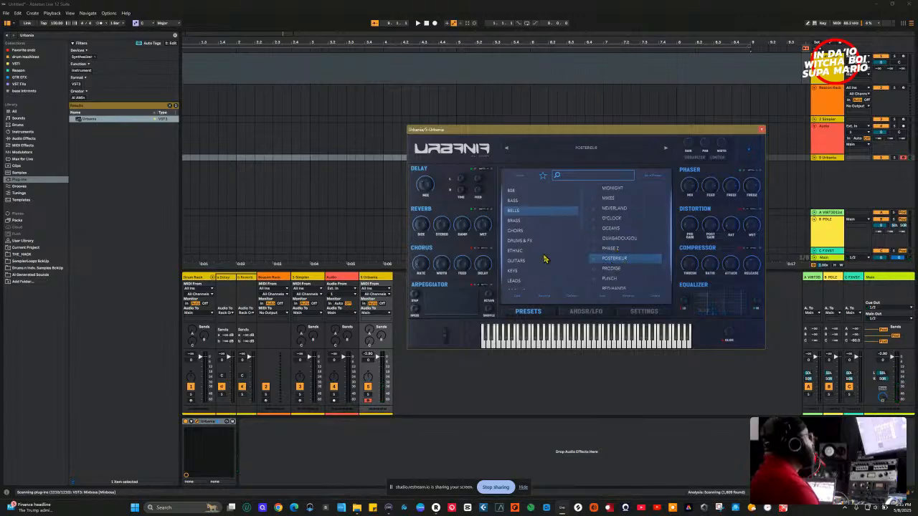
Audition the Brass presets Heim Feels Brass and K'Tama Brass in Urbania.
left_click(514, 222)
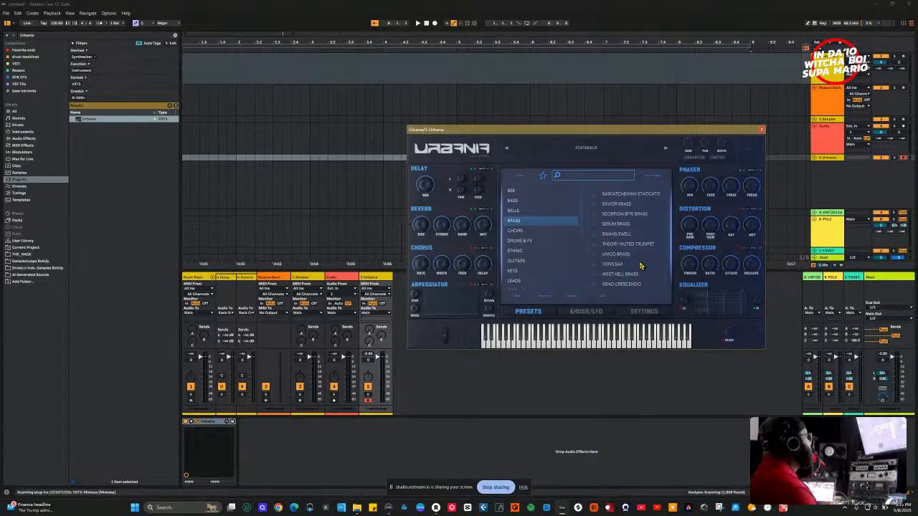
scroll(549, 251, "down", 2)
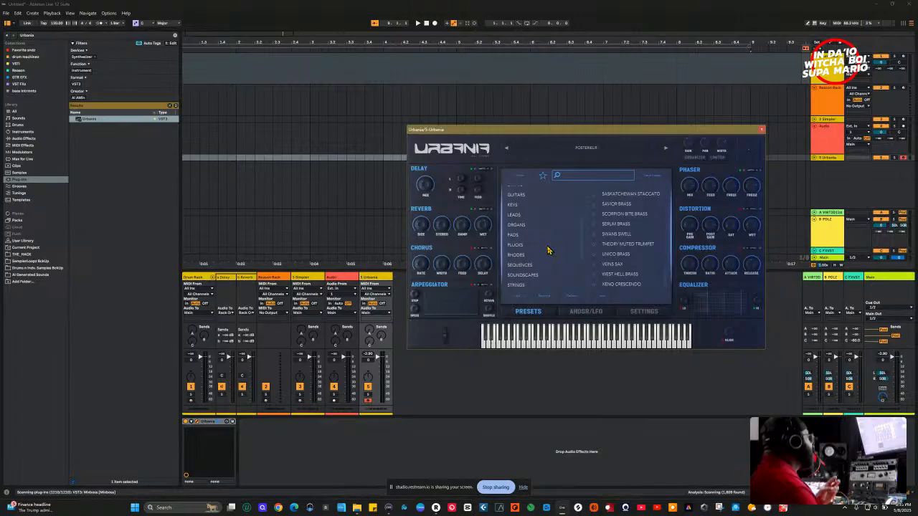
scroll(548, 248, "up", 1)
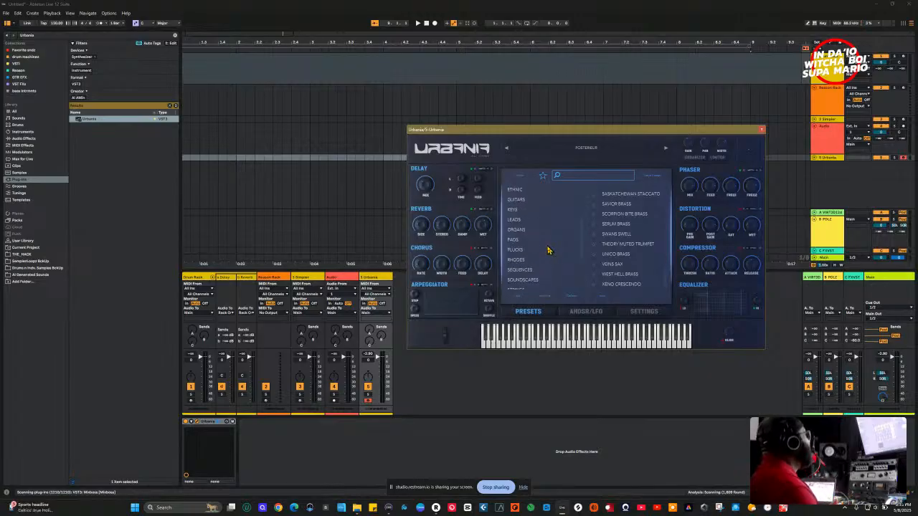
scroll(545, 248, "up", 1)
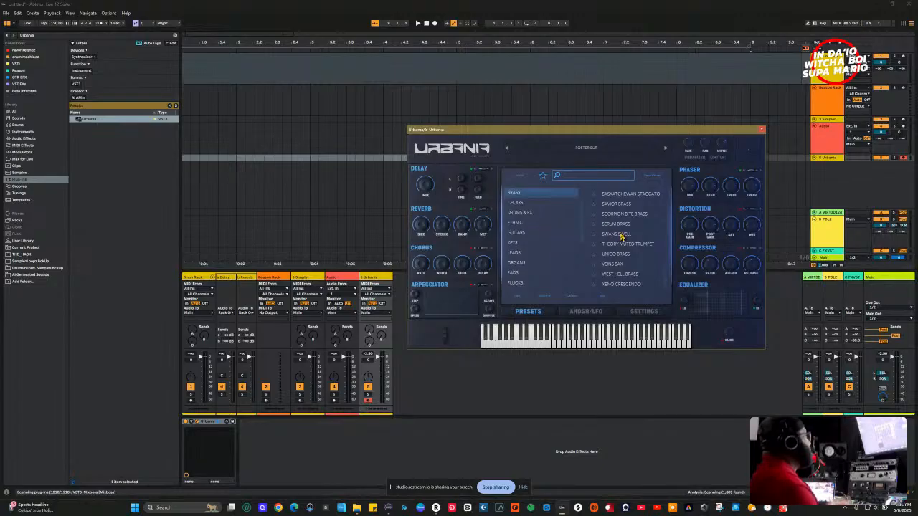
scroll(621, 237, "up", 5)
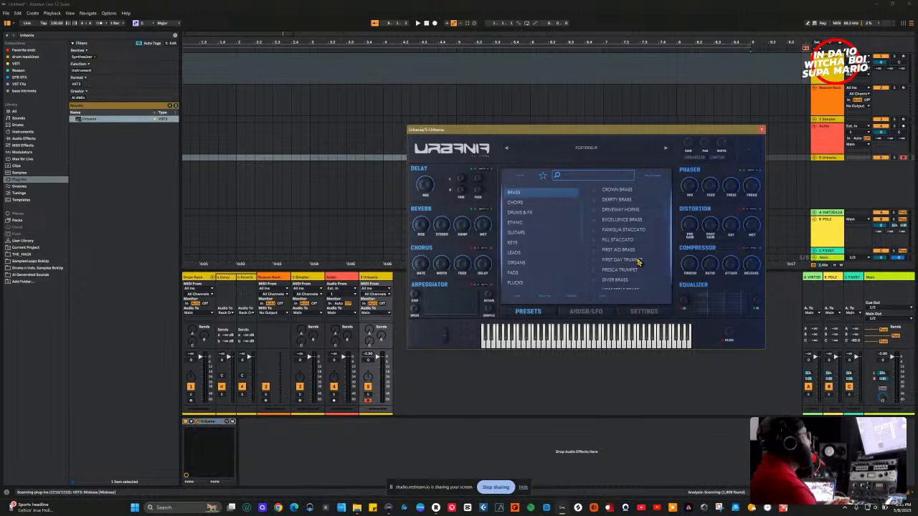
scroll(635, 263, "down", 1)
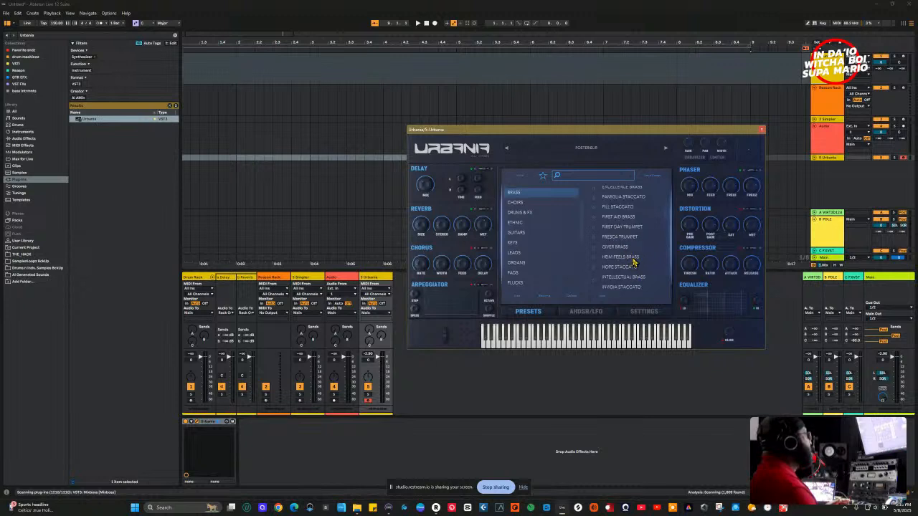
left_click(633, 260)
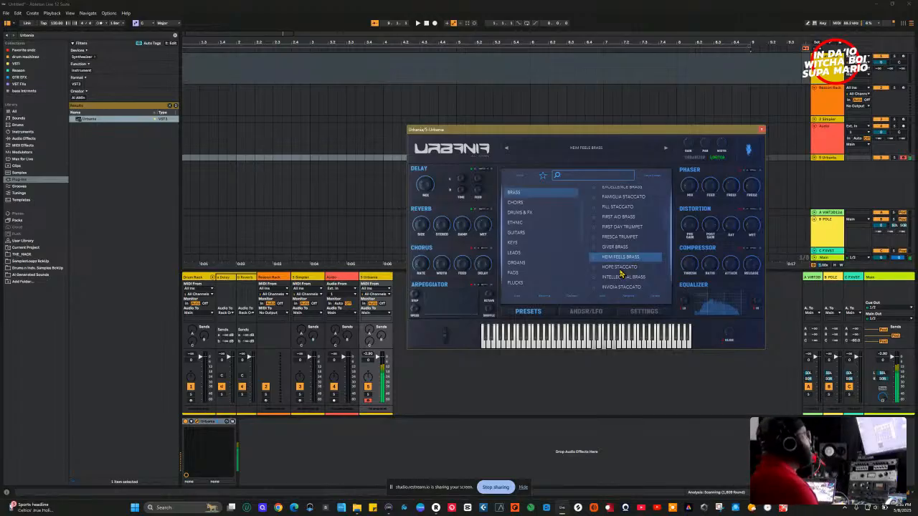
scroll(623, 271, "down", 1)
left_click(618, 264)
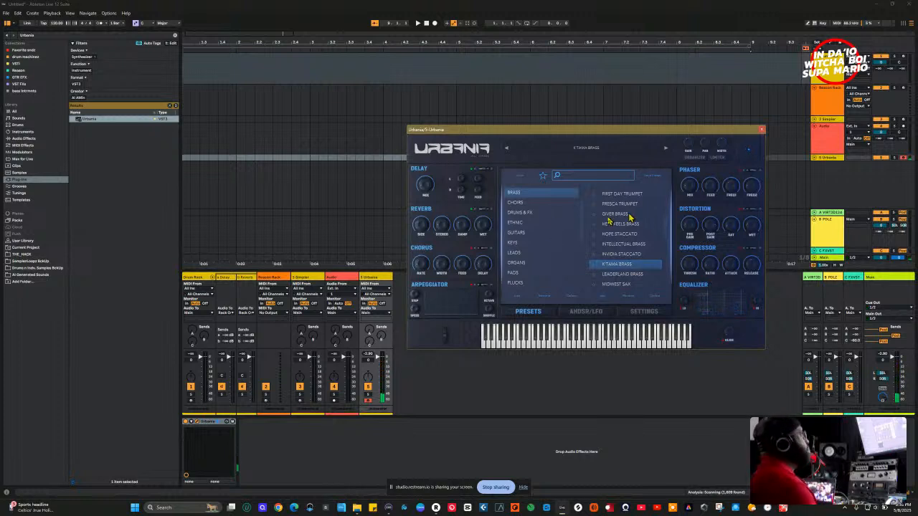
Audition the Choirs presets Strategeme and Fleur de Lys in Urbania.
left_click(517, 204)
scroll(627, 271, "down", 3)
left_click(617, 257)
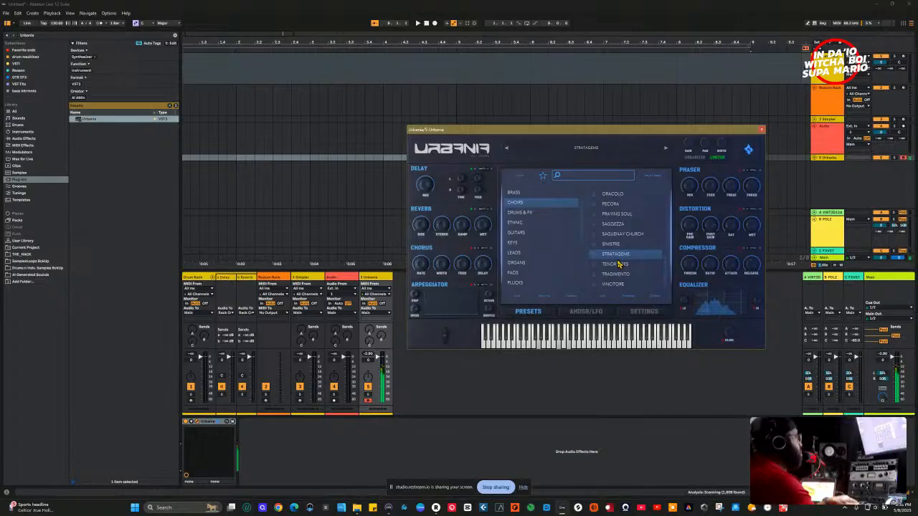
scroll(619, 264, "up", 5)
left_click(608, 225)
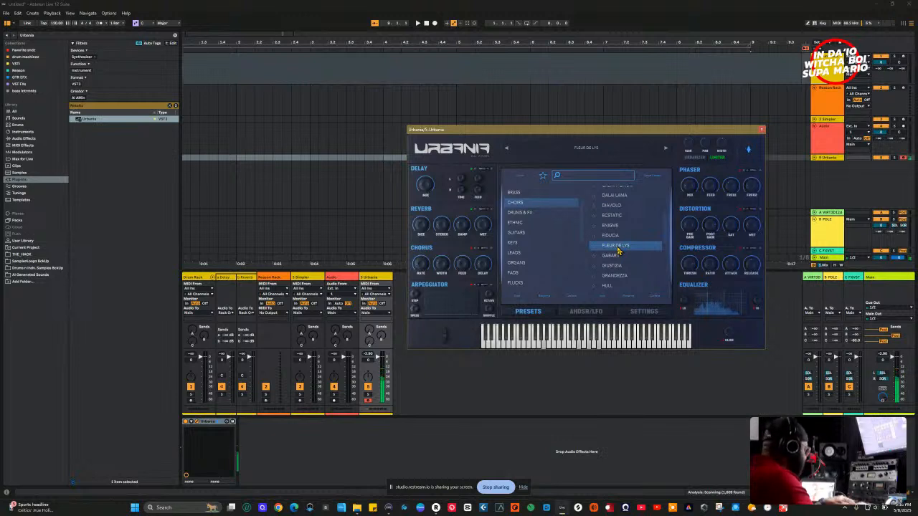
Audition the Drums & FX presets Trap Kit, FX Kit, Hip-Hop Kit 3 and Percussions Kit.
left_click(521, 213)
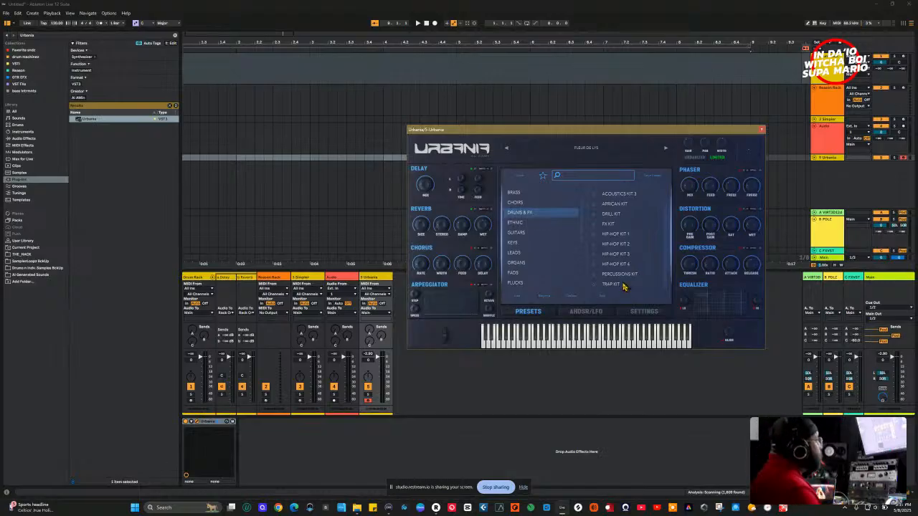
left_click(620, 285)
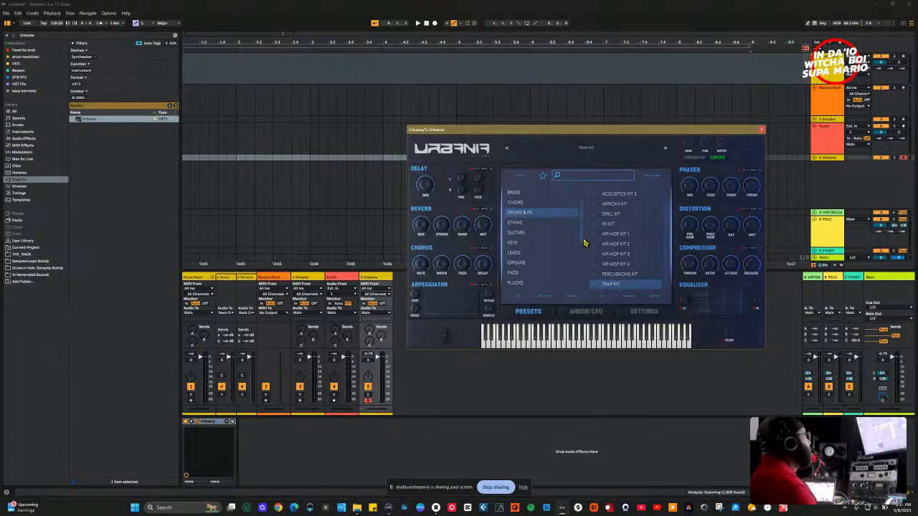
scroll(631, 248, "up", 2)
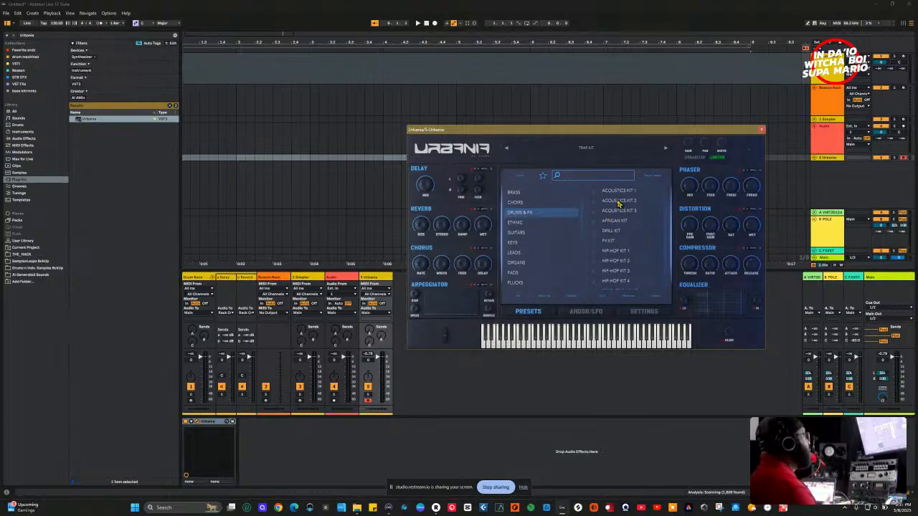
scroll(628, 213, "down", 2)
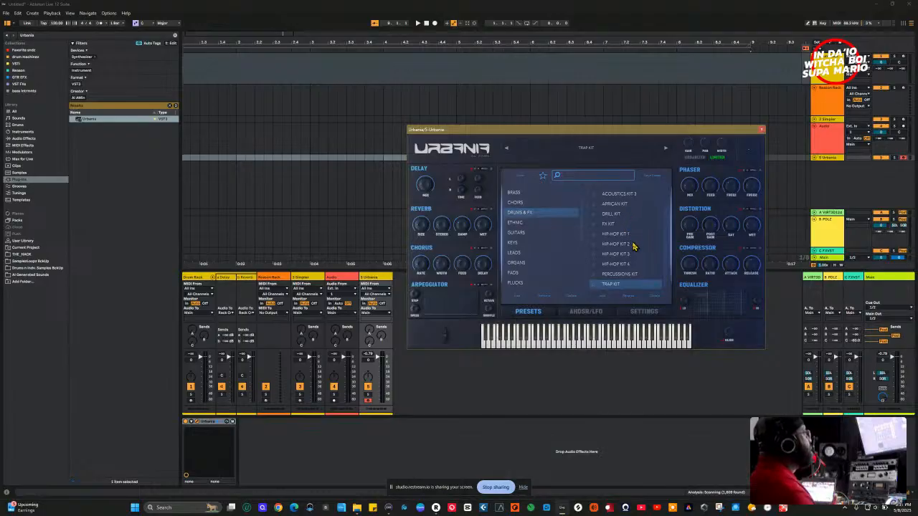
left_click(608, 225)
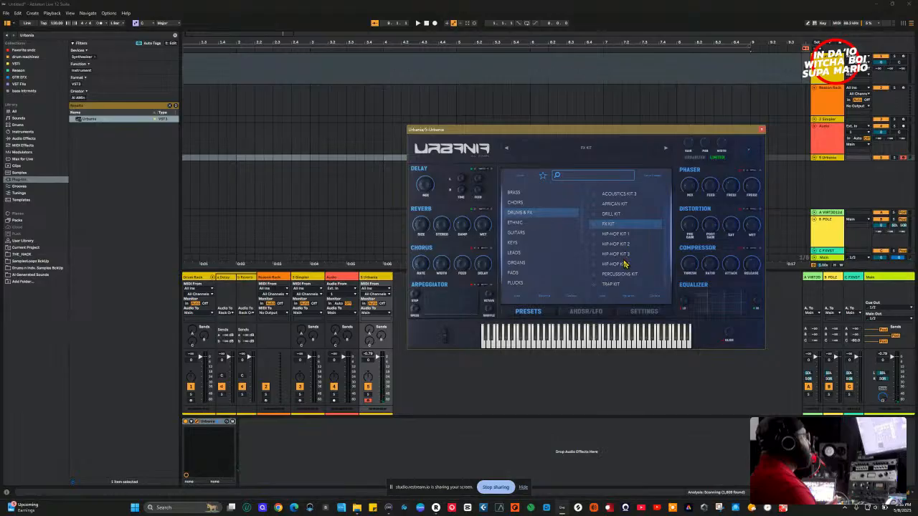
left_click(616, 254)
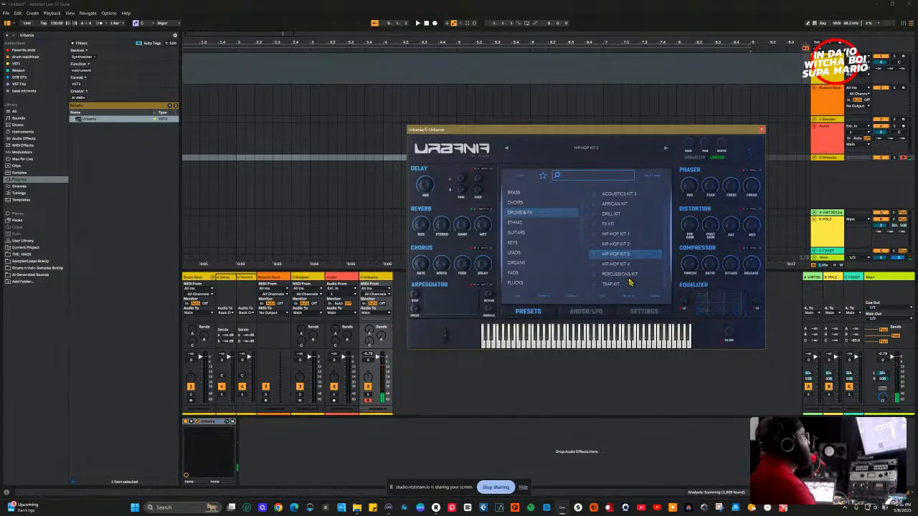
left_click(628, 276)
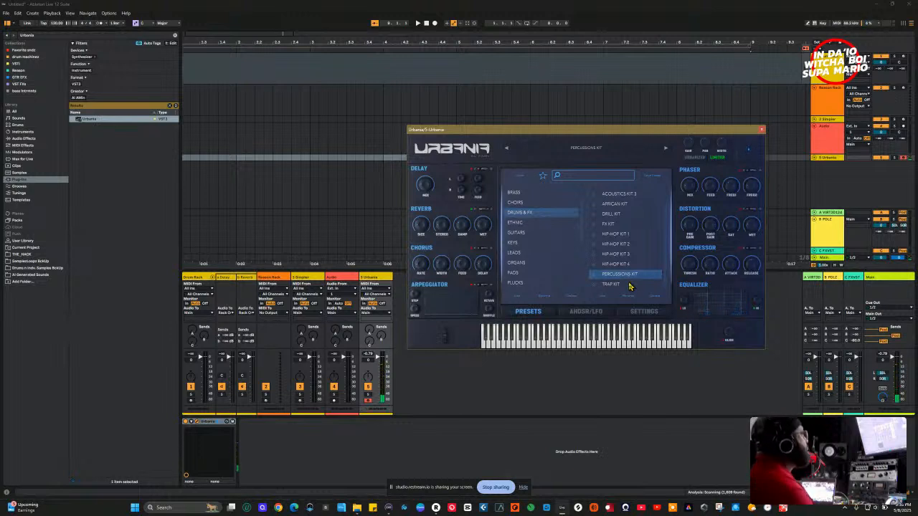
Audition the Ethnic presets Shenzhen Guzheng 2 and Dominican Steeldrum in Urbania.
left_click(528, 224)
scroll(631, 265, "down", 4)
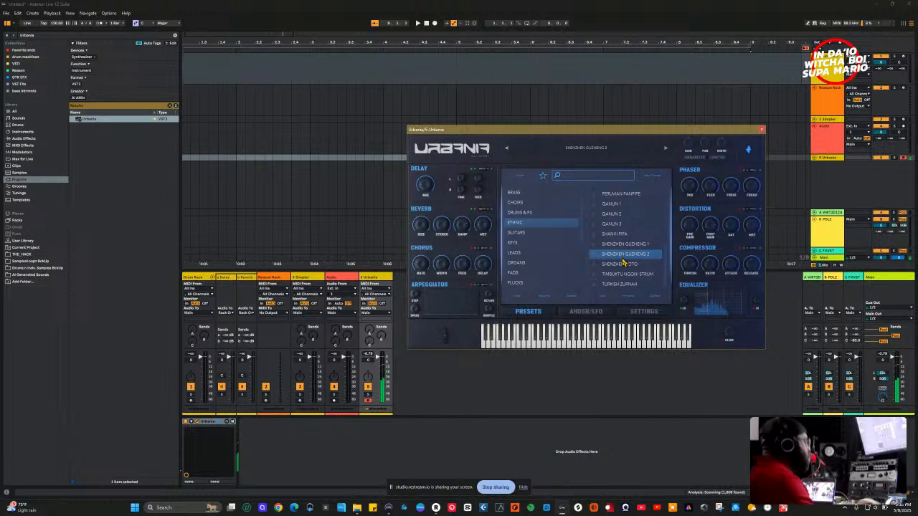
scroll(611, 237, "up", 3)
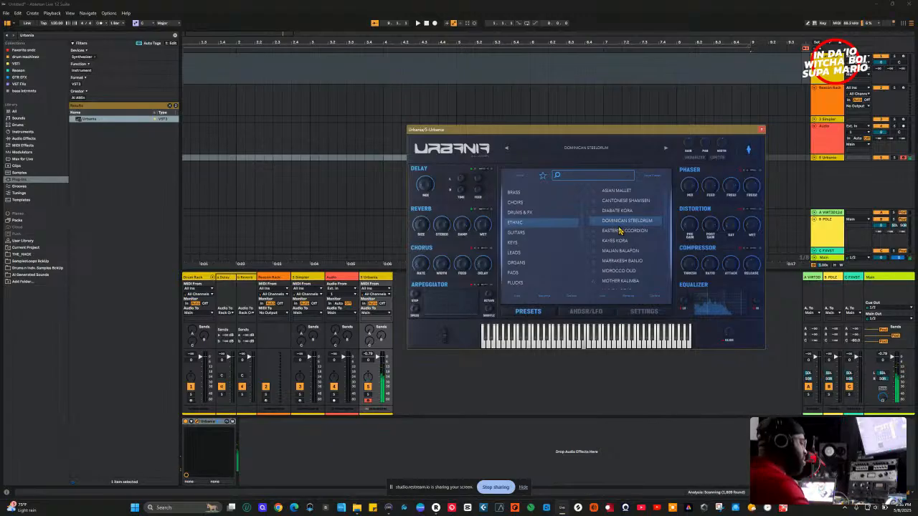
Audition the Guitars presets Nashviller and Vieux Muted in Urbania.
left_click(519, 233)
scroll(624, 236, "down", 5)
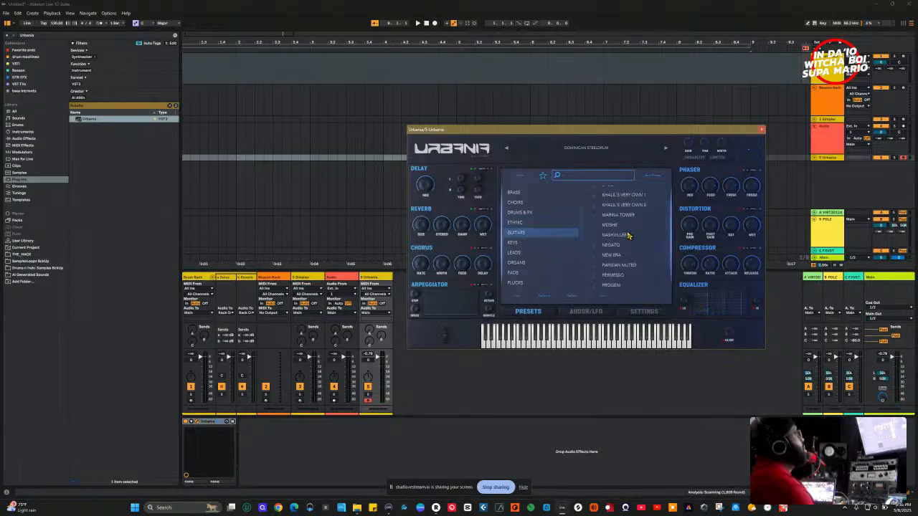
left_click(614, 235)
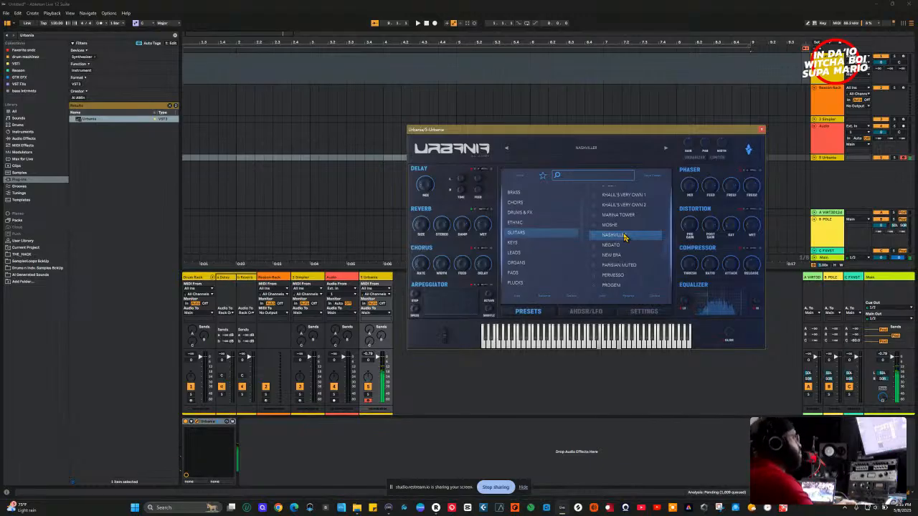
scroll(631, 240, "down", 5)
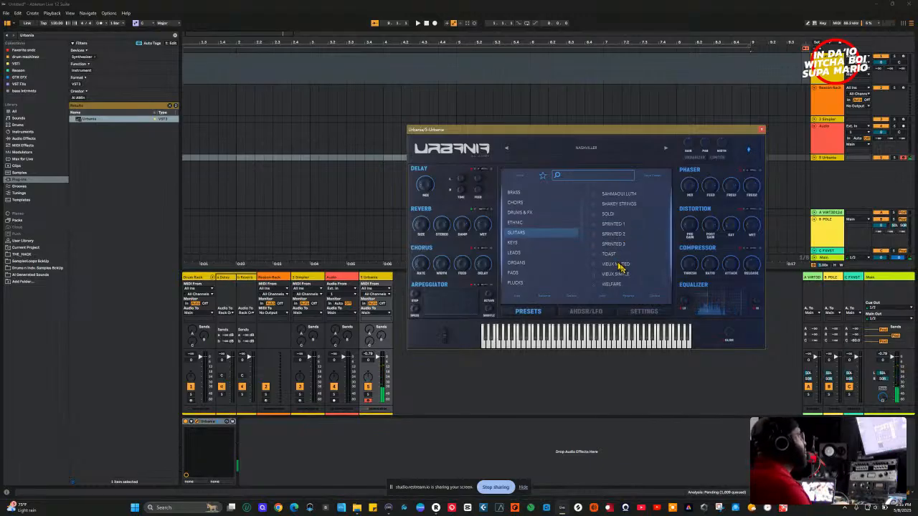
left_click(621, 264)
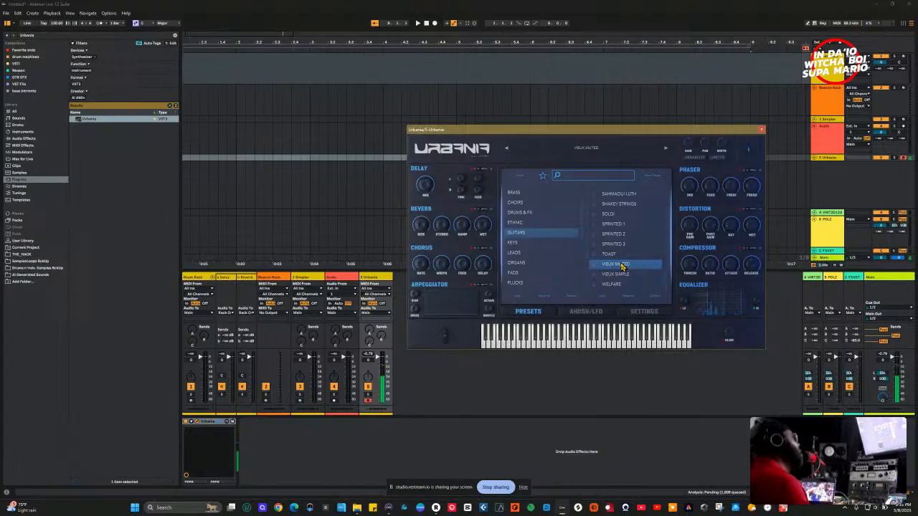
Audition the Keys presets Towers and Jewels in Urbania.
left_click(518, 243)
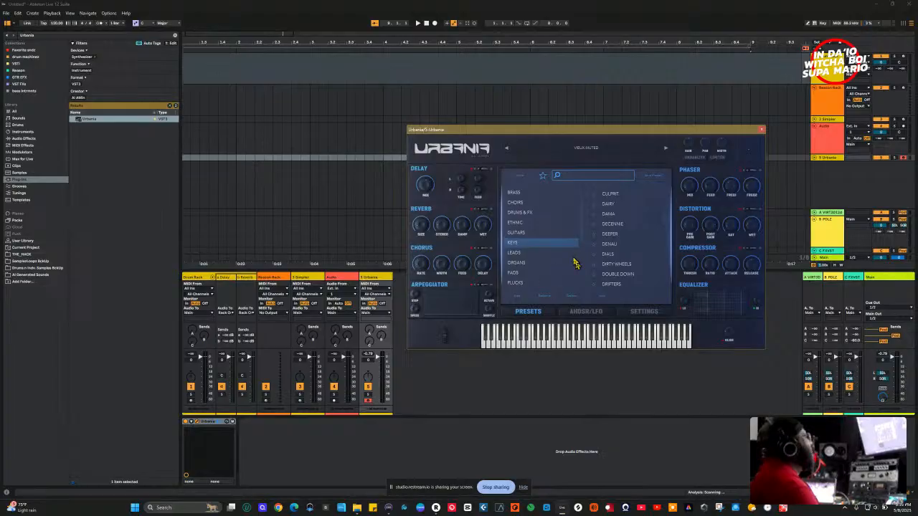
scroll(635, 276, "down", 1)
scroll(635, 276, "down", 15)
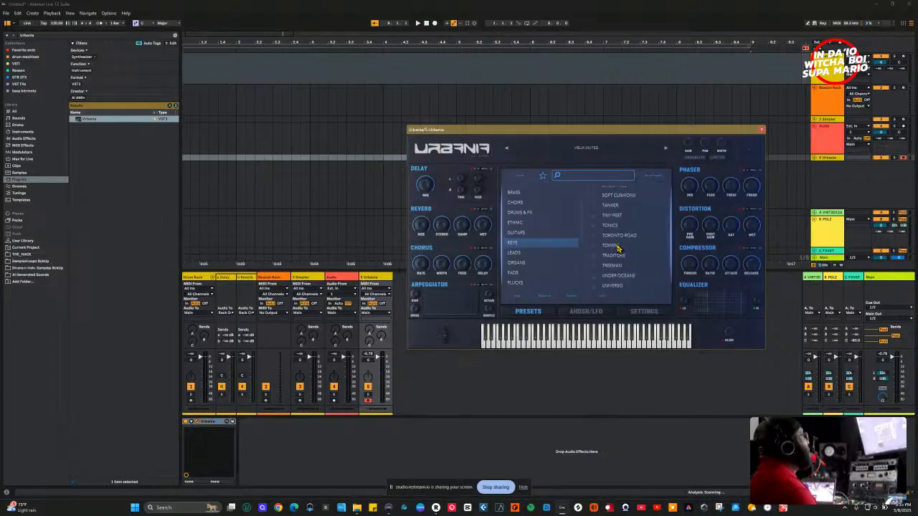
left_click(616, 246)
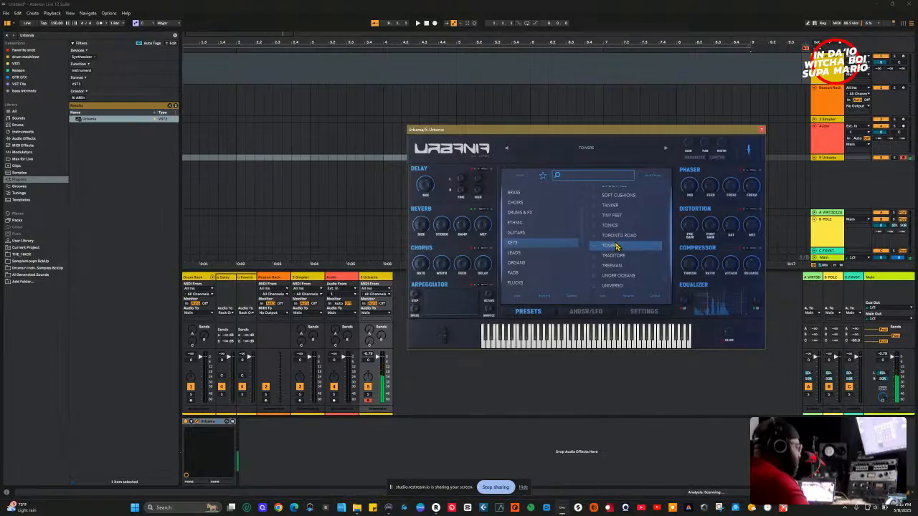
scroll(615, 244, "up", 3)
scroll(617, 239, "up", 5)
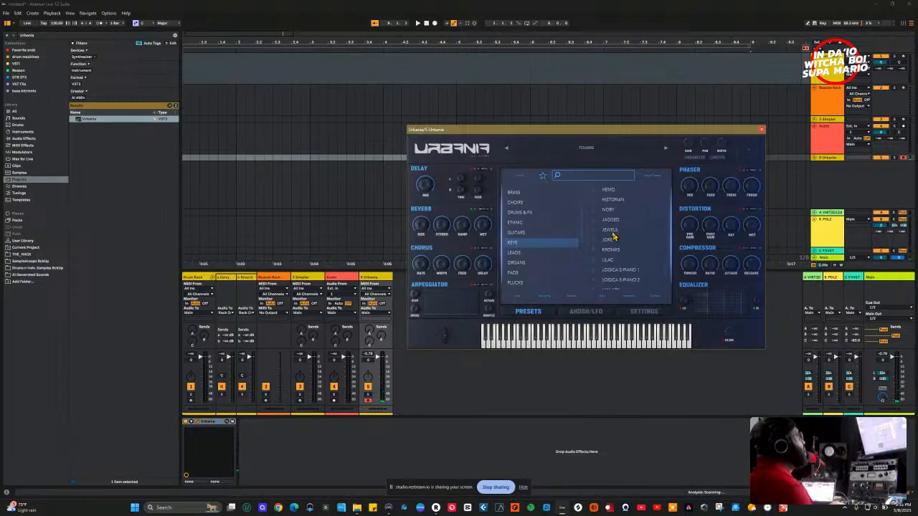
left_click(608, 230)
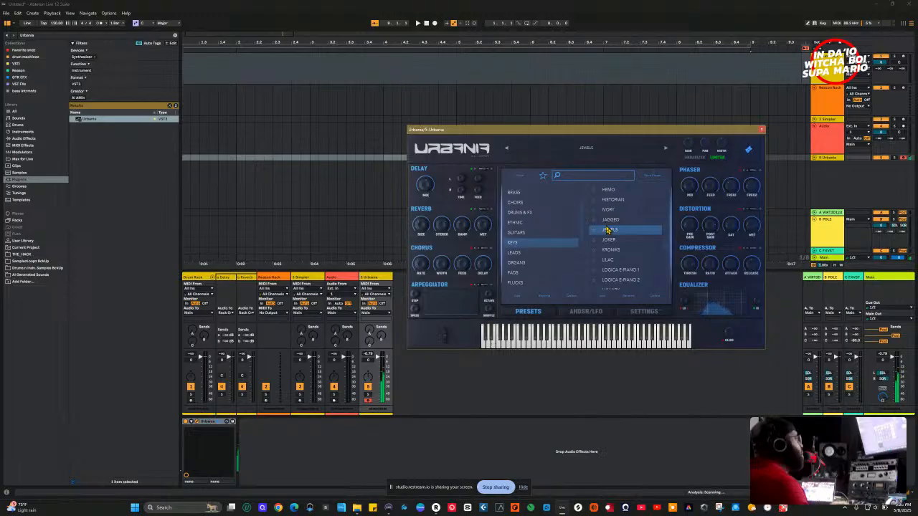
Audition the Leads presets Brass Dark and Hyper in Urbania.
left_click(520, 253)
scroll(599, 251, "up", 10)
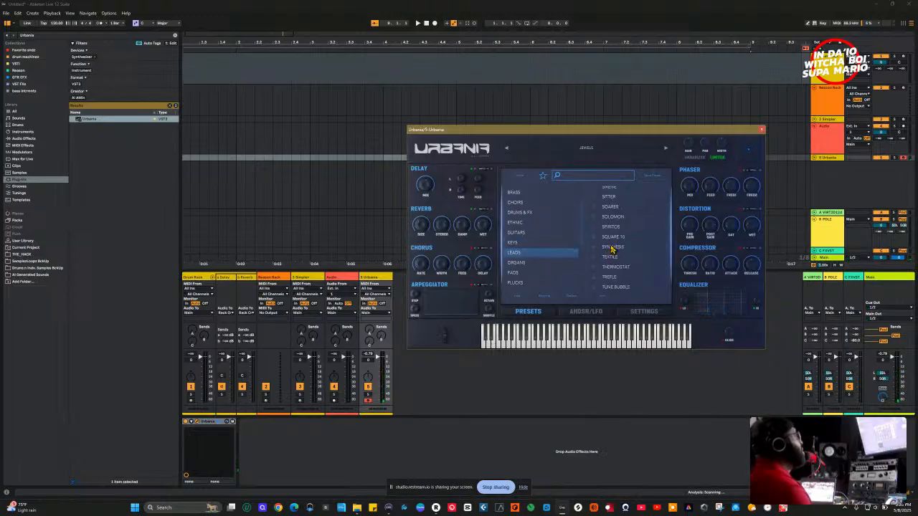
left_click(620, 243)
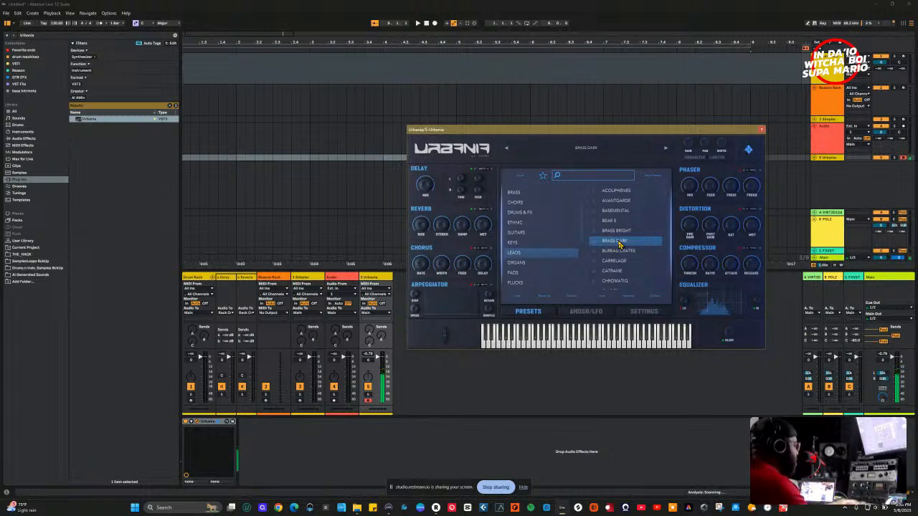
scroll(620, 251, "down", 8)
left_click(618, 256)
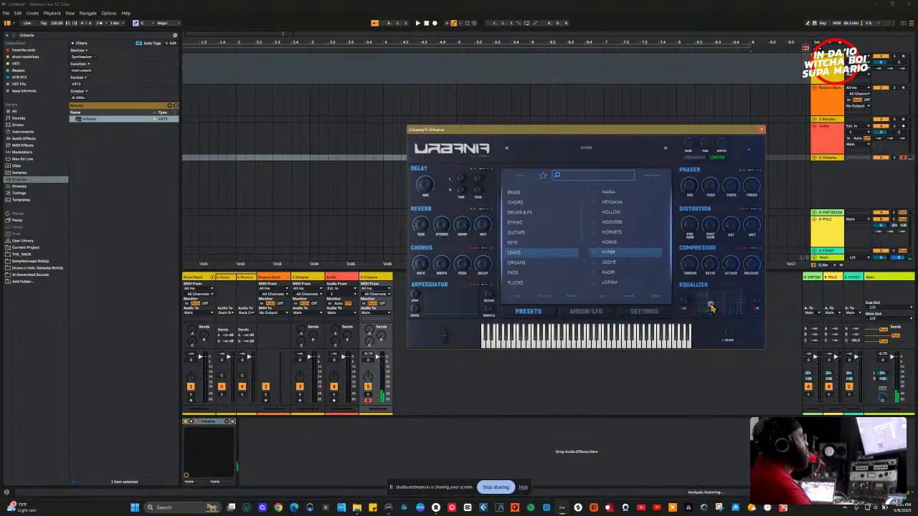
Pull down the bands in Urbania's equalizer to reshape the Hyper lead's tone.
left_click_drag(713, 320, 711, 320)
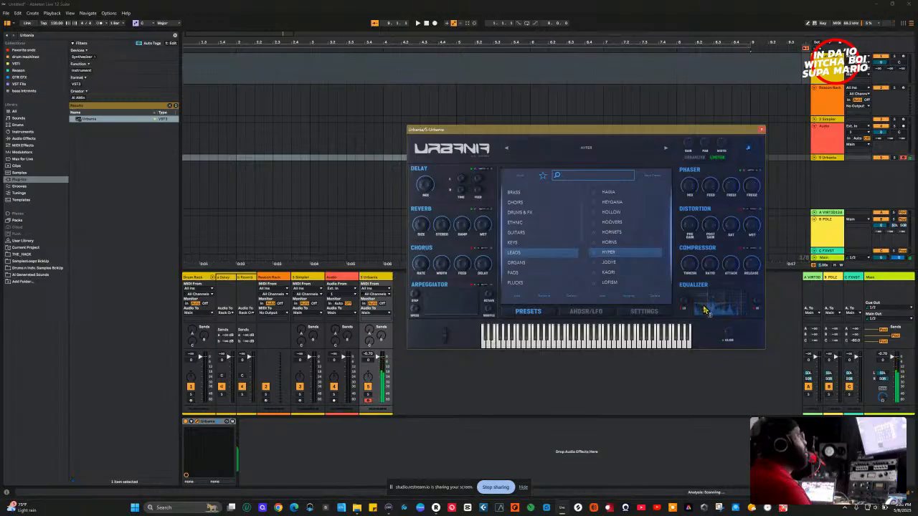
left_click_drag(703, 337, 700, 338)
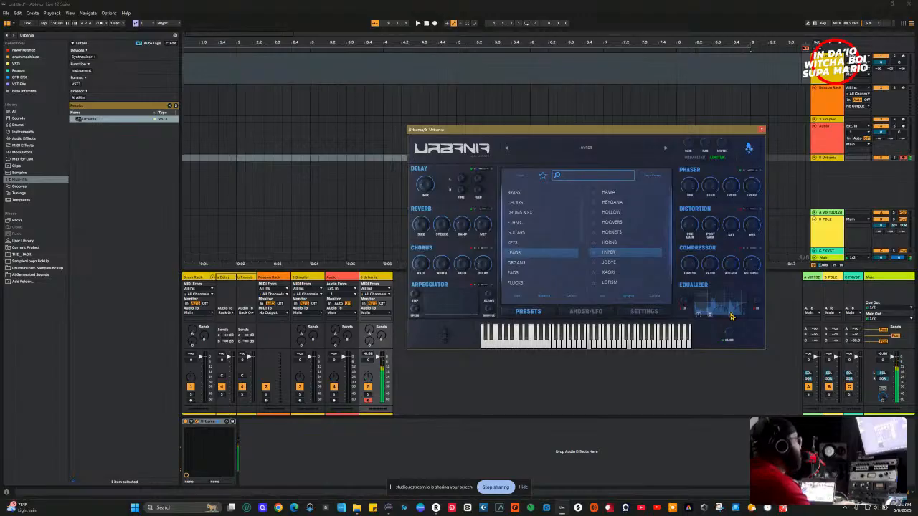
Audition the Organs presets Galassia, Penthouse and Urbano in Urbania.
scroll(631, 258, "down", 3)
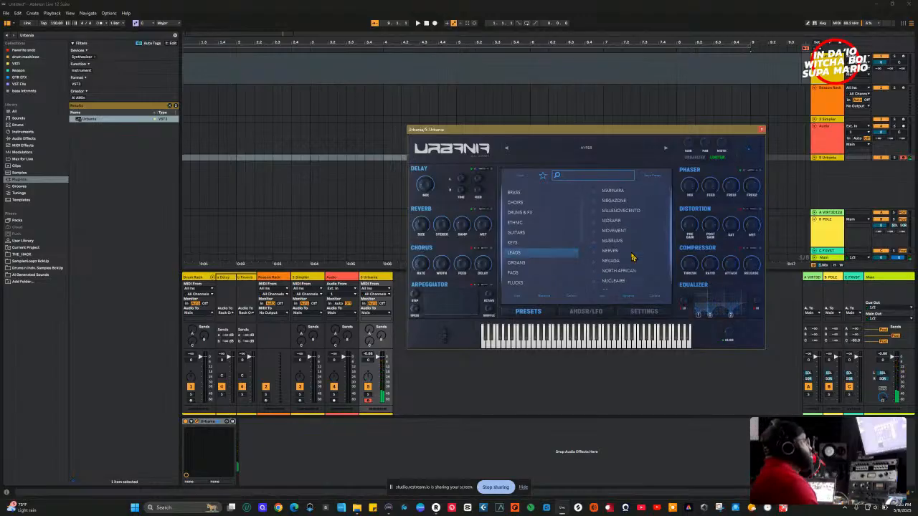
left_click(521, 263)
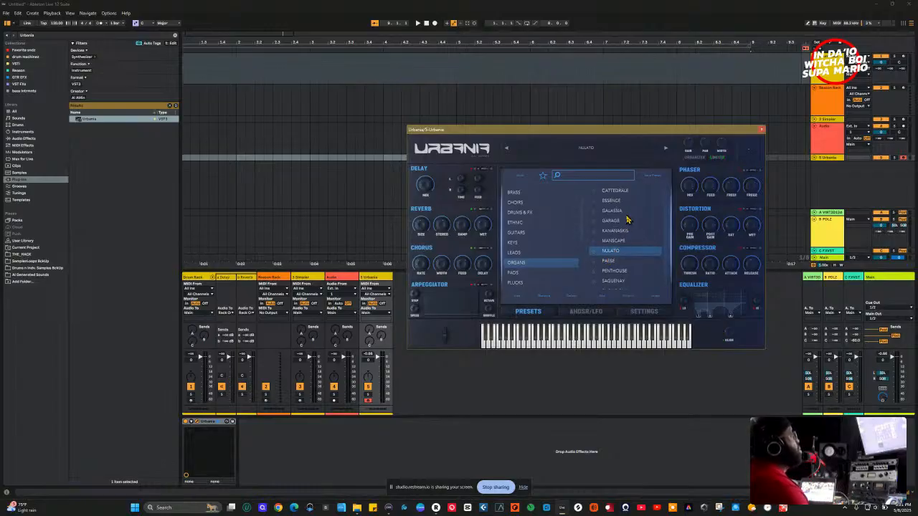
left_click(625, 214)
scroll(629, 265, "down", 1)
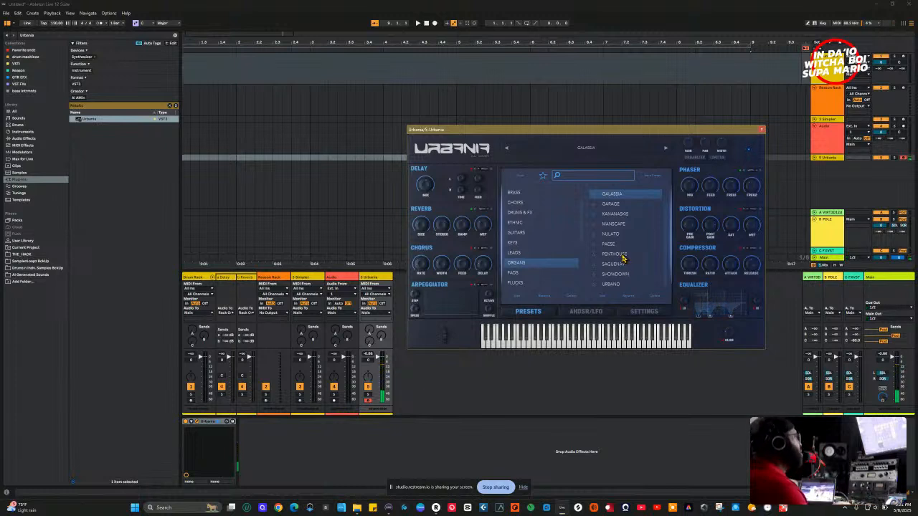
left_click(621, 255)
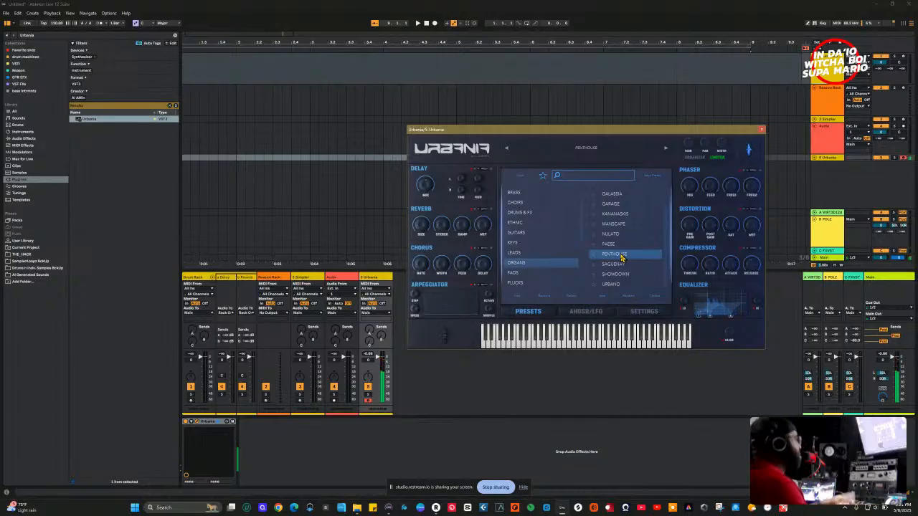
left_click(613, 286)
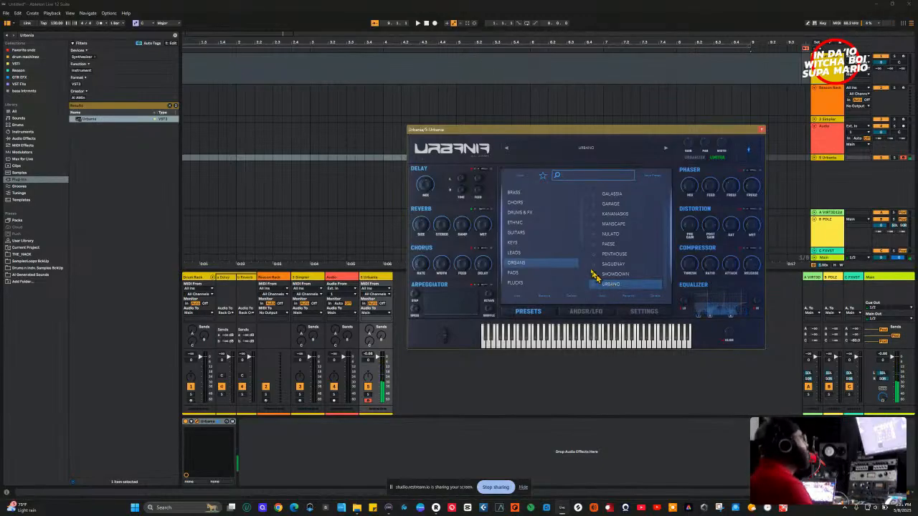
Audition the Pads presets Digital Choir and Iceland in Urbania.
left_click(514, 274)
scroll(624, 287, "down", 5)
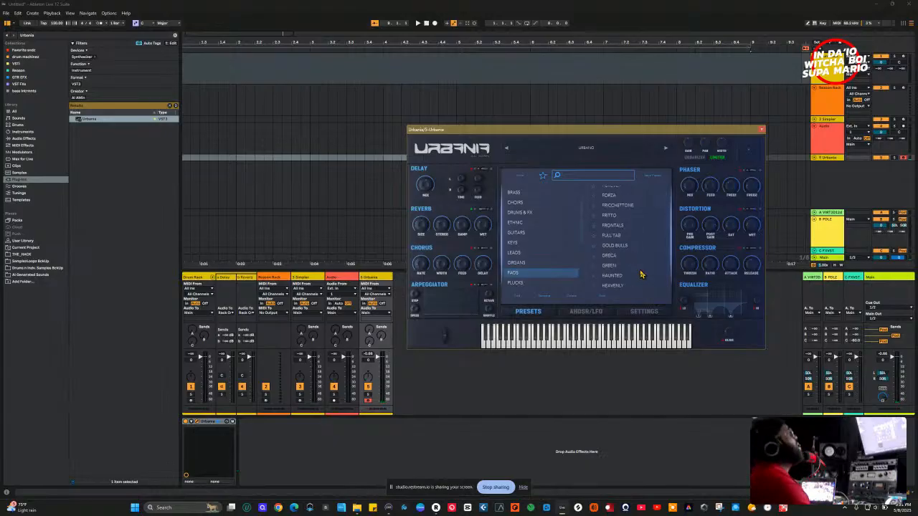
scroll(552, 280, "down", 3)
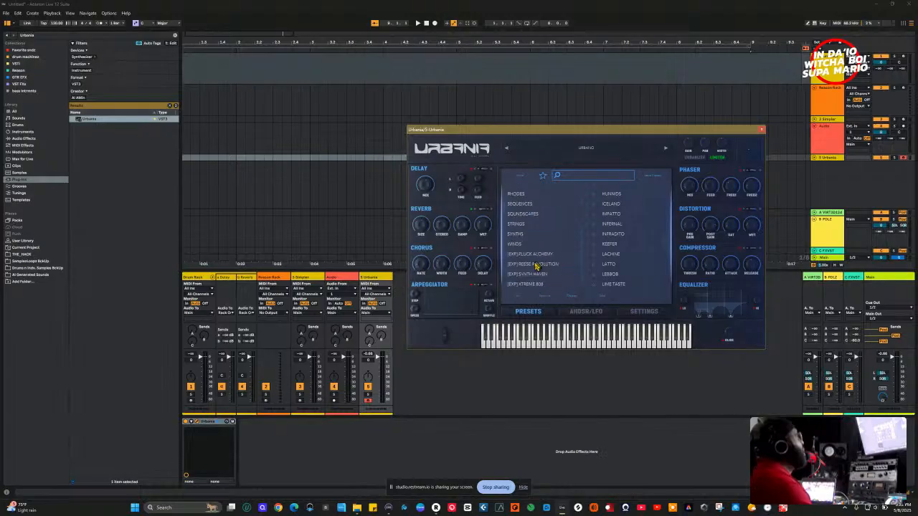
scroll(602, 237, "up", 5)
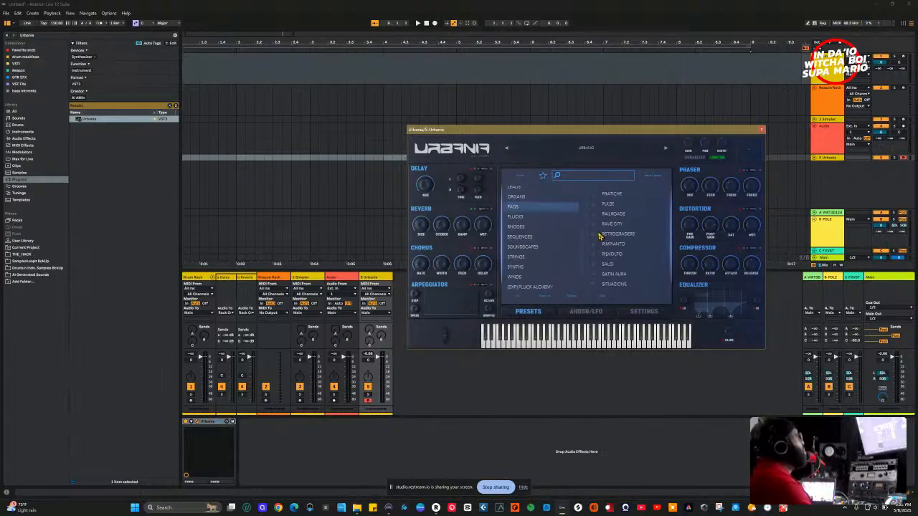
left_click(616, 230)
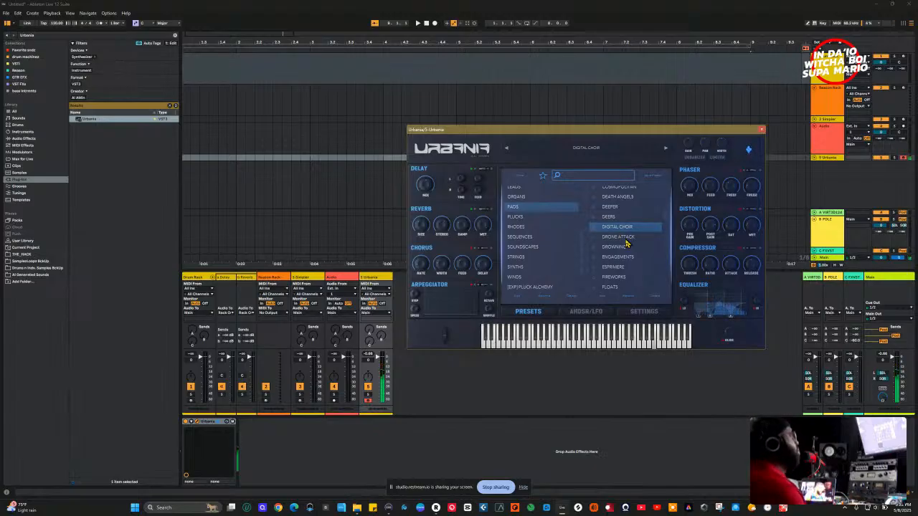
scroll(616, 241, "down", 5)
left_click(614, 242)
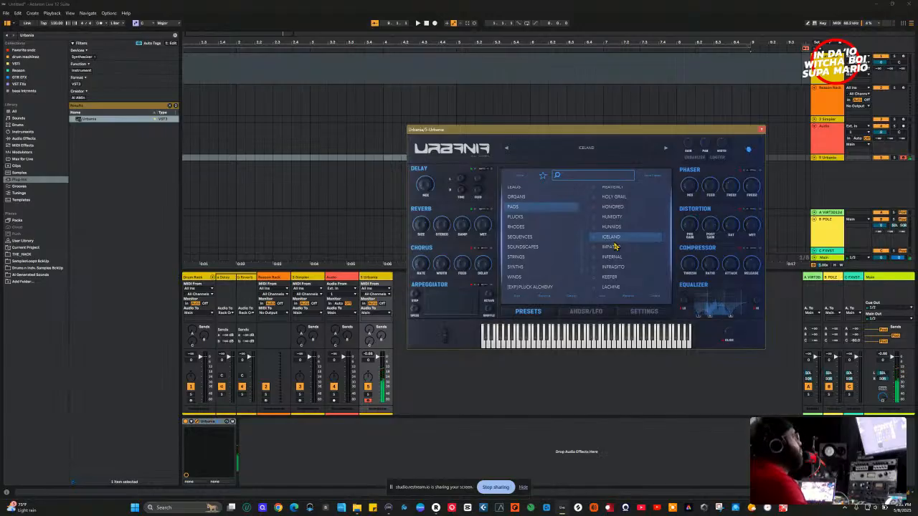
scroll(610, 257, "down", 3)
Audition the Plucks presets Uzbeks and Drew in Urbania.
left_click(522, 218)
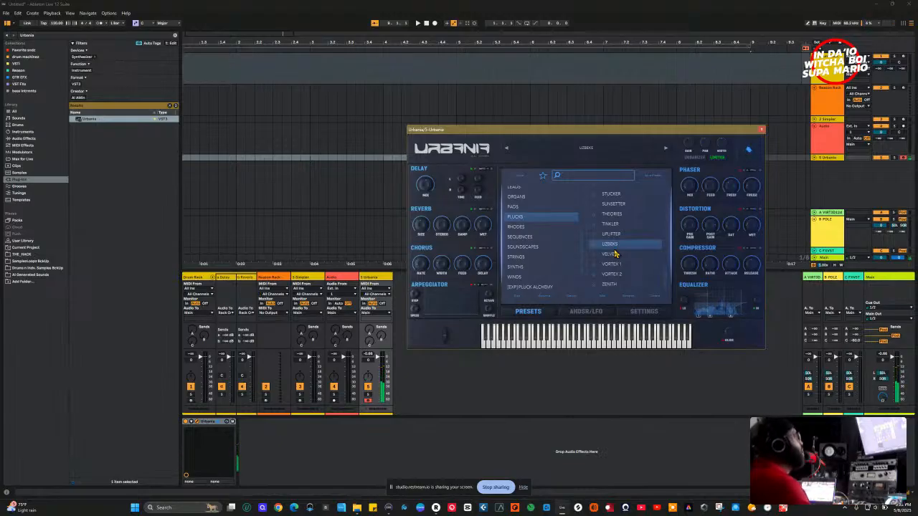
scroll(616, 259, "up", 5)
left_click(626, 244)
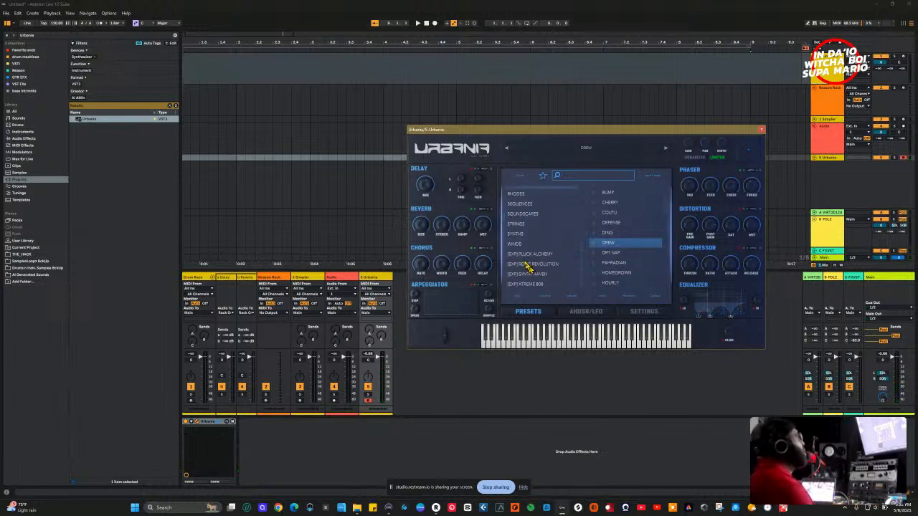
Audition the Rhodes presets Penurious, Springs and Chihiro in Urbania.
left_click(518, 226)
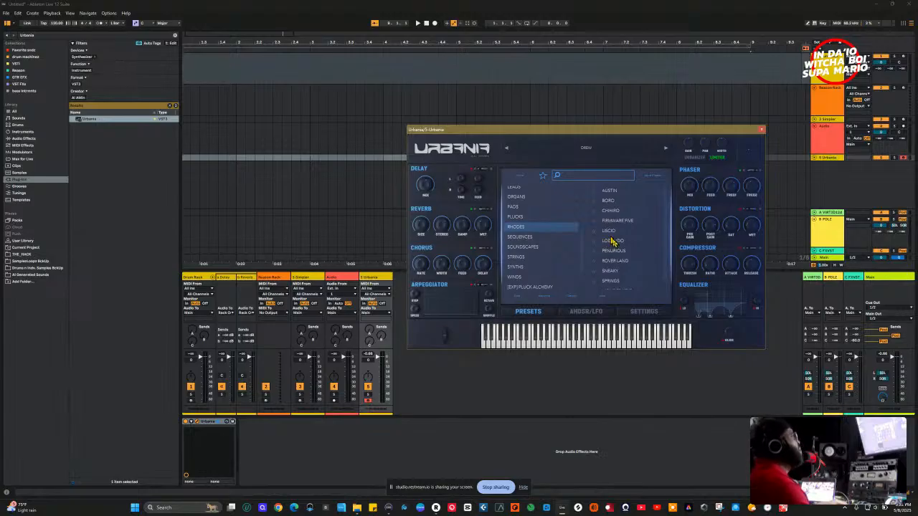
scroll(611, 244, "down", 1)
left_click(615, 246)
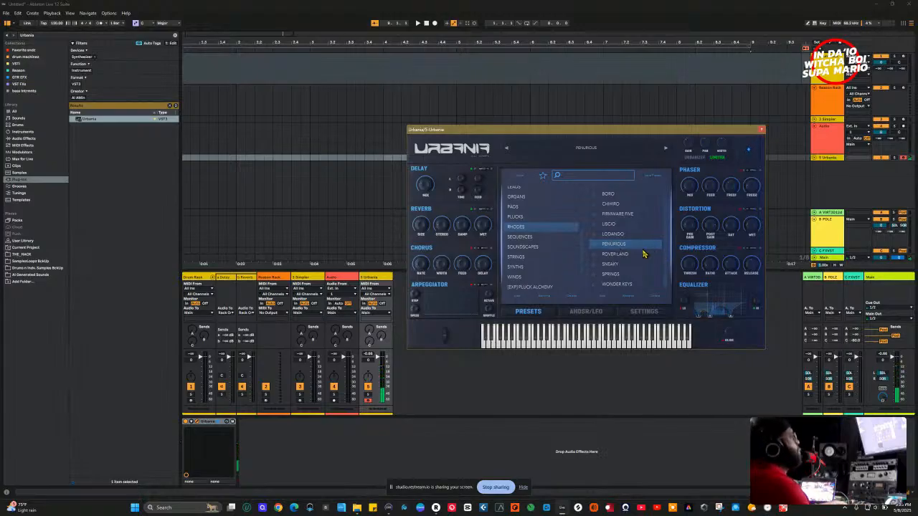
left_click(623, 275)
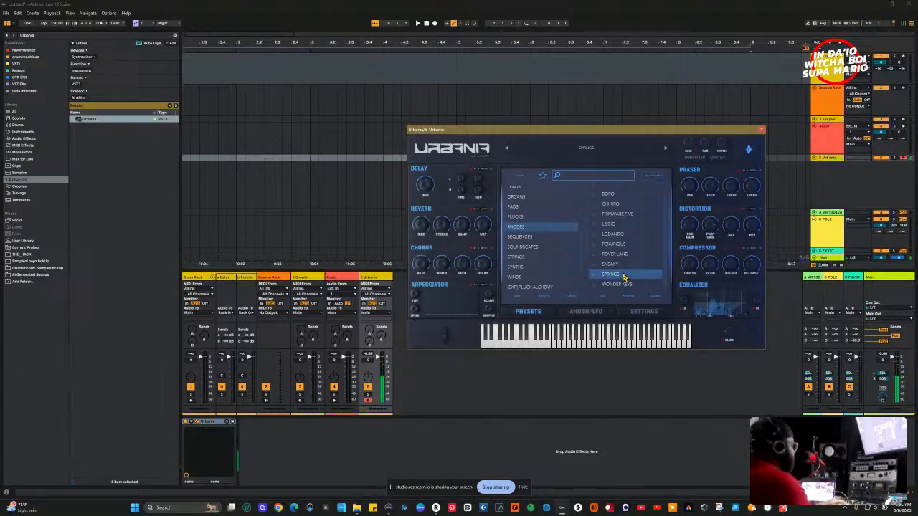
scroll(606, 222, "up", 1)
left_click(603, 215)
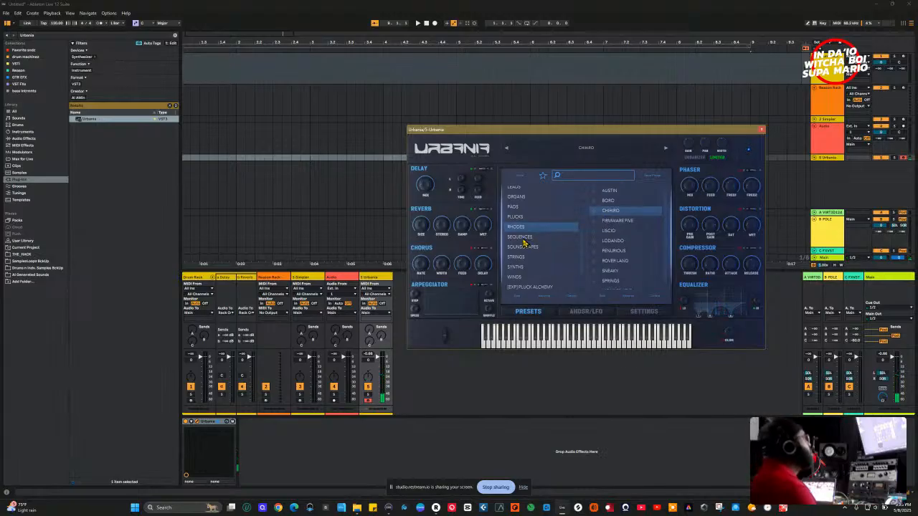
Audition the Sequences presets Planetary and Tremblay, raising the project tempo and trying the arpeggiator's speed control.
left_click(524, 238)
left_click(610, 236)
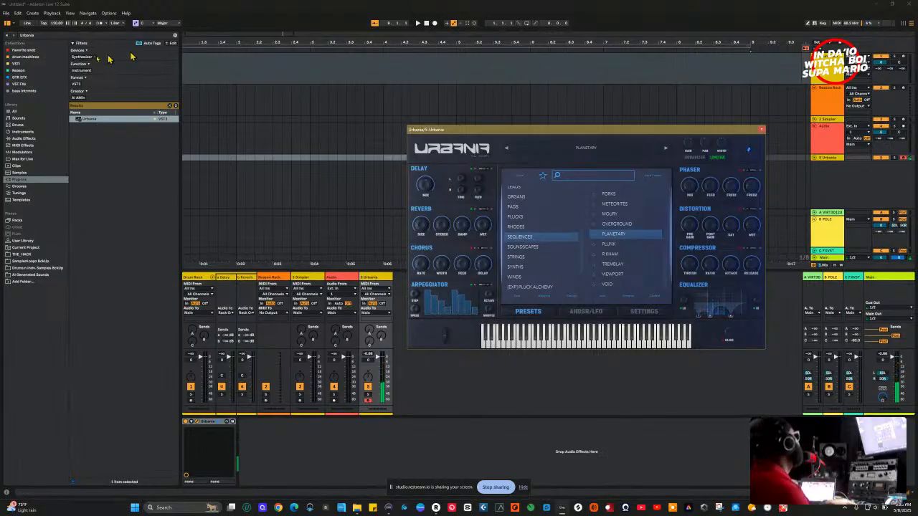
left_click_drag(56, 23, 56, 1)
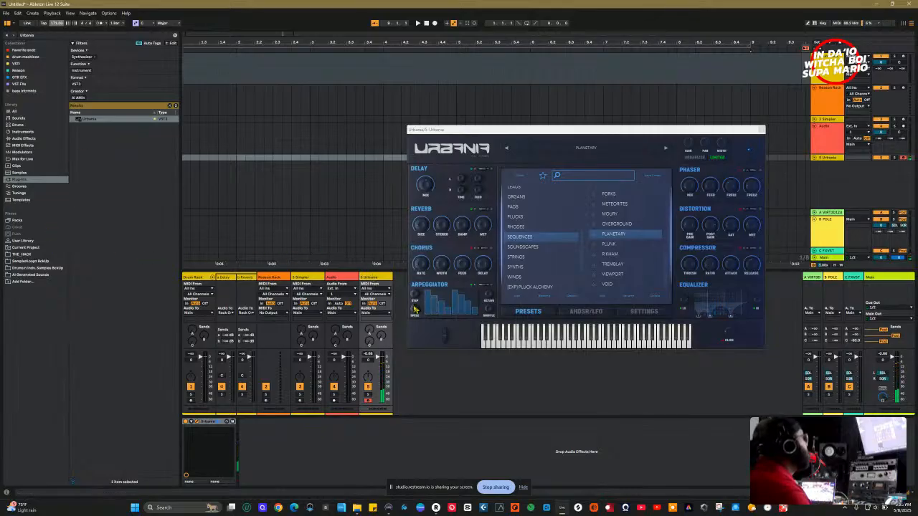
left_click(416, 315)
mouse_move(419, 313)
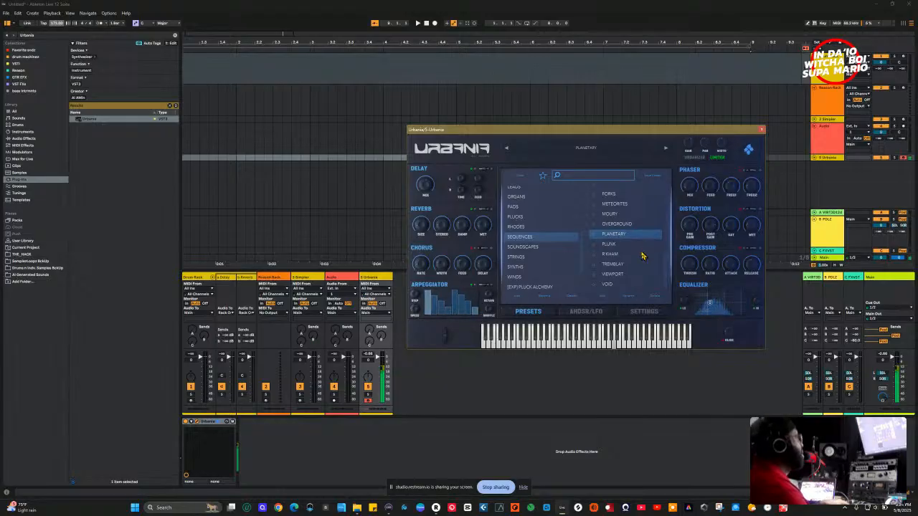
left_click(612, 264)
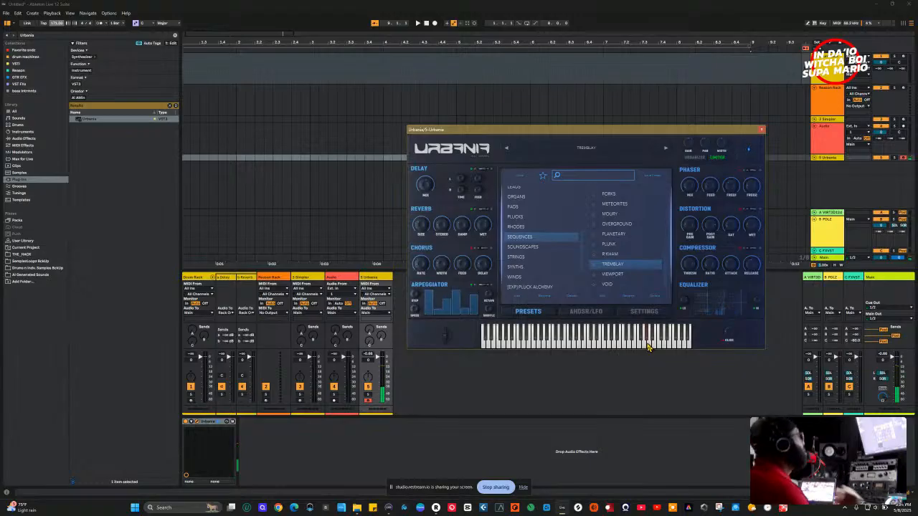
Audition the Soundscapes presets Binary and Sweely in Urbania.
left_click(531, 248)
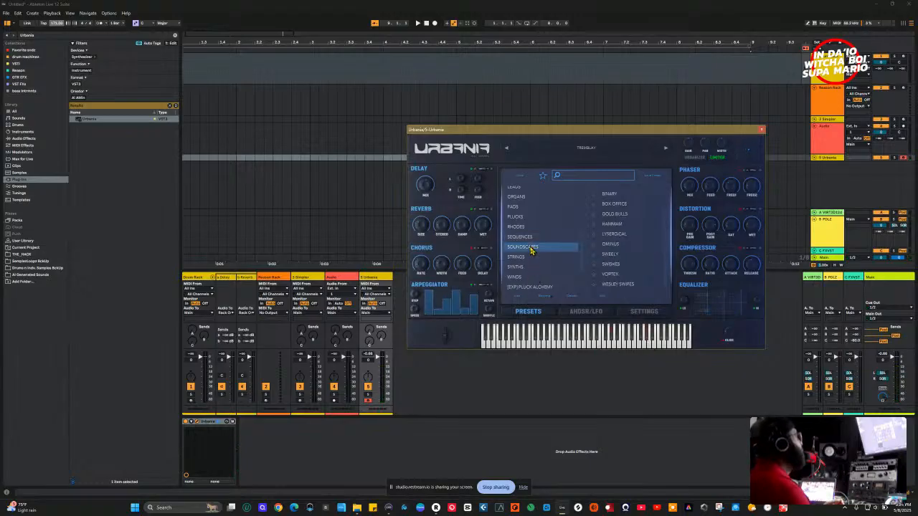
scroll(642, 246, "up", 1)
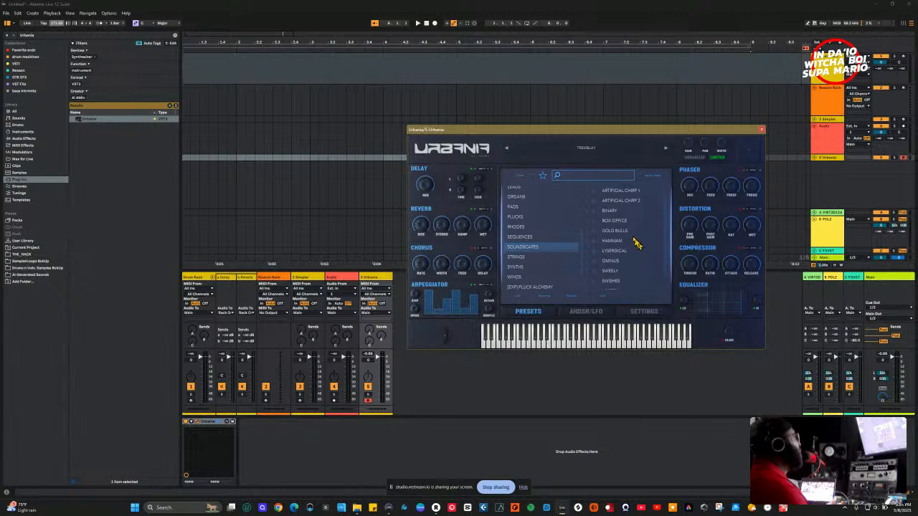
left_click(619, 211)
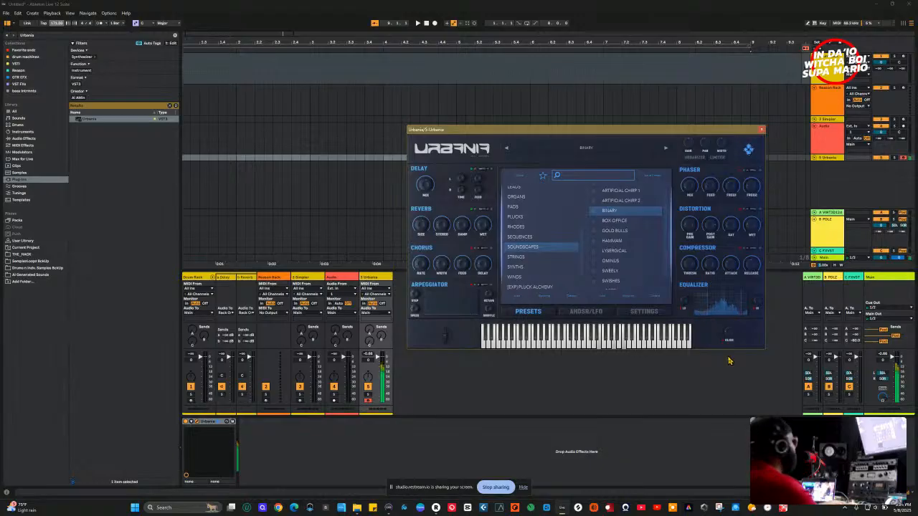
left_click(628, 271)
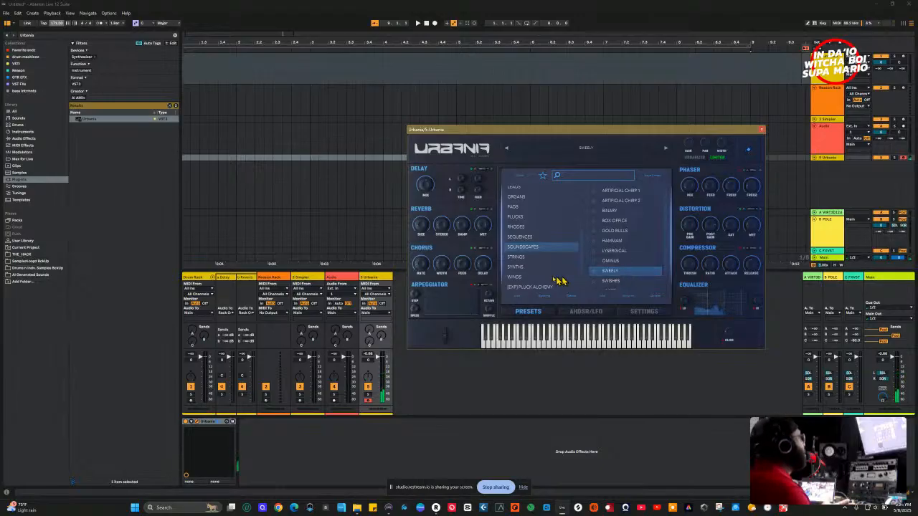
Audition the Strings presets Venice Cello, Riots and South Keys Pizzicato in Urbania.
left_click(518, 257)
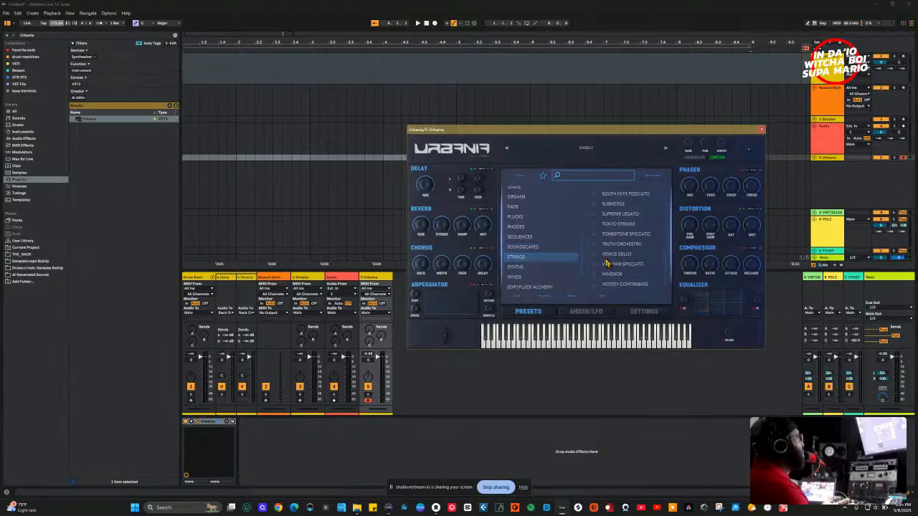
left_click(606, 258)
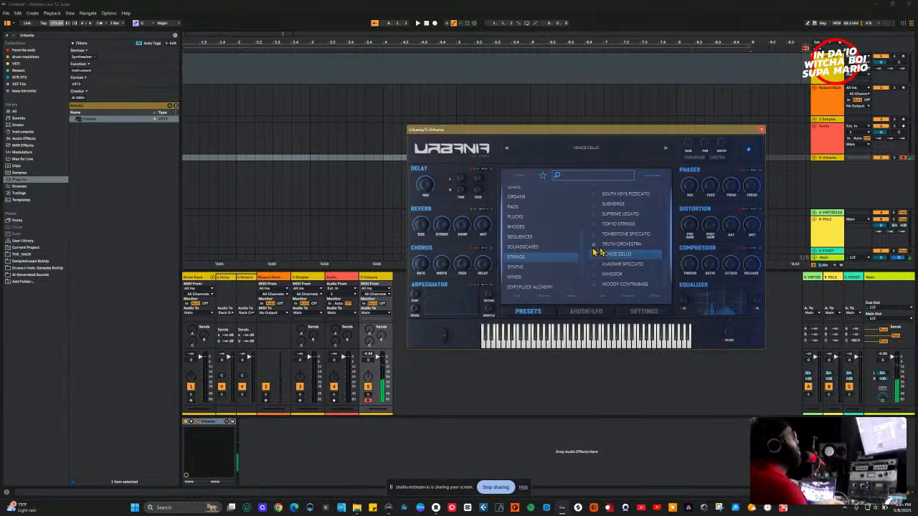
scroll(610, 255, "up", 3)
left_click(620, 244)
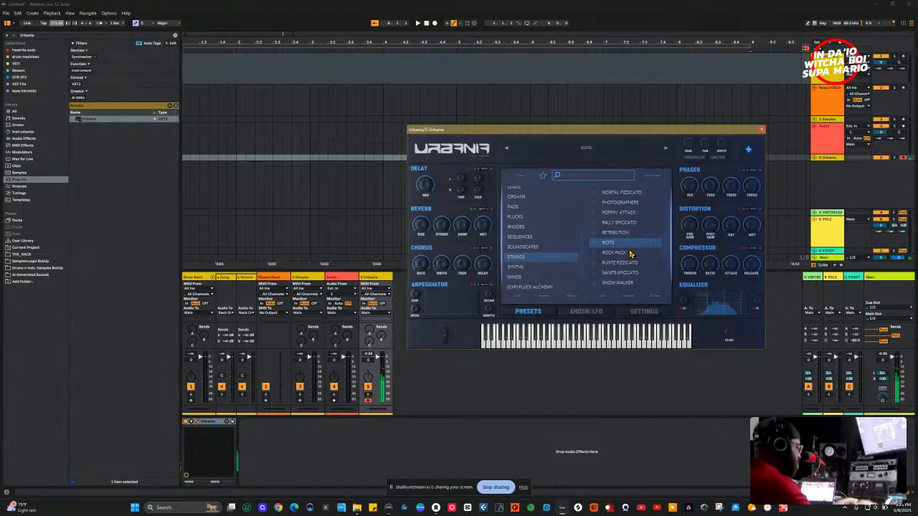
scroll(630, 254, "down", 2)
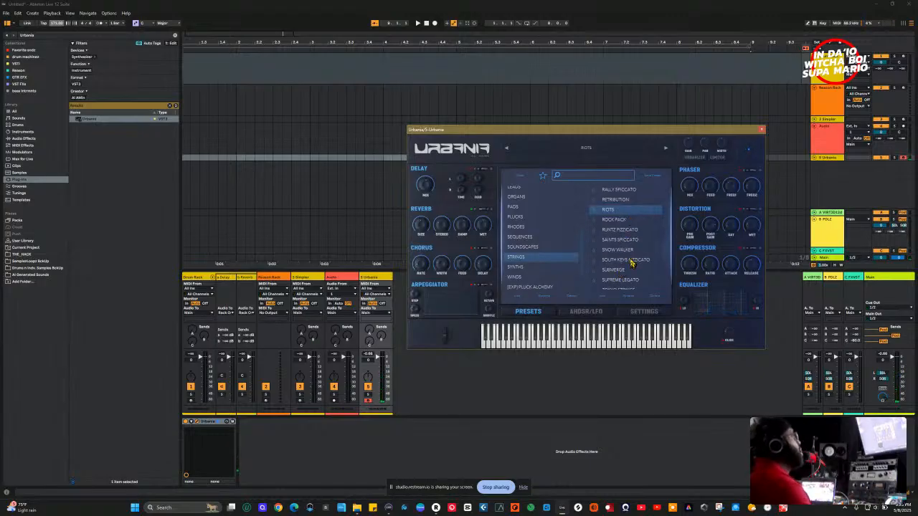
left_click(631, 261)
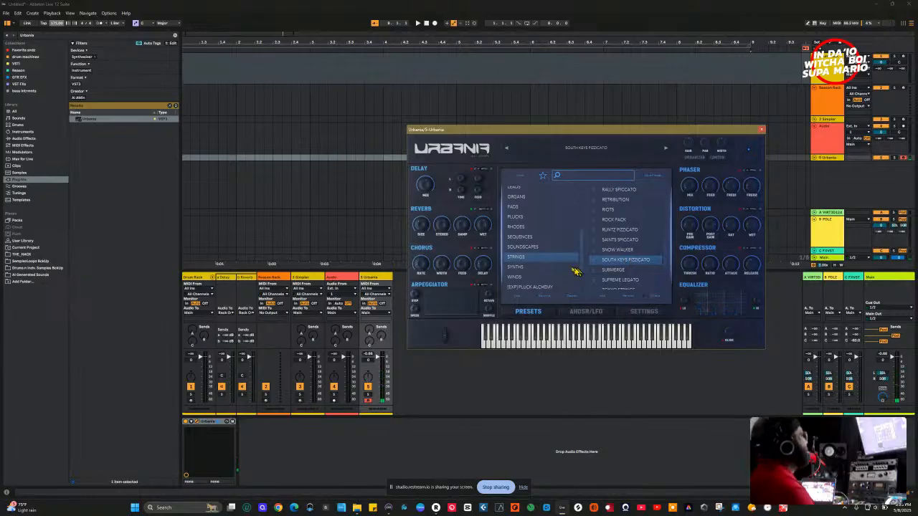
Audition the Synths presets Wayback, Invasion and Dawn Dusk in Urbania.
left_click(516, 267)
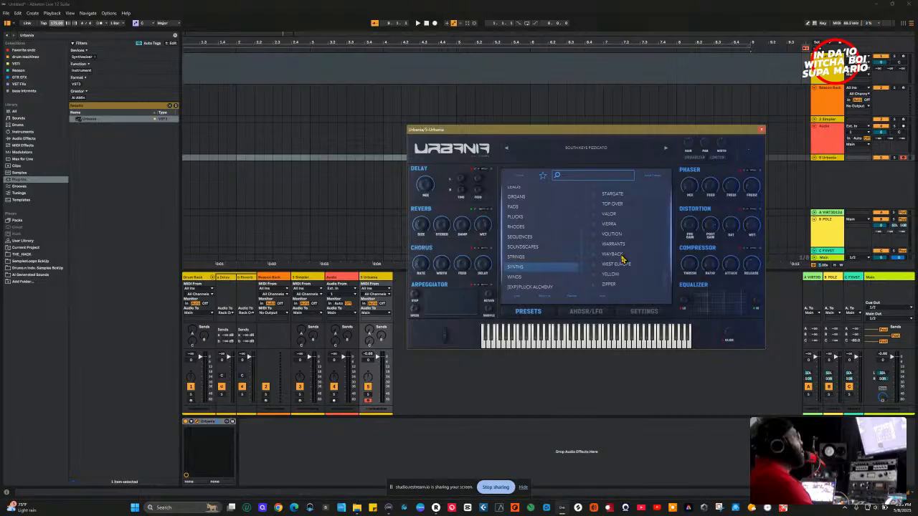
left_click(618, 255)
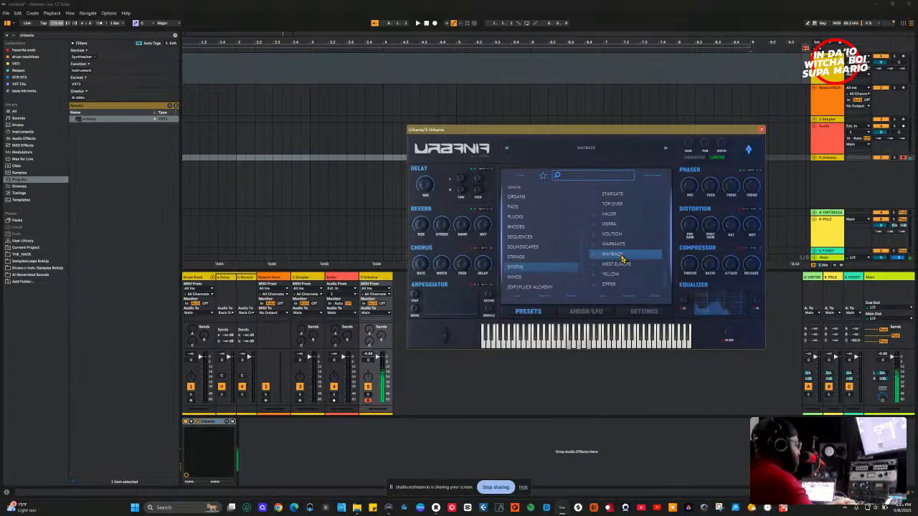
scroll(621, 244, "up", 5)
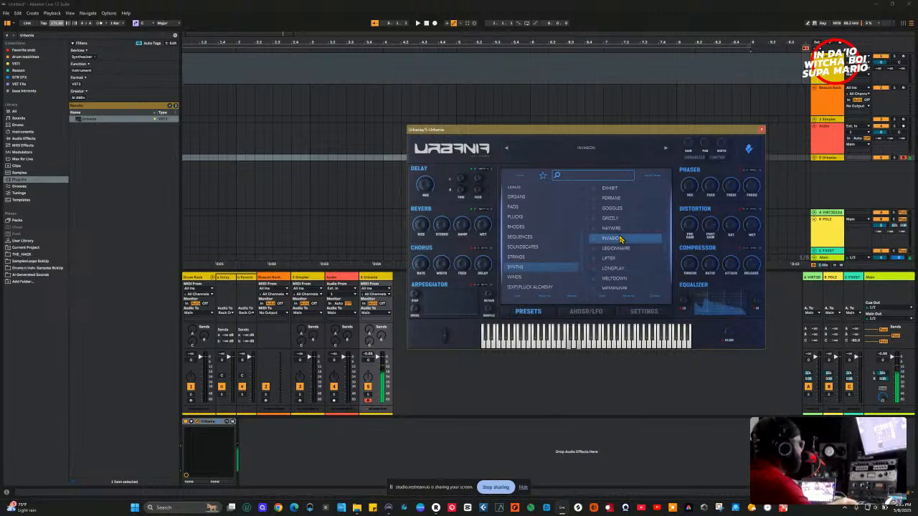
scroll(618, 231, "up", 2)
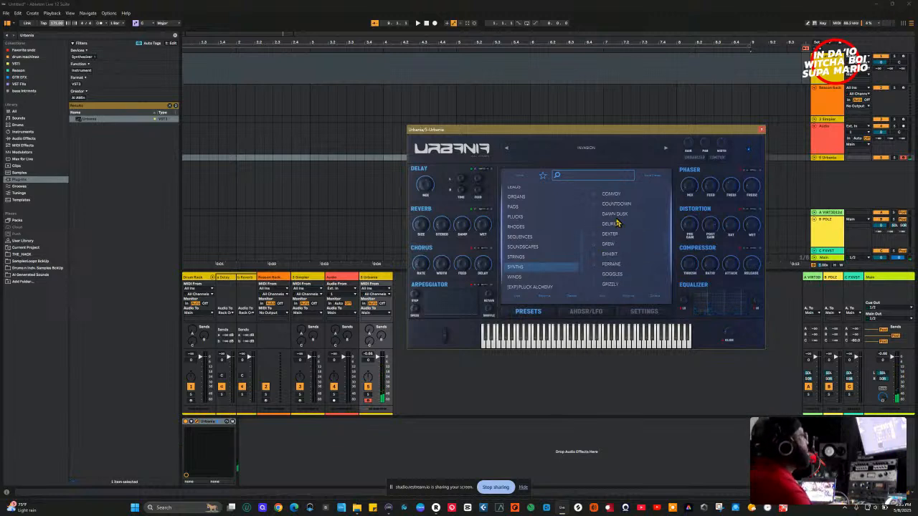
left_click(614, 214)
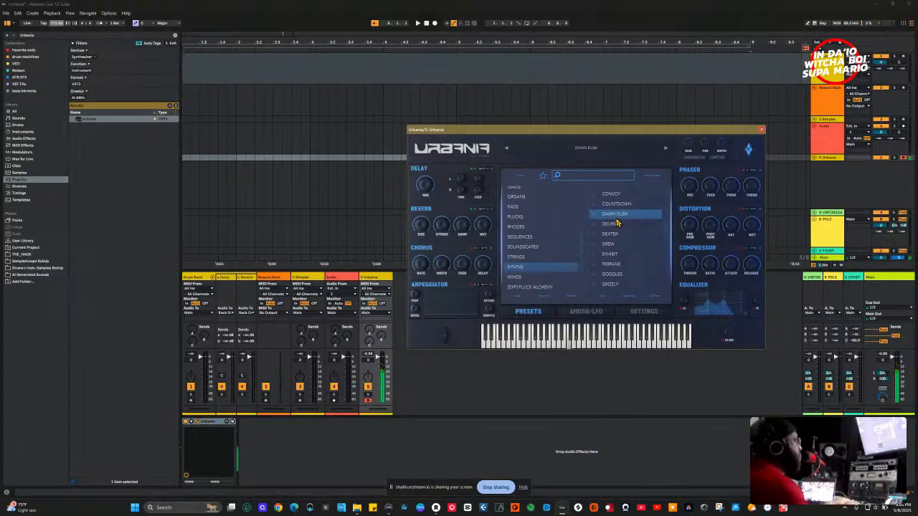
Audition the Winds presets Tuque and Karbala in Urbania and look through the rest of the Winds list.
left_click(524, 277)
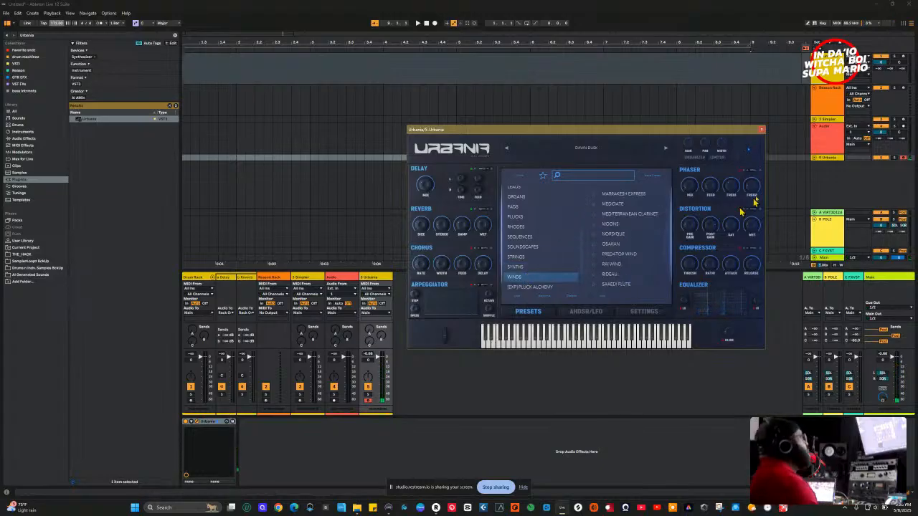
scroll(646, 240, "down", 3)
left_click(633, 265)
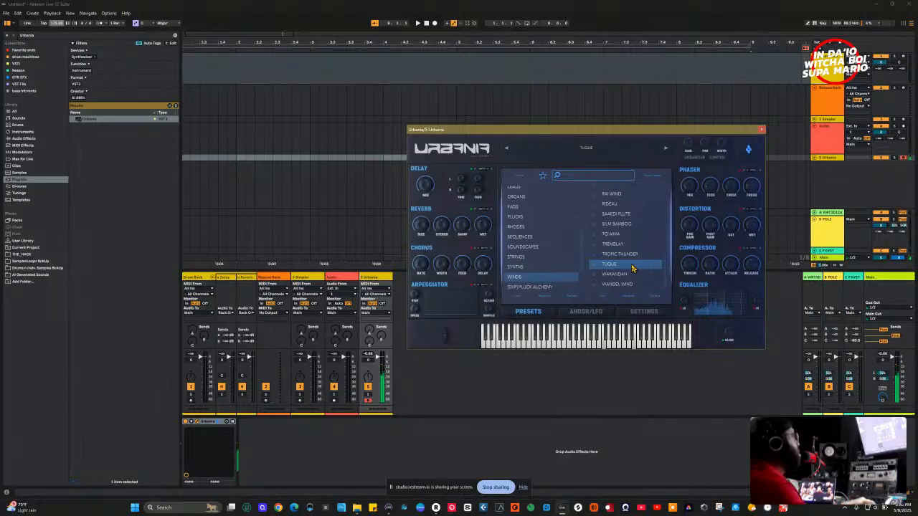
scroll(629, 263, "up", 5)
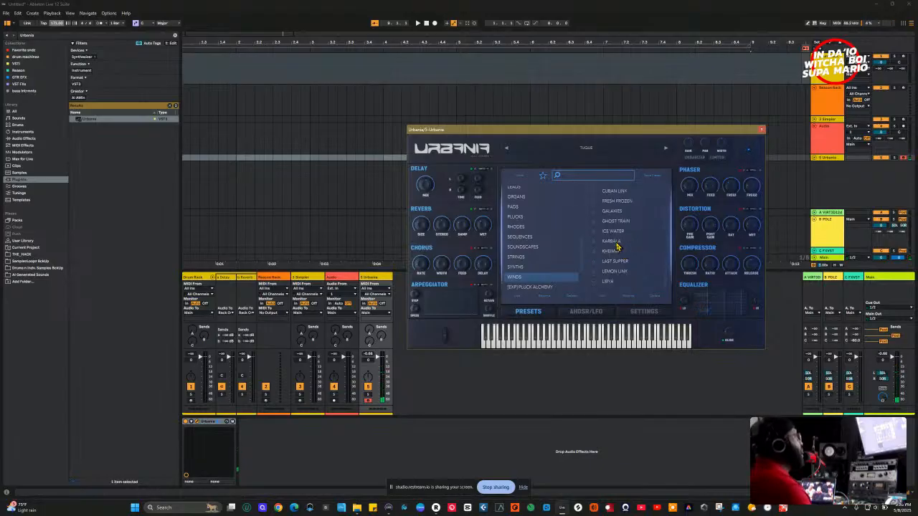
left_click(614, 242)
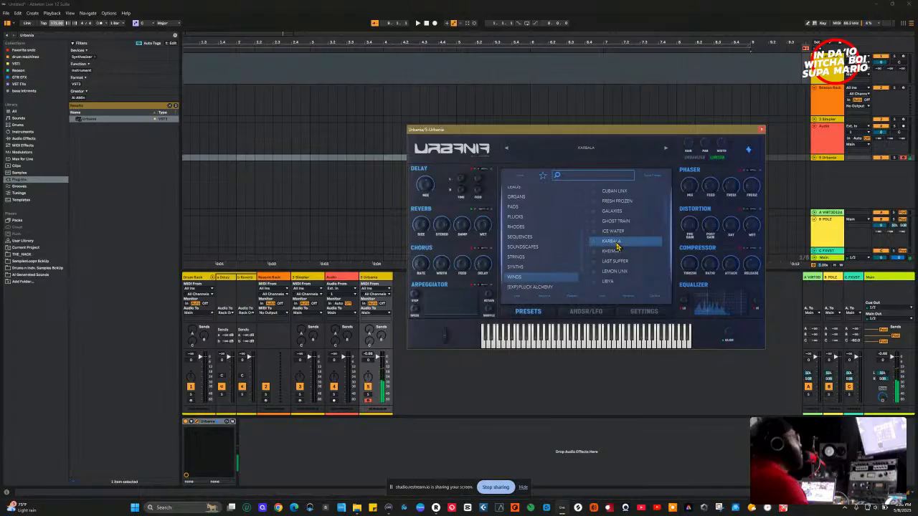
scroll(621, 252, "down", 5)
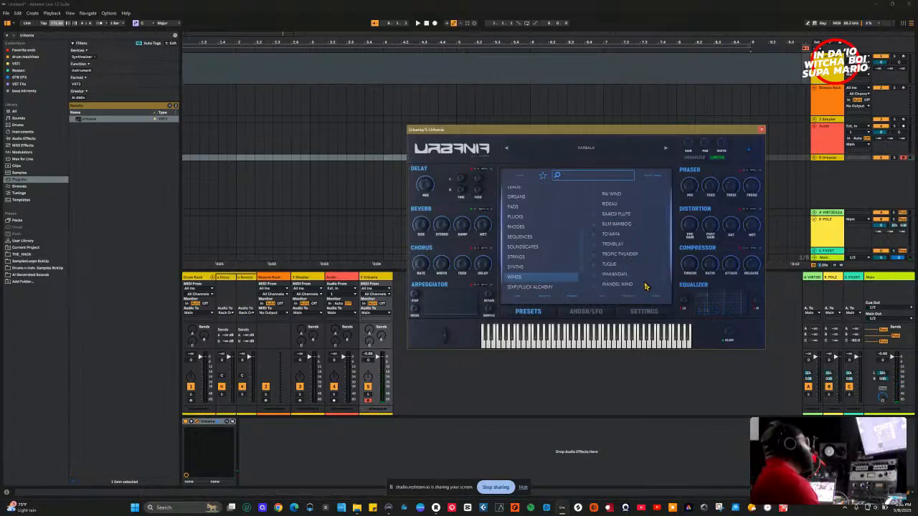
scroll(635, 231, "up", 3)
scroll(635, 231, "up", 3)
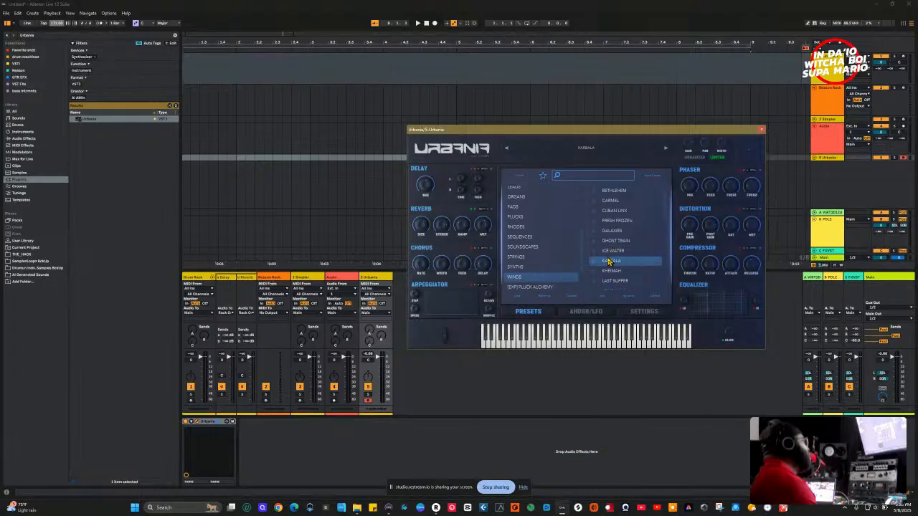
scroll(614, 260, "down", 2)
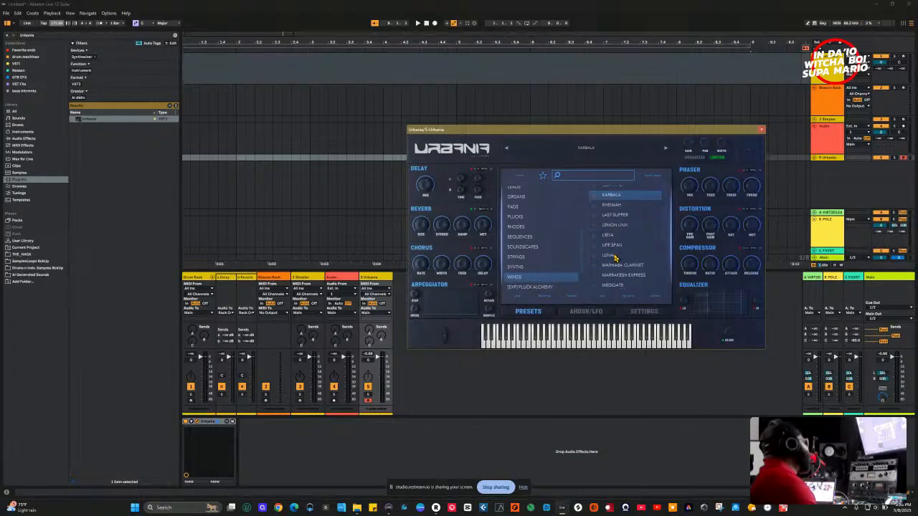
scroll(615, 260, "down", 3)
scroll(541, 280, "down", 2)
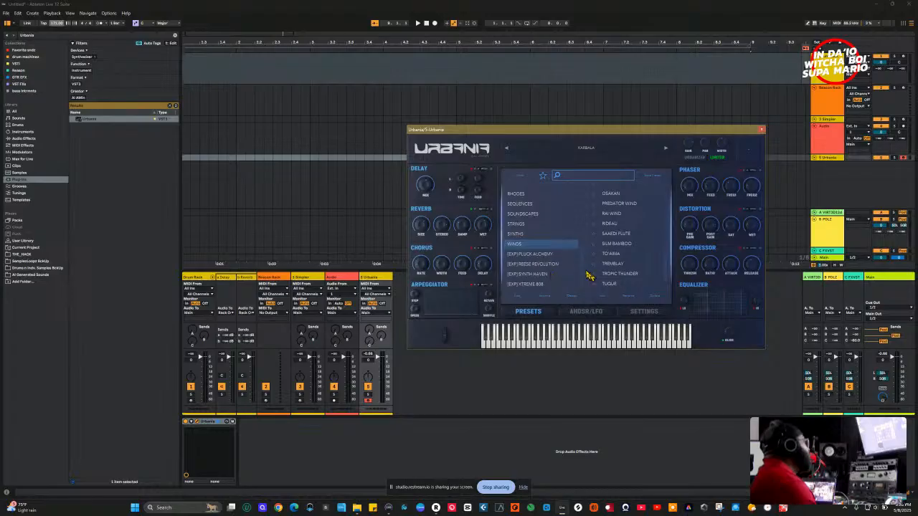
Browse the preset lists of the expansions Pluck Alchemy, Reese Revolution, Synth Haven and Xtreme 808.
left_click_drag(551, 134, 480, 198)
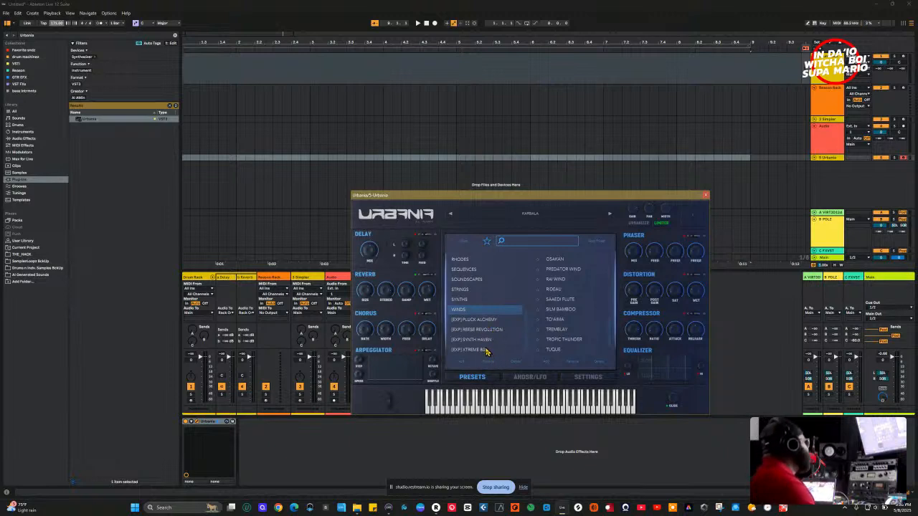
left_click(488, 319)
left_click(488, 329)
left_click(486, 339)
left_click(485, 350)
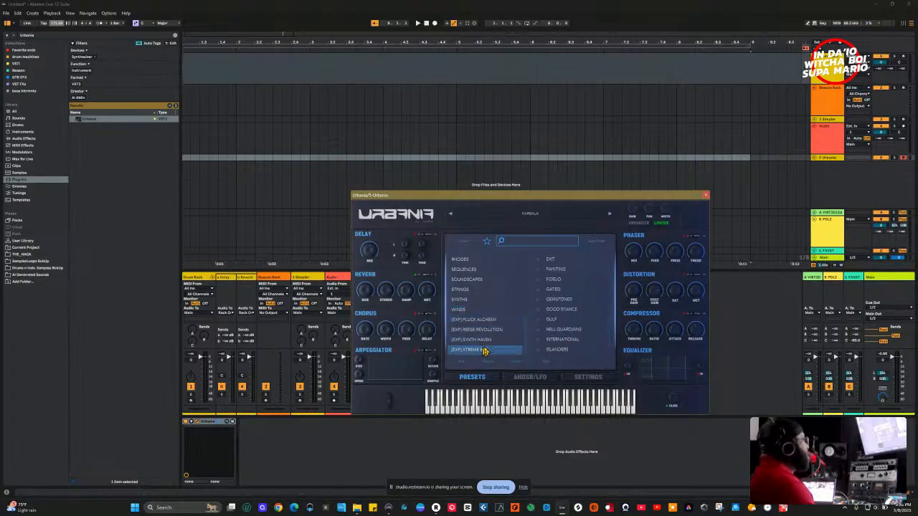
scroll(578, 314, "down", 10)
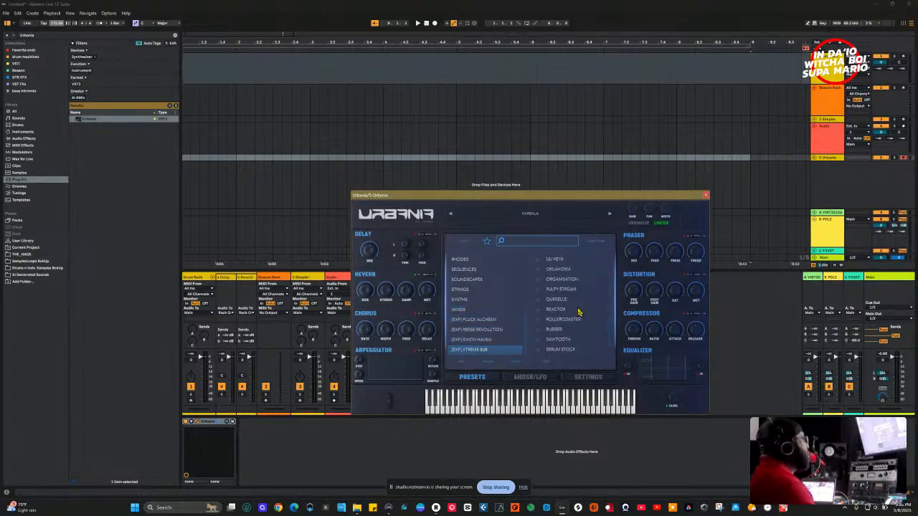
left_click(484, 341)
scroll(567, 333, "down", 10)
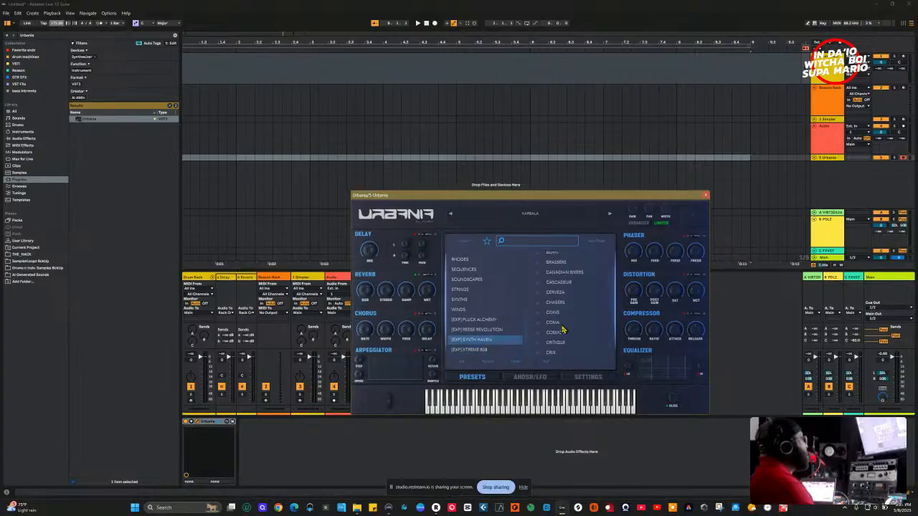
left_click(473, 329)
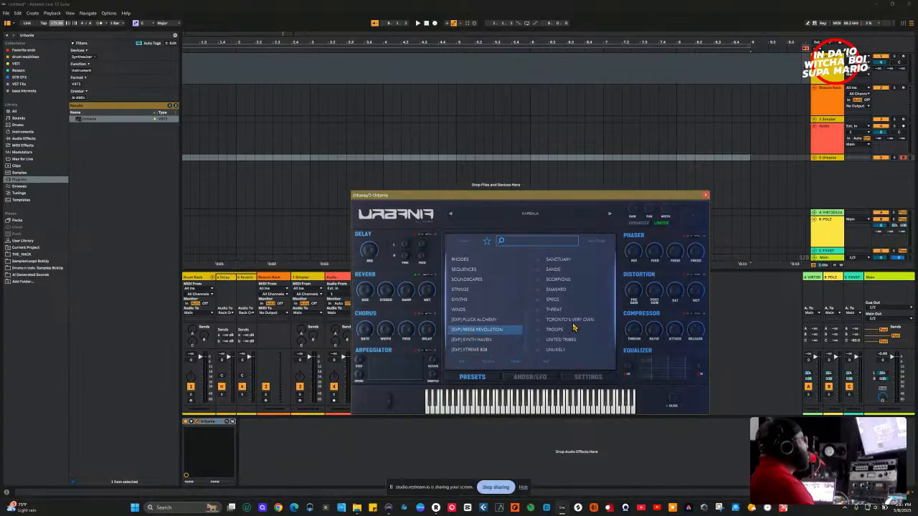
left_click(488, 318)
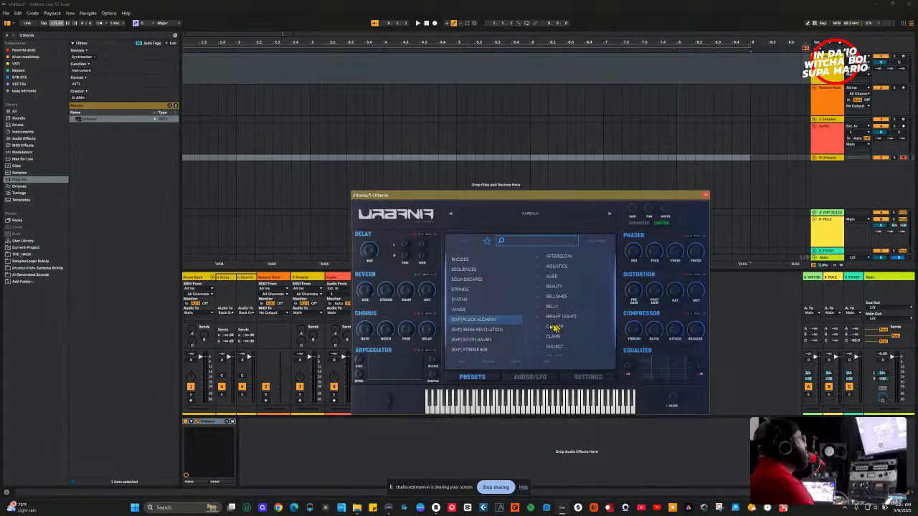
scroll(484, 297, "up", 3)
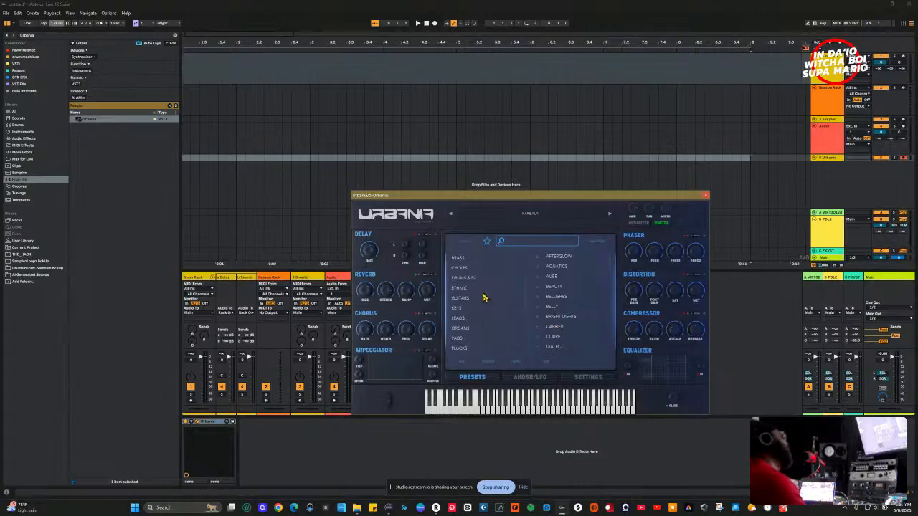
scroll(484, 297, "up", 2)
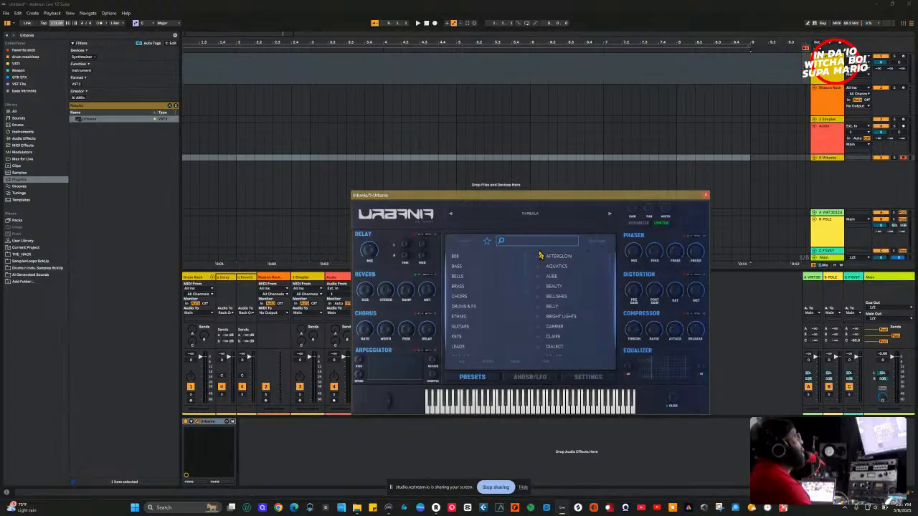
Reposition the Urbania window and examine the compressor's threshold and ratio controls.
left_click_drag(537, 196, 513, 155)
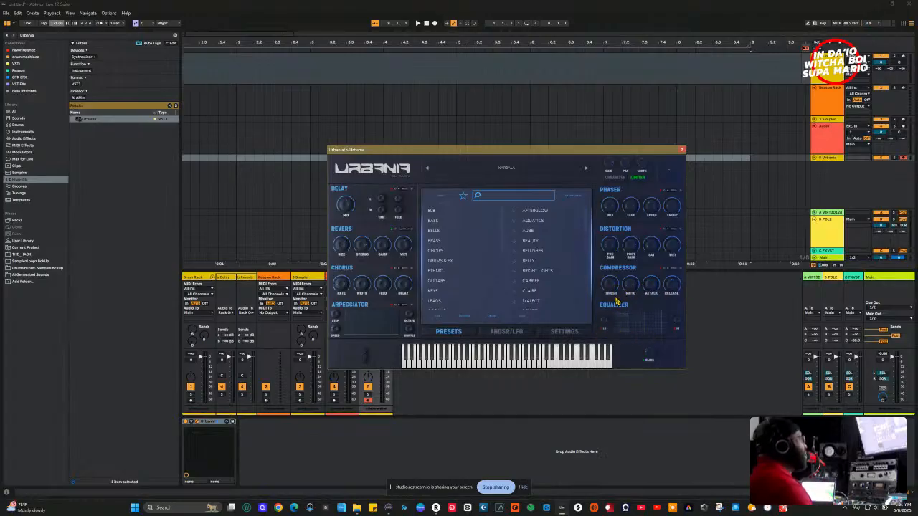
mouse_move(614, 284)
left_mouse_down()
mouse_move(615, 334)
mouse_move(615, 289)
left_mouse_up()
left_click_drag(631, 287, 614, 261)
left_click(664, 270)
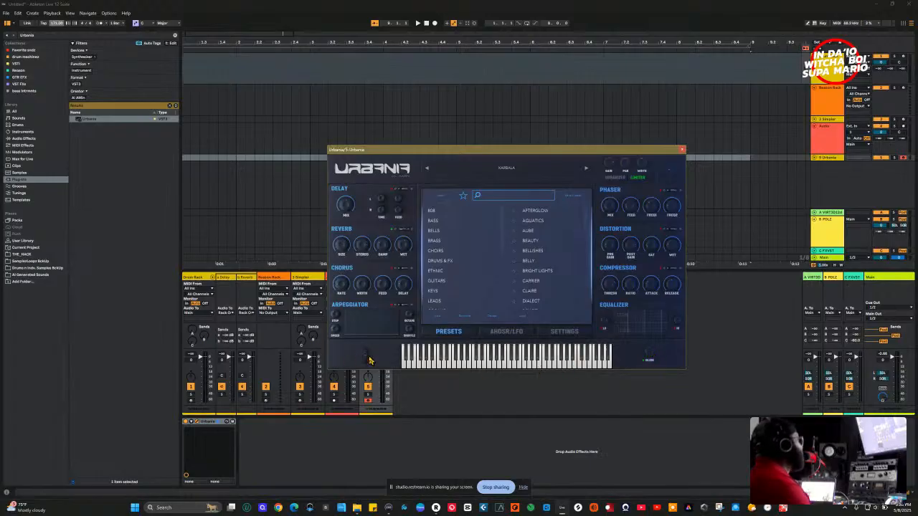
Review Urbania's AHDSR envelope, LFO and general settings, and close the plug-in window.
left_click(515, 333)
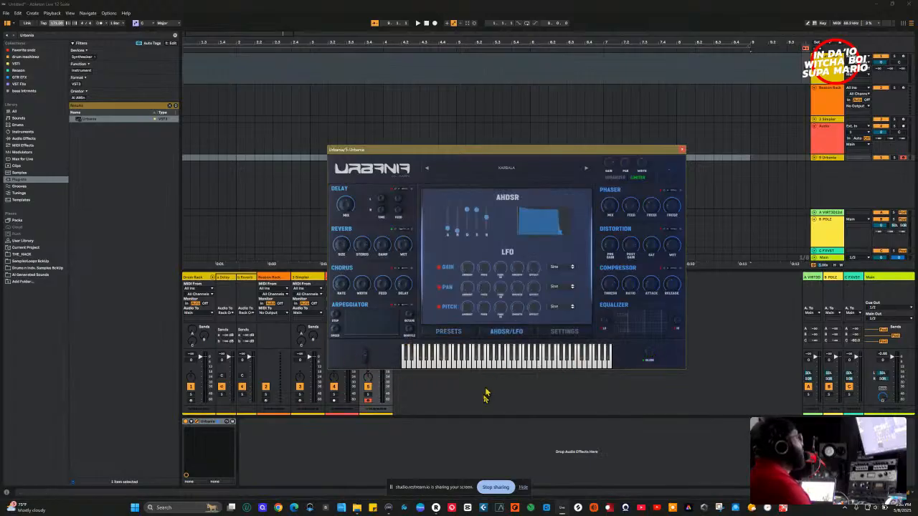
left_click(449, 331)
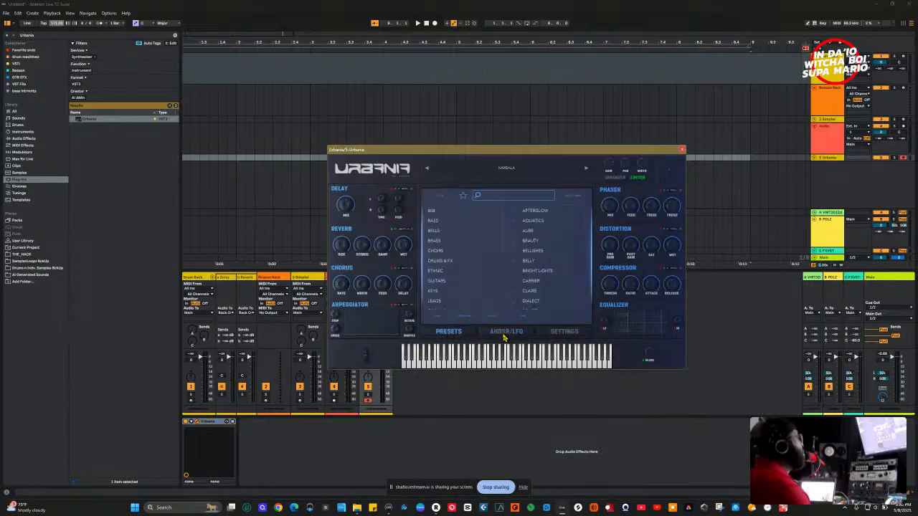
left_click(504, 333)
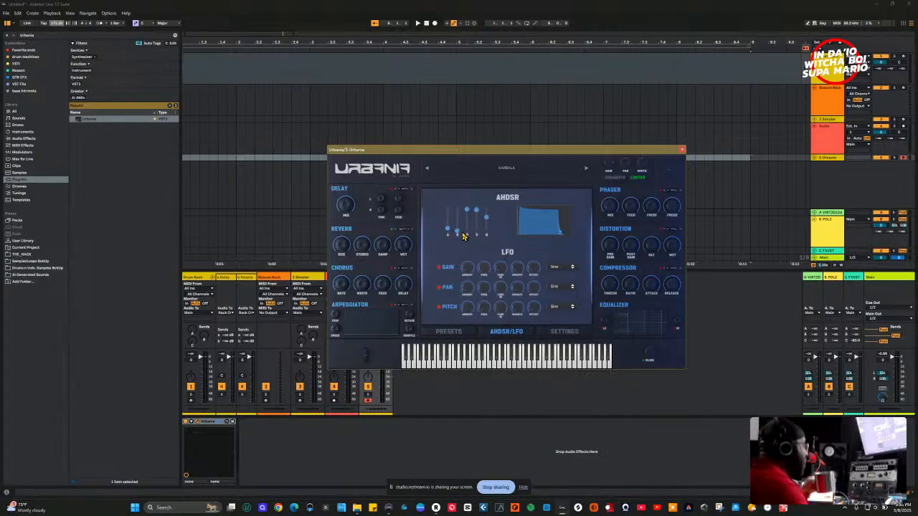
mouse_move(459, 237)
left_mouse_down()
mouse_move(456, 202)
mouse_move(462, 240)
left_mouse_up()
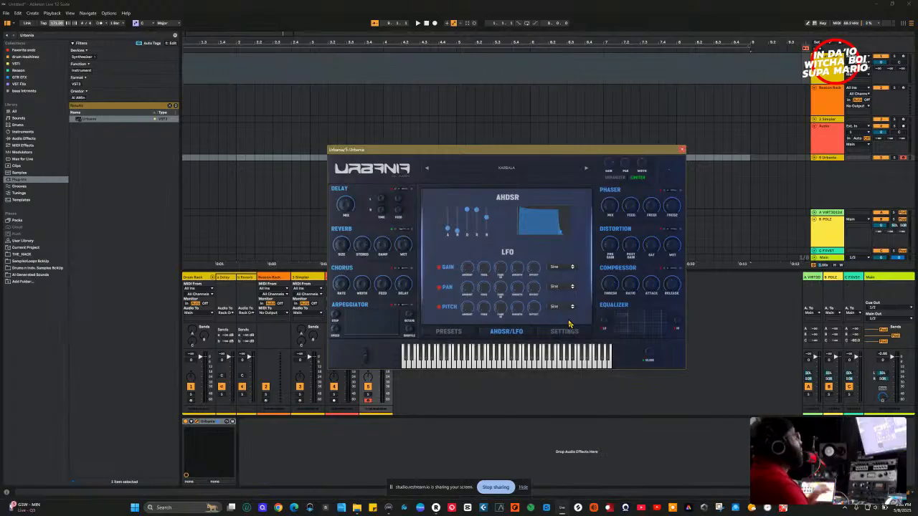
left_click(563, 332)
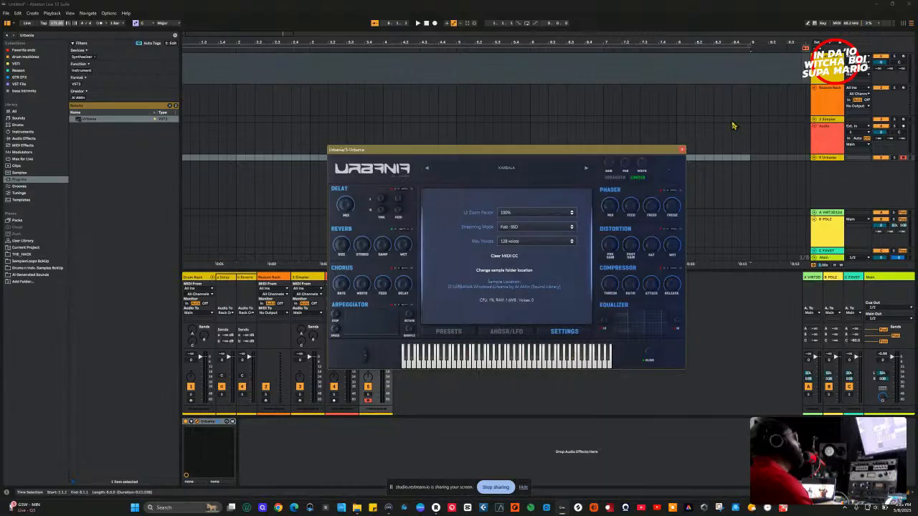
left_click(682, 150)
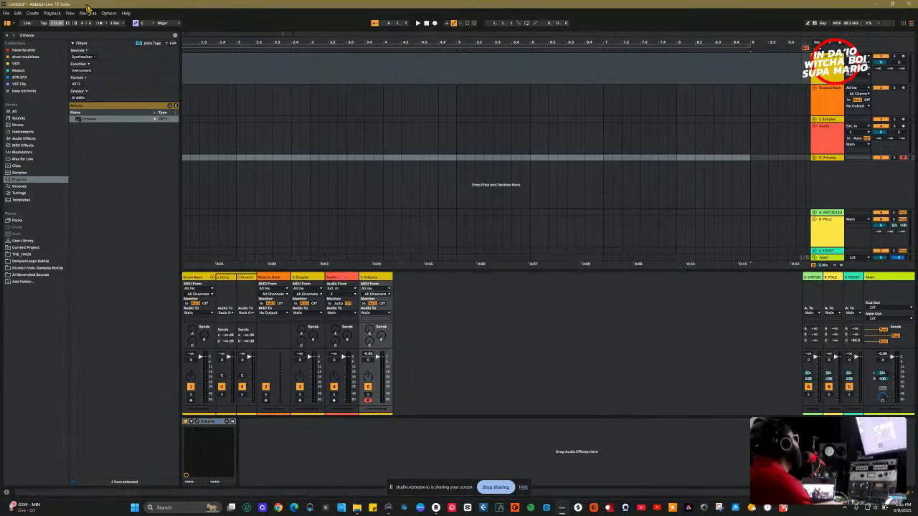
Find the TRUTRONIC plug-in by filtering the plug-ins by its creator instead of searching, and load it on a new track.
left_click(175, 37)
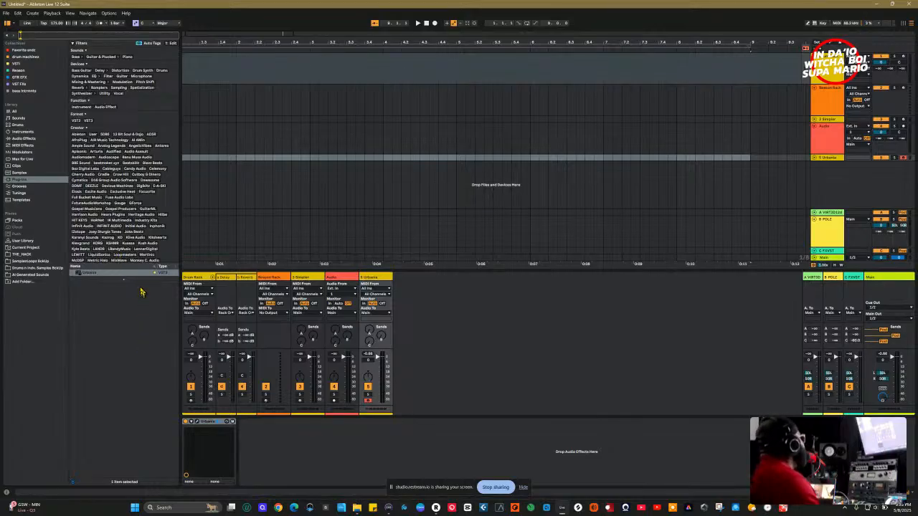
scroll(140, 261, "down", 5)
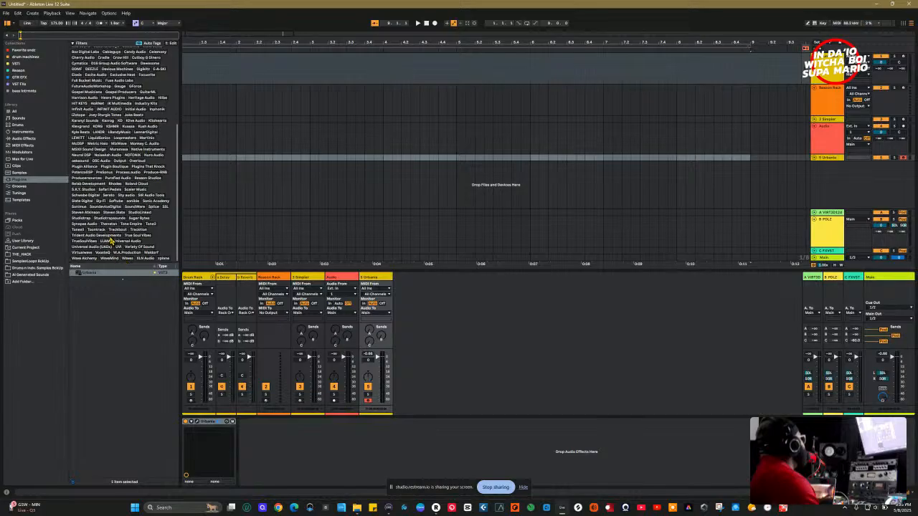
left_click(77, 230)
left_click(72, 279)
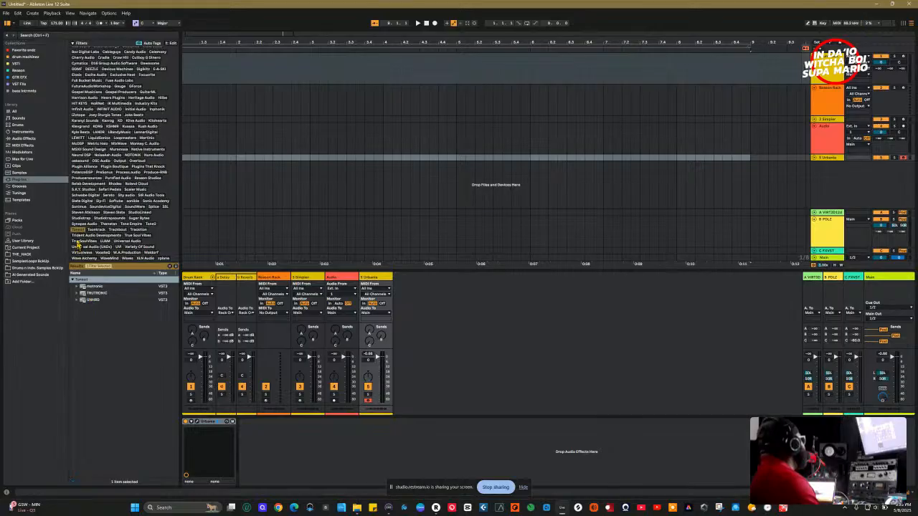
left_click(79, 230)
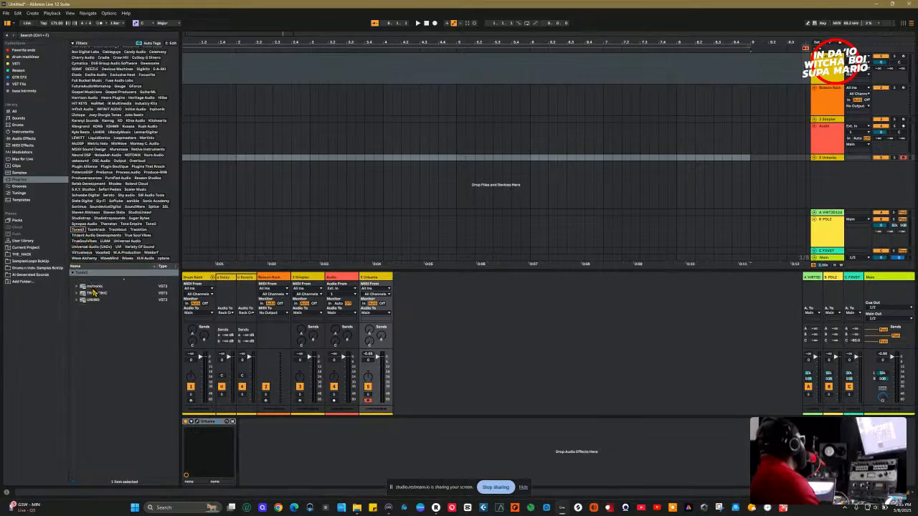
left_click_drag(92, 294, 470, 329)
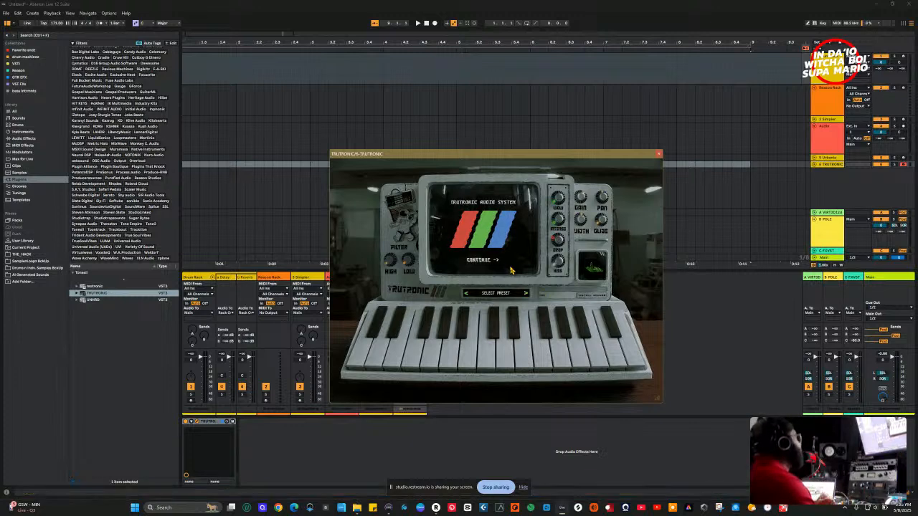
Browse TRUTRONIC's Factory bank presets in the Basses, Bells, Brass, Choirs and GTR categories.
left_click(494, 294)
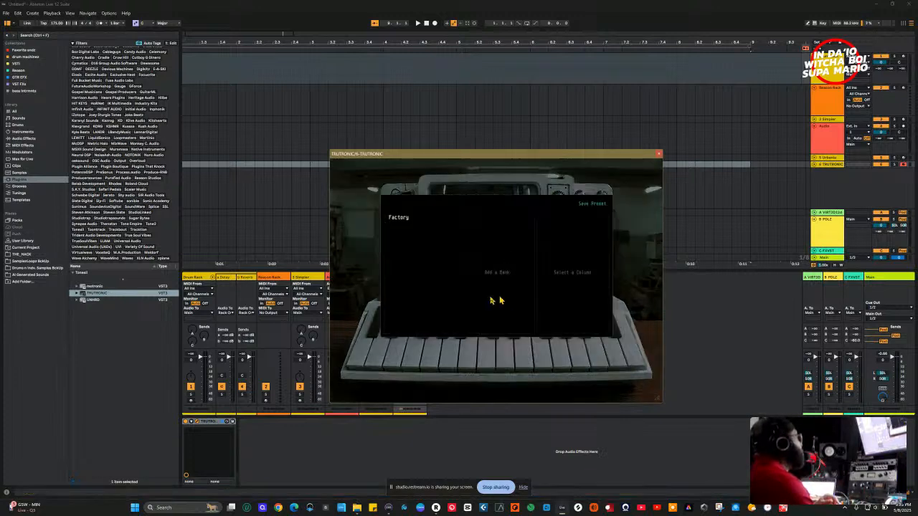
left_click(402, 218)
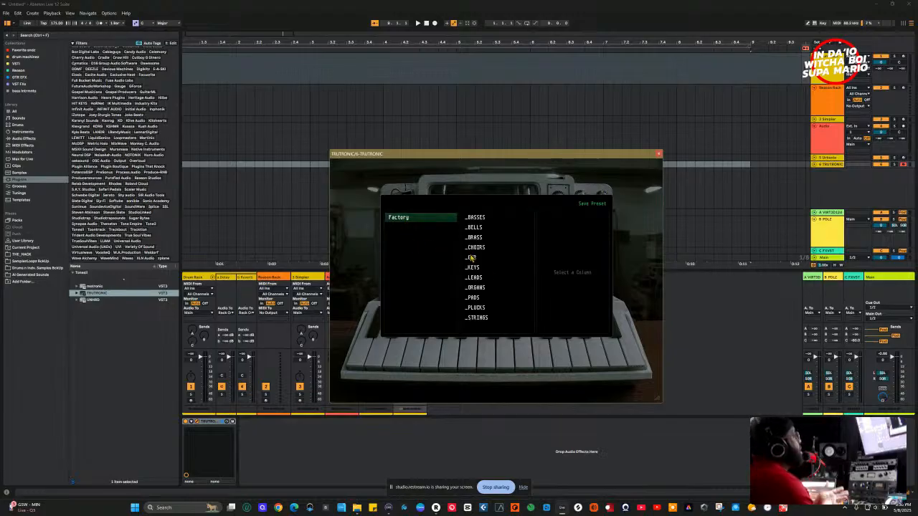
left_click(474, 218)
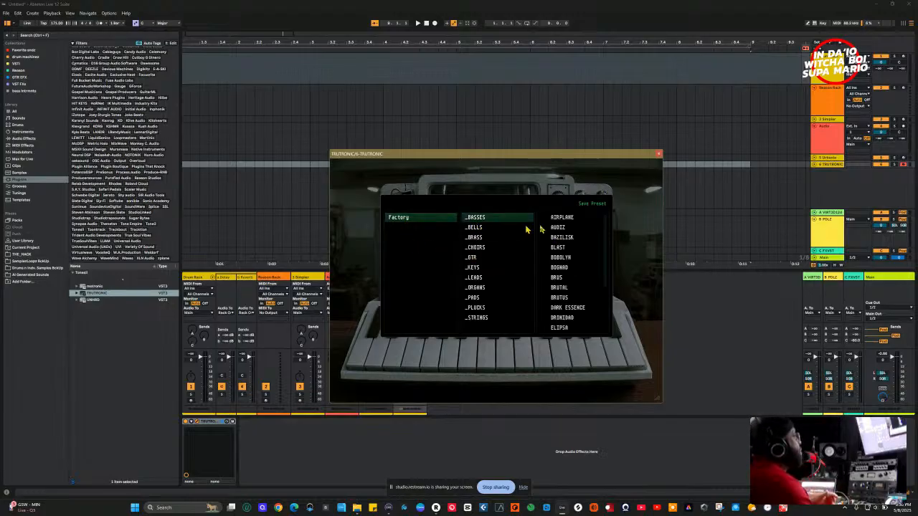
scroll(586, 258, "down", 3)
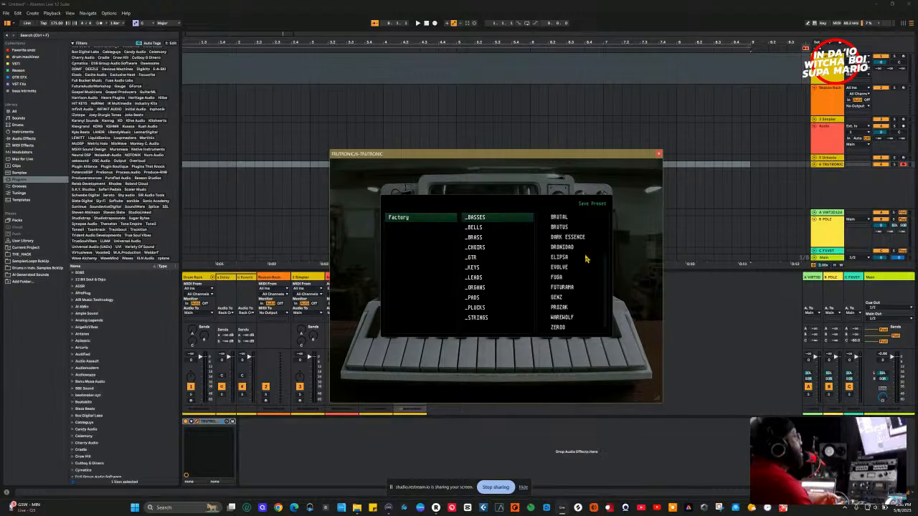
left_click(480, 228)
left_click(473, 239)
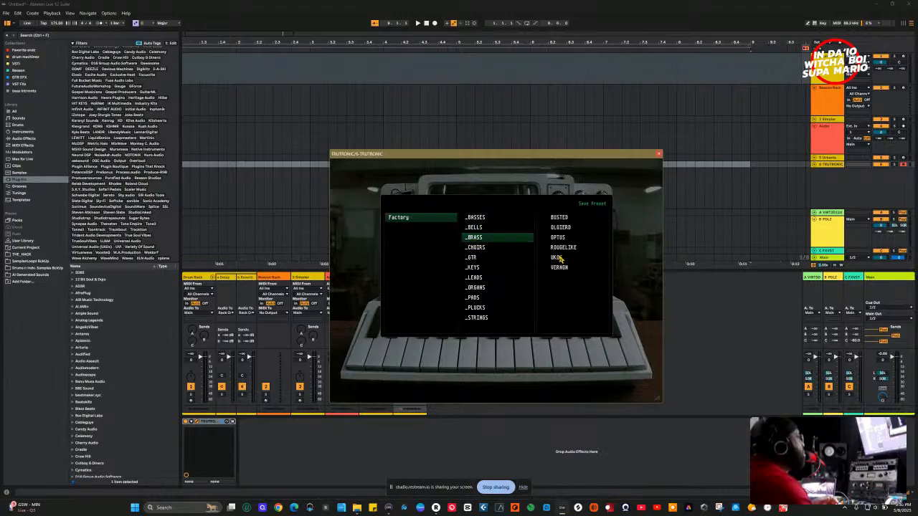
left_click(475, 248)
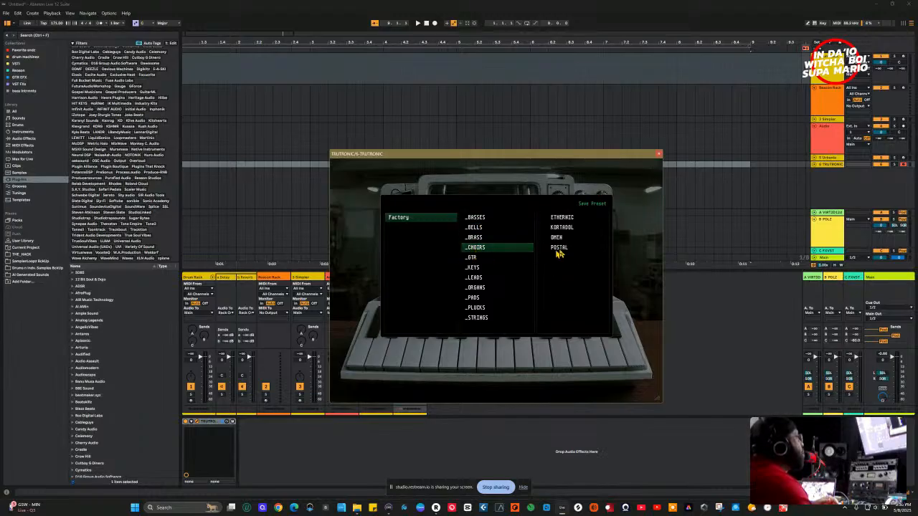
left_click(471, 257)
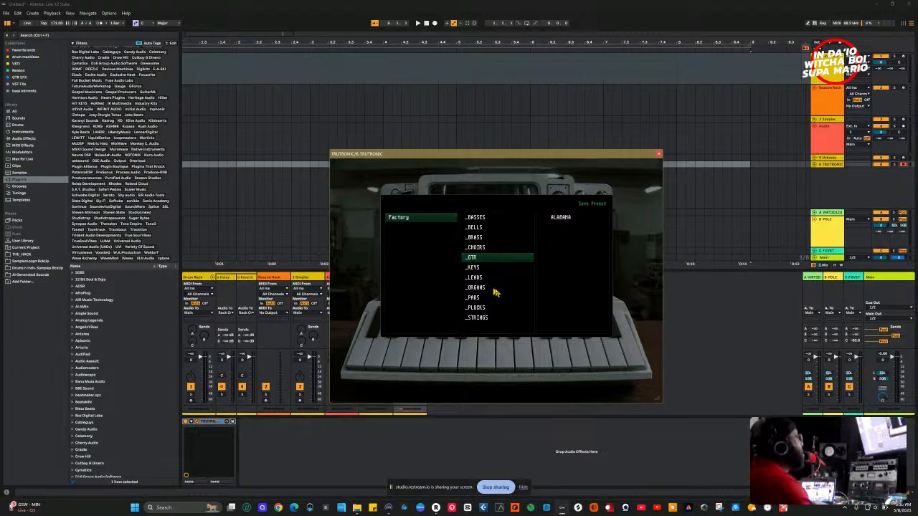
Browse the Factory presets under Keys, Leads, Organs, Pads, Plucks and Strings, and close the preset browser.
left_click(475, 267)
scroll(563, 258, "down", 5)
scroll(564, 258, "up", 5)
scroll(543, 270, "down", 5)
left_click(480, 279)
scroll(582, 278, "up", 5)
left_click(485, 289)
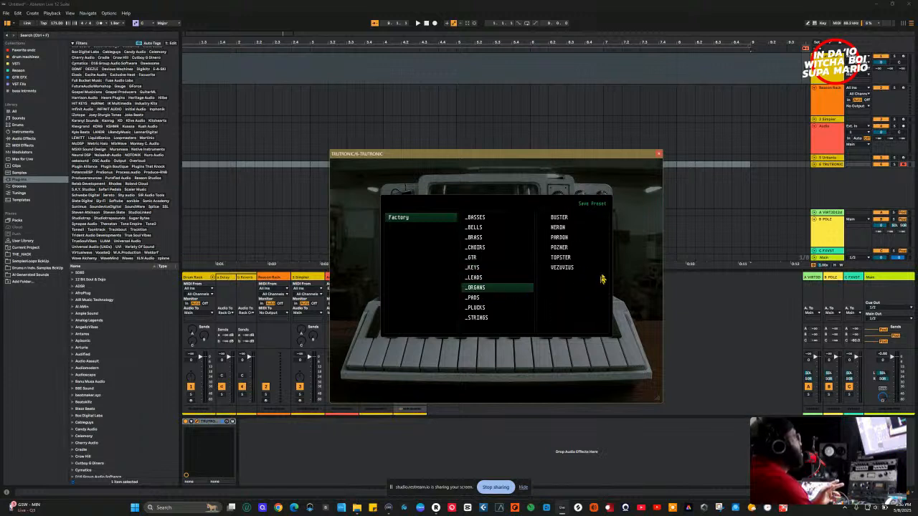
left_click(476, 298)
scroll(554, 287, "down", 5)
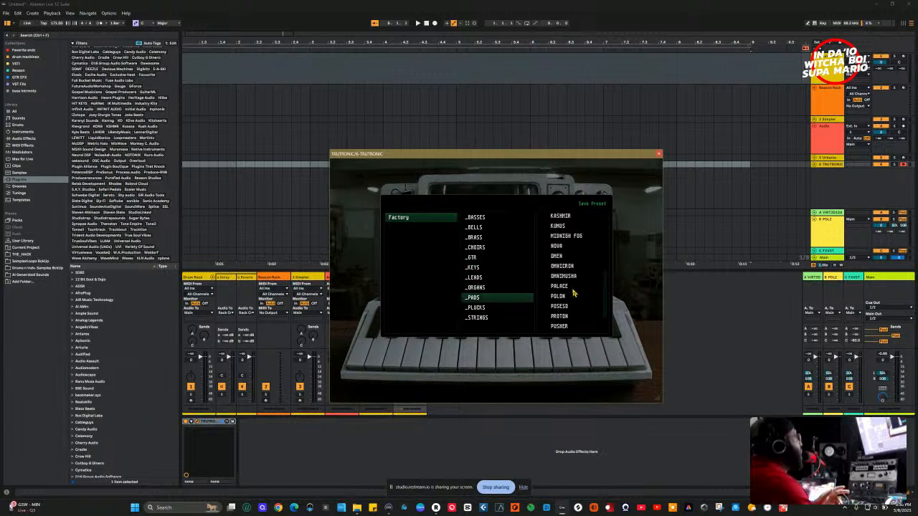
left_click(479, 308)
scroll(585, 295, "down", 2)
left_click(478, 318)
scroll(582, 301, "down", 2)
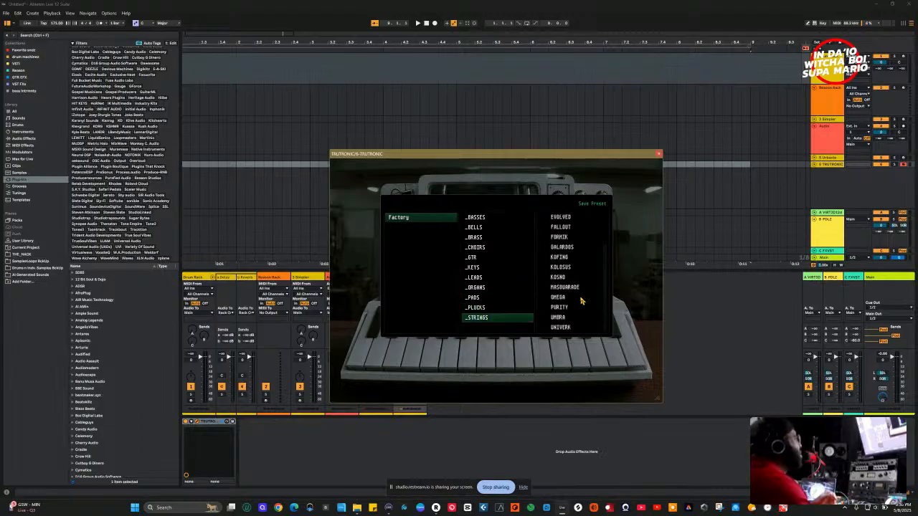
left_click(647, 226)
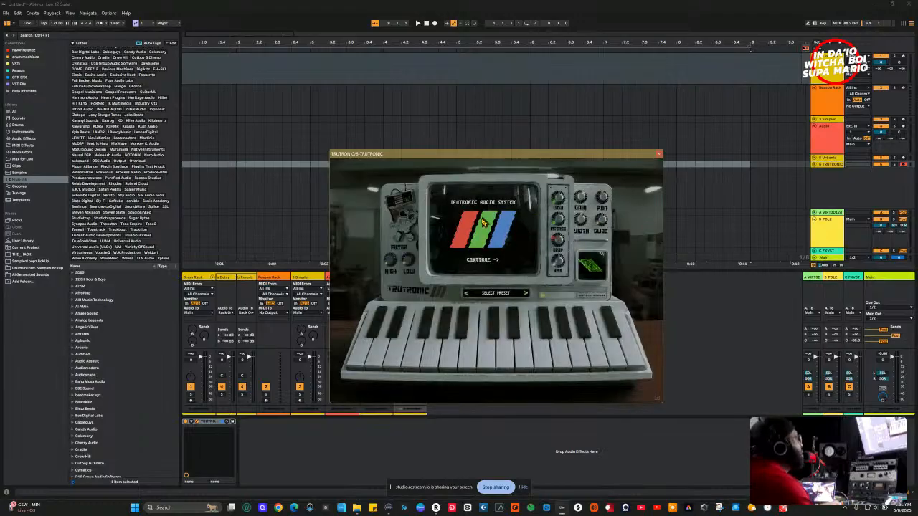
Continue past TRUTRONIC's start screen to its effects page and load the ELM STREET preset from the Factory Keys category.
left_click(485, 261)
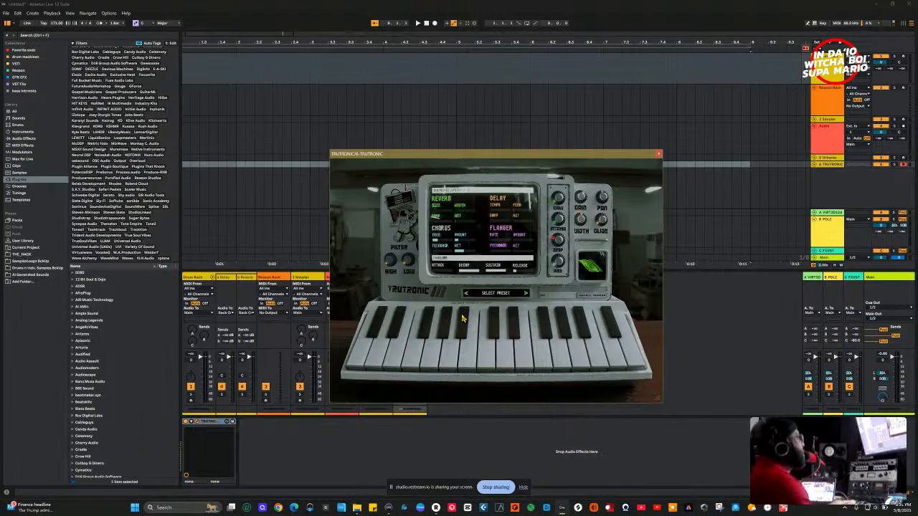
left_click(495, 294)
left_click(486, 270)
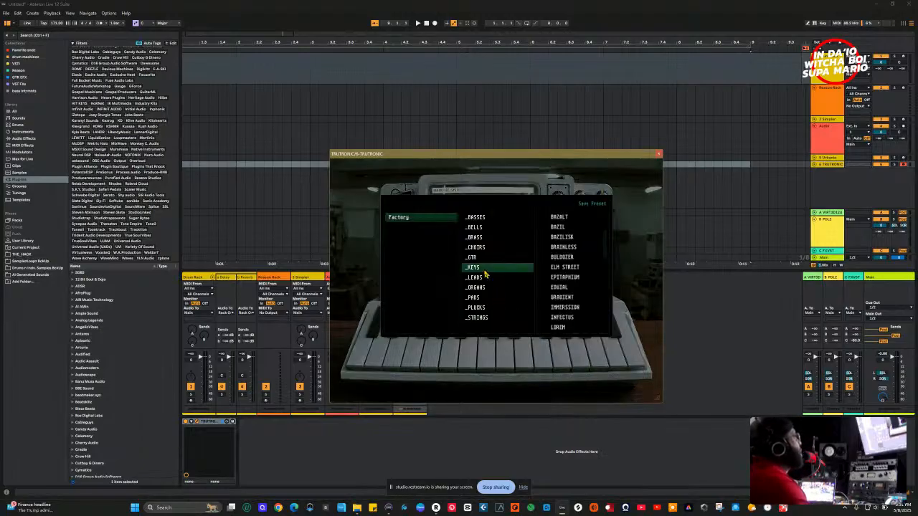
left_click(555, 269)
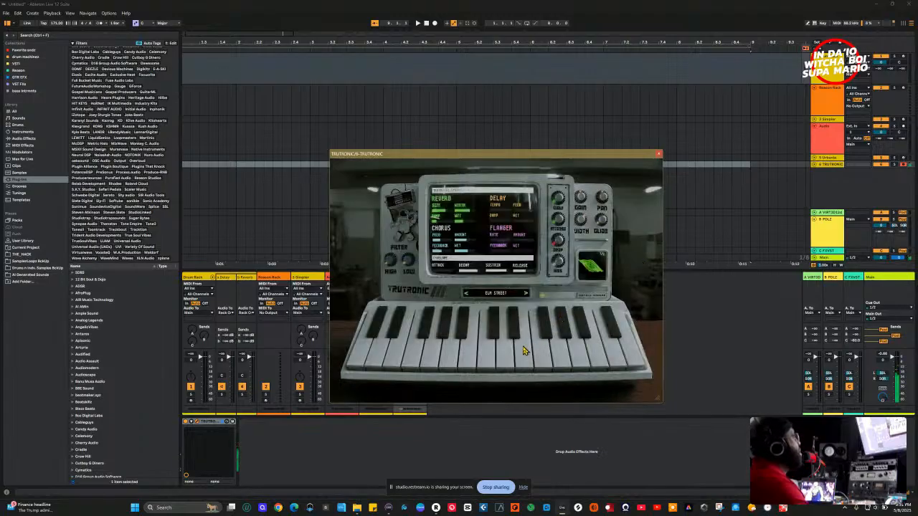
Try the upper two knobs beside the display on the ELM STREET preset, and close the TRUTRONIC window.
left_click_drag(559, 201, 561, 270)
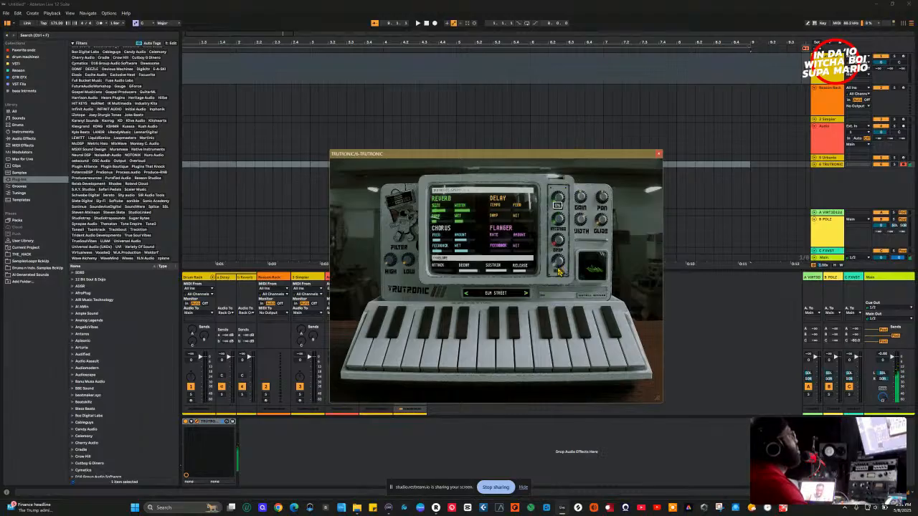
left_click_drag(570, 189, 565, 282)
left_click_drag(558, 221, 575, 122)
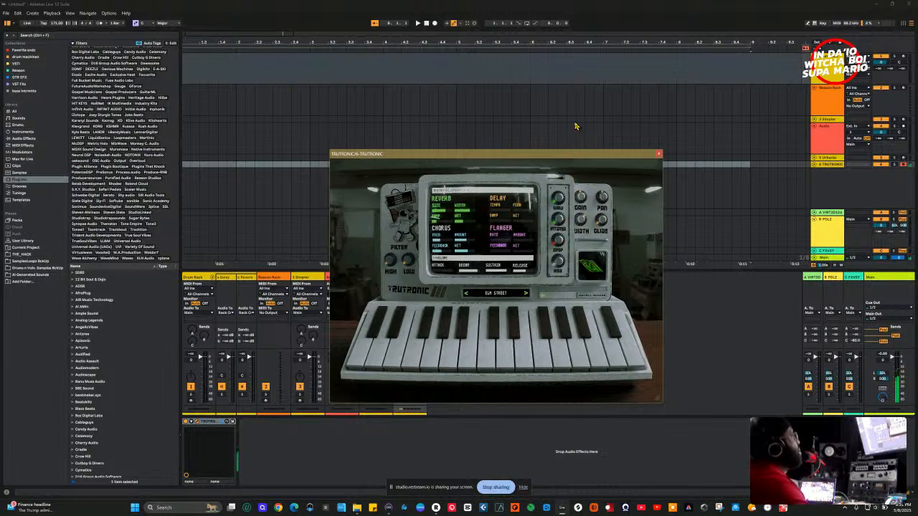
left_click_drag(557, 201, 549, 297)
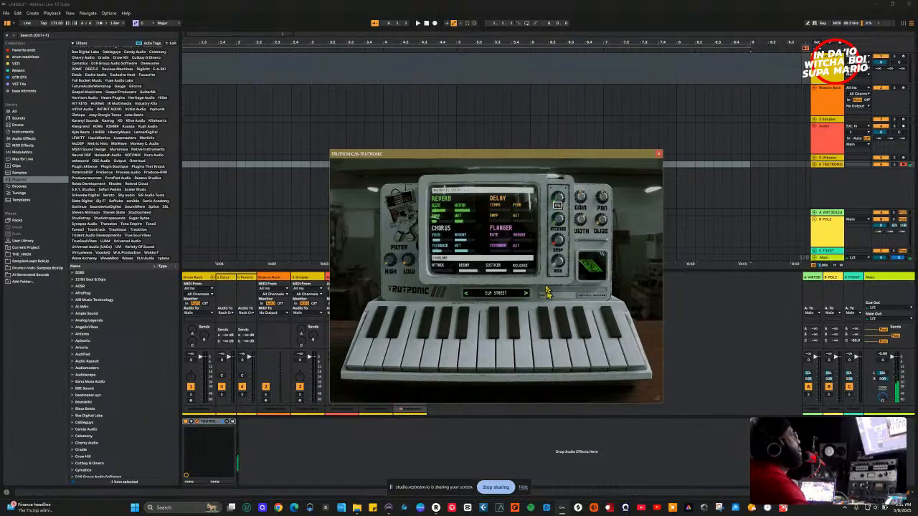
left_click_drag(564, 137, 561, 167)
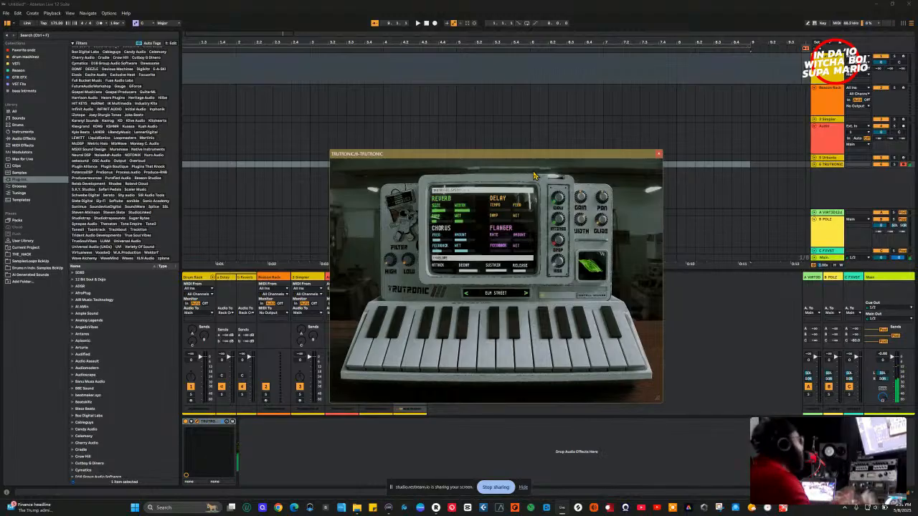
left_click(659, 154)
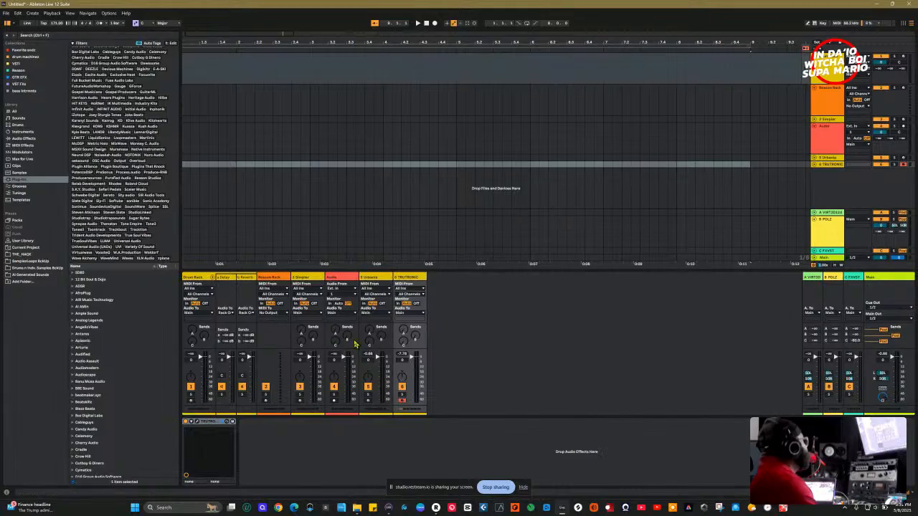
right_click(216, 422)
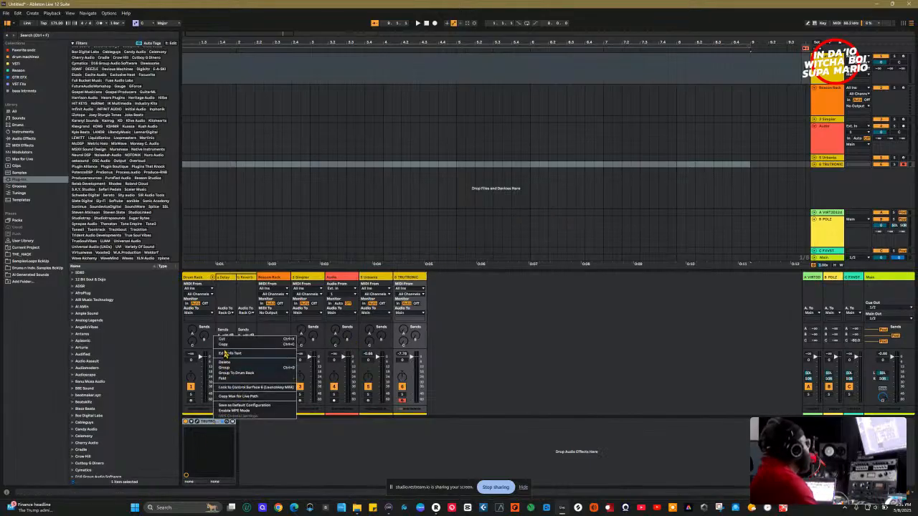
left_click(298, 449)
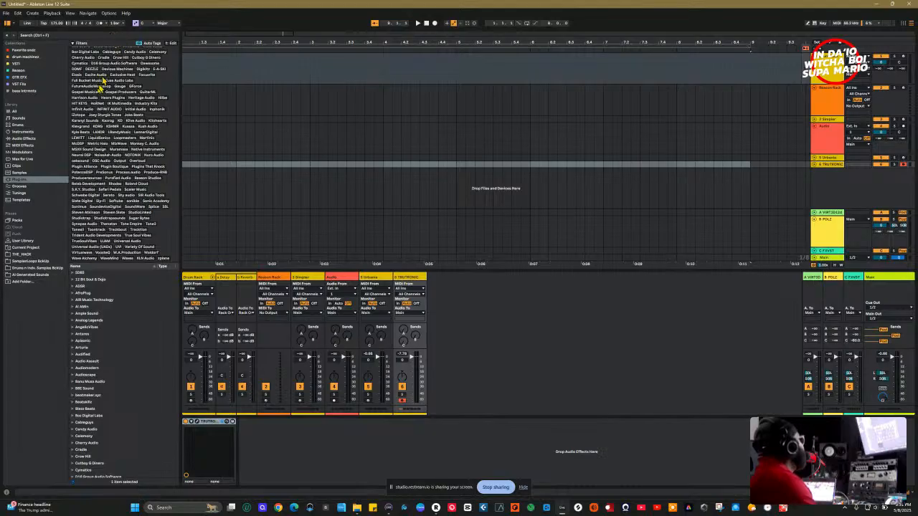
Search the plug-ins for "w.a" and load Mixboss on the Main track.
left_click(86, 35)
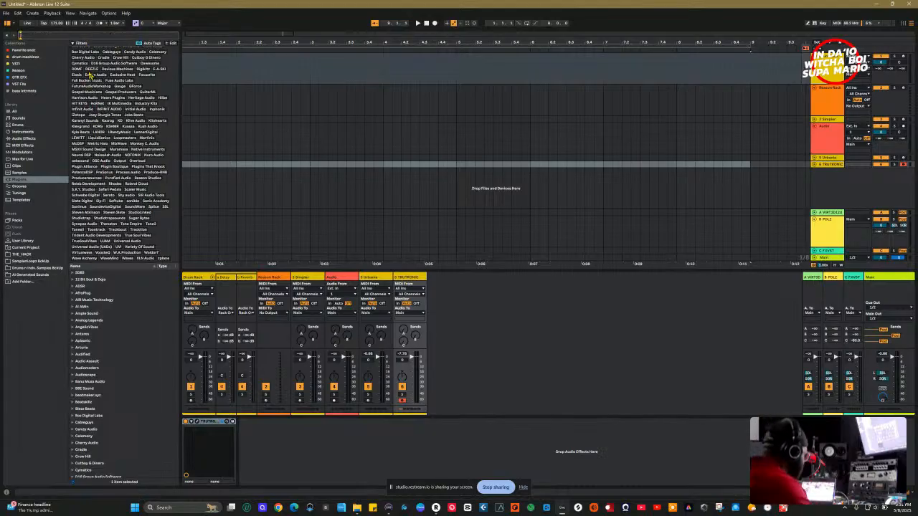
type("wa")
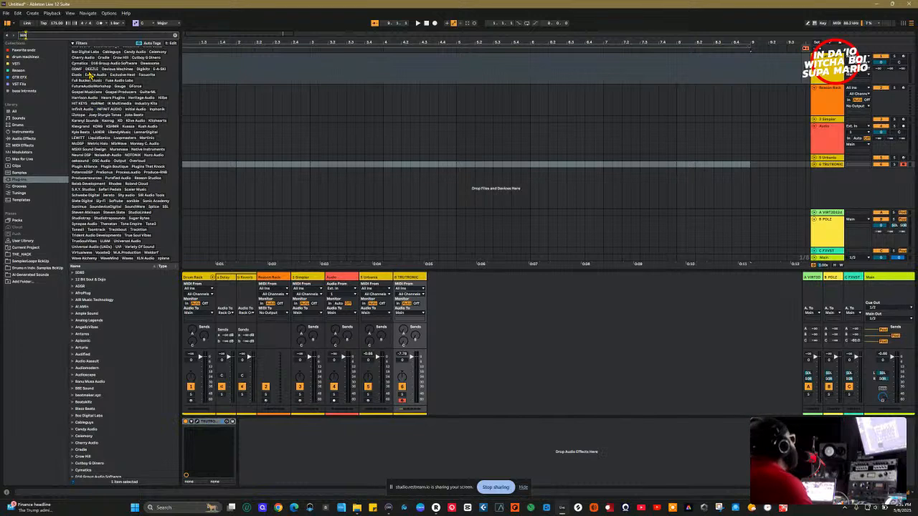
key("BackSpace")
key("BackSpace")
type("w.a")
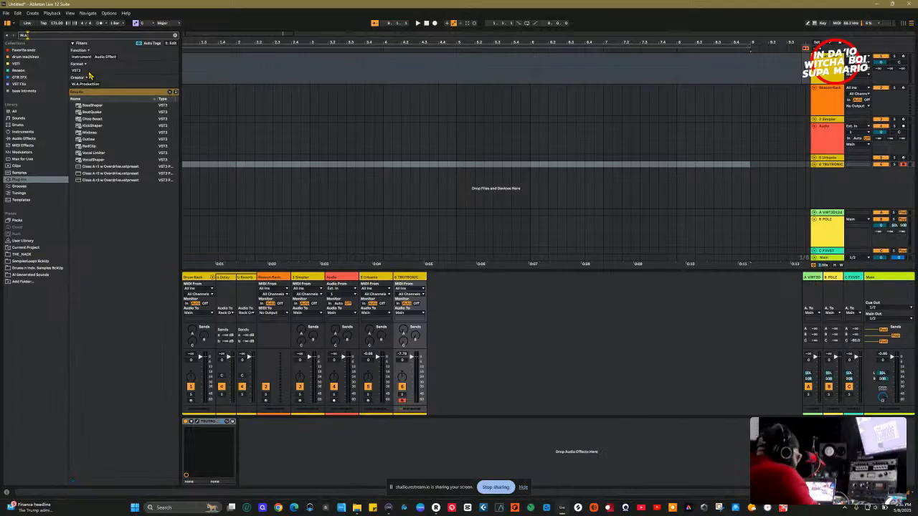
left_click(90, 133)
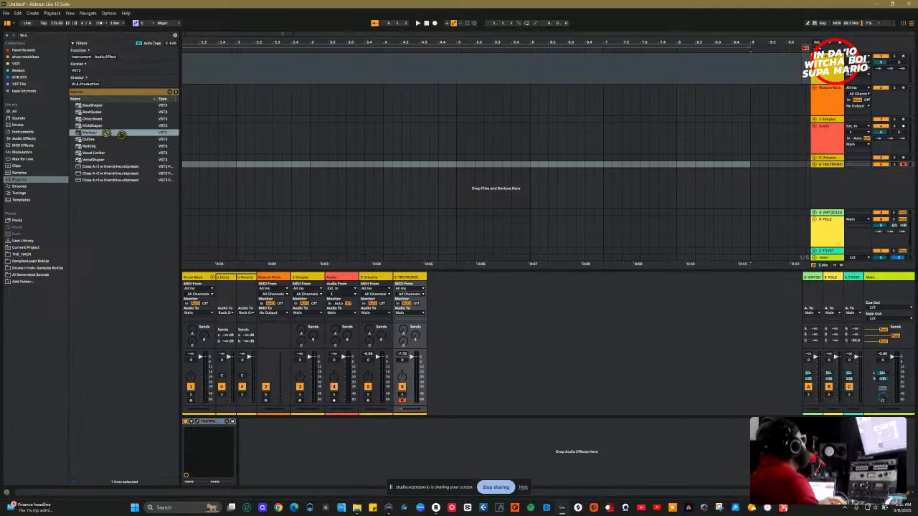
left_click_drag(673, 221, 889, 283)
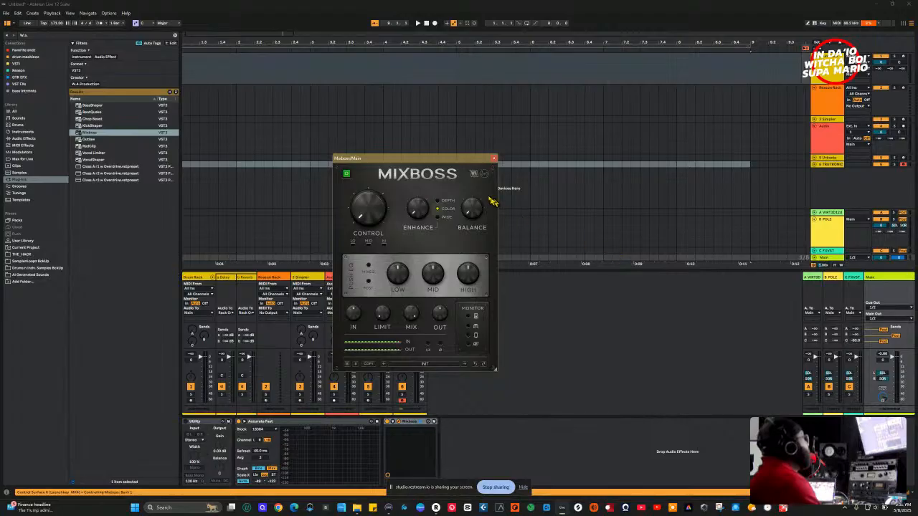
Reposition the Mixboss window and try its Control knob, returning the knob to minimum.
left_click_drag(449, 162, 568, 239)
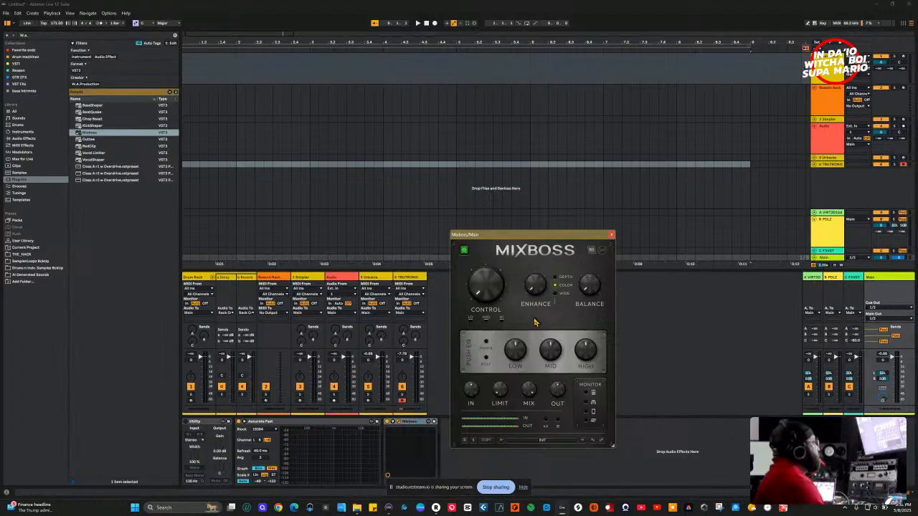
left_click_drag(506, 242, 465, 204)
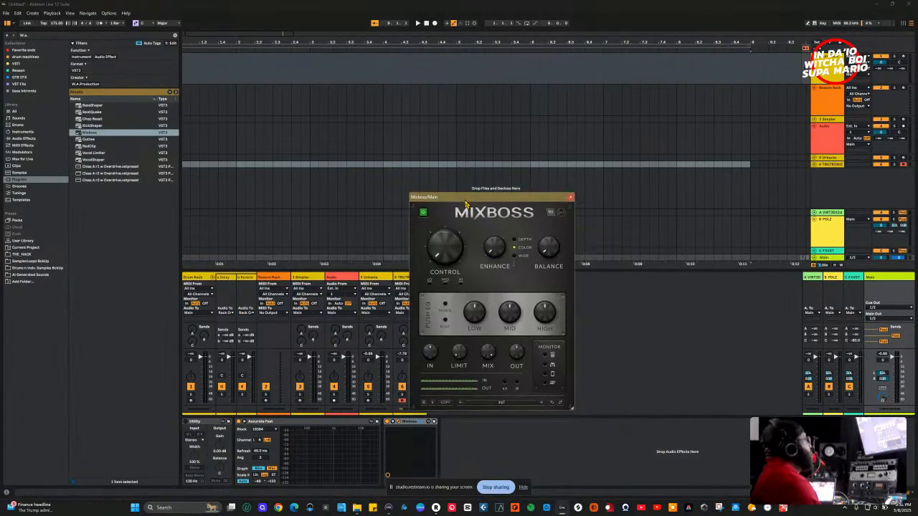
left_click_drag(456, 258, 449, 250)
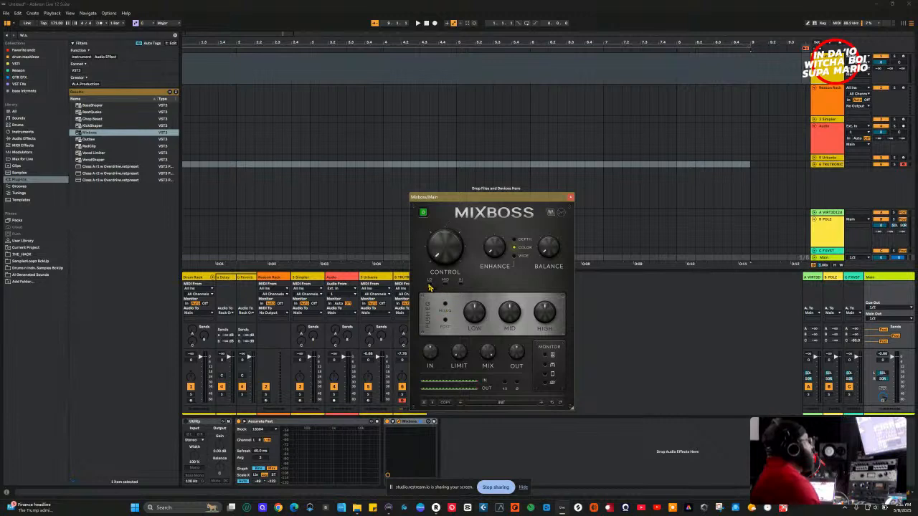
left_click_drag(450, 247, 450, 241)
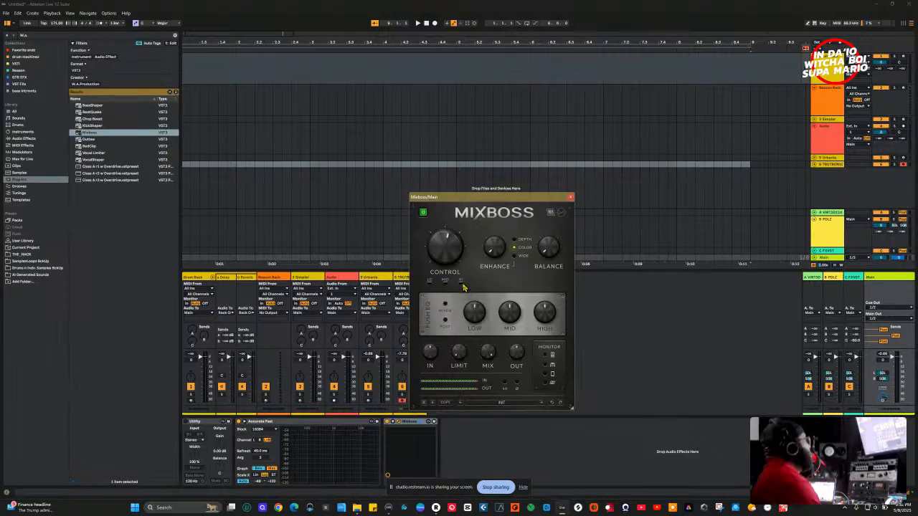
left_click(444, 248)
left_click_drag(445, 248, 445, 251)
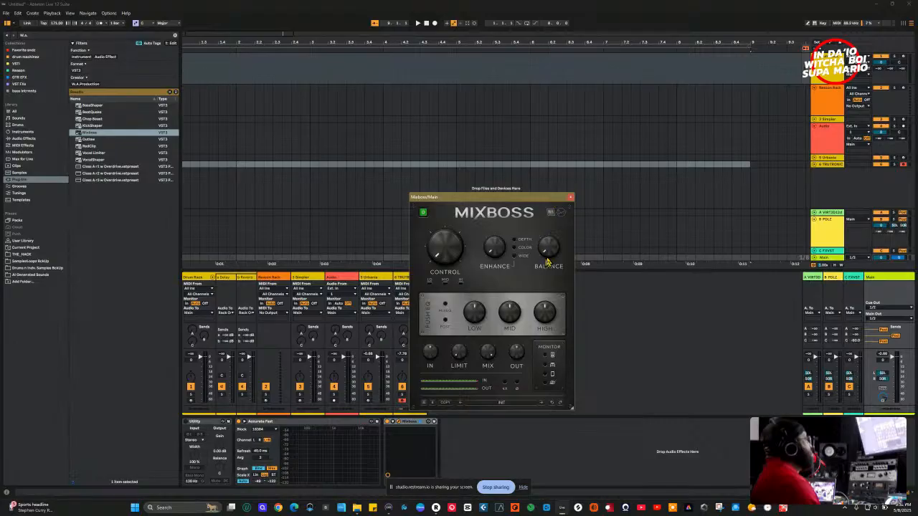
Examine Mixboss's Balance knob, the Push EQ's Low knob and Post switch, and the Limit and Mix controls.
left_click_drag(552, 256, 549, 256)
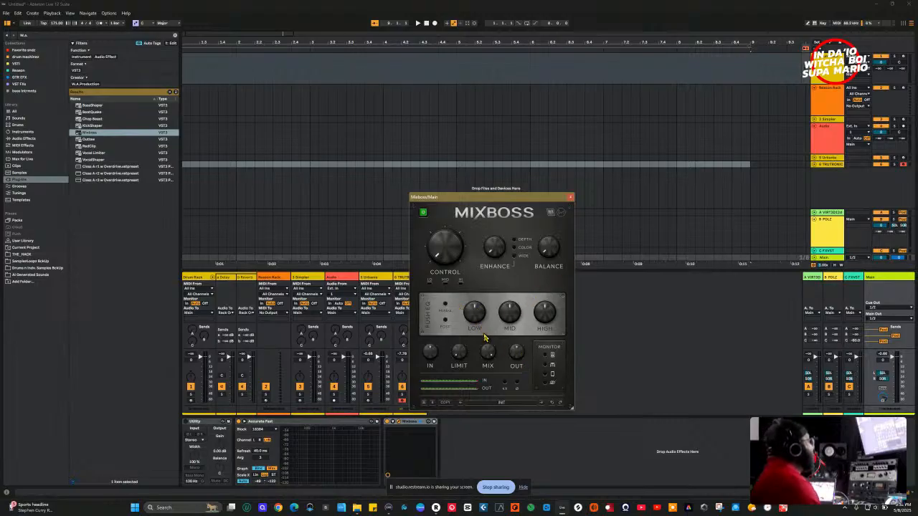
left_click_drag(473, 318, 473, 315)
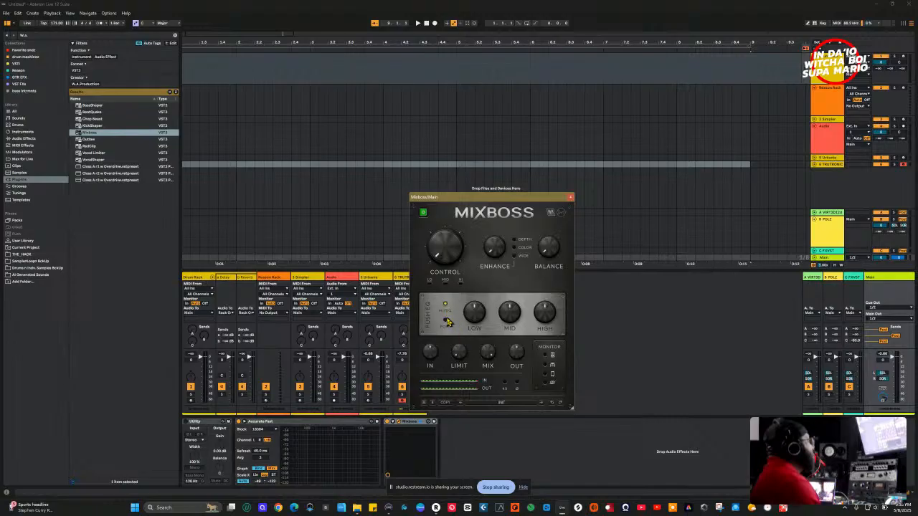
left_click(446, 322)
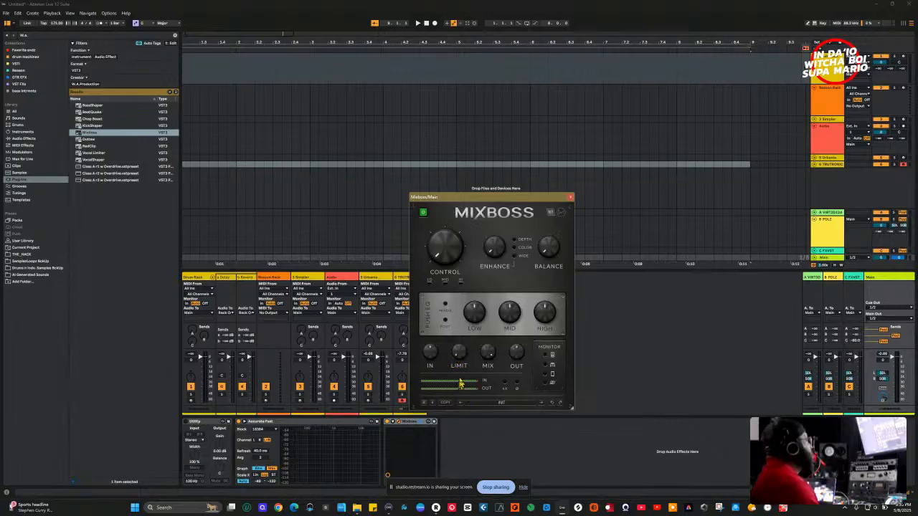
left_click_drag(459, 358, 489, 351)
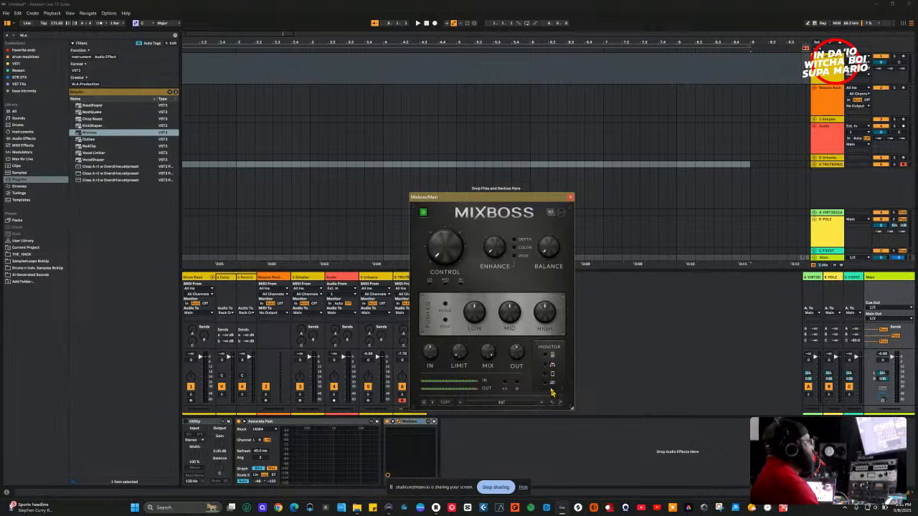
Try Mixboss's first and fourth Monitor modes, and switch the plug-in off on the Main track with its window closed.
left_click(545, 356)
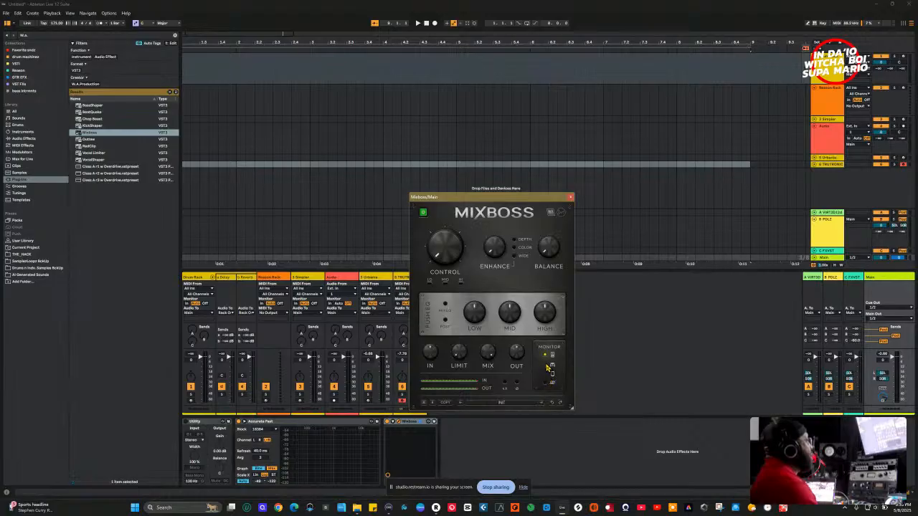
left_click(545, 383)
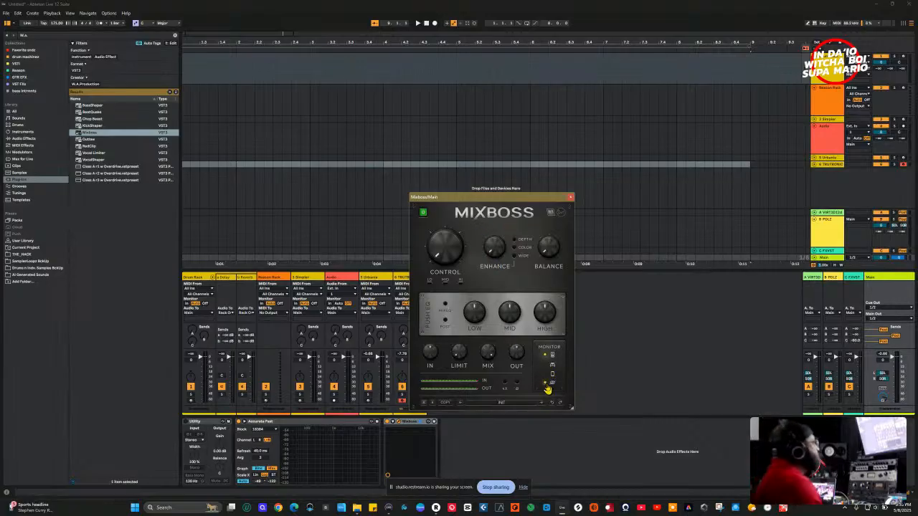
left_click(425, 215)
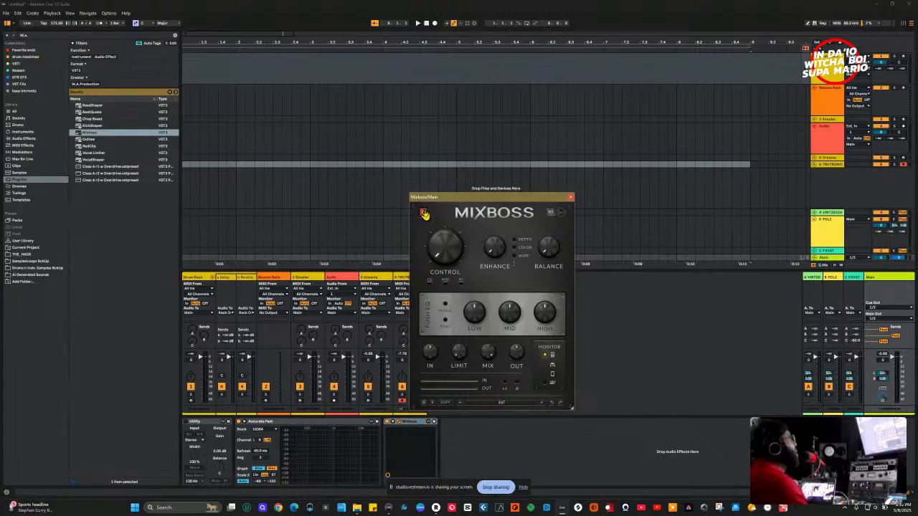
left_click(571, 197)
left_click(387, 427)
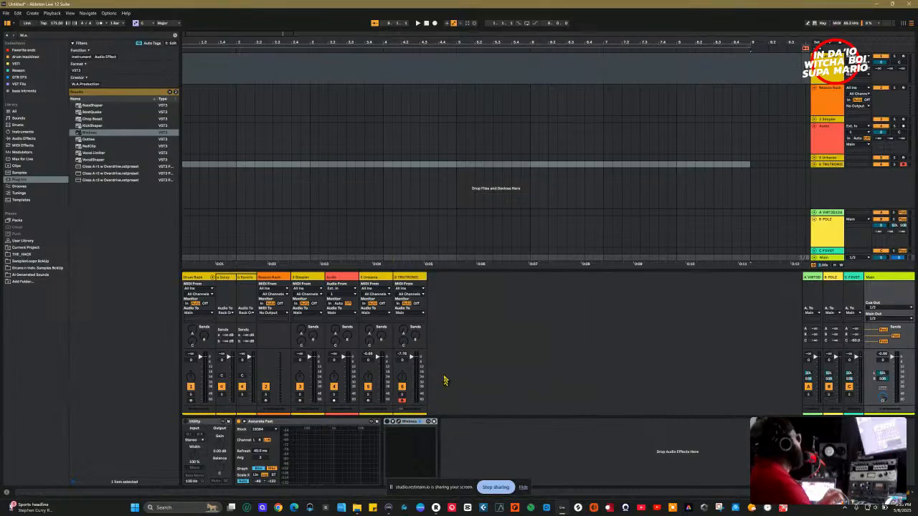
Select the Urbania track and arm it for recording.
left_click(380, 280)
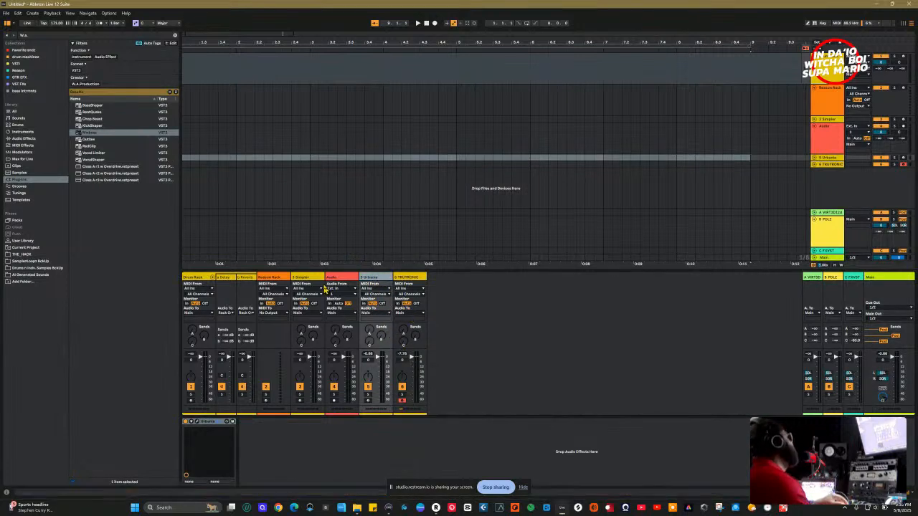
left_click(367, 400)
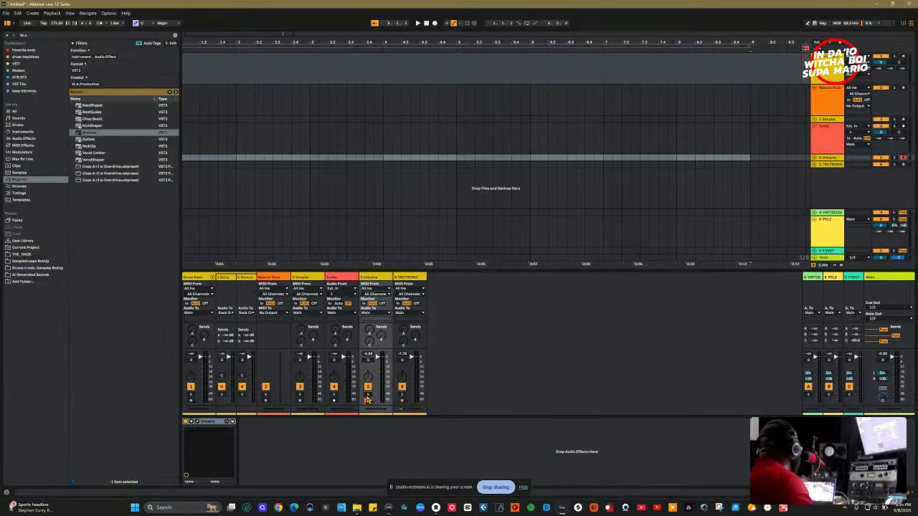
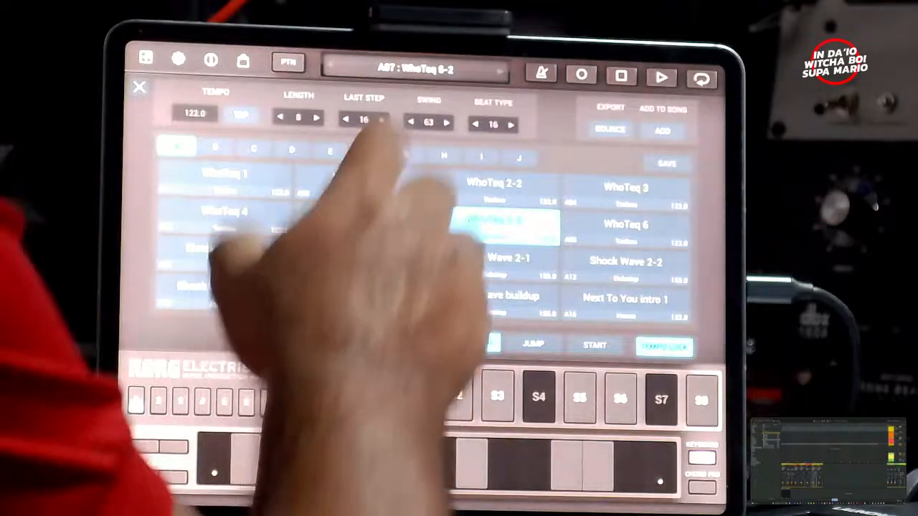
Switch to KORG ELECTRIBE Wave on the iPad, audition WhoTeq 4 and Shock Wave 1-2, and browse pattern banks B and C.
left_click(422, 68)
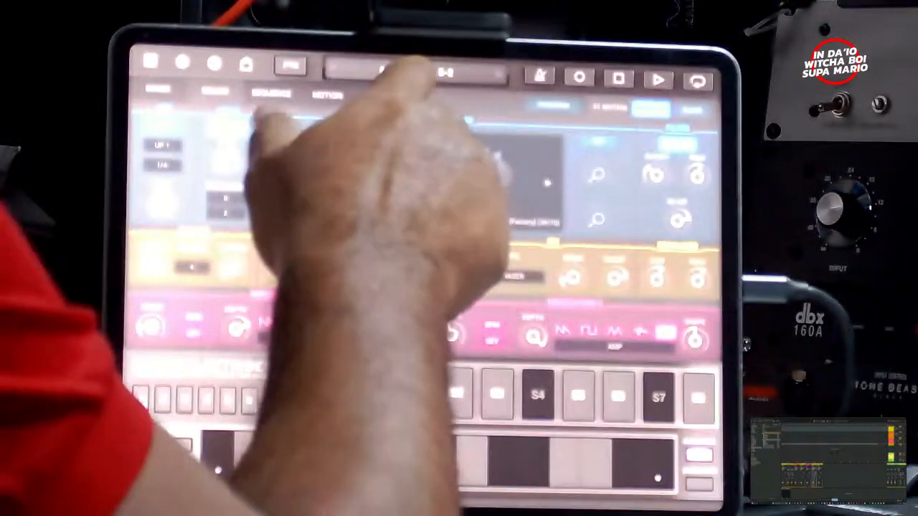
left_click(413, 72)
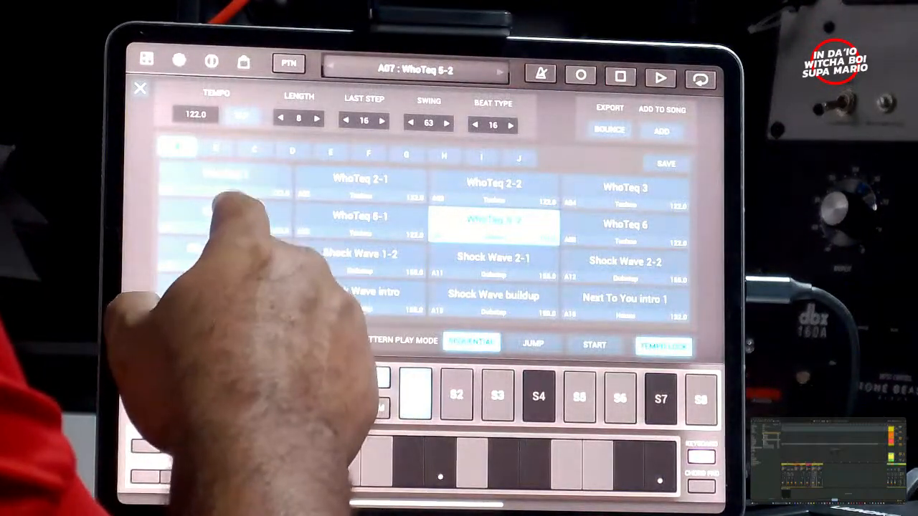
left_click(225, 215)
left_click(352, 255)
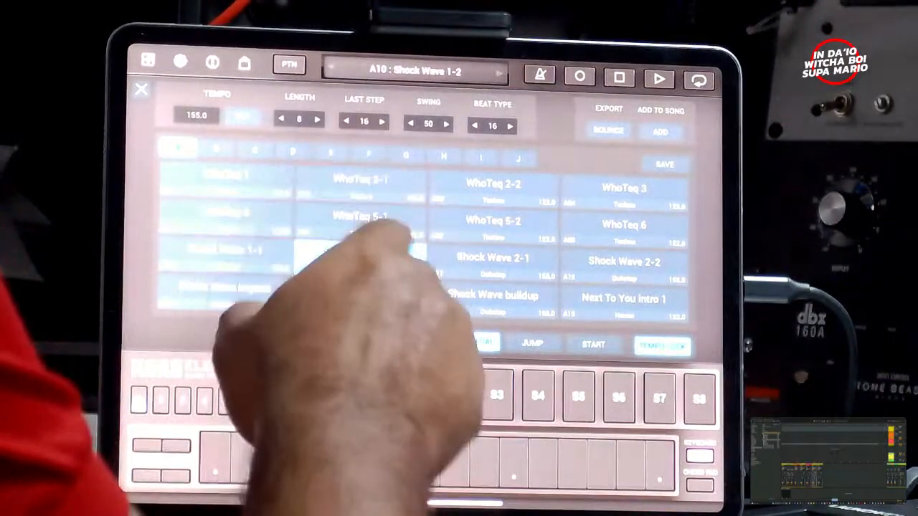
left_click(216, 148)
left_click(255, 150)
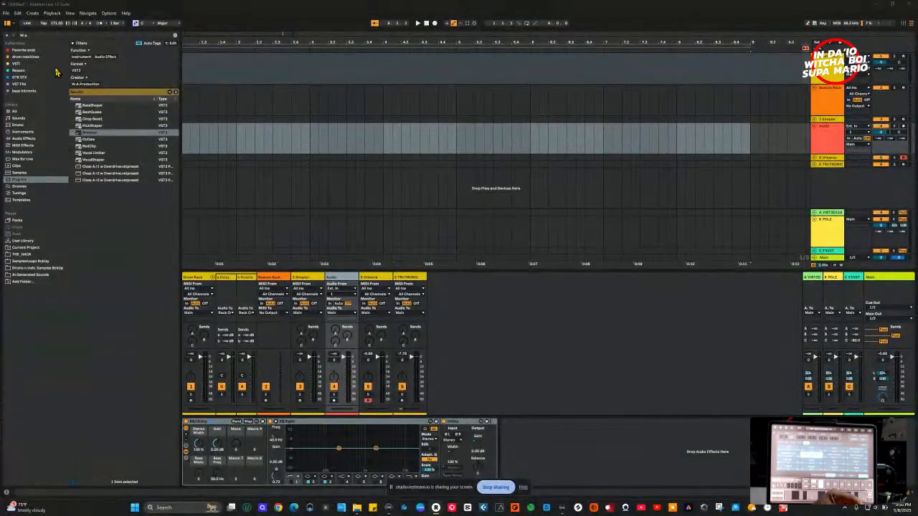
Switch to Ableton Live, clear the browser search, and add External Audio Effect to the end of the Audio track's device chain.
left_click(15, 138)
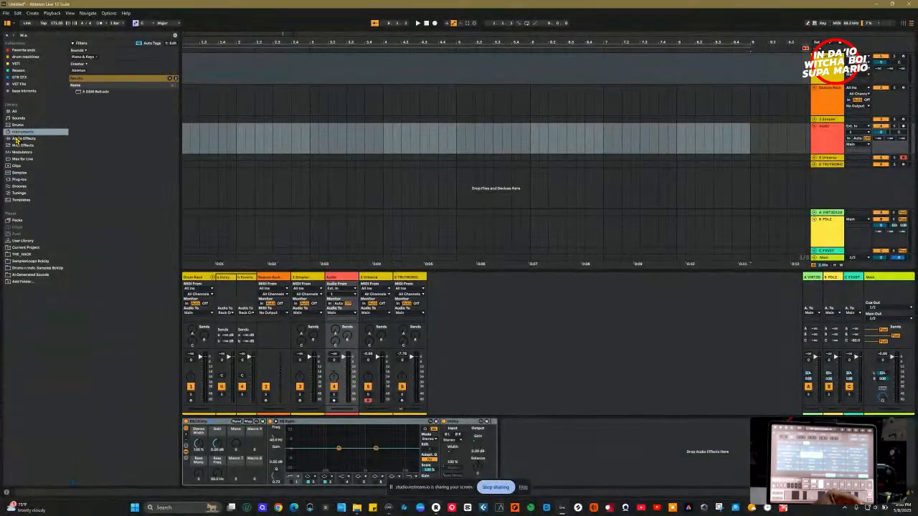
left_click(171, 63)
left_click(63, 36)
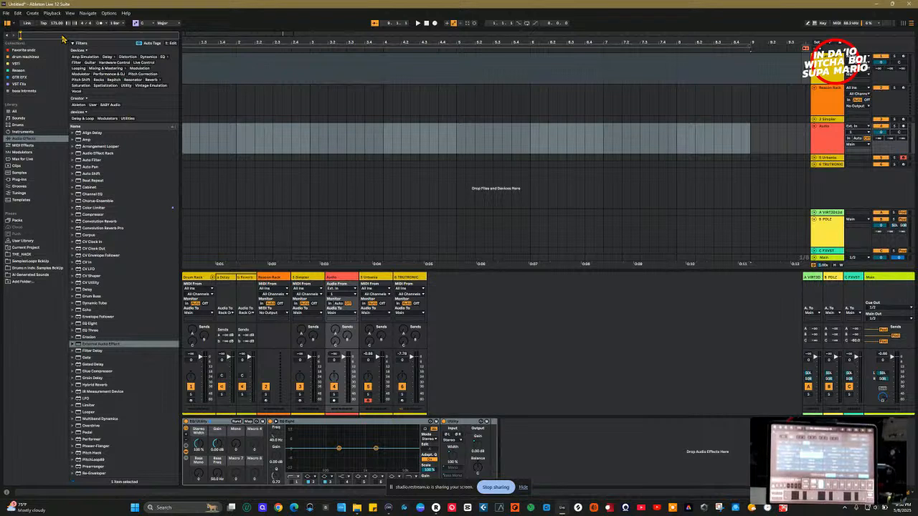
left_click_drag(92, 347, 543, 446)
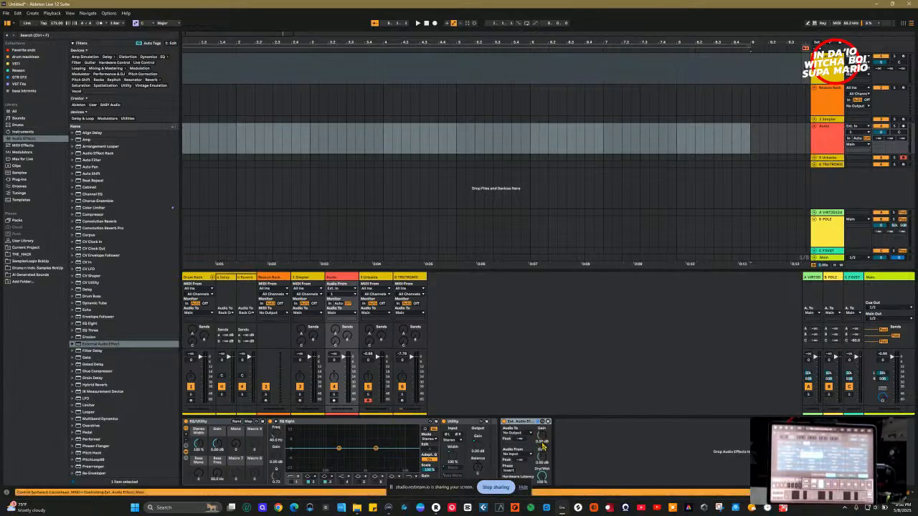
Look through the External Audio Effect's output choices and set its Audio From input to 9/10.
left_click(527, 434)
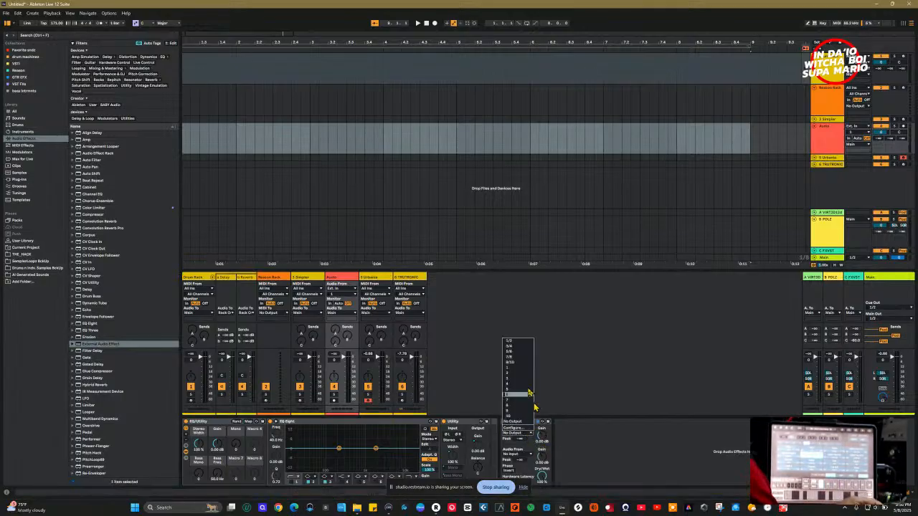
left_click(532, 432)
left_click(524, 454)
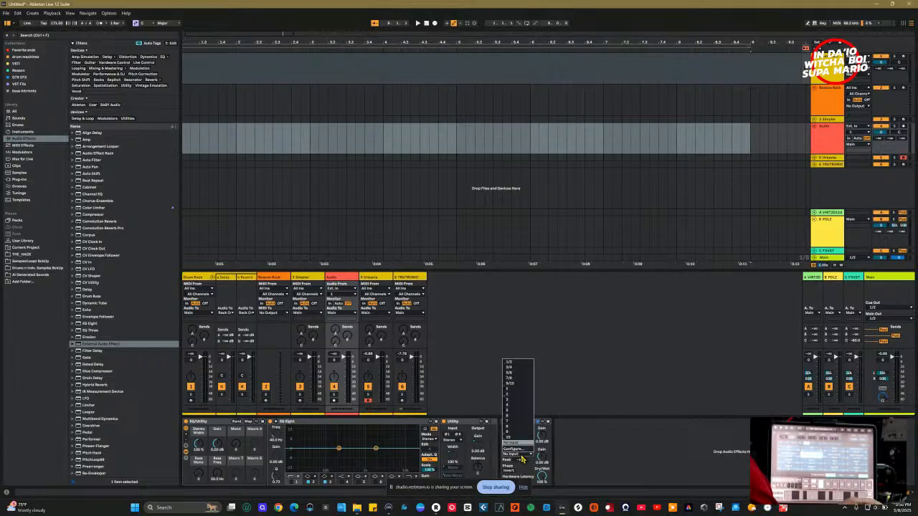
left_click(515, 384)
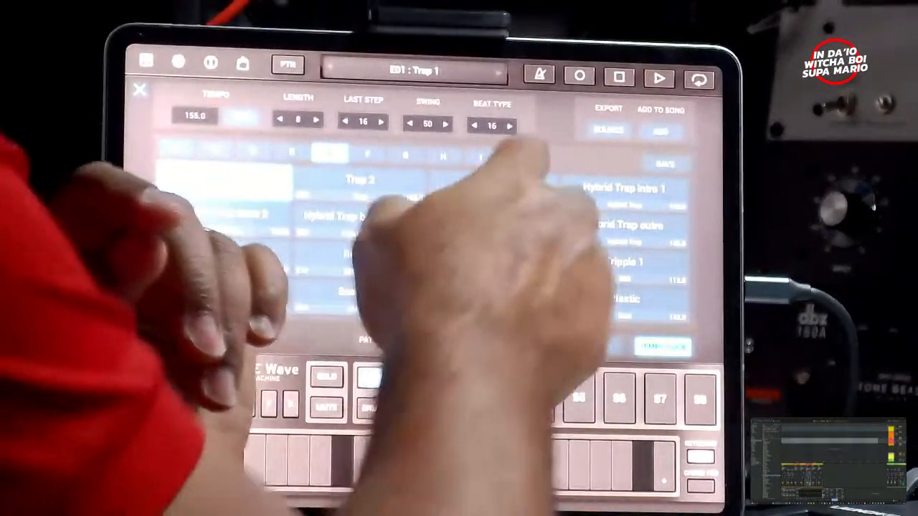
Switch to ELECTRIBE Wave and audition the Riddim pattern in bank E and Stargazer intro 1 in bank C.
left_click(493, 185)
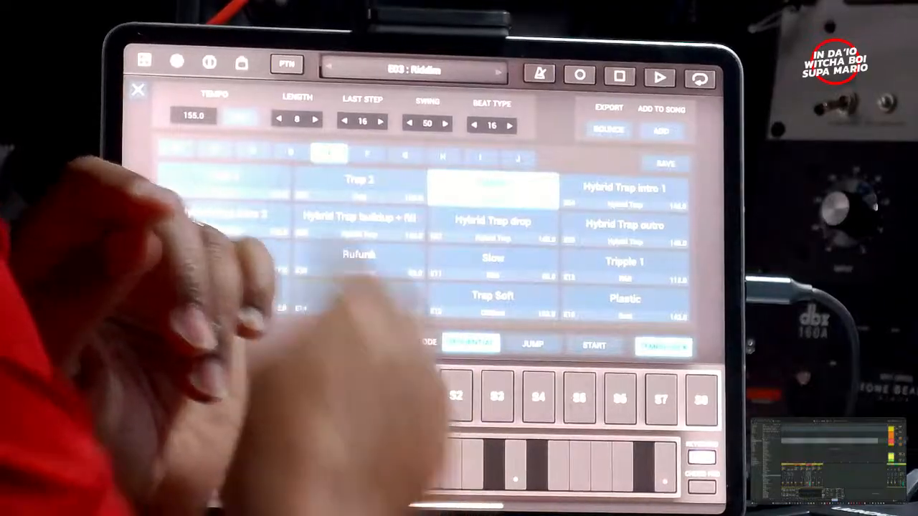
left_click(251, 152)
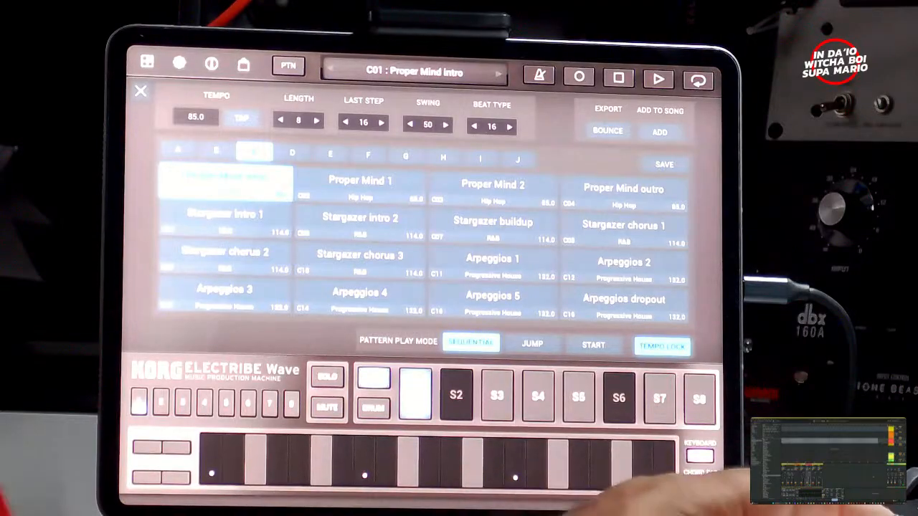
left_click(224, 218)
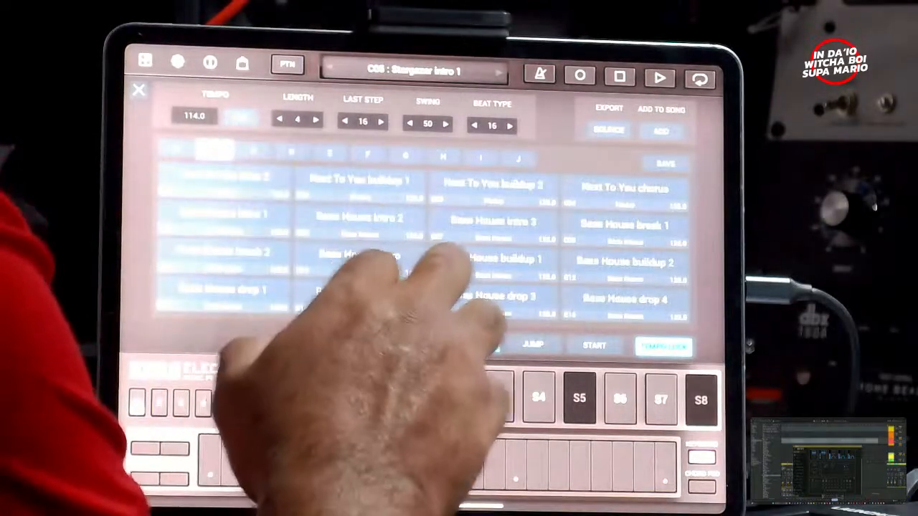
Audition several Bass House drop and buildup patterns in bank B, including Bass House drop 3 and Bass House buildup 2.
left_click(360, 294)
left_click(493, 299)
left_click(625, 265)
Audition Shock Wave 1-2 from bank A, and load Next To You intro 1 with the pattern browser closed.
left_click(176, 149)
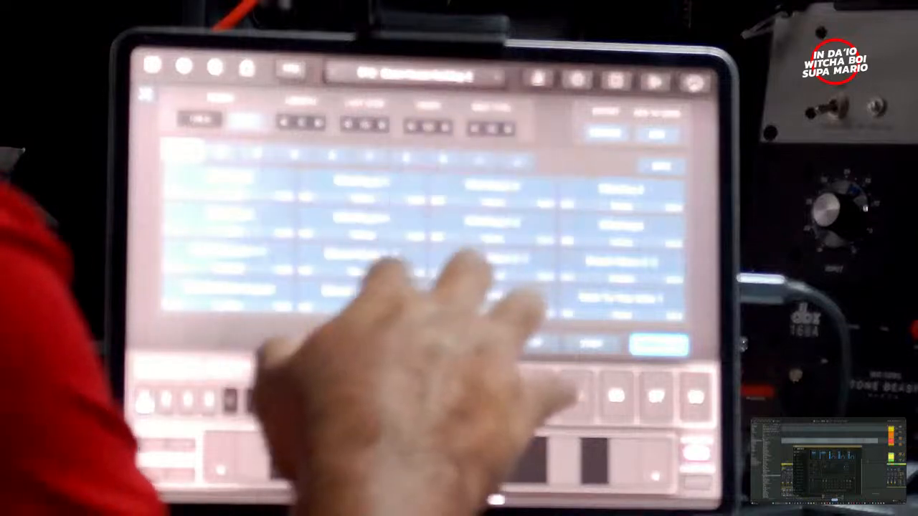
left_click(358, 258)
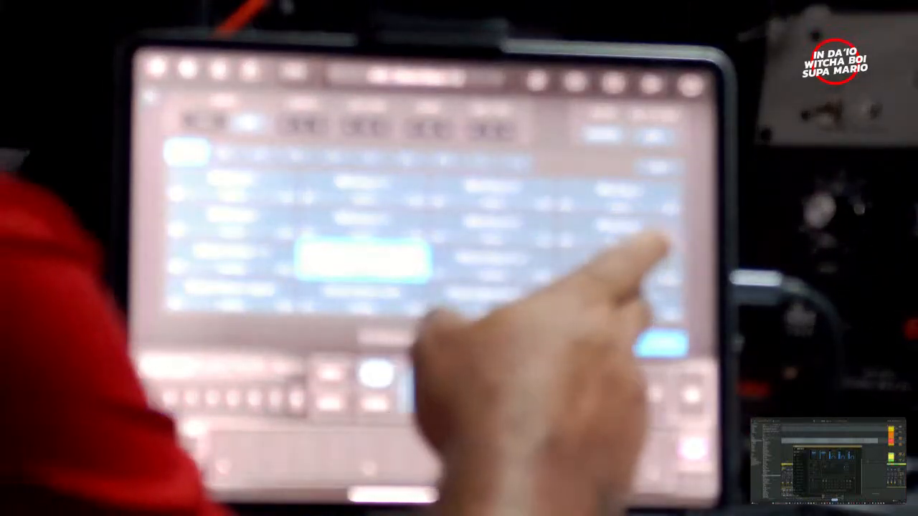
left_click(621, 300)
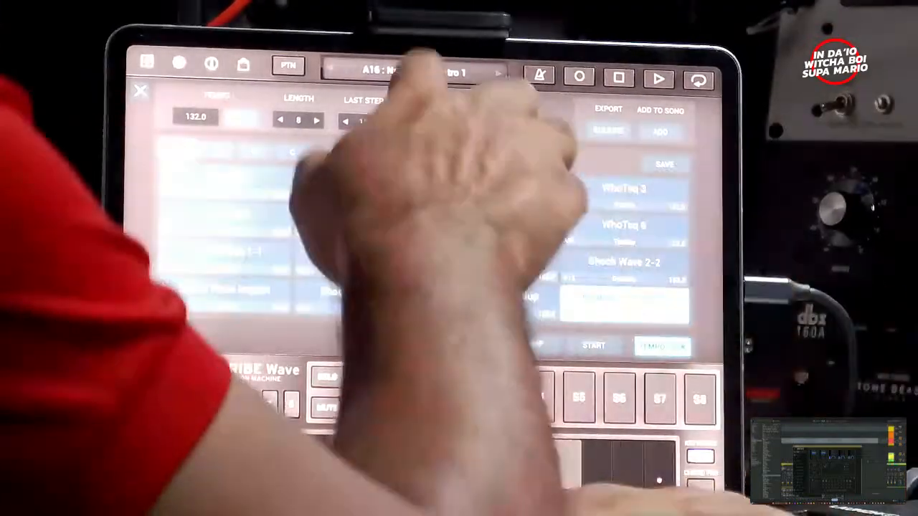
left_click(420, 71)
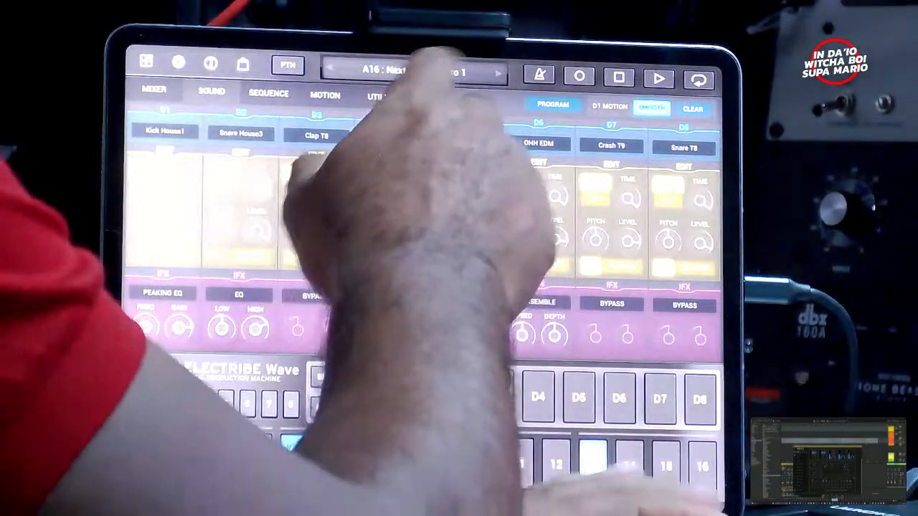
Advance two patterns to Next To You buildup 1, and view its Mixer and Sound pages.
left_click(499, 73)
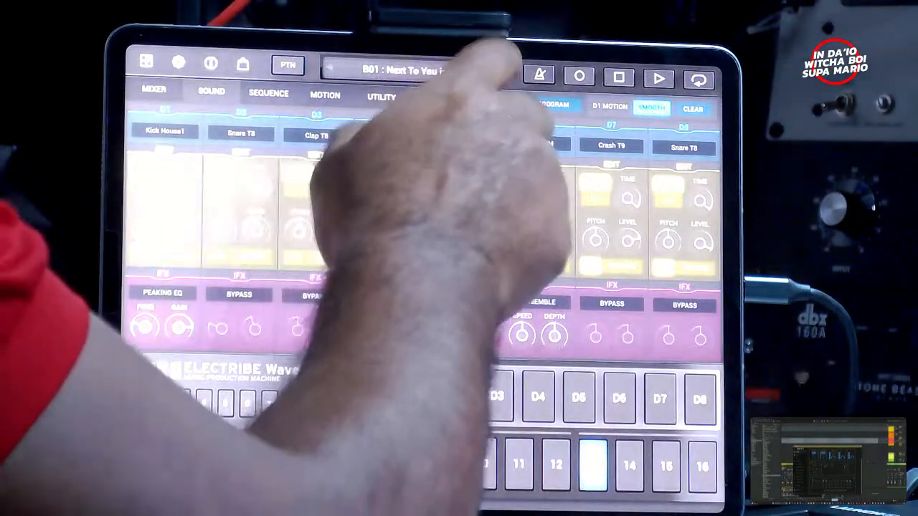
left_click(498, 73)
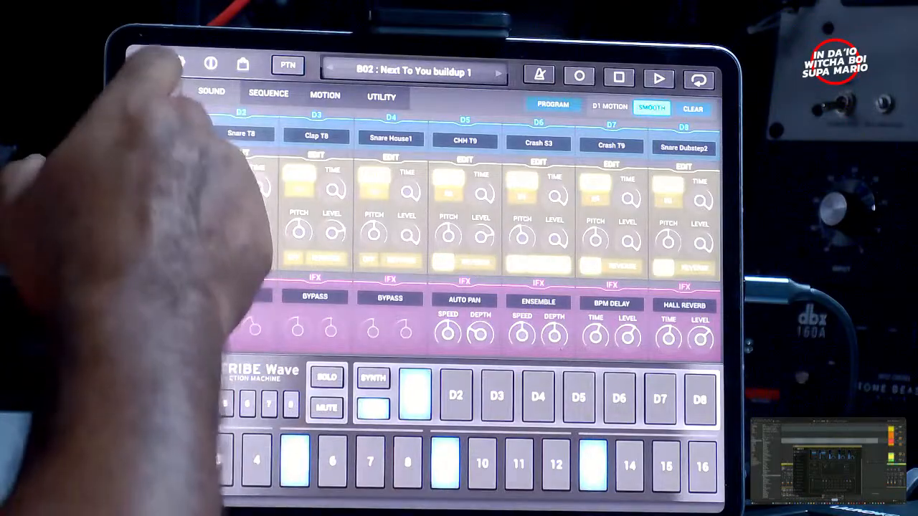
left_click(154, 89)
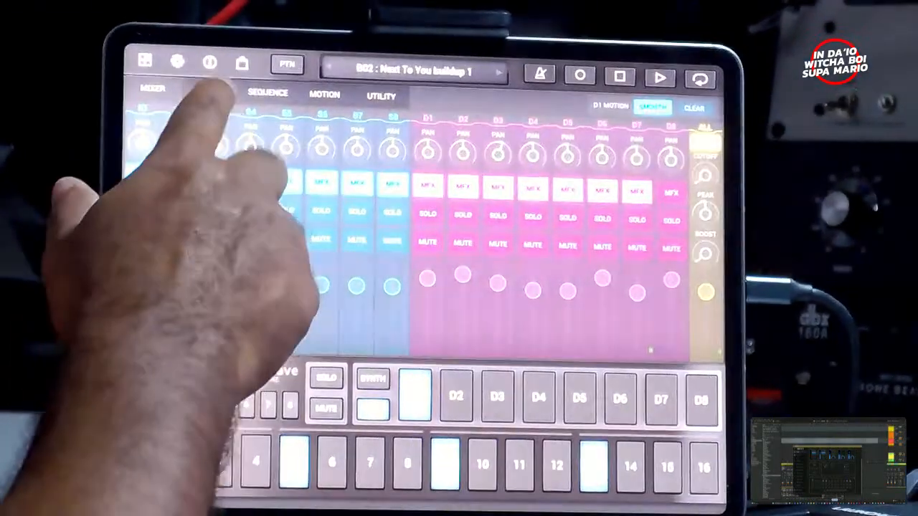
left_click(211, 91)
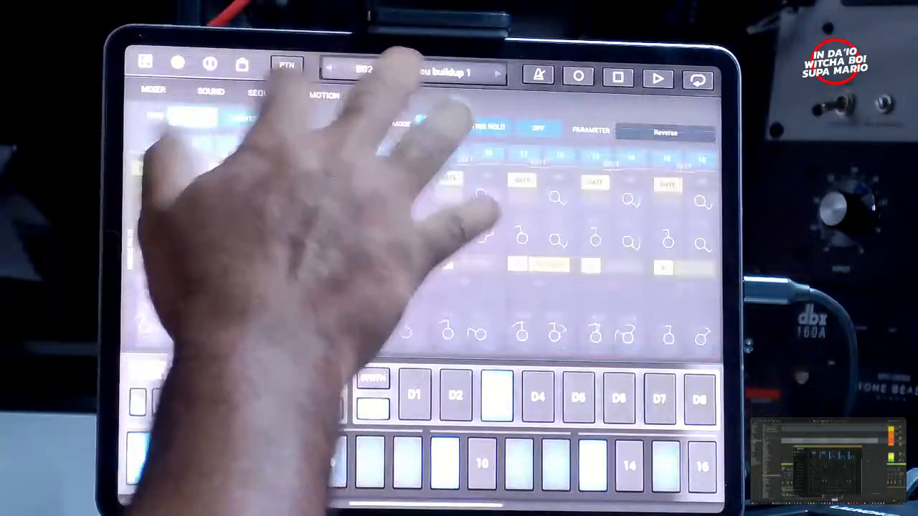
Change from pattern mode to song mode, and view the WhoTeq song's Mixer and Sound pages.
left_click(287, 65)
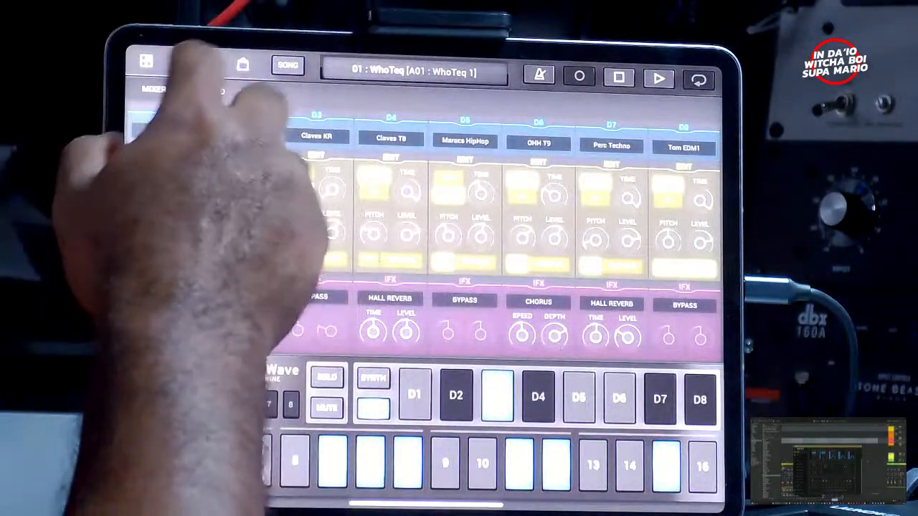
left_click(154, 90)
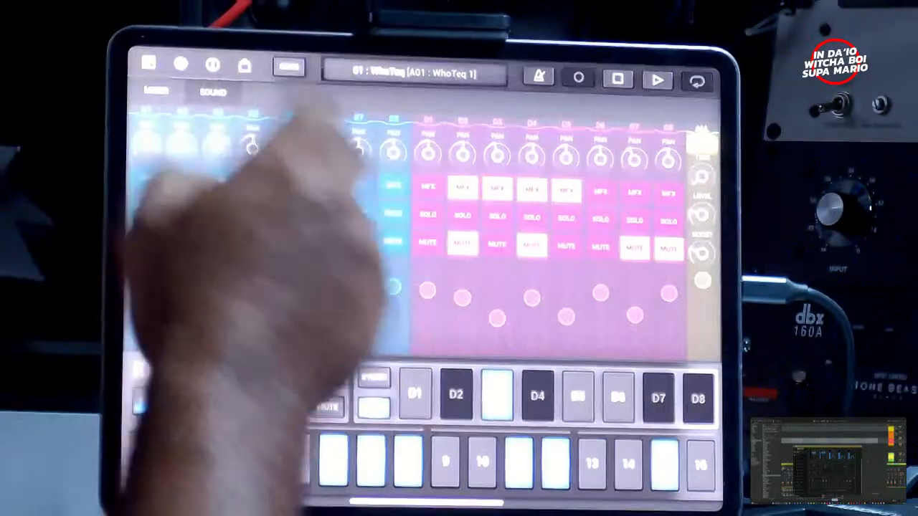
left_click(213, 92)
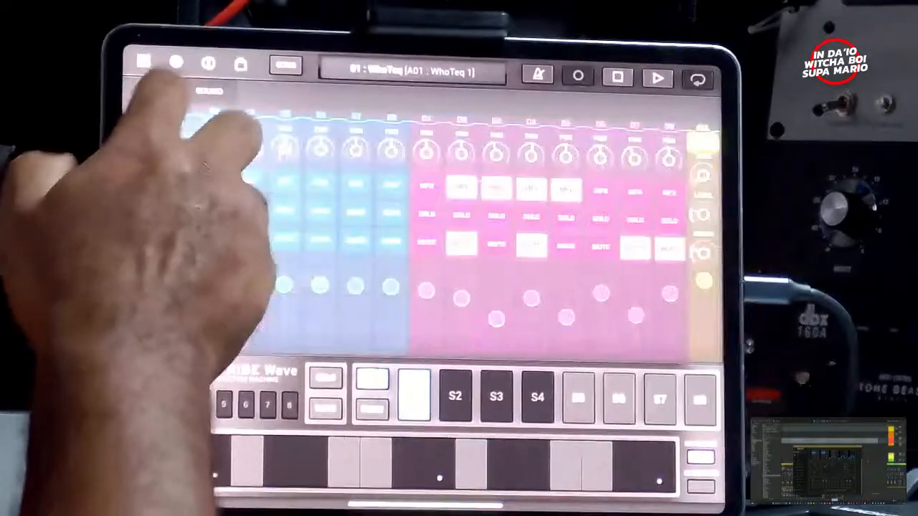
Return to pattern mode and view the Mixer, Sequence and Utility pages of Next To You buildup 1.
left_click(150, 89)
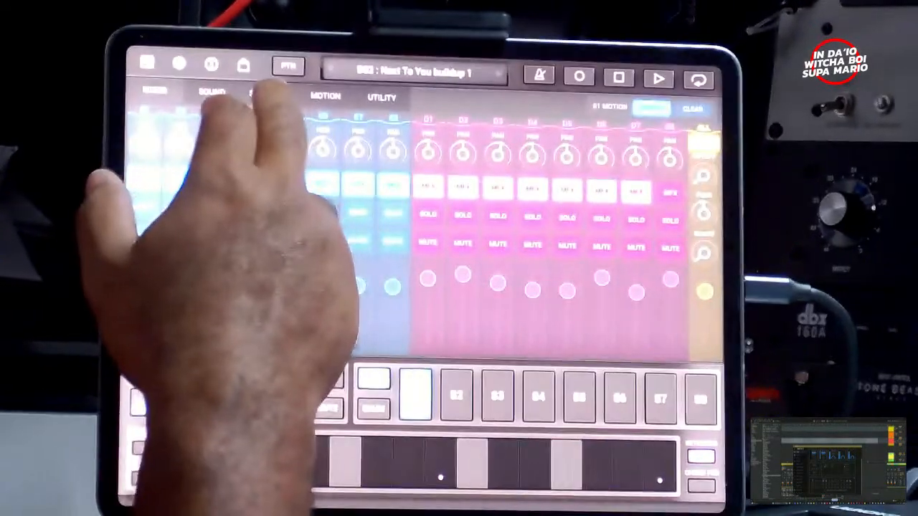
left_click(265, 93)
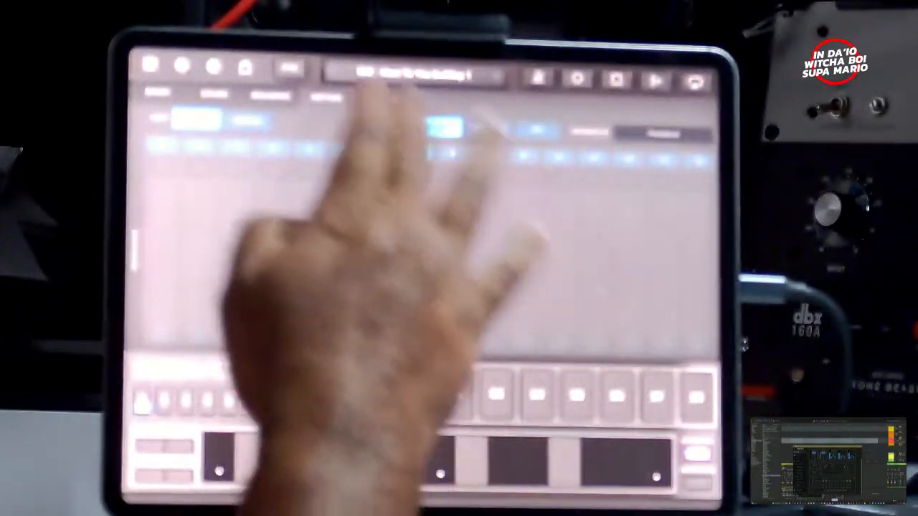
left_click(383, 100)
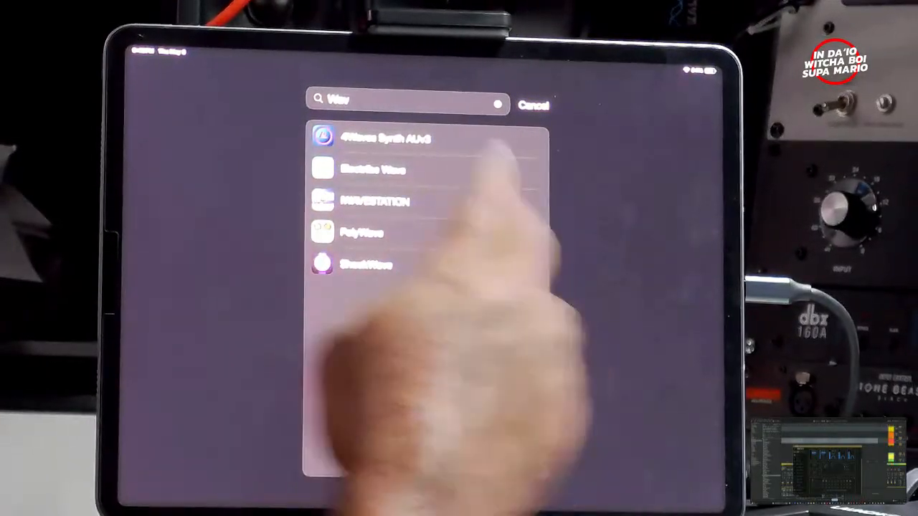
Switch to the WAVESTATION app from the iPad search results for "Wav".
left_click(391, 201)
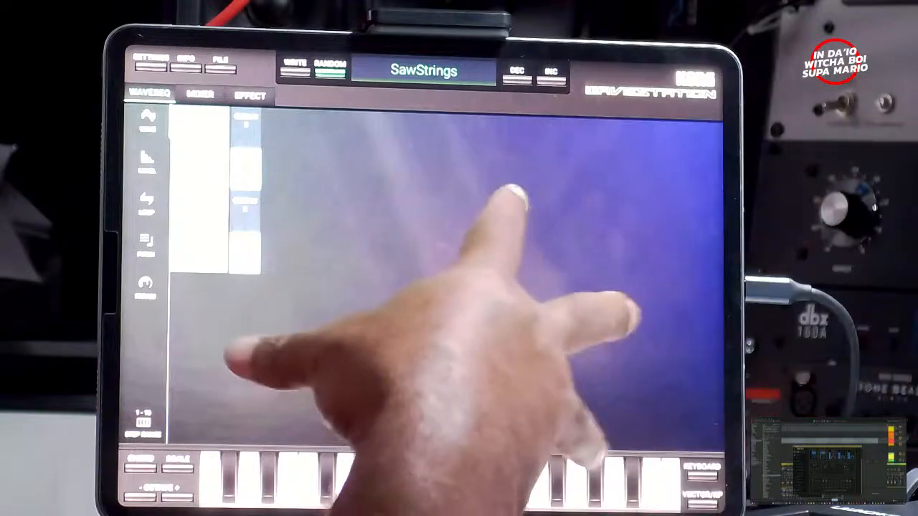
View the SawStrings performance's preset list, Mixer and Effect pages, and return to the WaveSeq page.
left_click(423, 69)
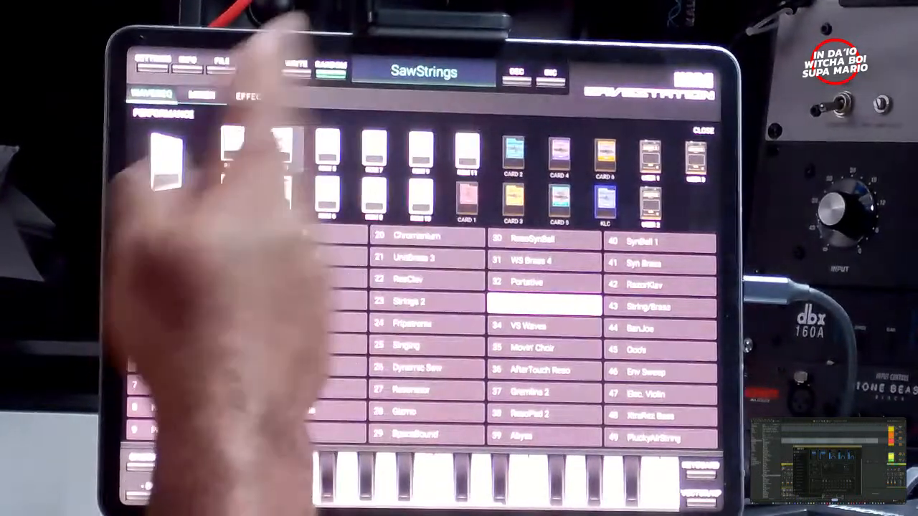
left_click(205, 97)
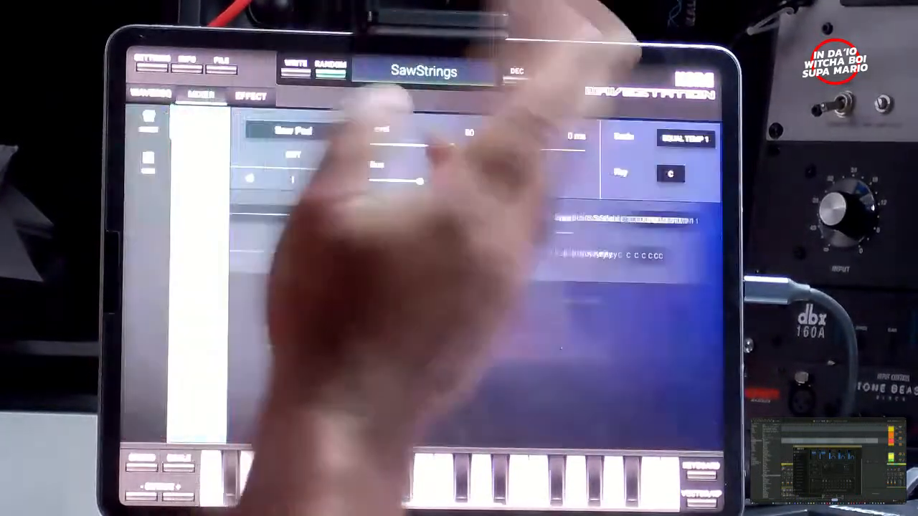
left_click(251, 96)
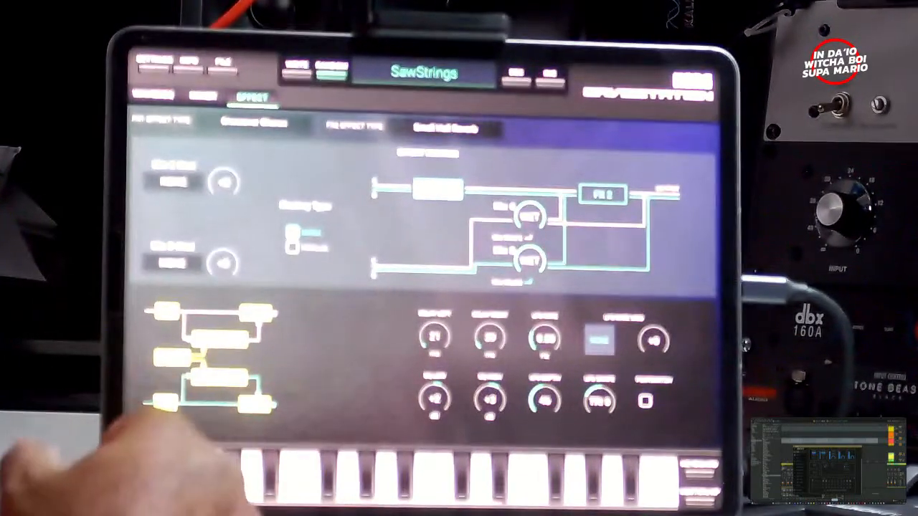
left_click(202, 96)
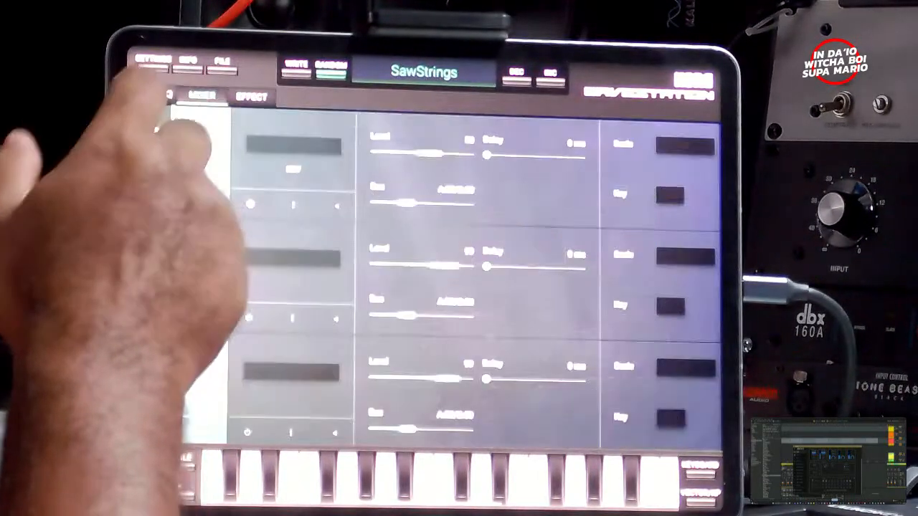
left_click(152, 95)
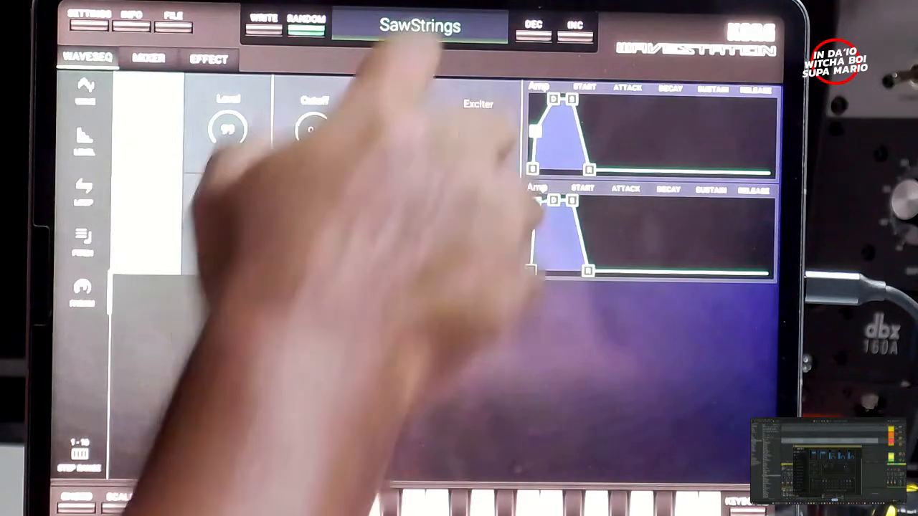
Load the performances Singing, VS Waves and Wild Thing in turn from the performance list.
left_click(420, 27)
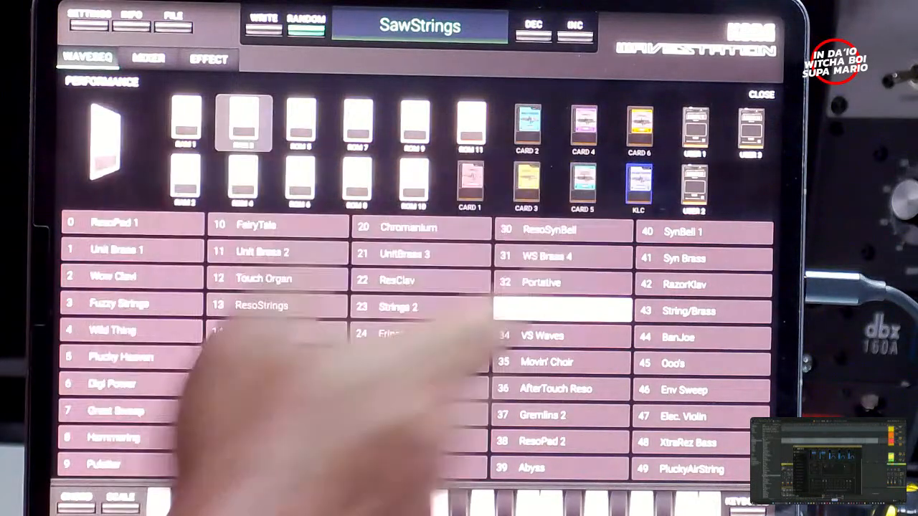
left_click(419, 360)
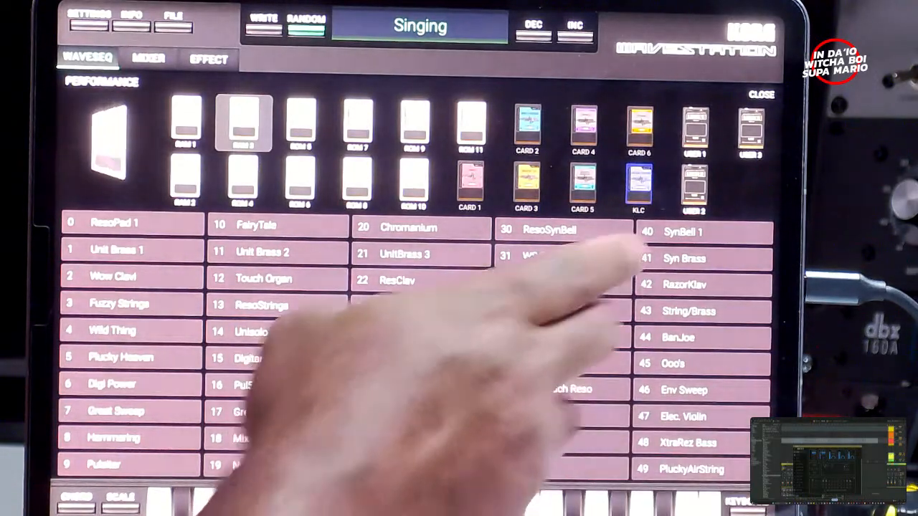
left_click(563, 335)
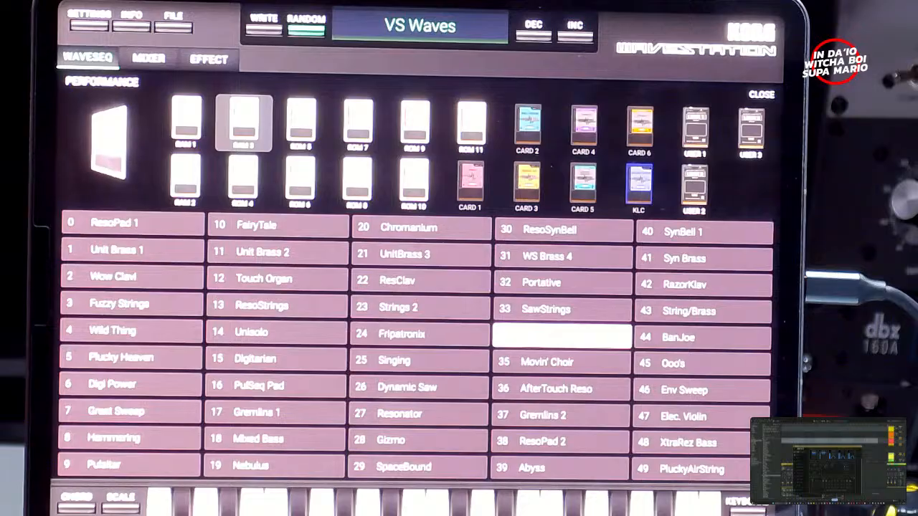
left_click(131, 331)
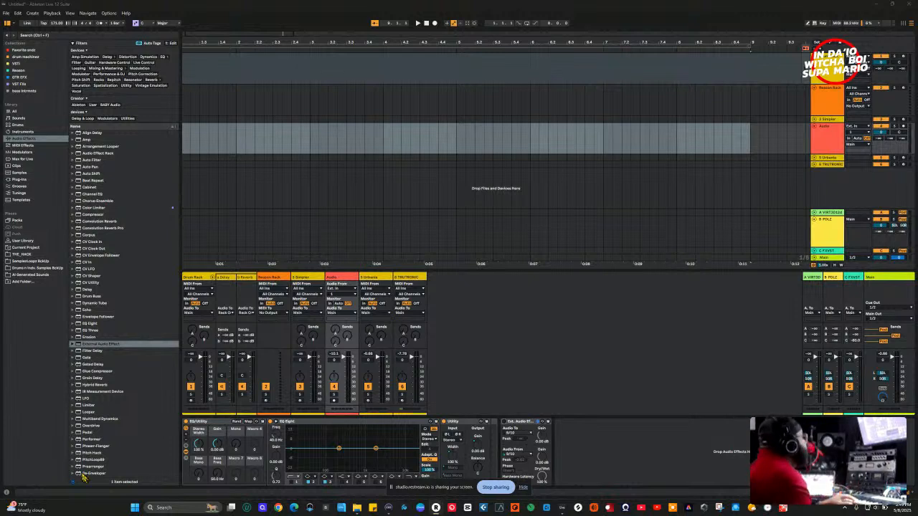
In Ableton Live, open the Urbania plug-in on its track and browse its Brass presets.
left_click(370, 283)
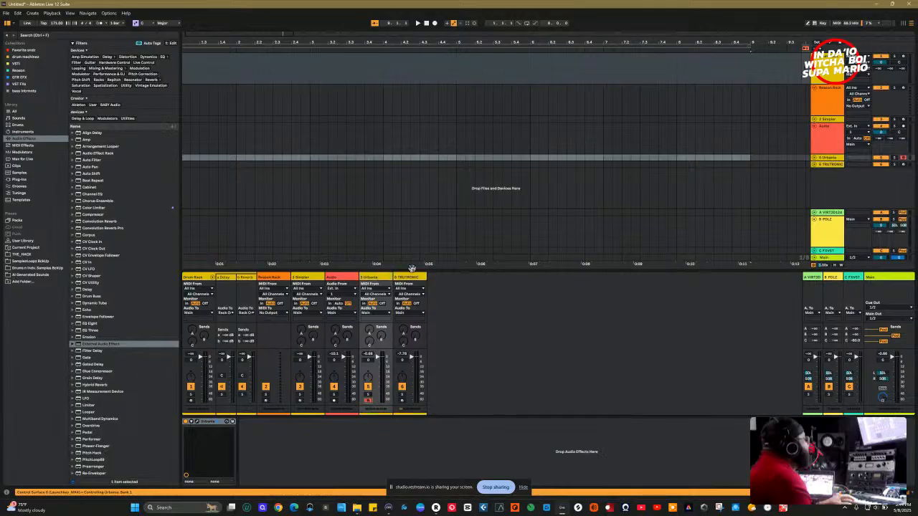
left_click(202, 431)
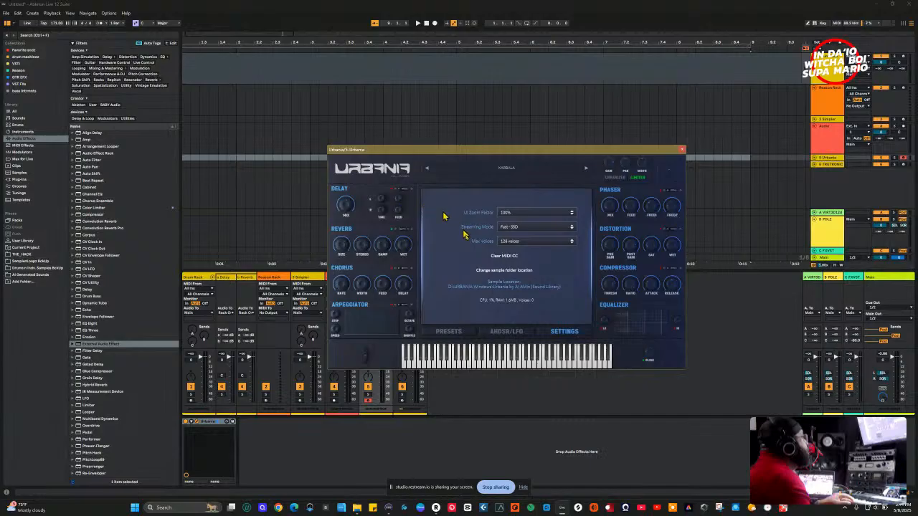
left_click(450, 332)
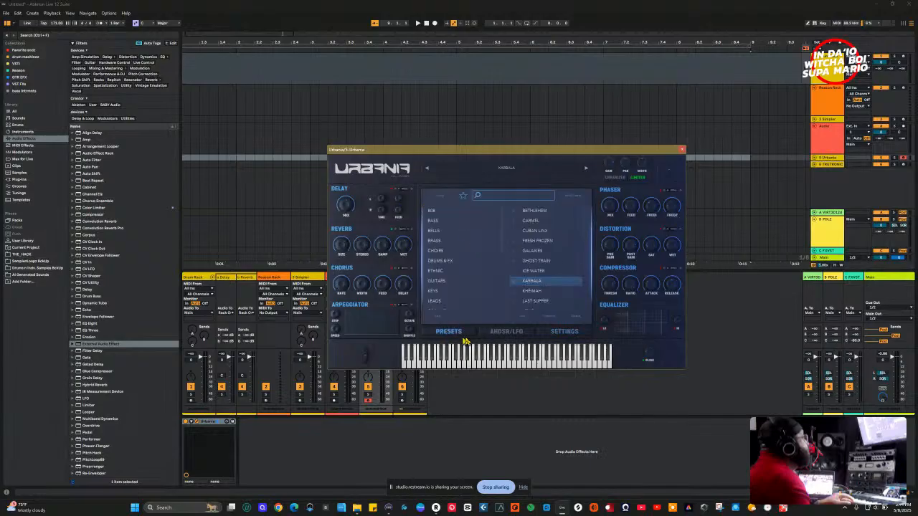
left_click(443, 241)
scroll(549, 276, "down", 3)
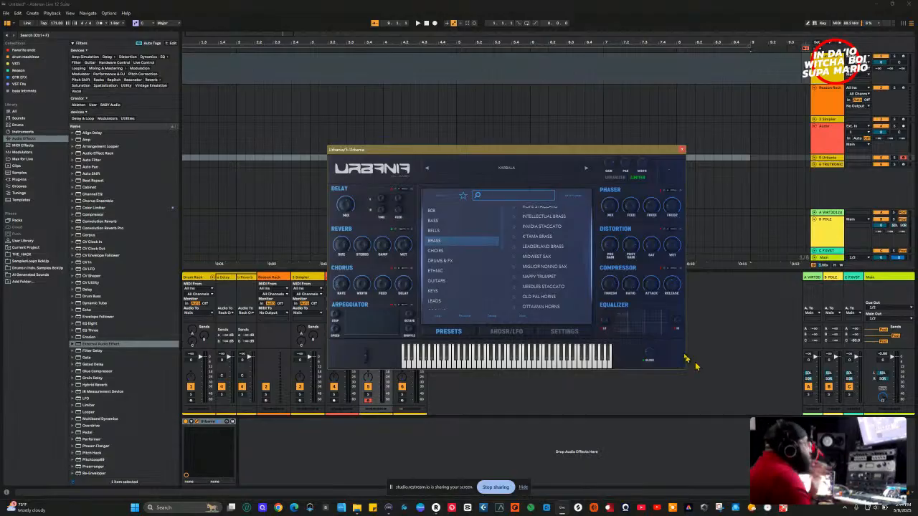
Load the Rhodes preset Firmware Five in Urbania, and replace it with Liscio.
scroll(444, 290, "down", 5)
scroll(443, 257, "up", 3)
left_click(445, 281)
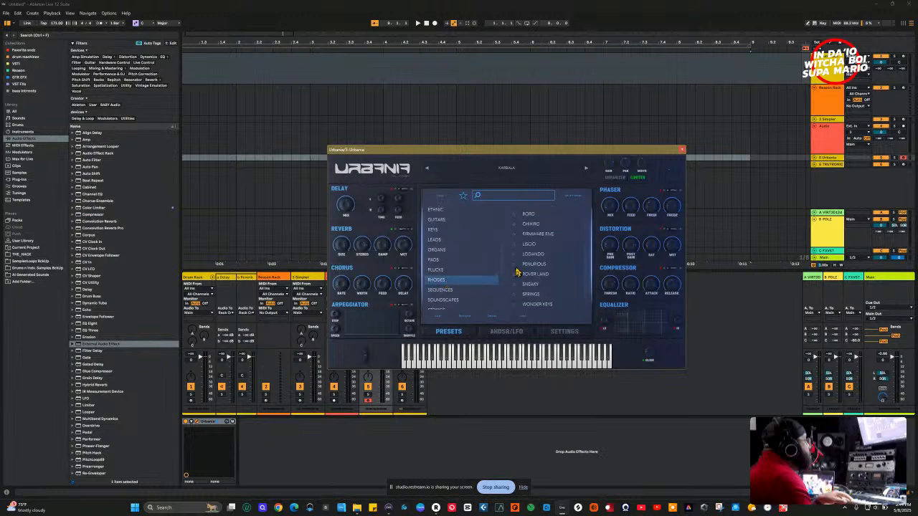
left_click(538, 234)
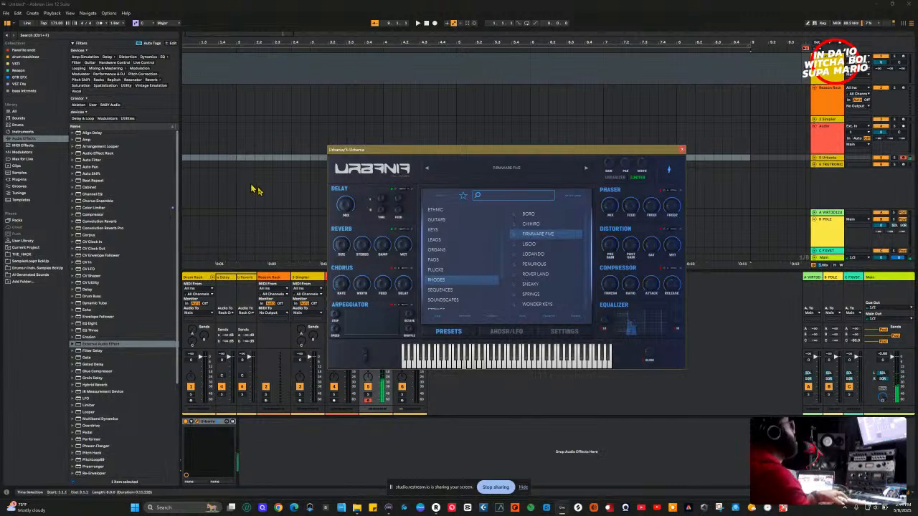
left_click(537, 244)
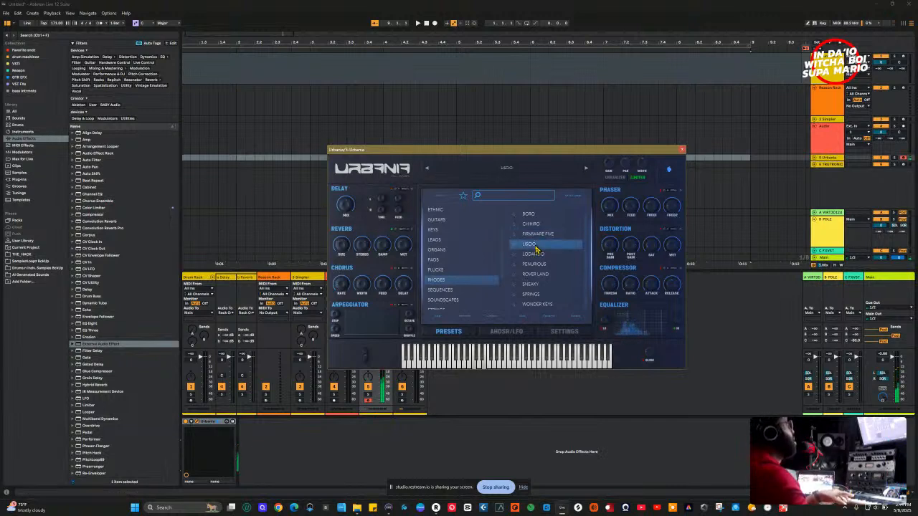
Check Live's audio settings, and set the MOTU 828's host buffer size to 512 in CueMix 5.
left_click(108, 13)
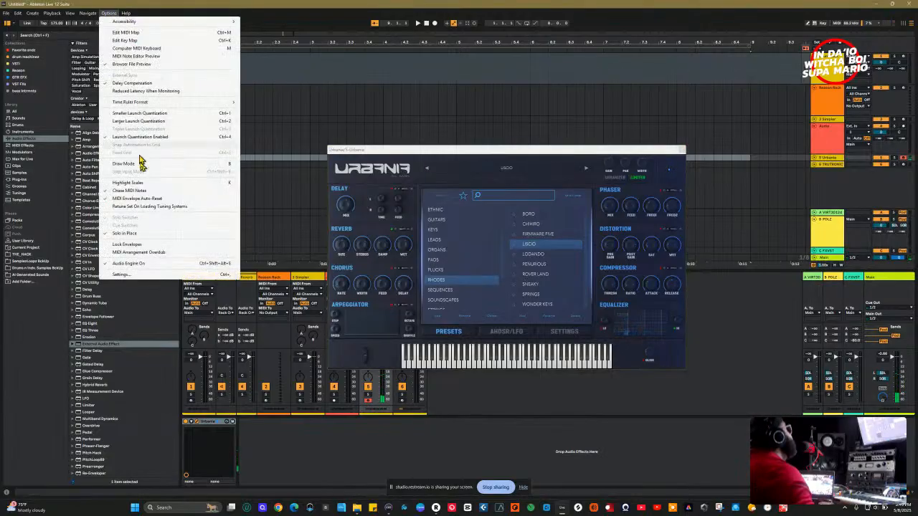
left_click(122, 274)
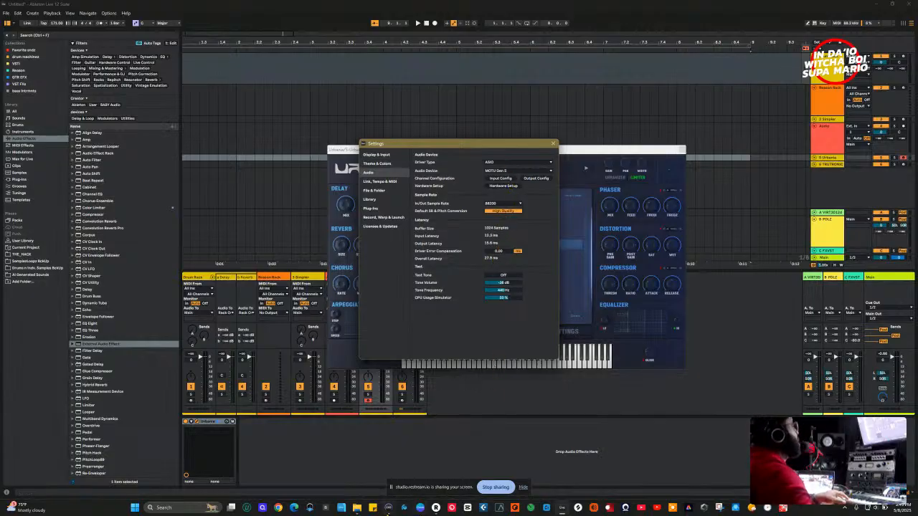
left_click(388, 508)
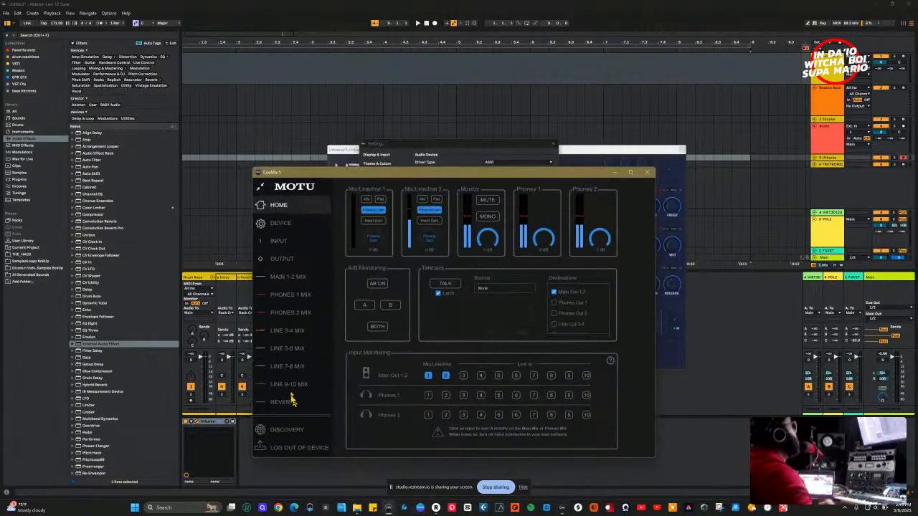
left_click(294, 225)
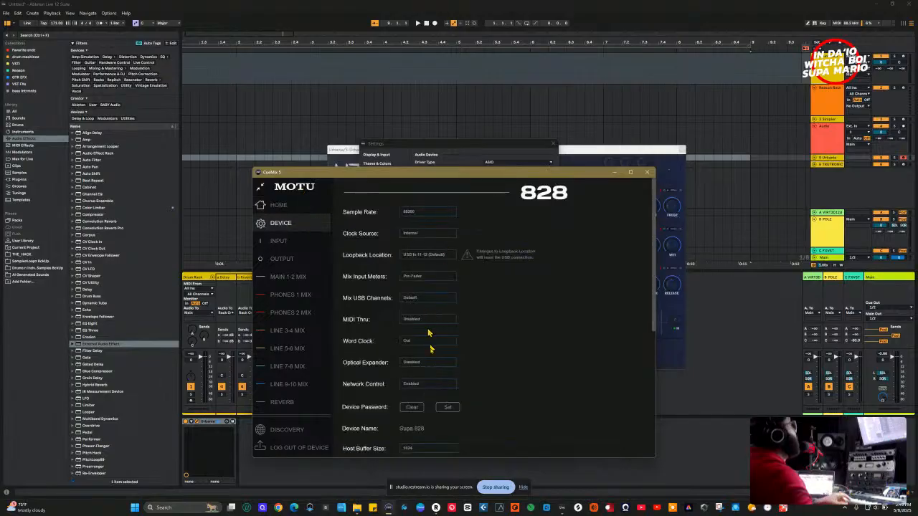
left_click(435, 450)
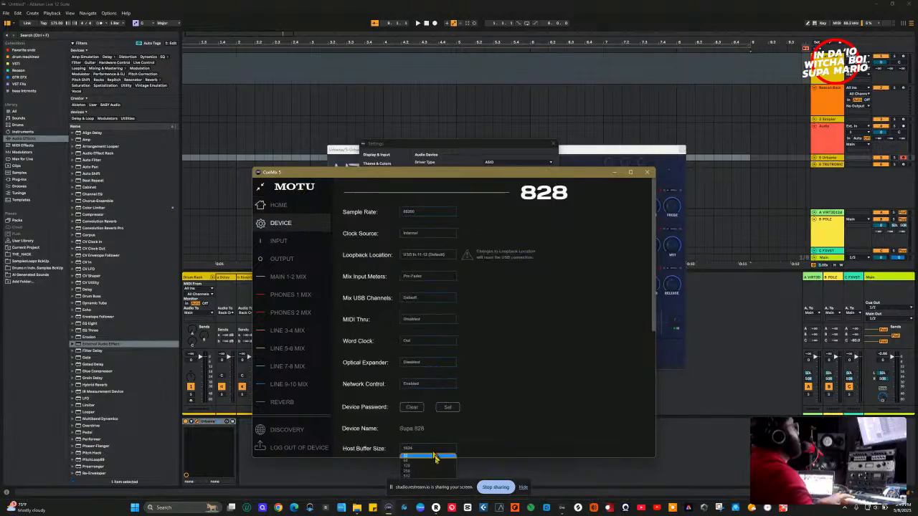
left_click(423, 477)
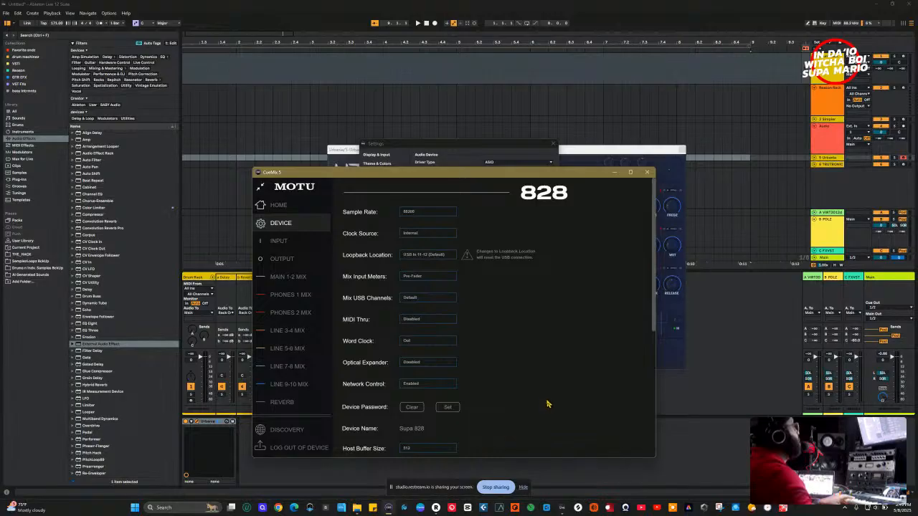
left_click(615, 173)
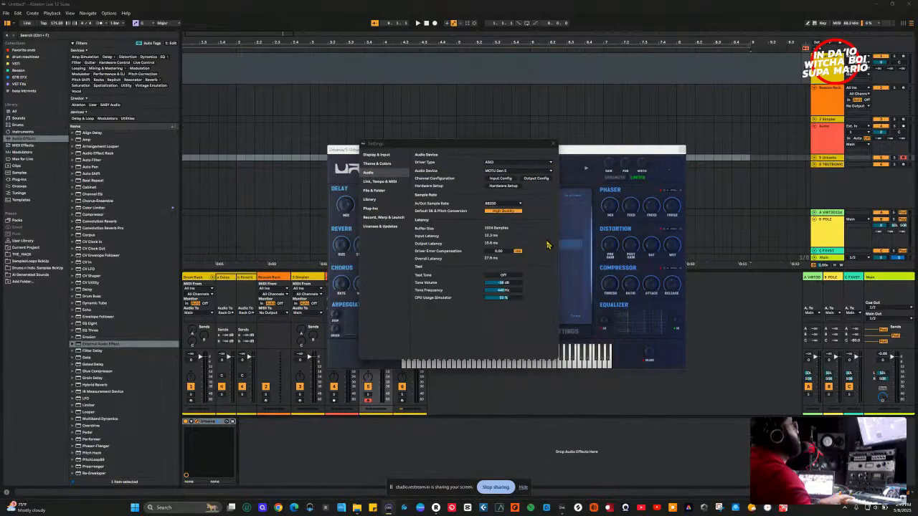
left_click(553, 144)
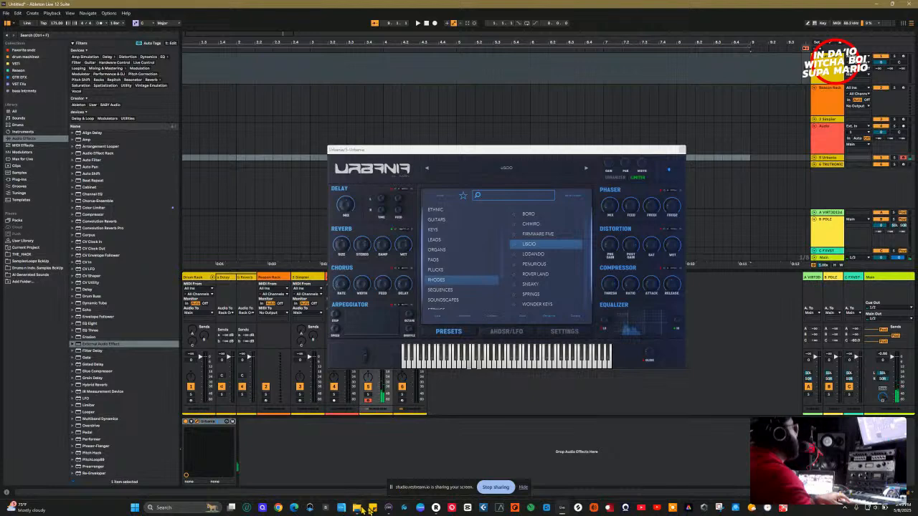
Review the MOTU 828's device settings in CueMix 5, and reopen Live's audio settings.
left_click(388, 507)
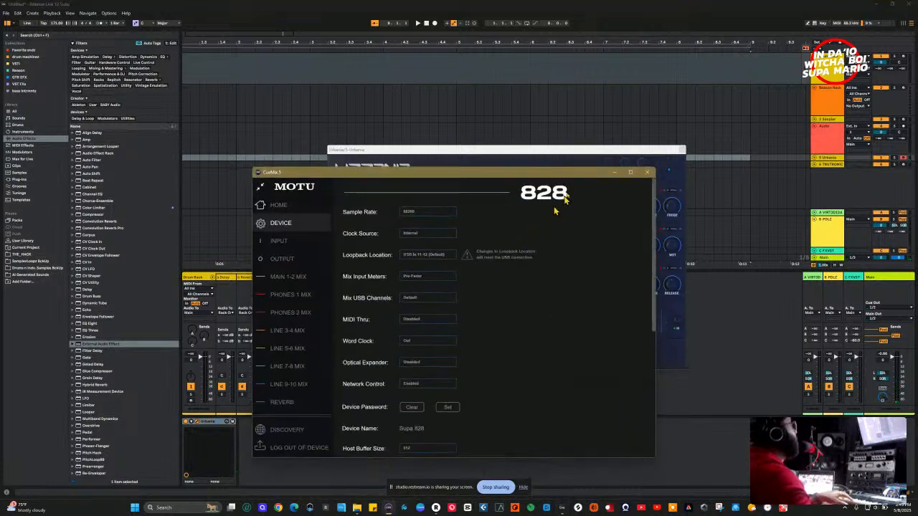
left_click(577, 164)
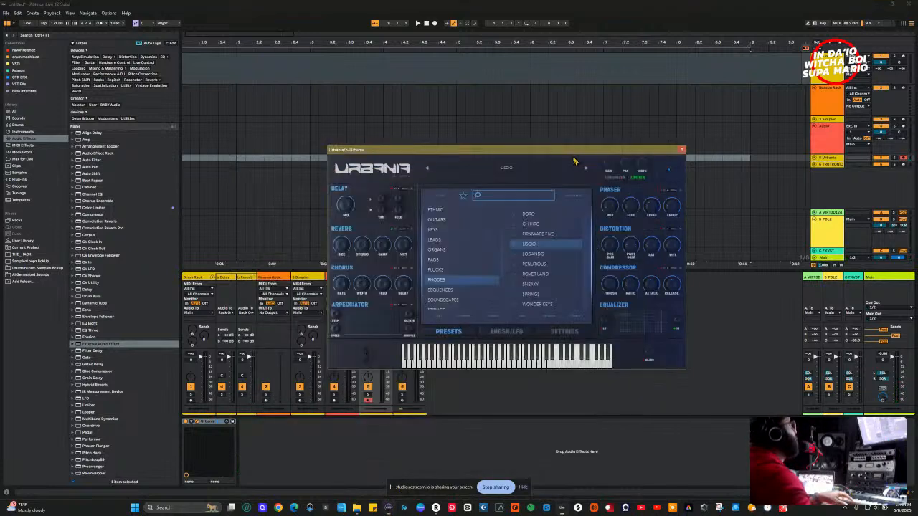
left_click(106, 13)
left_click(173, 276)
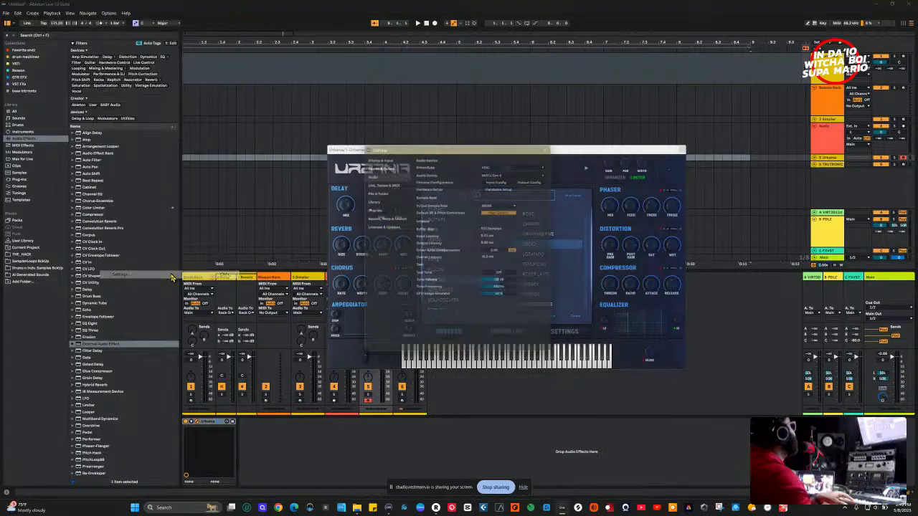
Try an In/Out Sample Rate of 48000 in Live, and restore it to 88200.
left_click(504, 205)
left_click(502, 220)
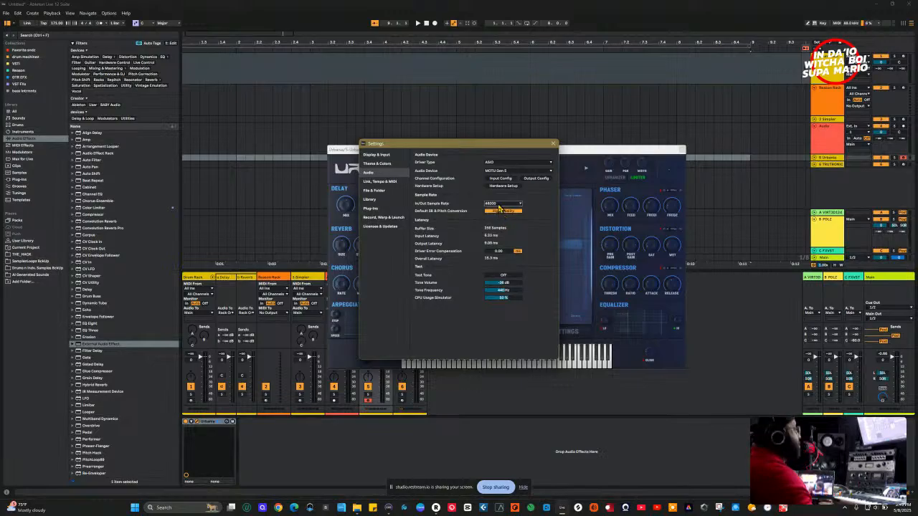
left_click(498, 206)
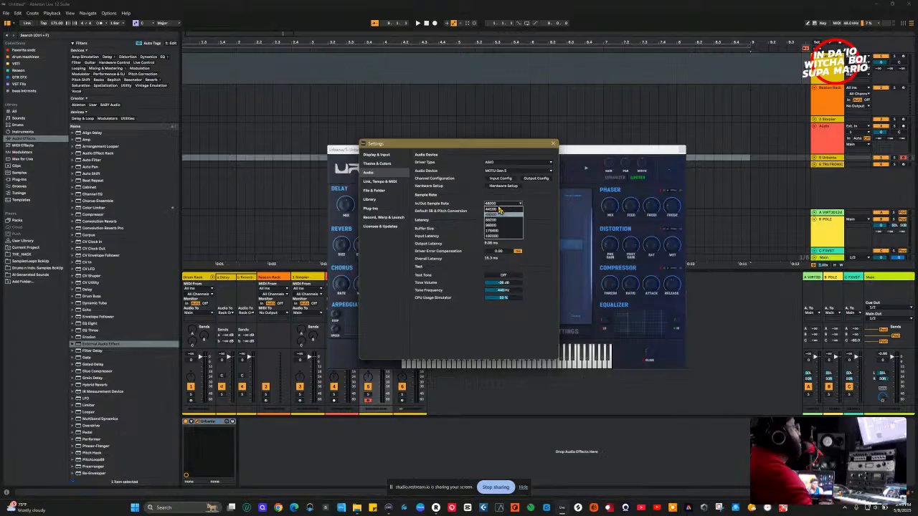
left_click(502, 221)
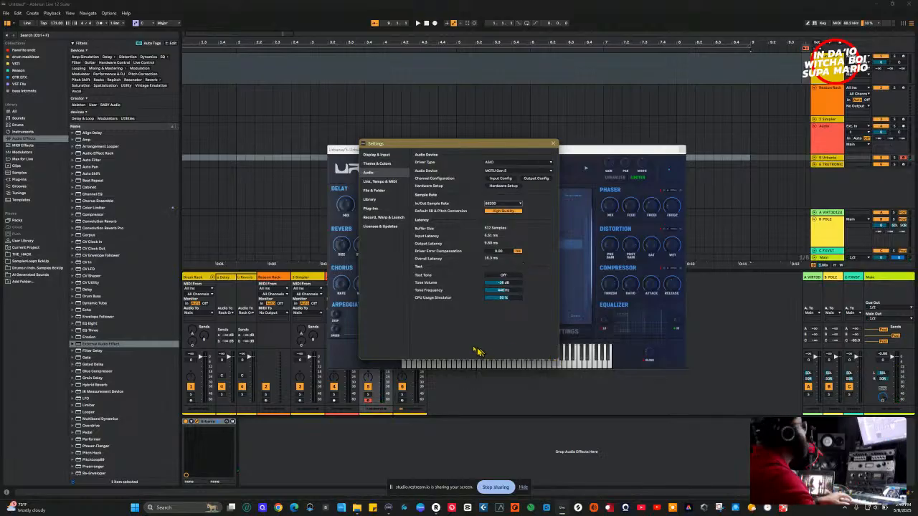
View the MOTU 828's Input page in CueMix 5, and return to Live's audio settings.
left_click(388, 507)
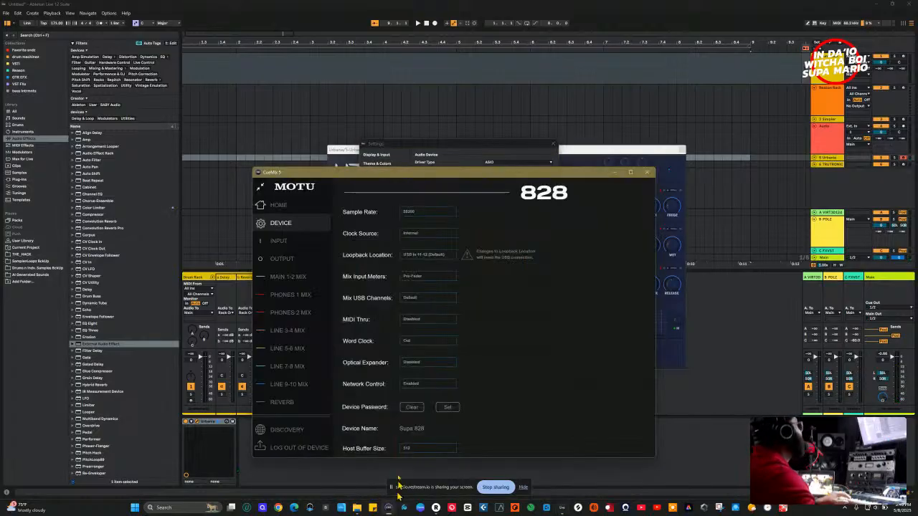
left_click(295, 246)
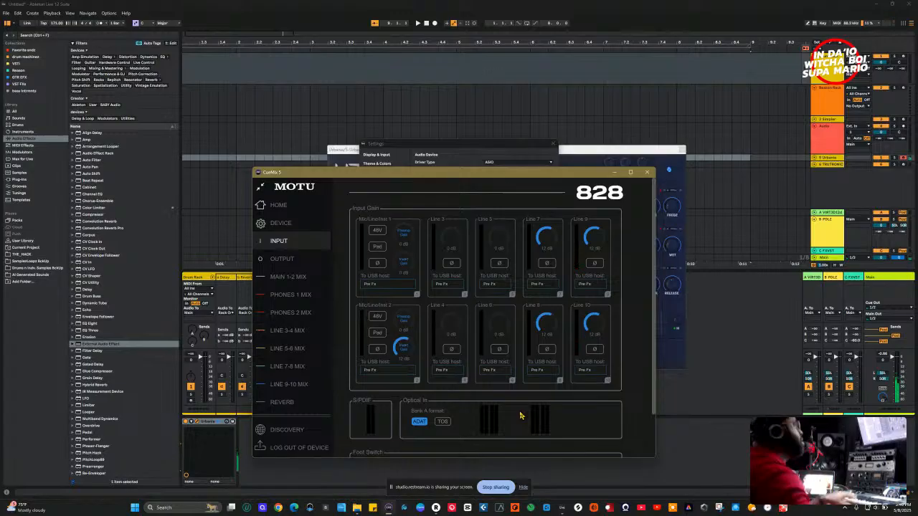
left_click(613, 172)
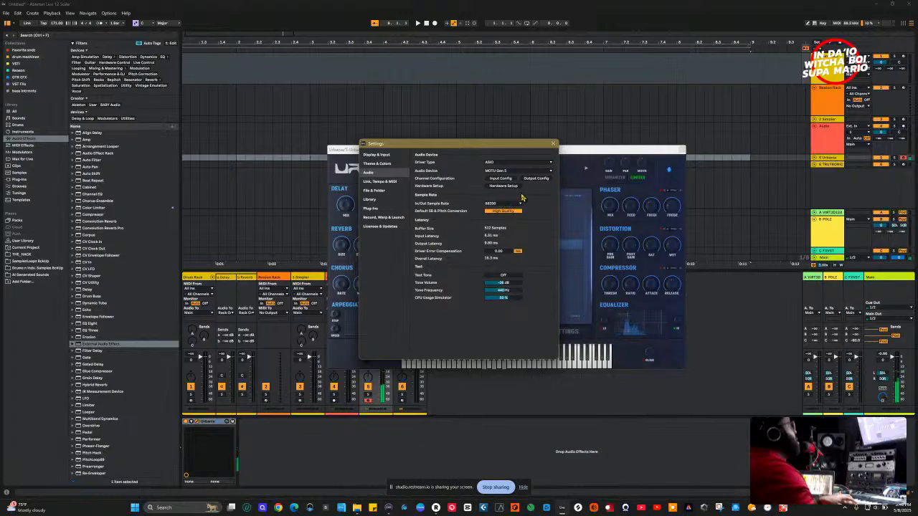
Set Live's audio device to No Device.
left_click(511, 172)
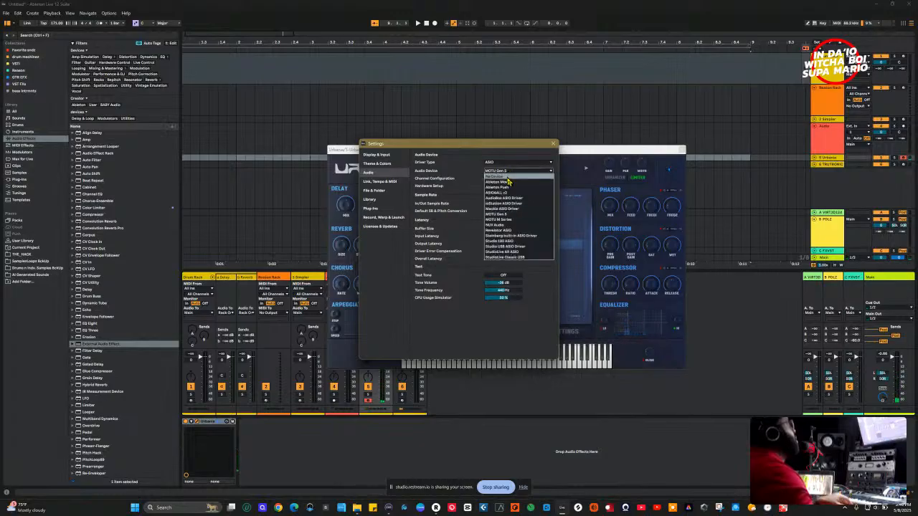
left_click(508, 181)
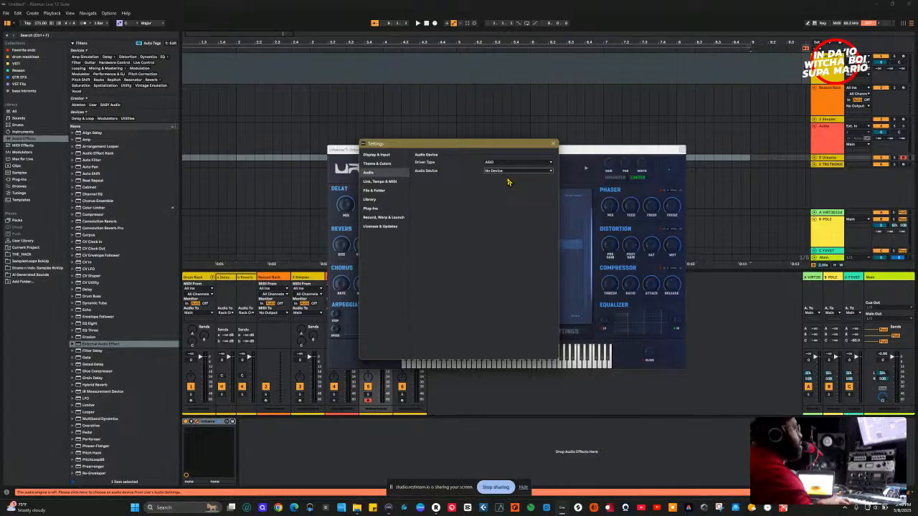
Set Live's audio device to MOTU Gen 5 and close the settings.
left_click(510, 171)
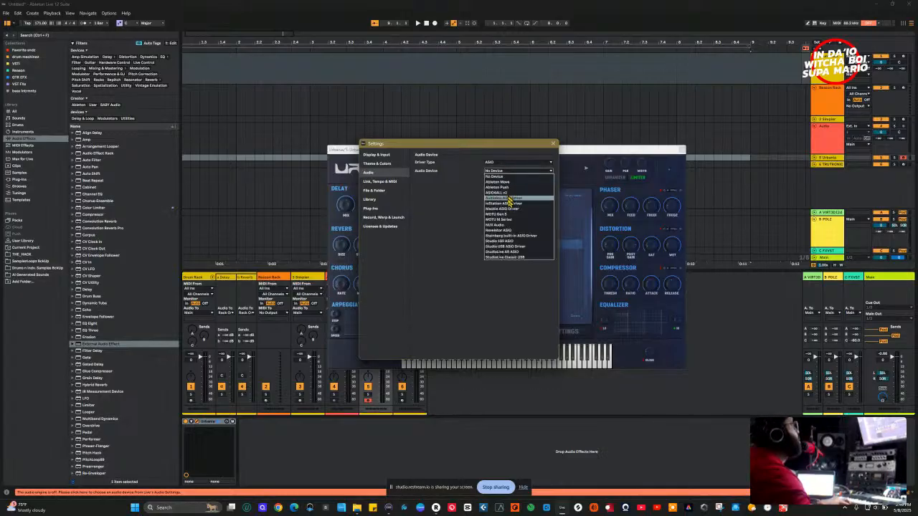
left_click(519, 237)
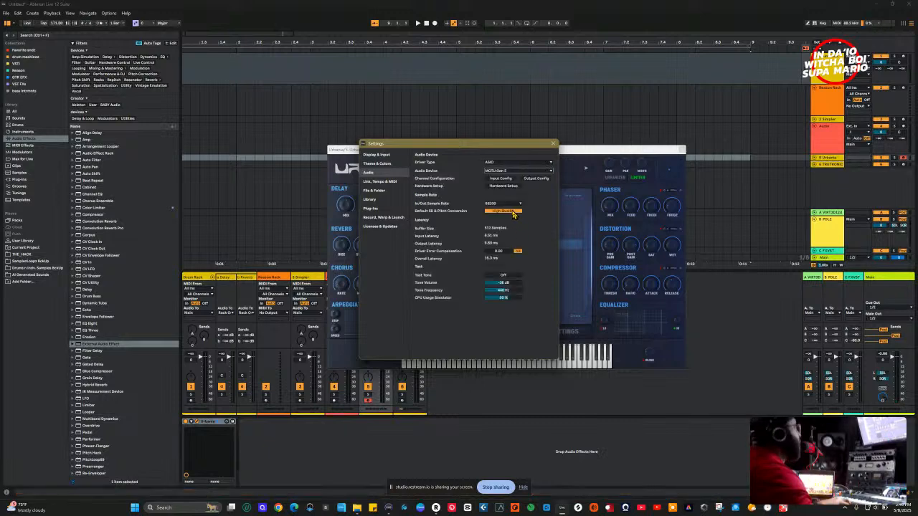
left_click(552, 144)
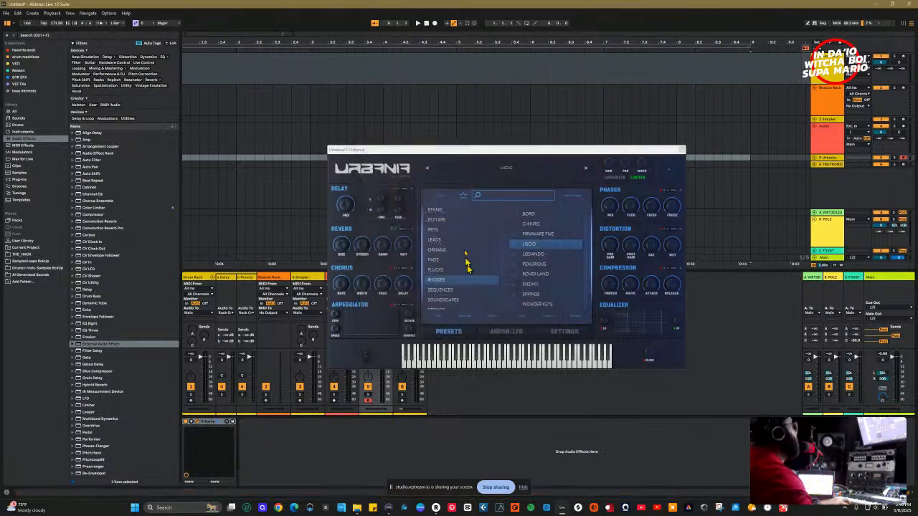
Move the Urbania window aside, and load the Plucks preset DEFENSE on the Urbania track.
left_click_drag(459, 148, 554, 117)
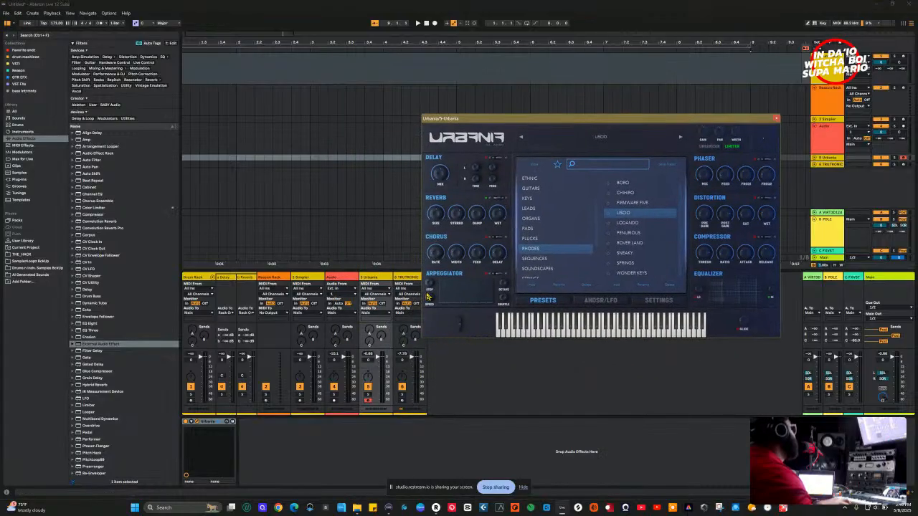
left_click(405, 279)
left_click(344, 279)
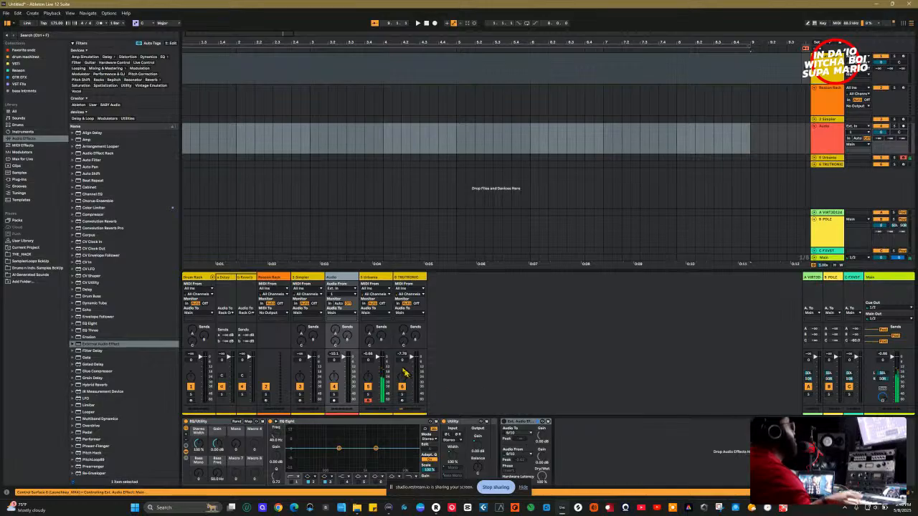
left_click(382, 279)
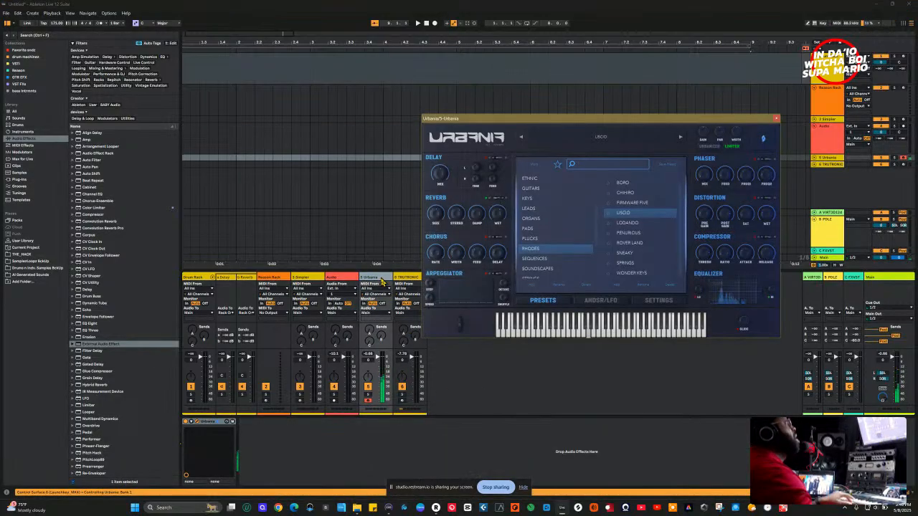
left_click(620, 236)
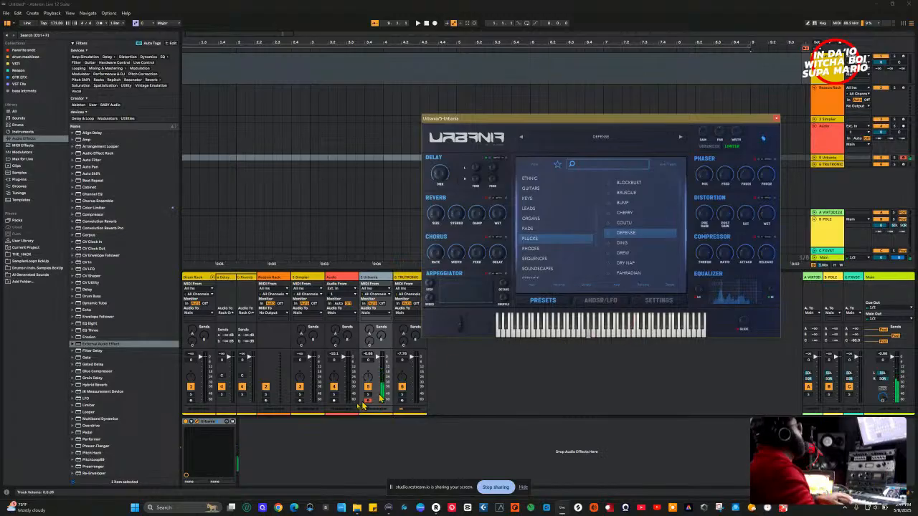
Remove the External Audio Effect device from the Audio track's device chain.
left_click(349, 278)
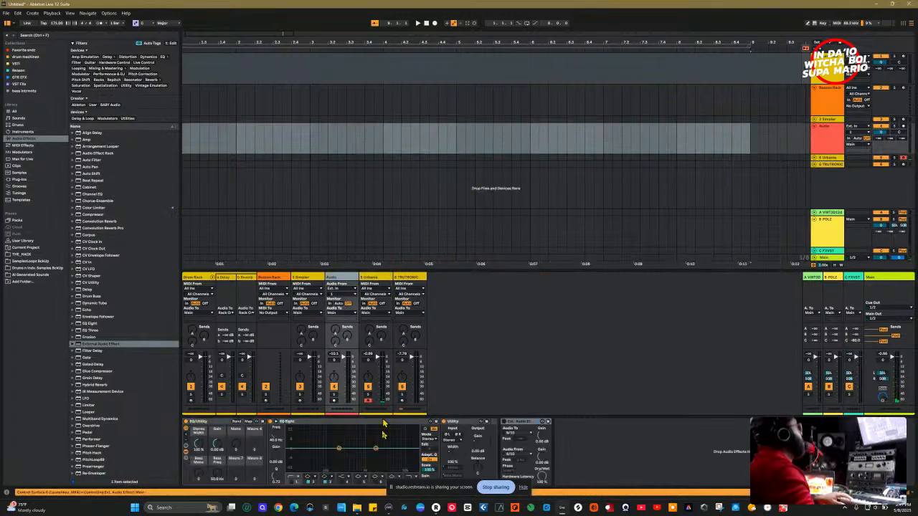
right_click(518, 423)
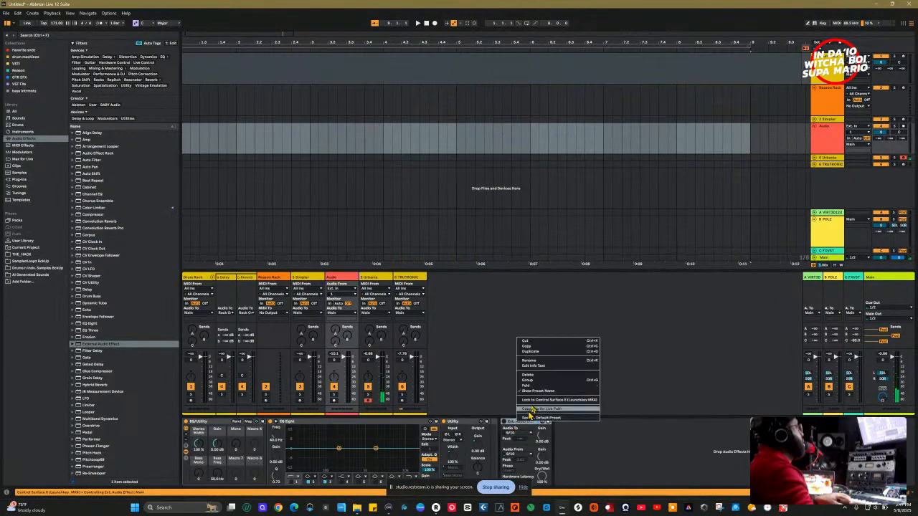
left_click(532, 345)
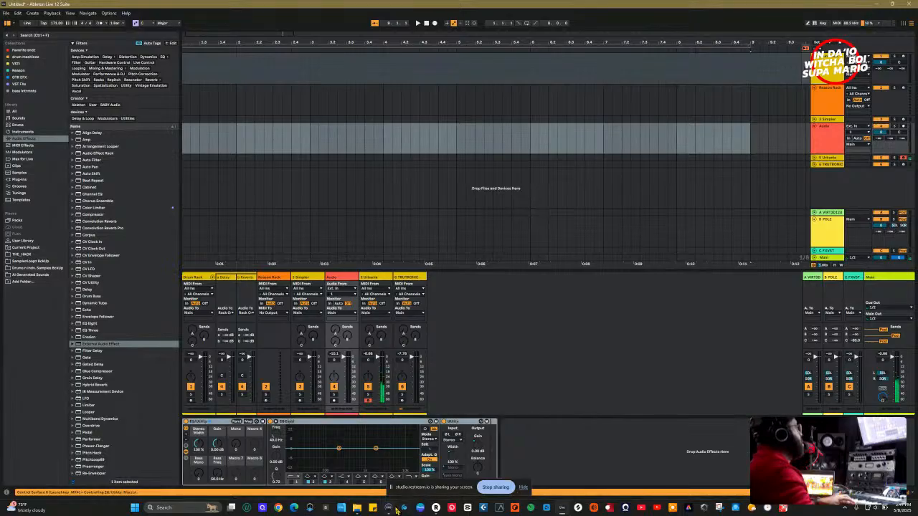
Switch to CueMix 5, view the MOTU 828's Output page, and close the window.
left_click(388, 508)
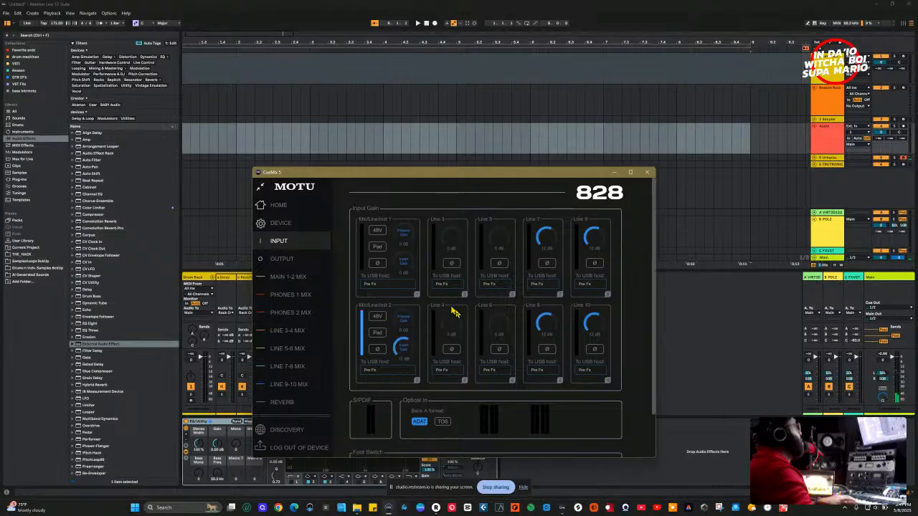
left_click(282, 260)
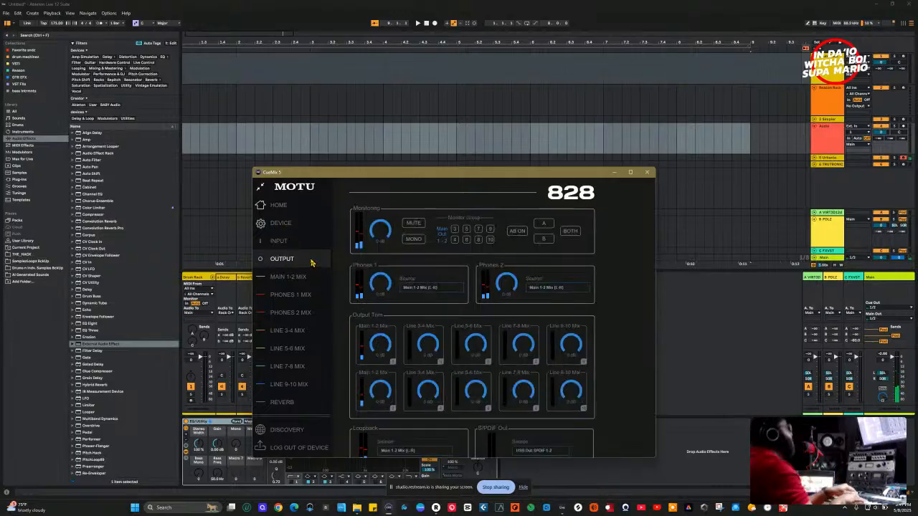
left_click(646, 173)
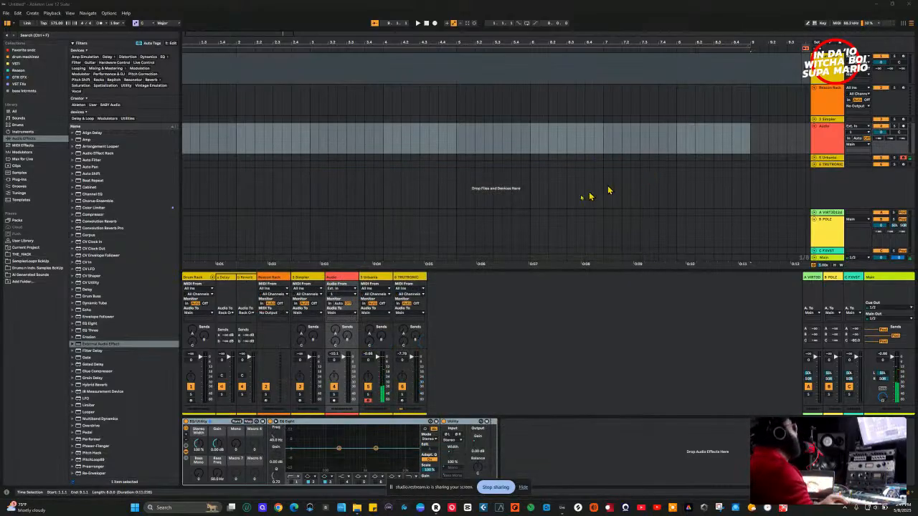
Browse the installed Packs for drums and look inside Session Drums Club.
left_click(272, 277)
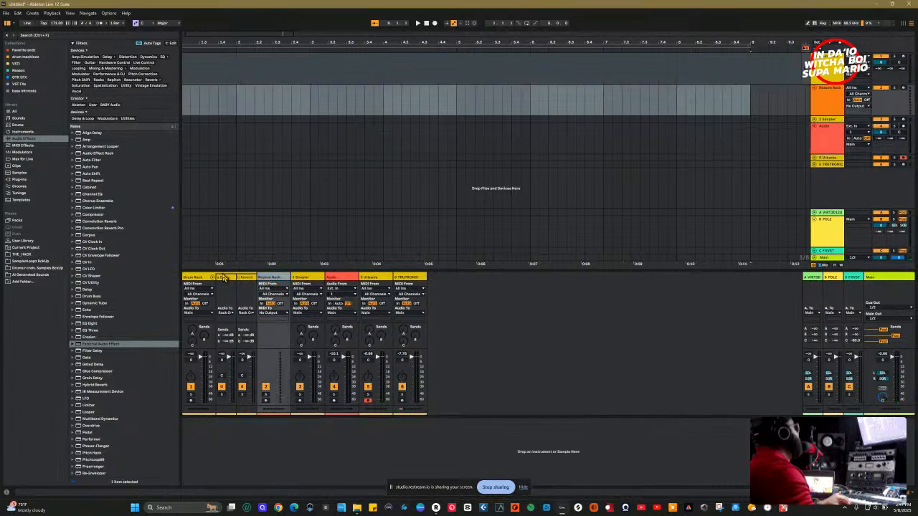
left_click(223, 277)
scroll(86, 376, "down", 5)
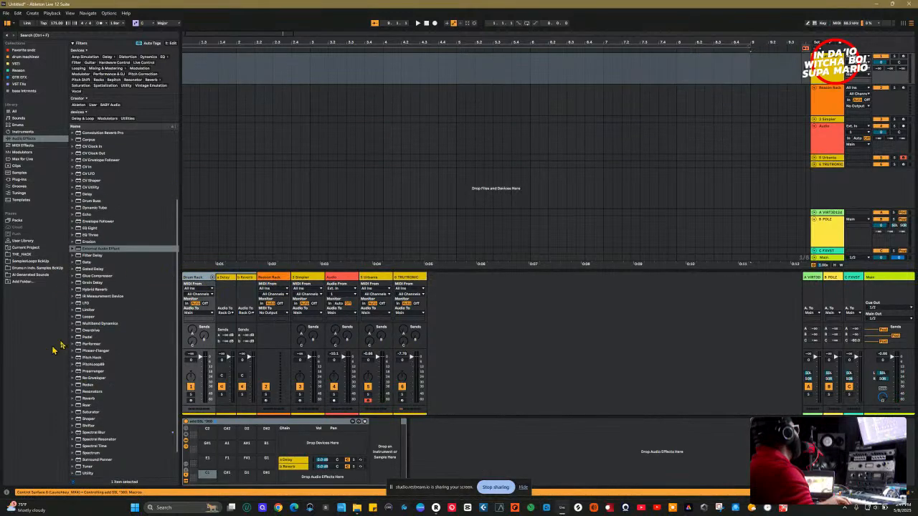
left_click(17, 221)
scroll(106, 282, "down", 15)
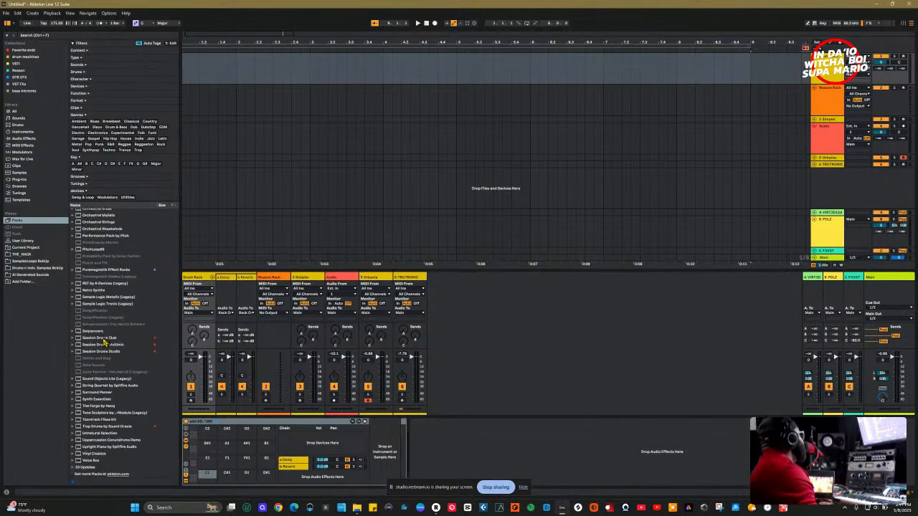
left_click(104, 339)
left_click(73, 338)
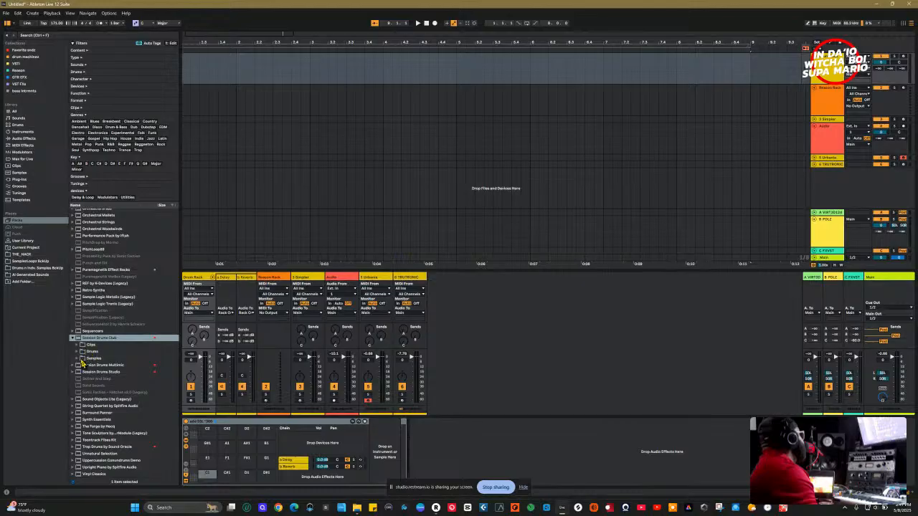
scroll(90, 341, "down", 2)
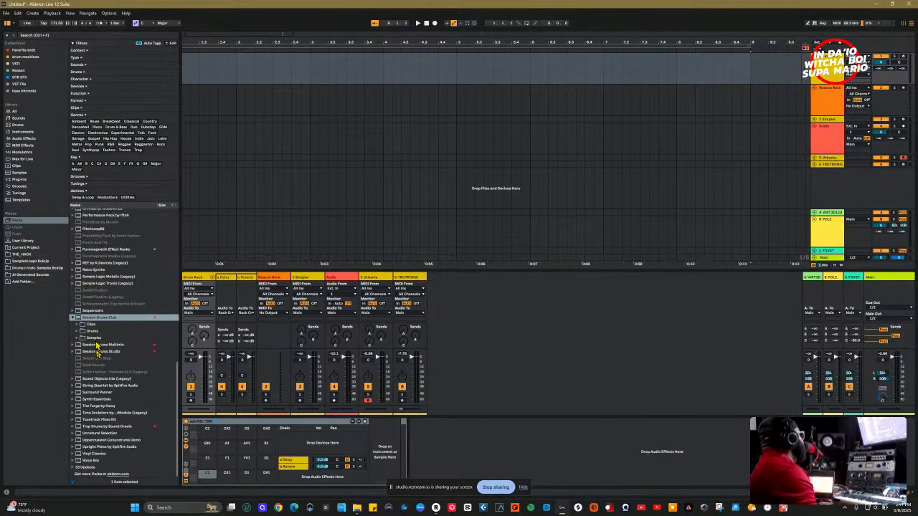
Add Tempest Kit from the Drums folder of Trap Drums by Sound Oracle as a new track.
left_click(75, 427)
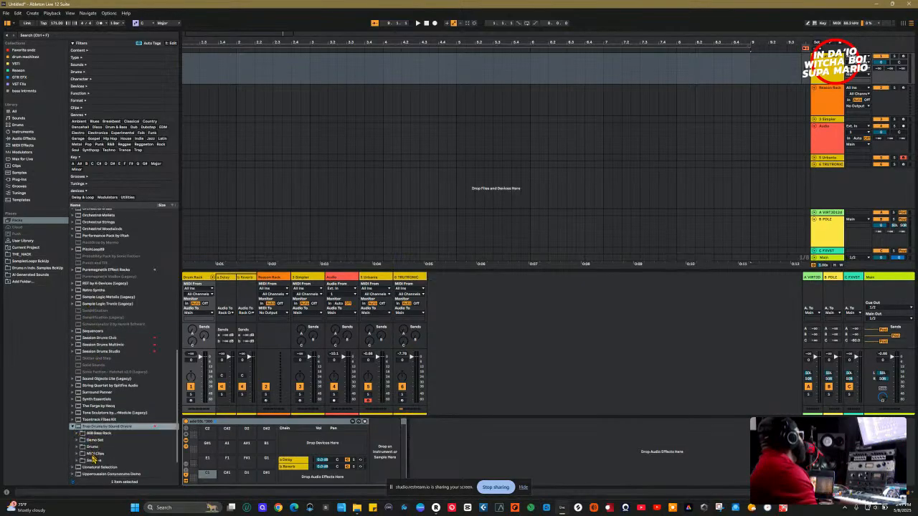
left_click(79, 447)
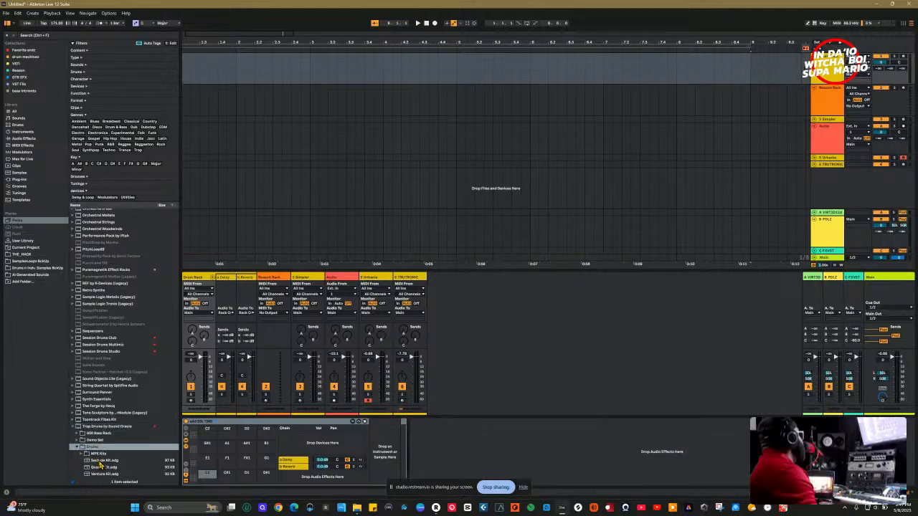
scroll(99, 459, "down", 3)
left_click_drag(101, 417, 514, 360)
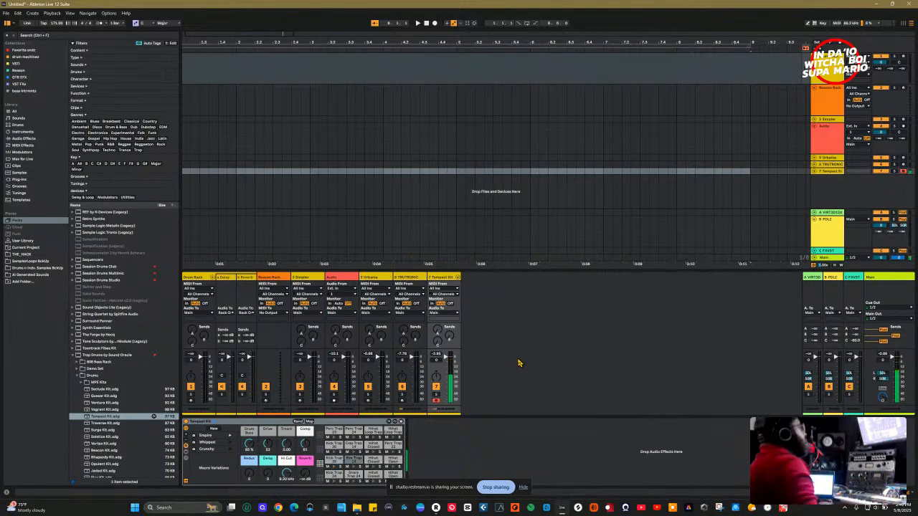
Review the MOTU 828's sample rate and host buffer size options in CueMix 5, and return to Live.
left_click(389, 508)
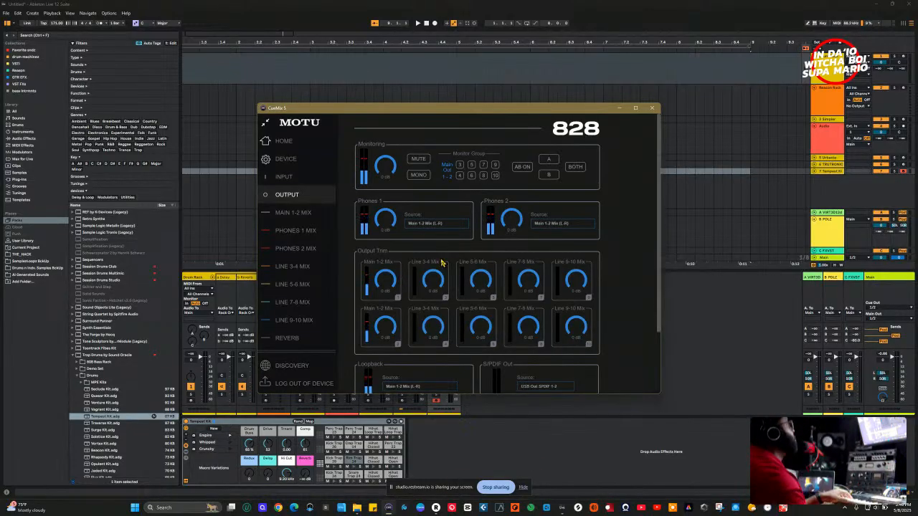
scroll(442, 264, "down", 2)
left_click(284, 164)
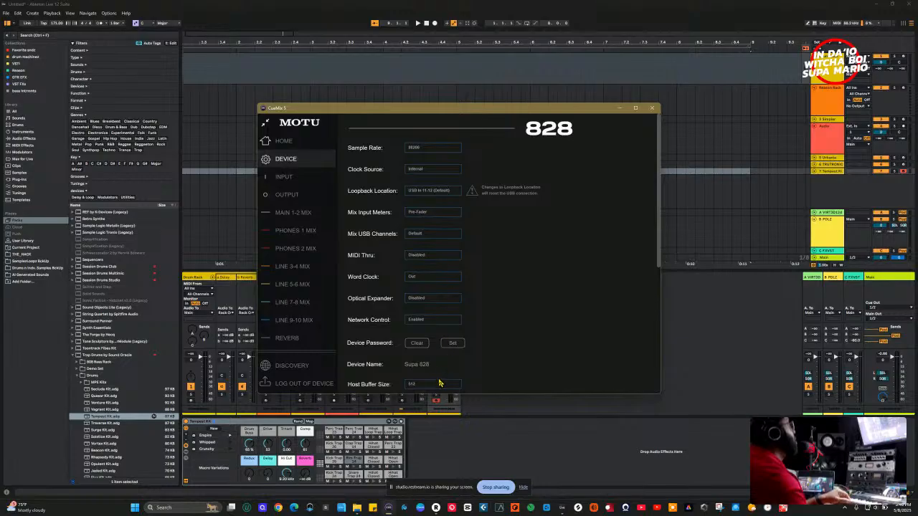
left_click(431, 152)
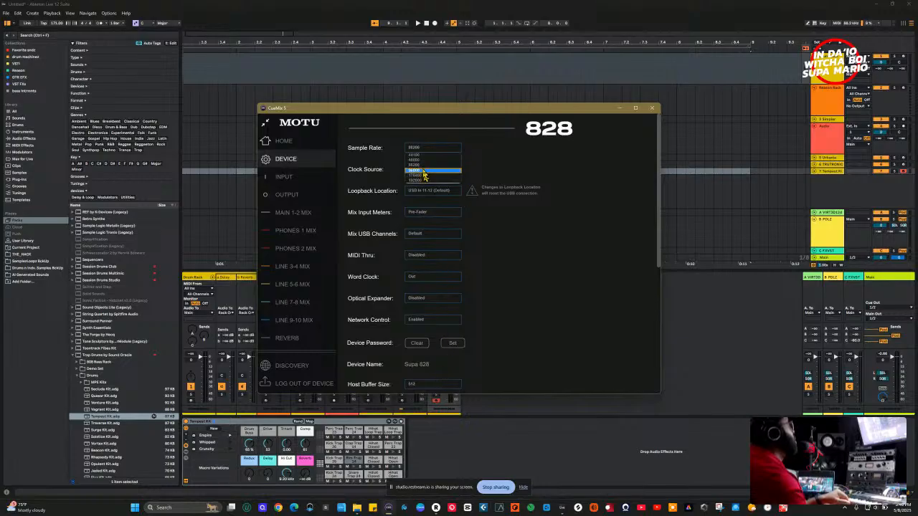
left_click(430, 158)
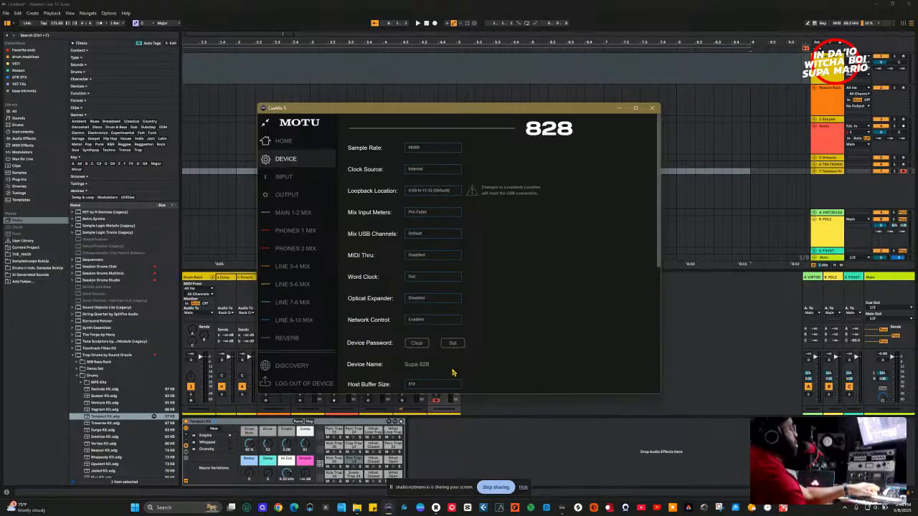
left_click(432, 387)
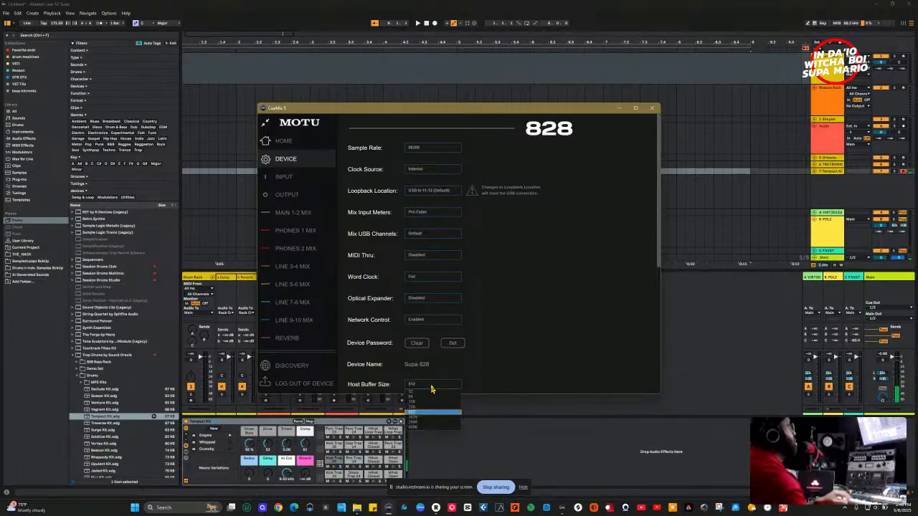
left_click(420, 409)
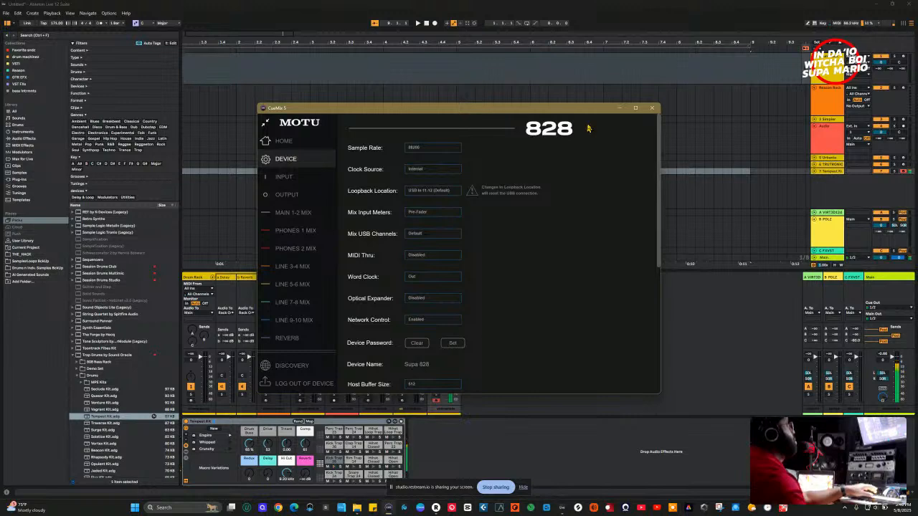
left_click(620, 113)
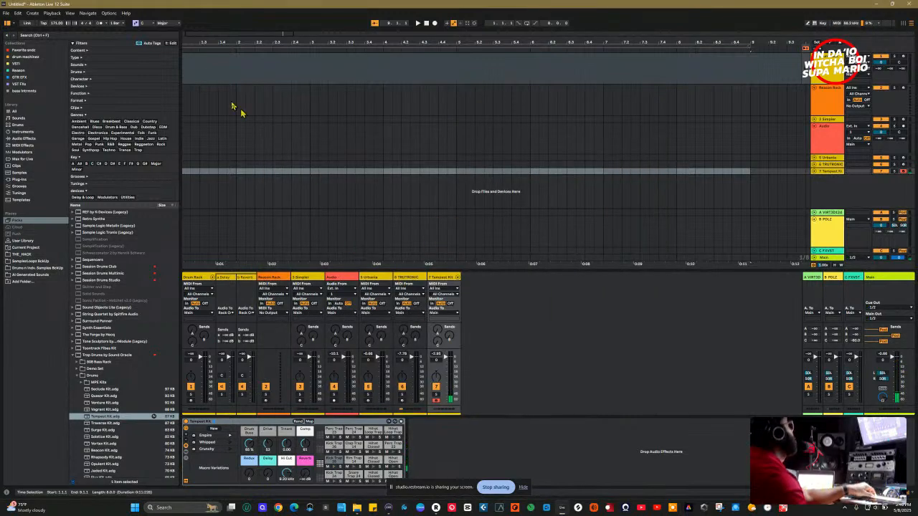
Turn off Delay Compensation in Live and check that option's state.
left_click(108, 13)
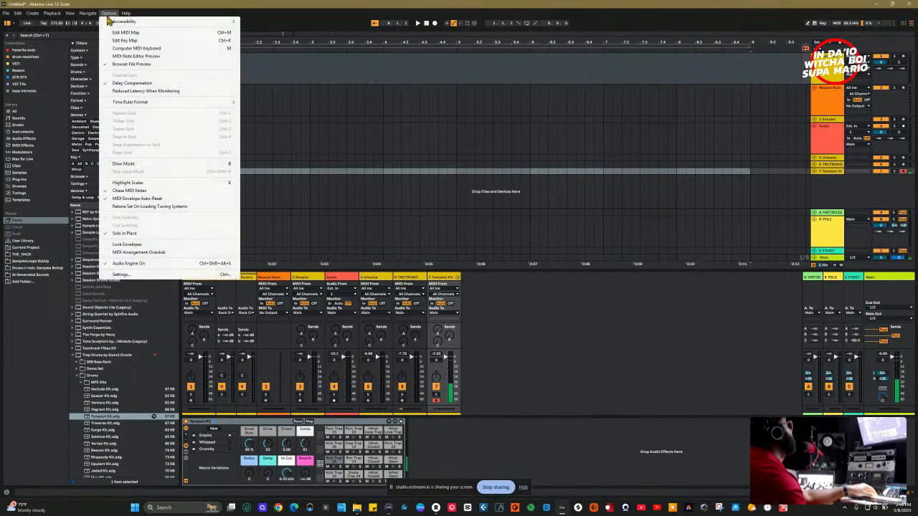
left_click(129, 84)
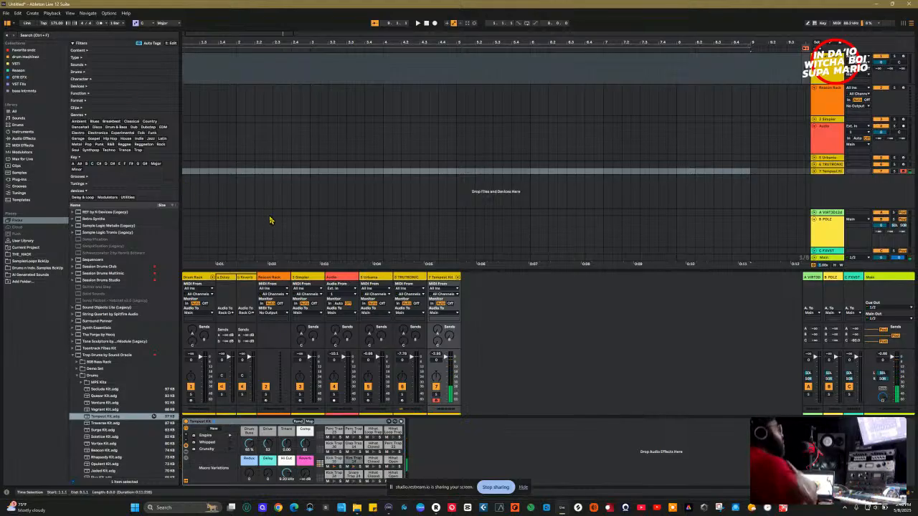
left_click(108, 13)
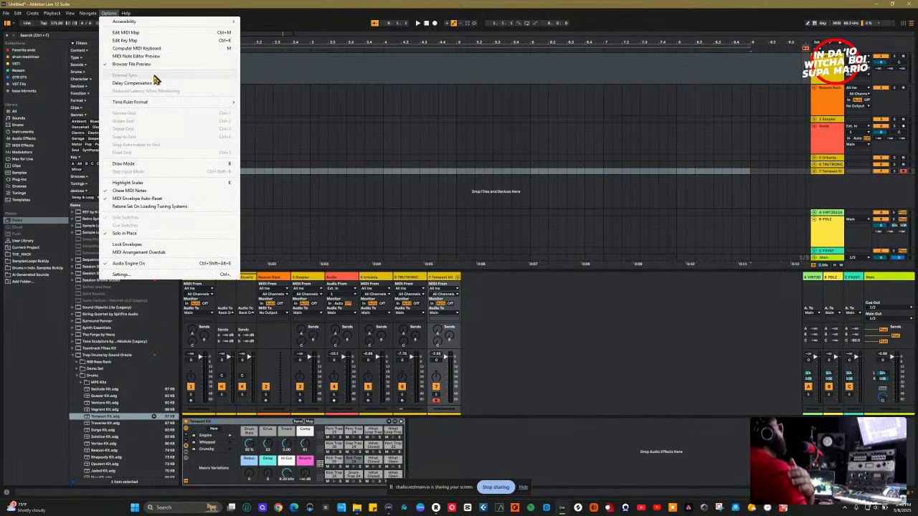
left_click(482, 403)
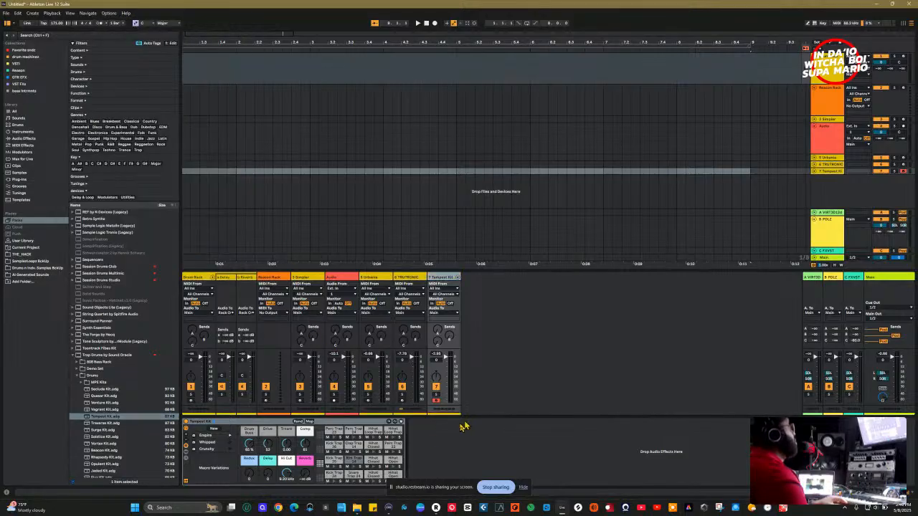
Arm the Urbania track and audition the Plucks presets DREW and DINO.
left_click(370, 406)
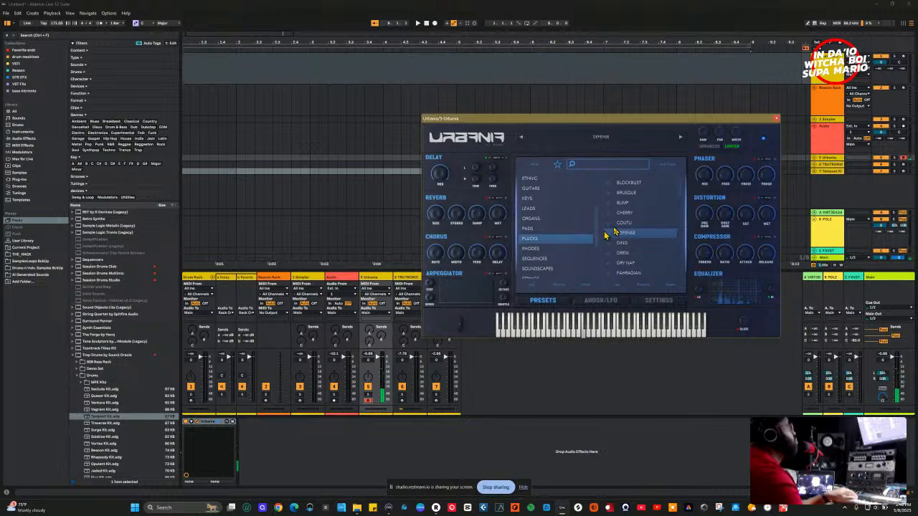
left_click(628, 254)
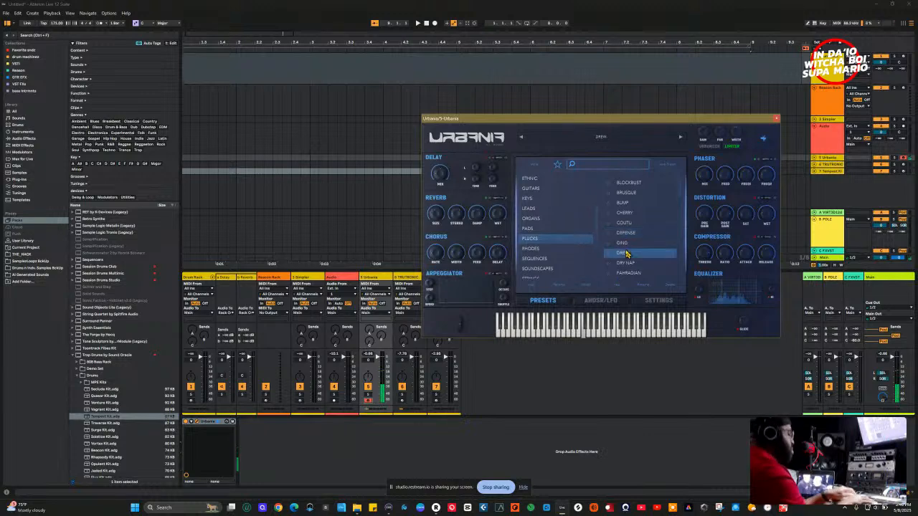
left_click(626, 243)
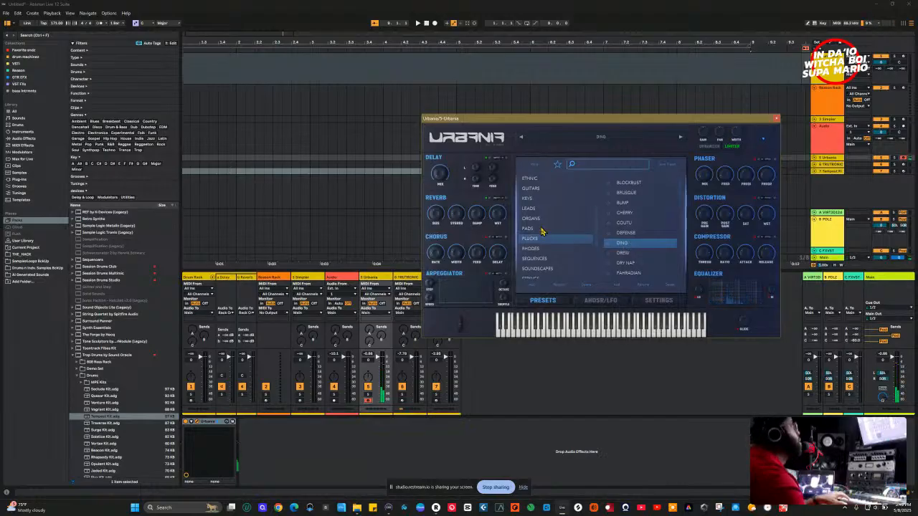
Audition the Sequences presets MOURY and OVERGROUND in Urbania.
scroll(542, 230, "up", 2)
scroll(543, 230, "up", 2)
scroll(539, 212, "down", 4)
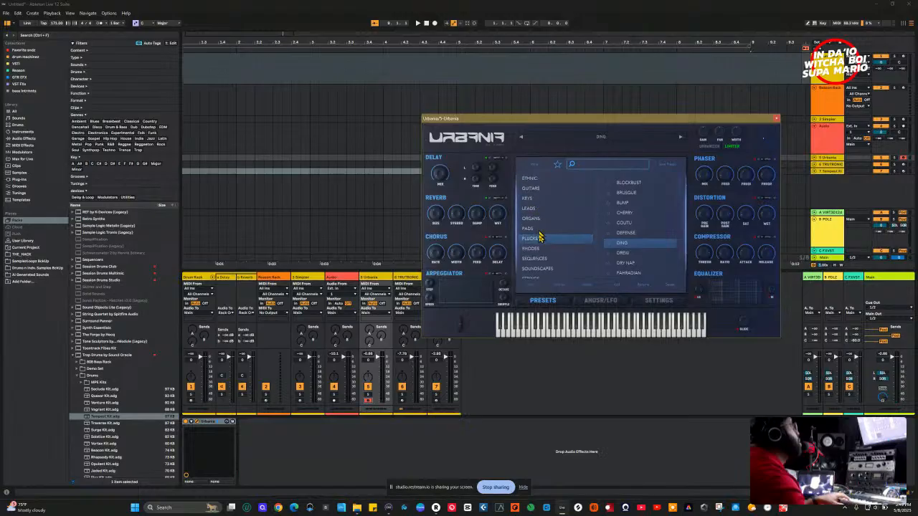
left_click(536, 259)
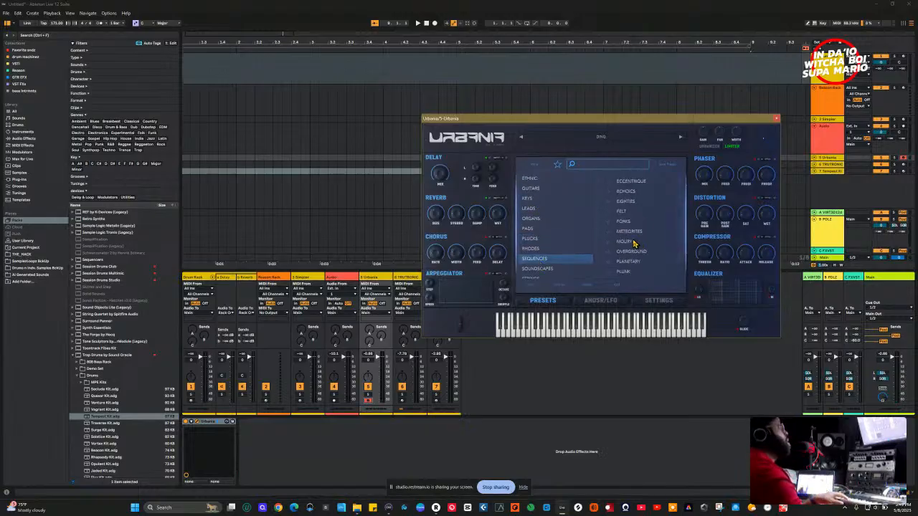
left_click(632, 243)
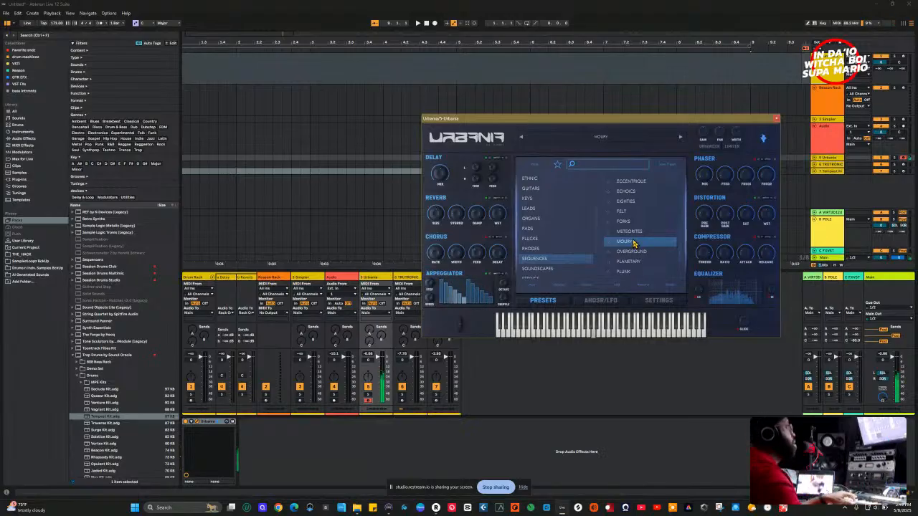
left_click(633, 252)
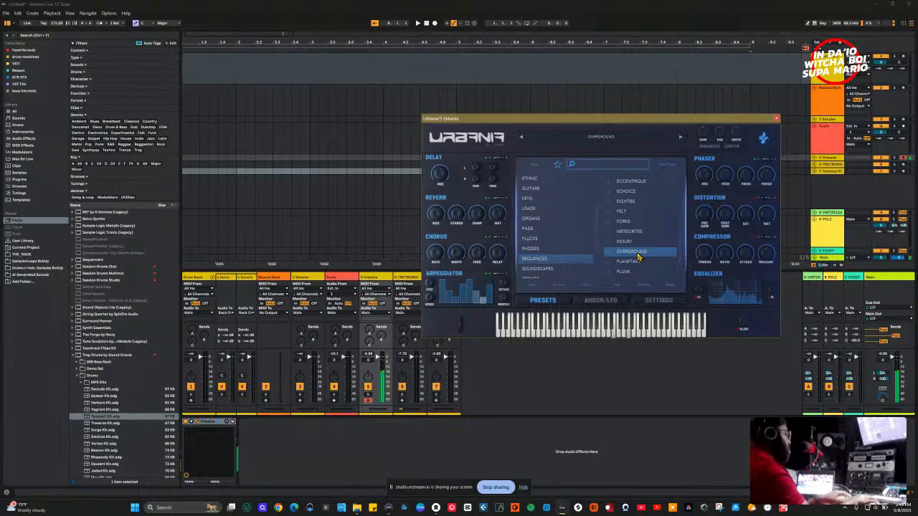
Audition further Sequences presets including TREMBLAY and VIEWPORT, adjust VIEWPORT's arpeggiator speed, and load PLANETARY.
scroll(641, 267, "down", 1)
left_click(620, 249)
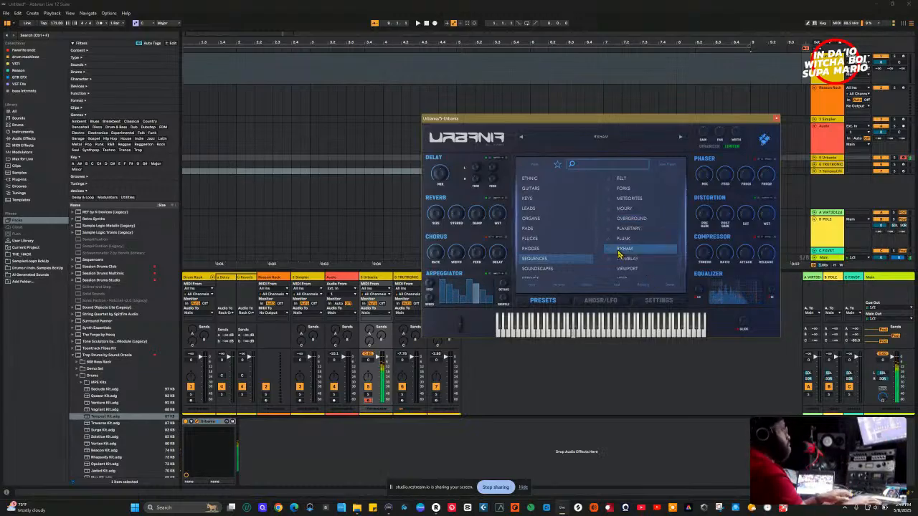
left_click(626, 259)
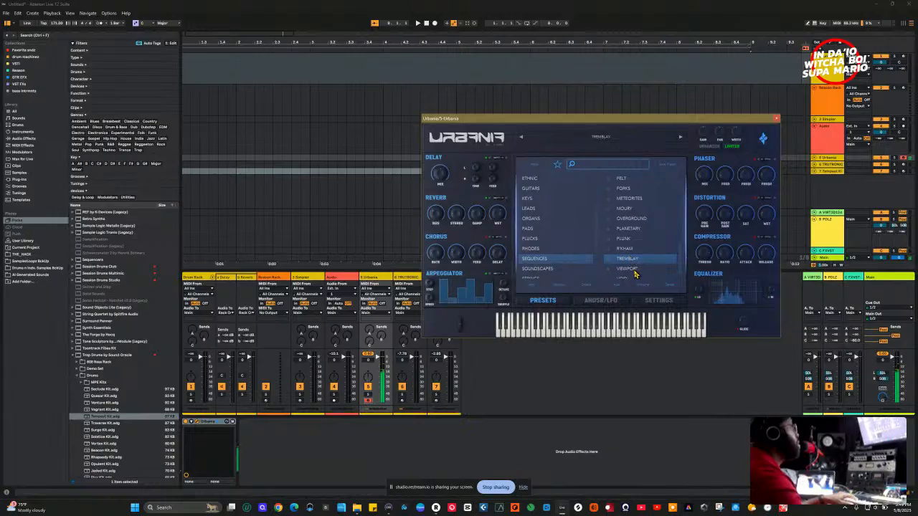
left_click(632, 269)
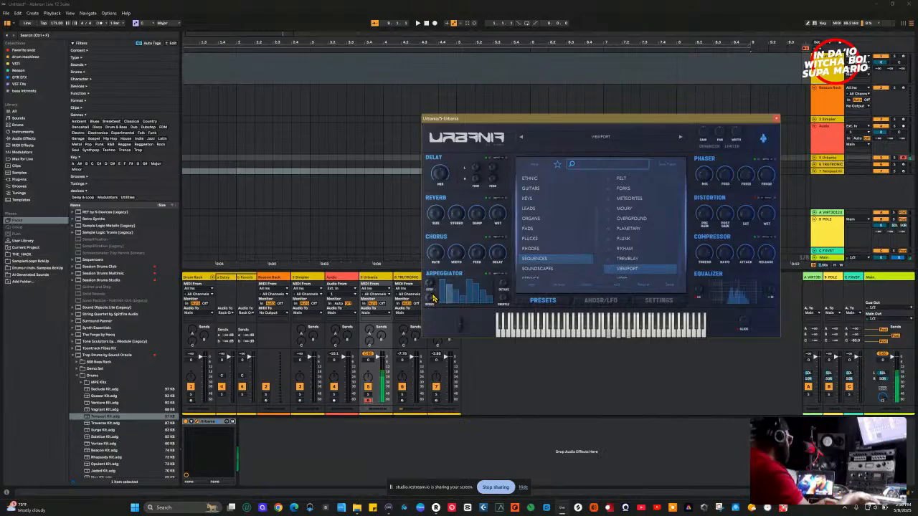
left_click_drag(432, 298, 432, 302)
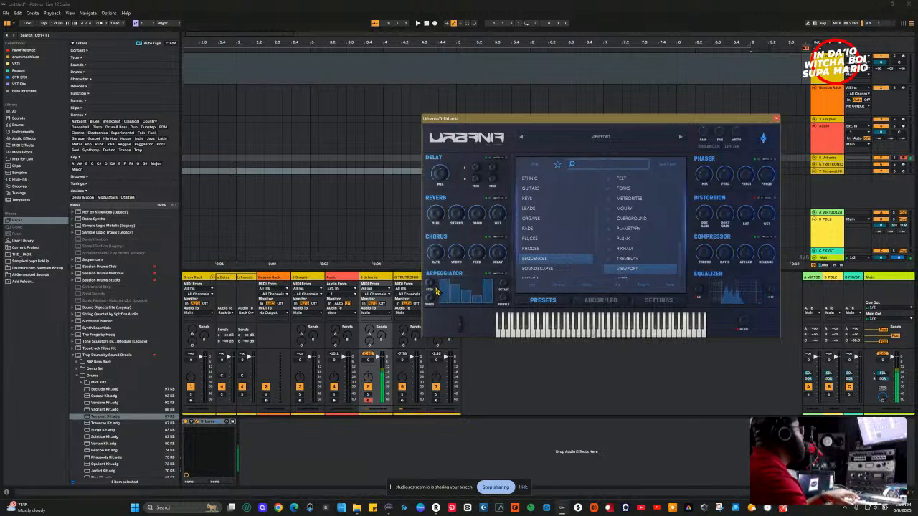
left_click(627, 229)
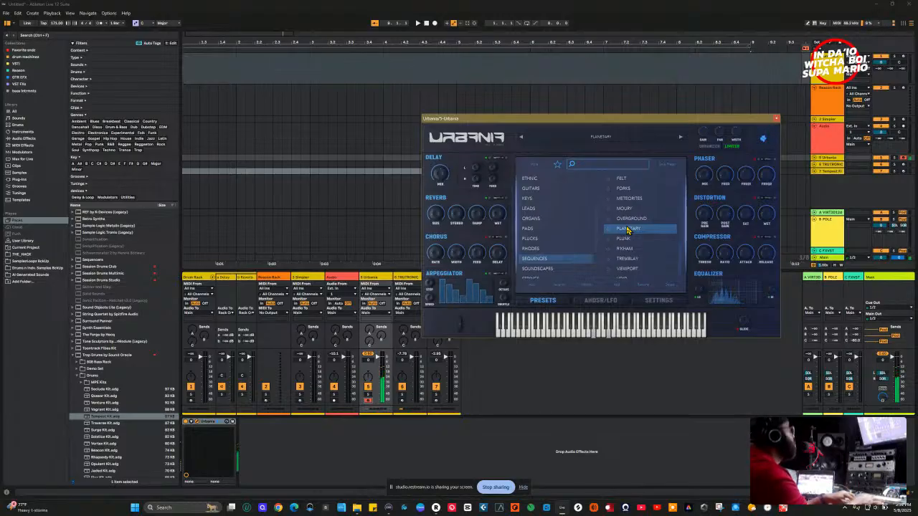
Record a first take on the Urbania track, remove its clip and unfold the track in the arrangement.
key("Home")
key("F9")
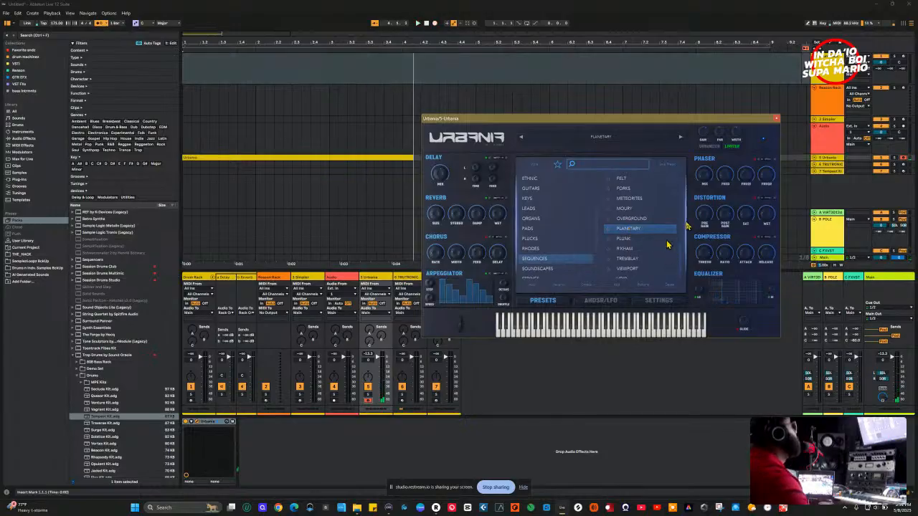
left_click_drag(725, 122, 750, 250)
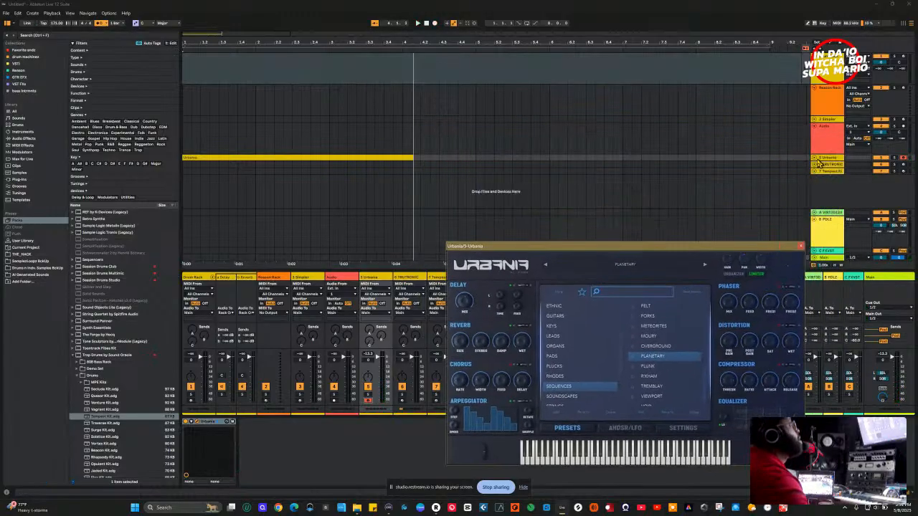
left_click(371, 183)
left_click(373, 160)
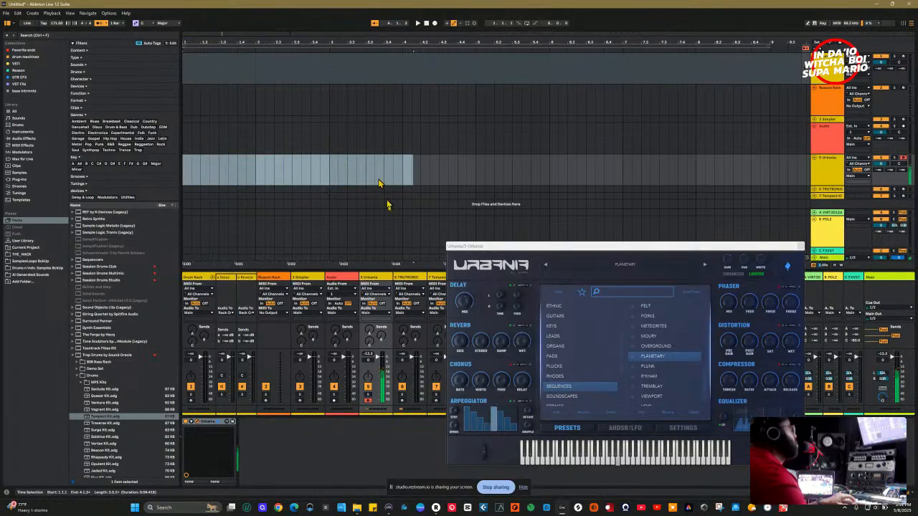
Adjust the PLANETARY preset's arpeggiator speed and record a new take on the Urbania track from bar 1.
left_click(456, 431)
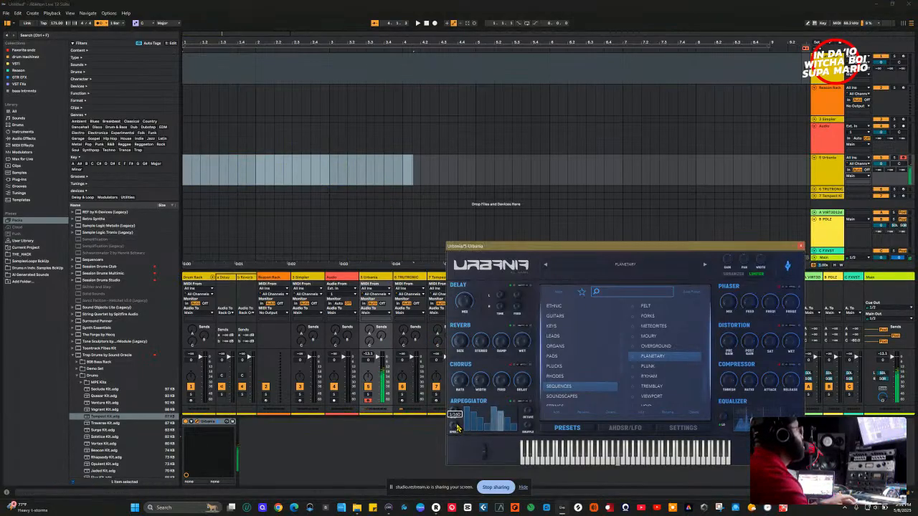
left_click_drag(457, 428, 457, 431)
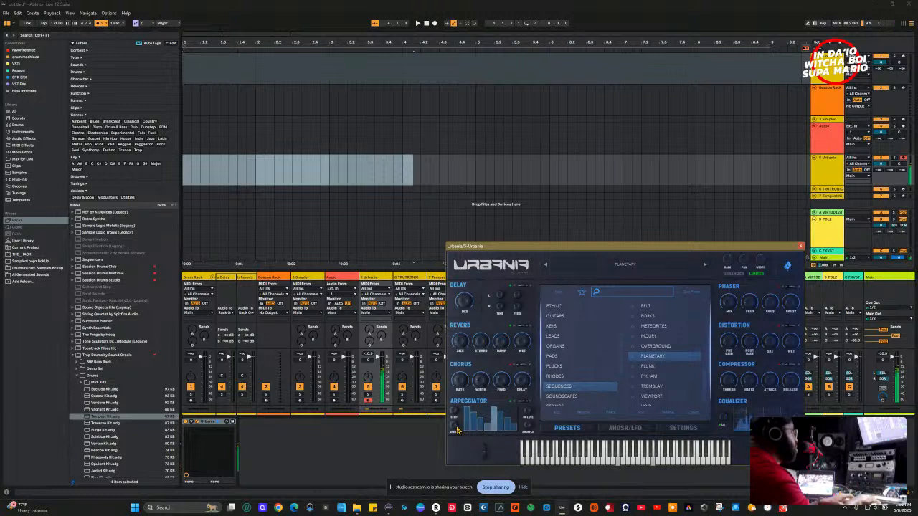
key("space")
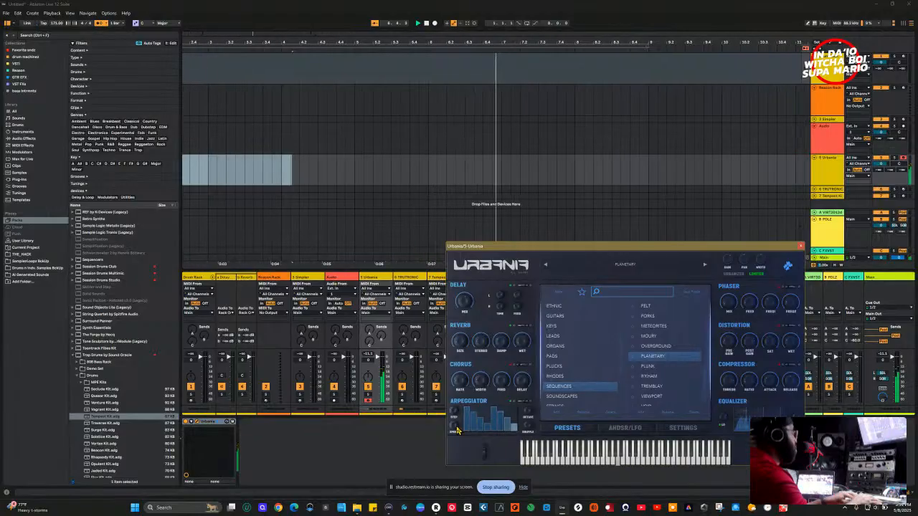
key("space")
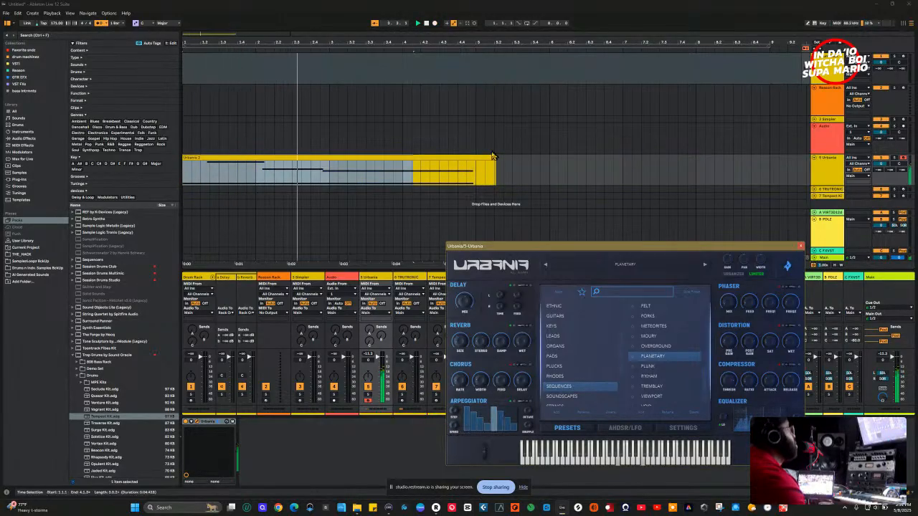
Trim the recorded Urbania clip to end at bar 5, duplicate it up to bar 9 and close the Urbania window.
left_click_drag(494, 169, 477, 166)
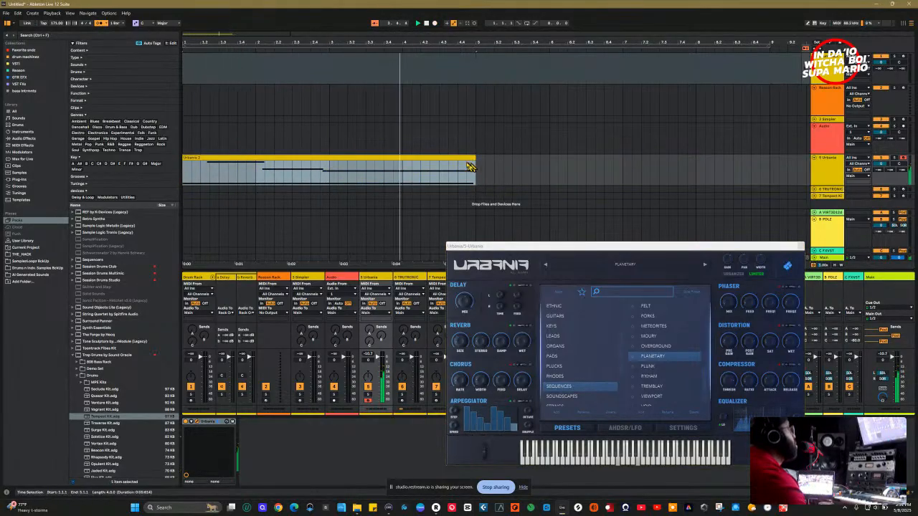
key("ctrl+d")
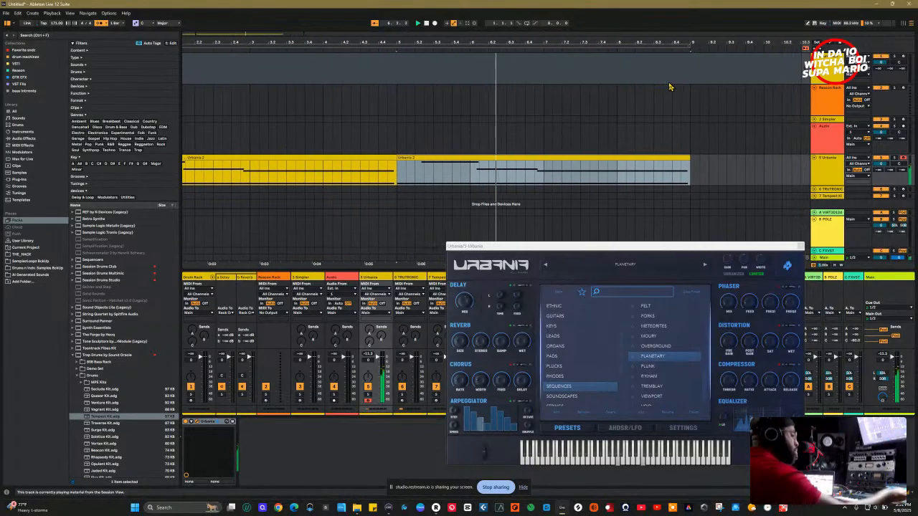
left_click(801, 246)
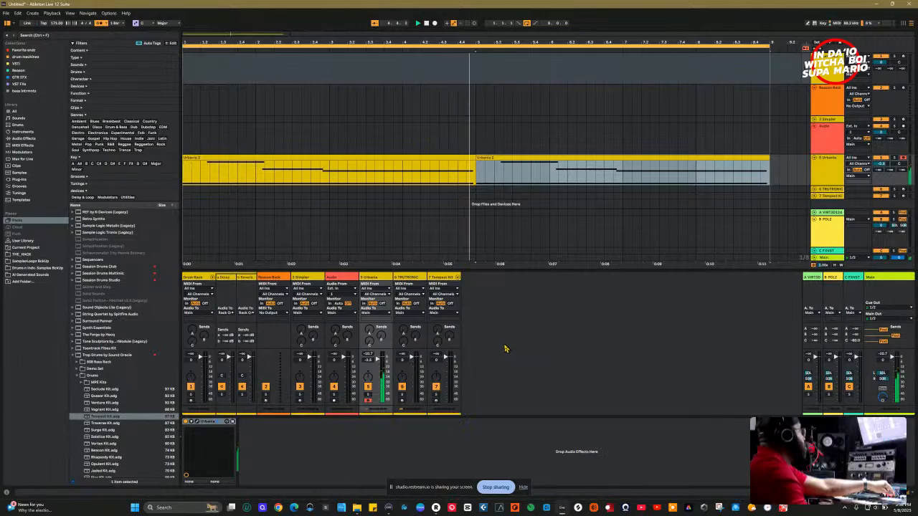
Arm the TRUTRONIC track, undo its first take, unfold the track and record a chord part across bars 1 to 9.
left_click(401, 401)
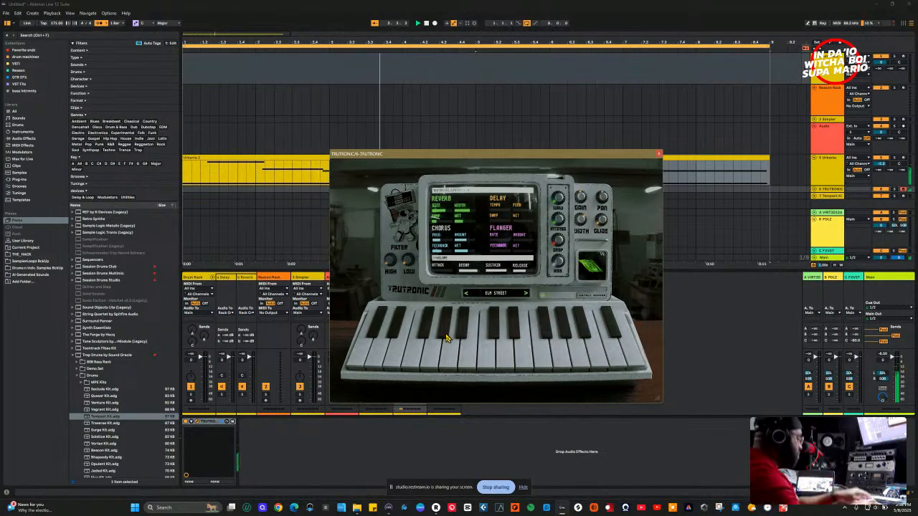
key("ctrl+alt+p")
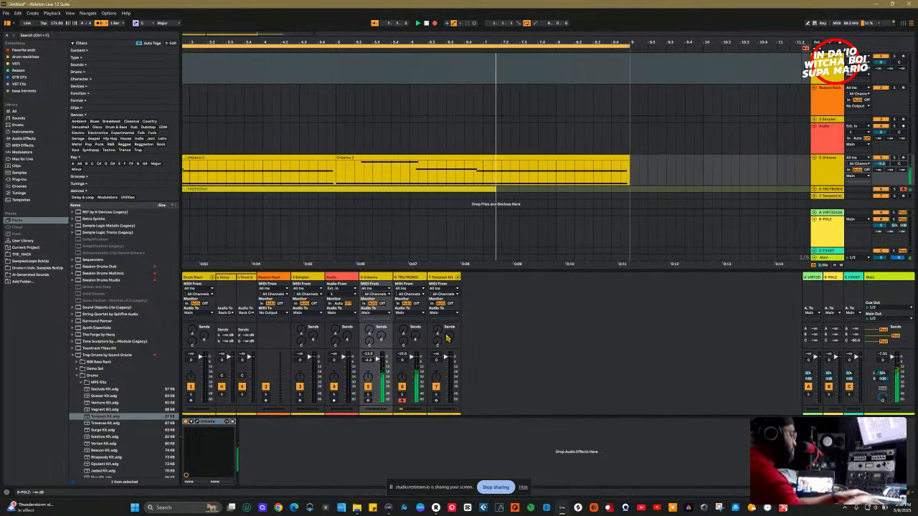
key("ctrl+z")
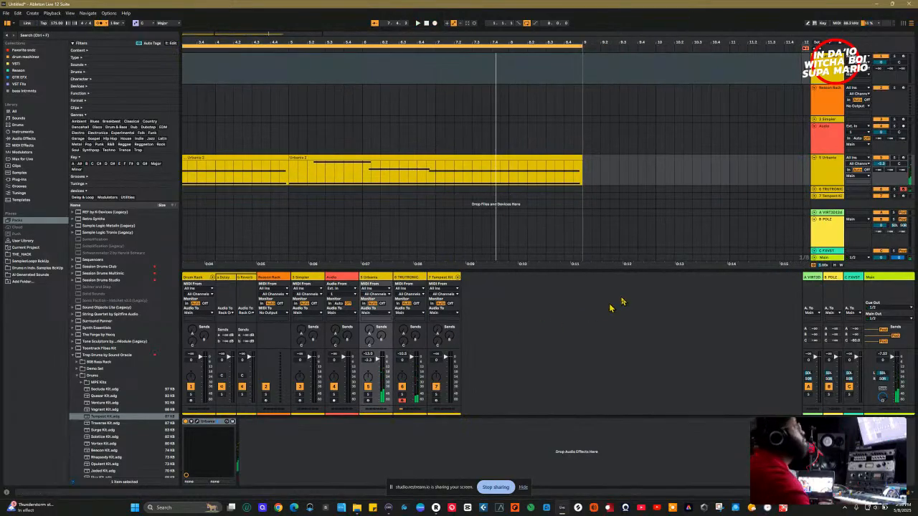
scroll(822, 192, "down", 1)
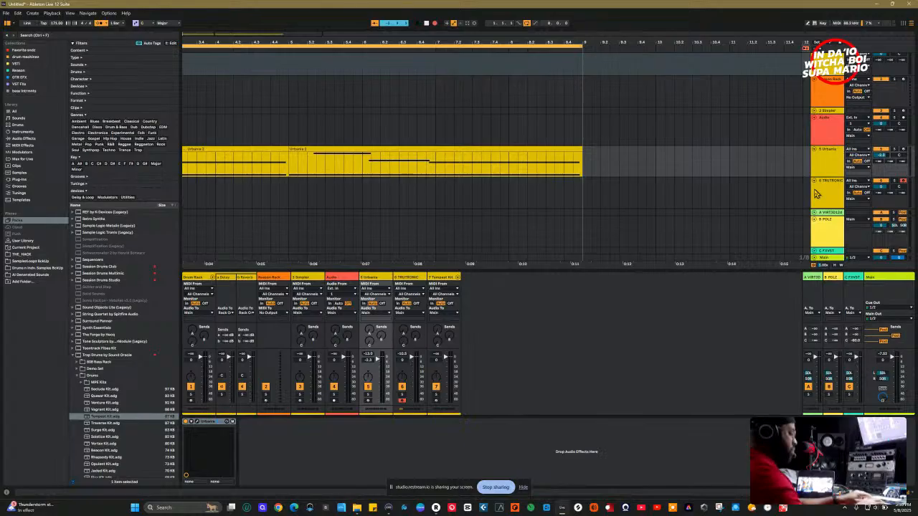
key("space")
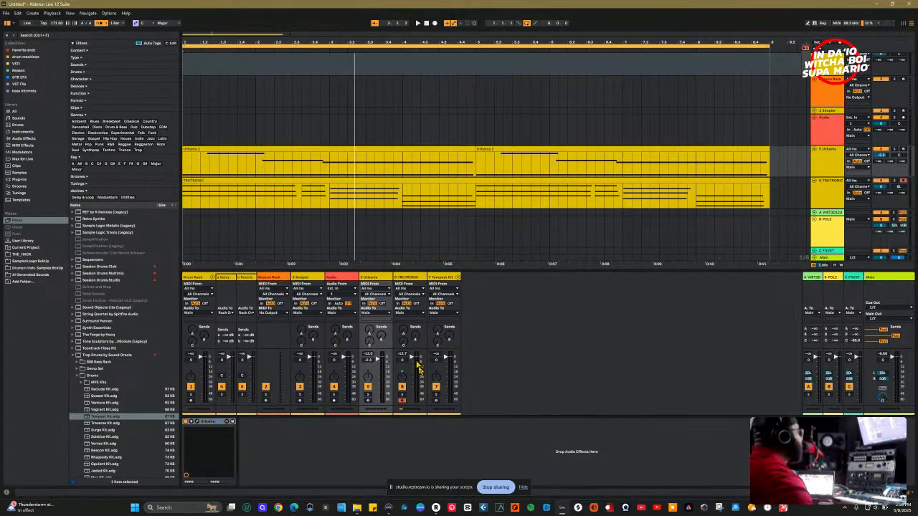
Search the audio effects for "externa" and add External Audio Effect after Utility on the Audio track.
left_click(342, 279)
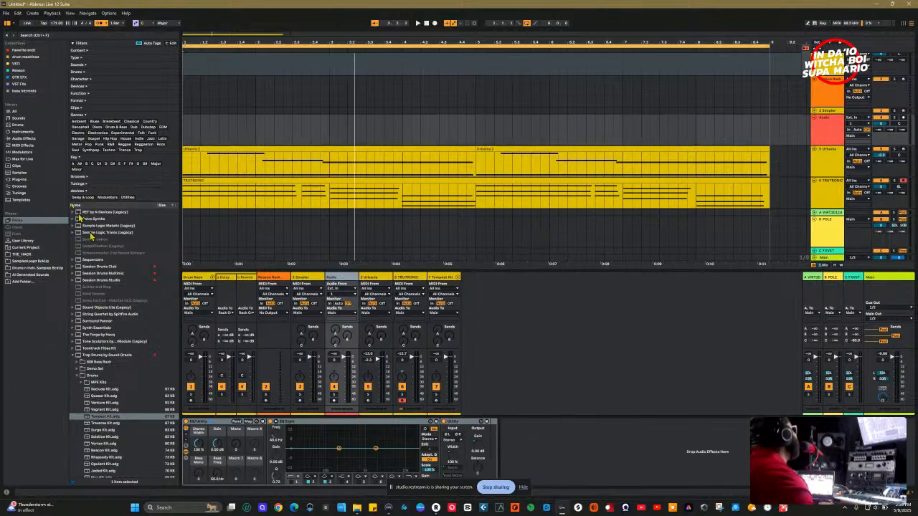
left_click(38, 35)
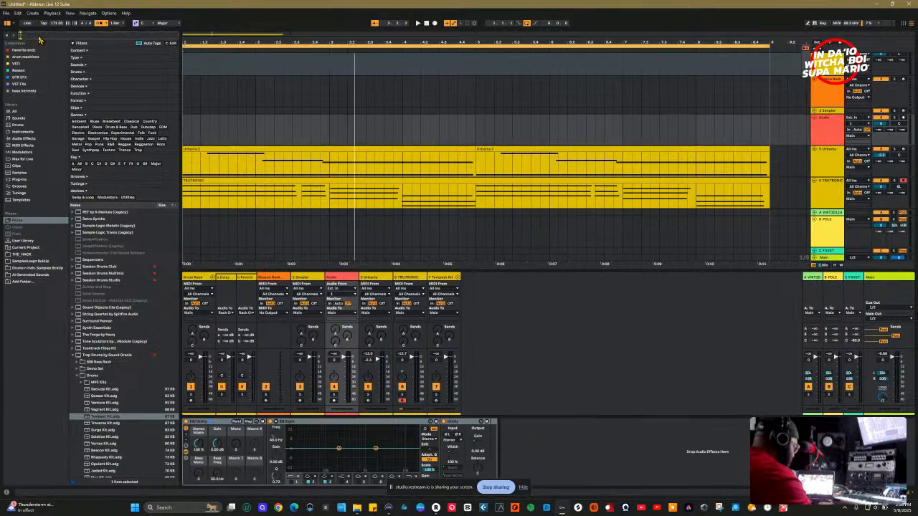
type("externa")
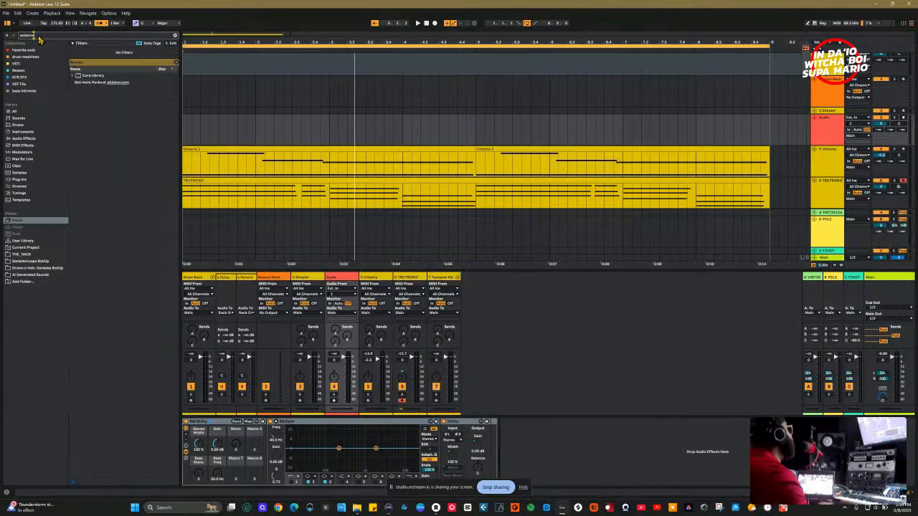
left_click(24, 138)
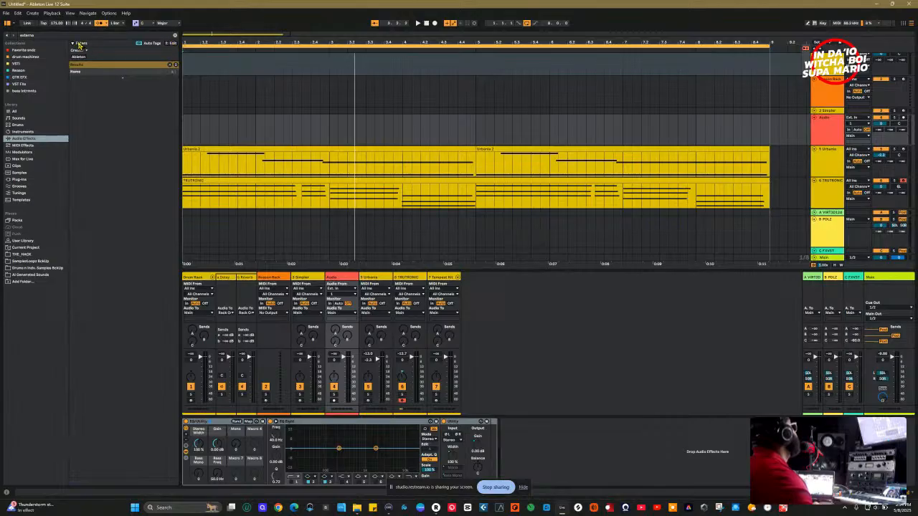
left_click(109, 93)
left_click_drag(418, 304, 541, 444)
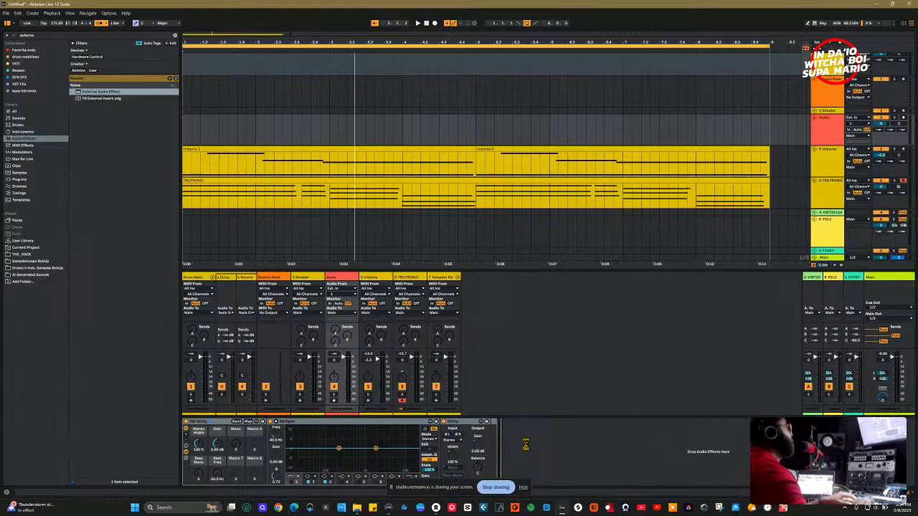
left_click_drag(526, 445, 528, 450)
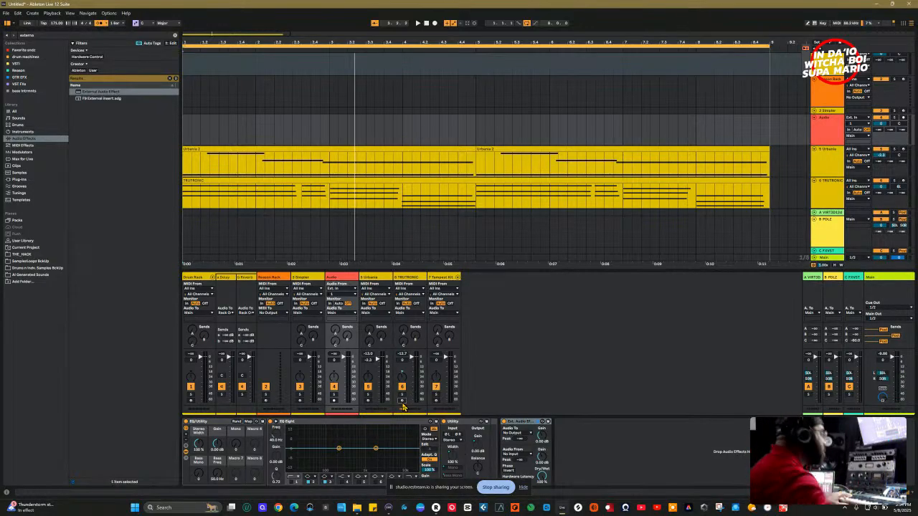
Route the External Audio Effect's Audio To and Audio From to channels 9/10.
left_click(519, 435)
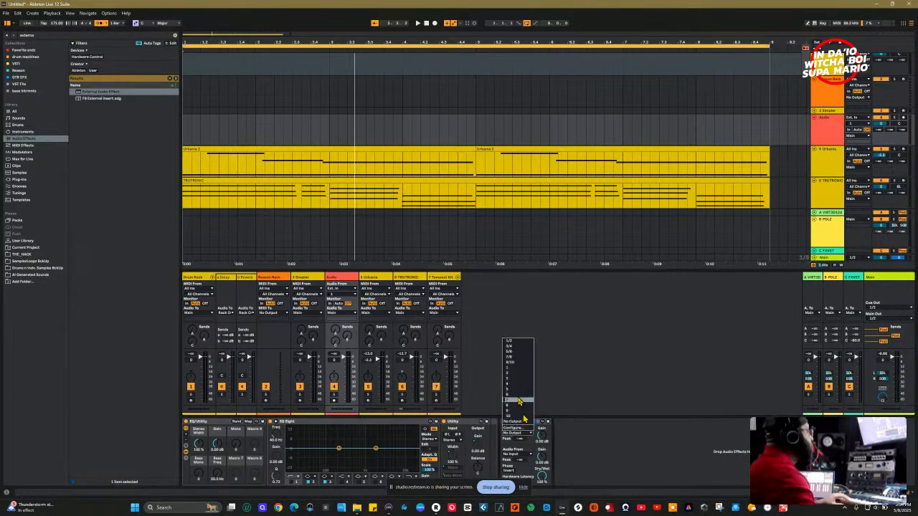
left_click(515, 368)
left_click_drag(462, 492, 693, 484)
left_click(521, 454)
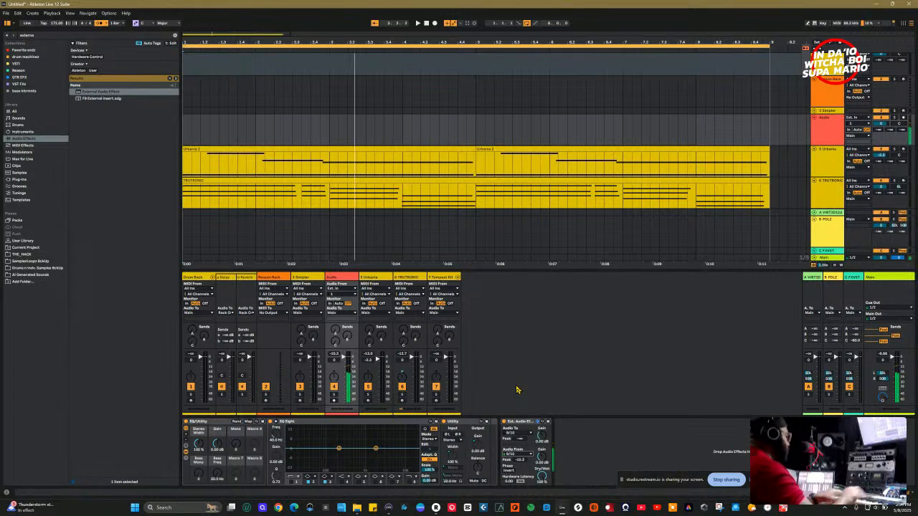
Play back the arrangement, arm the Audio track and record a short audio take from bar 1.
key("space")
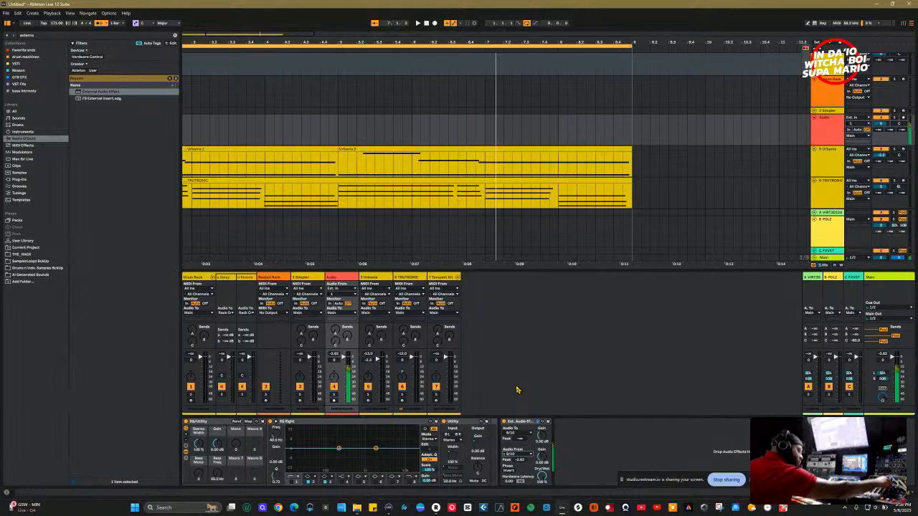
key("space")
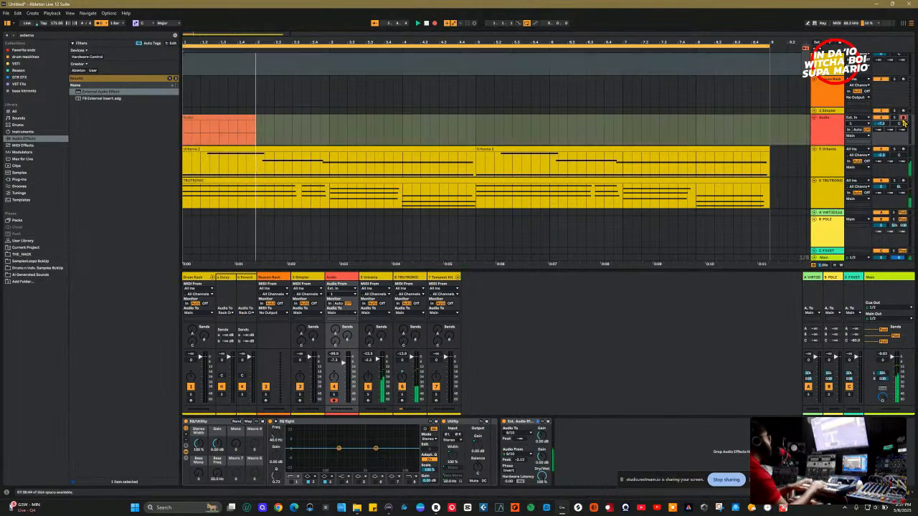
key("space")
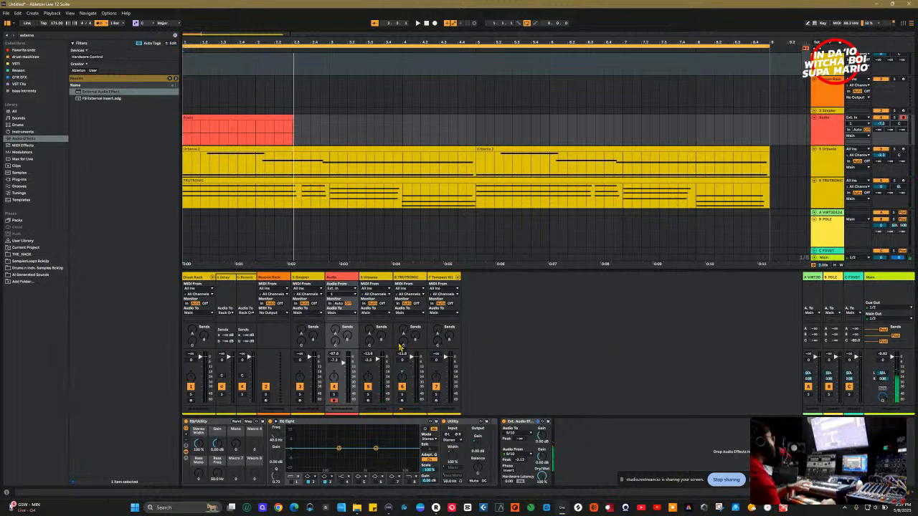
Delete the short take from the Audio track, and set the track's monitoring to In and its input channels to 9/10.
left_click(280, 119)
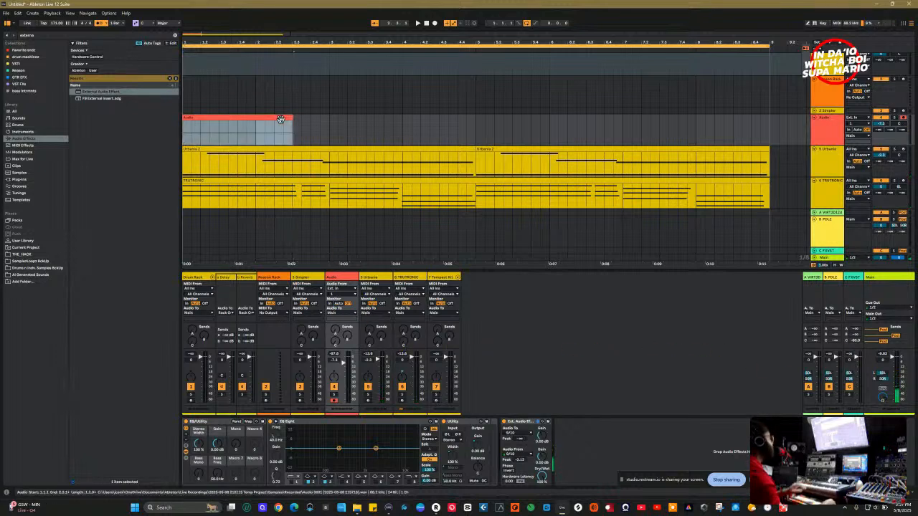
left_click(282, 124)
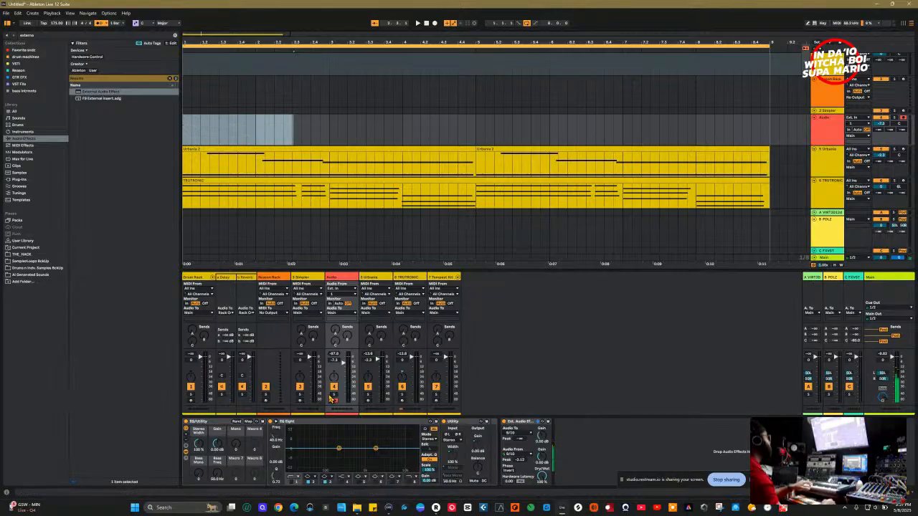
left_click(330, 304)
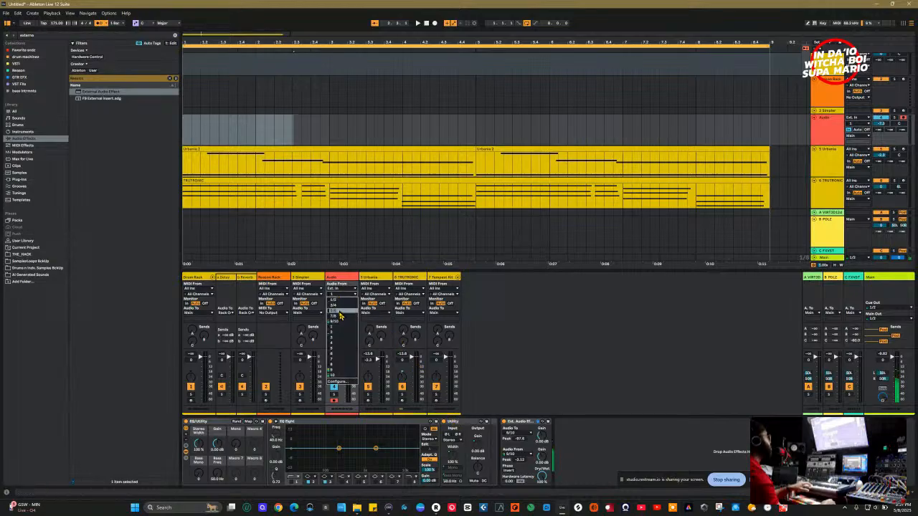
left_click(355, 297)
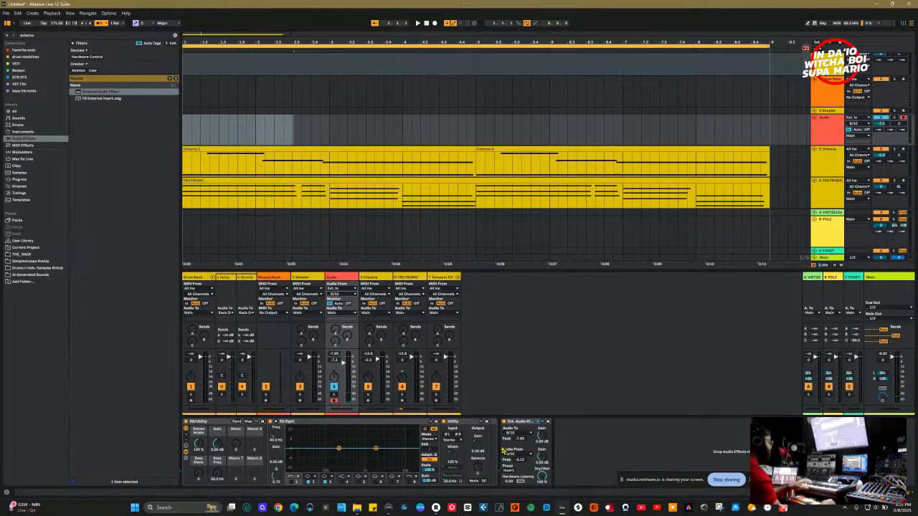
Record a new take on the Audio track from bar 1 to bar 17 and start playing it back from the beginning.
key("F9")
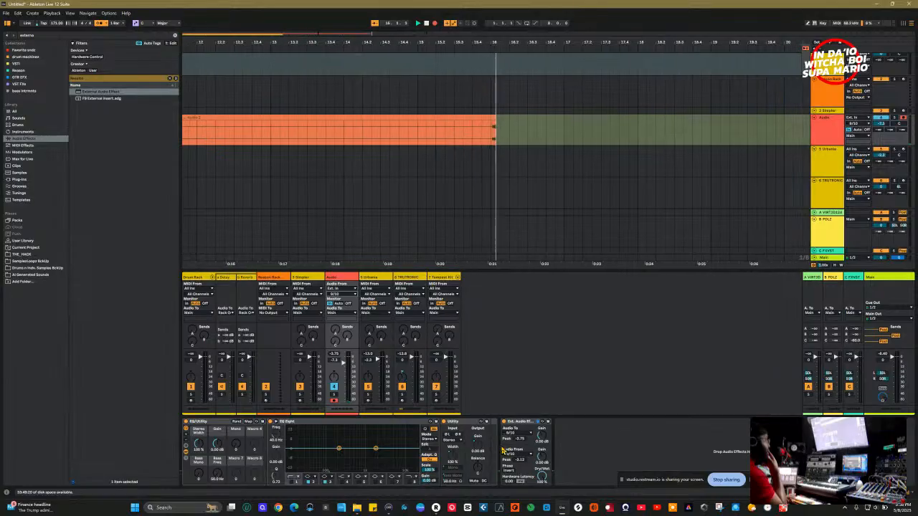
key("space")
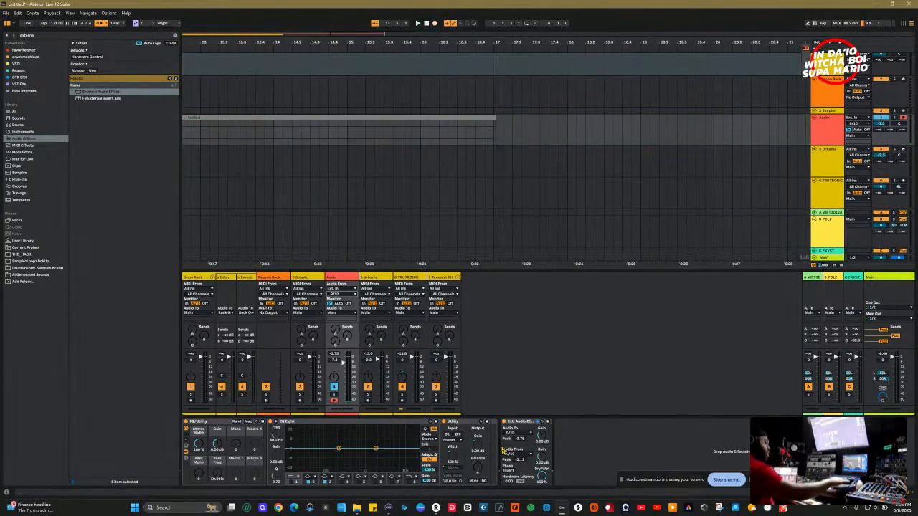
key("space")
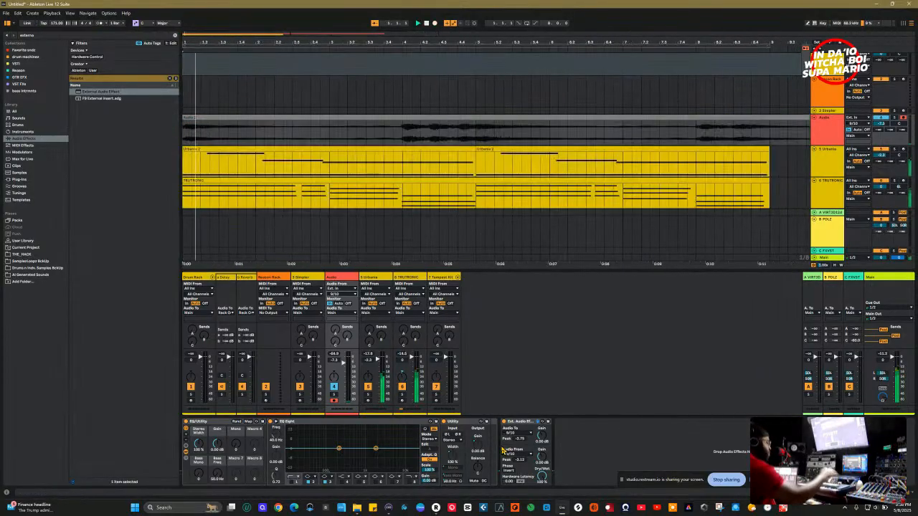
key("ctrl+l")
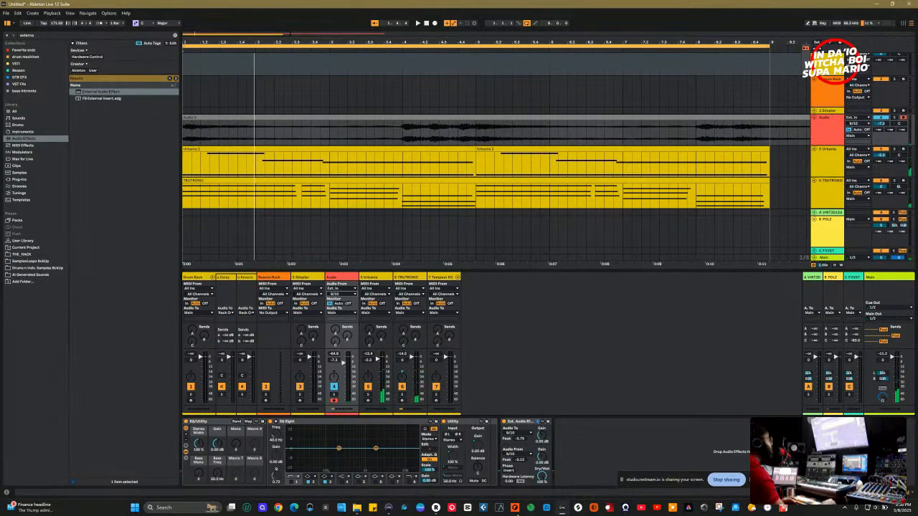
Set the Audio track's monitoring to Auto, solo the track and play back the recorded take.
left_click(338, 303)
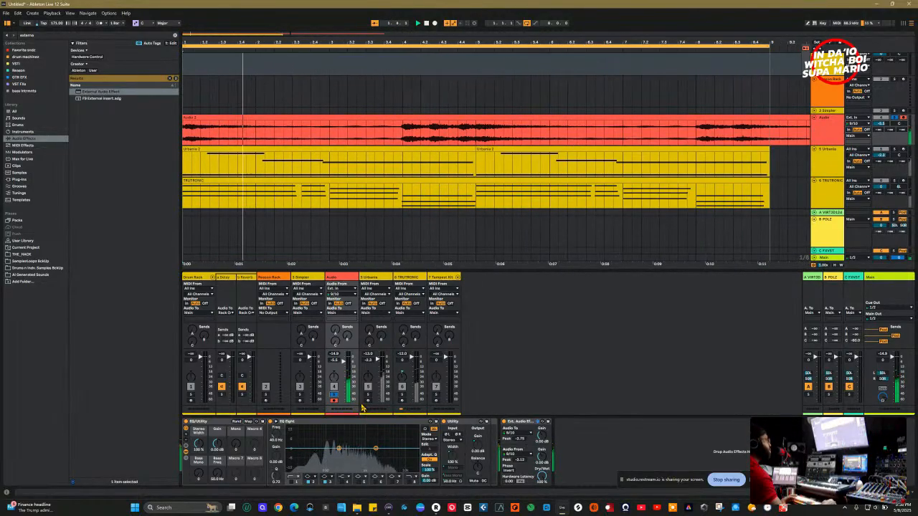
key("space")
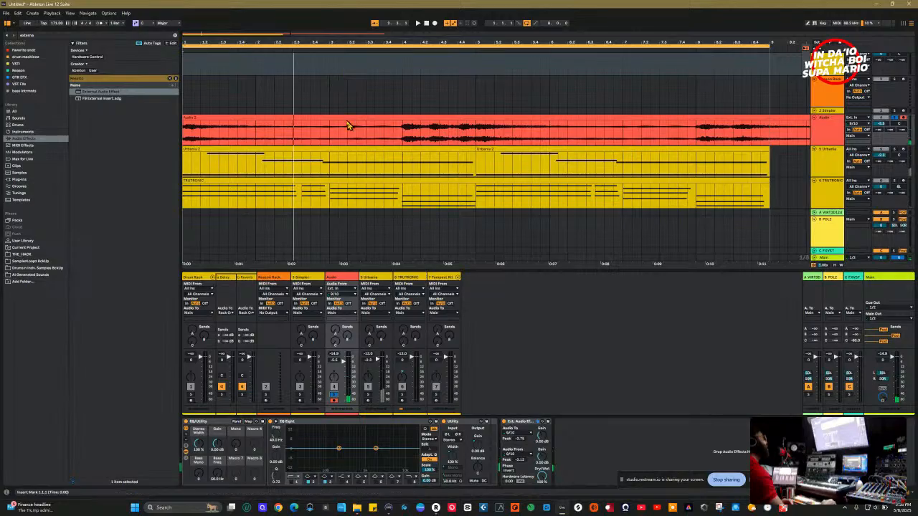
Delete the long take from the Audio track and turn off the track's solo.
left_click(344, 118)
key("Delete")
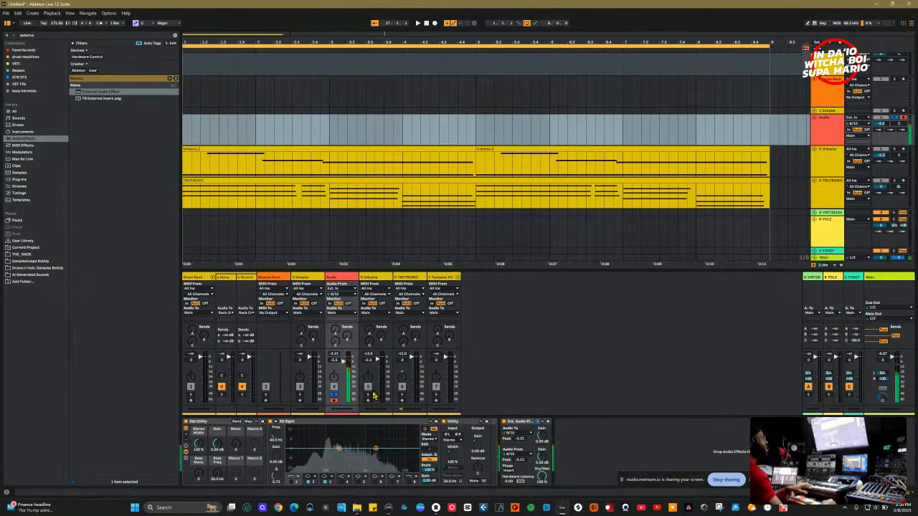
left_click(334, 399)
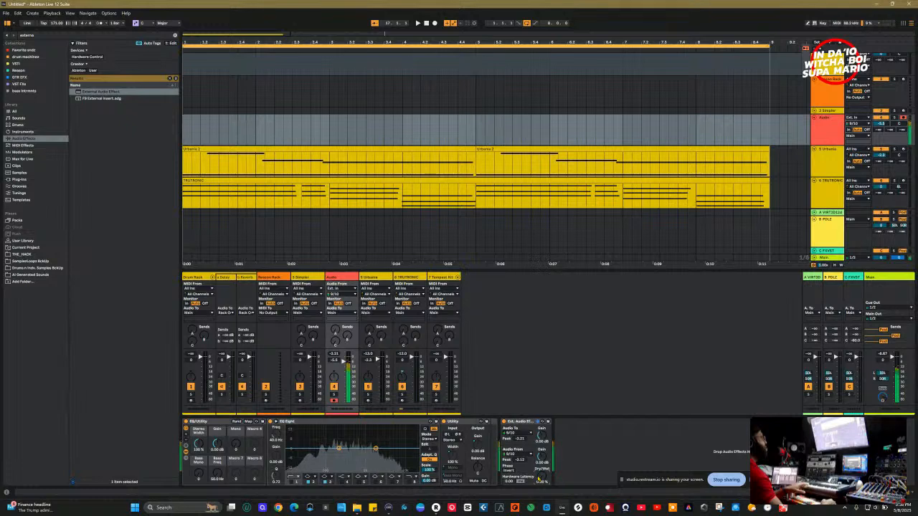
Check the MOTU 828's input monitoring in CueMix 5, and check the Audio track's available input sources in Ableton Live.
left_click(388, 506)
left_click(281, 145)
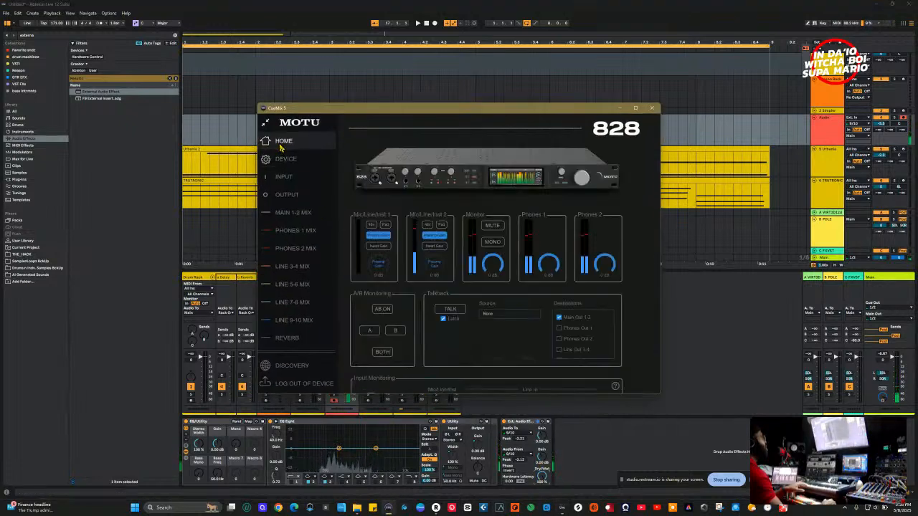
scroll(369, 208, "down", 3)
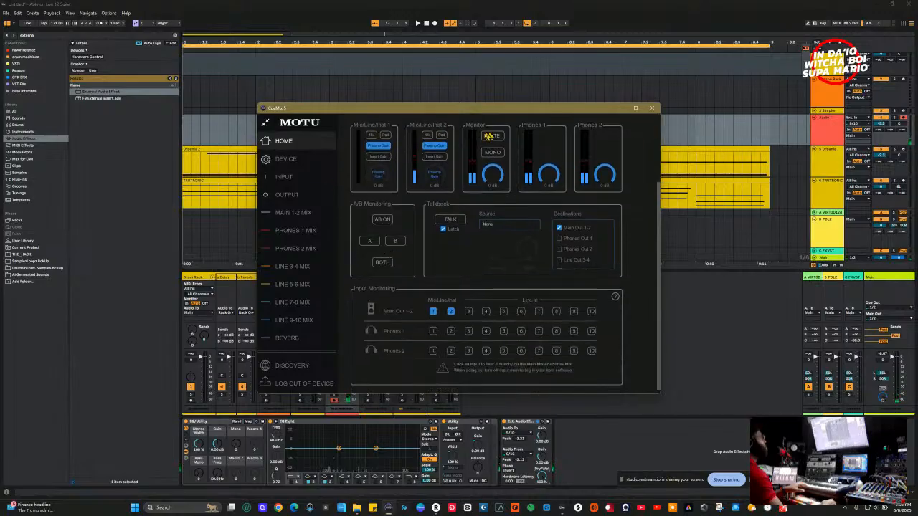
left_click(652, 108)
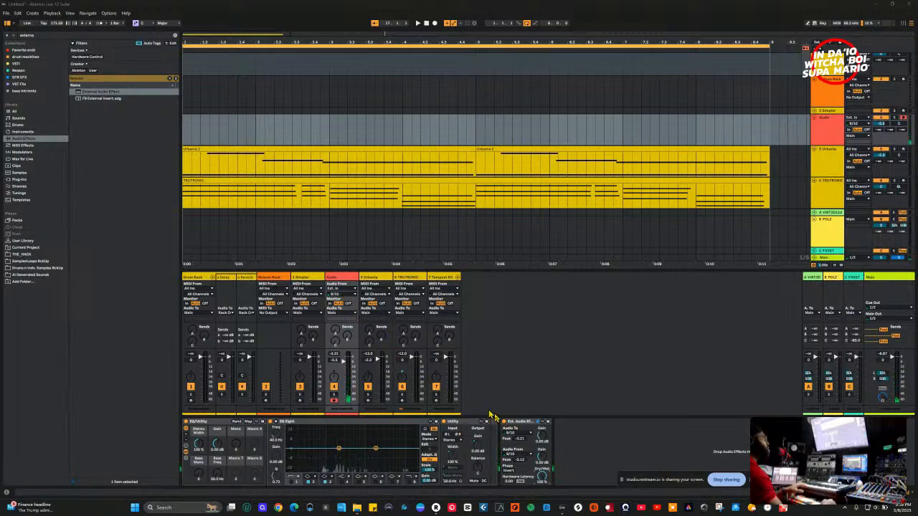
left_click(337, 289)
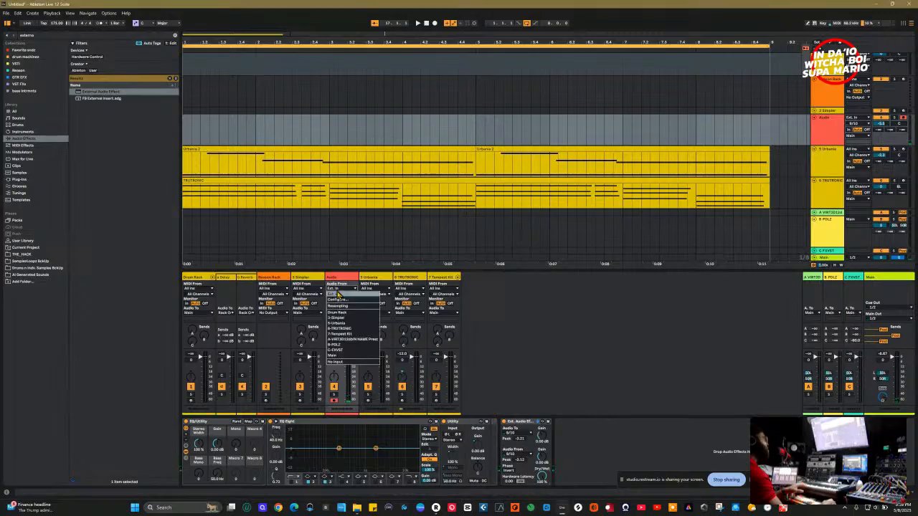
left_click(531, 310)
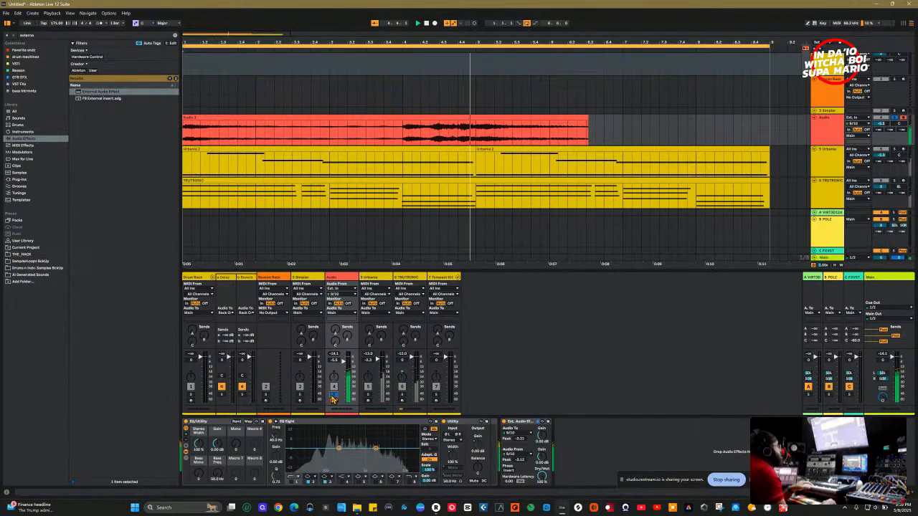
Stop playback and delete the recorded clip from the Audio track.
key("space")
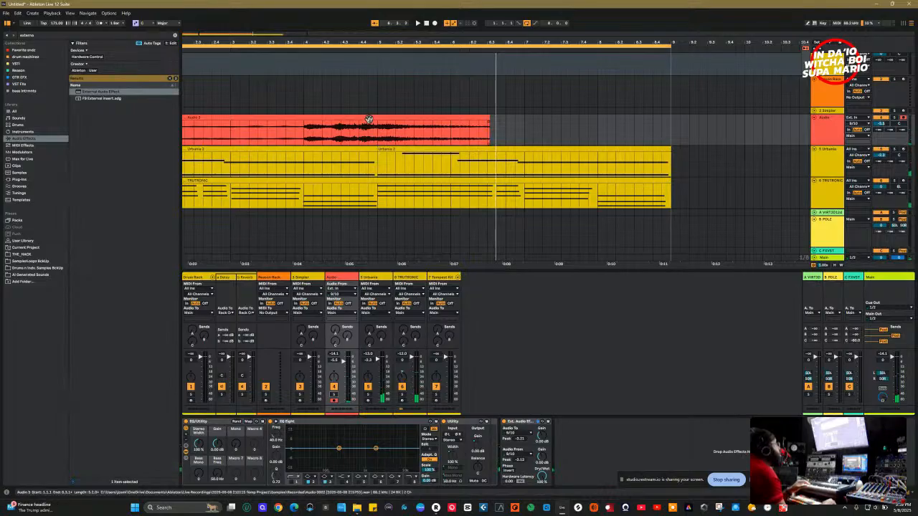
left_click(369, 125)
key("Delete")
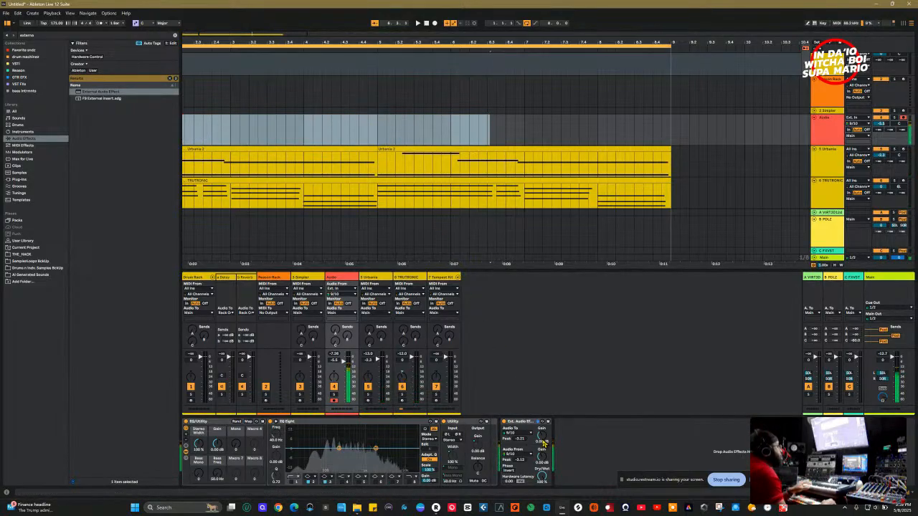
Remove the External Audio Effect device from the Audio track's device chain.
left_click(510, 428)
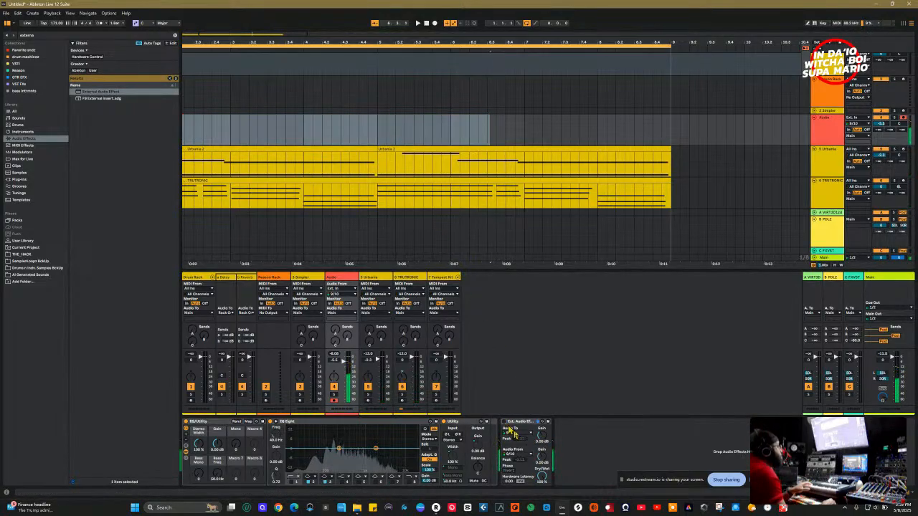
right_click(520, 429)
left_click(515, 422)
right_click(514, 422)
left_click(526, 339)
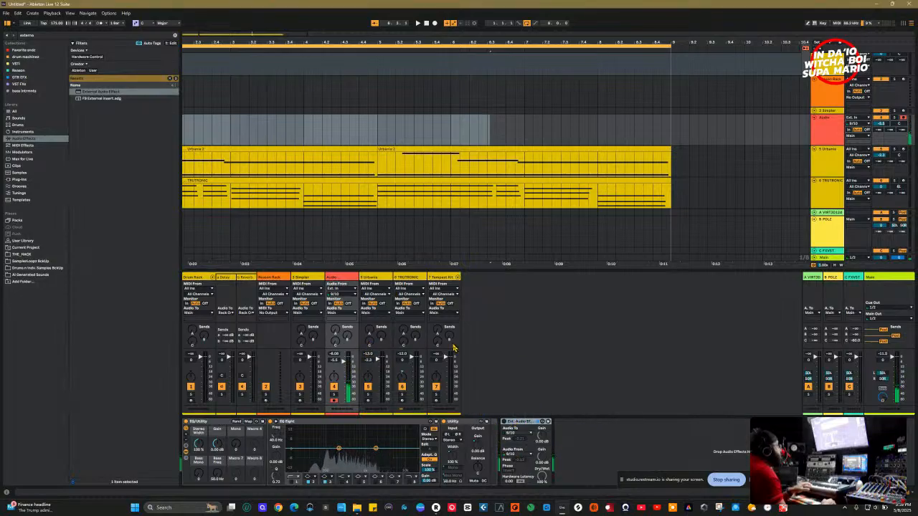
key("Delete")
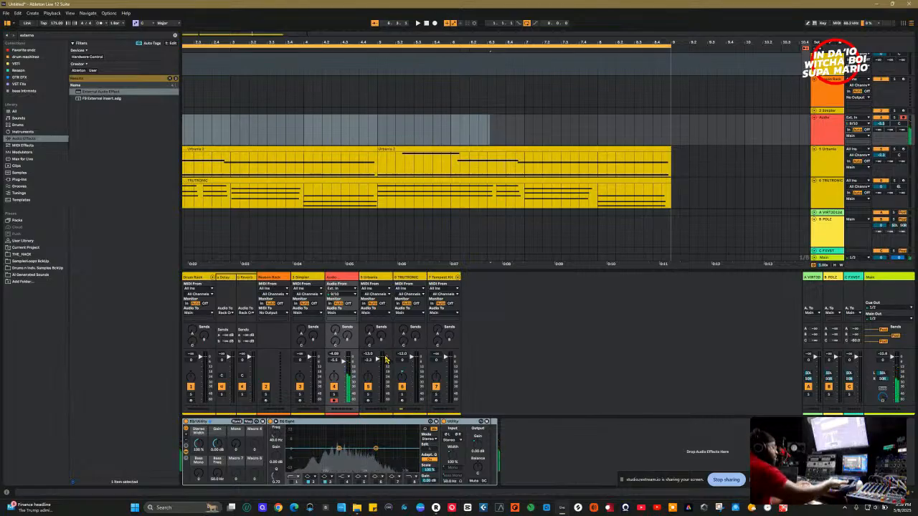
Try recording takes of the external input on the Audio track from the song start, discarding the unwanted takes.
key("Home")
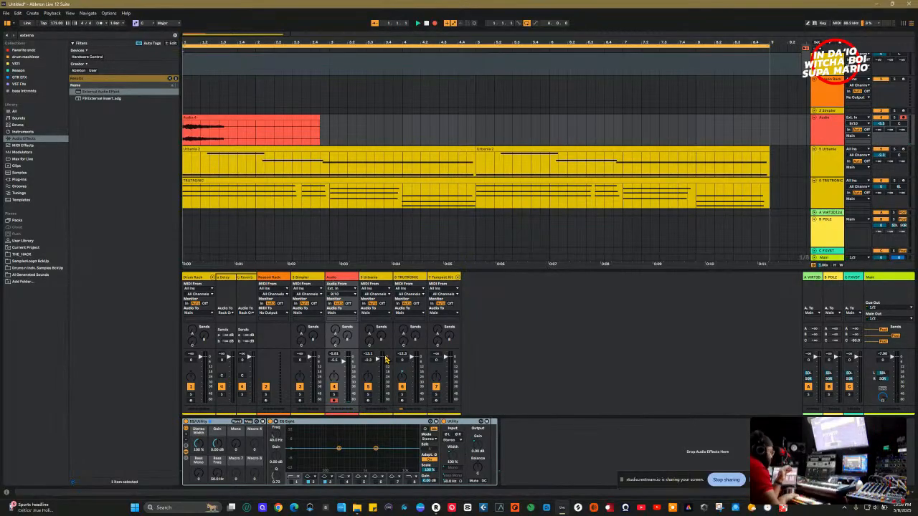
key("ctrl+z")
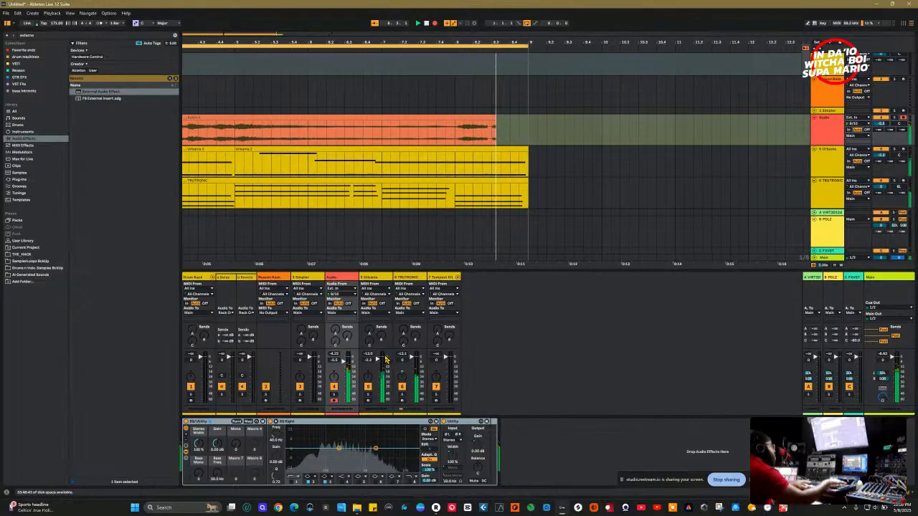
key("space")
key("space")
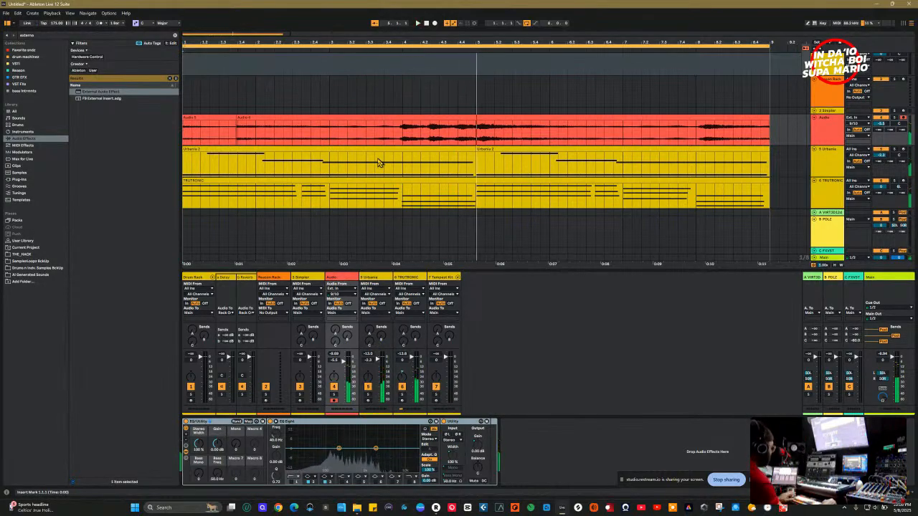
key("Delete")
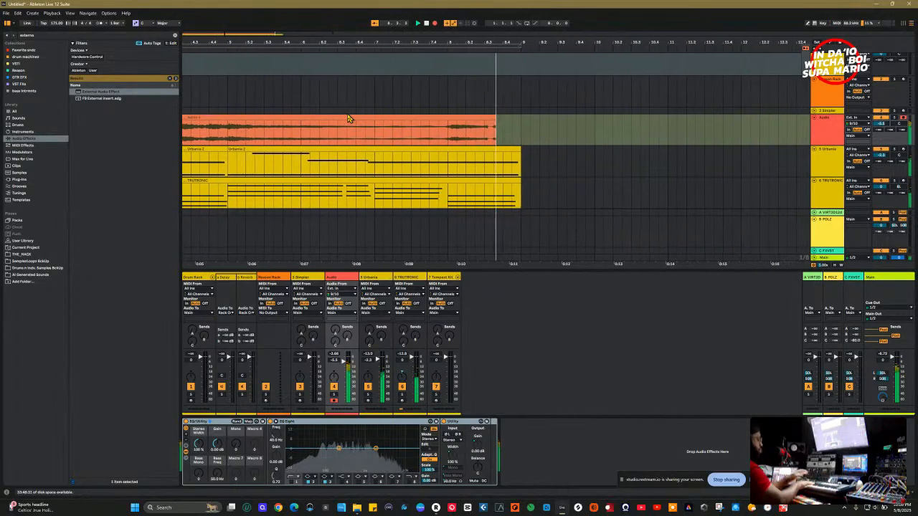
Trim the recorded clip on the Audio track to end at bar 9 and loop its eight-bar length.
key("space")
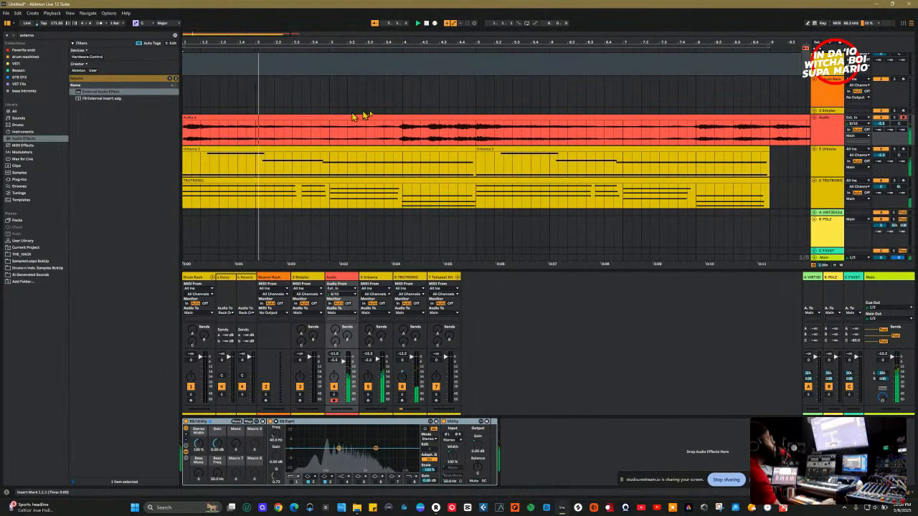
left_click_drag(693, 41, 692, 29)
left_click_drag(311, 116, 295, 122)
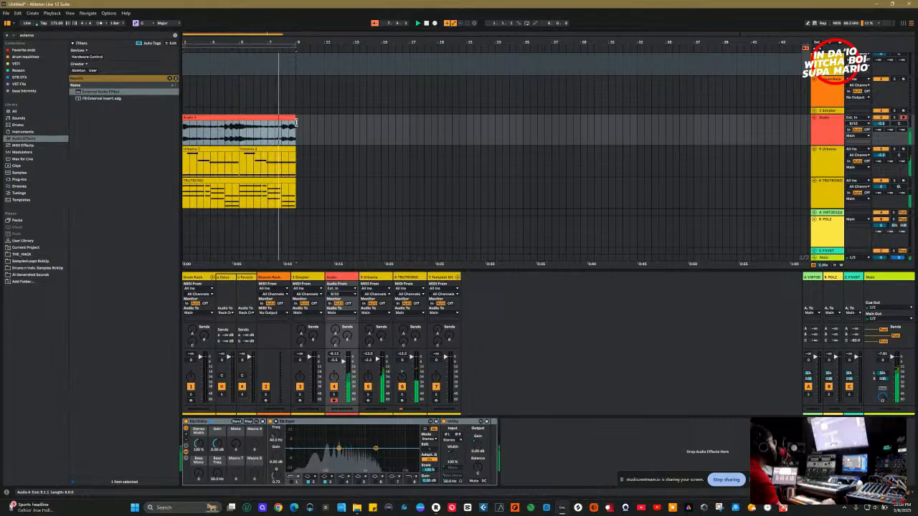
key("ctrl+l")
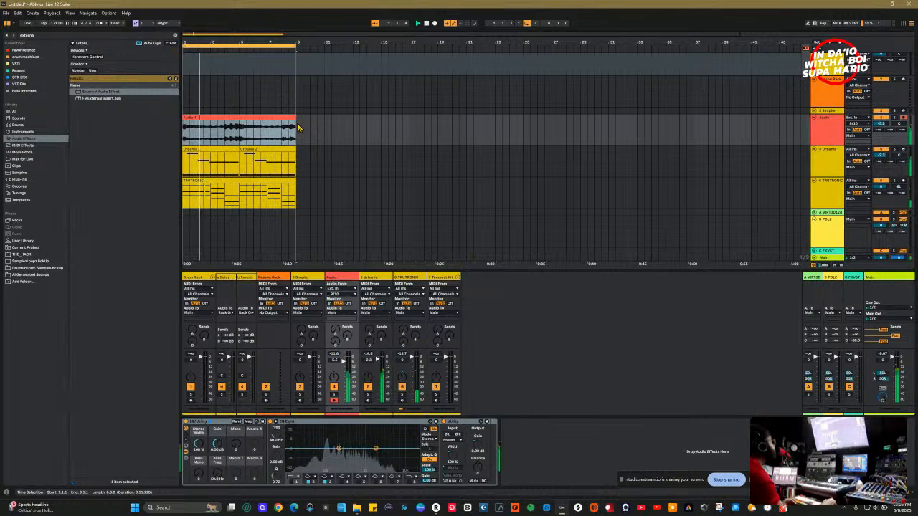
Delete the trimmed clip on the Audio track, then record another take and discard it as well.
left_click(273, 125)
left_click(276, 117)
key("Delete")
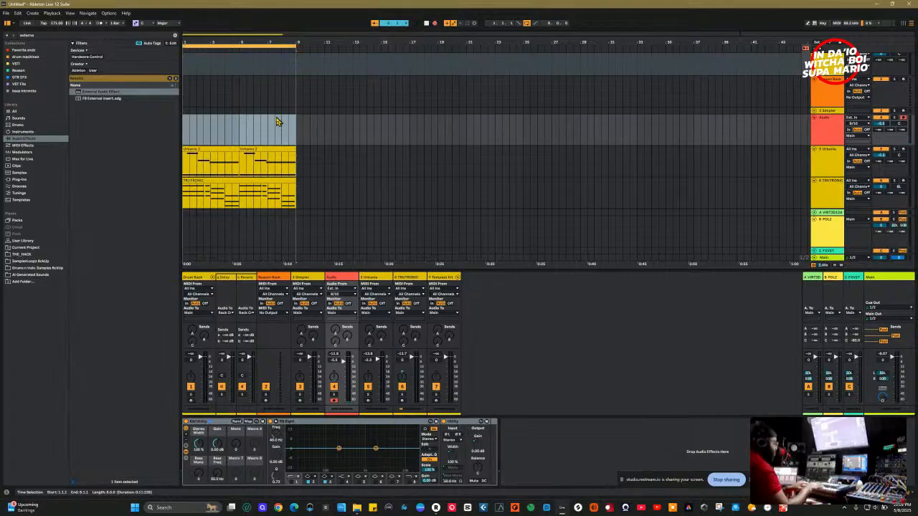
key("space")
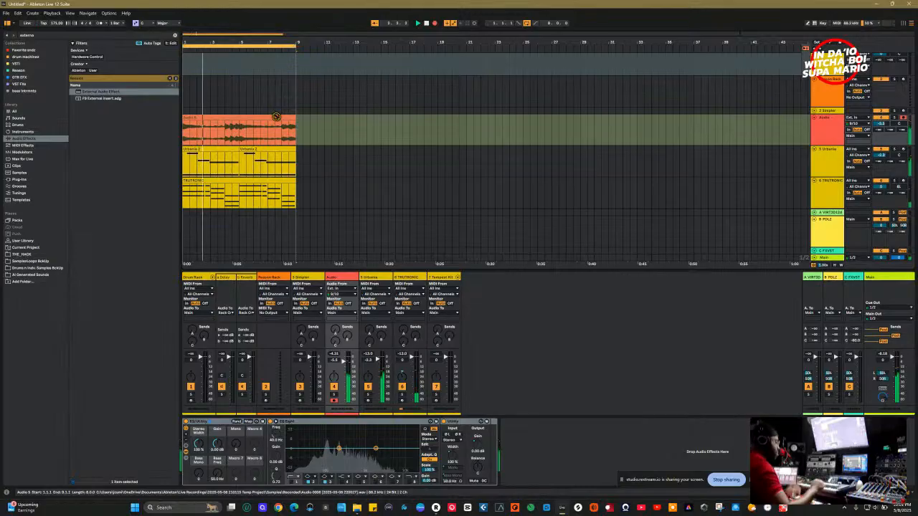
key("space")
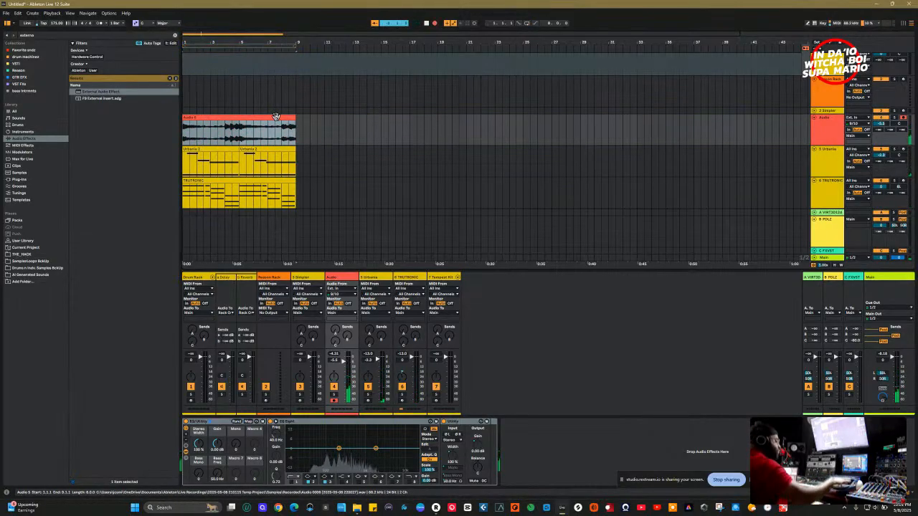
key("Delete")
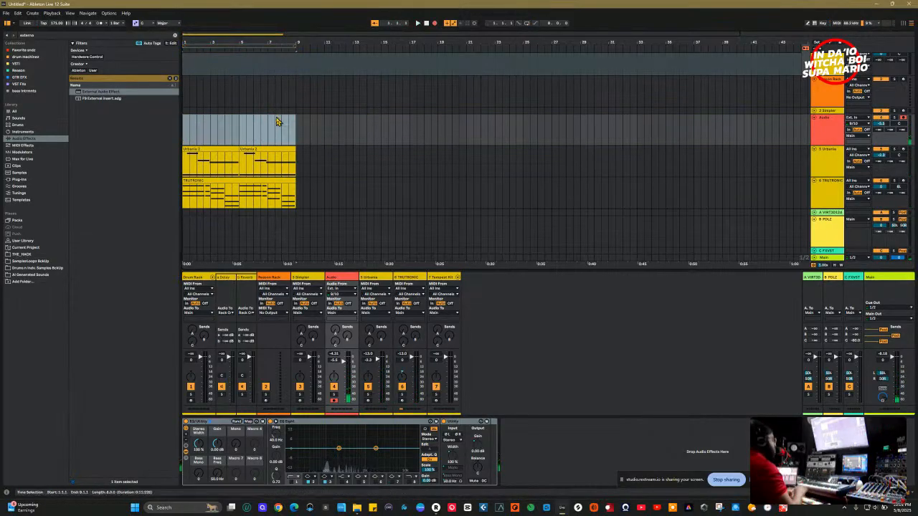
Record a new take on the Audio track from the song start and trim the clip to end at bar 9.
key("Home")
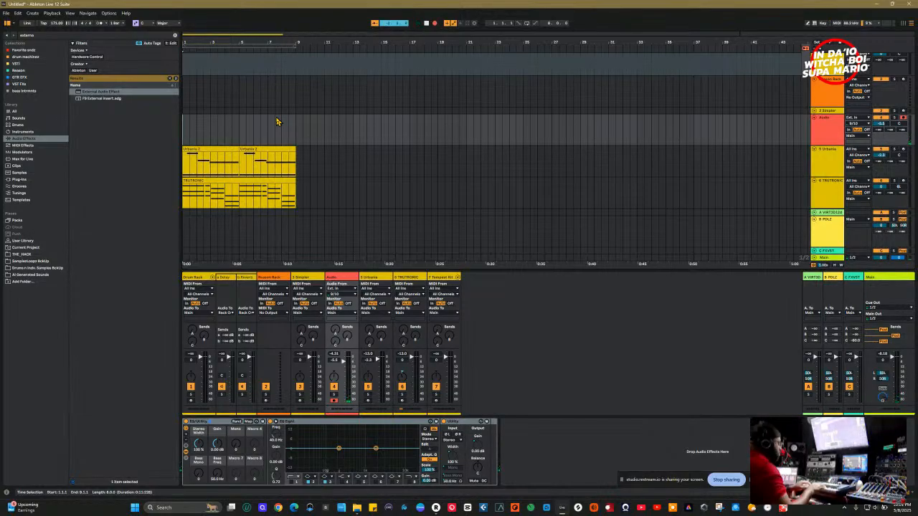
key("F9")
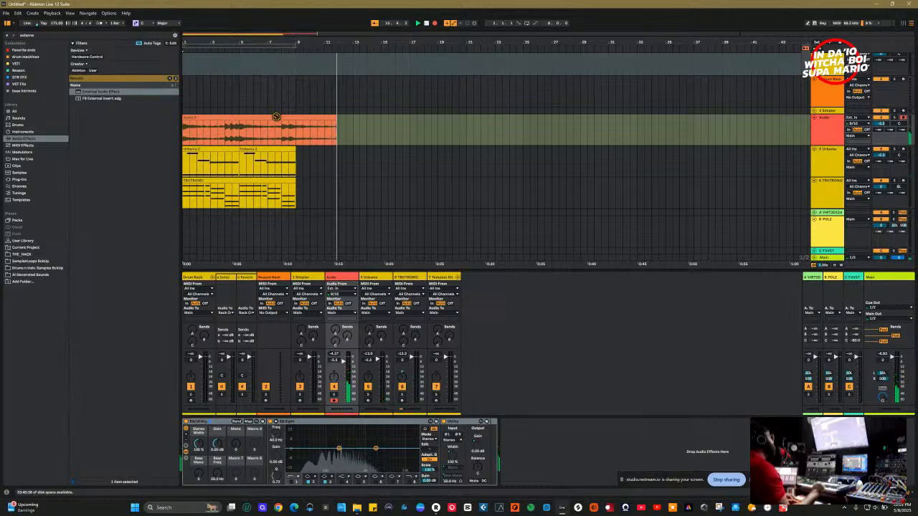
key("space")
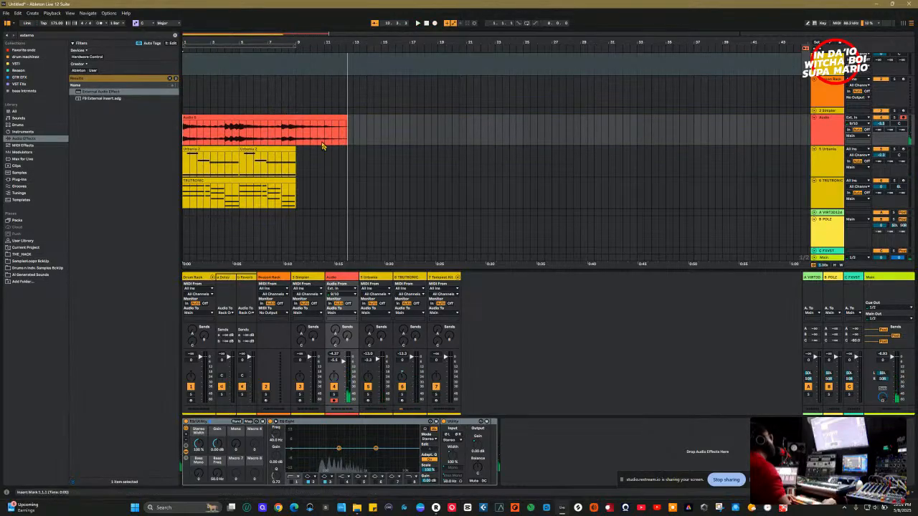
left_click_drag(346, 133, 295, 143)
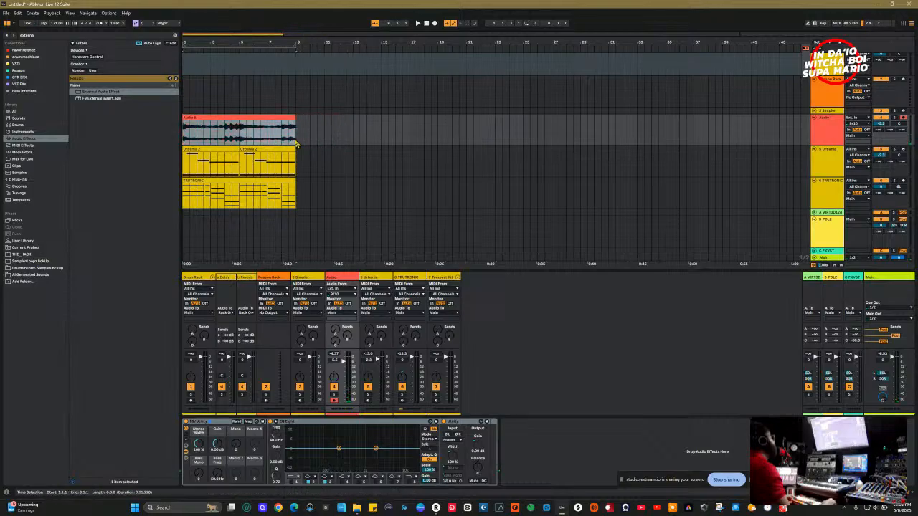
left_click(290, 45)
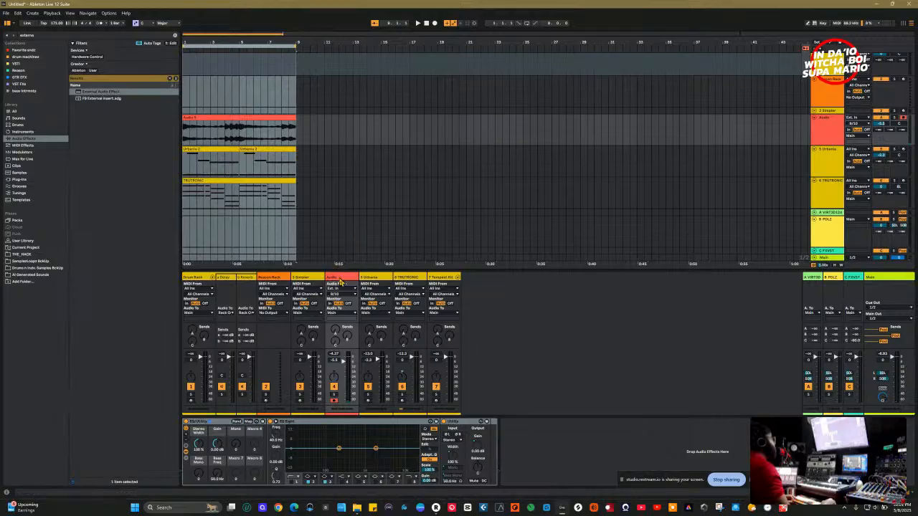
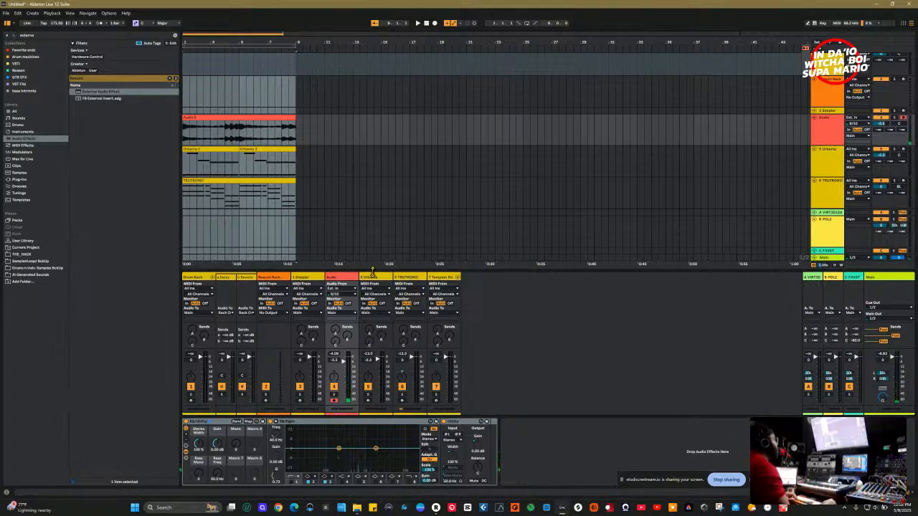
Insert a new audio track after the Tempest Kit track.
right_click(347, 277)
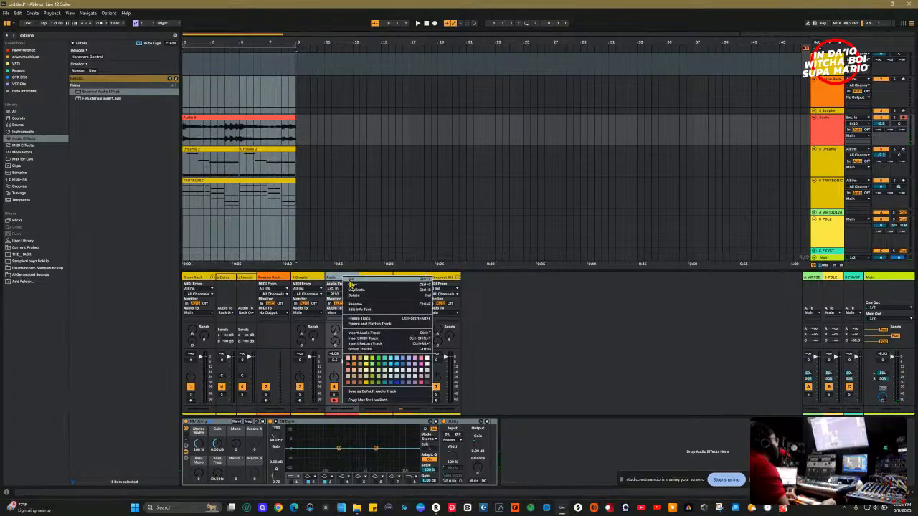
left_click(514, 311)
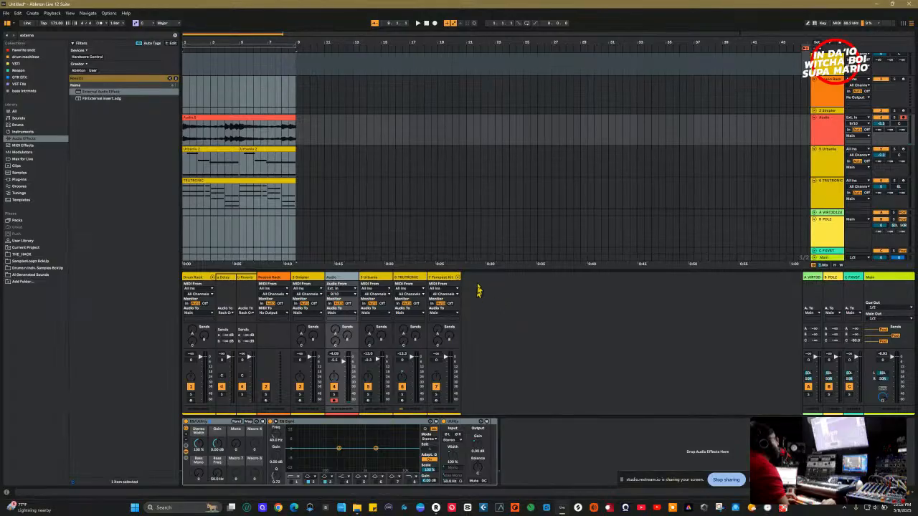
scroll(283, 194, "down", 1)
right_click(288, 194)
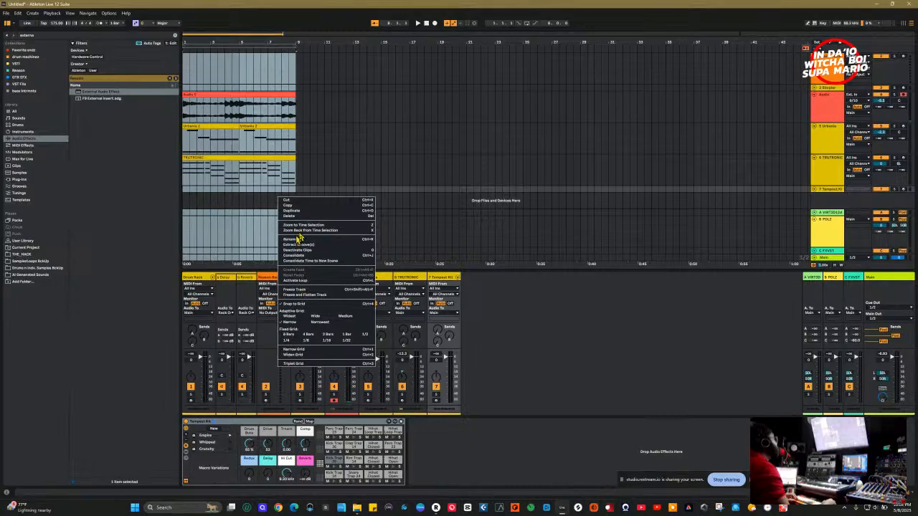
right_click(862, 197)
left_click(863, 206)
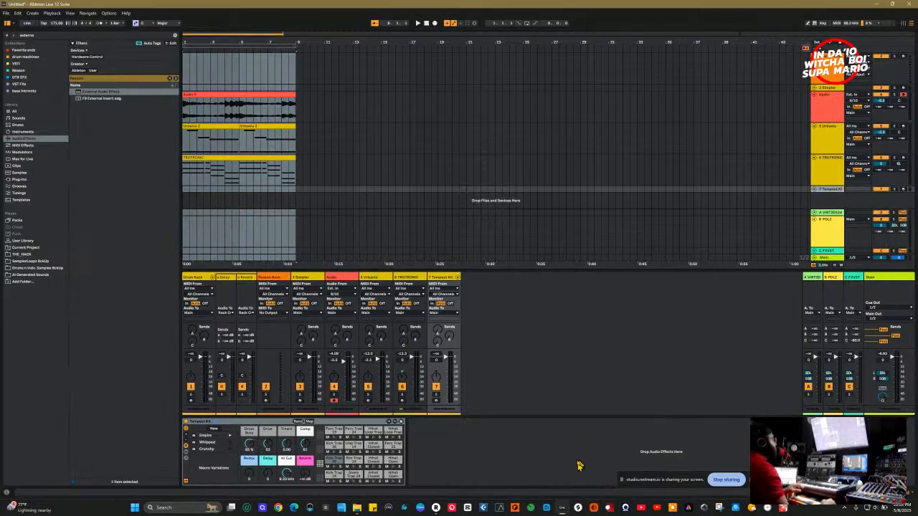
key("ctrl+t")
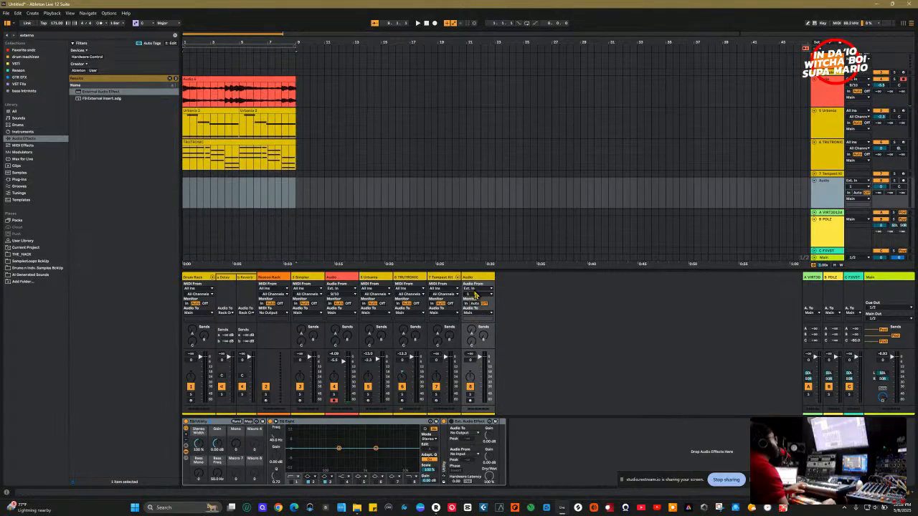
Set the new audio track's external input to 9/10, arm it with monitoring set to In, and audition it with the arrangement.
left_click(474, 294)
left_click(473, 327)
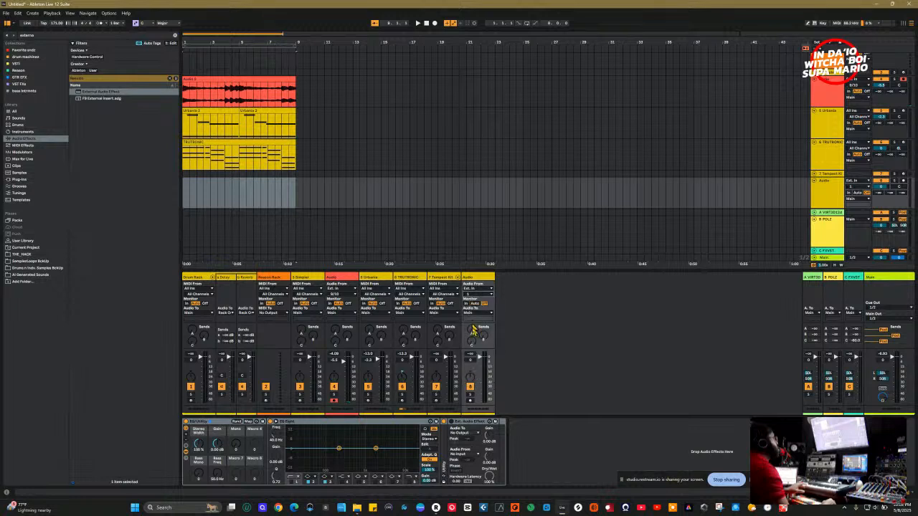
left_click(471, 403)
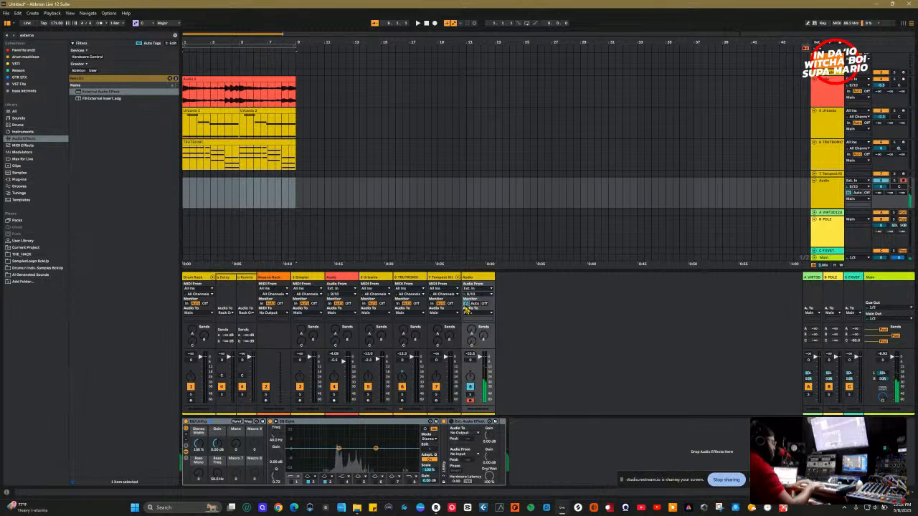
key("space")
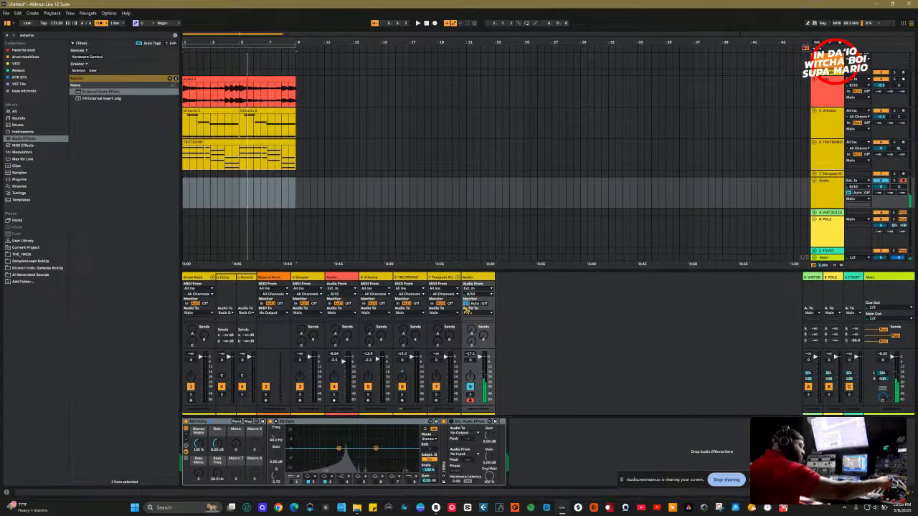
Audition the external input on the armed Audio track against the playing arrangement.
key("space")
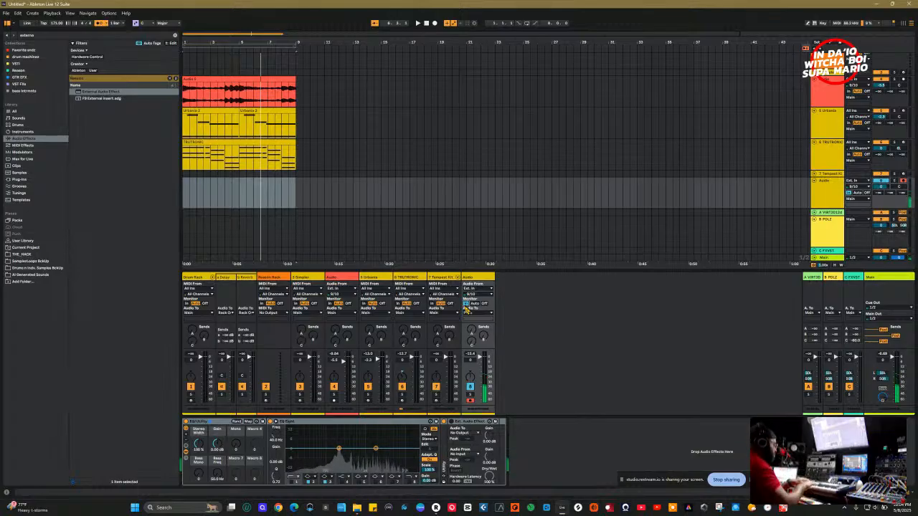
key("space")
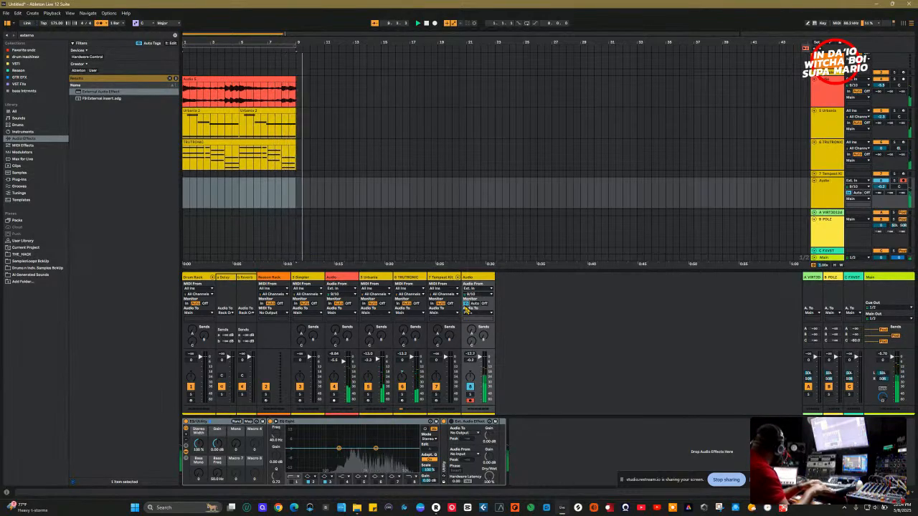
key("space")
key("space")
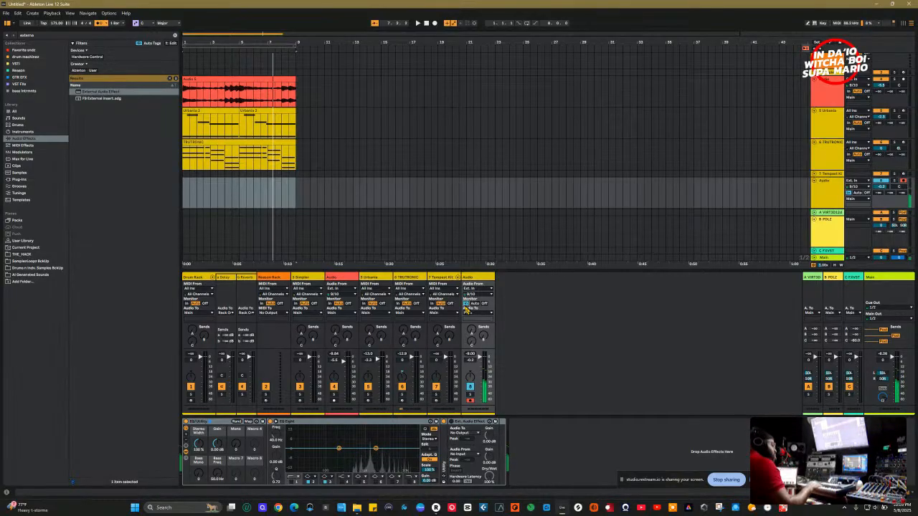
key("space")
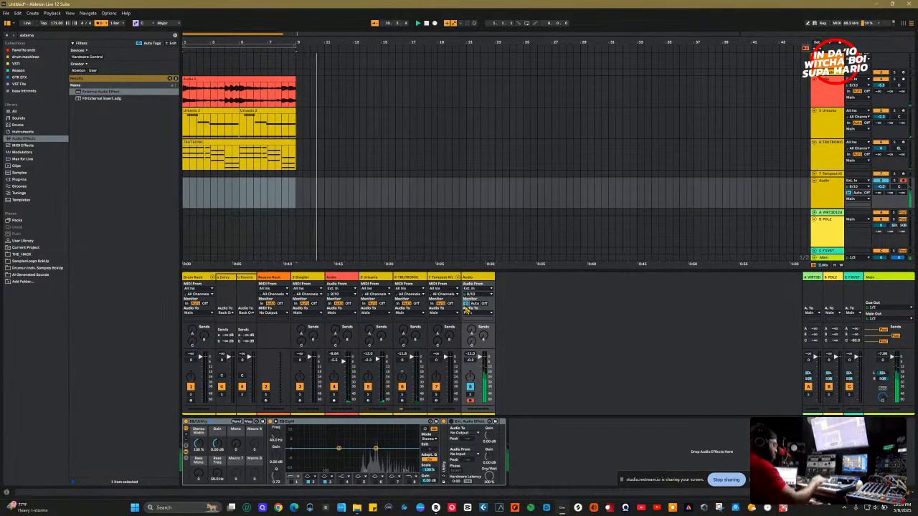
key("space")
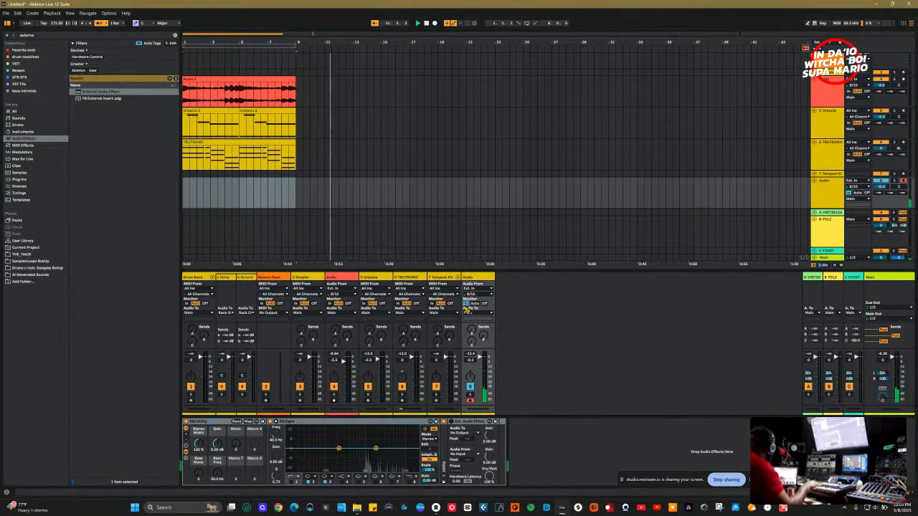
Loop the selected bars 1 to 9 and play the arrangement from the song start.
key("ctrl+l")
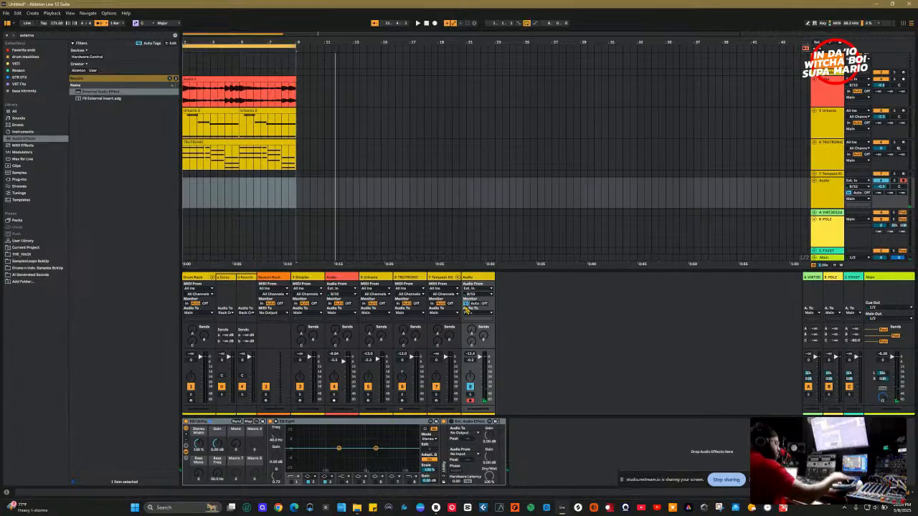
key("space")
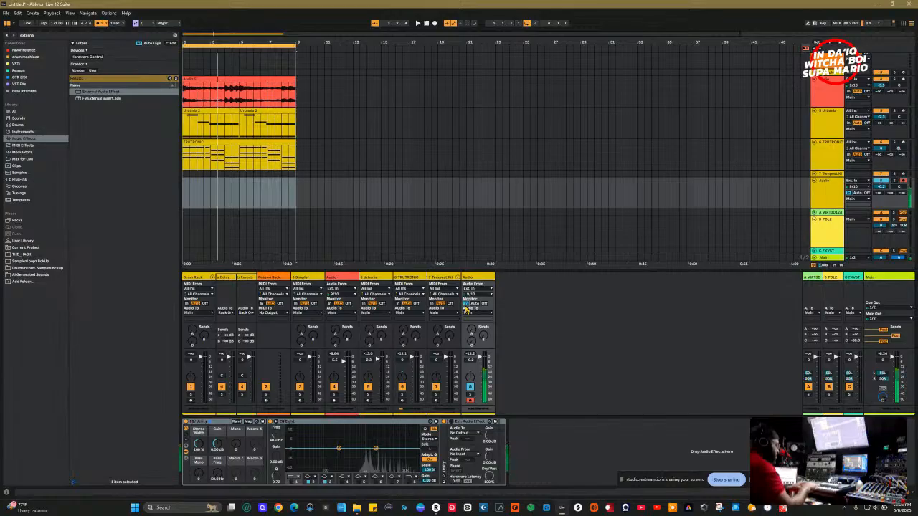
key("Home")
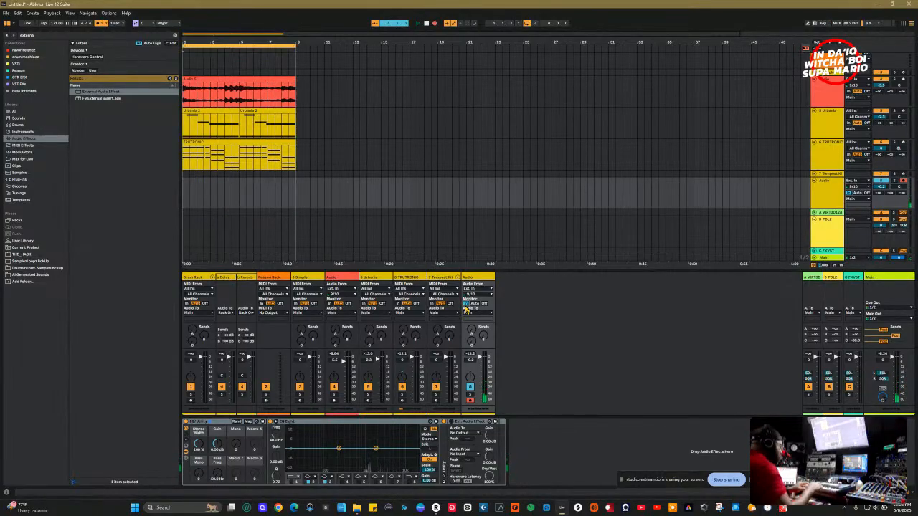
key("space")
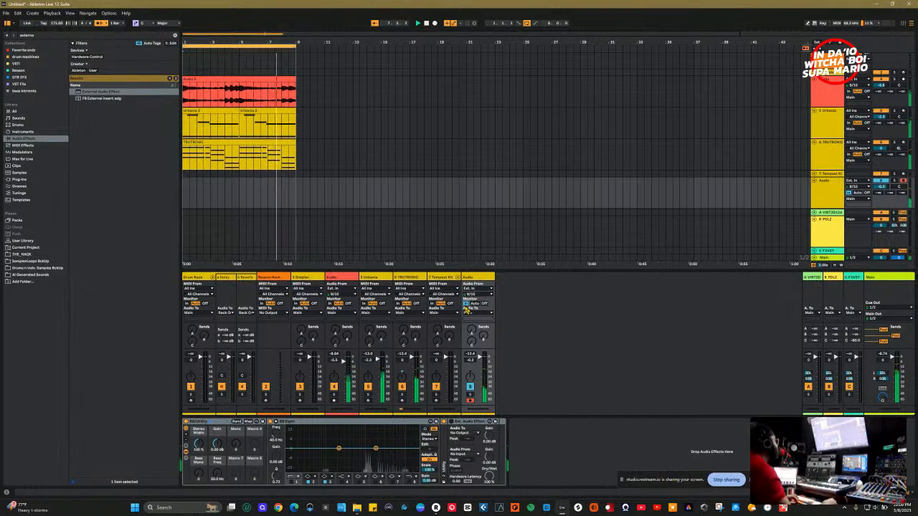
Record two takes from the song start on the armed Audio track and undo each one.
key("F9")
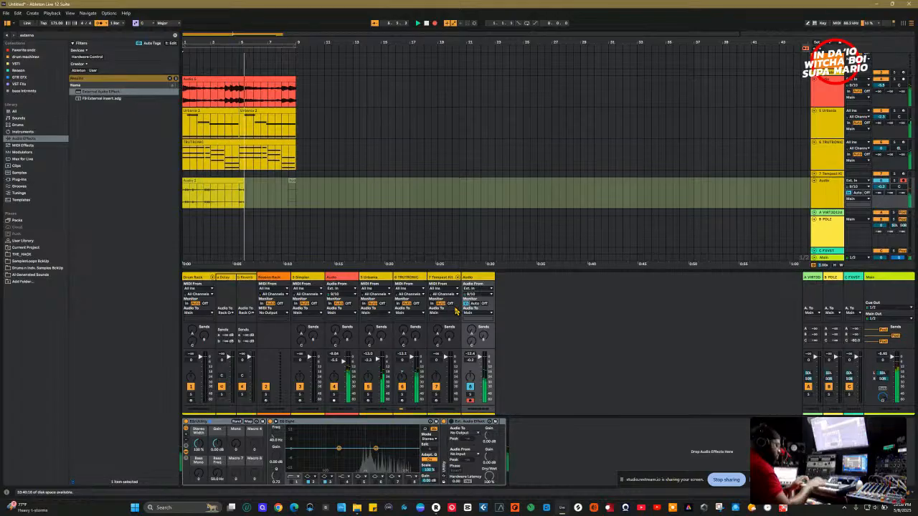
key("space")
key("ctrl+z")
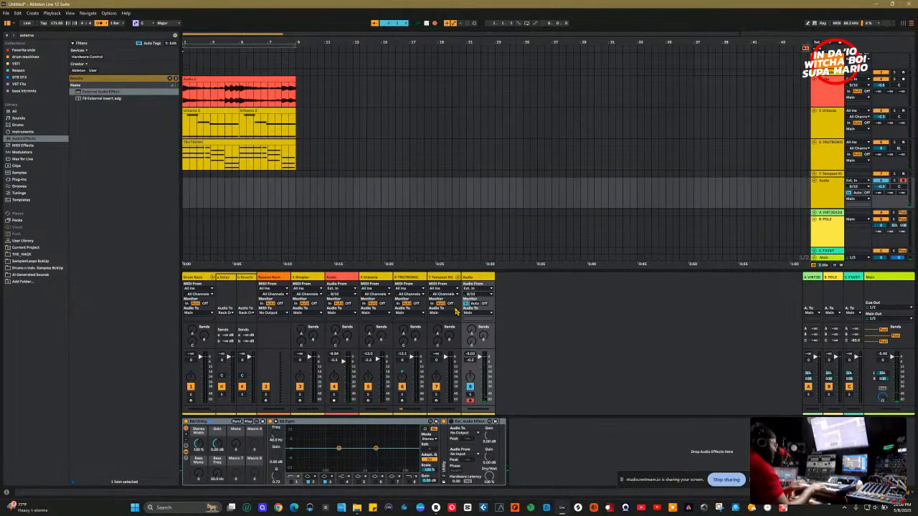
key("F9")
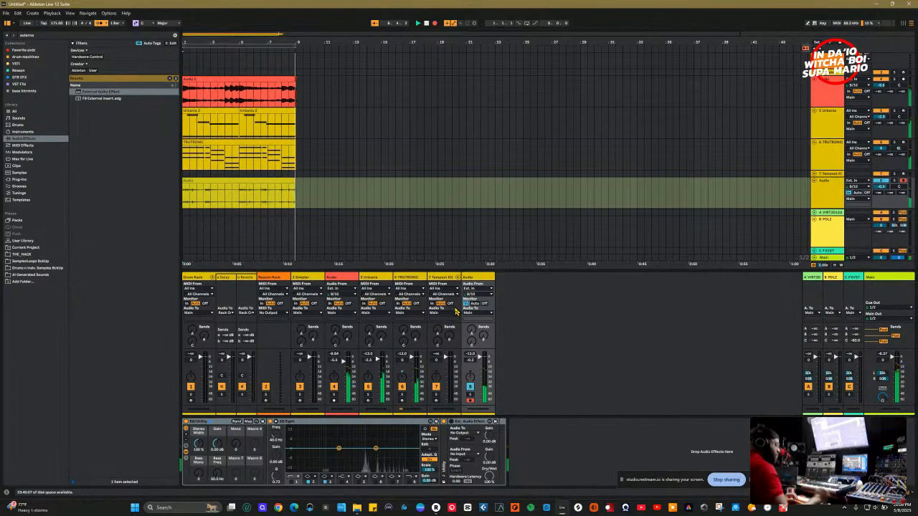
key("space")
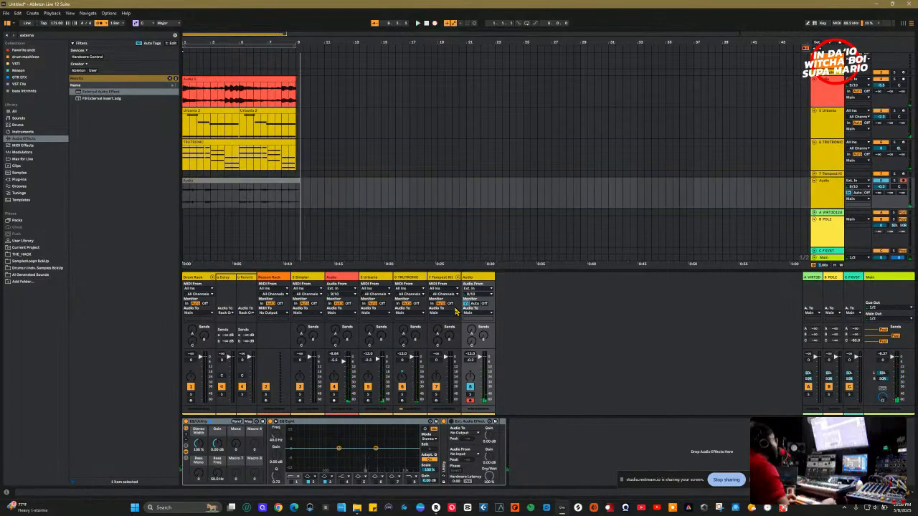
key("ctrl+z")
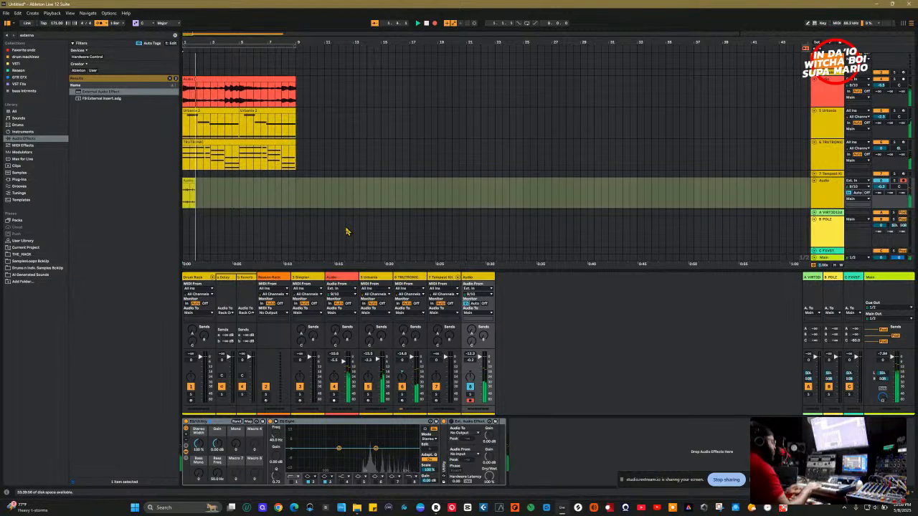
Record a new take on the armed Audio track and play it back with the eight-bar loop on and monitoring set to Auto.
key("space")
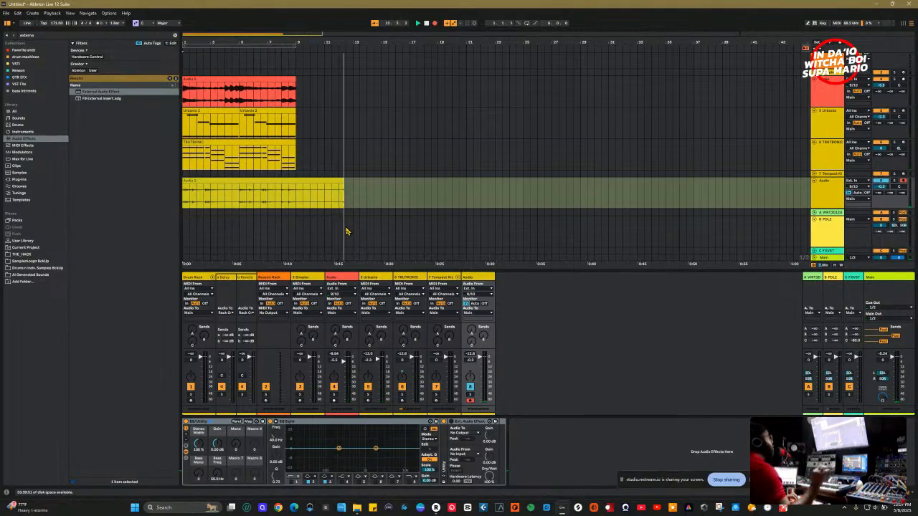
key("space")
key("space")
key("ctrl+l")
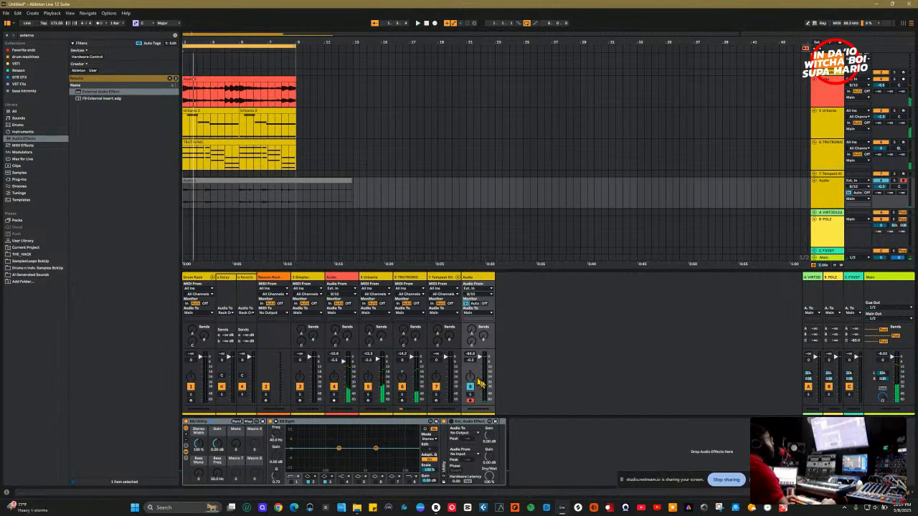
left_click(475, 305)
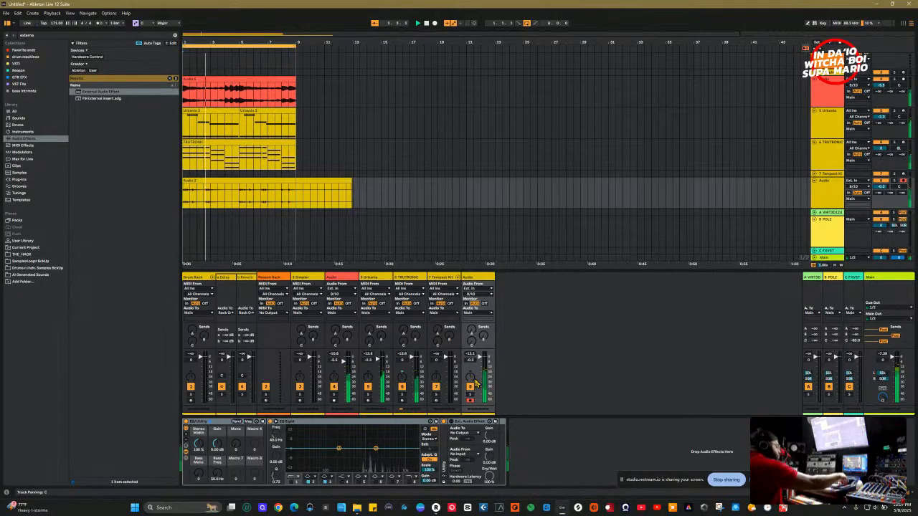
Pan the newly recorded Audio track slightly to the right.
left_click_drag(474, 379, 475, 382)
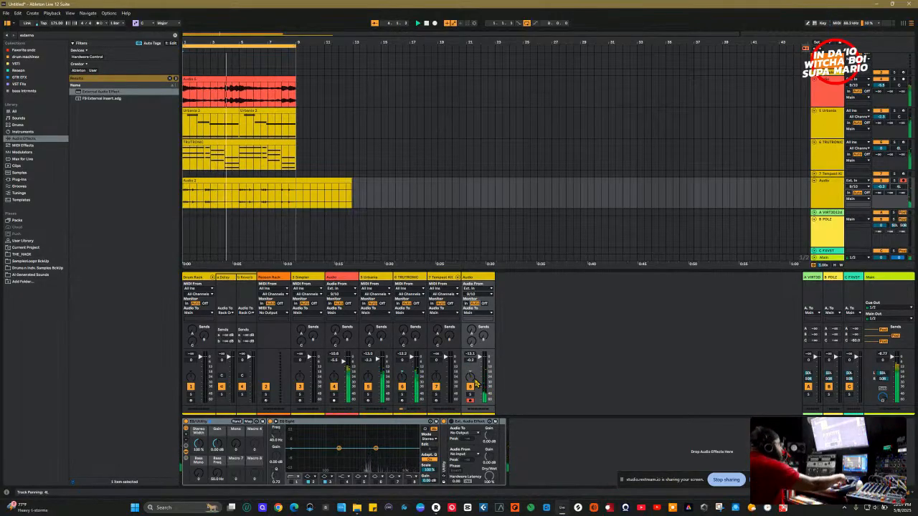
key("Delete")
left_click_drag(475, 384, 475, 383)
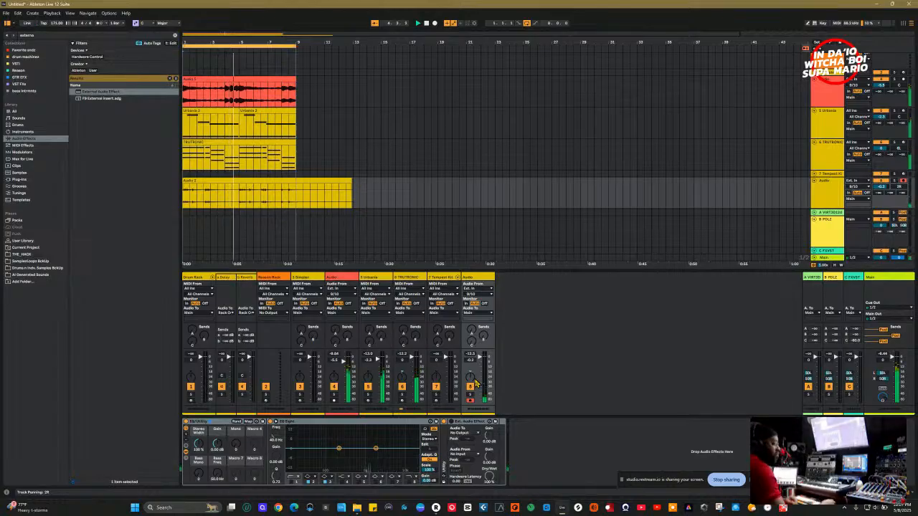
Replace the Tempest Kit with the Vortex Kit from the Trap Drums by Sound Oracle pack and audition it with the arrangement.
left_click(434, 407)
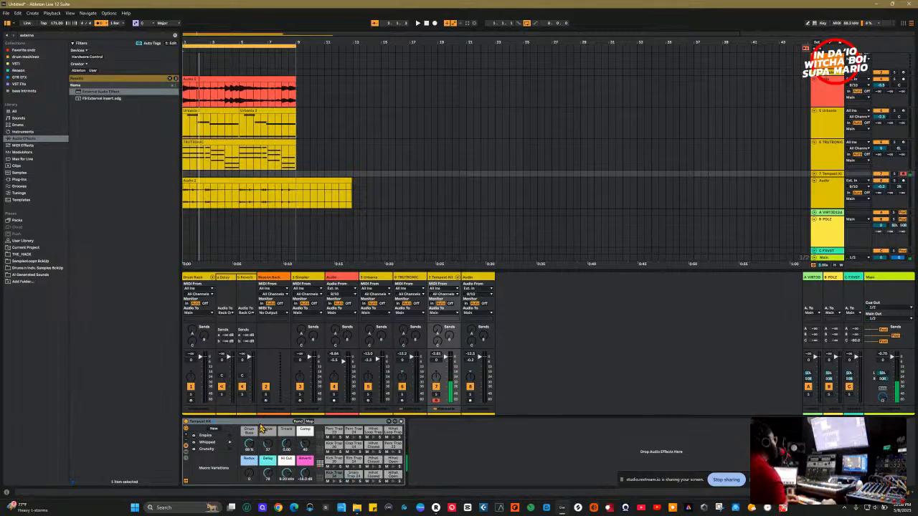
left_click(16, 220)
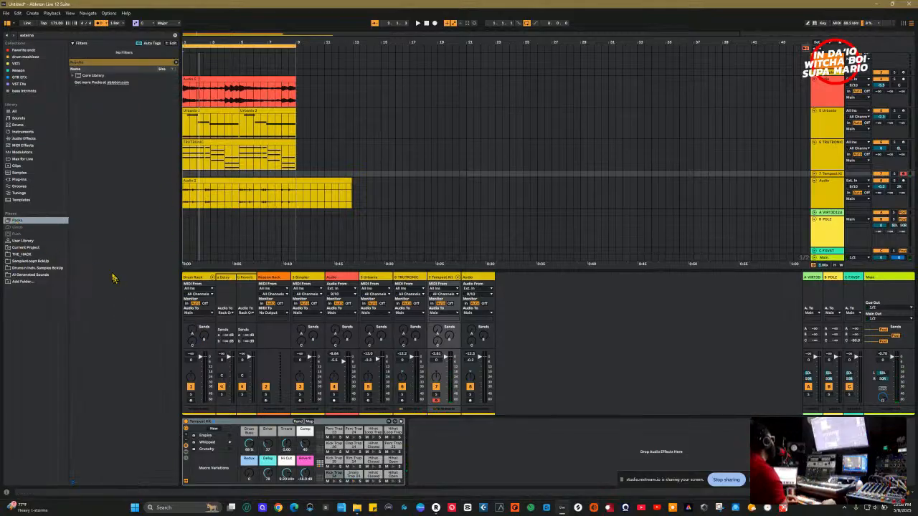
left_click(177, 63)
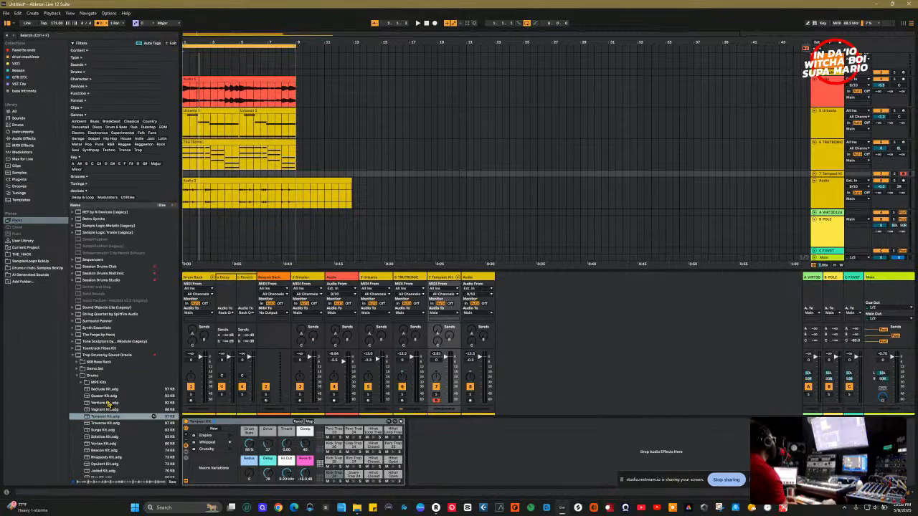
scroll(109, 404, "down", 3)
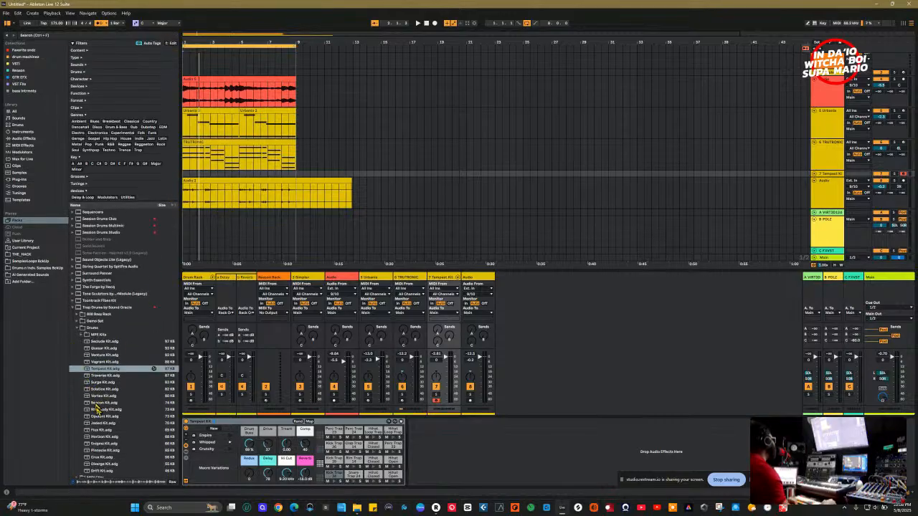
left_click(98, 398)
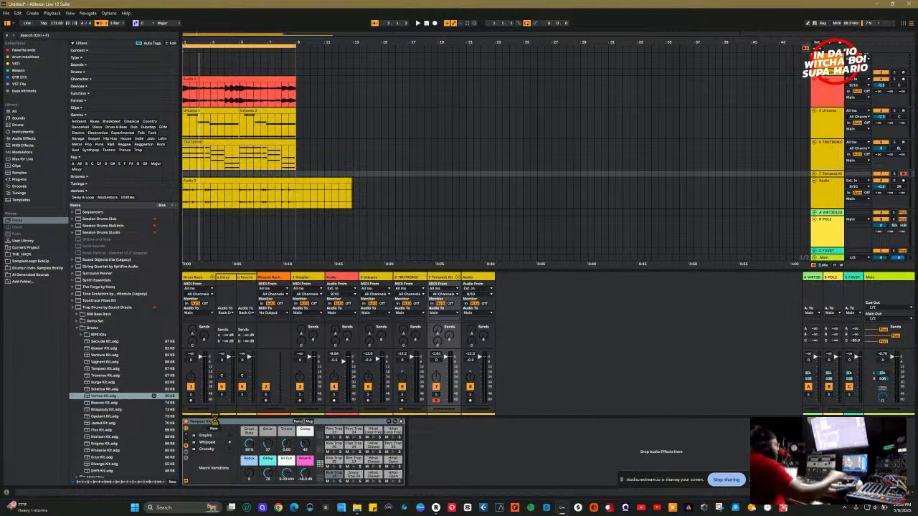
left_click_drag(214, 421, 216, 423)
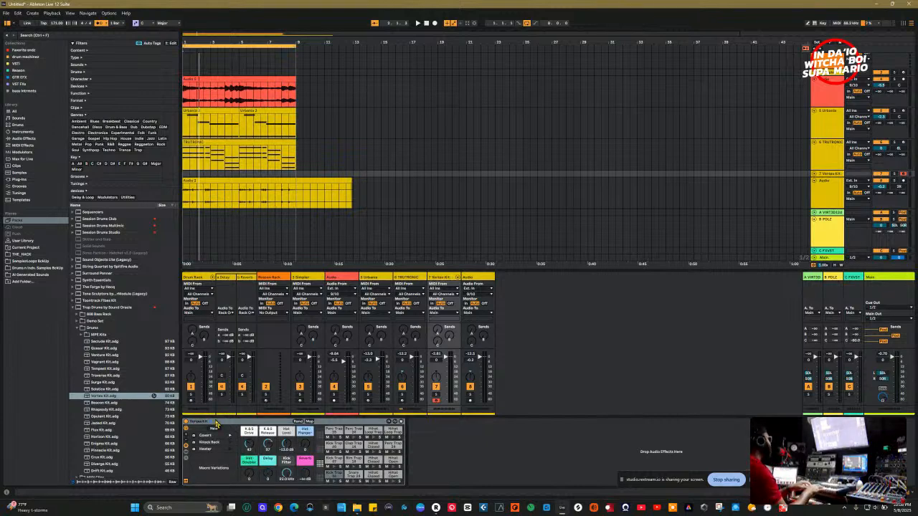
key("space")
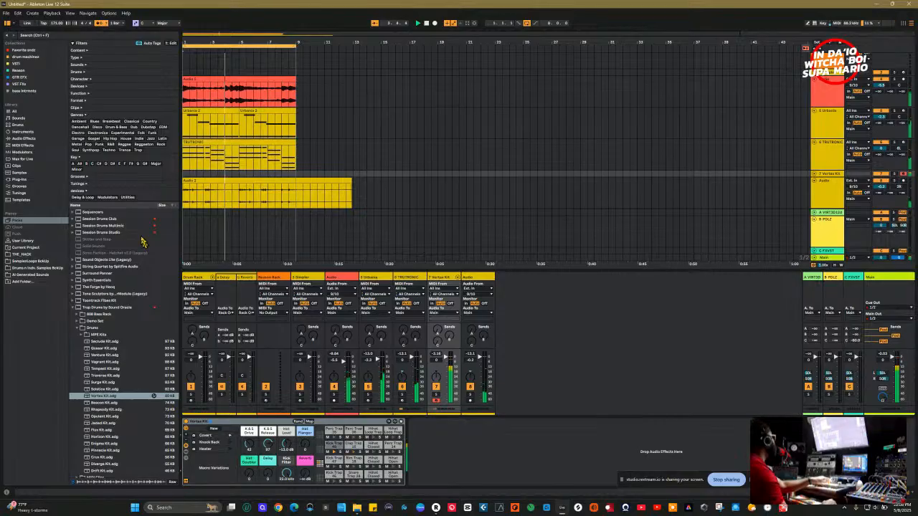
Set the warp mode of the newly recorded Audio clip to Complex.
double_click(241, 184)
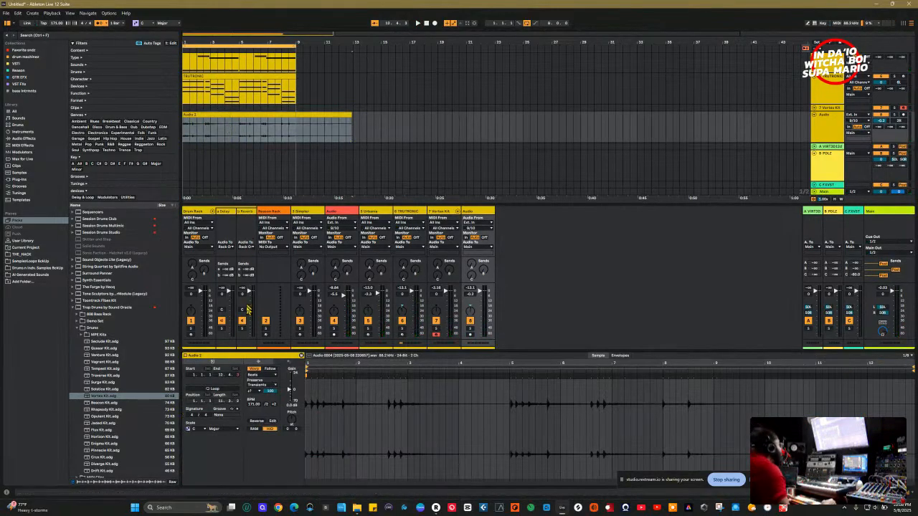
left_click(263, 374)
left_click(256, 402)
scroll(271, 136, "down", 5)
Set the warp mode of the red Audio track's clip to Complex after trying Complex Pro.
left_click(239, 126)
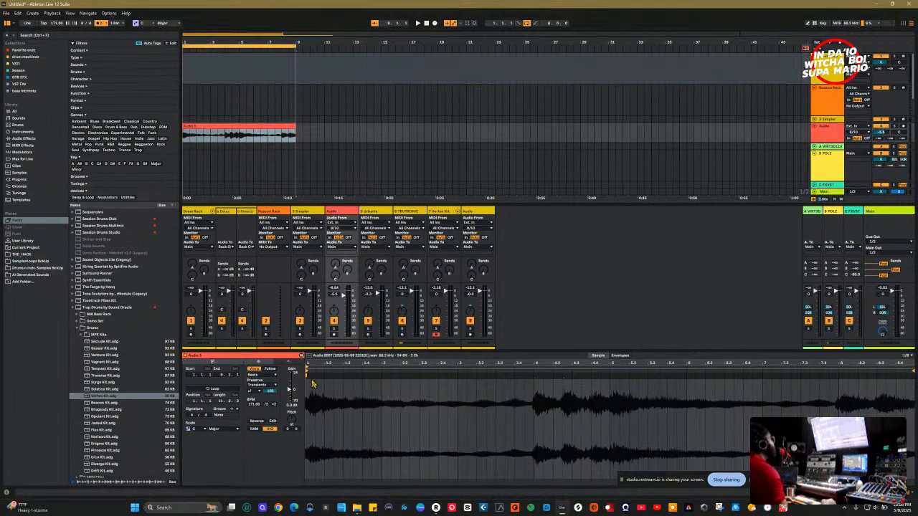
left_click(269, 385)
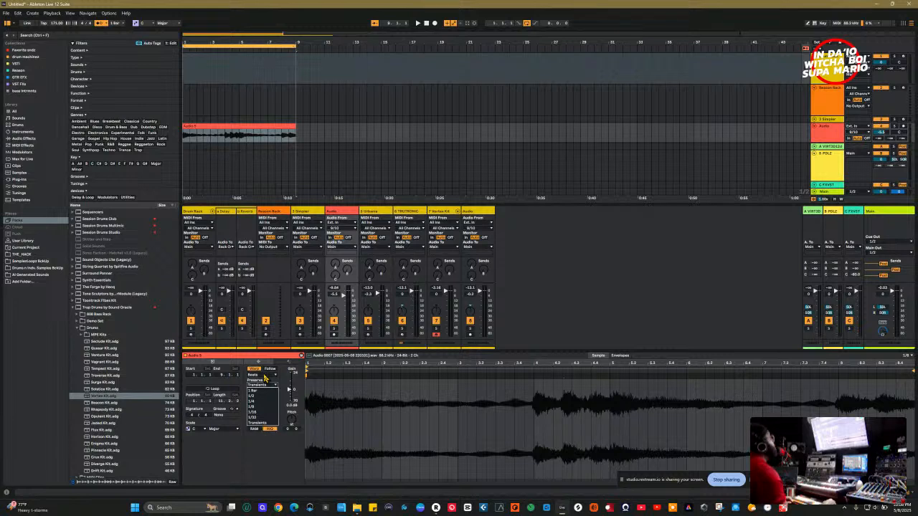
left_click(263, 378)
left_click(262, 375)
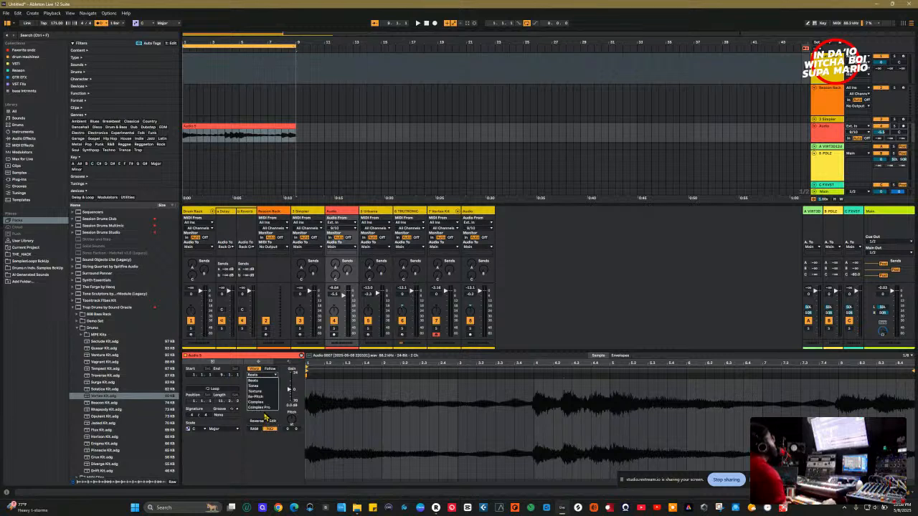
left_click(263, 409)
left_click(265, 375)
left_click(265, 402)
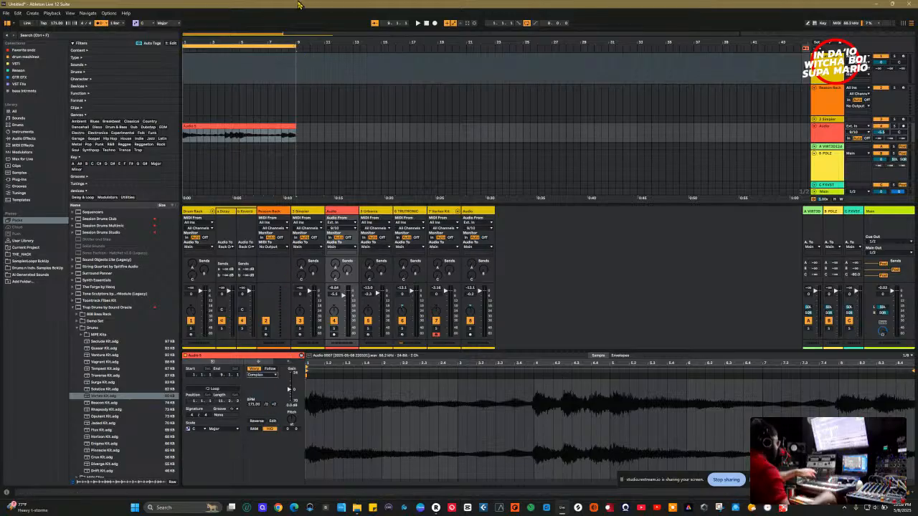
Set the song tempo to 157 BPM and audition the looped arrangement.
key("space")
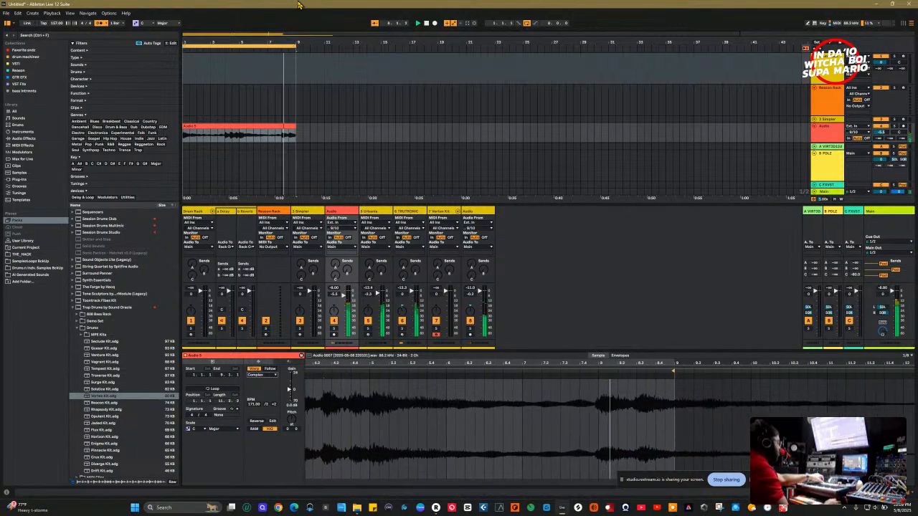
key("space")
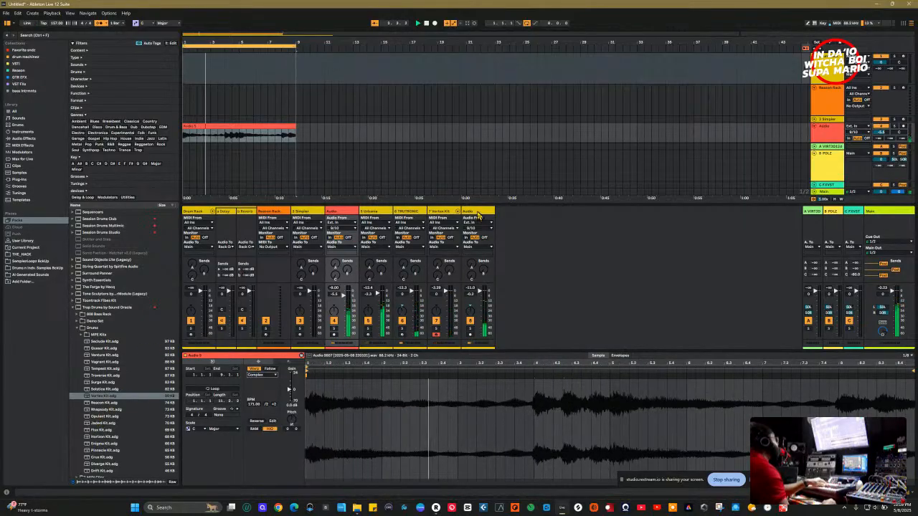
Replace the Vortex Kit with the Beacon Kit from the Trap Drums by Sound Oracle pack and show its devices.
left_click(441, 213)
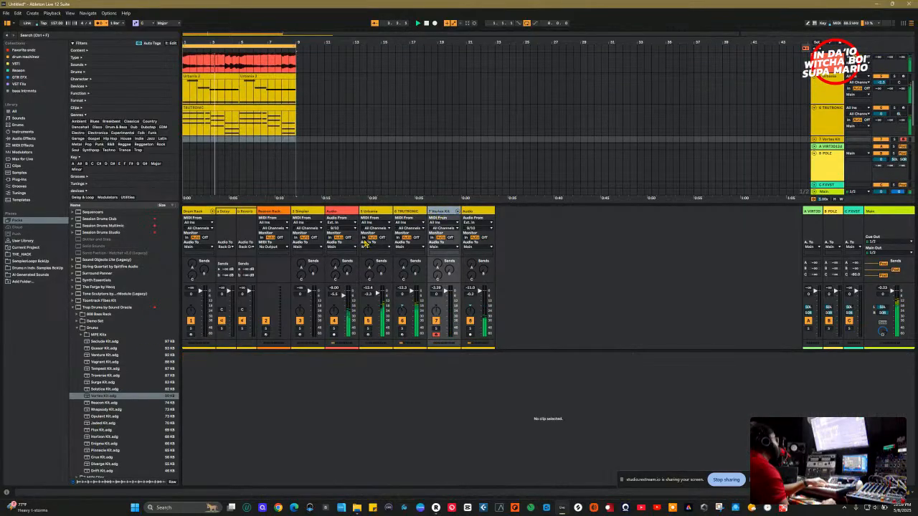
left_click(106, 403)
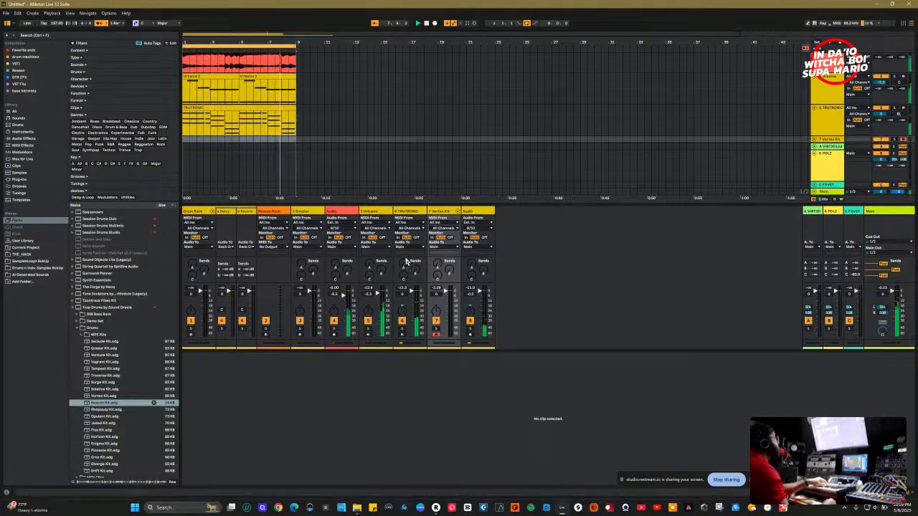
double_click(438, 212)
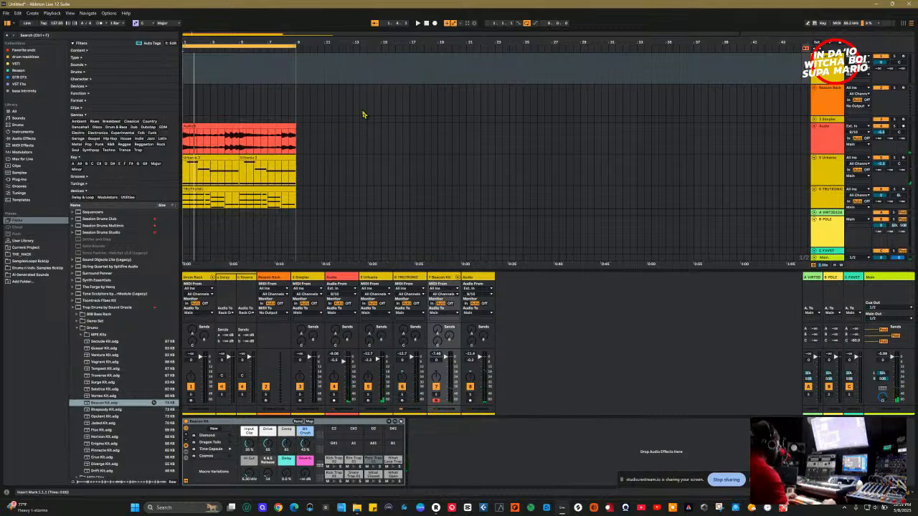
Record a drum pattern on the Beacon Kit track over the eight-bar loop and unfold the track in the arrangement.
key("Tab")
key("Tab")
scroll(460, 129, "down", 2)
scroll(420, 155, "up", 3)
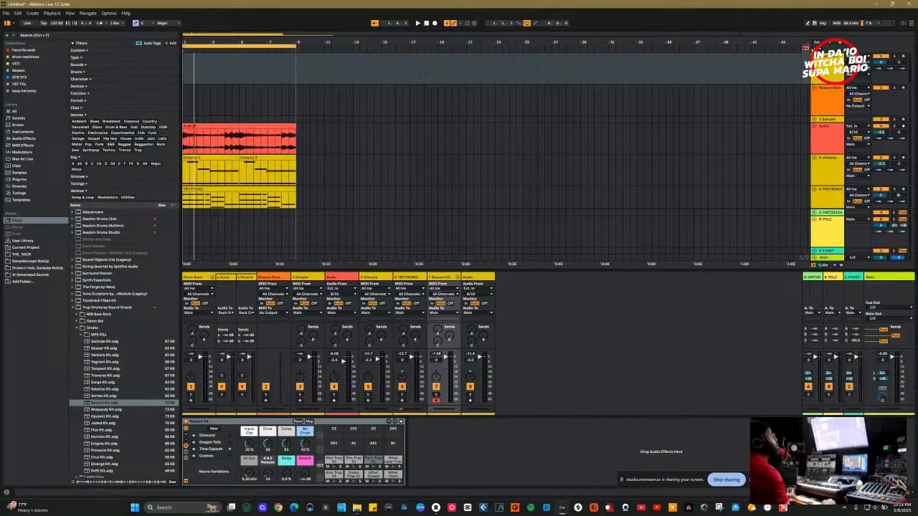
left_click(806, 51)
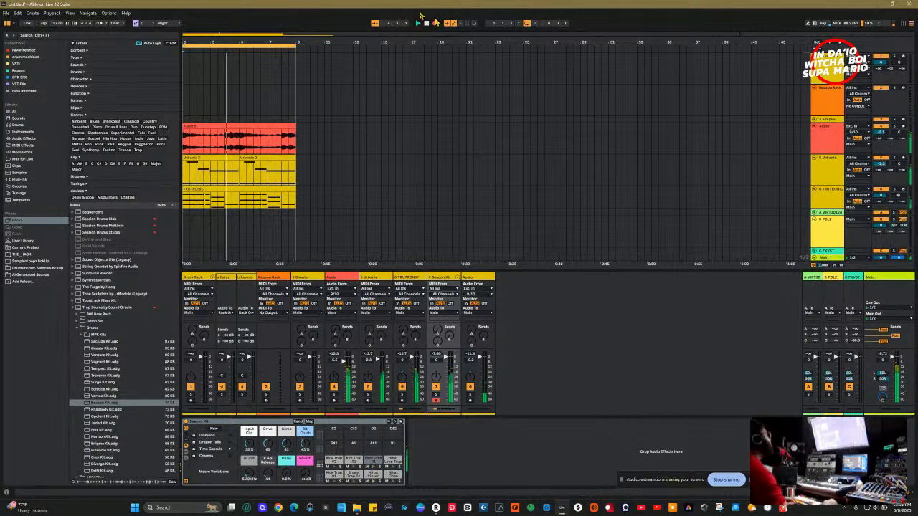
scroll(395, 85, "down", 1)
scroll(395, 85, "down", 2)
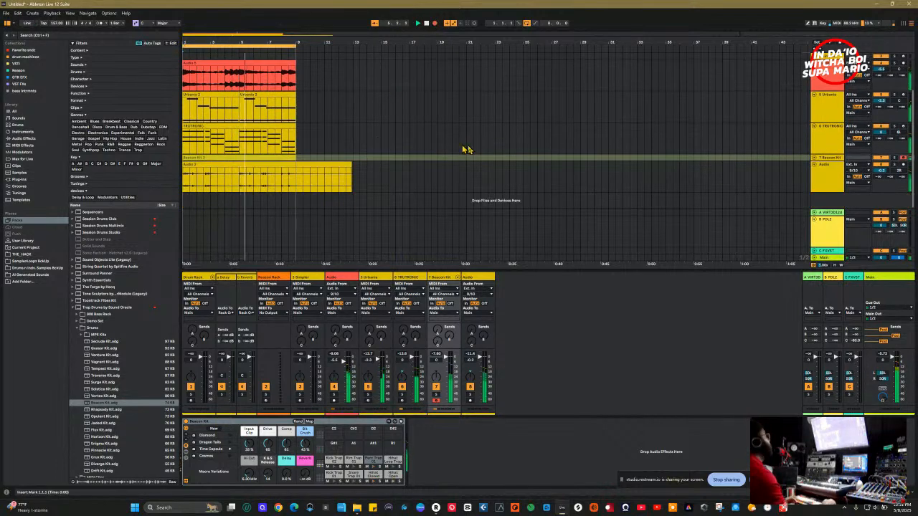
left_click(814, 159)
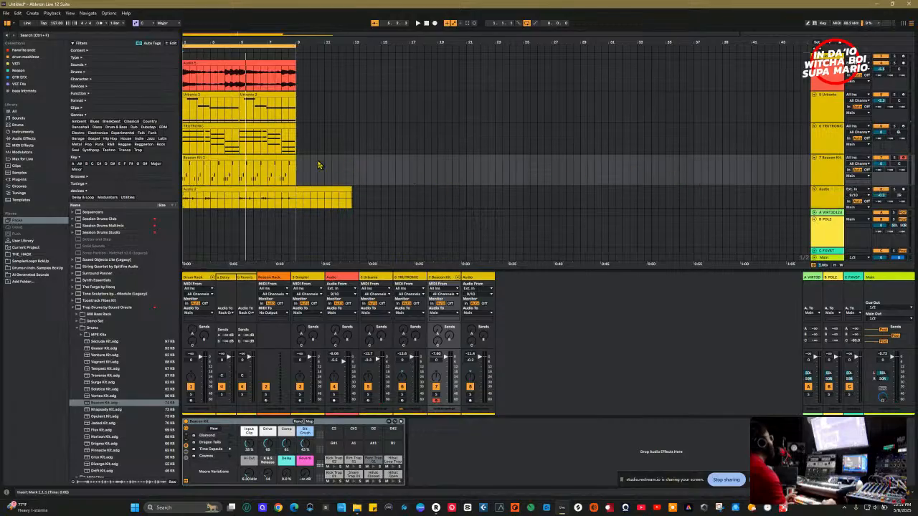
Quantize all notes of the recorded Beacon Kit clip to a 1/16 grid with the Quantize transformation.
double_click(277, 169)
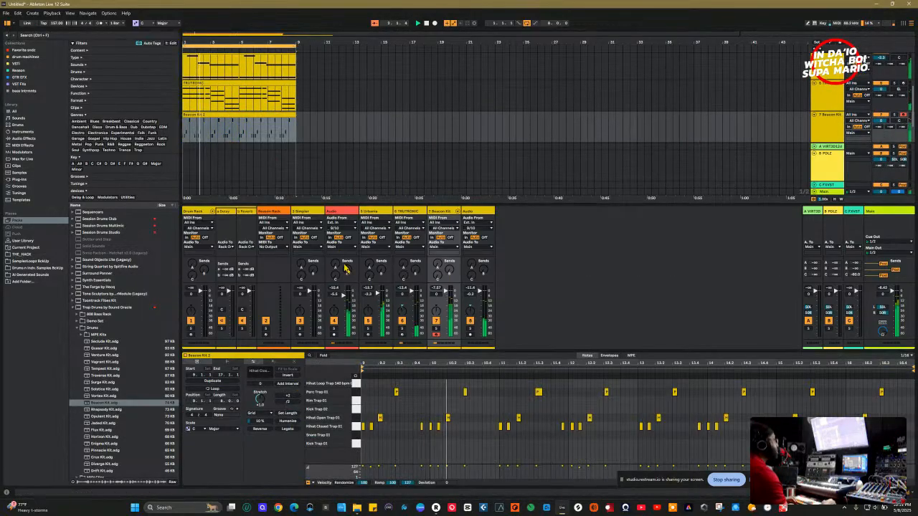
left_click_drag(888, 378, 292, 442)
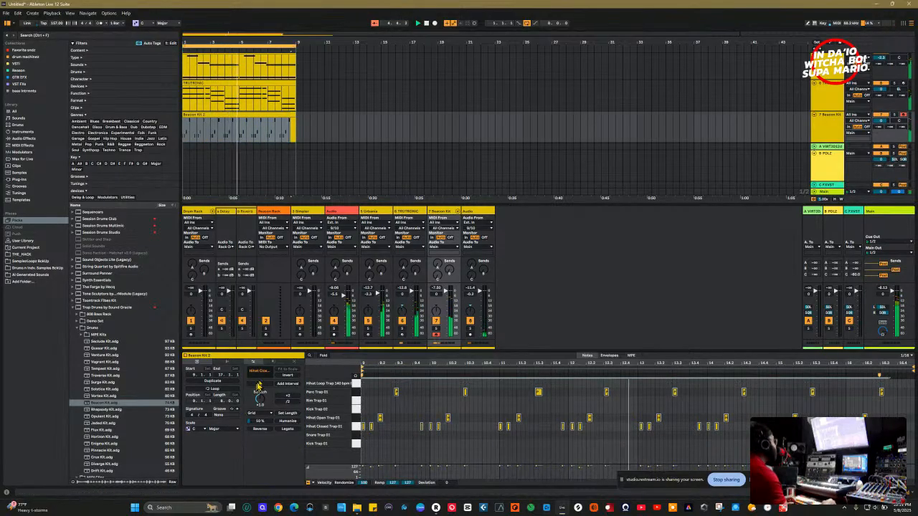
left_click(273, 362)
left_click(269, 369)
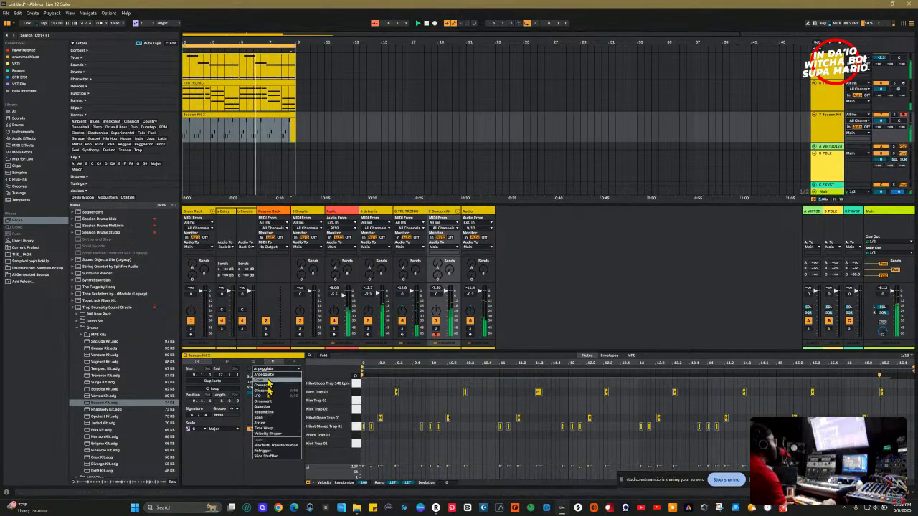
left_click(266, 411)
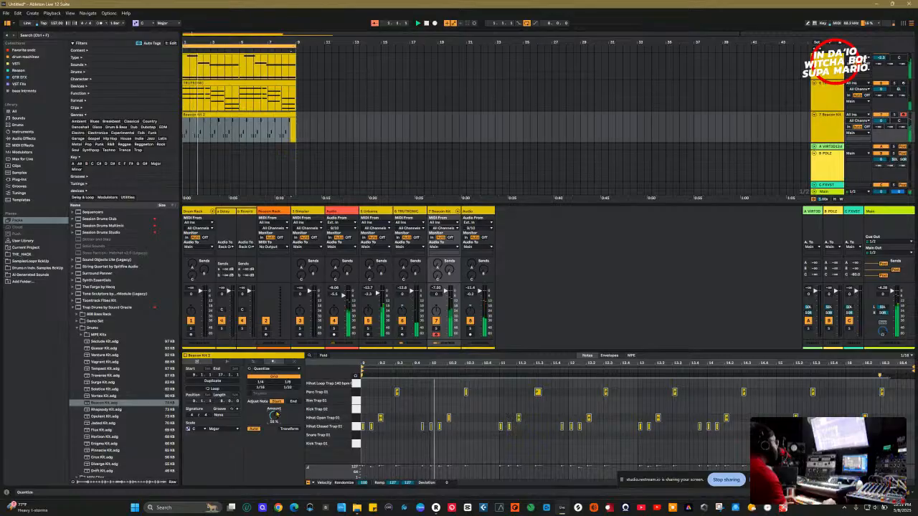
left_click(259, 388)
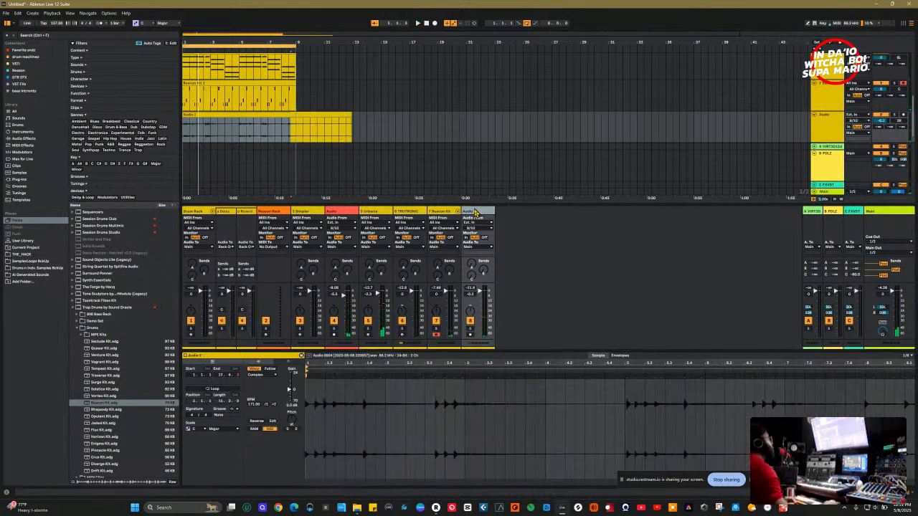
Place the yellow Audio track before the Beacon Kit track and color it red.
left_click(477, 211)
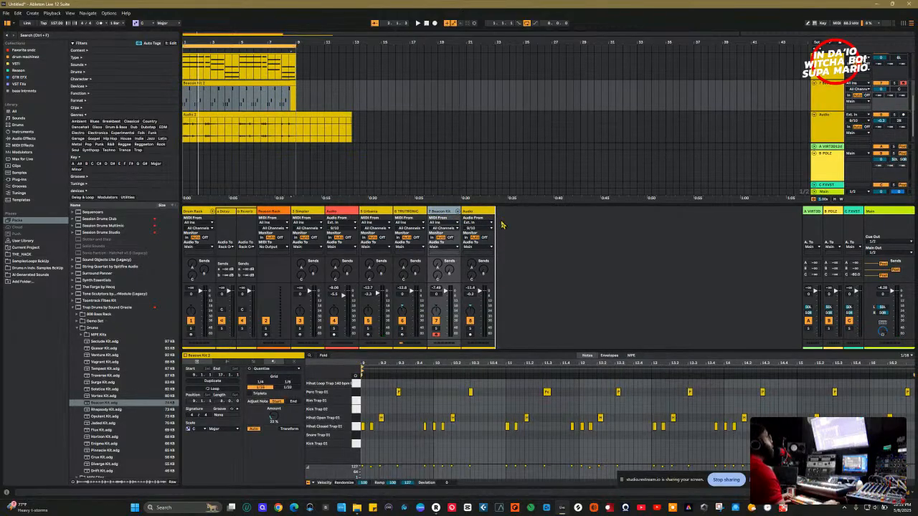
left_click_drag(454, 221, 434, 215)
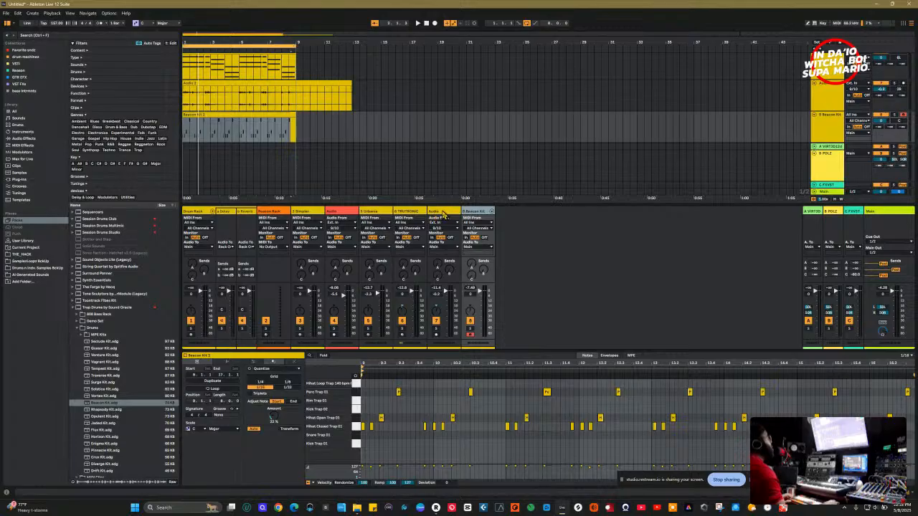
left_click(442, 213)
right_click(445, 212)
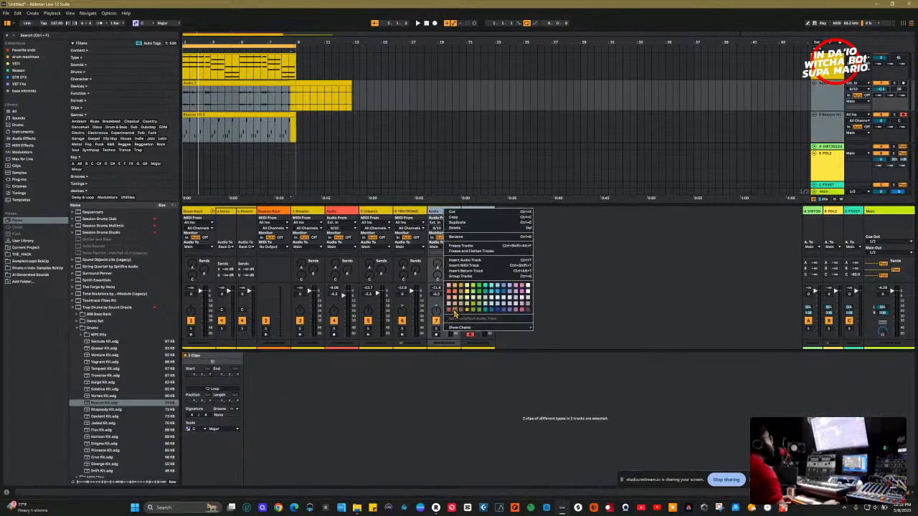
left_click(448, 291)
Color the Beacon Kit track dark blue.
left_click(477, 212)
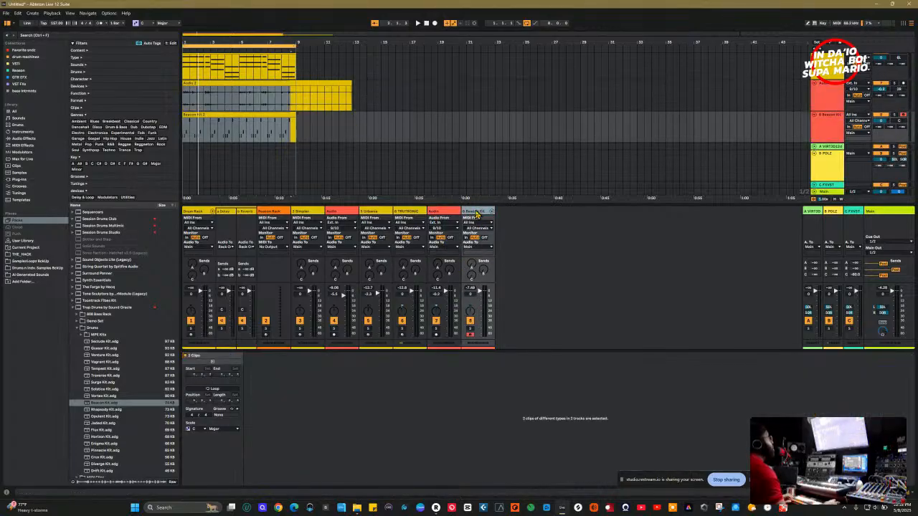
right_click(477, 213)
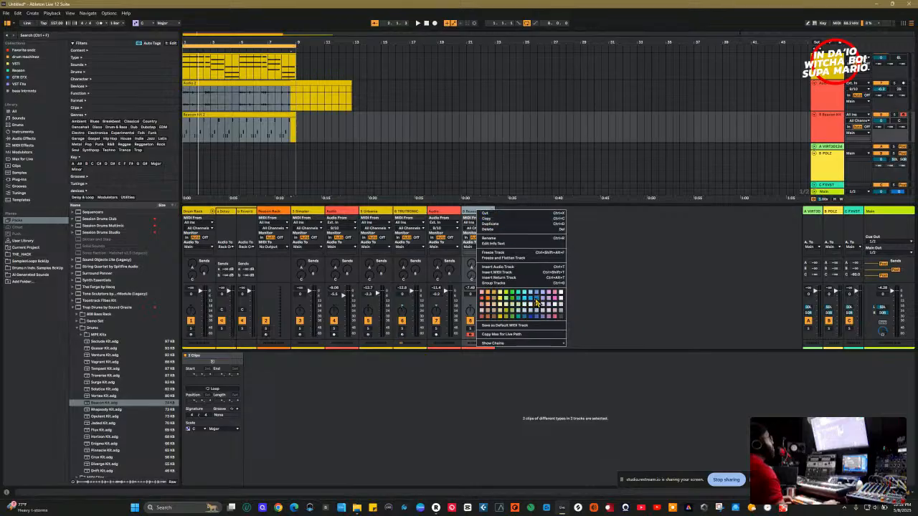
left_click(531, 320)
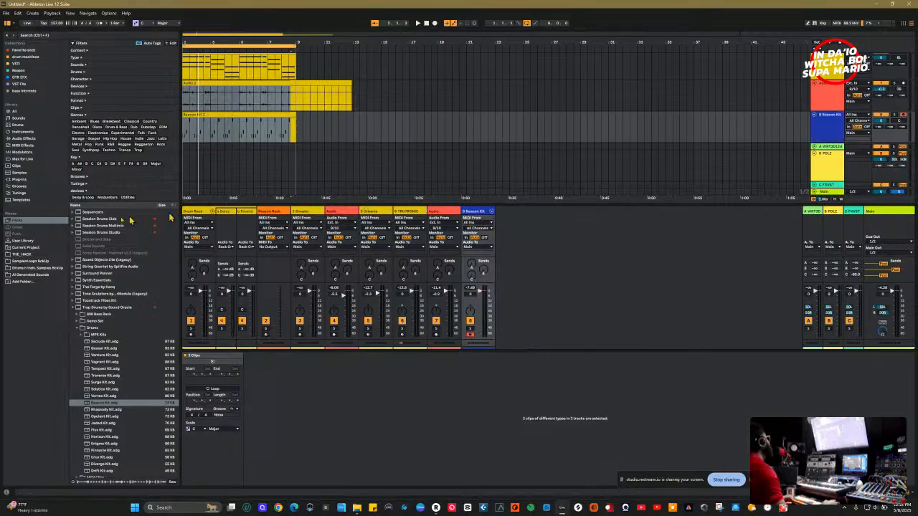
Search the plug-ins for "tria" and select the Triaz VST3 instrument.
left_click(91, 35)
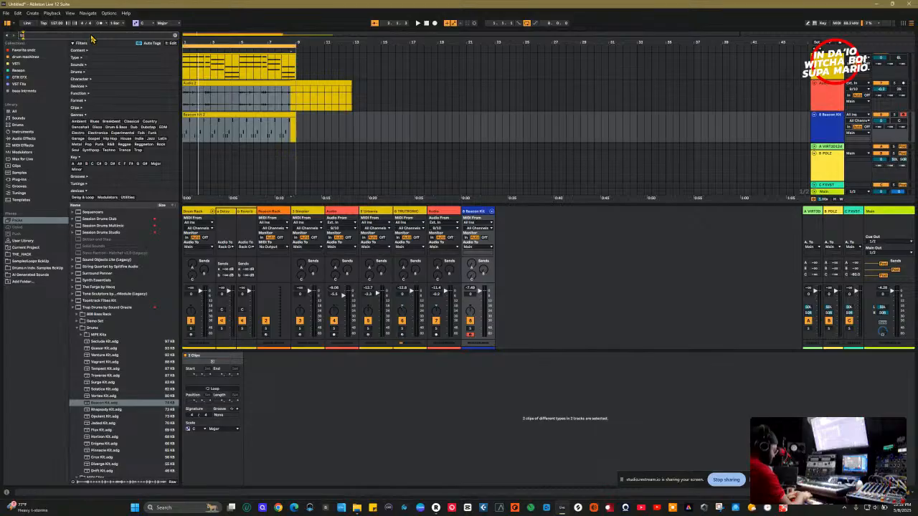
key("Caps_Lock")
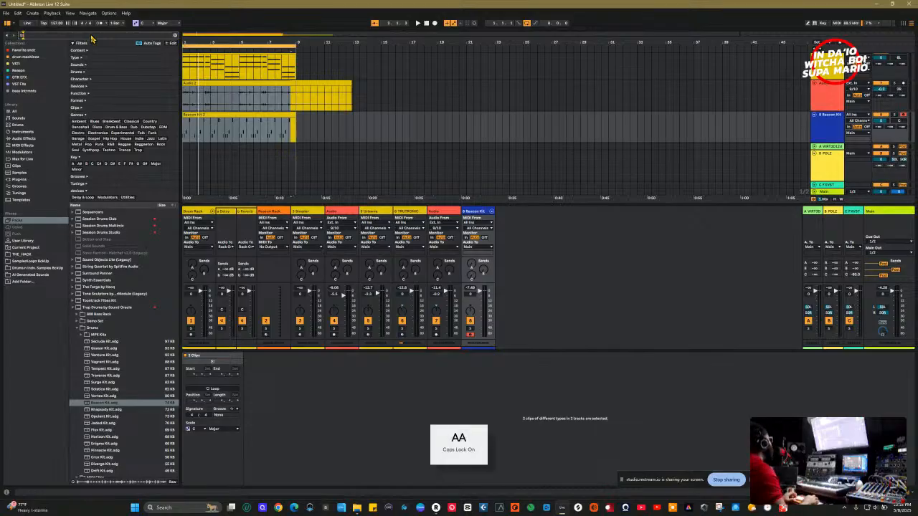
type("tria")
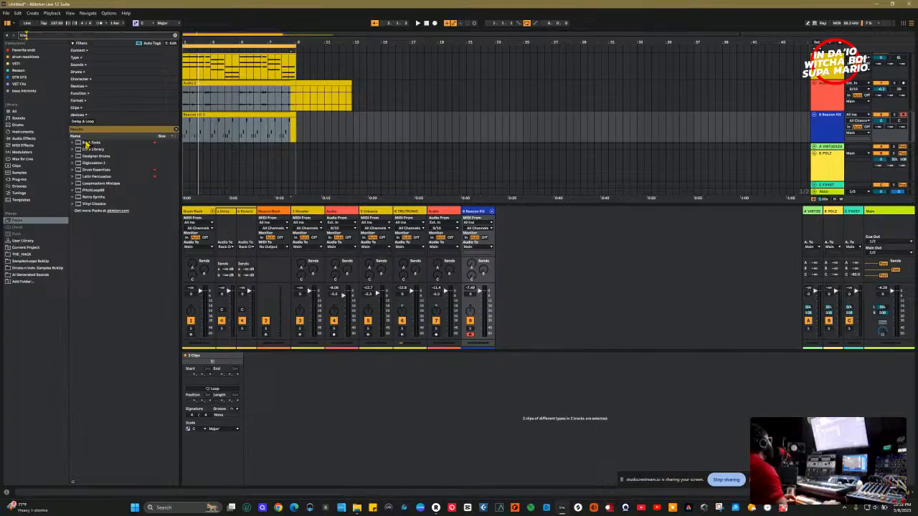
left_click(24, 180)
left_click(85, 137)
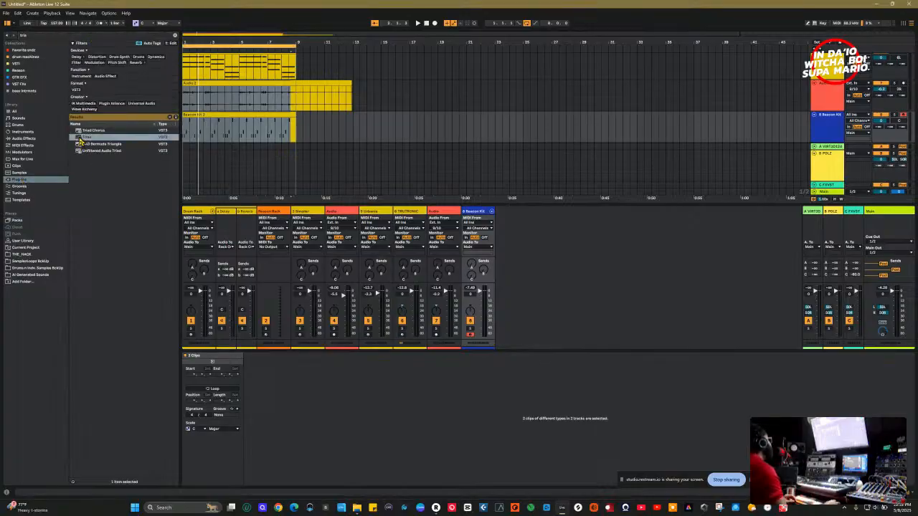
Load Triaz onto a new MIDI track after the Beacon Kit track and move its plug-in window clear of the mixer.
left_click(501, 248)
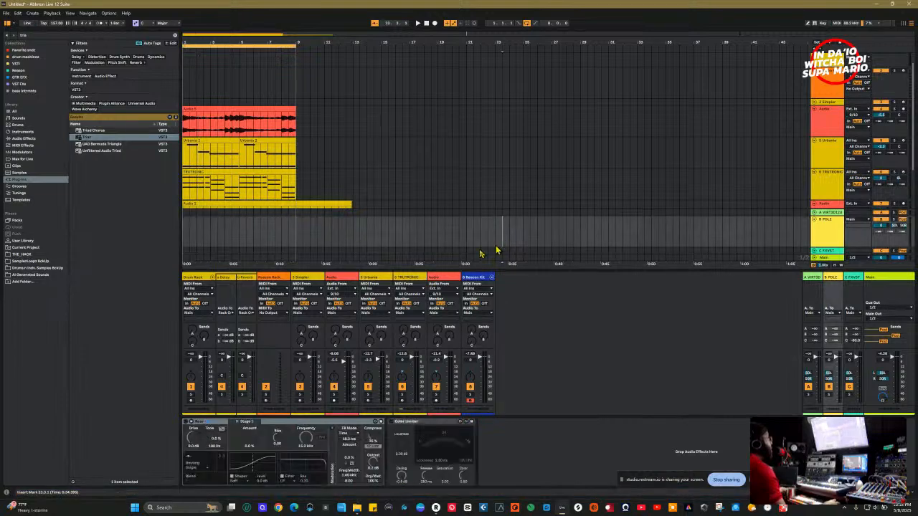
left_click_drag(112, 140, 420, 266)
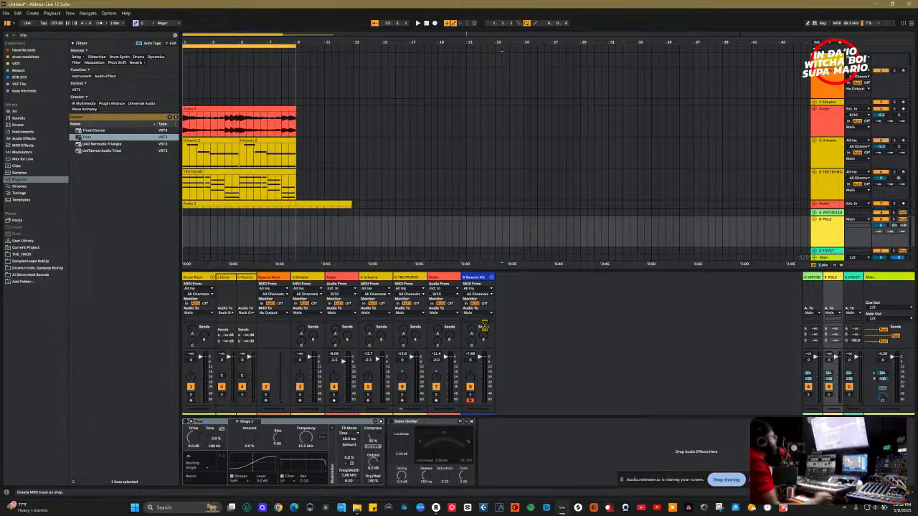
left_click_drag(87, 137, 574, 337)
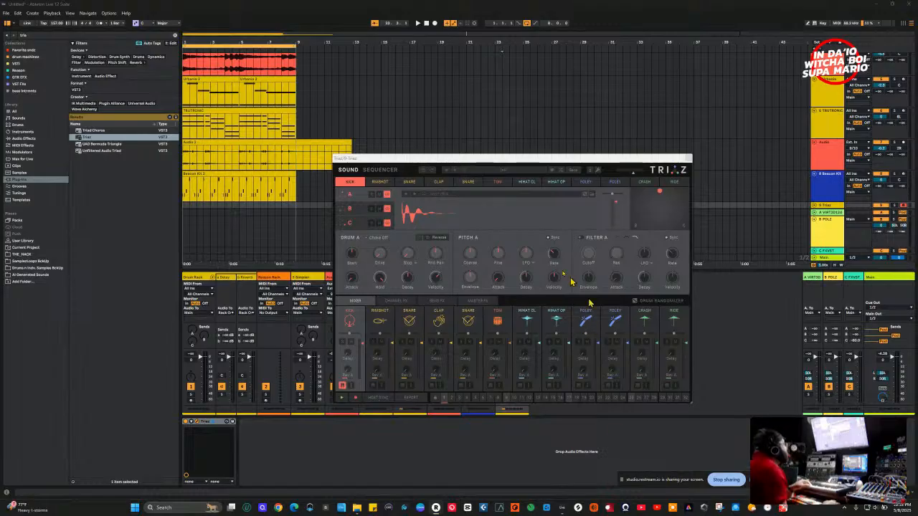
left_click_drag(473, 162, 444, 111)
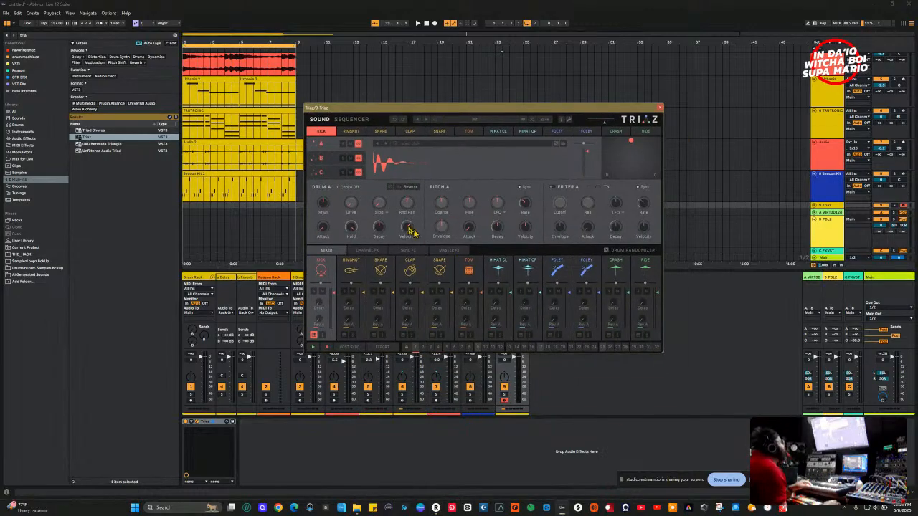
Open the Billboard Beats library in Triaz's preset browser and audition presets from the I through R names, including Mental, Plug and Rated.
left_click(473, 121)
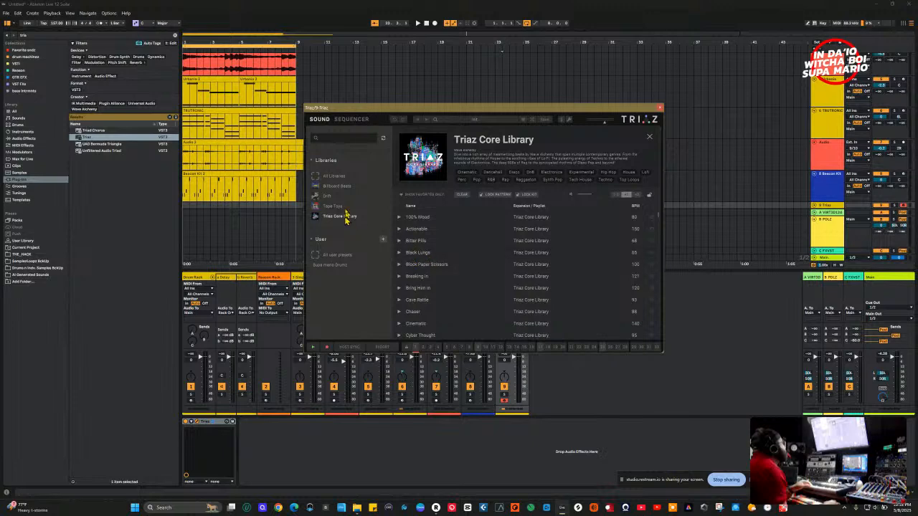
left_click(333, 187)
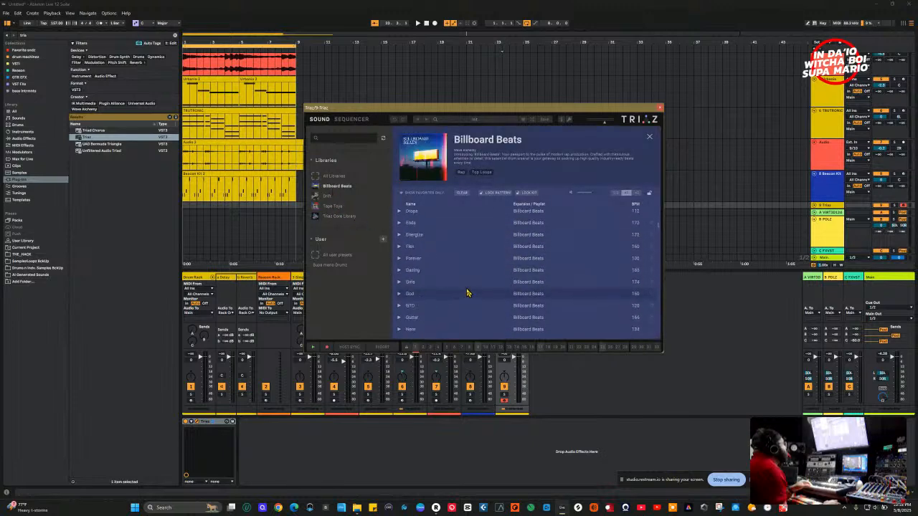
left_click(399, 288)
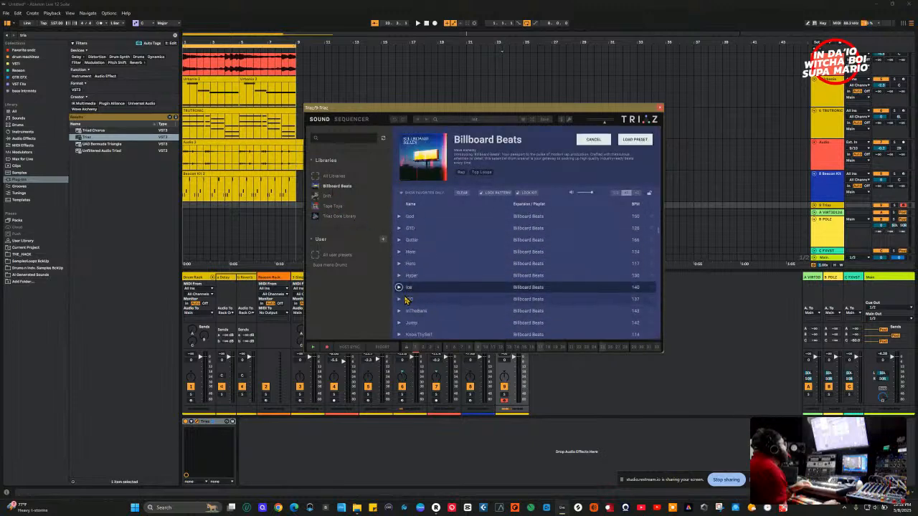
left_click(400, 299)
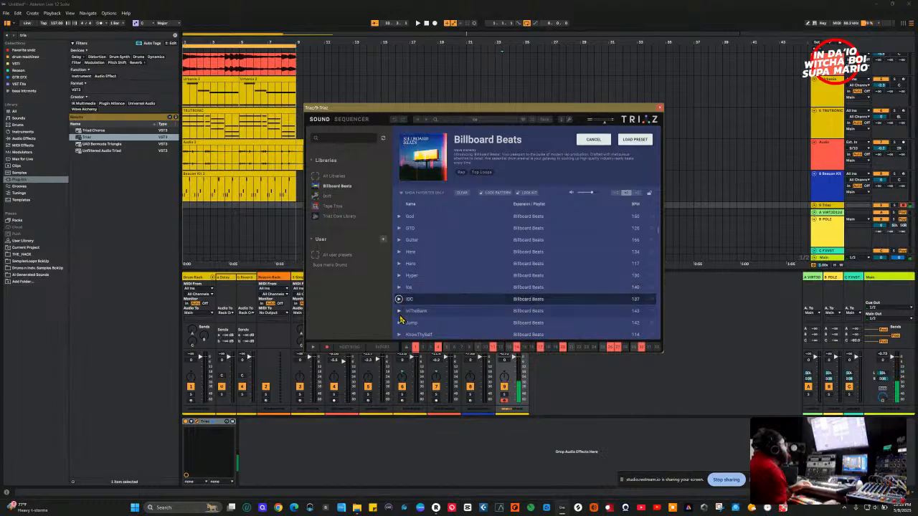
left_click(399, 312)
scroll(400, 302, "down", 3)
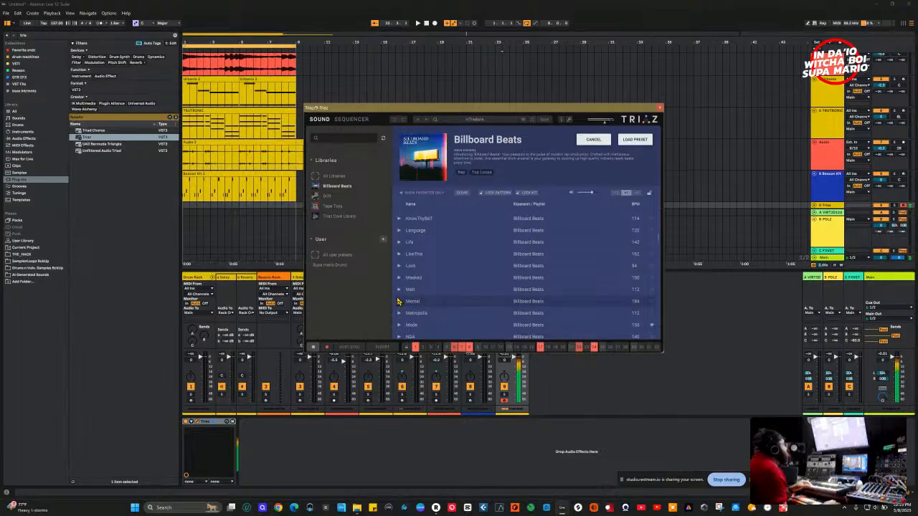
left_click(399, 301)
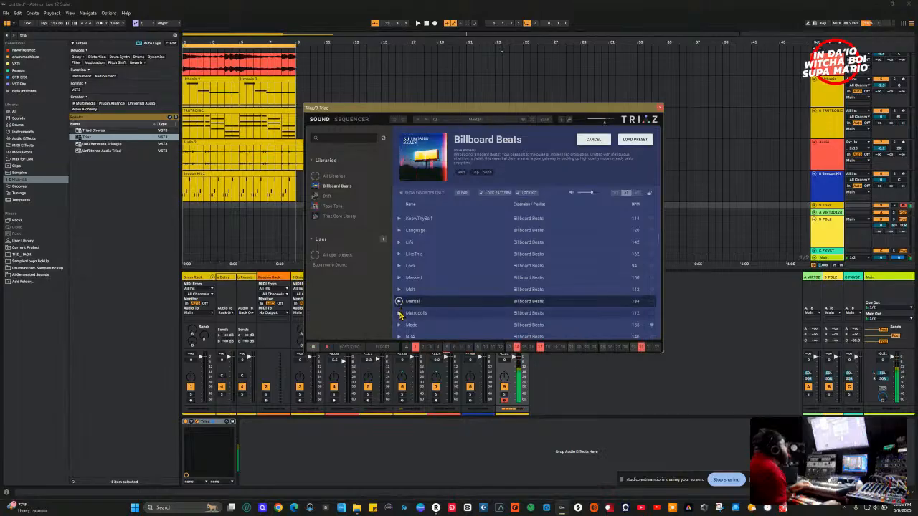
left_click(399, 313)
scroll(401, 304, "down", 4)
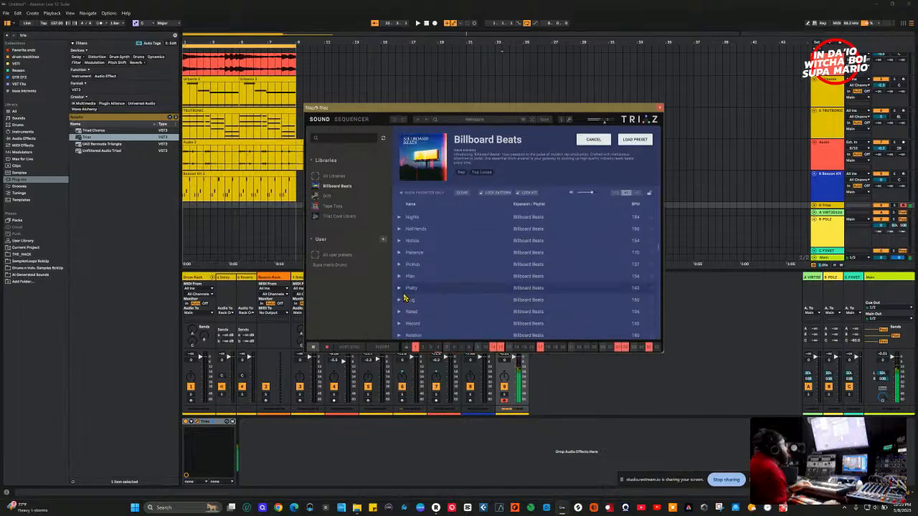
left_click(399, 289)
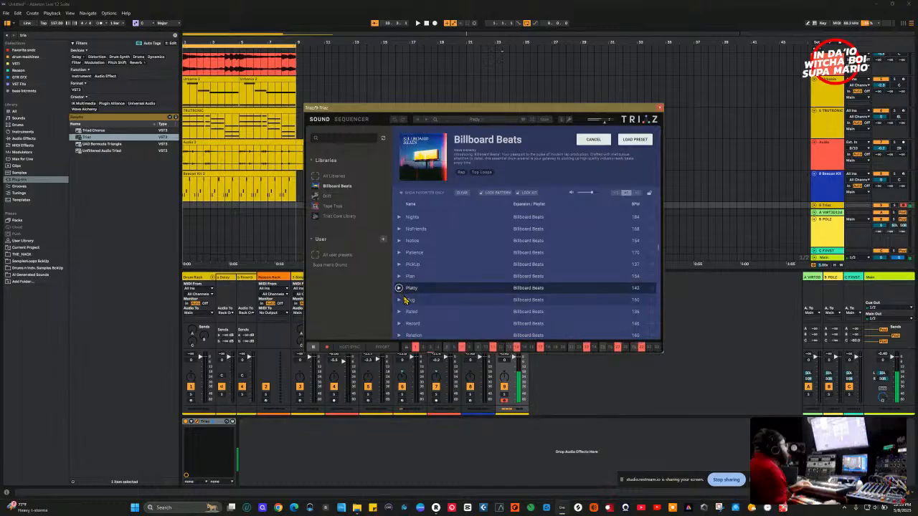
left_click(399, 300)
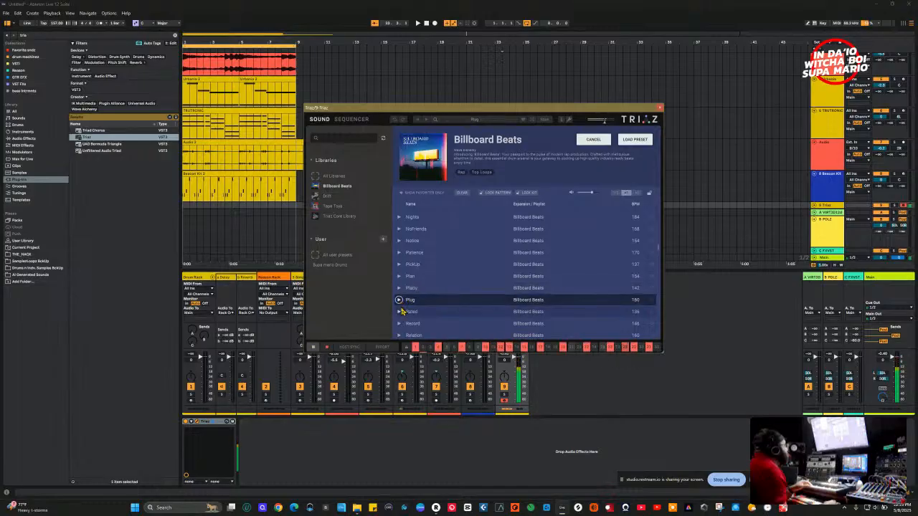
left_click(399, 313)
Audition further Billboard Beats presets, including Rich, Rings, Say, Screw, Sequoia, Sicko and Silent.
scroll(405, 297, "down", 3)
left_click(399, 231)
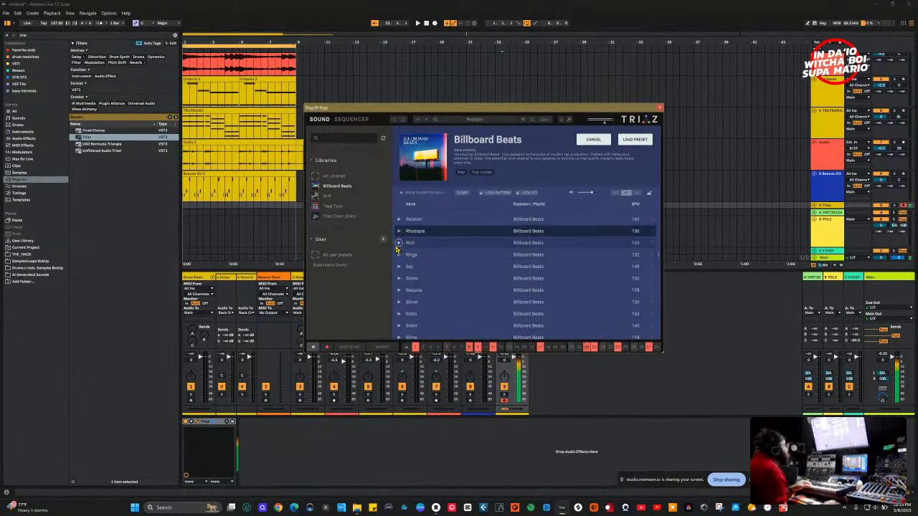
left_click(398, 244)
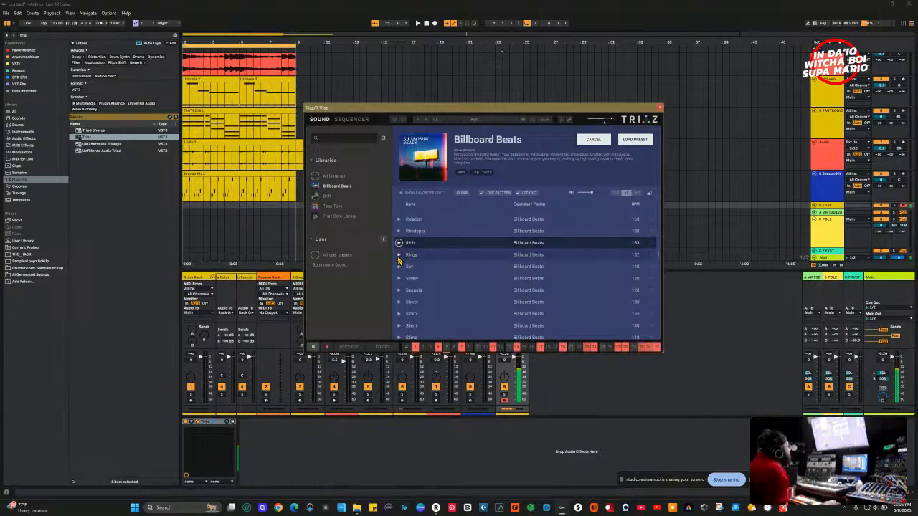
left_click(399, 256)
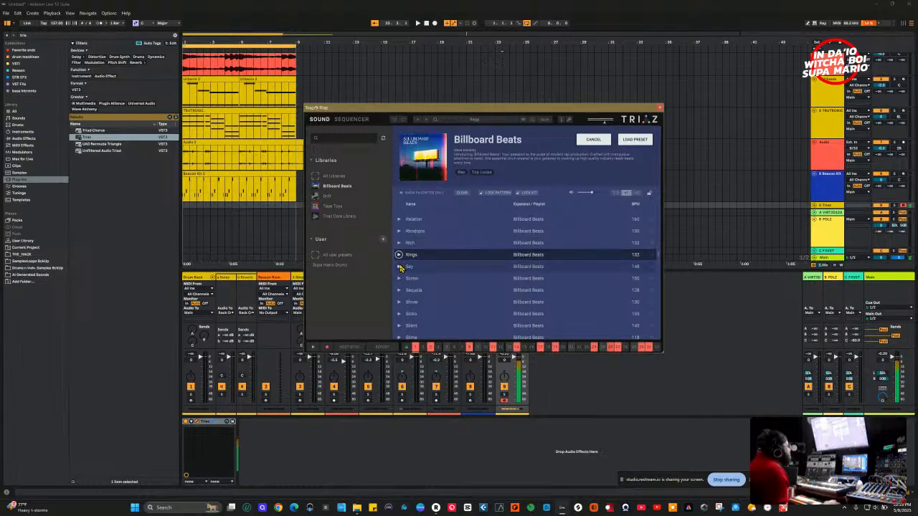
left_click(400, 267)
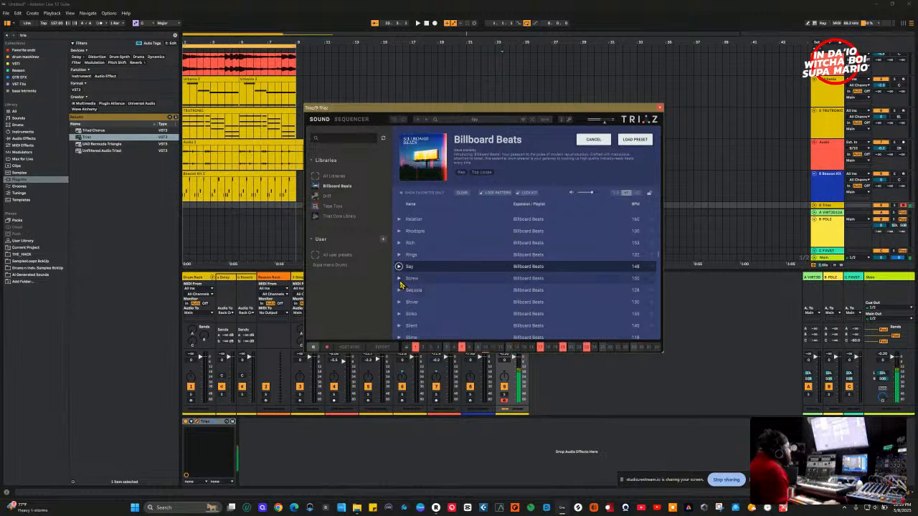
left_click(400, 279)
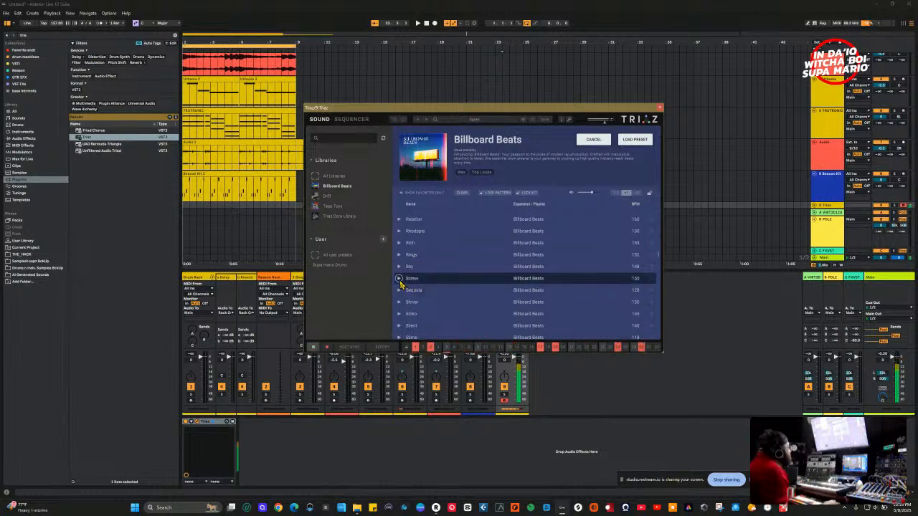
left_click(399, 291)
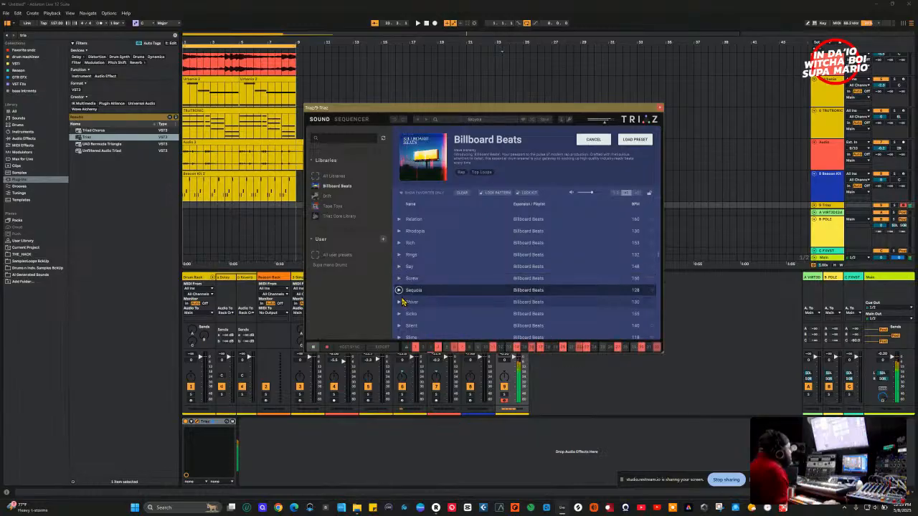
left_click(399, 302)
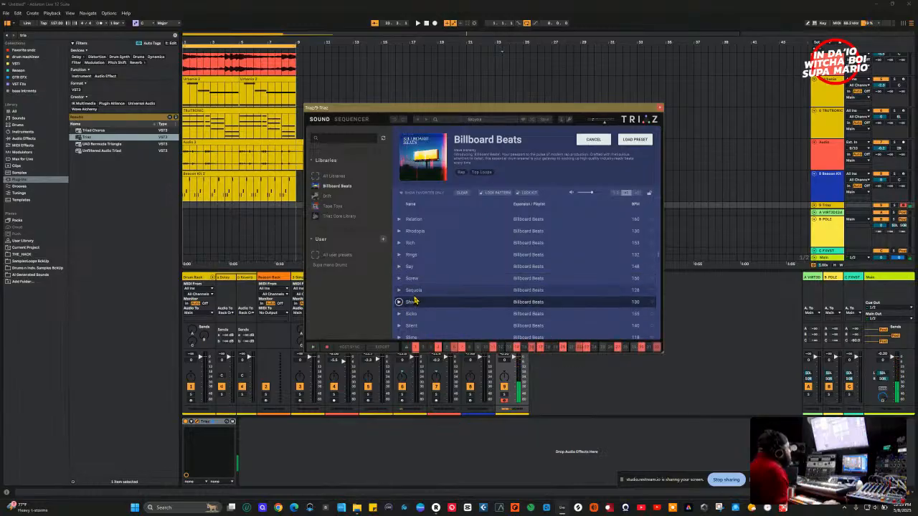
scroll(415, 302, "down", 1)
left_click(399, 276)
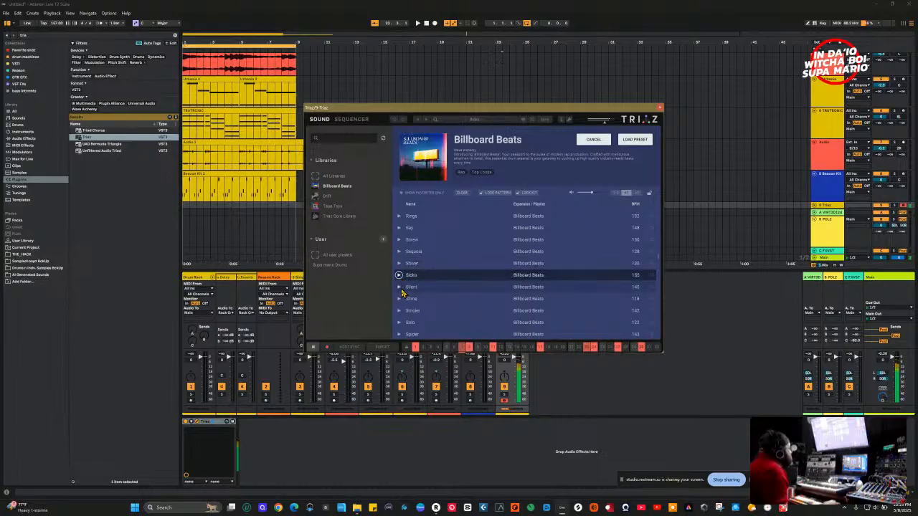
left_click(401, 288)
scroll(406, 294, "down", 1)
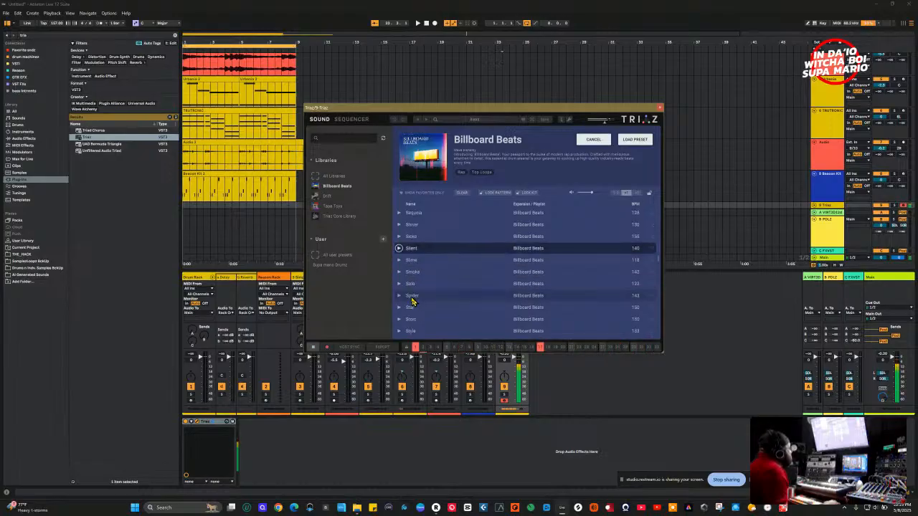
Preview and load the Slime preset, and play it briefly together with the arrangement.
left_click(399, 260)
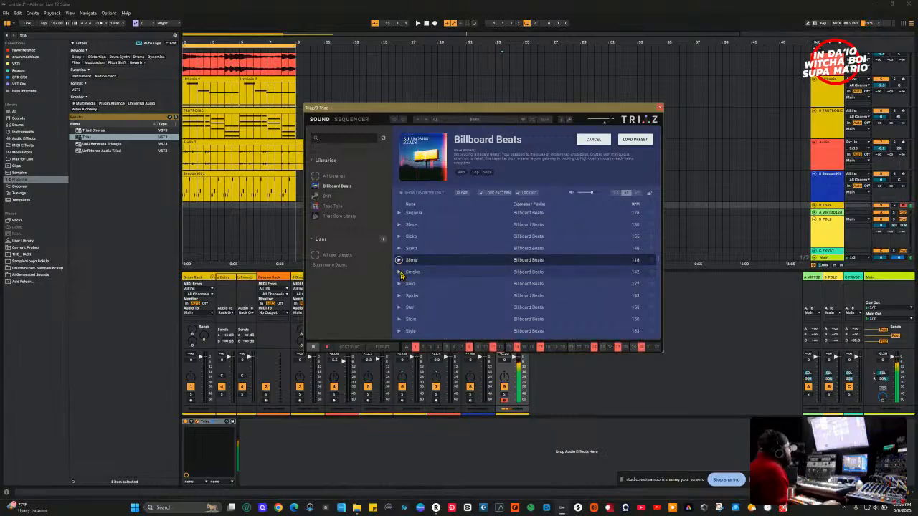
double_click(415, 260)
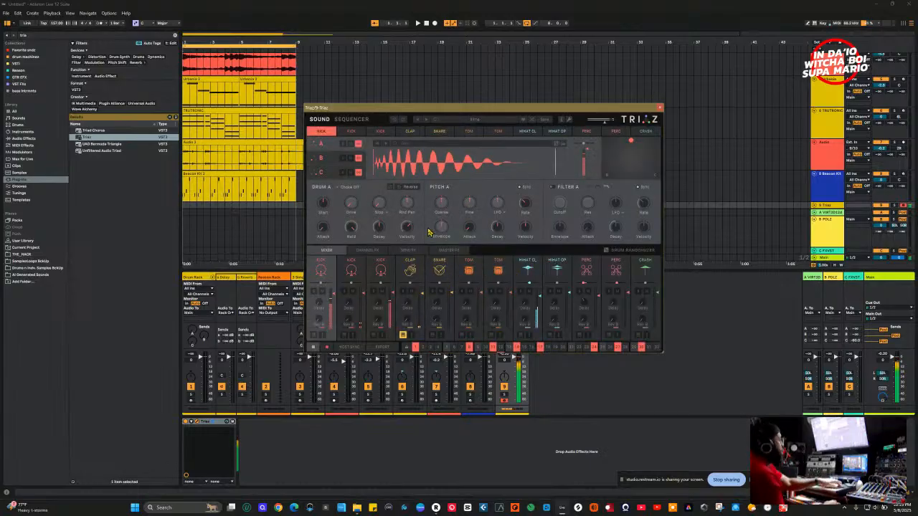
key("space")
key("space")
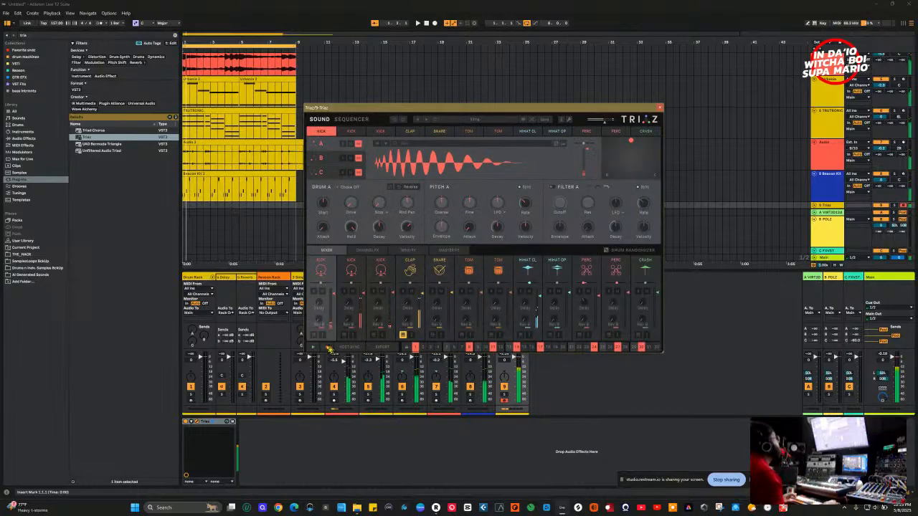
Clear the Slime preset's drum pattern in the Triaz sequencer and return to the Sound page.
left_click(353, 119)
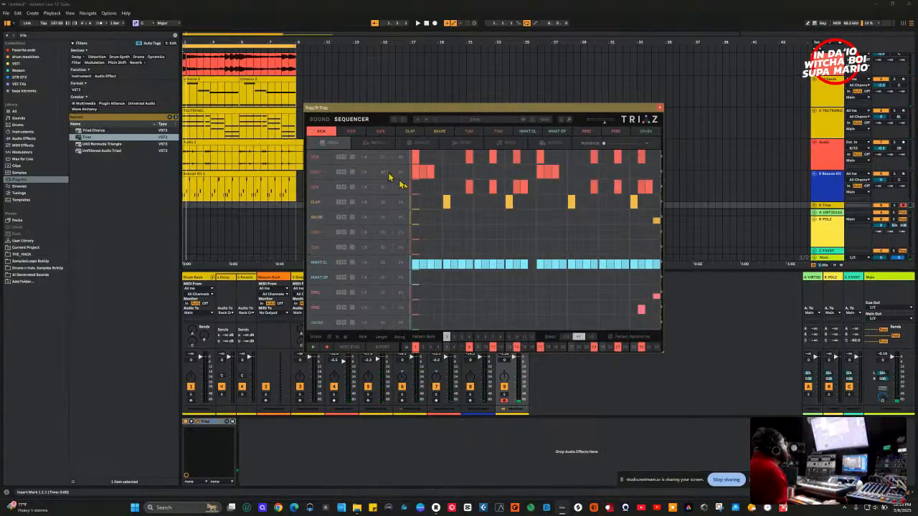
left_click(339, 340)
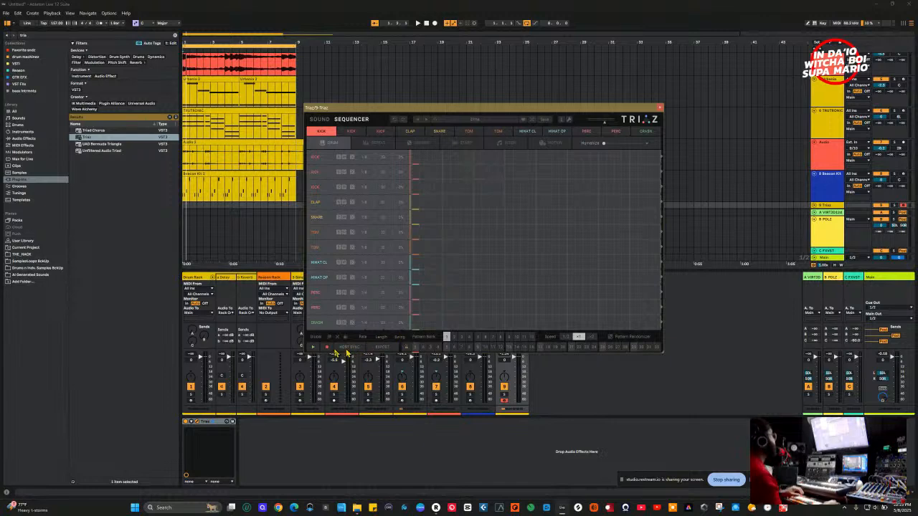
left_click(320, 120)
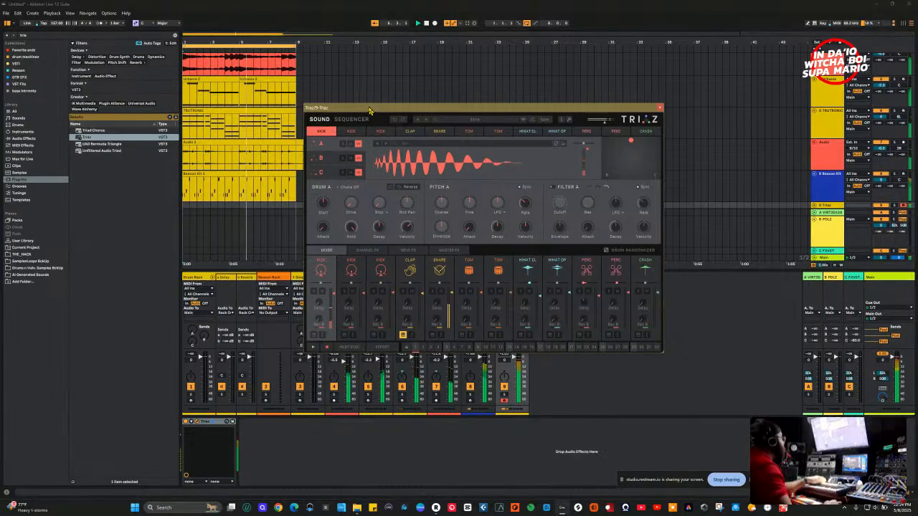
Select the Snare channel and the Clap channel in Triaz's mixer, and close the plug-in window.
left_click(452, 297)
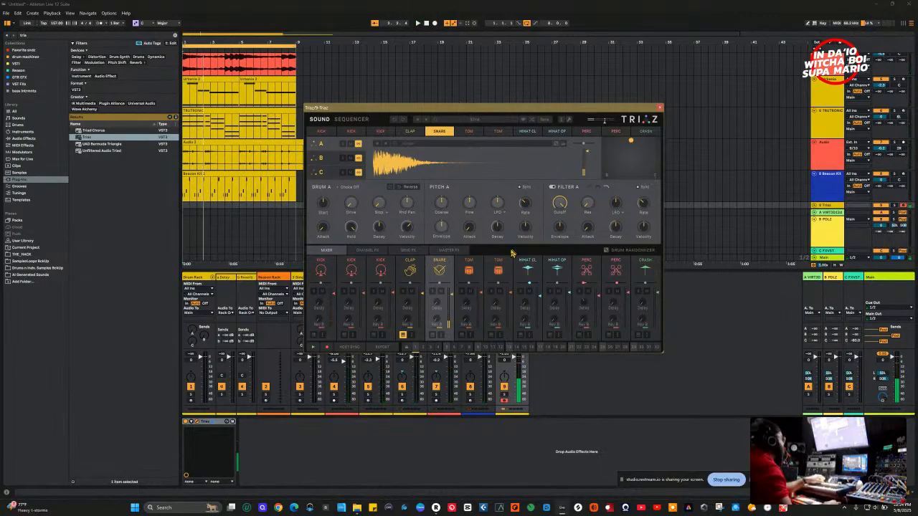
left_click(411, 320)
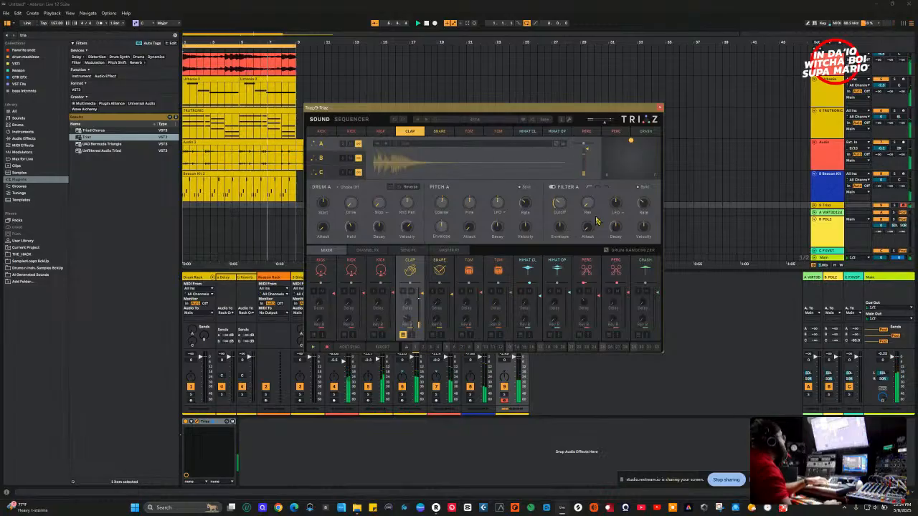
left_click(660, 108)
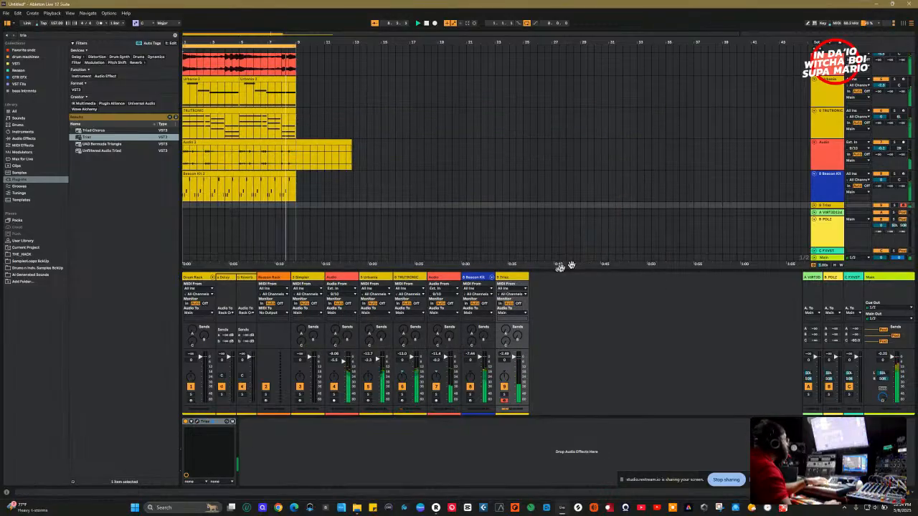
Show the Beacon Kit's individual drum chains in the mixer and color the Triaz track medium blue.
left_click(491, 278)
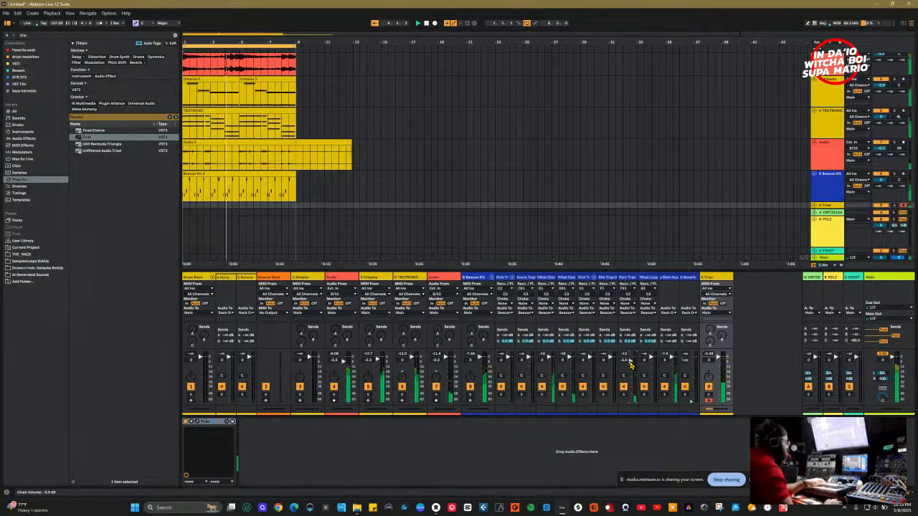
scroll(815, 208, "down", 1)
right_click(814, 208)
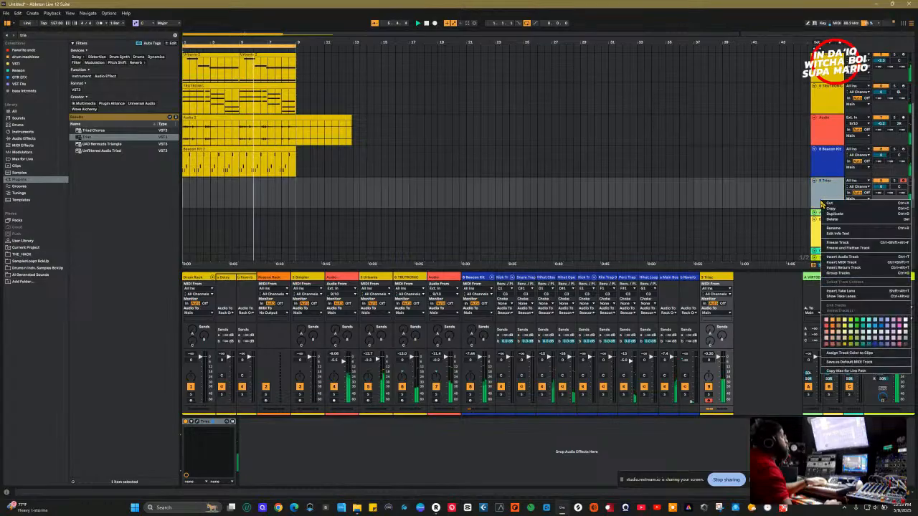
left_click(874, 345)
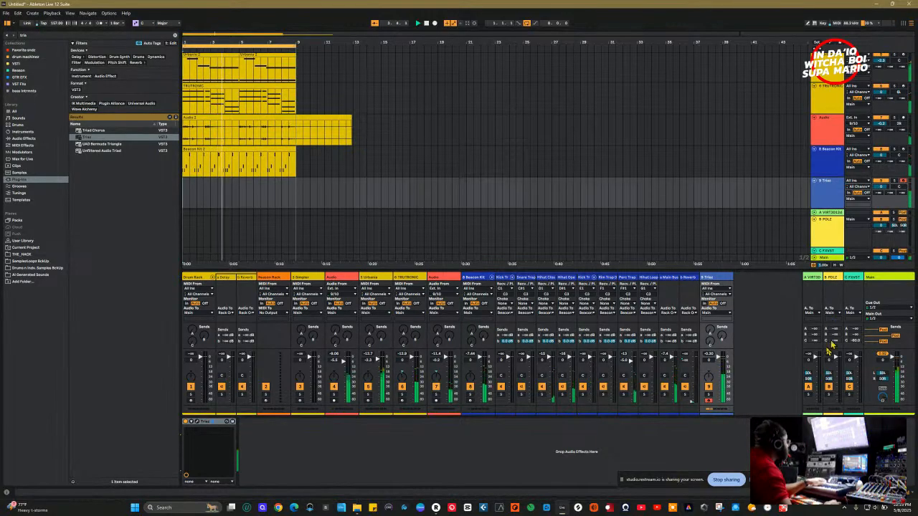
Solo the Beacon Kit track and restart playback to hear it alone.
left_click(471, 399)
key("space")
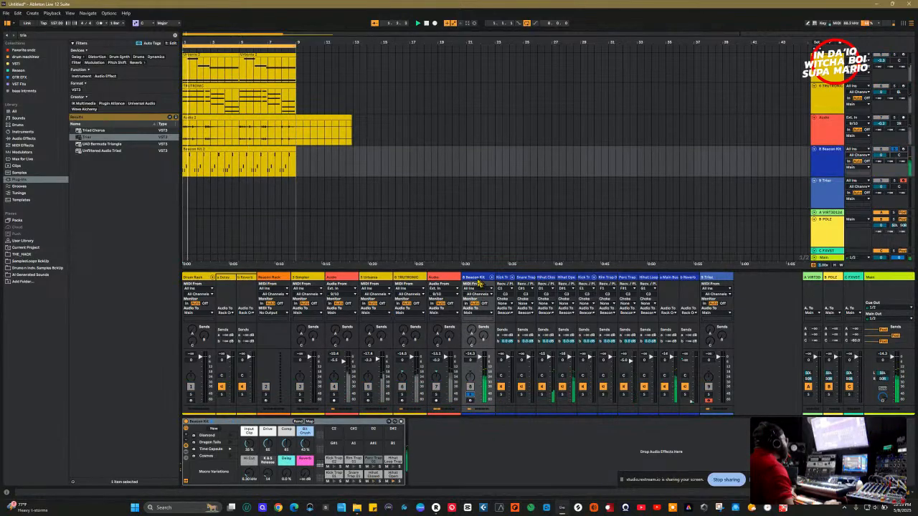
Clear the browser search, browse the audio effects, and add Shifter after the rack on the Beacon Kit track.
left_click(20, 152)
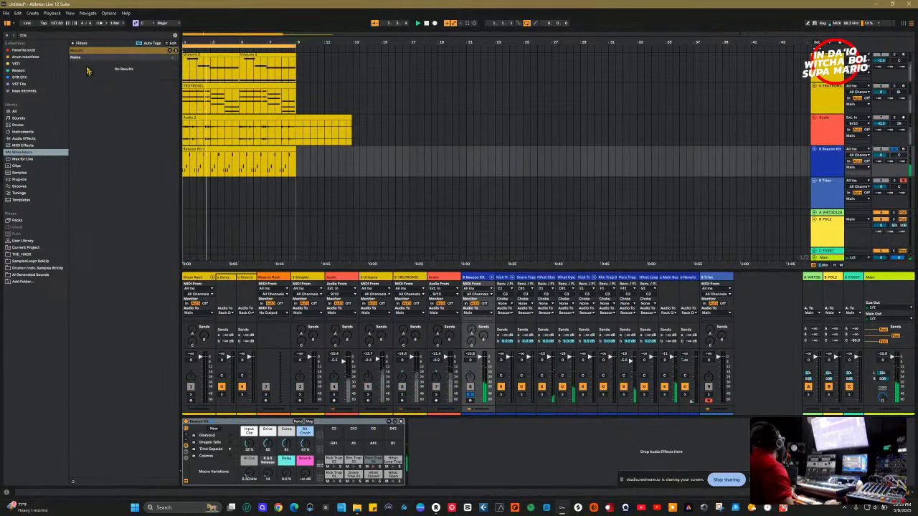
left_click(175, 35)
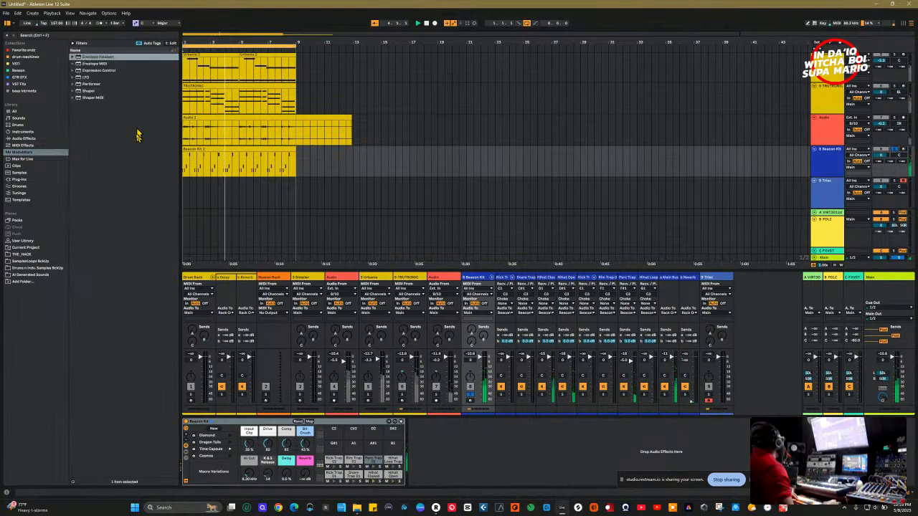
left_click(23, 139)
scroll(87, 189, "down", 2)
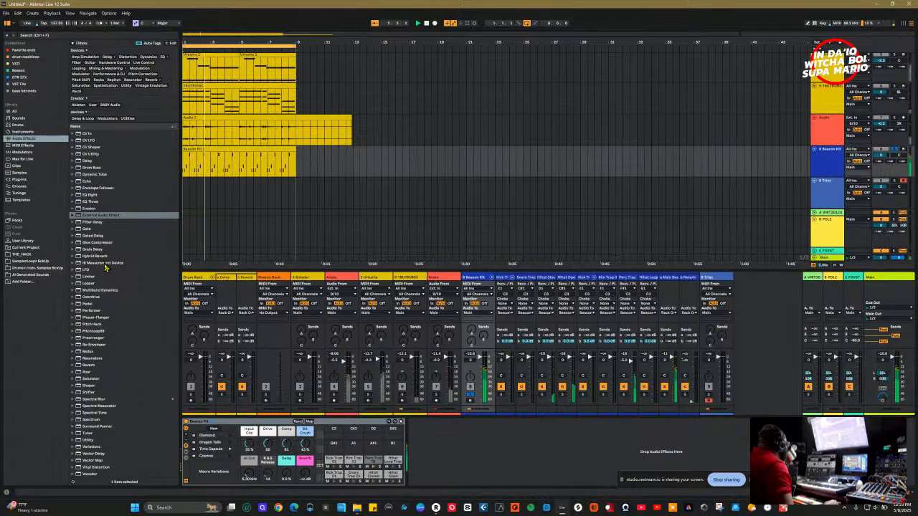
left_click(89, 393)
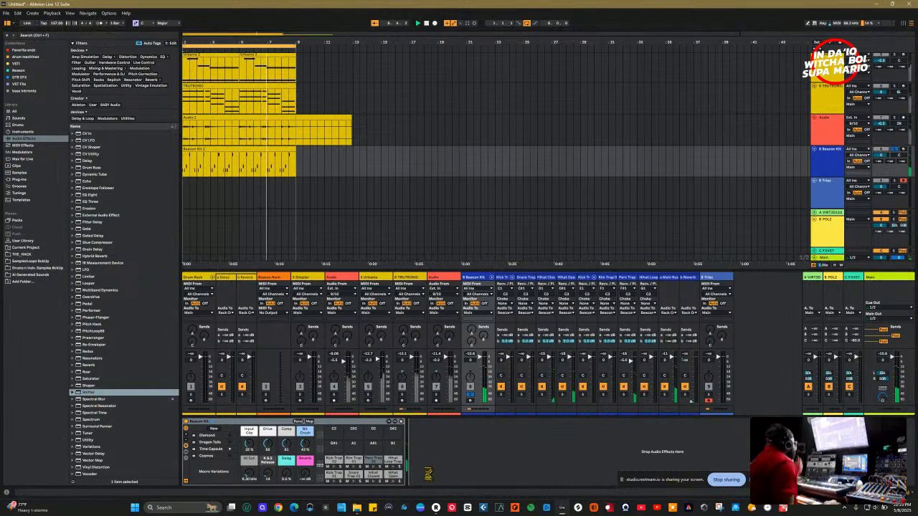
left_click_drag(430, 476, 428, 474)
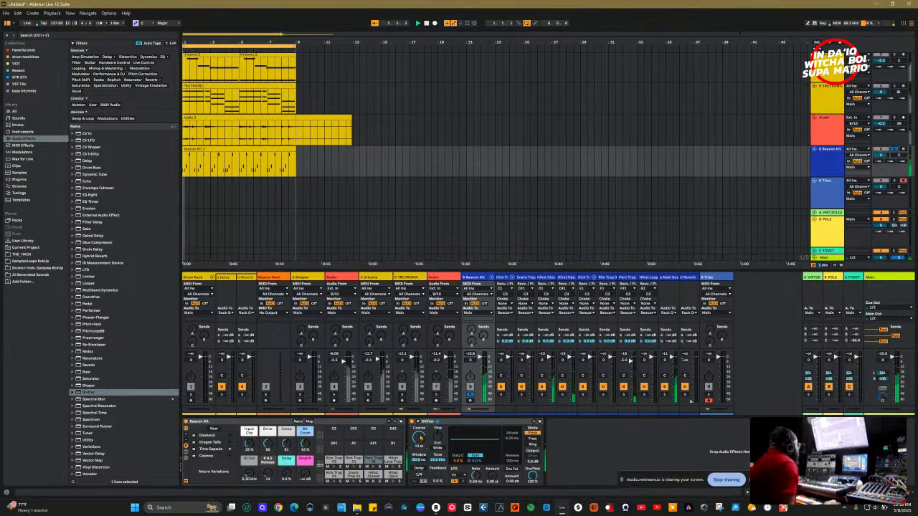
Lower Shifter's coarse pitch on the Beacon Kit, comparing the kit soloed and within the full mix.
left_click_drag(421, 439, 421, 439)
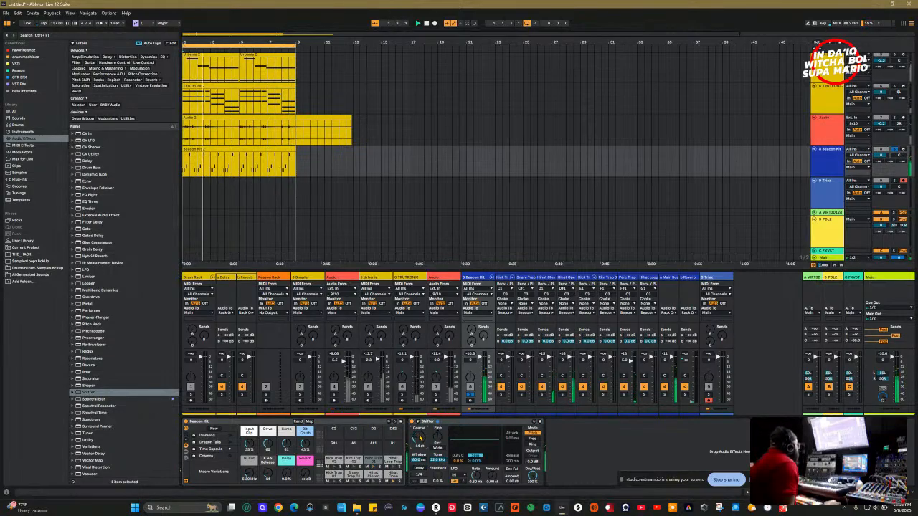
left_click(471, 395)
left_click_drag(419, 441, 419, 439)
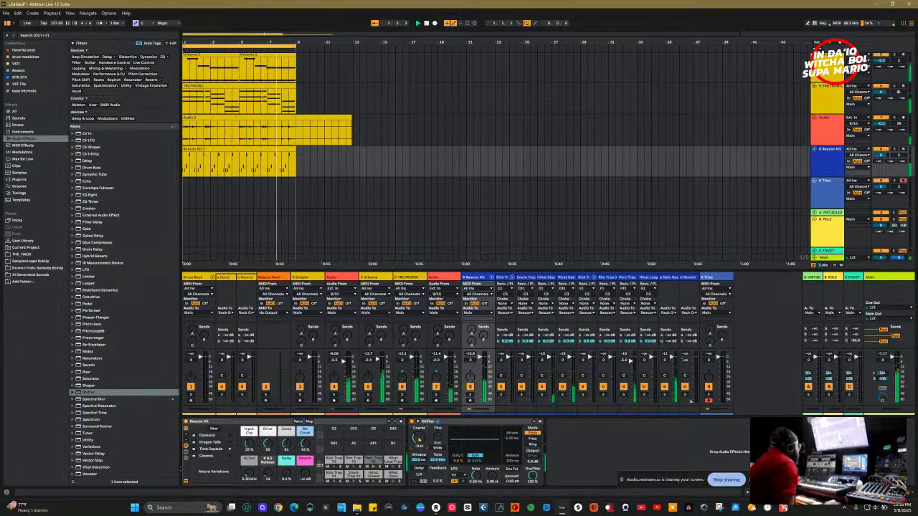
left_click(472, 398)
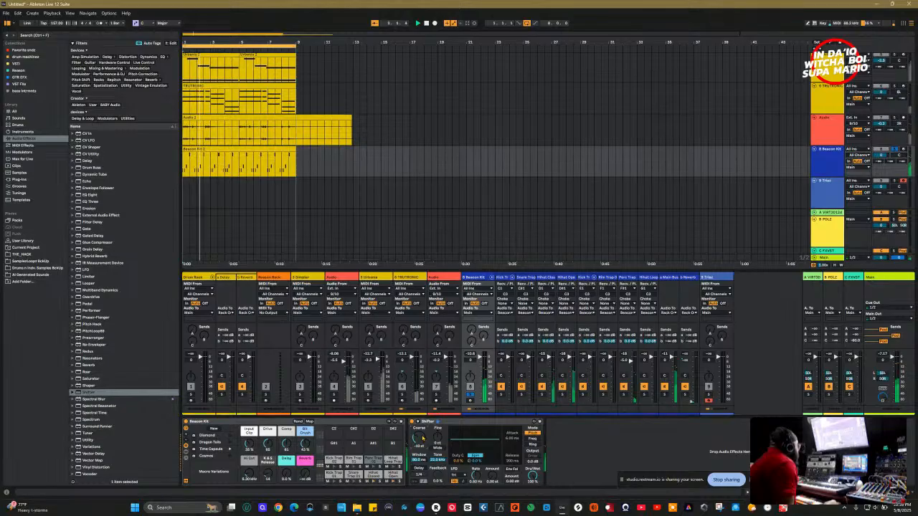
Raise the Beacon Kit's Reverb macro to about -3.5 dB, checking it against the full mix.
left_click(471, 395)
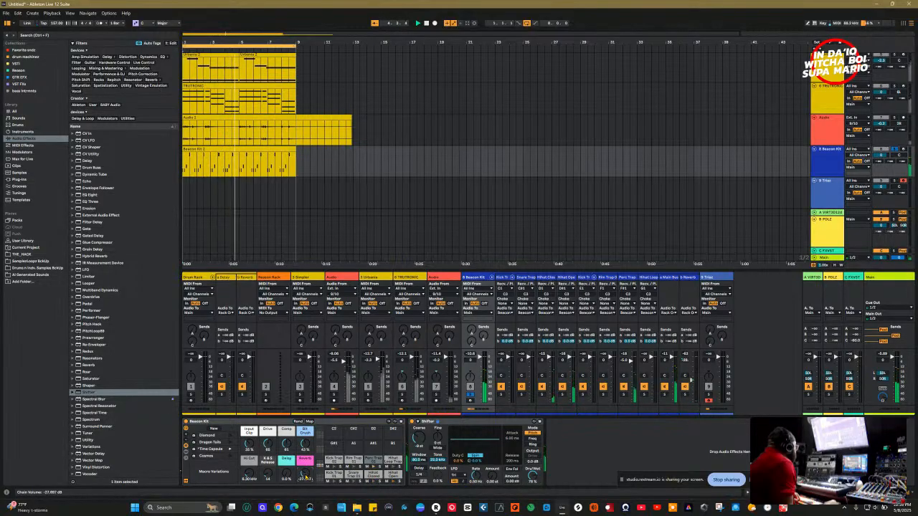
left_click_drag(305, 477, 306, 472)
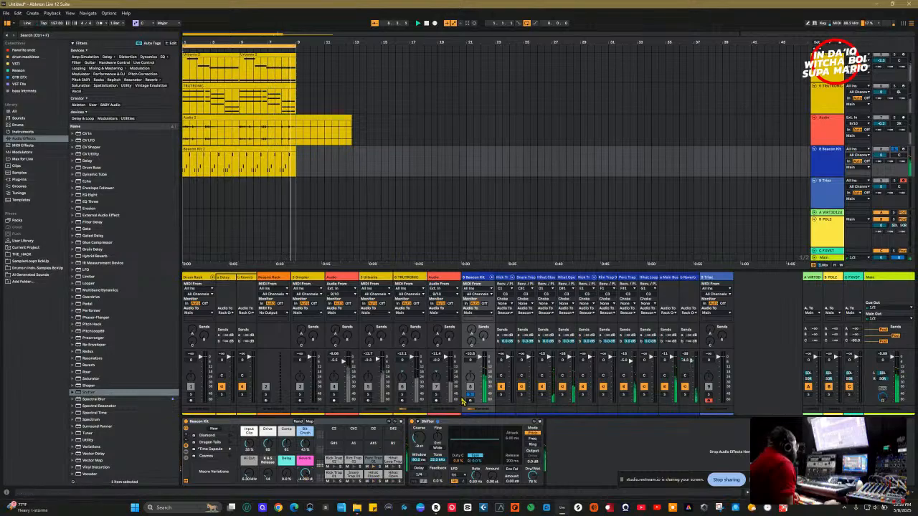
left_click_drag(306, 475, 307, 474)
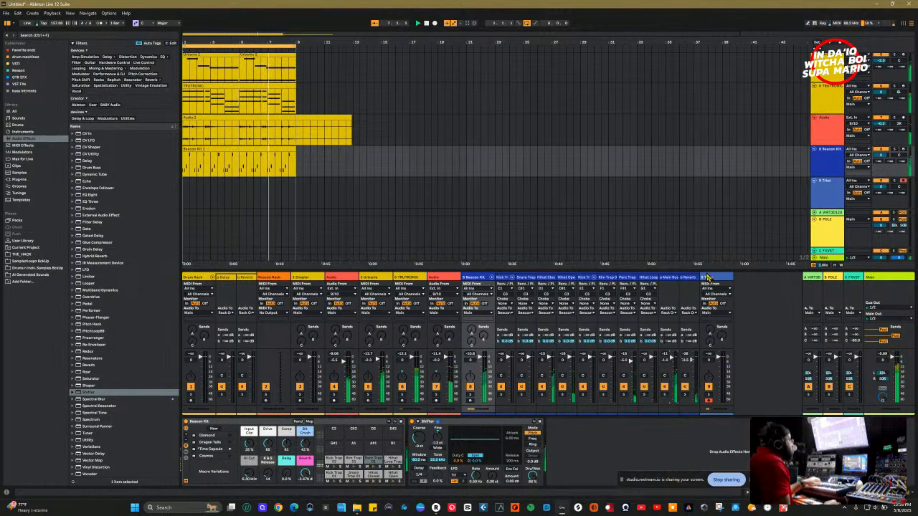
Open Triaz from its track and adjust the decay of layer A on the second Kick channel.
left_click(708, 398)
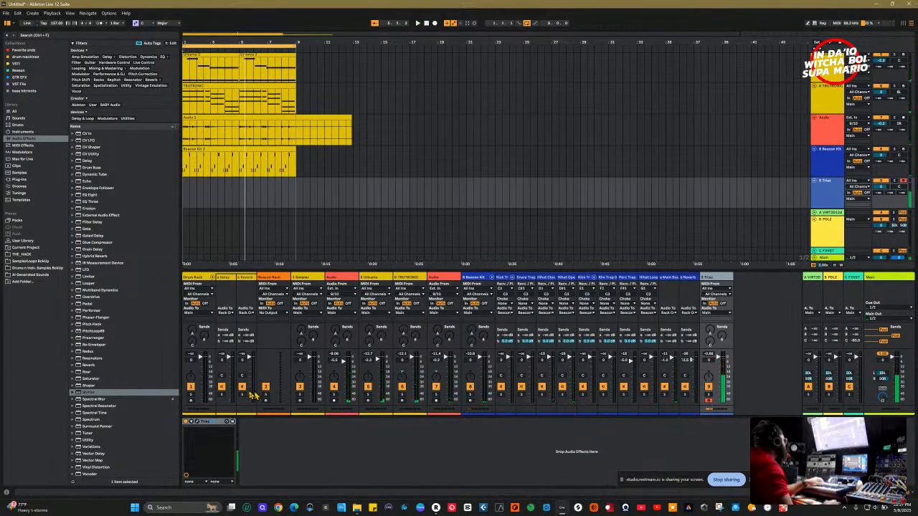
left_click(203, 422)
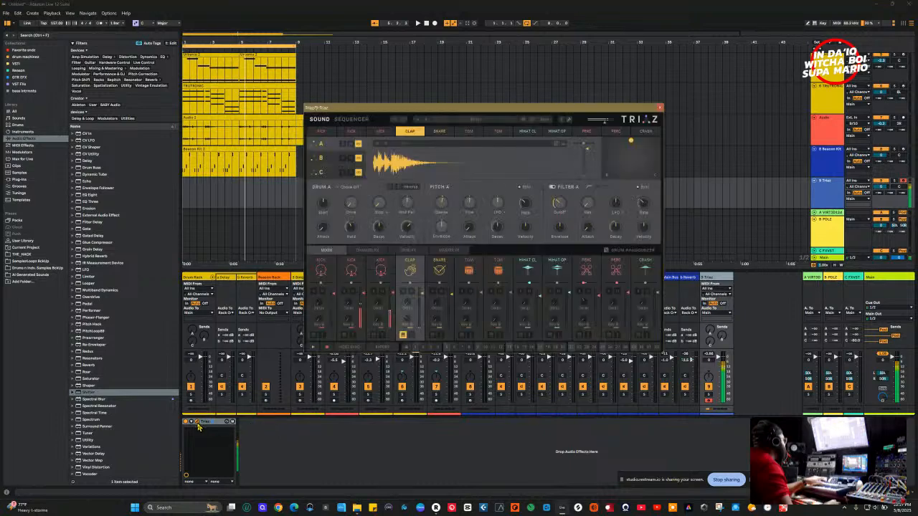
left_click(352, 272)
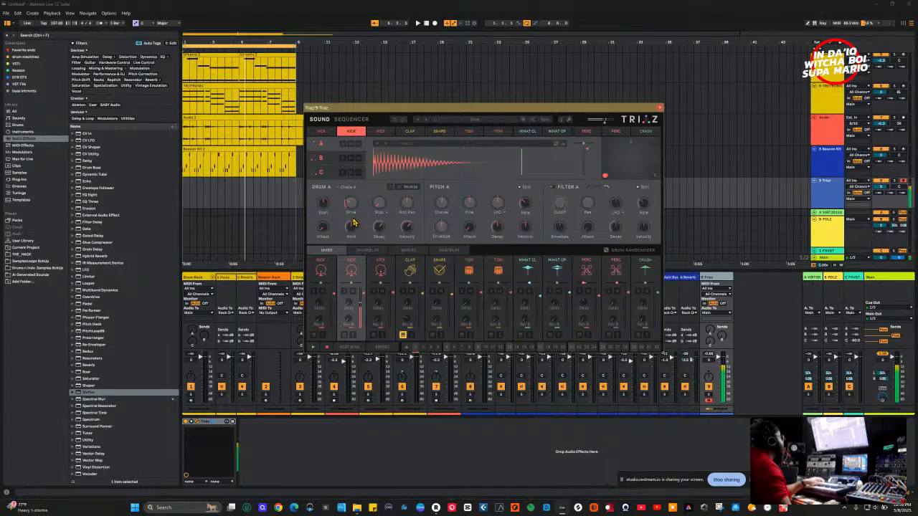
left_click_drag(378, 227, 385, 258)
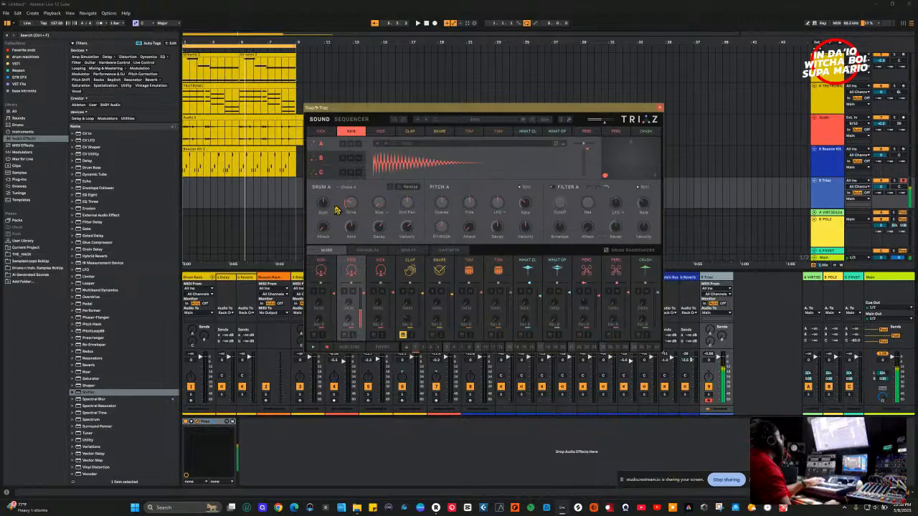
left_click_drag(383, 229, 412, 216)
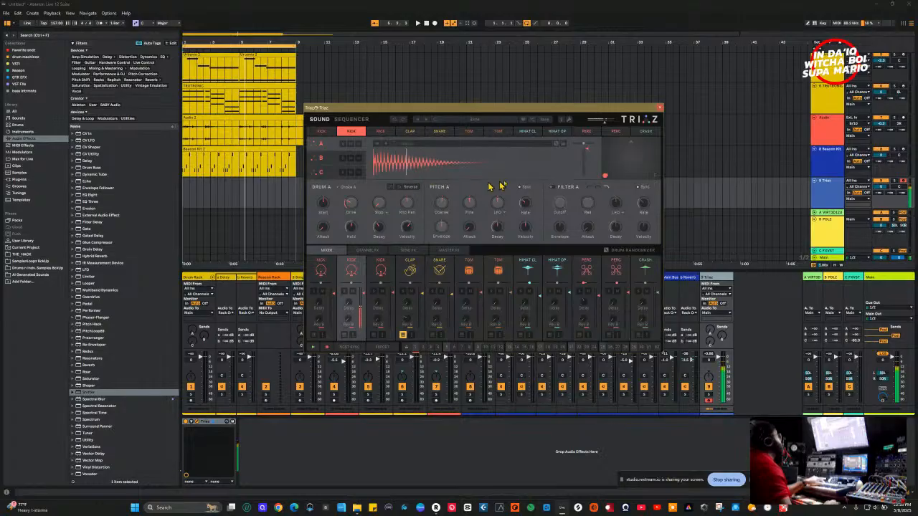
Show the second Kick's layer B and balance the levels of the two Kick channels and the Clap channel in Triaz's mixer.
left_click(329, 157)
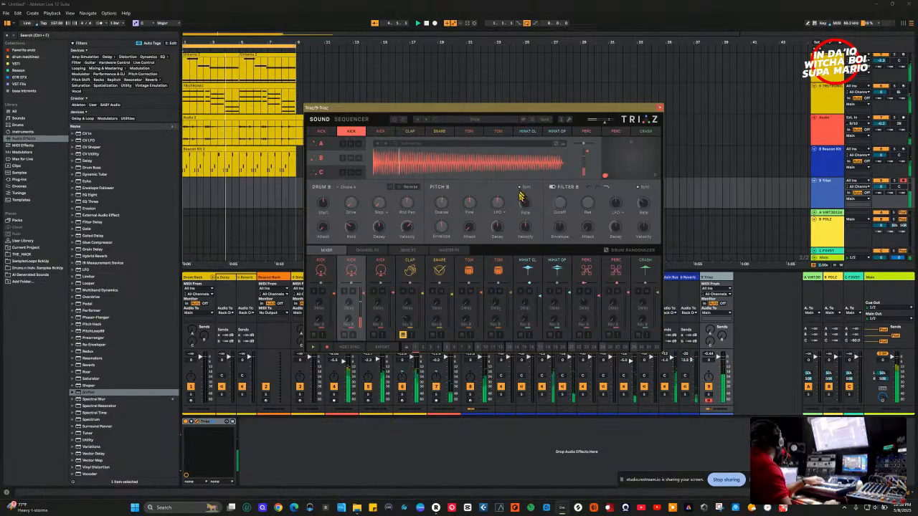
left_click_drag(364, 295, 367, 267)
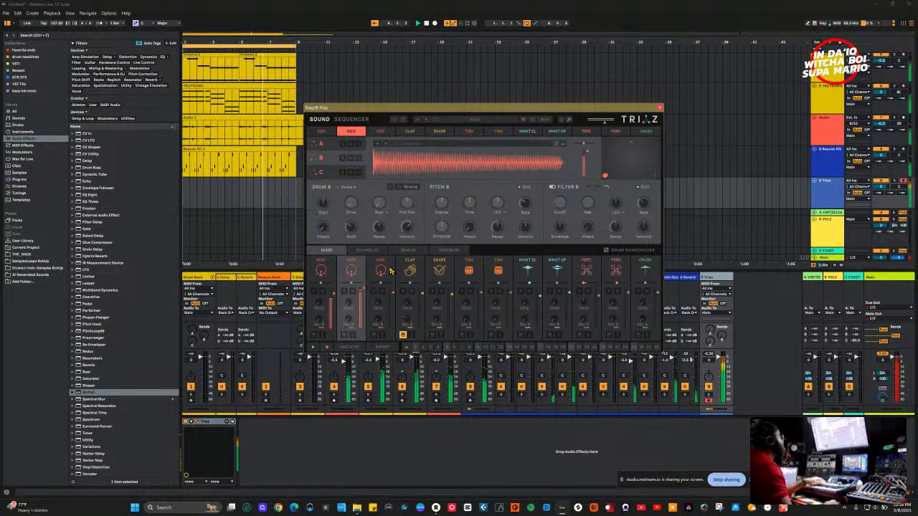
left_click_drag(362, 289, 364, 299)
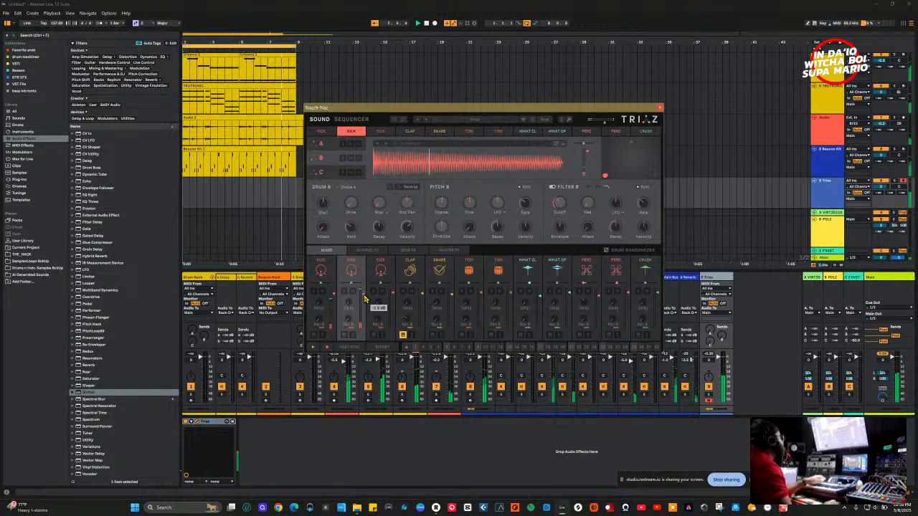
left_click(334, 297)
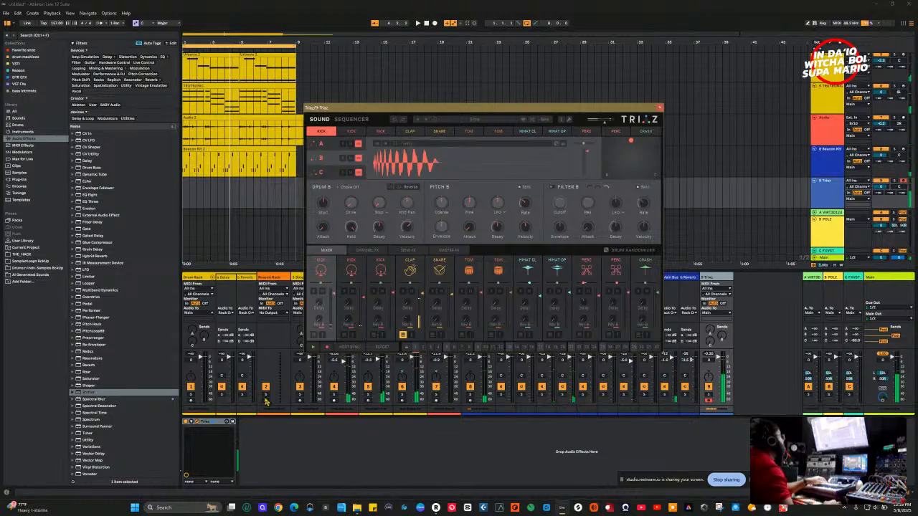
left_click(419, 269)
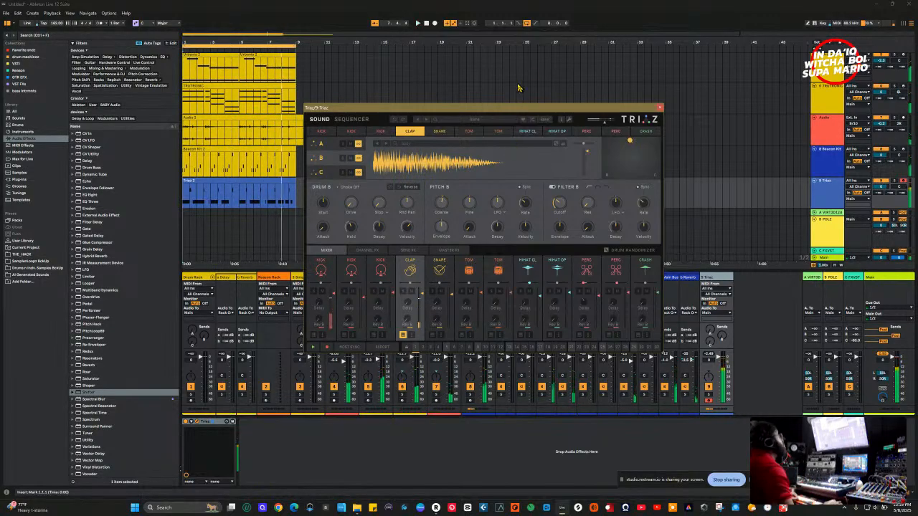
Move the Triaz window aside, open the recorded Triaz clip, and set its Quantize amount to 71%.
left_click_drag(516, 108, 664, 110)
left_click(260, 183)
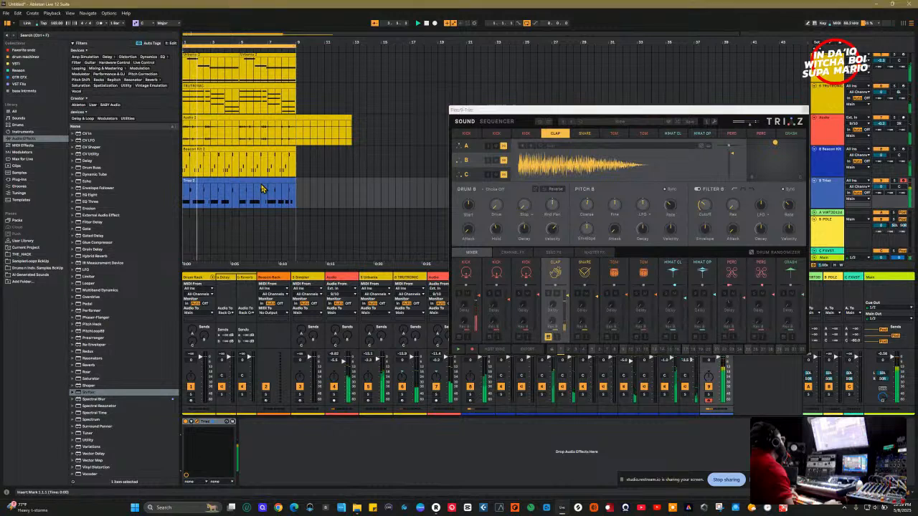
double_click(260, 183)
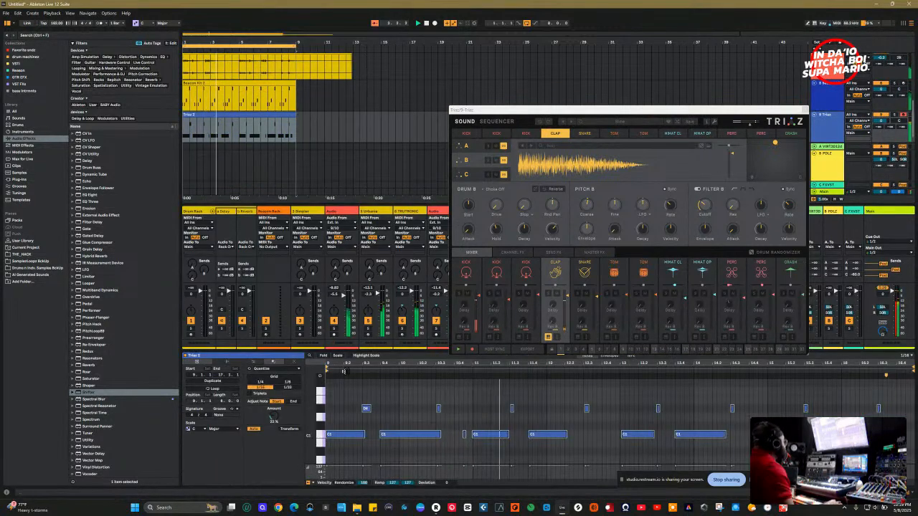
left_click(274, 418)
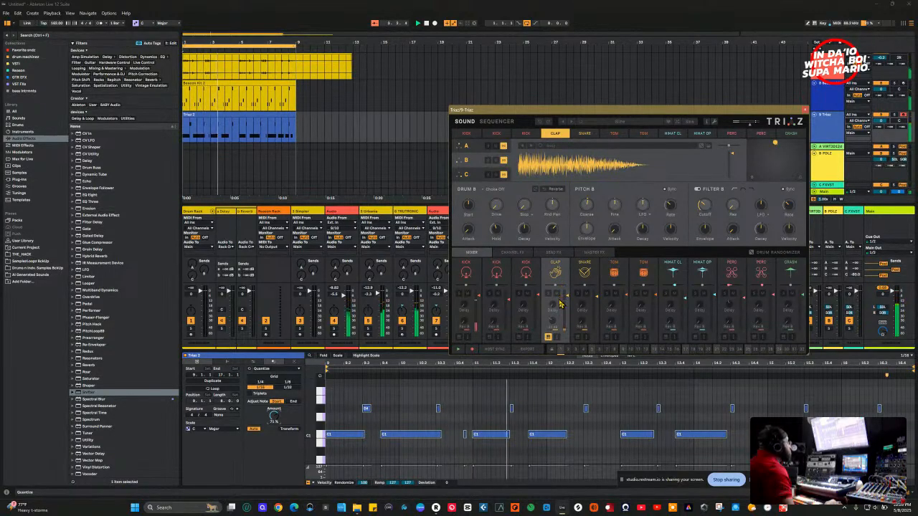
Lower the volume of the first Kick channel in Triaz's mixer.
left_click(478, 307)
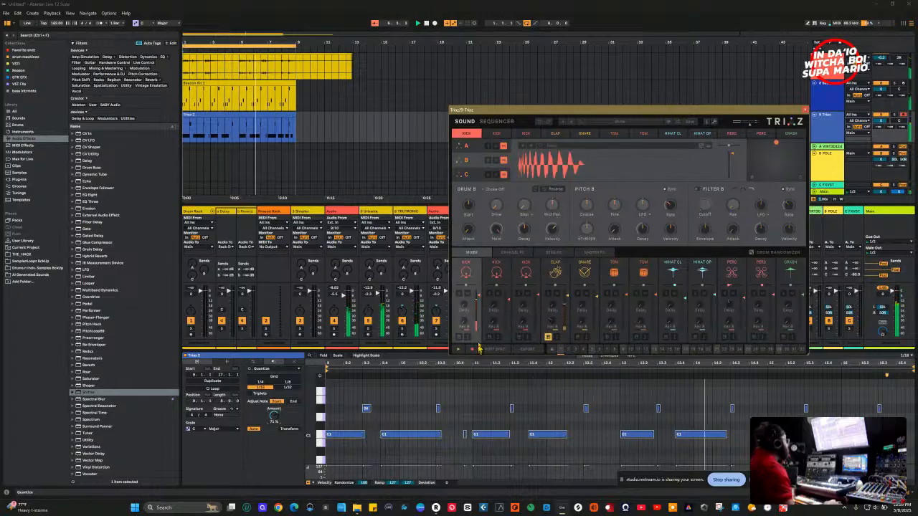
mouse_move(480, 302)
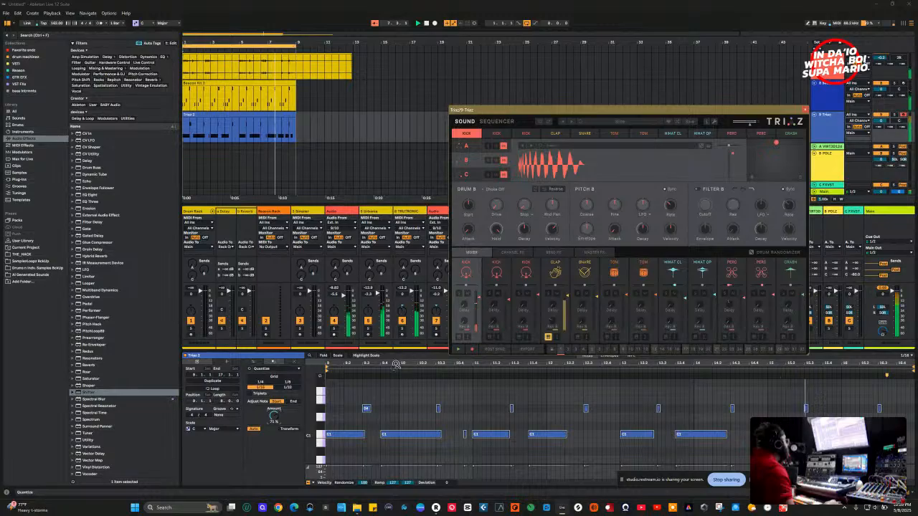
Copy the C1 kick notes in the clip's second half up to C#1 to layer the second kick, and play the result.
left_click(319, 429)
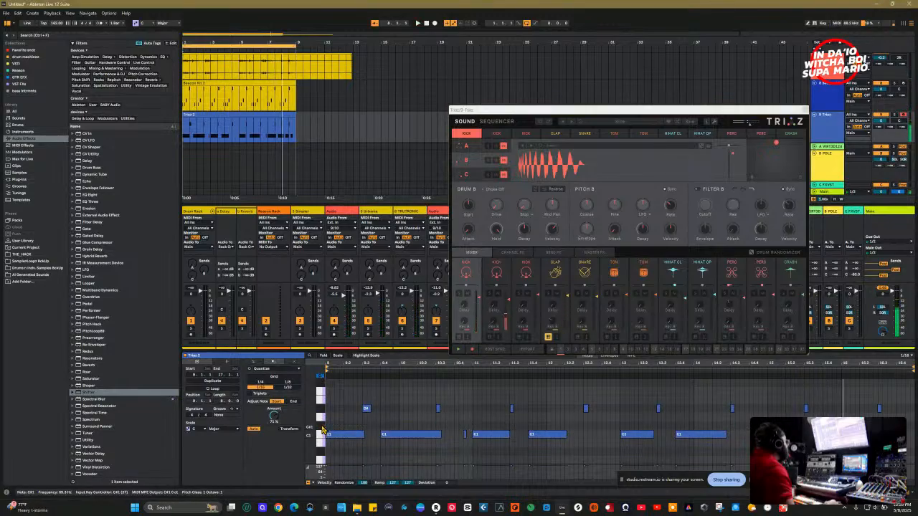
left_click_drag(333, 434, 882, 445)
key("ctrl+z")
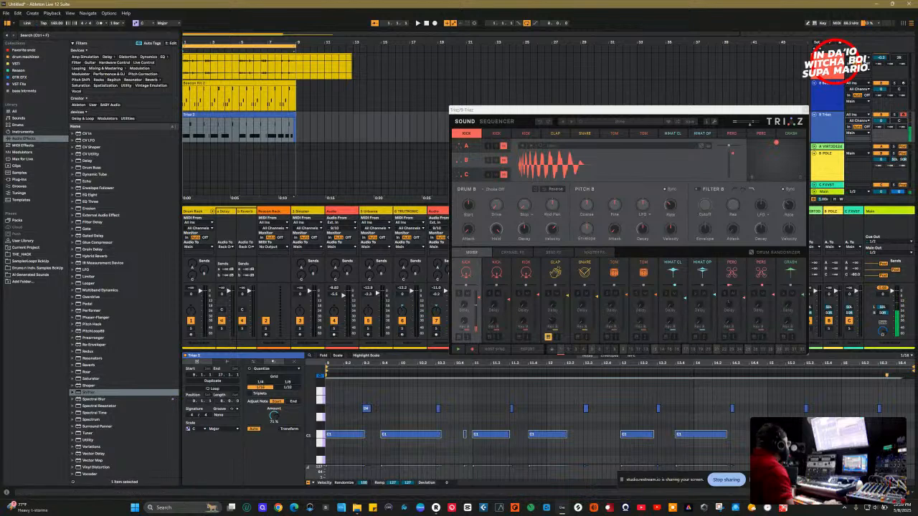
left_click_drag(339, 438, 342, 433)
key("space")
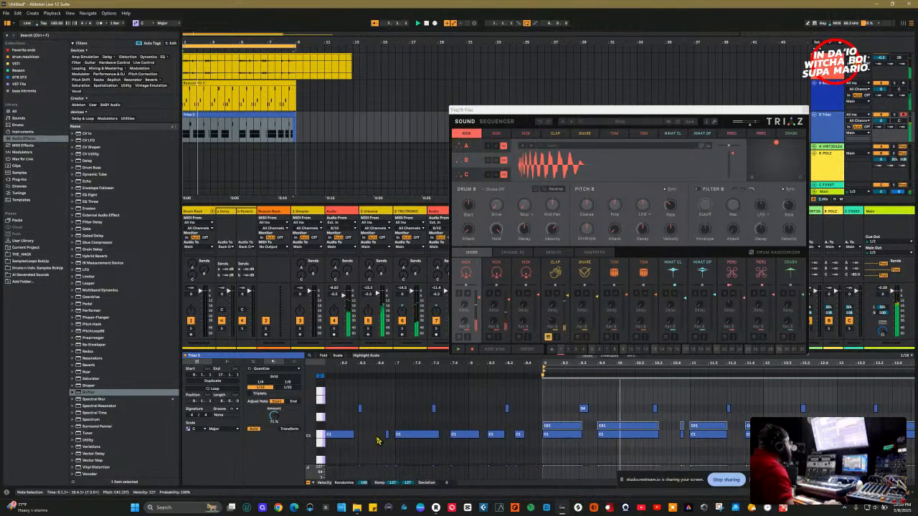
Select the second Kick channel in Triaz's mixer and check the sequencer page before returning to the Sound page.
left_click(508, 302)
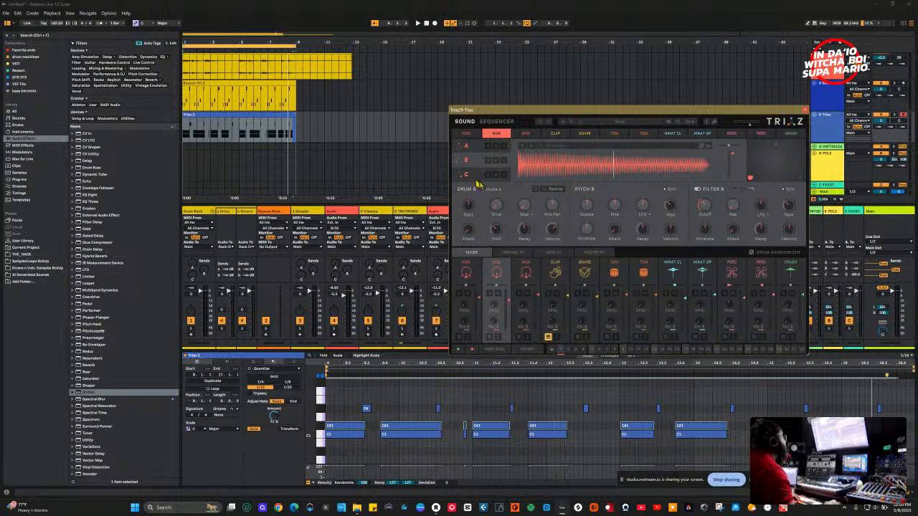
left_click(497, 122)
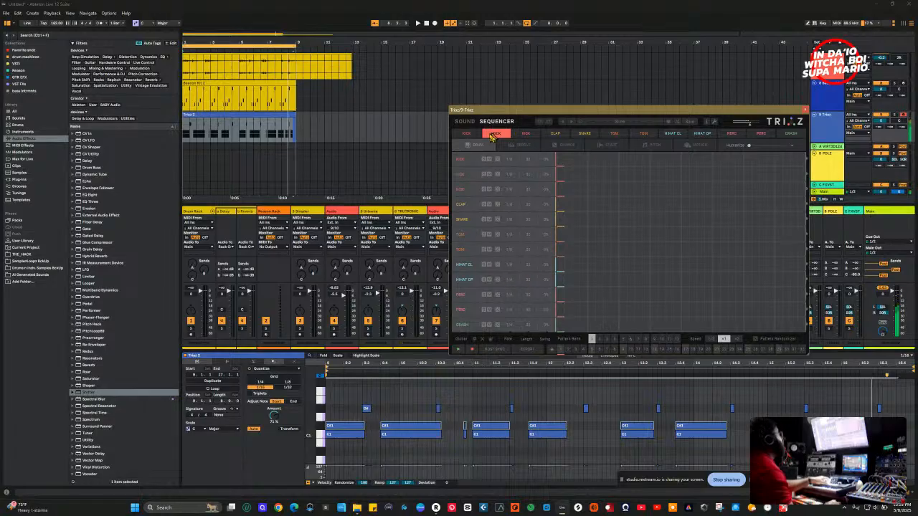
left_click(464, 121)
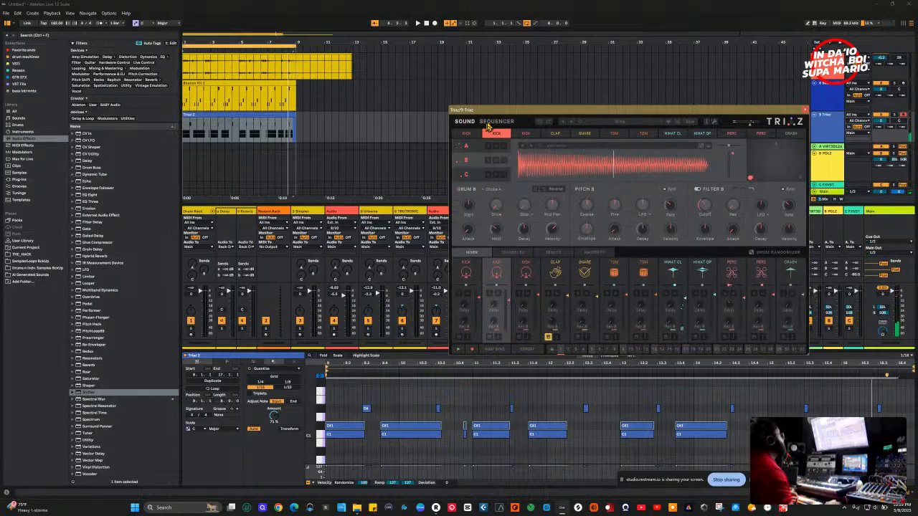
Fill every step of the closed hi-hat row in Triaz's sequencer and enable Host Sync.
left_click(487, 123)
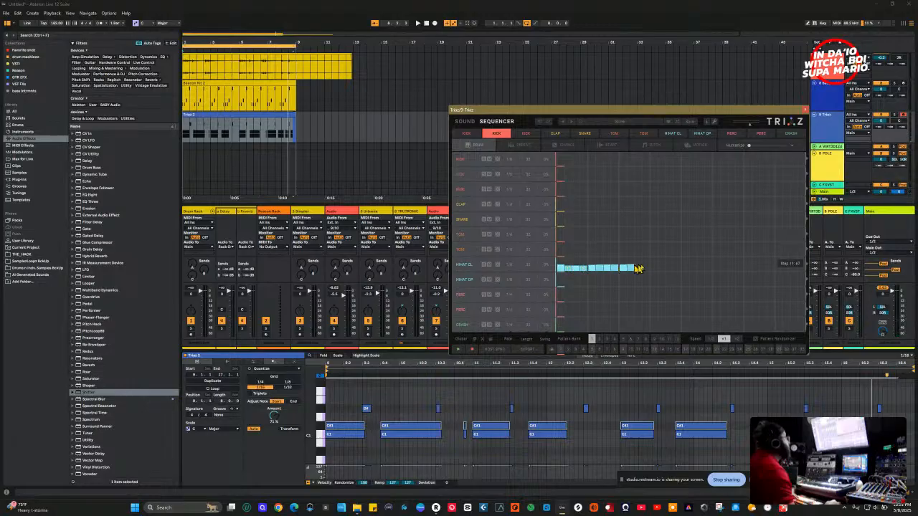
left_click_drag(799, 265, 674, 265)
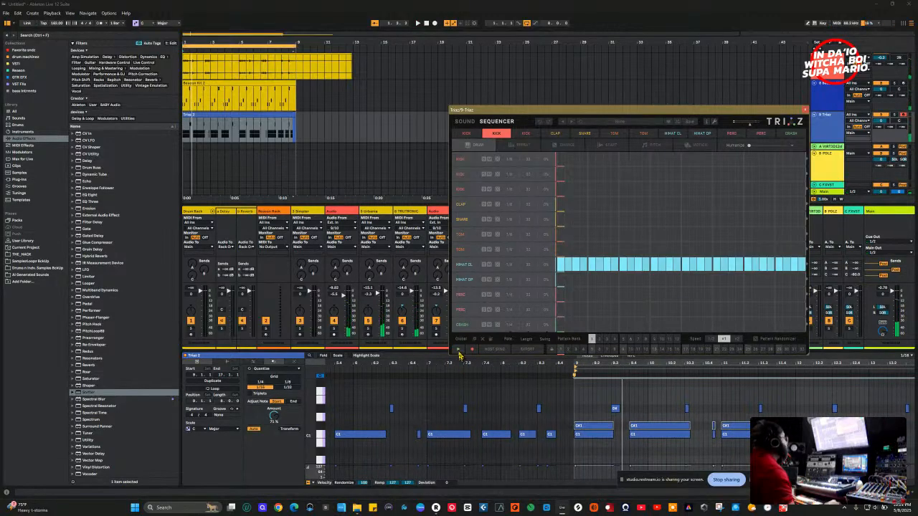
left_click(494, 349)
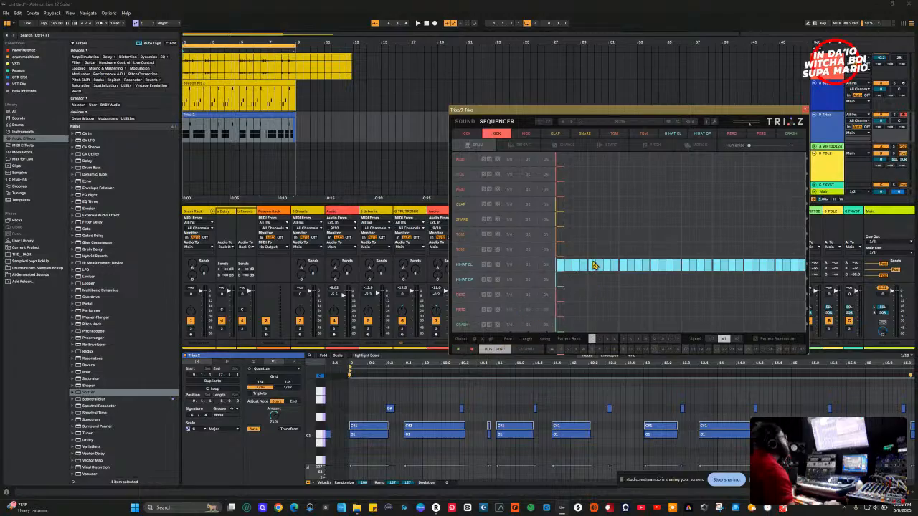
Add repeats to two steps of Triaz's closed hi-hat row, play the pattern, and raise Humanize slightly.
left_click(531, 147)
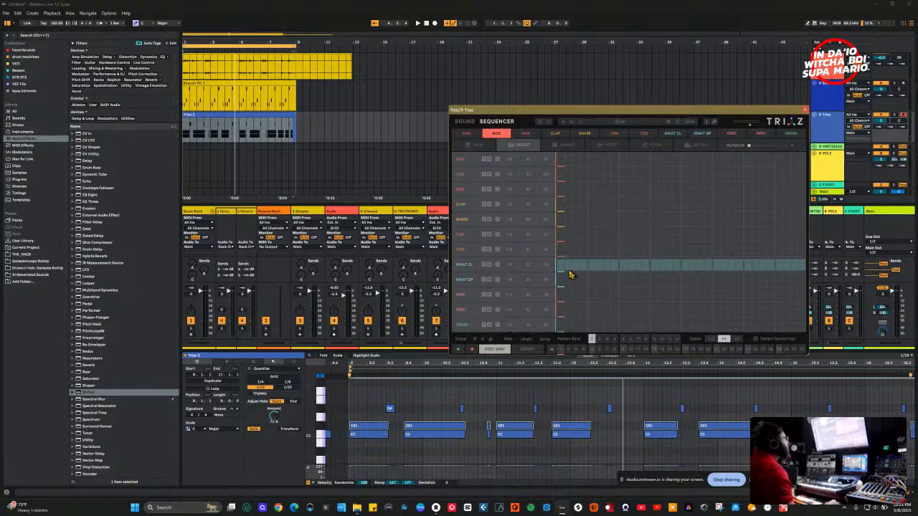
key("space")
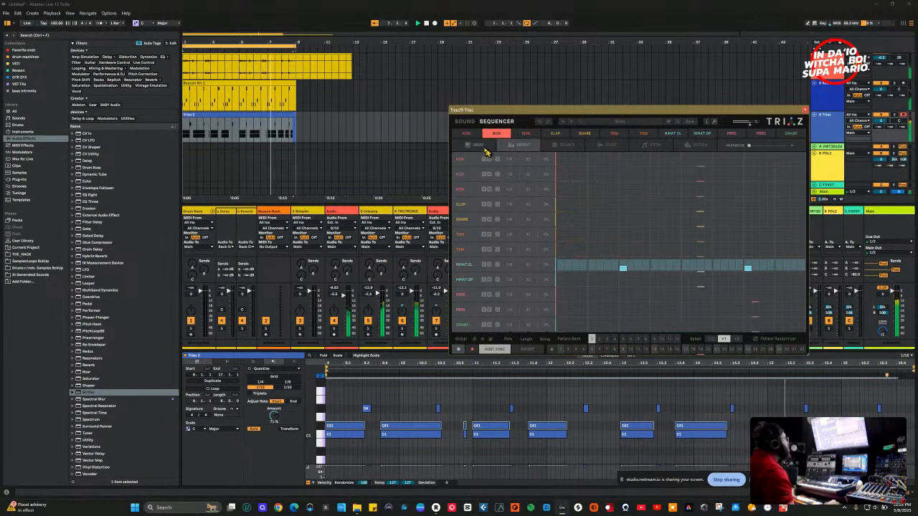
left_click(566, 145)
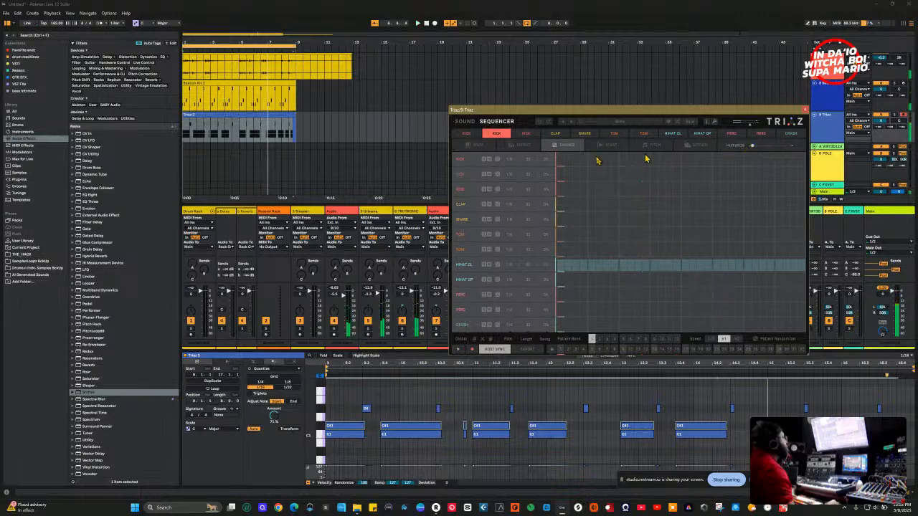
left_click(479, 145)
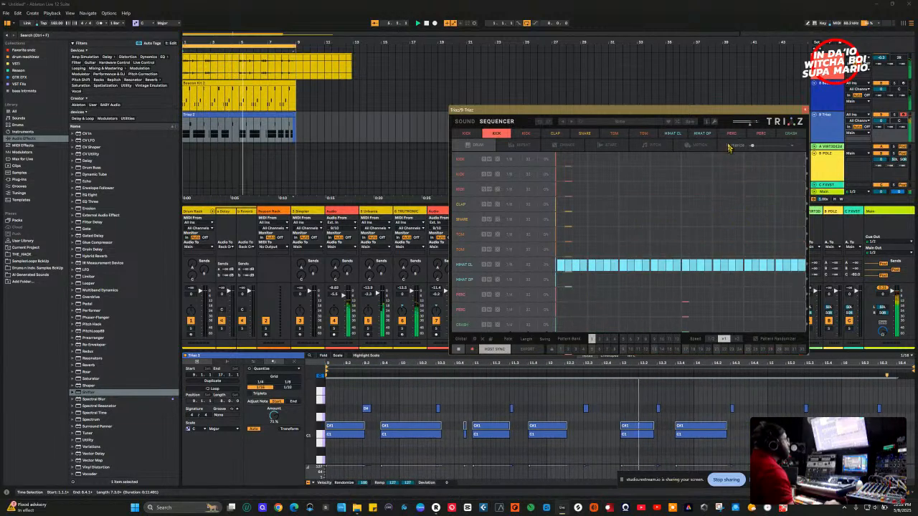
mouse_move(753, 149)
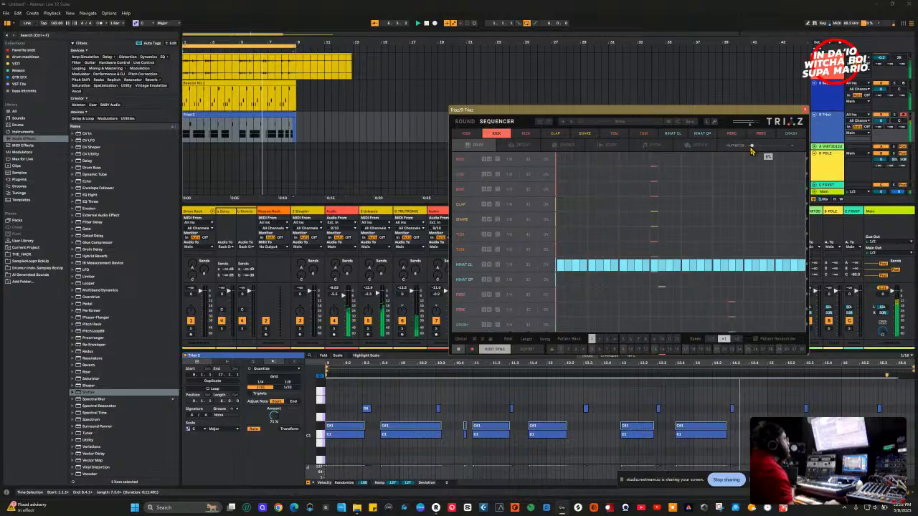
Check the Beacon Kit clip's notes during playback and return to Triaz's Sound page.
left_click(804, 109)
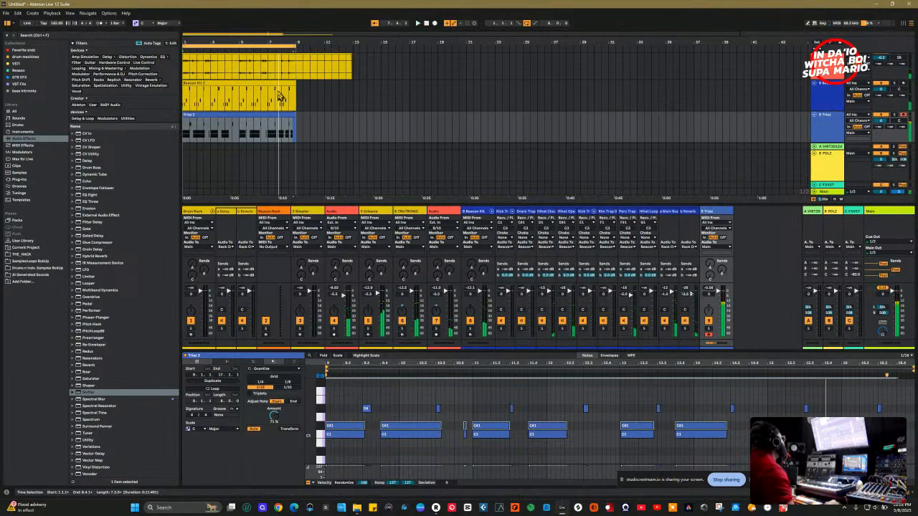
left_click(280, 96)
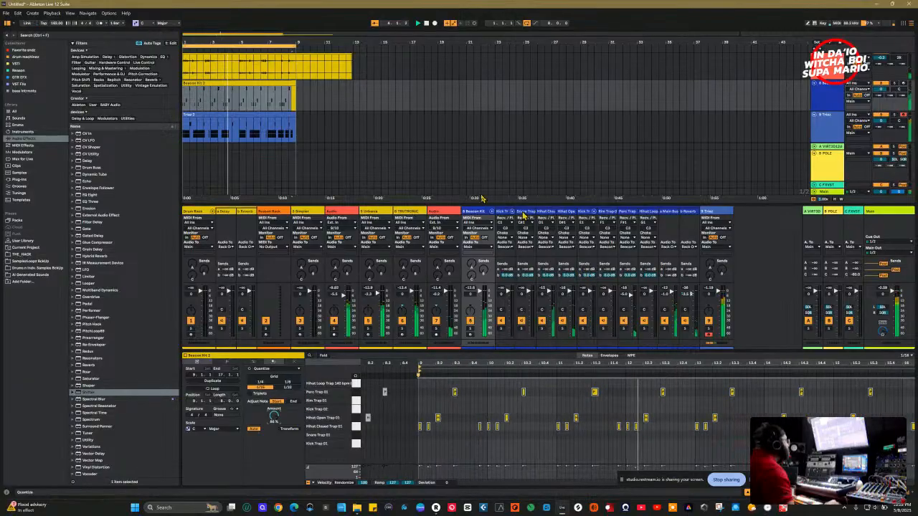
left_click(710, 210)
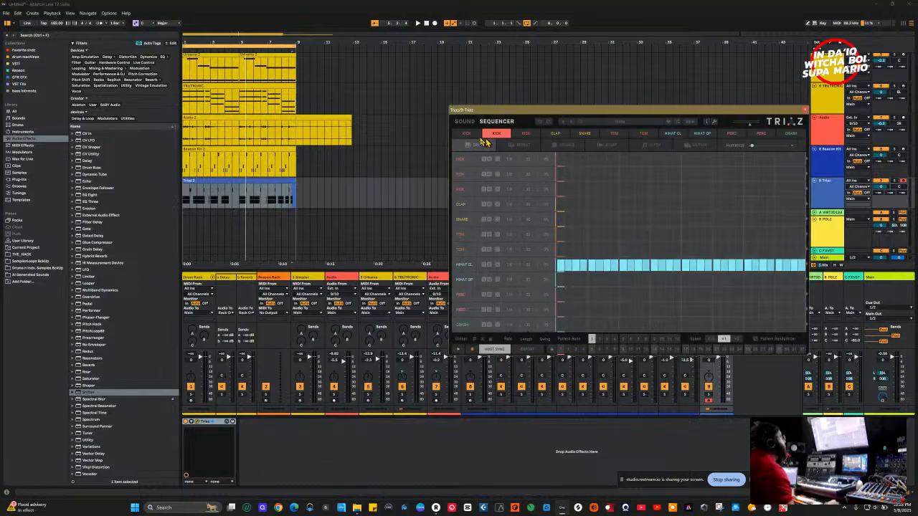
left_click(467, 123)
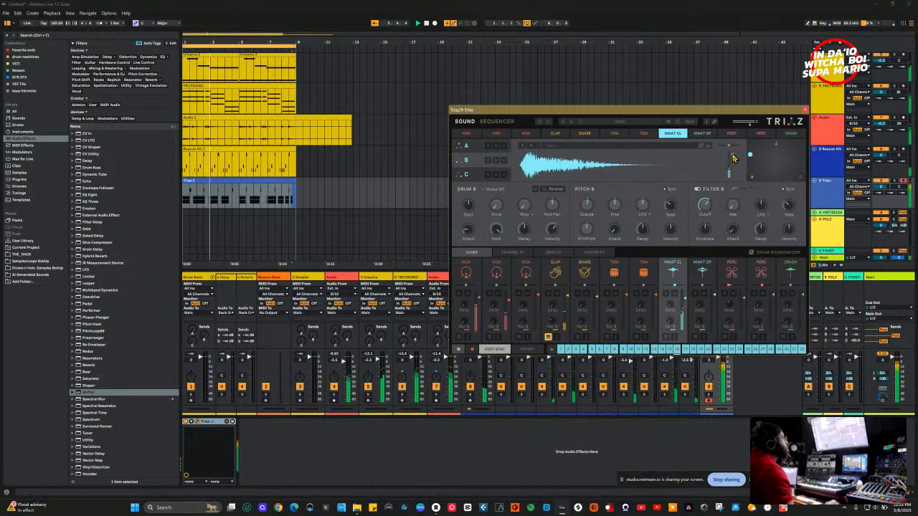
Select Triaz's open hi-hat channel and overdub a new part onto the Triaz track while the loop plays.
left_click(703, 290)
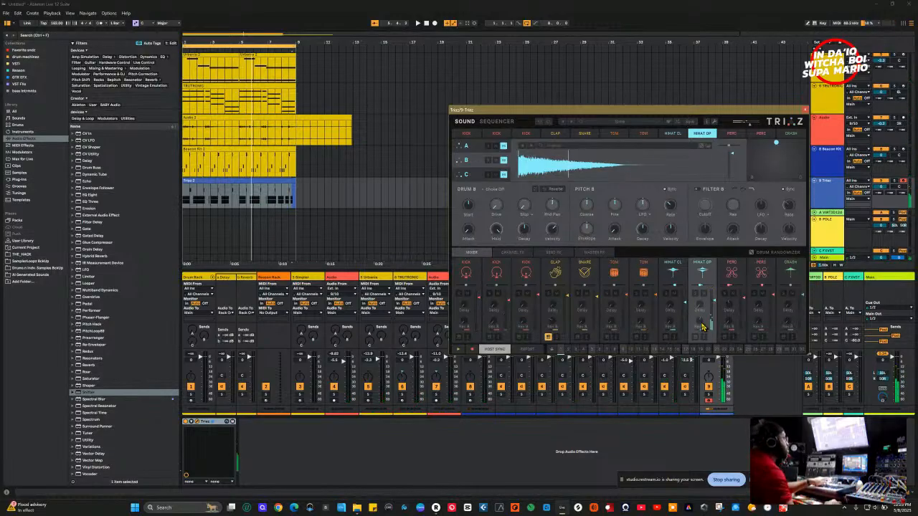
key("Home")
key("space")
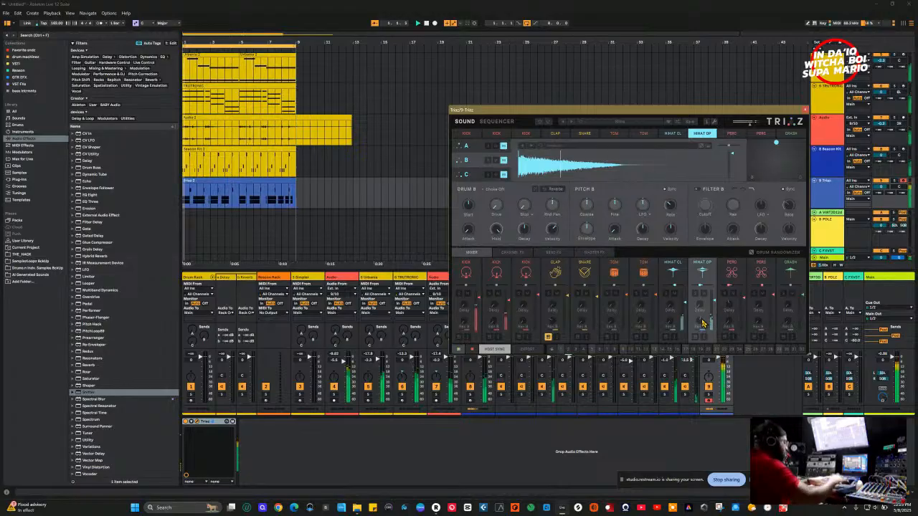
mouse_move(714, 305)
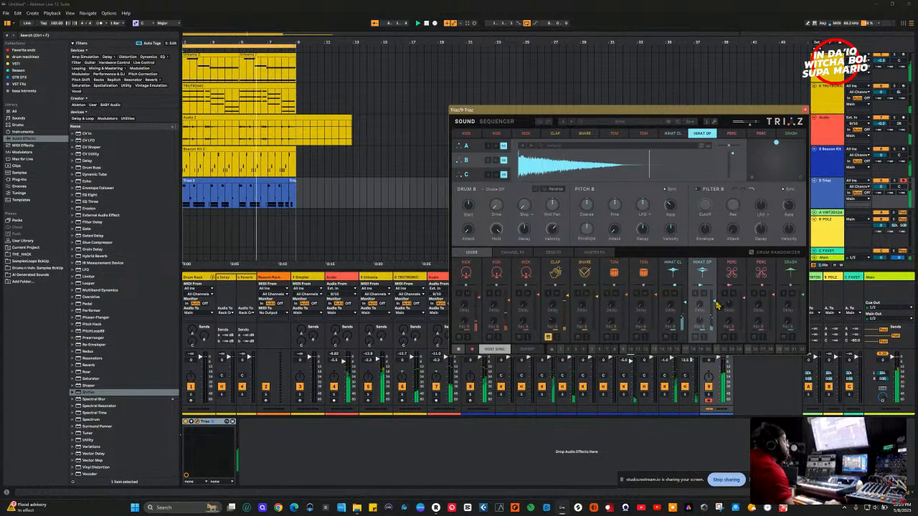
key("F9")
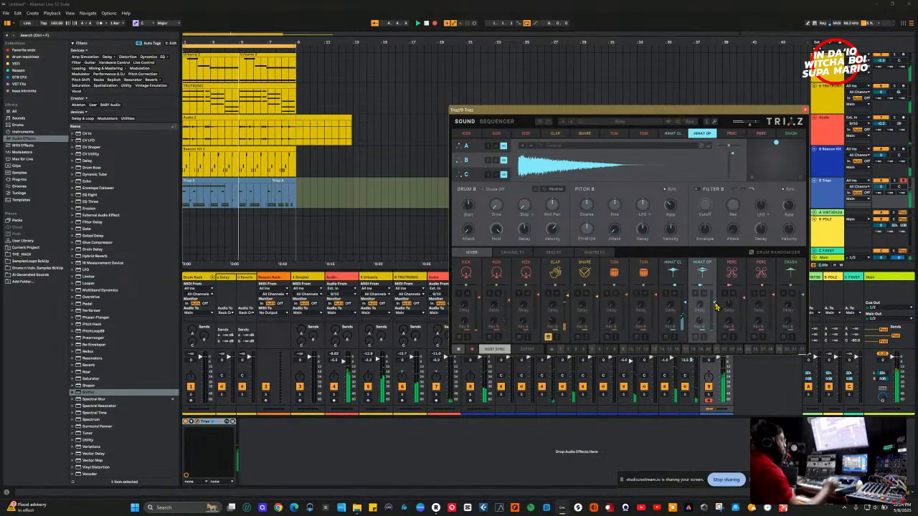
key("F9")
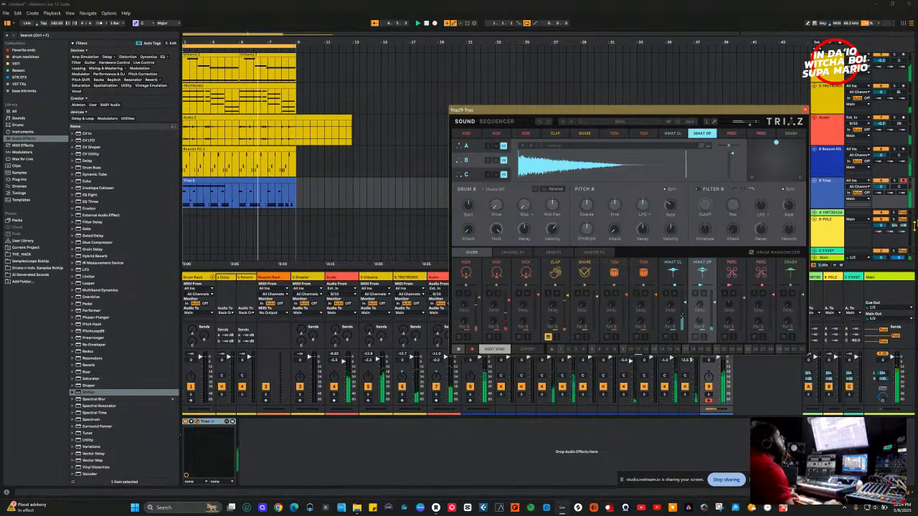
Close the Triaz window, lower the Beacon Kit track's volume, and fold its individual drum channels in the mixer.
left_click(450, 303)
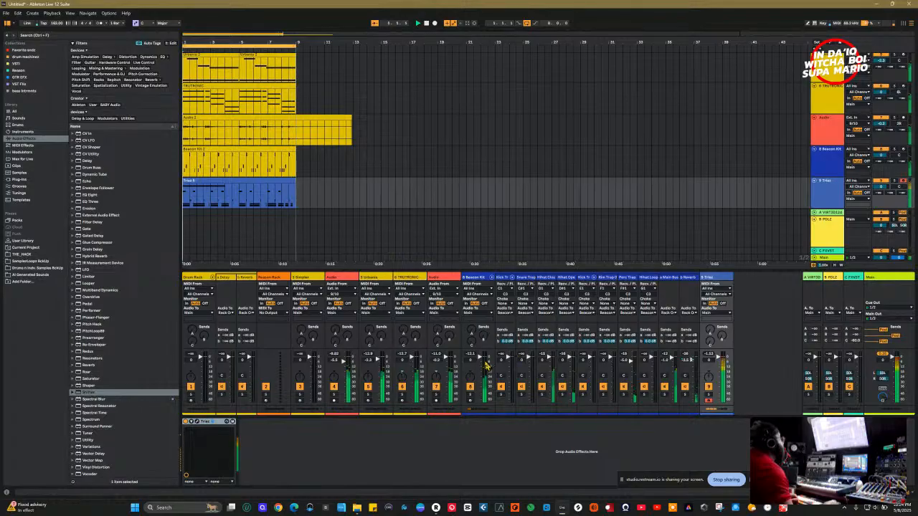
left_click_drag(479, 358, 481, 359)
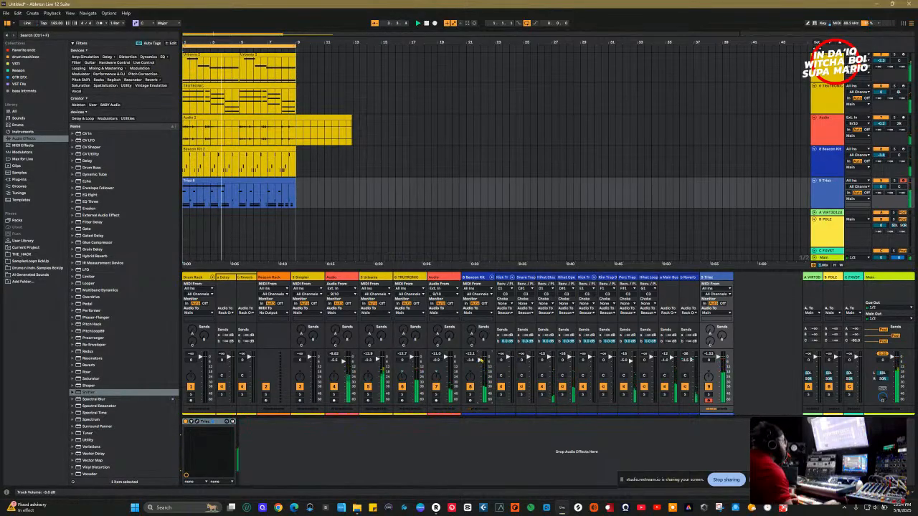
left_click(484, 277)
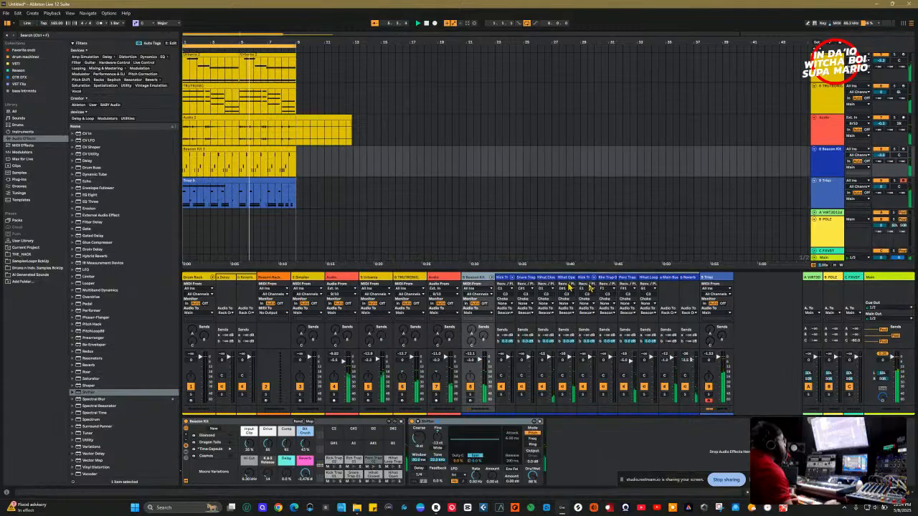
left_click(492, 278)
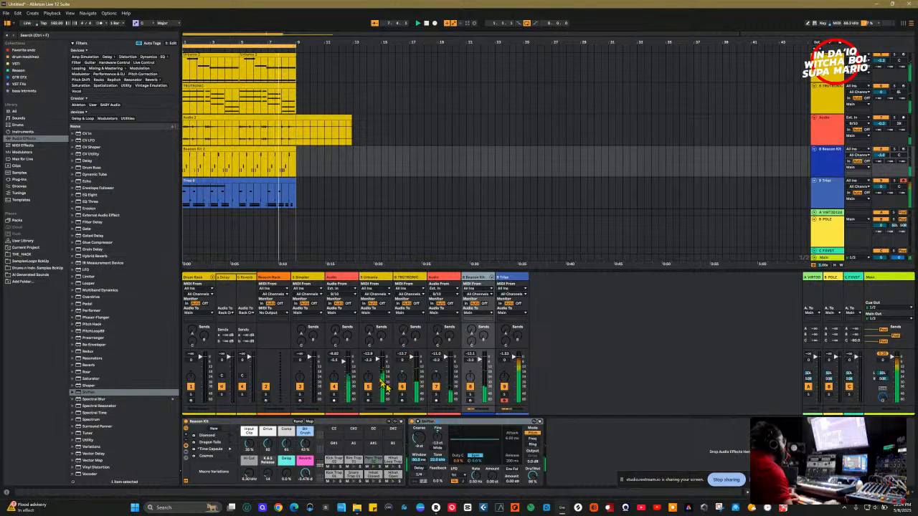
Mute track 6 TRUTRONIC and audio track 7, briefly muting tracks 4 and 5 to compare the mix.
left_click(333, 387)
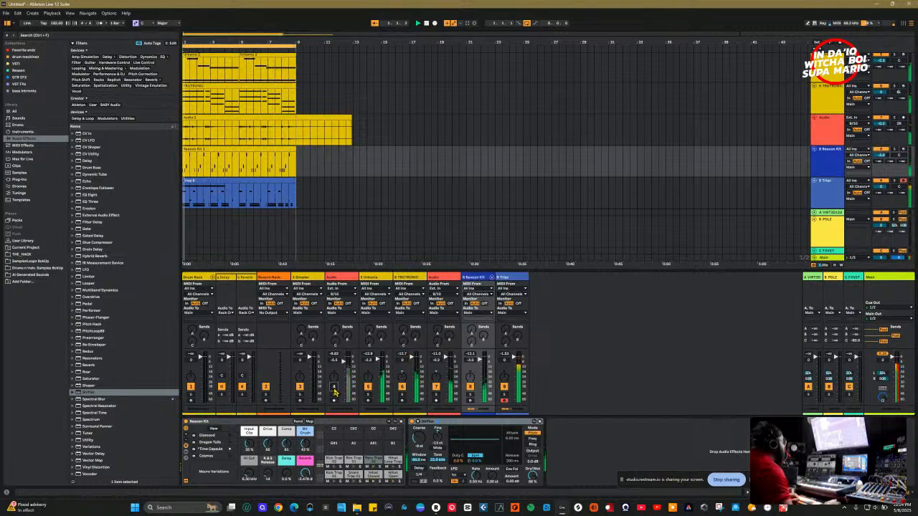
left_click(333, 387)
left_click(369, 387)
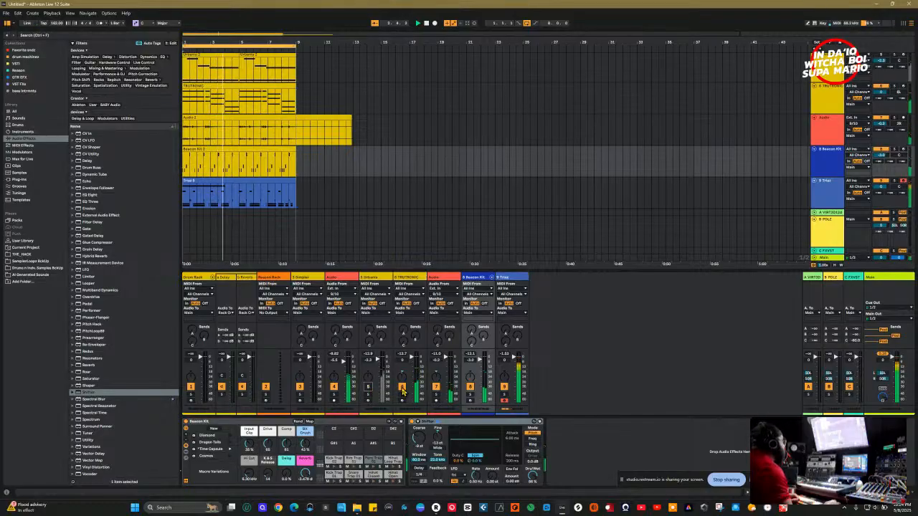
left_click(403, 389)
left_click(369, 390)
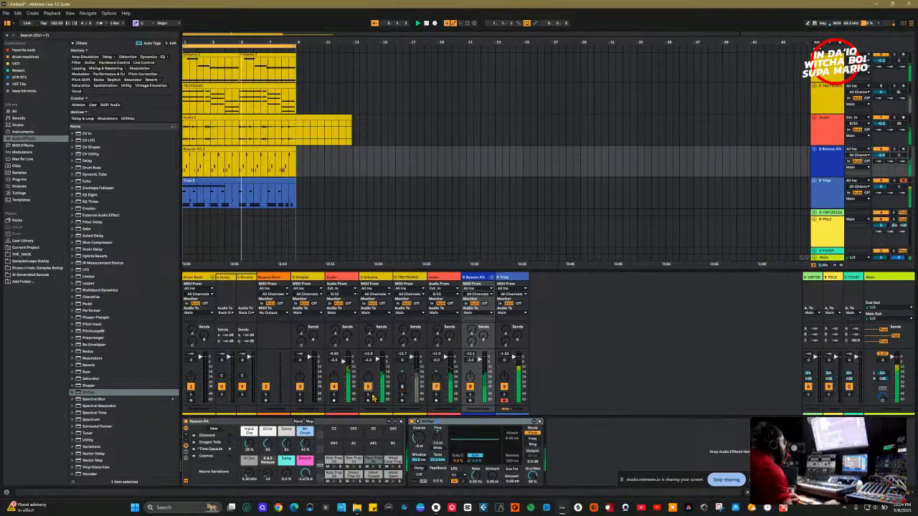
left_click(368, 396)
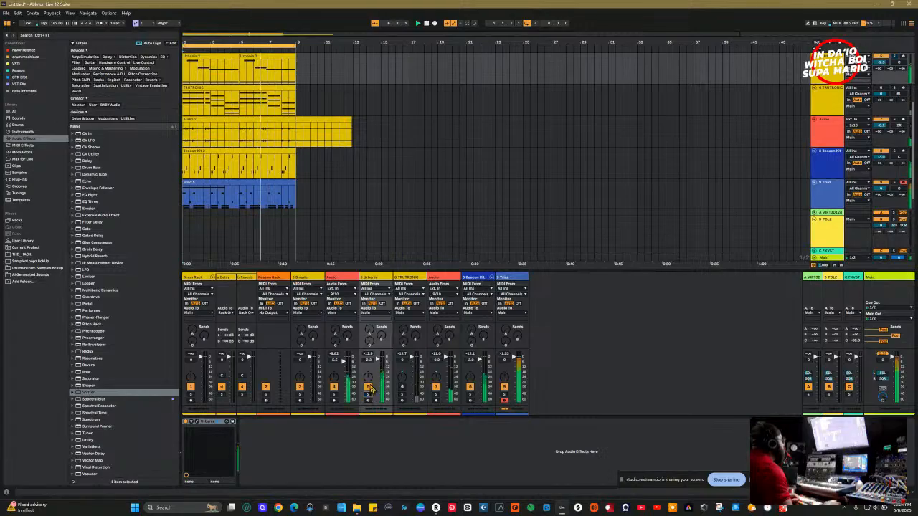
left_click(436, 387)
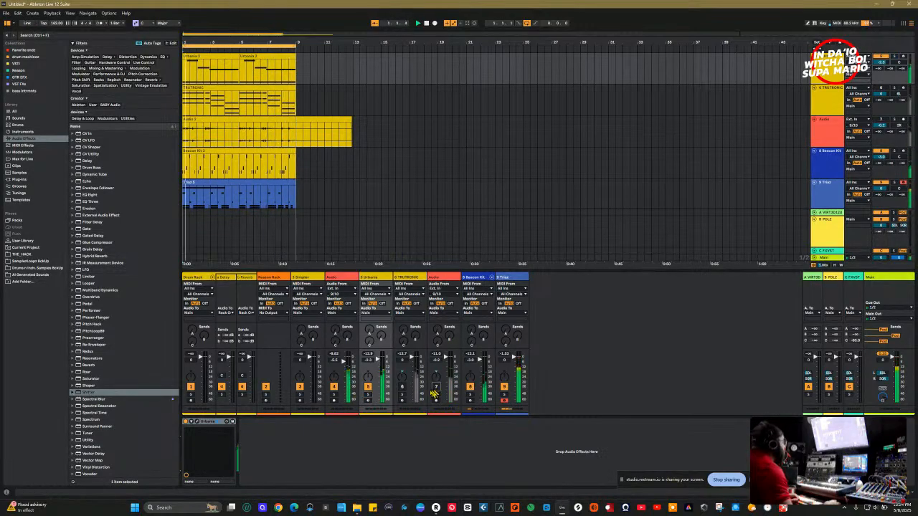
Hide the device view and shorten the Audio 2 clip so it ends at bar 9 with the other clips.
scroll(430, 215, "down", 1)
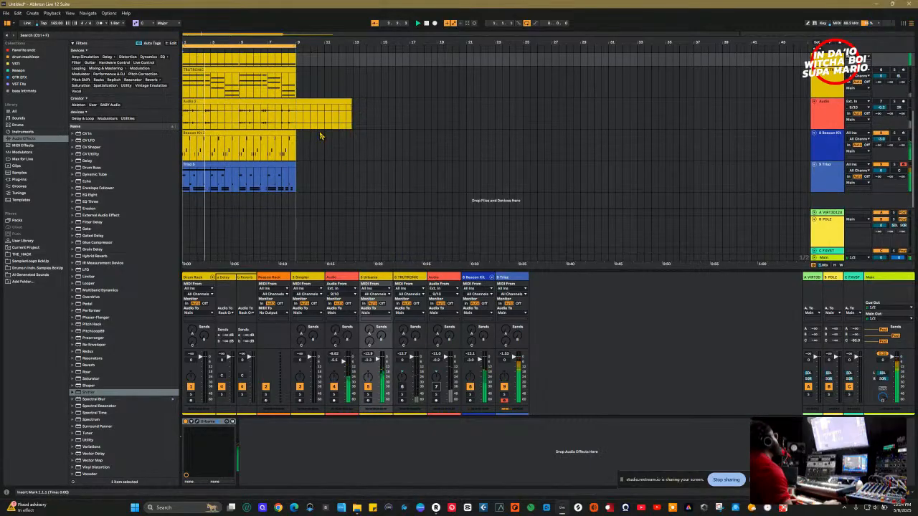
left_click(895, 492)
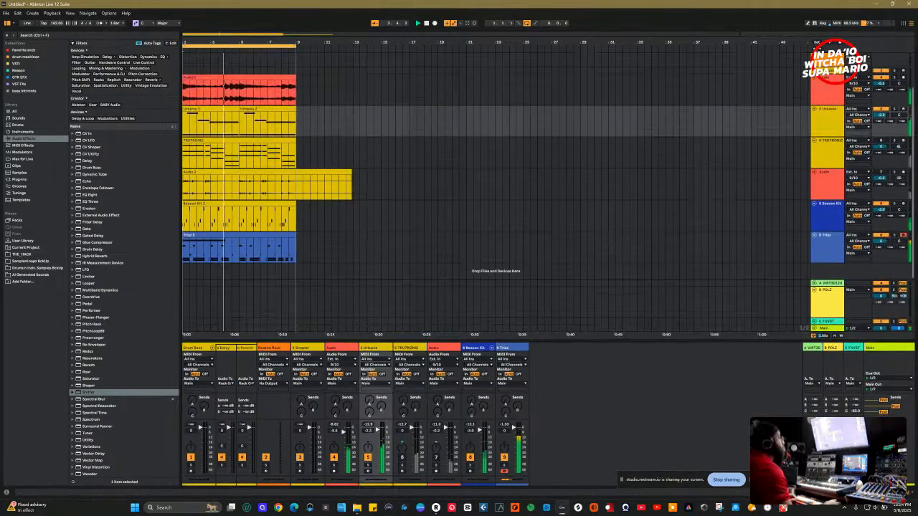
scroll(352, 231, "up", 2)
scroll(289, 152, "down", 2)
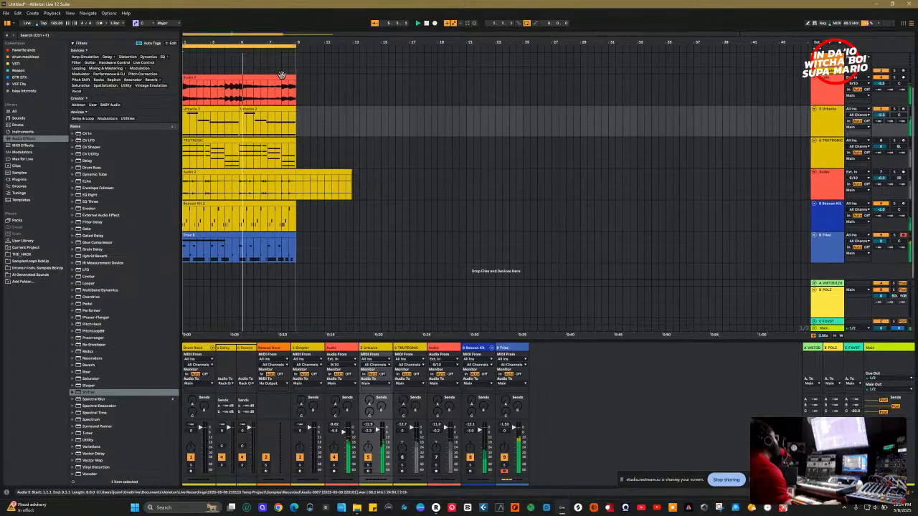
scroll(307, 143, "up", 3)
scroll(304, 219, "down", 3)
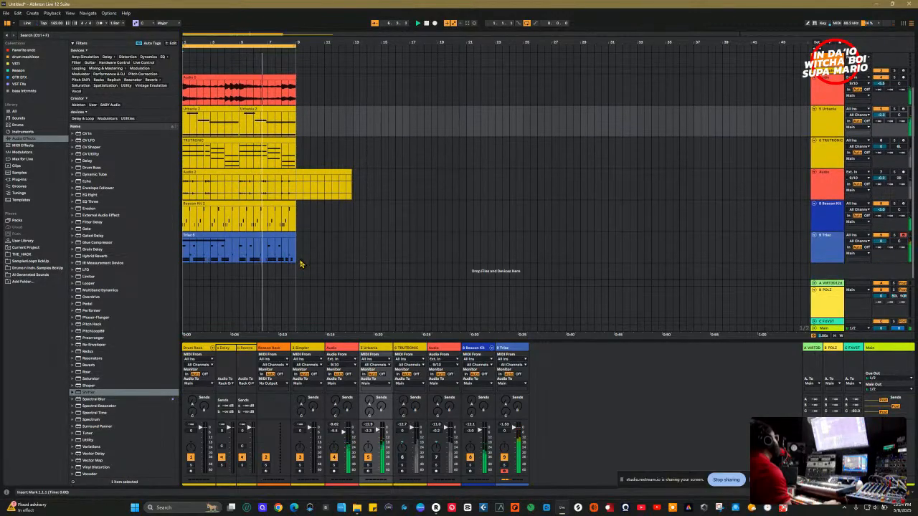
left_click_drag(333, 174, 295, 174)
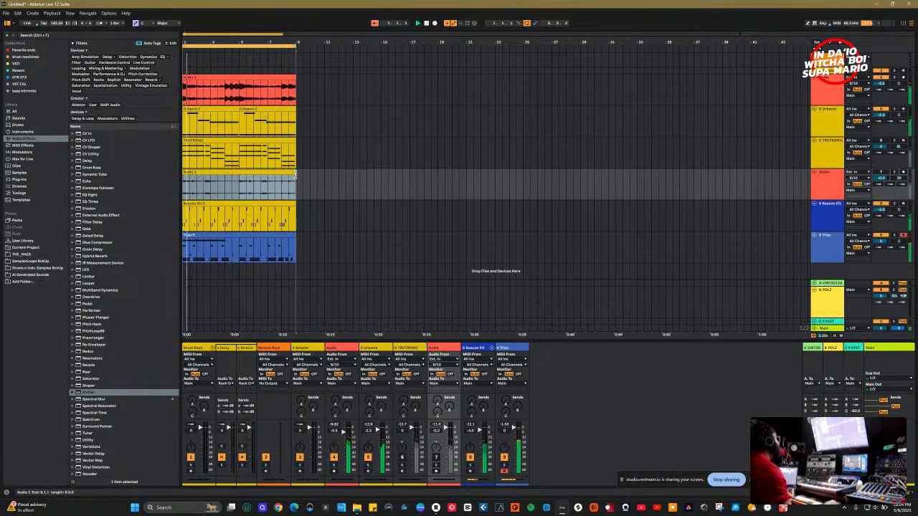
Duplicate all the 8-bar clips four times up to bar 41 and extend the loop to 40 bars.
left_click(285, 240)
left_click_drag(286, 240, 168, 60)
left_click_drag(199, 90, 661, 92)
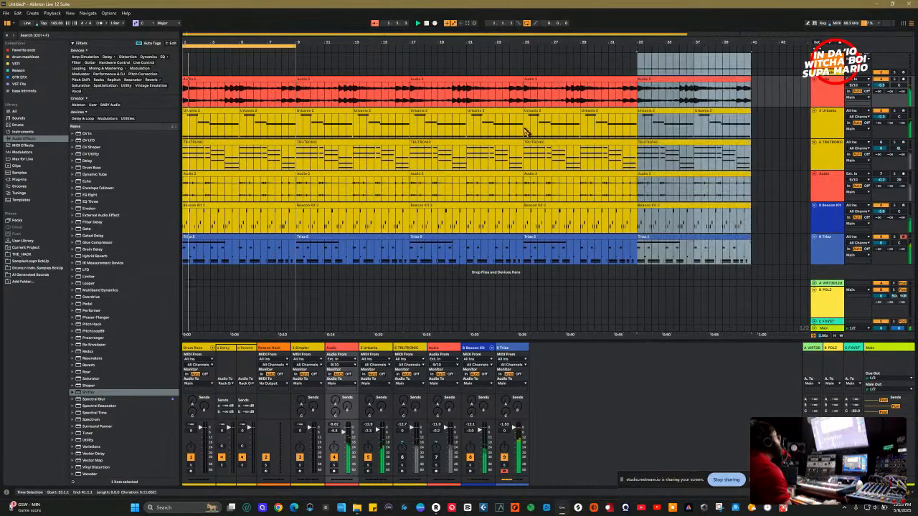
left_click_drag(294, 44, 751, 97)
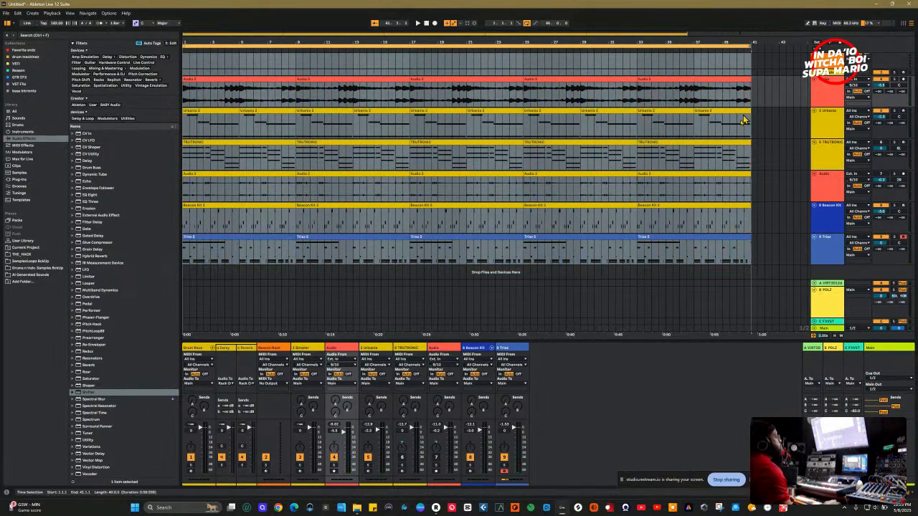
left_click(767, 196)
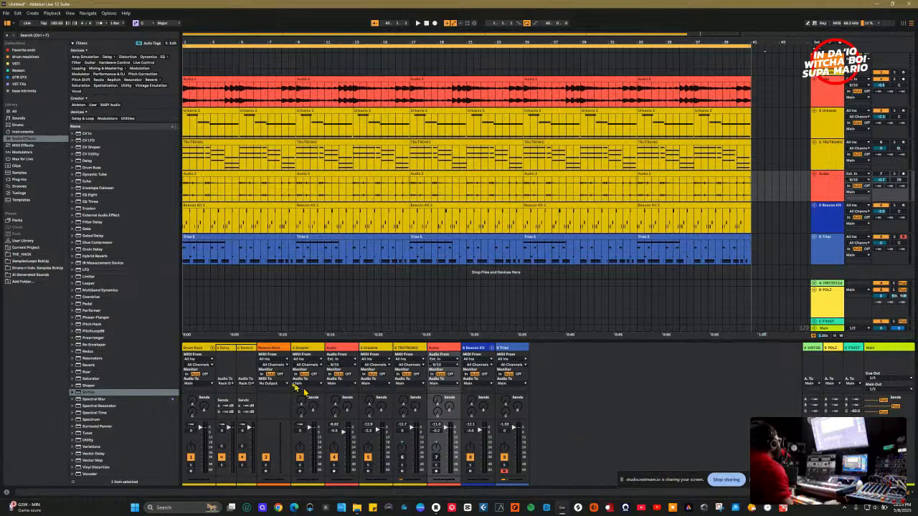
Search the plug-ins for SubLabXL and load it as an instrument on a new MIDI track.
scroll(473, 251, "down", 1)
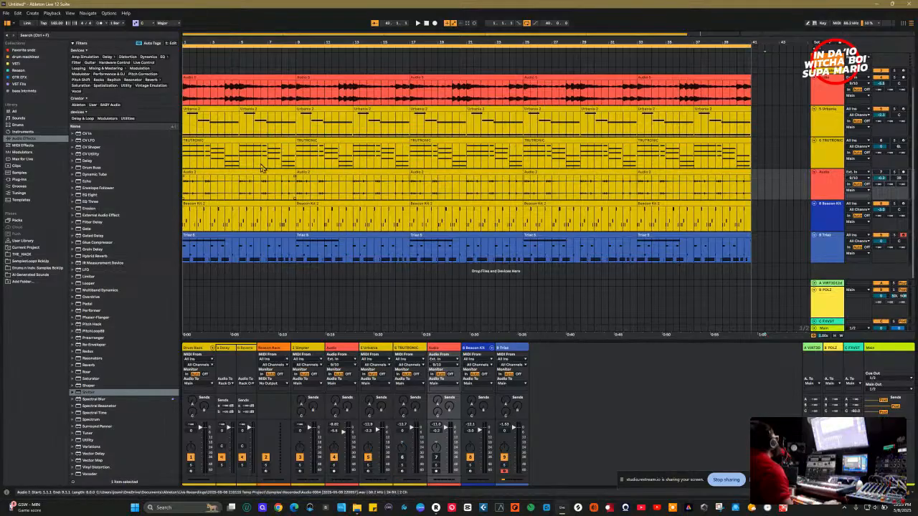
left_click(145, 36)
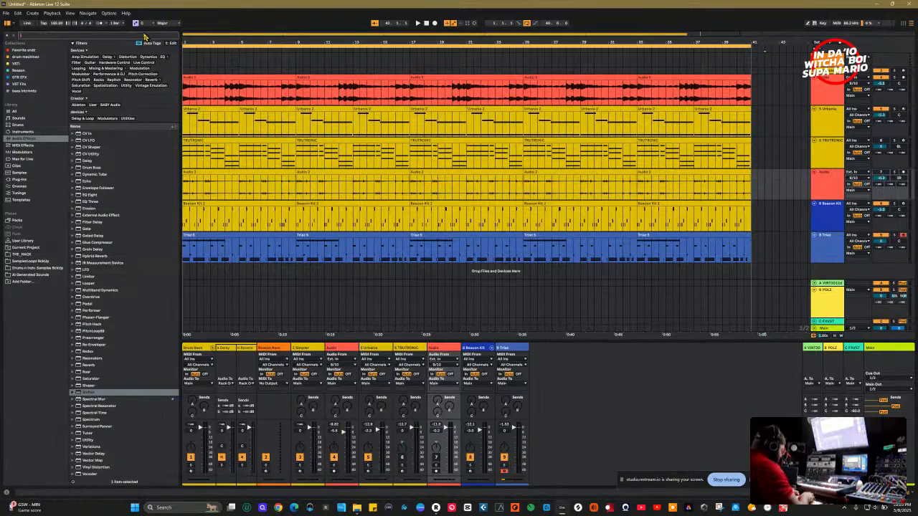
type("sUBL")
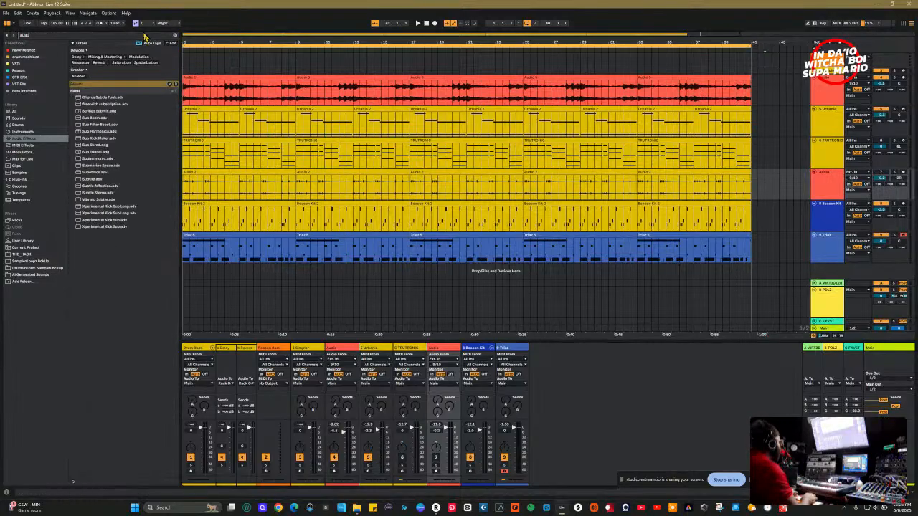
left_click(22, 180)
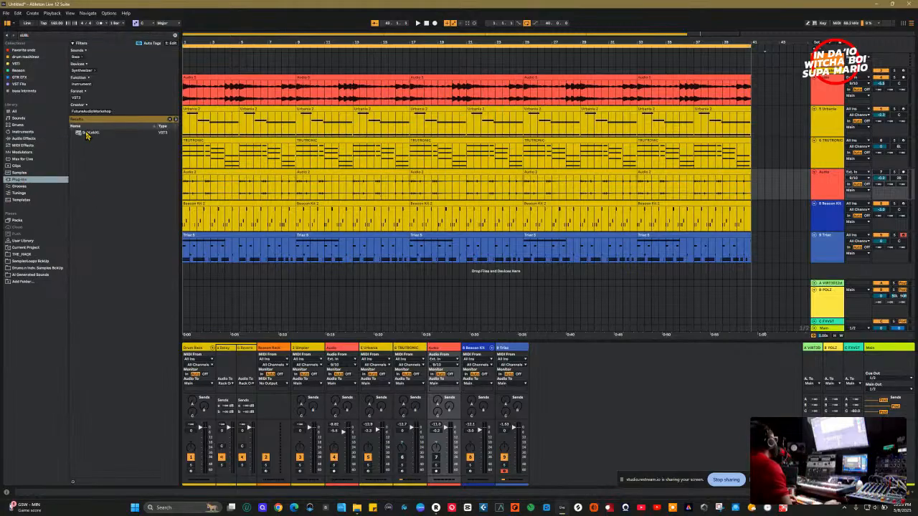
left_click_drag(86, 134, 122, 176)
left_click_drag(328, 273, 478, 335)
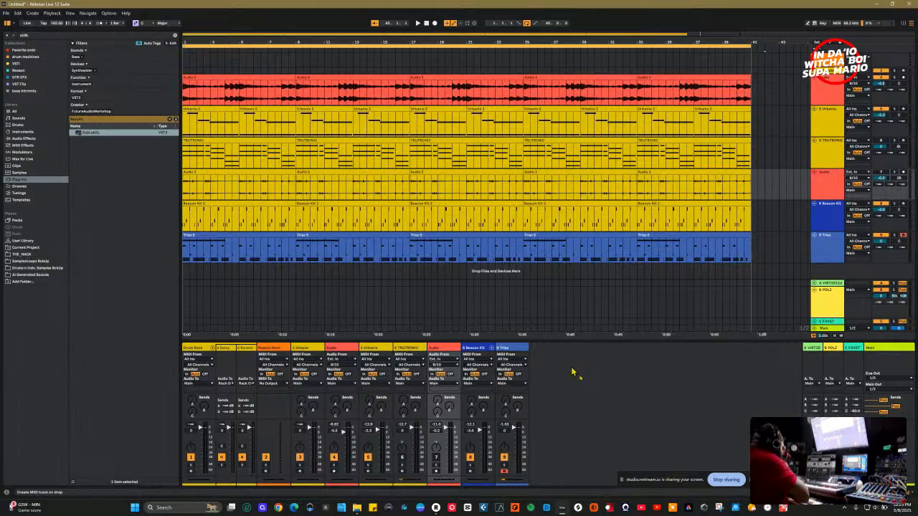
left_click_drag(580, 380, 581, 380)
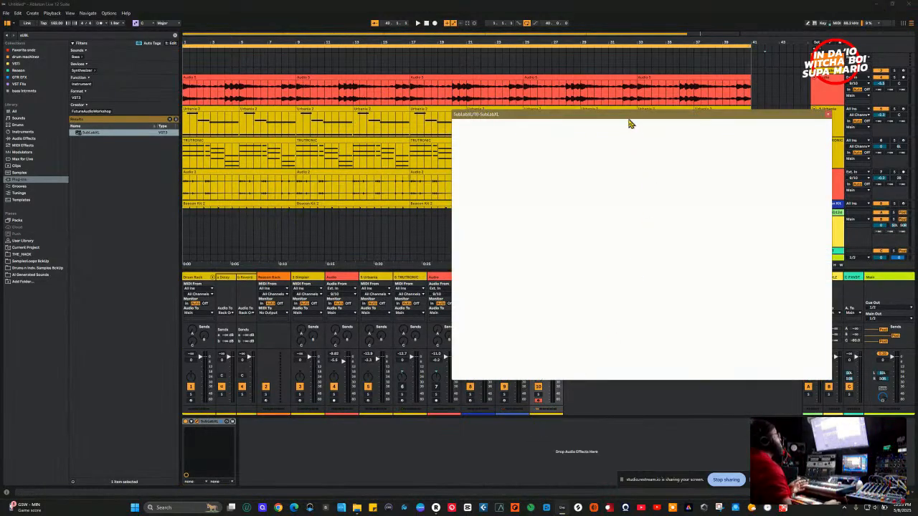
left_click_drag(628, 123, 456, 192)
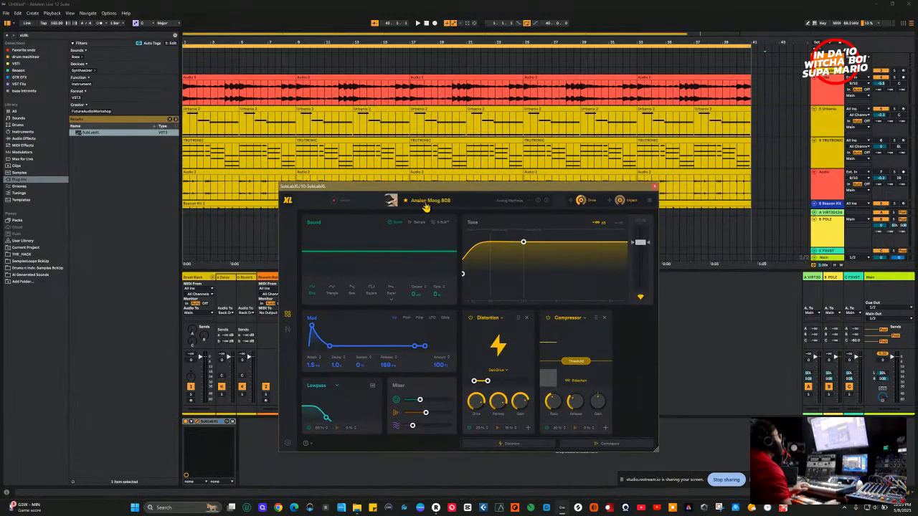
Audition a preset from the Crushed pack in SubLabXL and lower the SubLabXL track's volume.
left_click(426, 204)
scroll(474, 324, "down", 3)
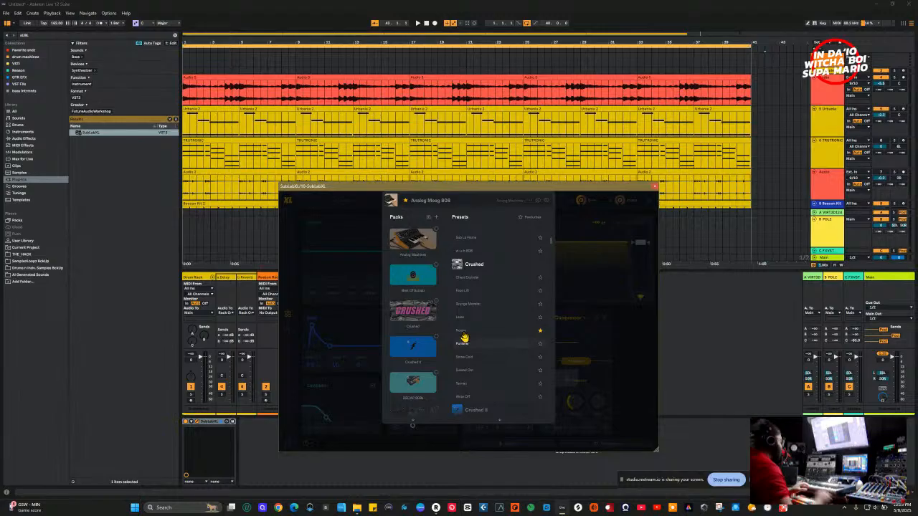
left_click(464, 340)
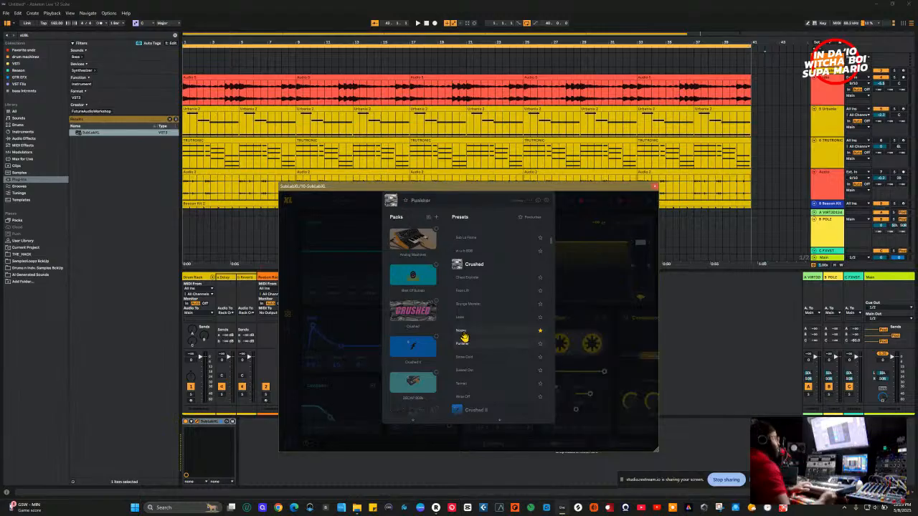
left_click(505, 192)
left_click_drag(505, 192, 572, 193)
left_click_drag(550, 363, 548, 383)
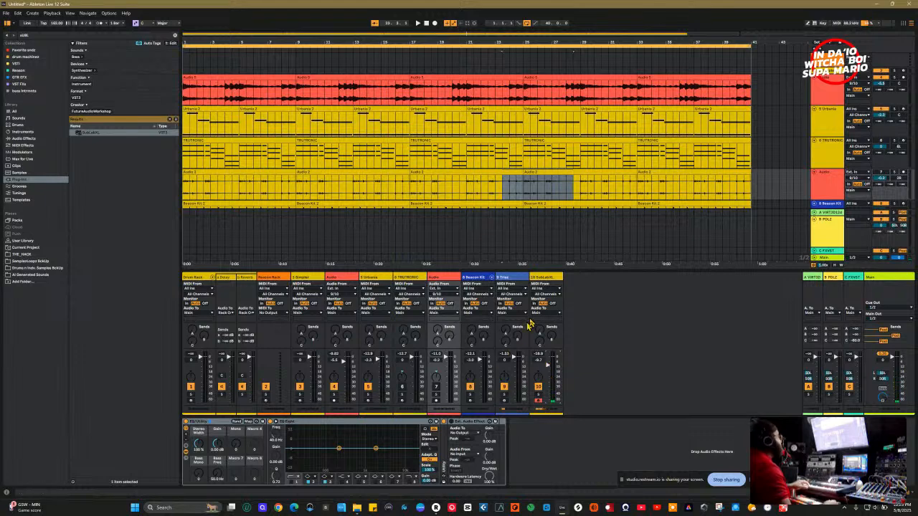
Audition several DECAP 808s presets in SubLabXL, keep Sweet Spot 808, and lower the track's volume further.
left_click(547, 286)
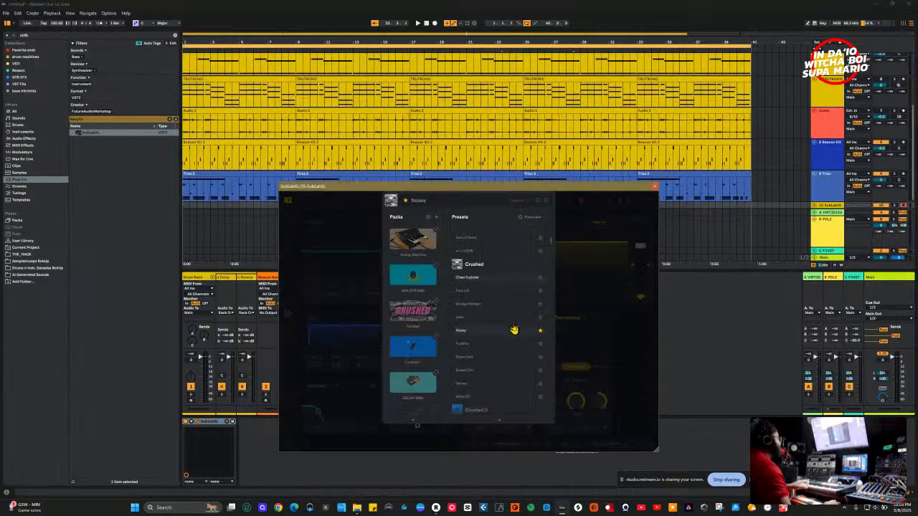
scroll(505, 337, "down", 8)
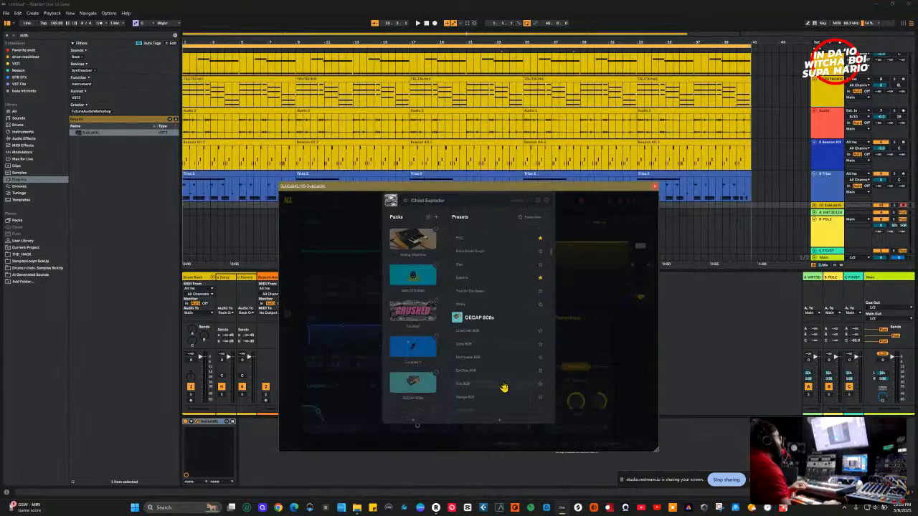
left_click(502, 370)
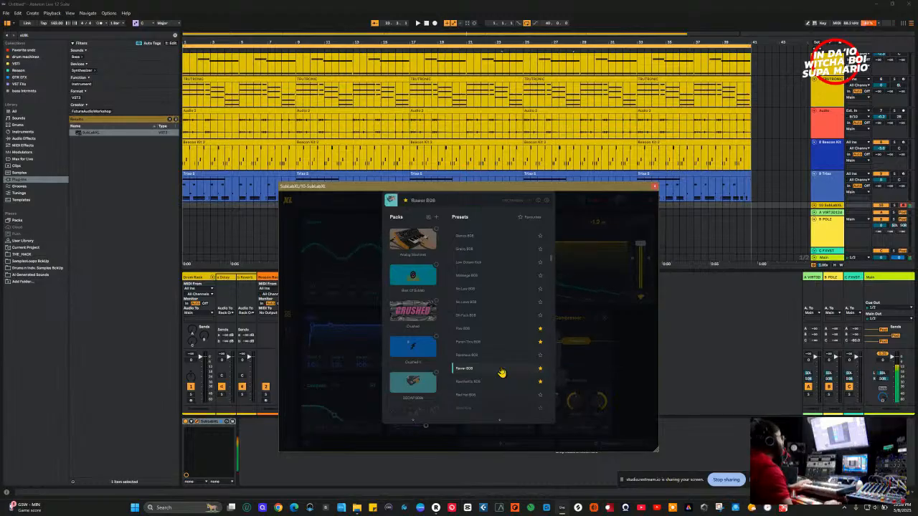
scroll(487, 386, "down", 1)
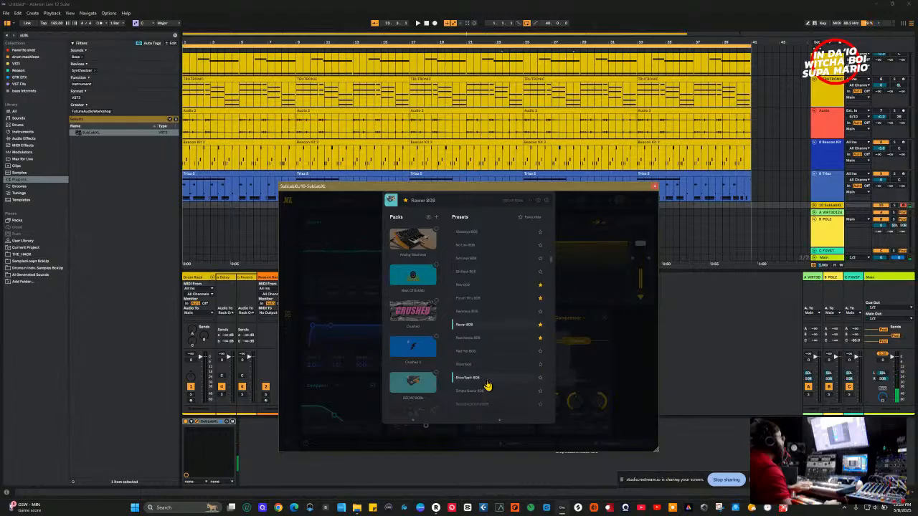
left_click(487, 377)
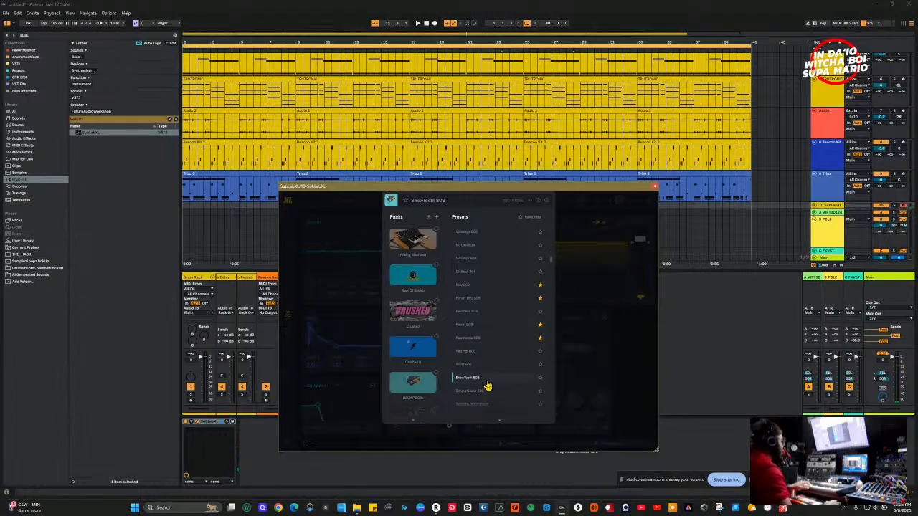
left_click(488, 338)
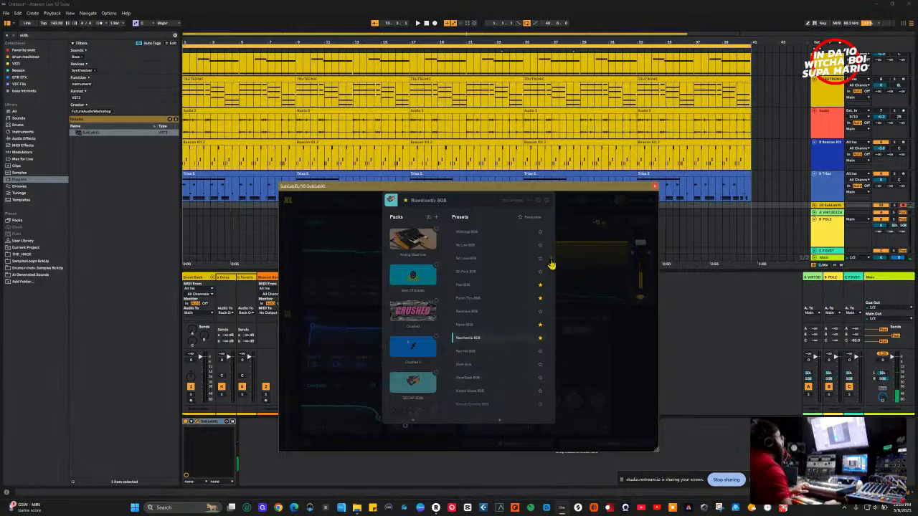
scroll(552, 264, "down", 2)
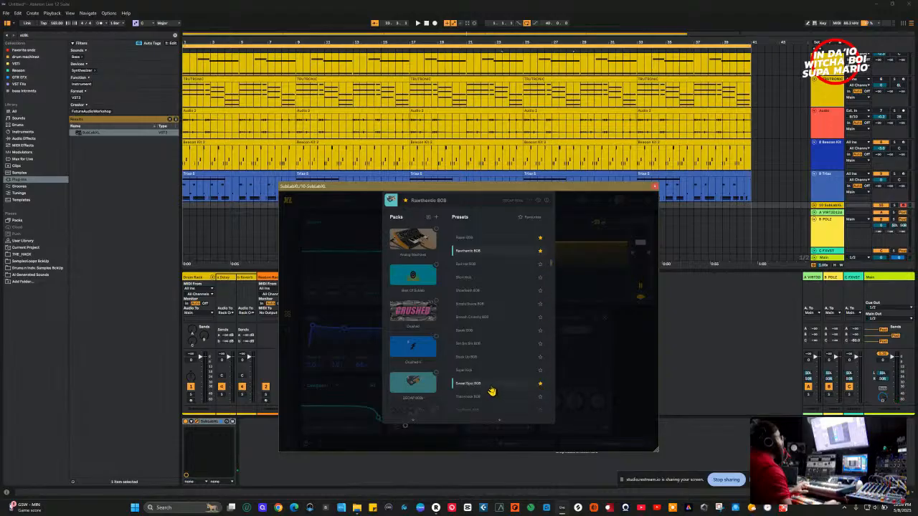
left_click(492, 388)
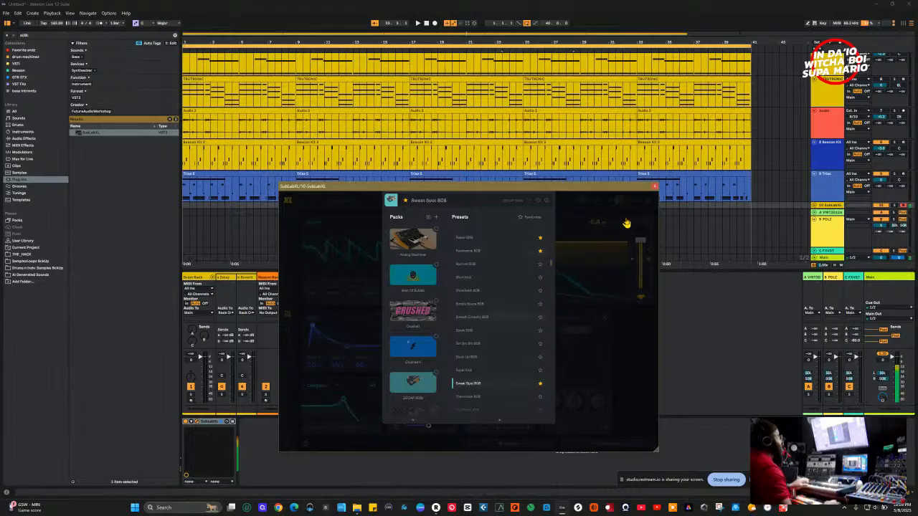
left_click(578, 230)
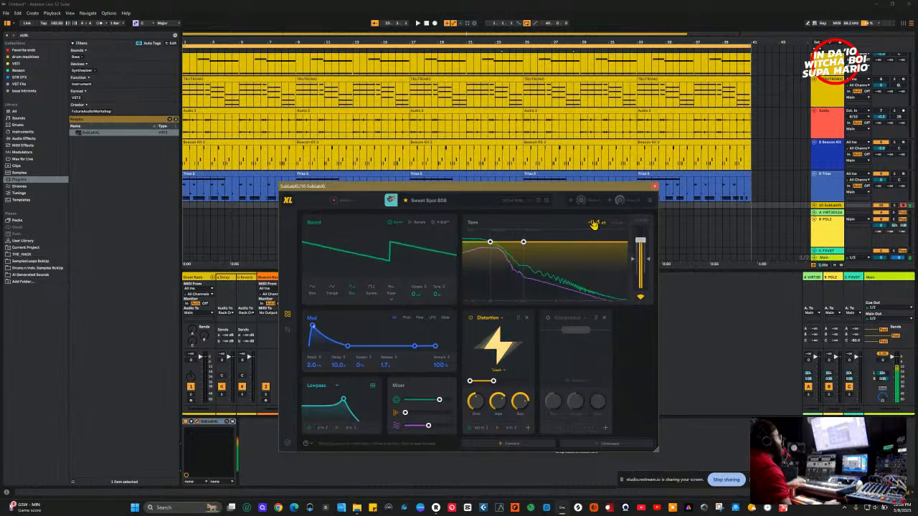
left_click(654, 187)
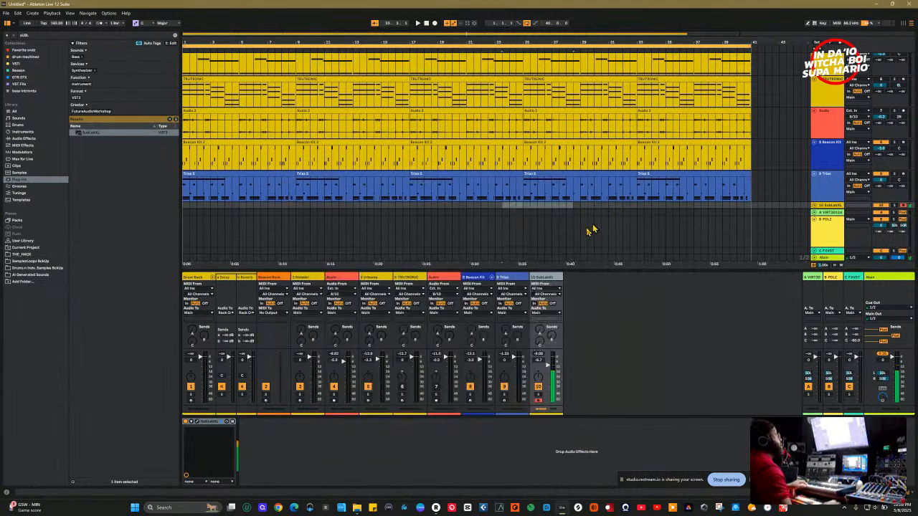
left_click_drag(549, 360, 547, 368)
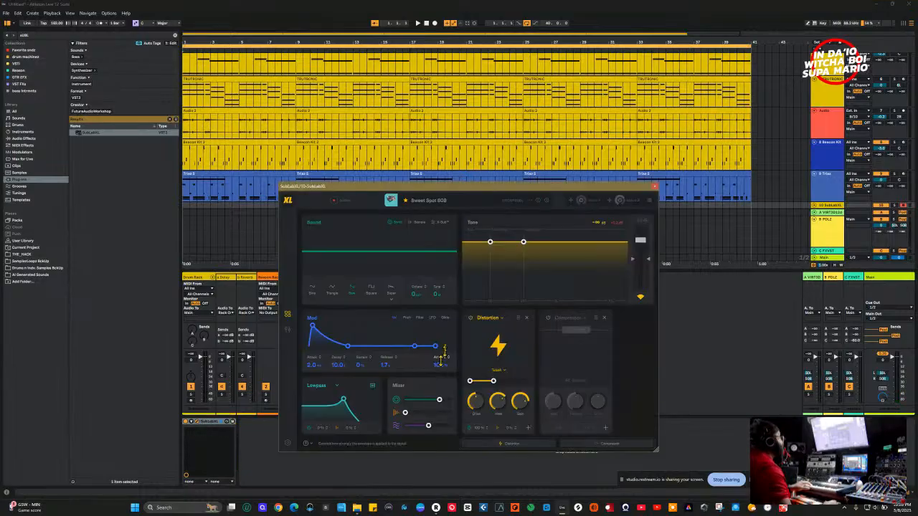
Bypass SubLabXL's Distortion briefly to compare, turn it back on, and reduce its drive and upper frequency limit.
left_click(471, 319)
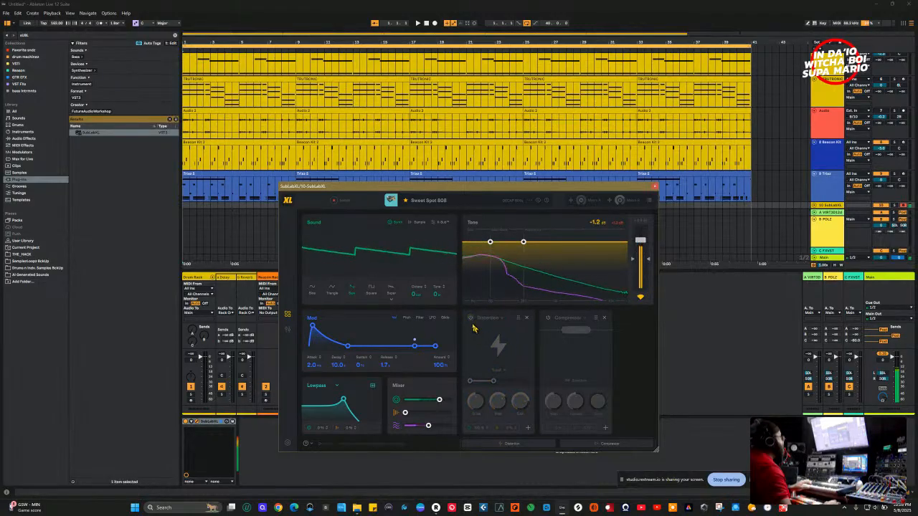
left_click(470, 318)
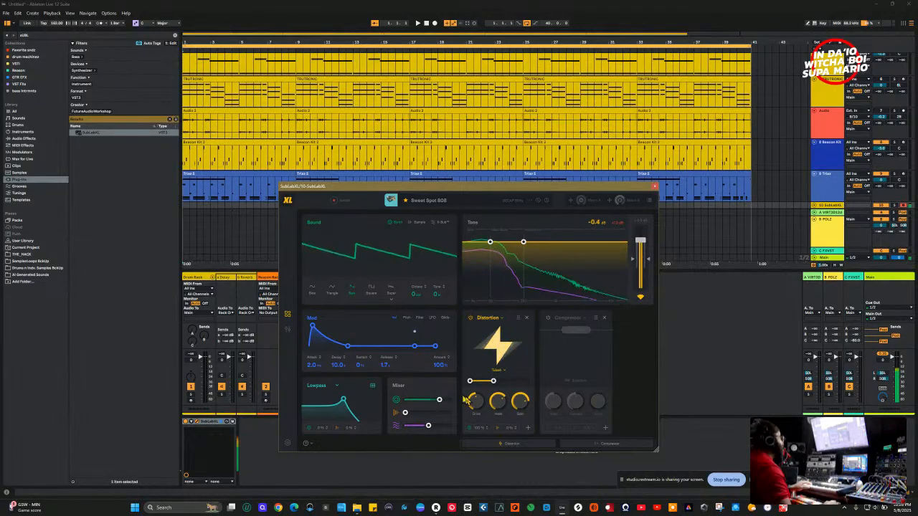
left_click_drag(479, 406, 506, 424)
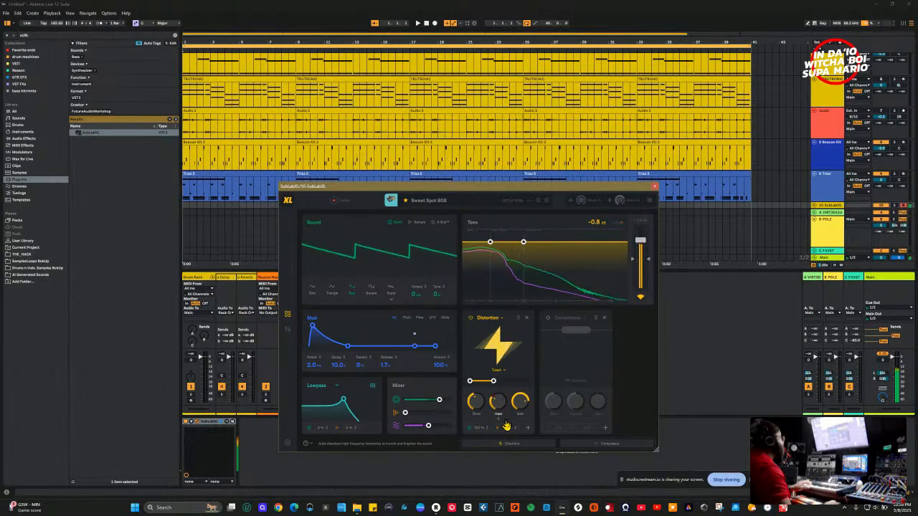
left_click_drag(493, 380, 500, 384)
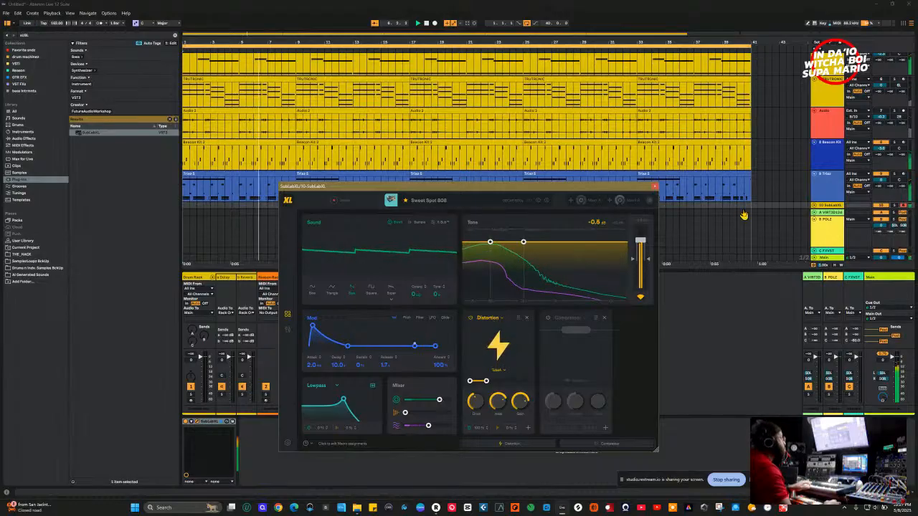
Unfold the SubLabXL track in the arrangement and set its volume to -13.6 dB while listening to the mix.
left_click(814, 206)
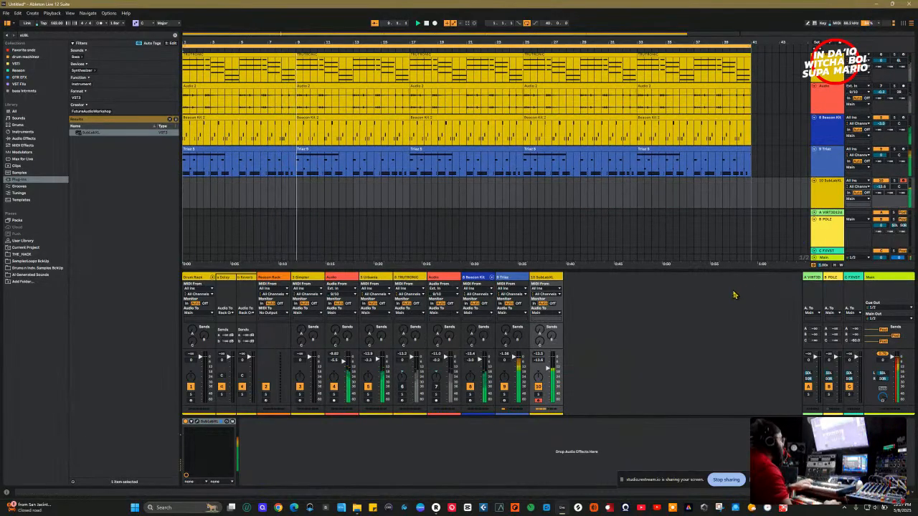
left_click_drag(548, 371, 549, 370)
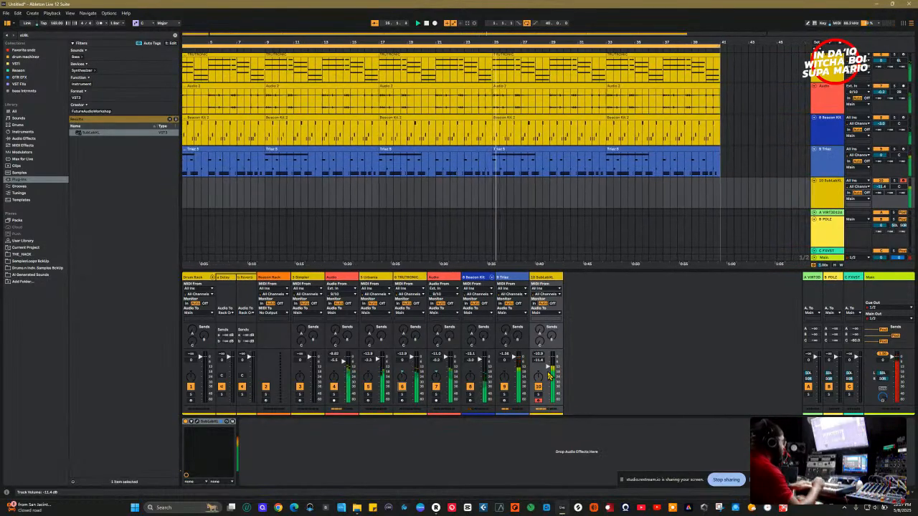
left_click_drag(548, 367, 548, 369)
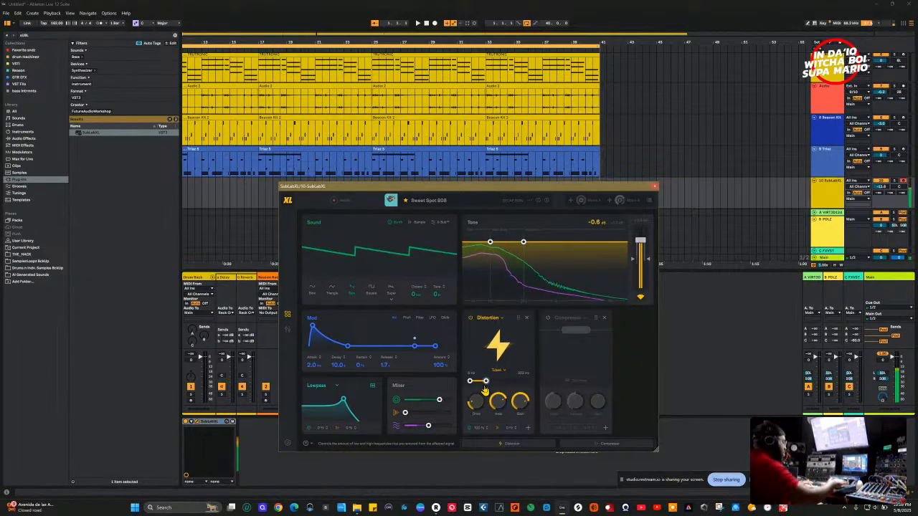
Play back the arrangement and zoom the timeline out to show the space beyond bar 41.
key("space")
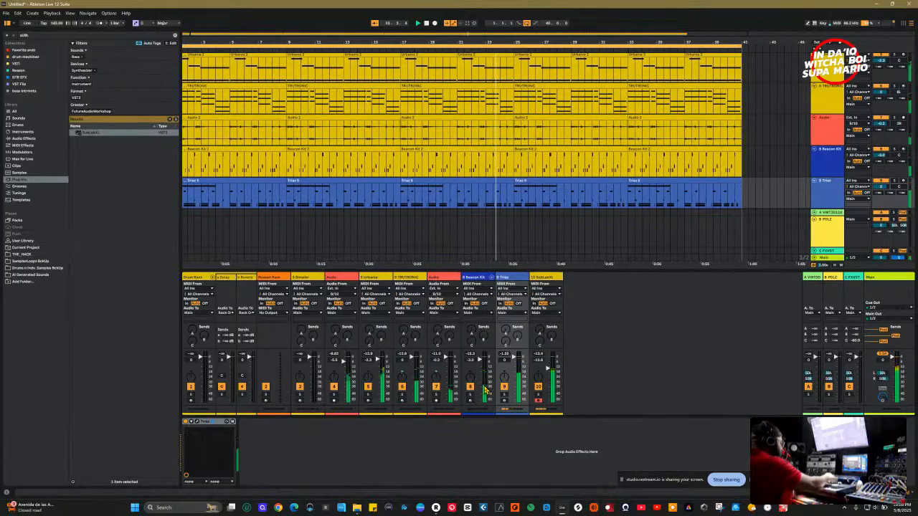
key("minus")
key("plus")
key("plus")
key("plus")
key("plus")
key("minus")
key("minus")
key("minus")
key("minus")
key("minus")
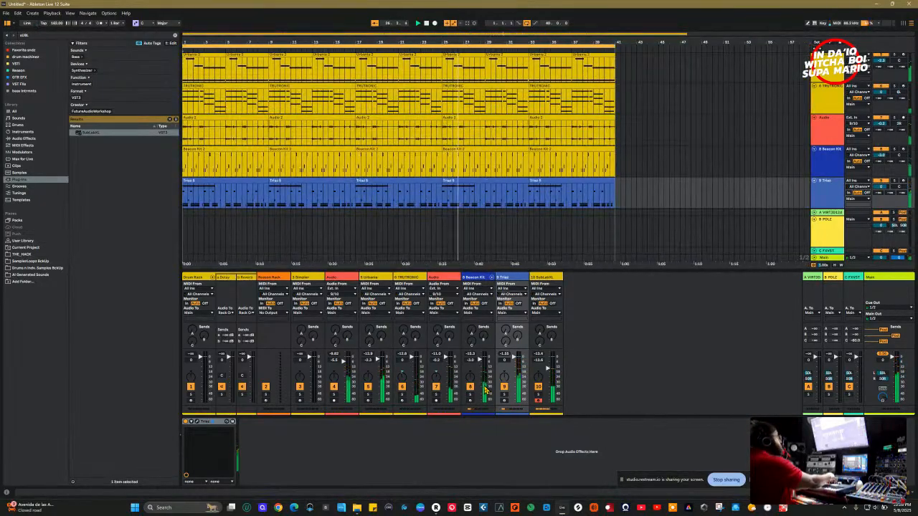
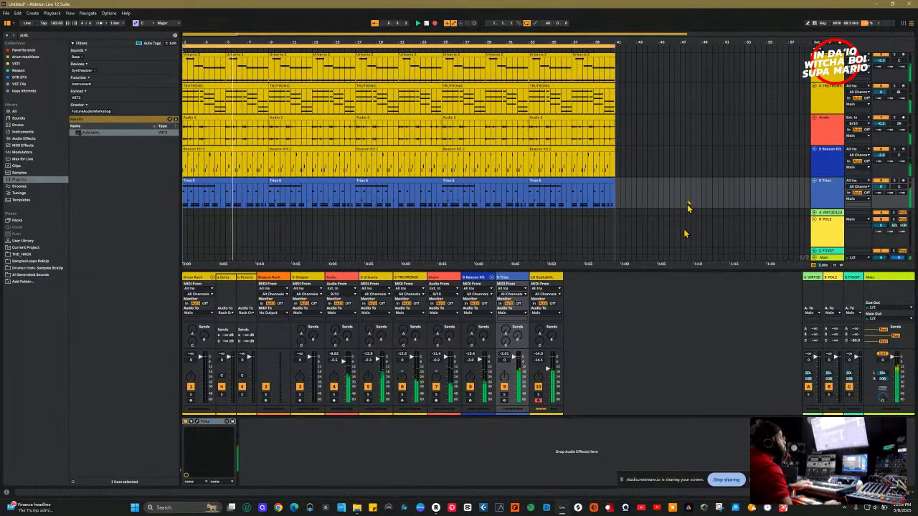
Stop recording on the SubLabXL track and undo the bass take.
scroll(703, 151, "down", 3)
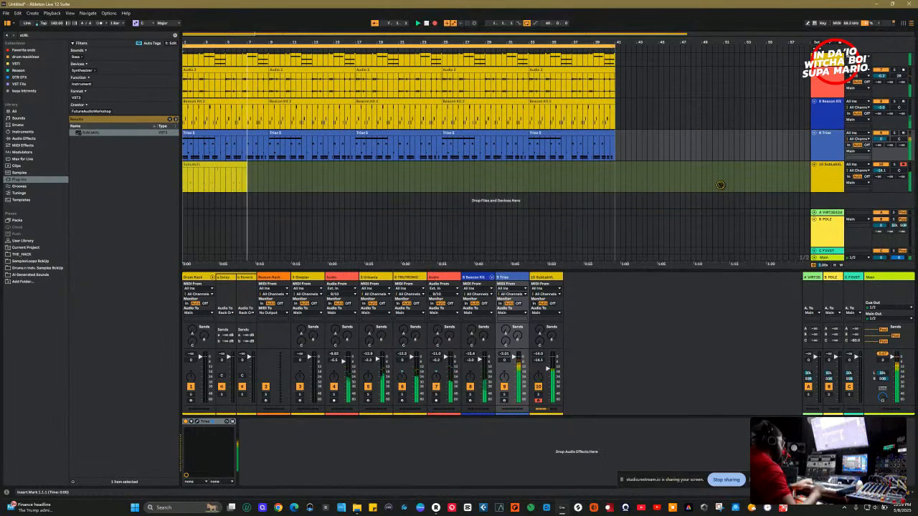
key("space")
key("ctrl+z")
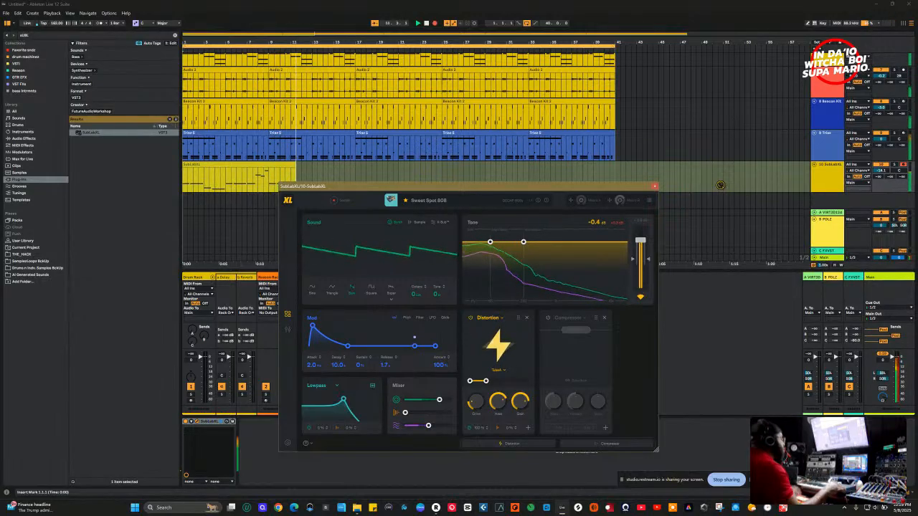
Stop recording the new SubLabXL bass take, shorten its clip to end at bar 9, and play it back.
key("space")
left_click(654, 187)
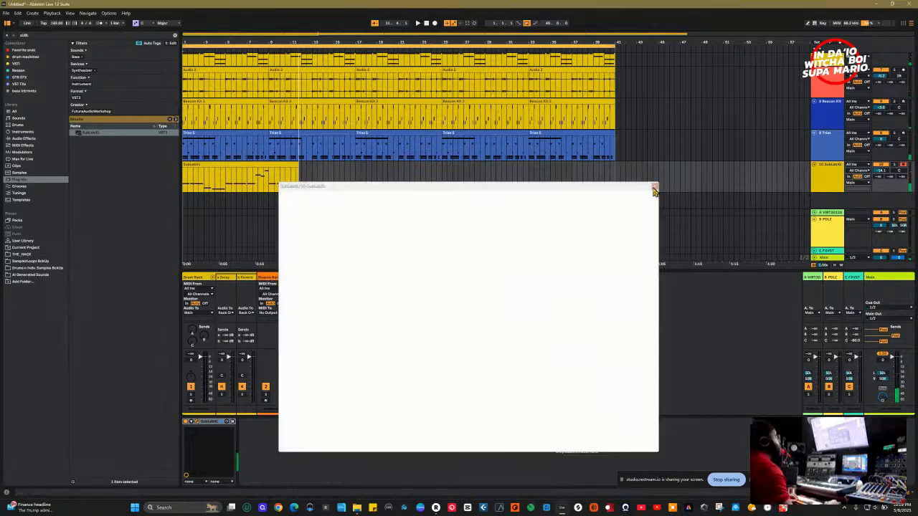
left_click_drag(295, 167, 266, 179)
key("space")
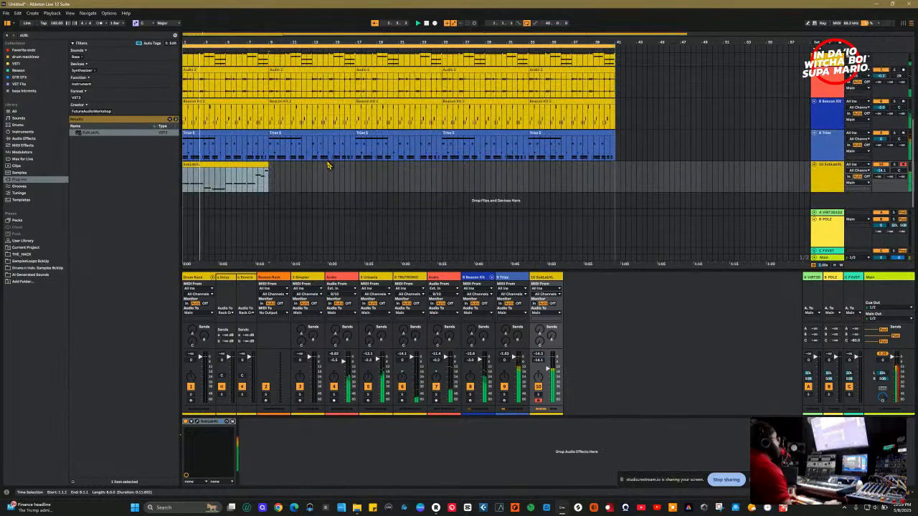
Delete the Audio 2 clip spanning bars 9 to 17 and close the TRUTRONIC plug-in window.
scroll(323, 160, "up", 3)
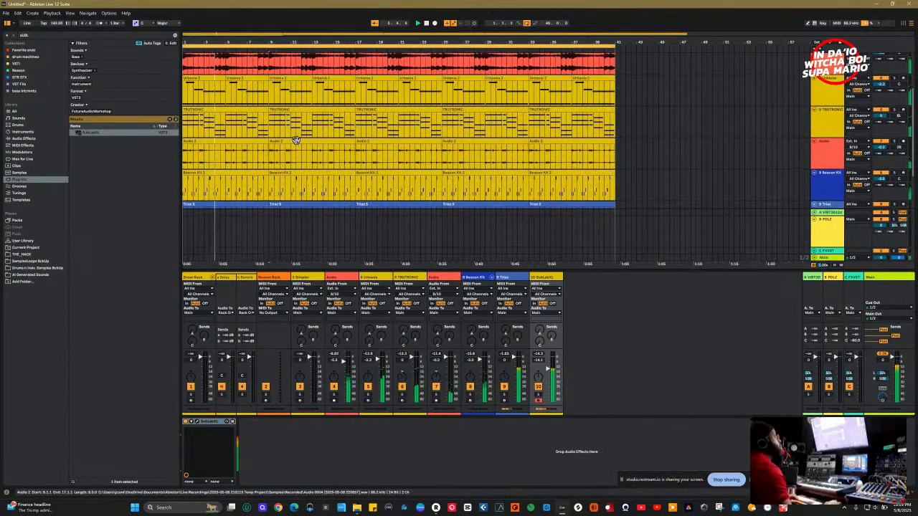
left_click(283, 111)
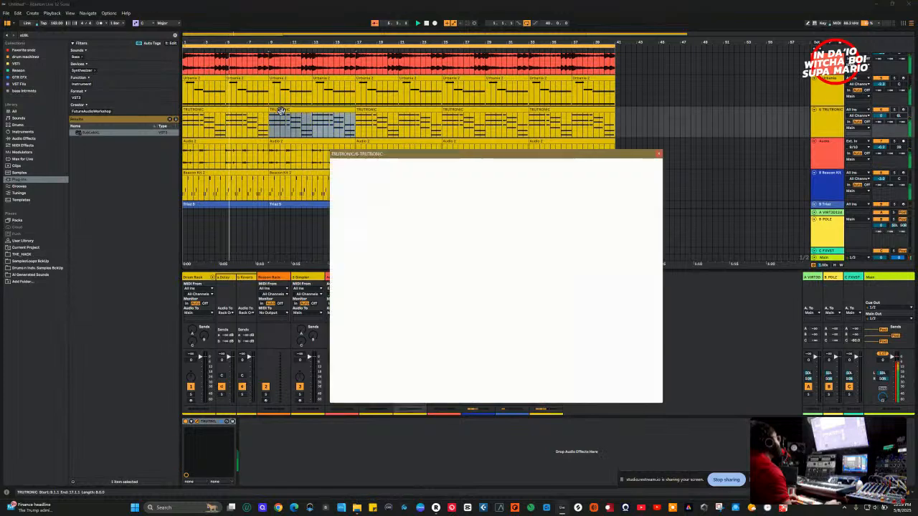
left_click(298, 150)
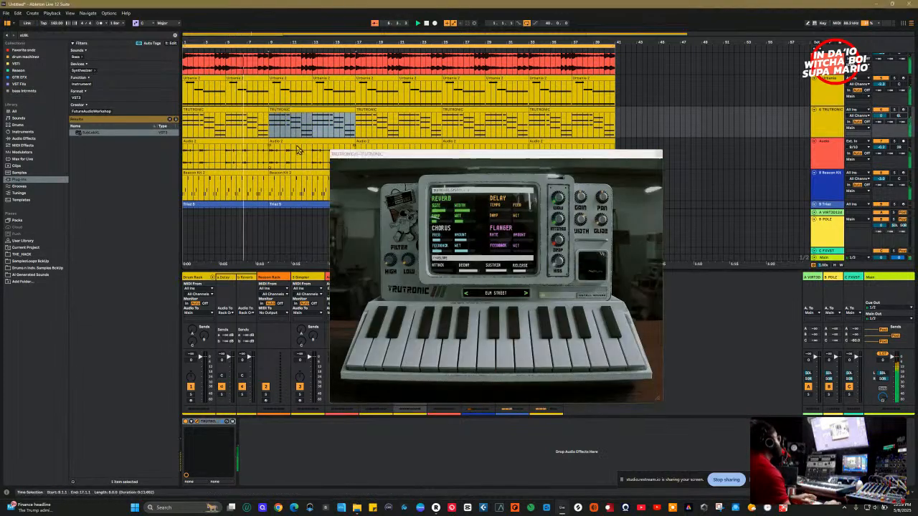
left_click(291, 112)
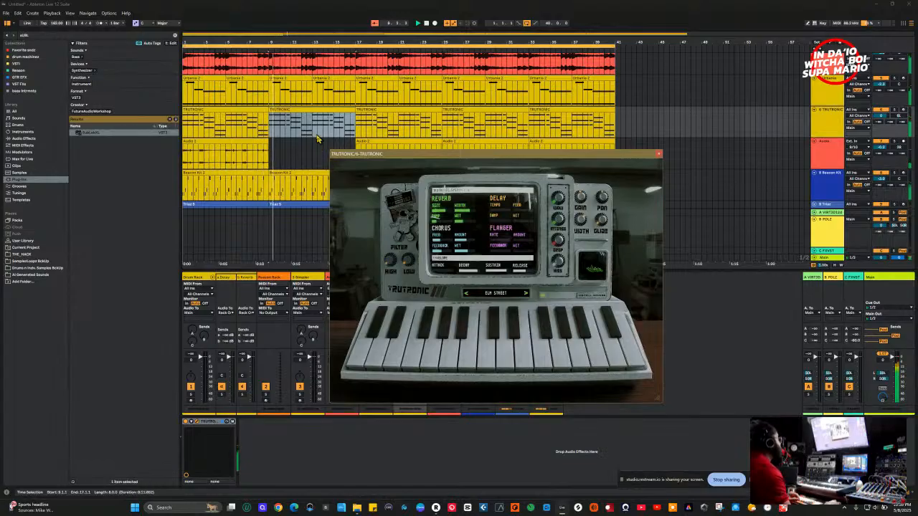
left_click(319, 113)
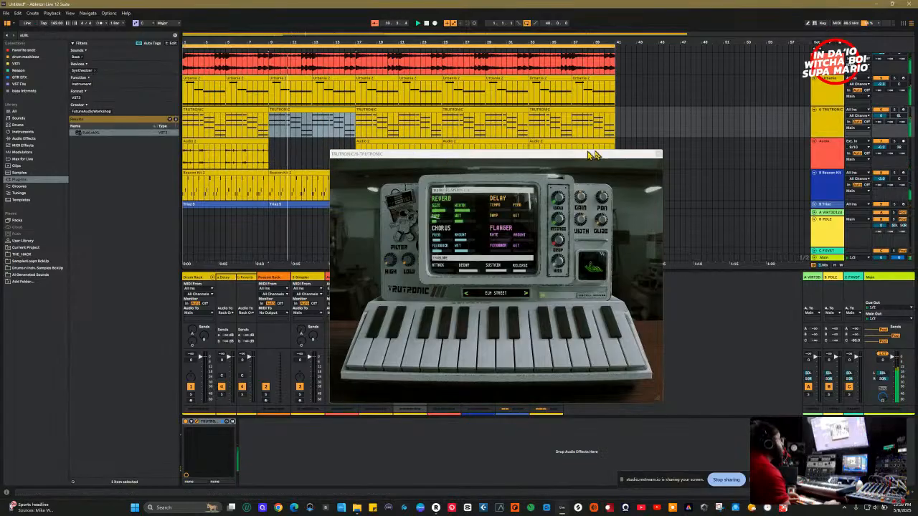
left_click(658, 154)
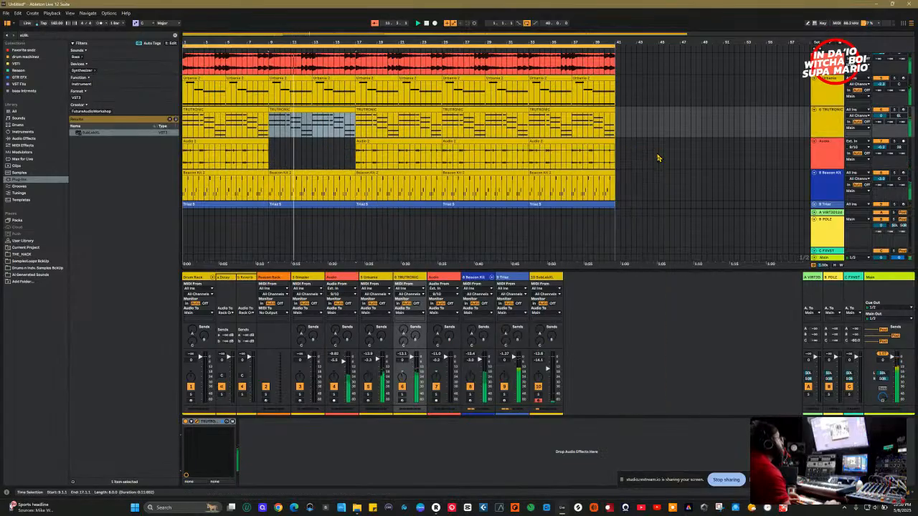
Delete the TRUTRONIC clip spanning bars 9 to 17.
left_click(401, 141)
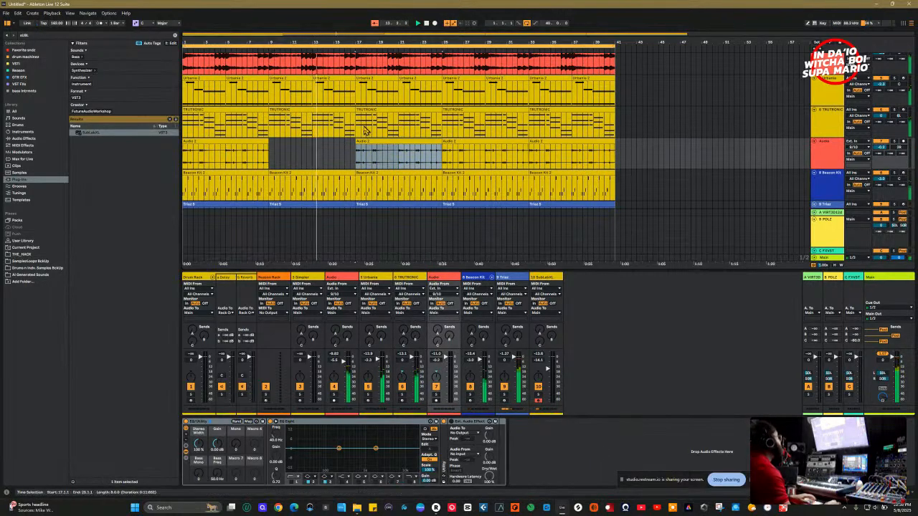
left_click(342, 117)
key("Delete")
Try removing the TRUTRONIC and Audio 2 clips from bars 17 to 25, and undo both deletions.
left_click(381, 110)
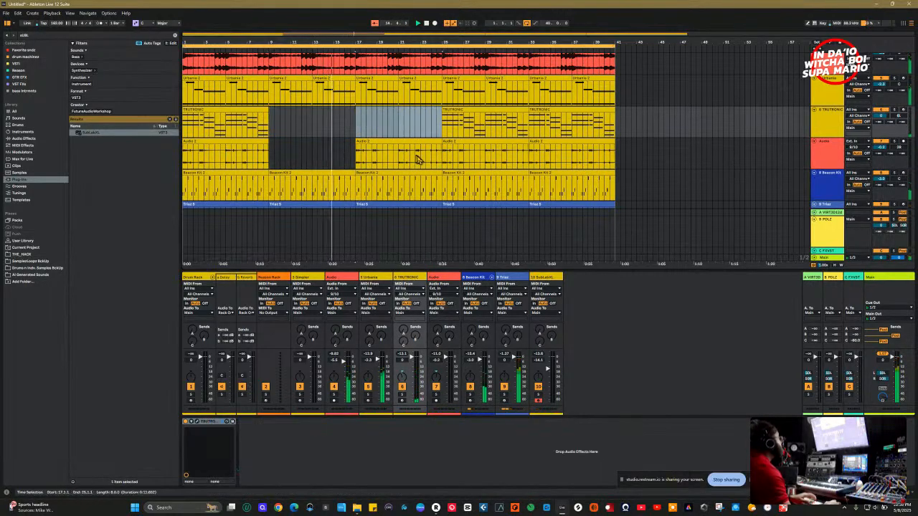
key("Delete")
left_click(391, 142)
key("Delete")
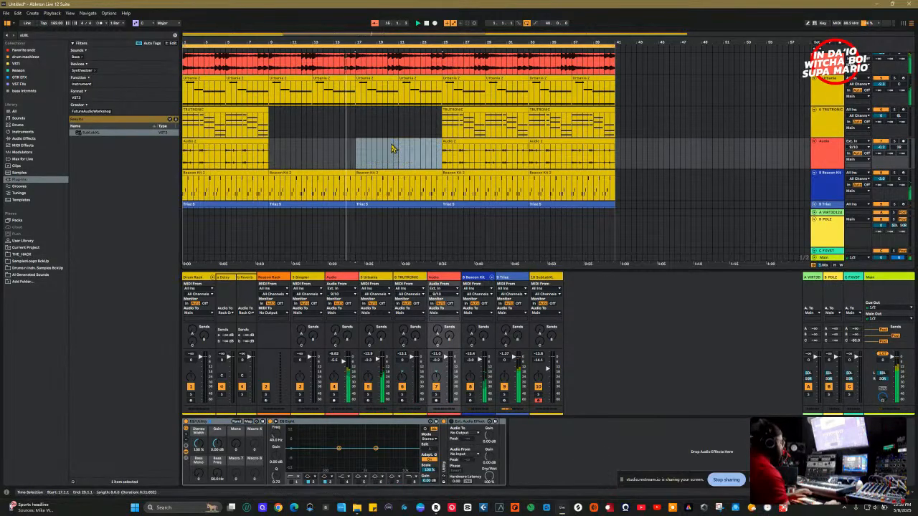
key("ctrl+z")
key("ctrl+z")
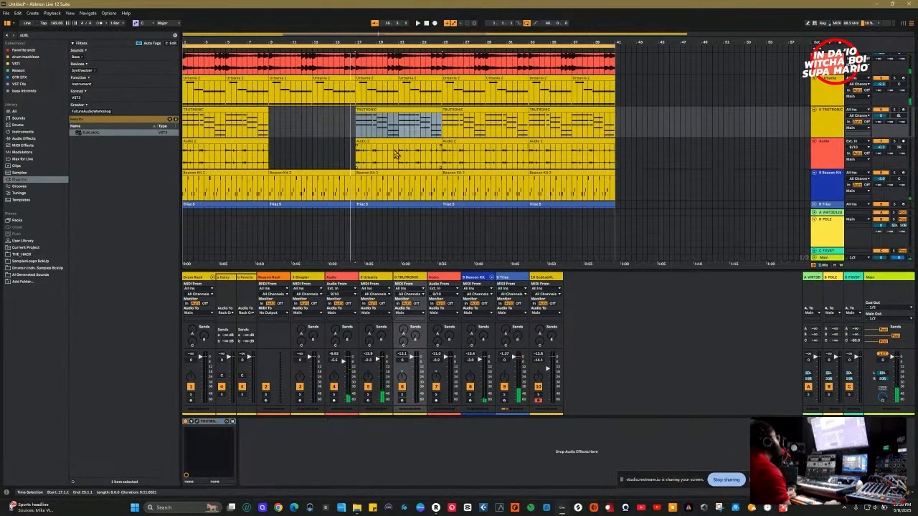
Delete the Audio 2 clip spanning bars 17 to 25 and extend the first Audio 2 clip to bar 13.
left_click(390, 142)
key("Delete")
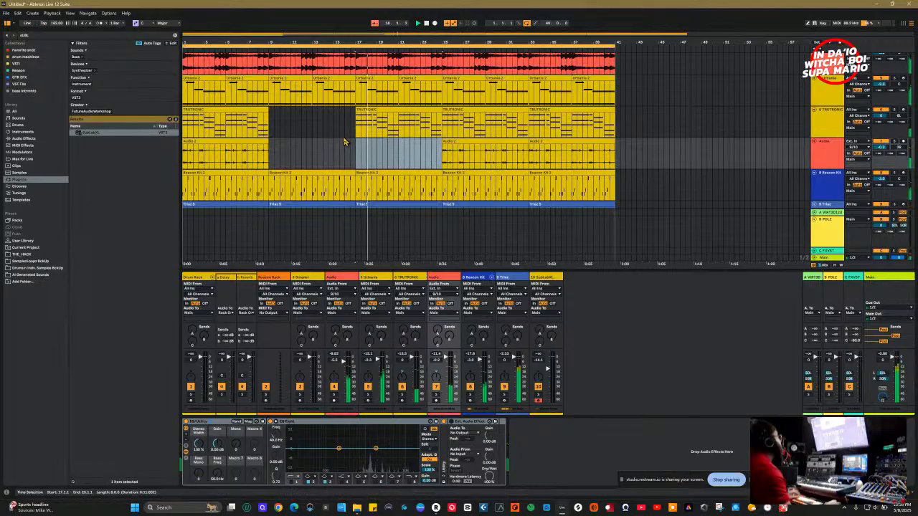
left_click(345, 142)
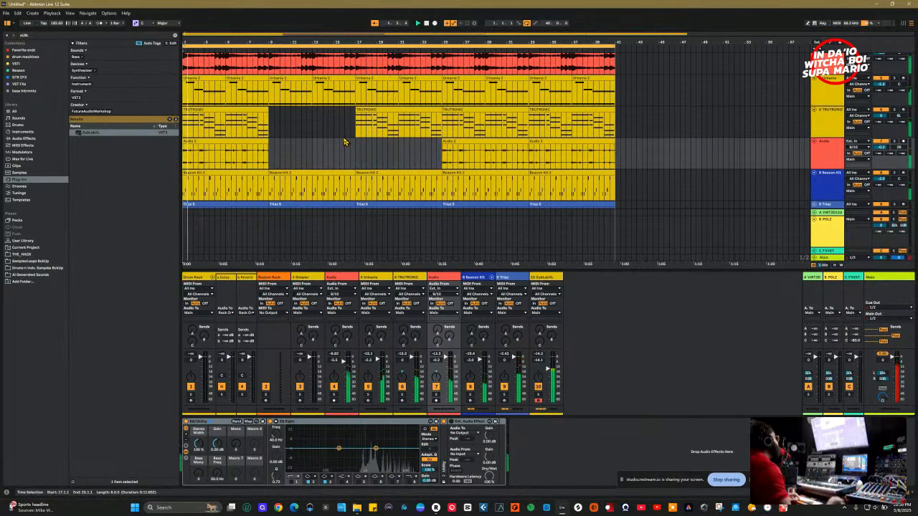
left_click_drag(270, 152, 323, 150)
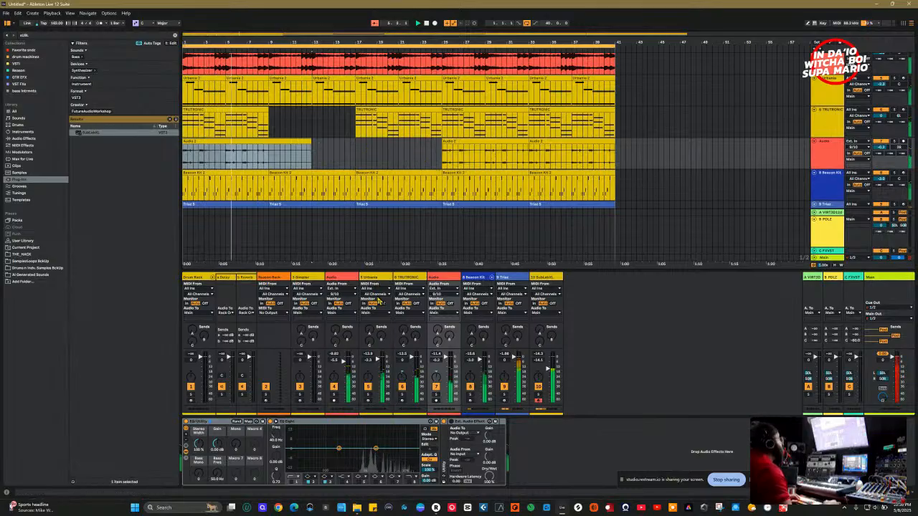
Record another SubLabXL bass take from about bar 9 to just past bar 25, and stop recording.
scroll(413, 200, "down", 4)
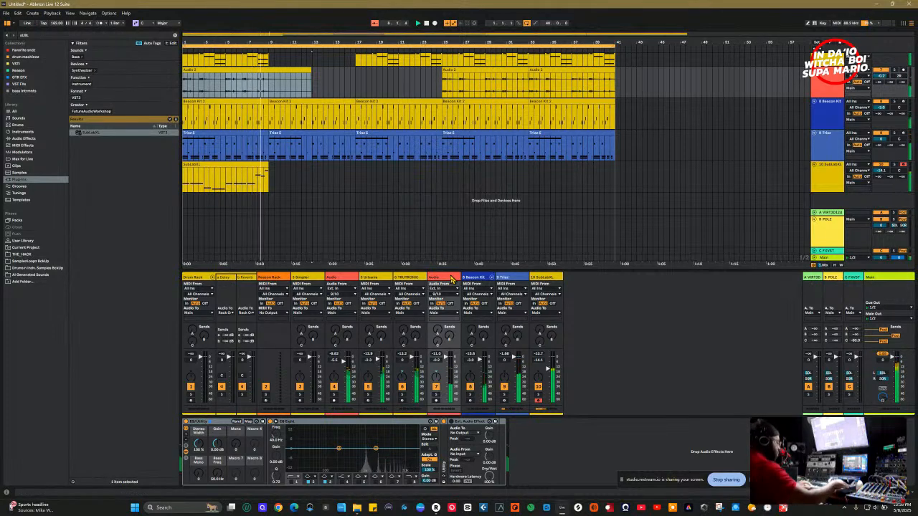
key("F9")
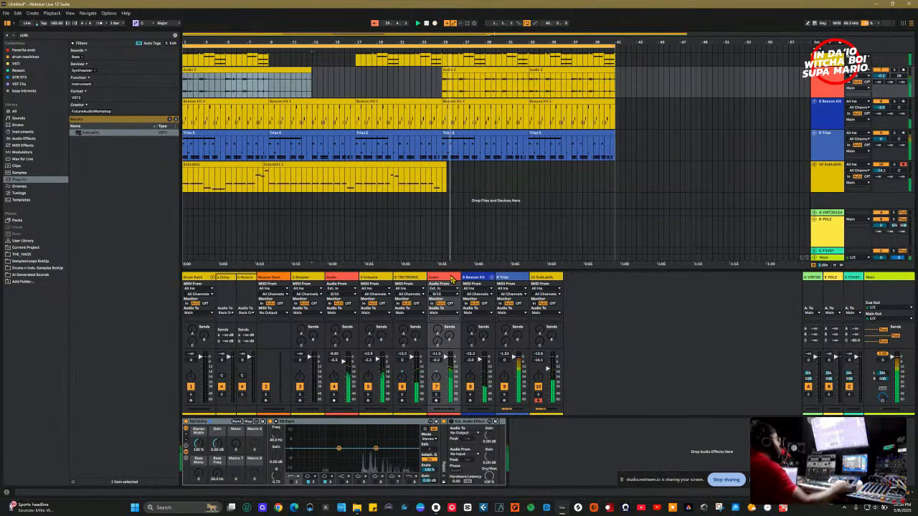
key("space")
Trim the start of the new SubLabXL clip to bar 9 and extend the first clip's end to meet it.
left_click(413, 181)
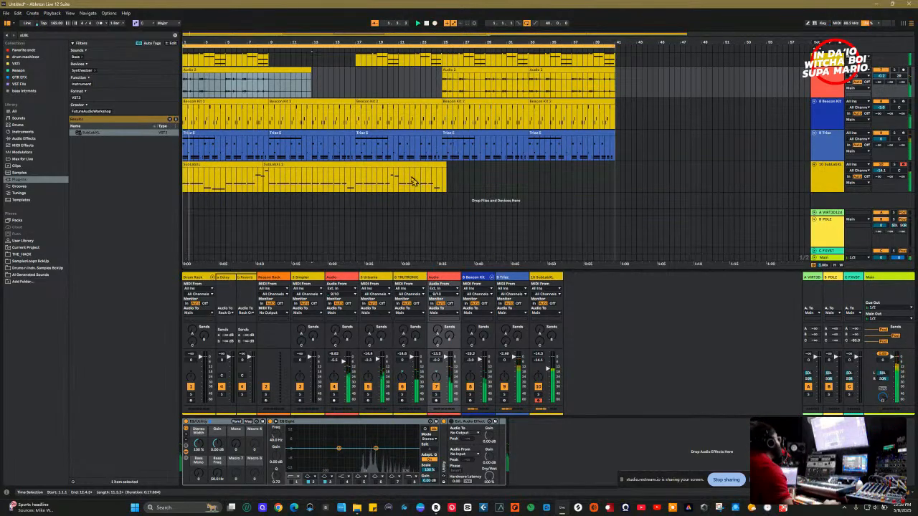
left_click(267, 166)
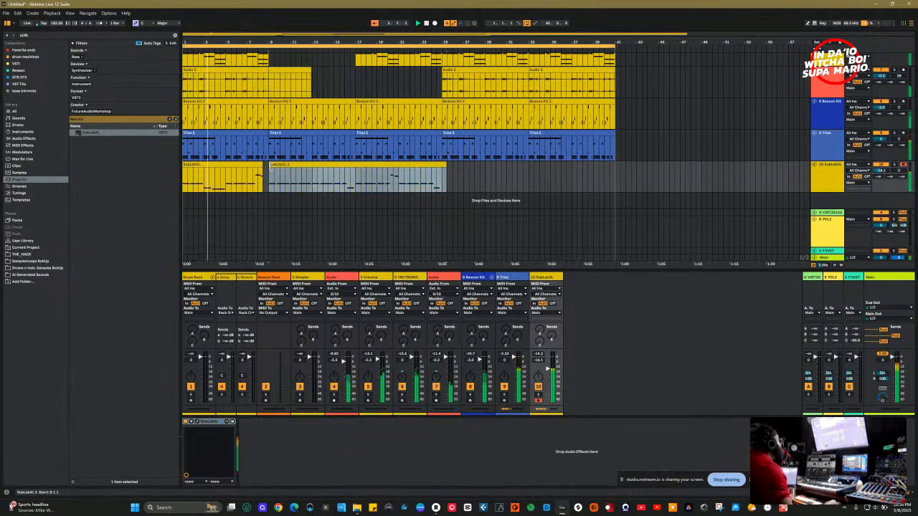
left_click(259, 167)
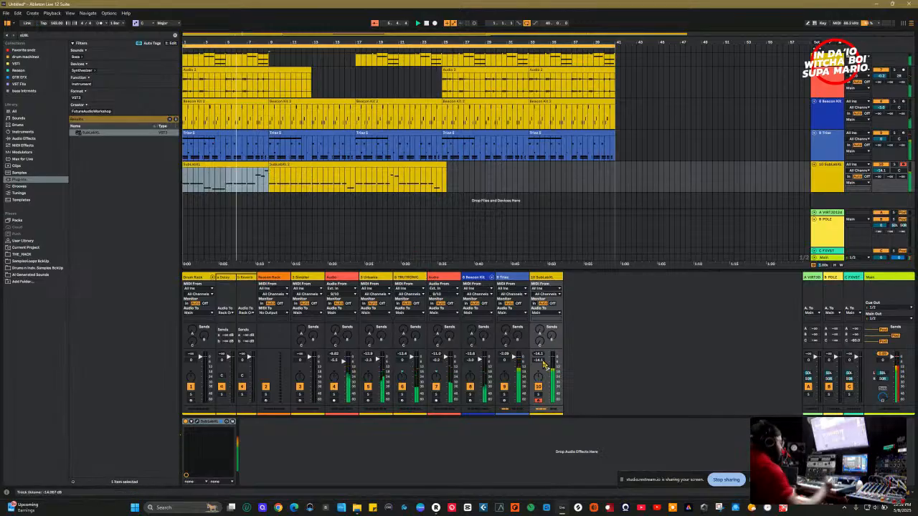
Set the SubLabXL track volume to -15.0 dB while checking the mix with the Utility on the Main track.
left_click_drag(548, 369, 545, 365)
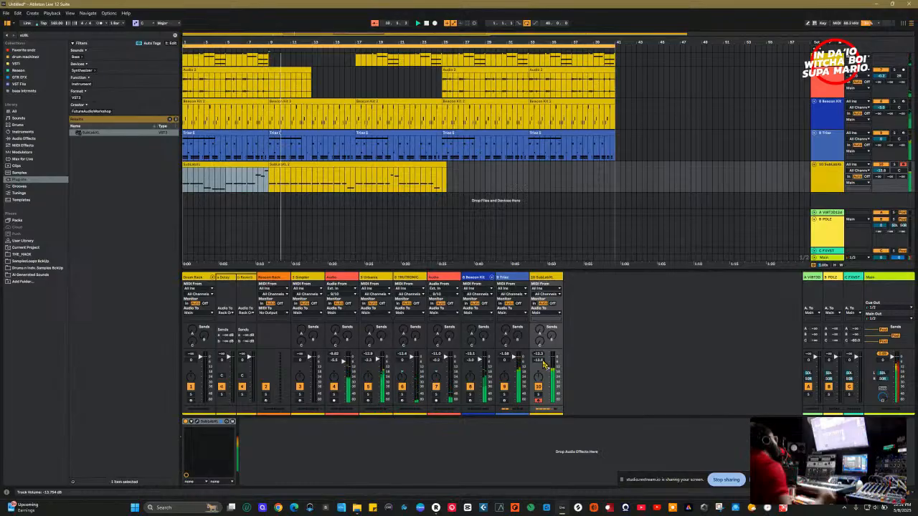
left_click_drag(551, 360, 551, 360)
left_click(891, 278)
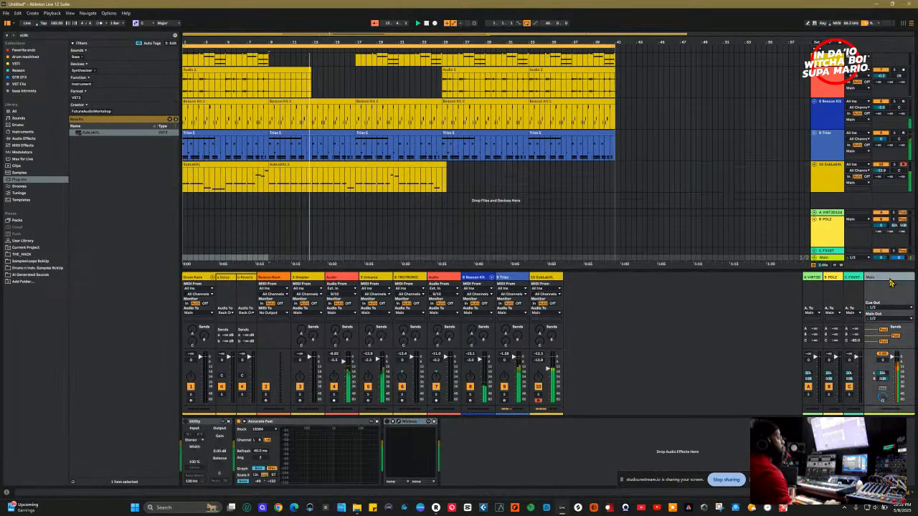
left_click(186, 422)
left_click(200, 469)
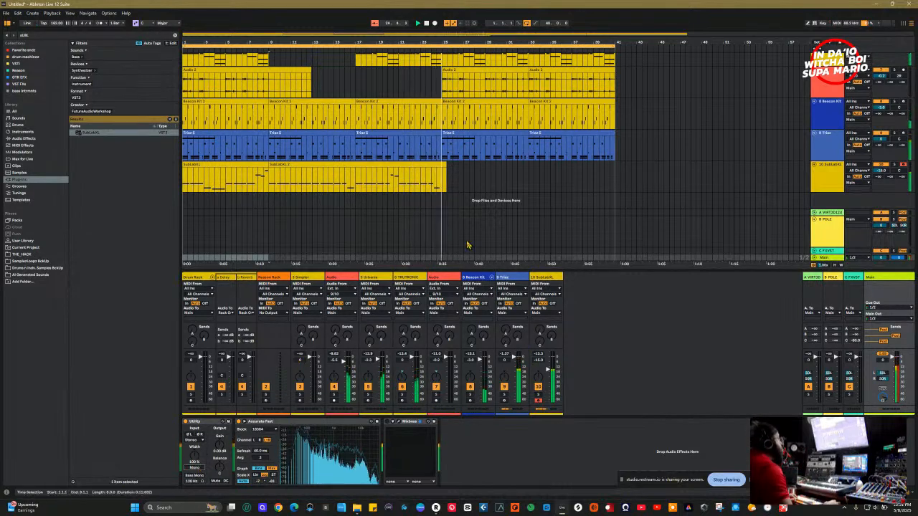
Shorten the second SubLabXL clip to end at bar 25 and recolour it pink.
left_click(440, 163)
left_click_drag(440, 166, 443, 166)
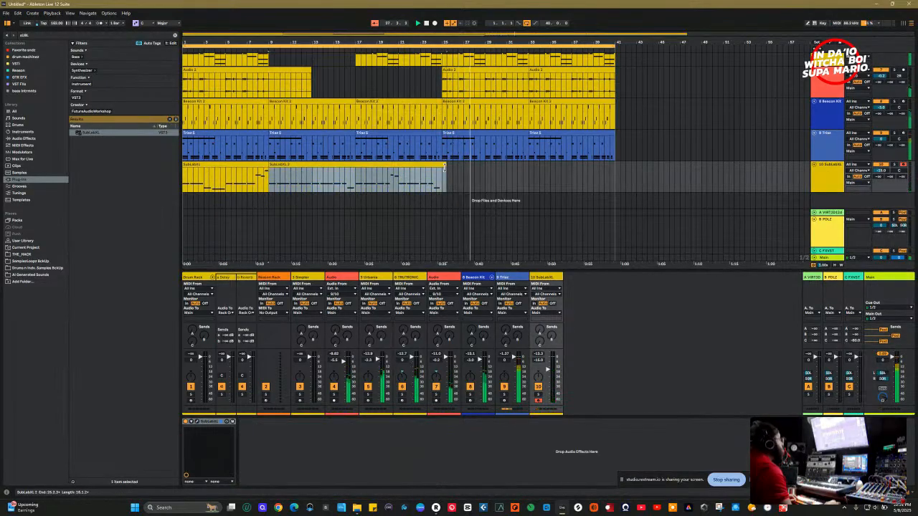
scroll(504, 179, "down", 5)
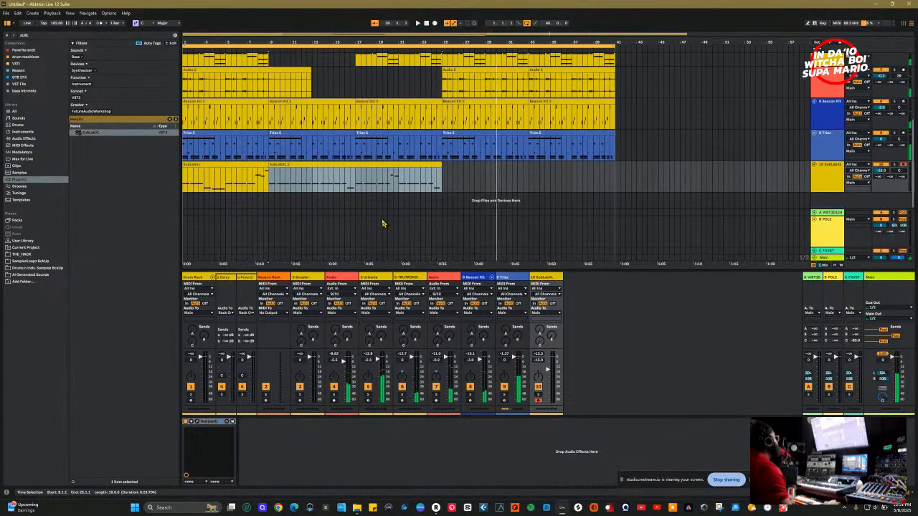
left_click(256, 171)
right_click(290, 168)
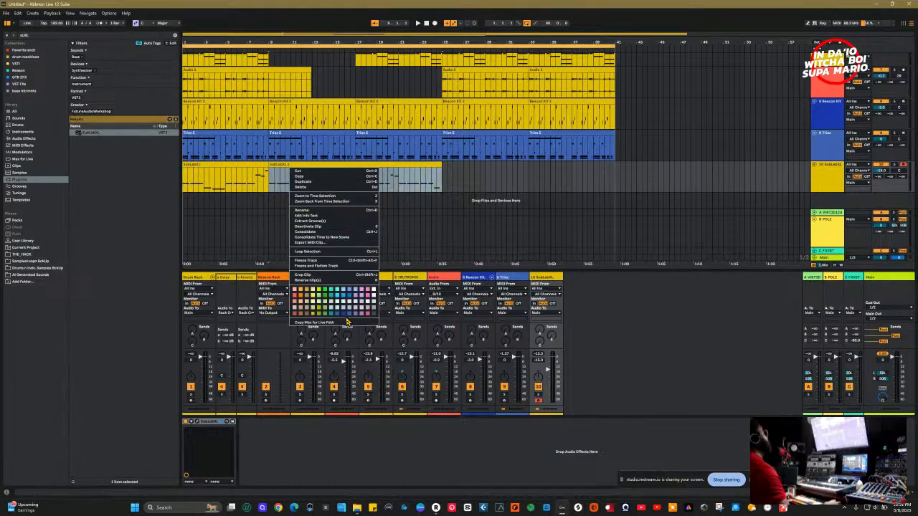
left_click(364, 314)
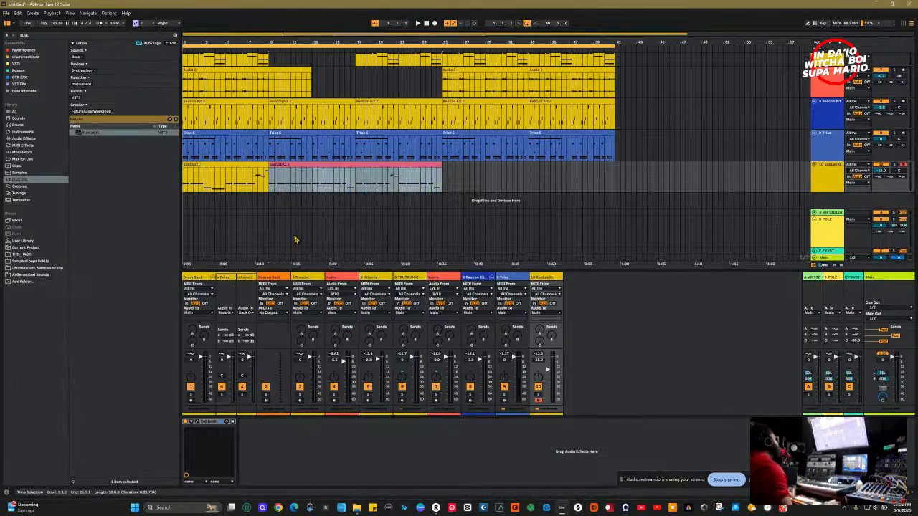
Copy the first SubLabXL clip to bars 25 to 33 and bars 33 to 41.
left_click(252, 167)
left_click_drag(442, 177, 531, 177)
scroll(541, 178, "up", 3)
scroll(541, 178, "down", 3)
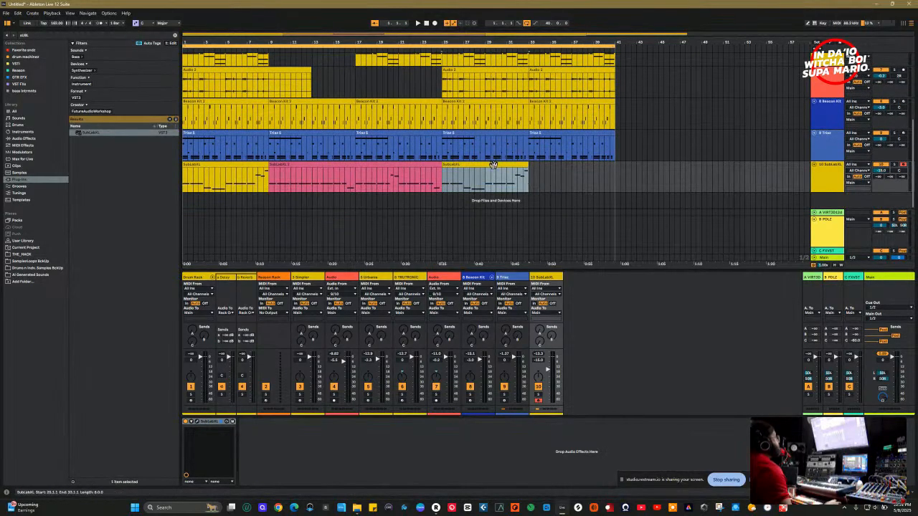
left_click_drag(494, 167, 577, 169)
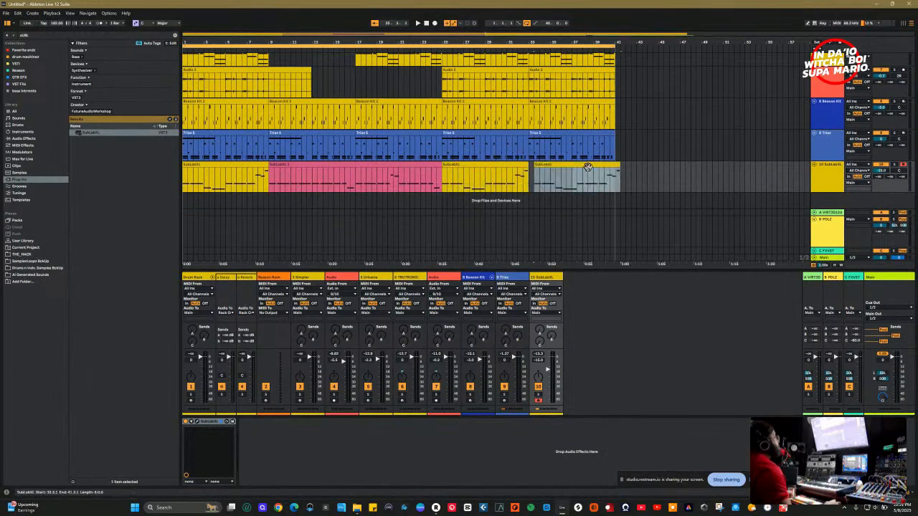
left_click(587, 172)
scroll(559, 151, "up", 3)
scroll(558, 151, "down", 3)
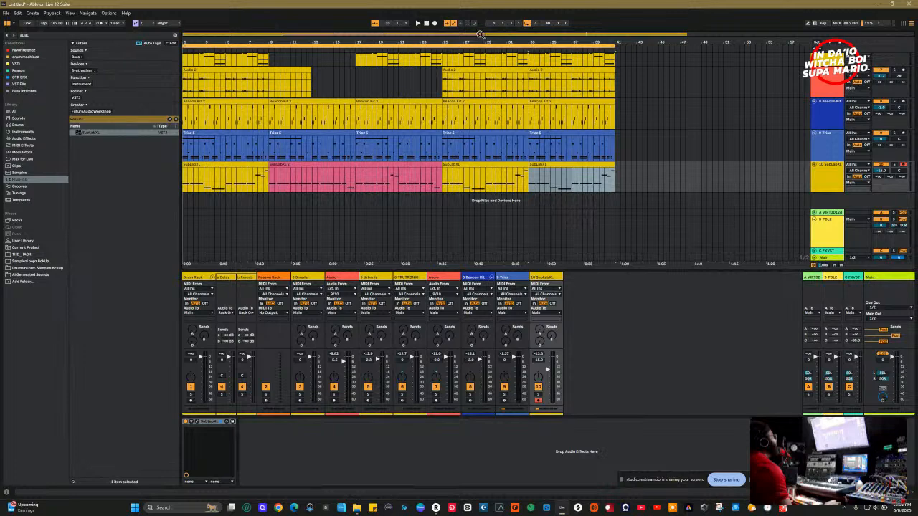
mouse_move(487, 44)
left_mouse_down()
mouse_move(474, 82)
mouse_move(487, 41)
left_mouse_up()
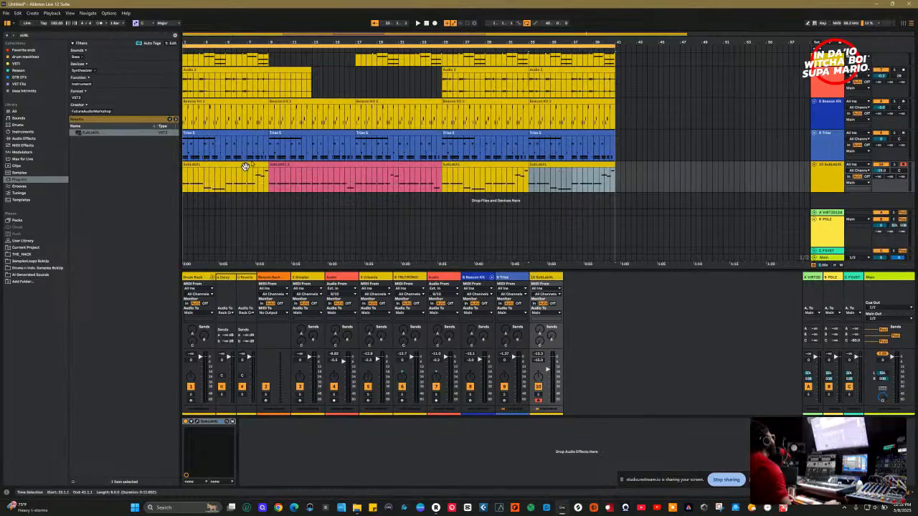
Clear the plug-in browser's search and filters, and fold and unfold the SubLabXL track.
left_click(578, 328)
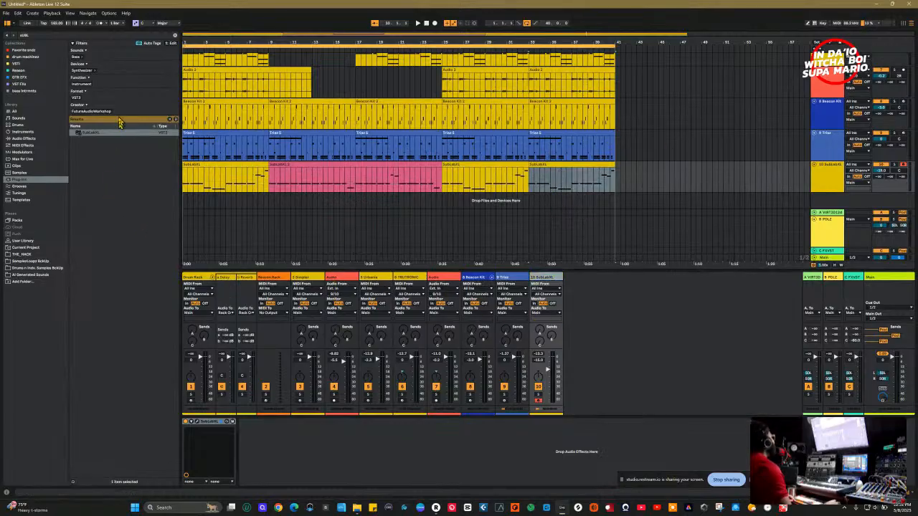
left_click(174, 34)
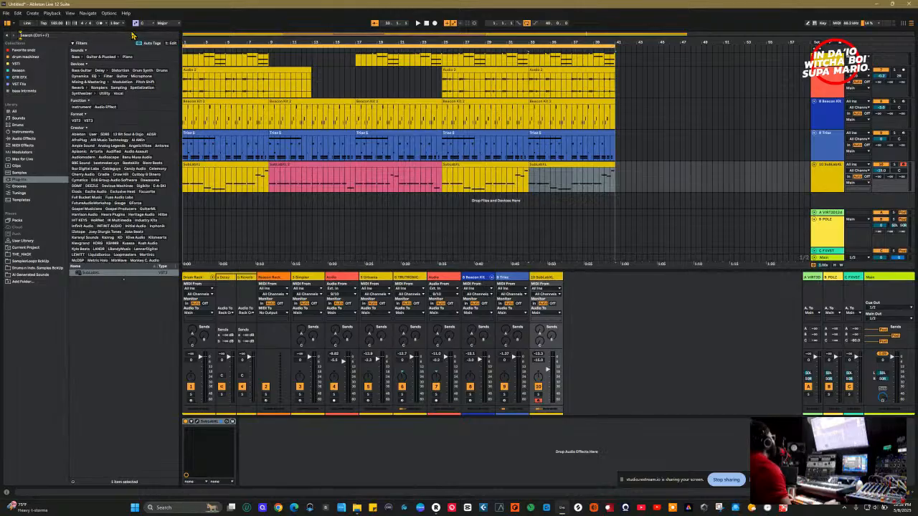
key("u")
key("a")
key("a")
key("b")
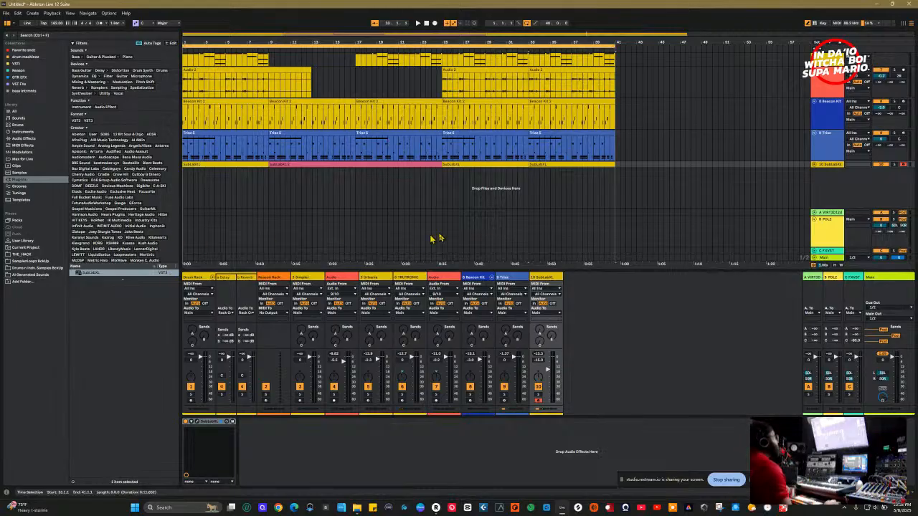
left_click(814, 165)
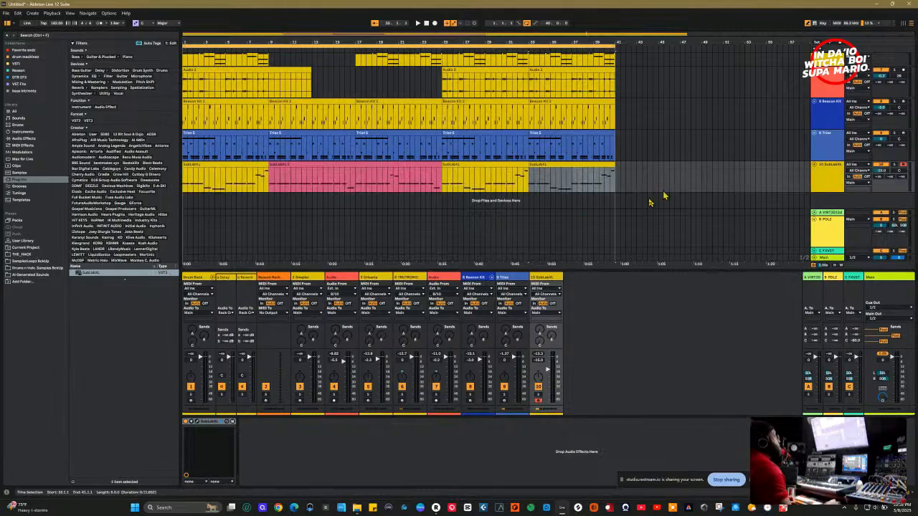
Delete the two SubLabXL clip copies between bars 25 and 41.
key("Delete")
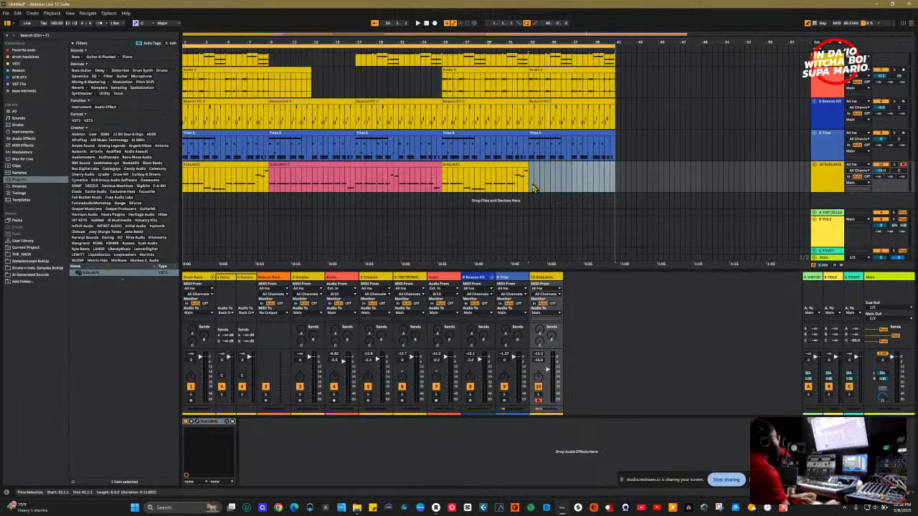
left_click(510, 174)
key("Delete")
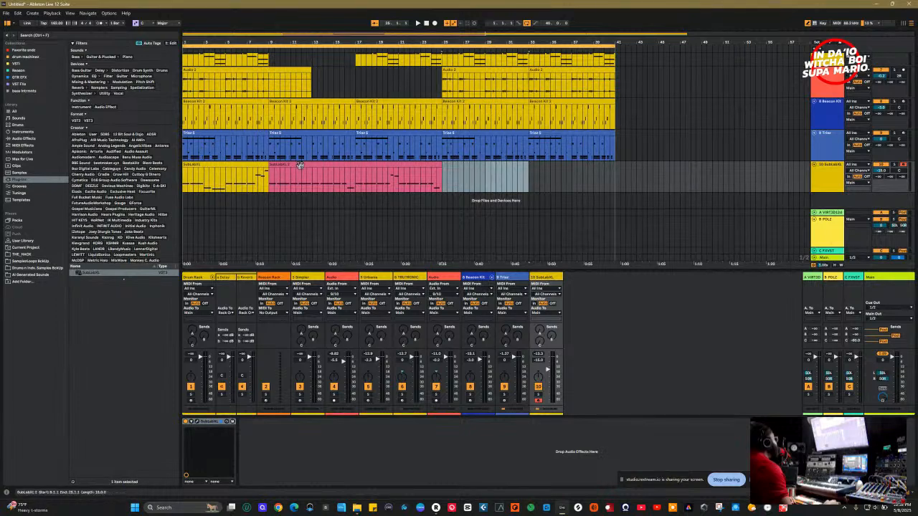
left_click(425, 164)
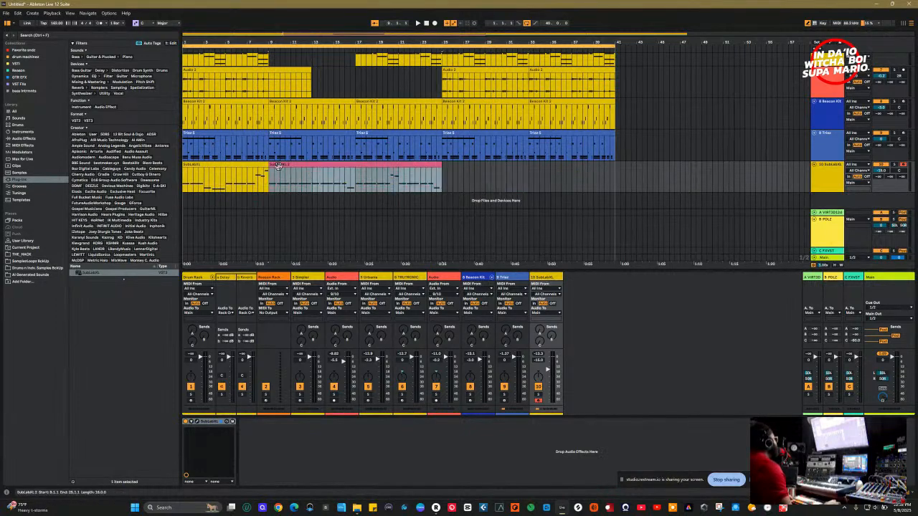
left_click(251, 165)
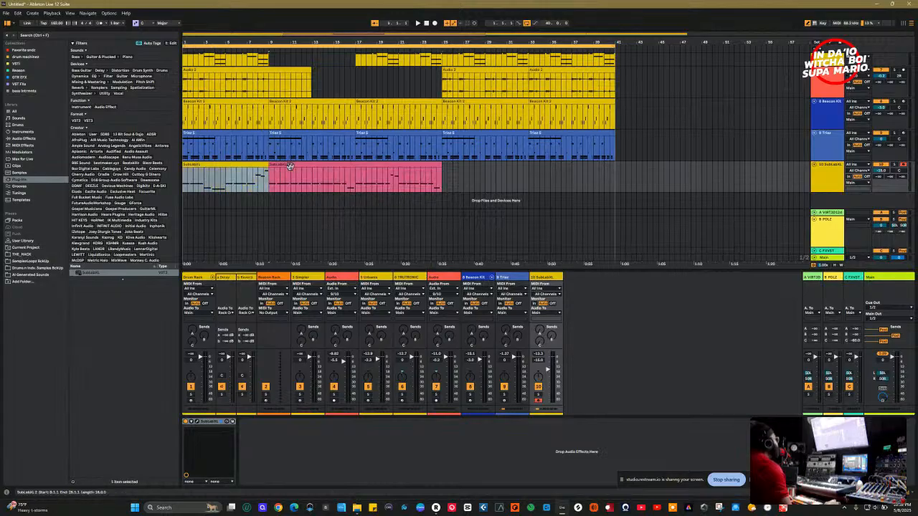
right_click(290, 166)
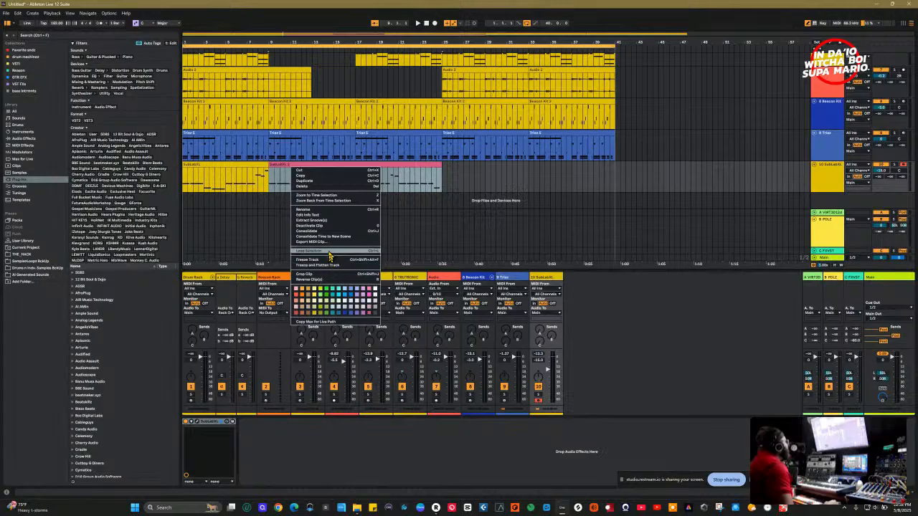
left_click(282, 208)
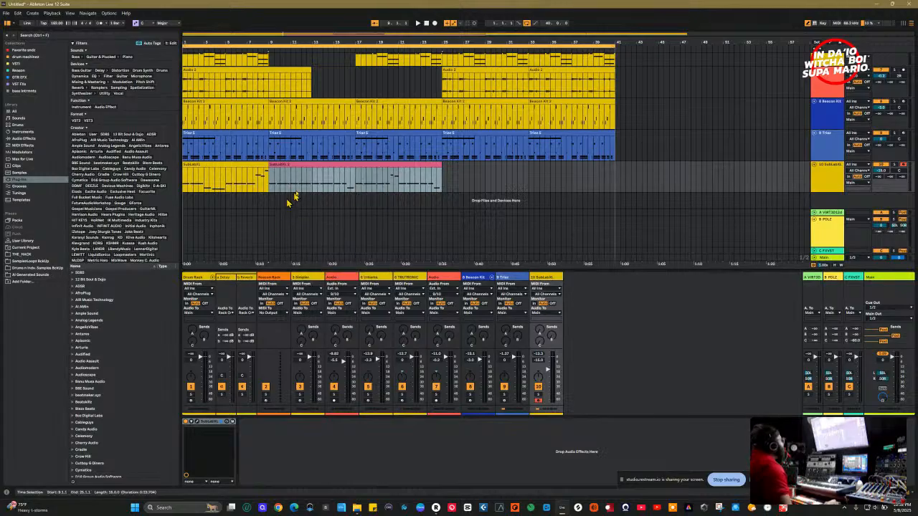
right_click(300, 164)
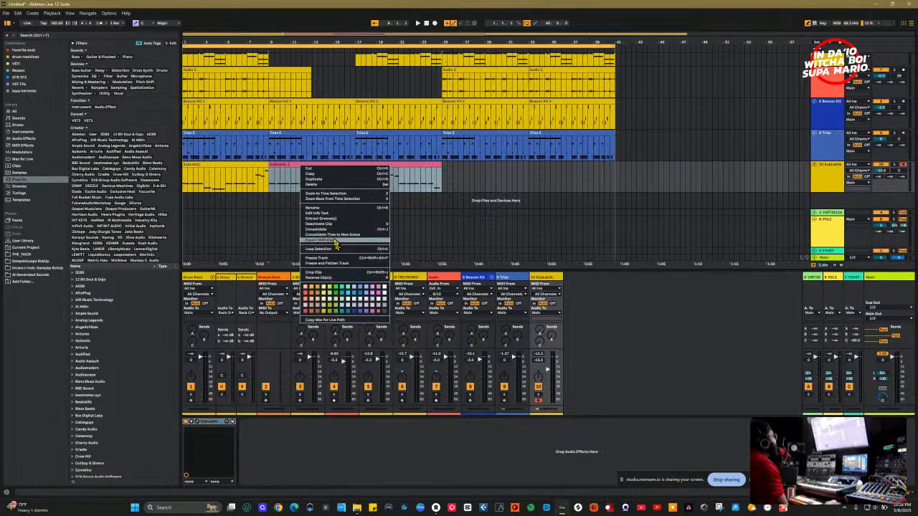
left_click(271, 213)
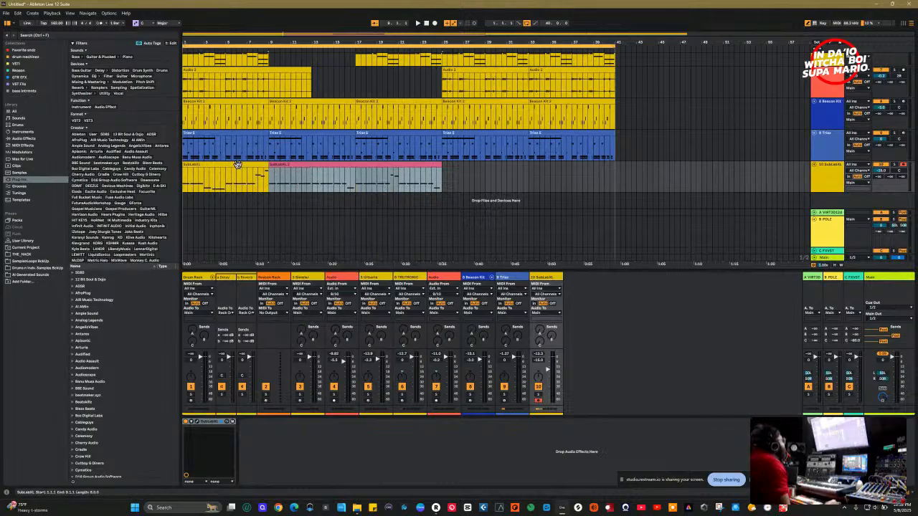
Freeze and flatten the SubLabXL track to audio from the selected bars 9 to 25.
left_click_drag(273, 180, 441, 190)
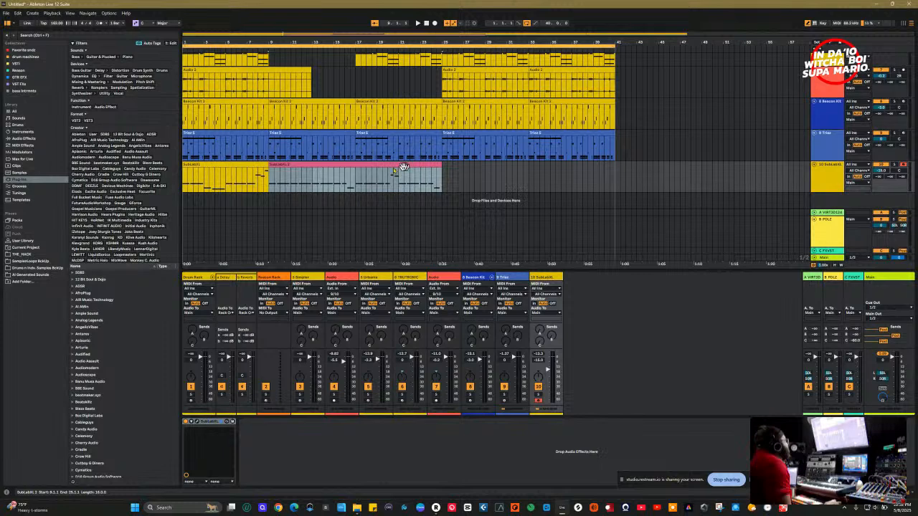
left_click(451, 189)
left_click_drag(441, 184, 270, 176)
right_click(293, 177)
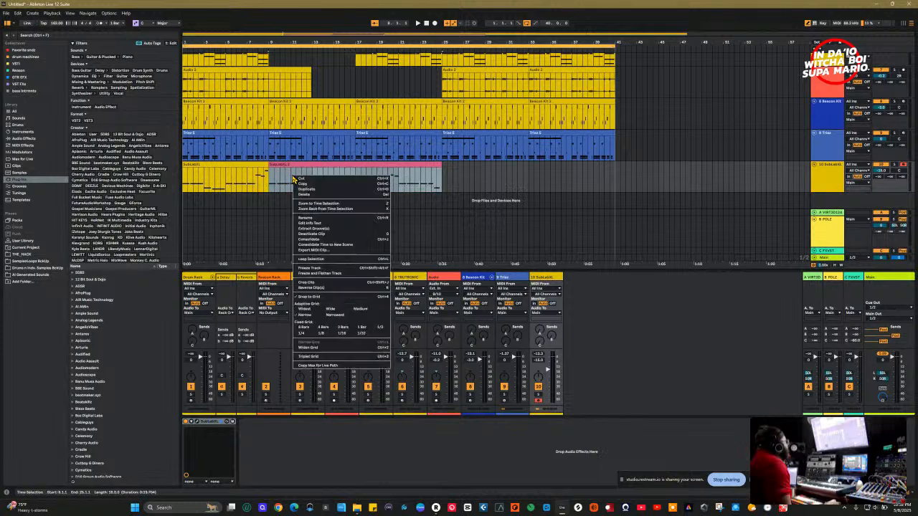
left_click(333, 274)
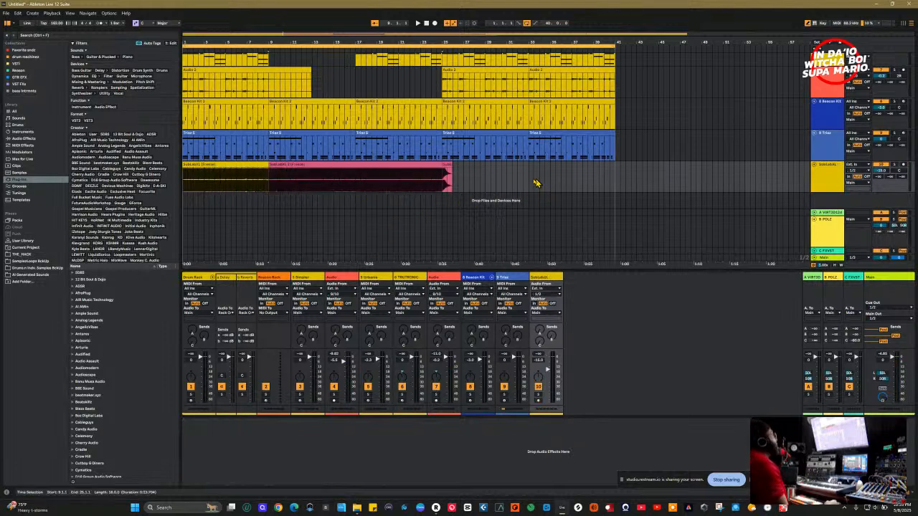
left_click(277, 188)
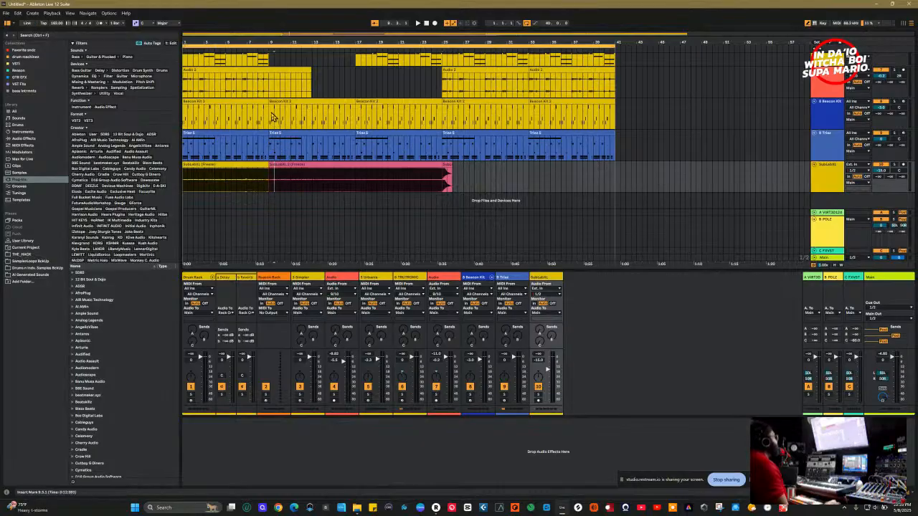
left_click_drag(272, 115, 357, 115)
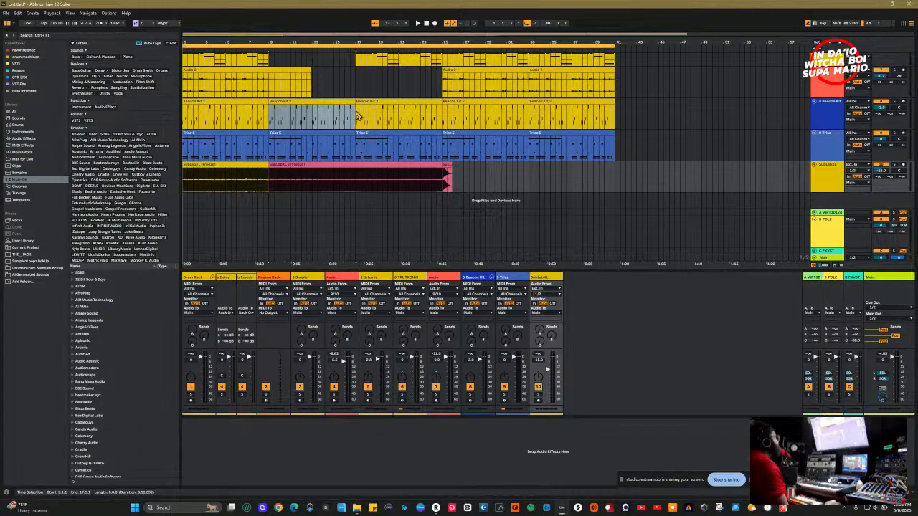
right_click(351, 114)
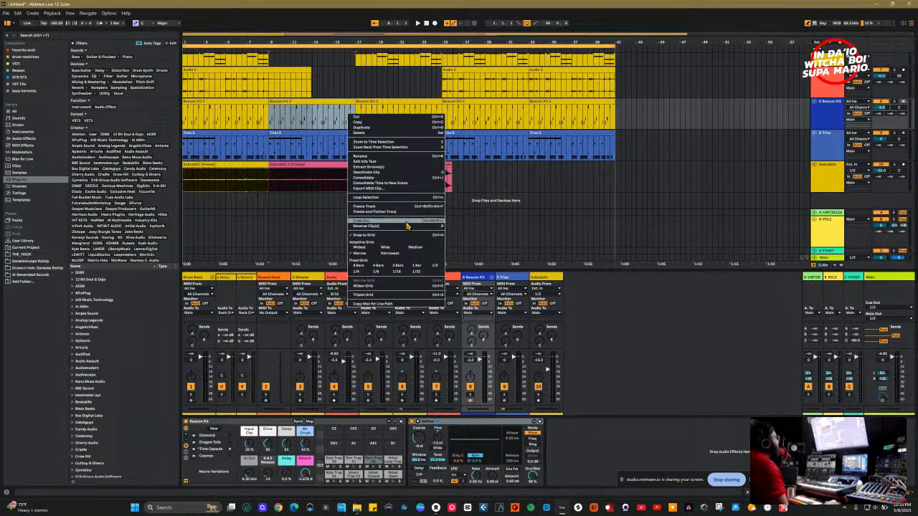
left_click(604, 297)
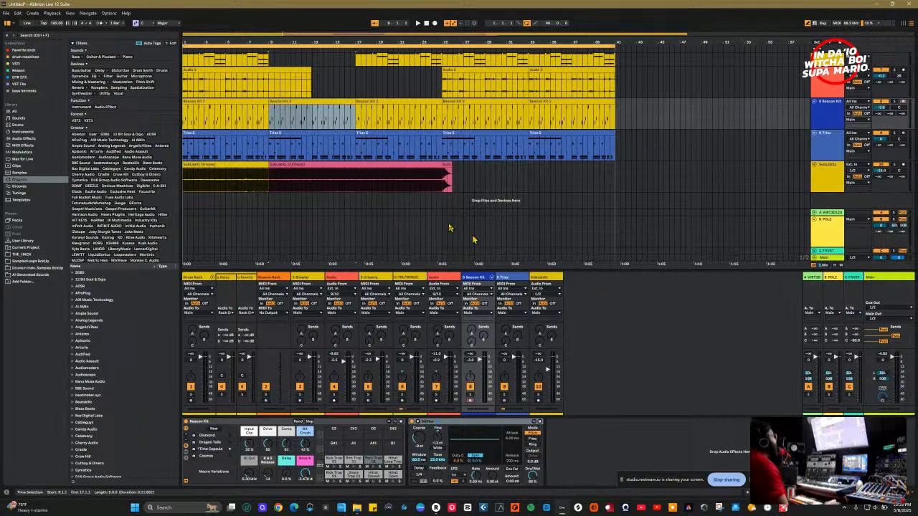
left_click(362, 151)
left_click(345, 132)
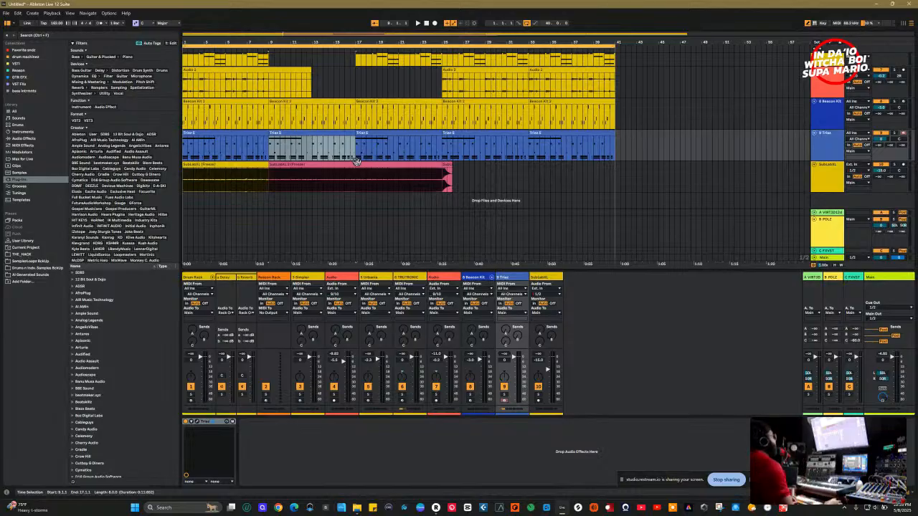
left_click(717, 188)
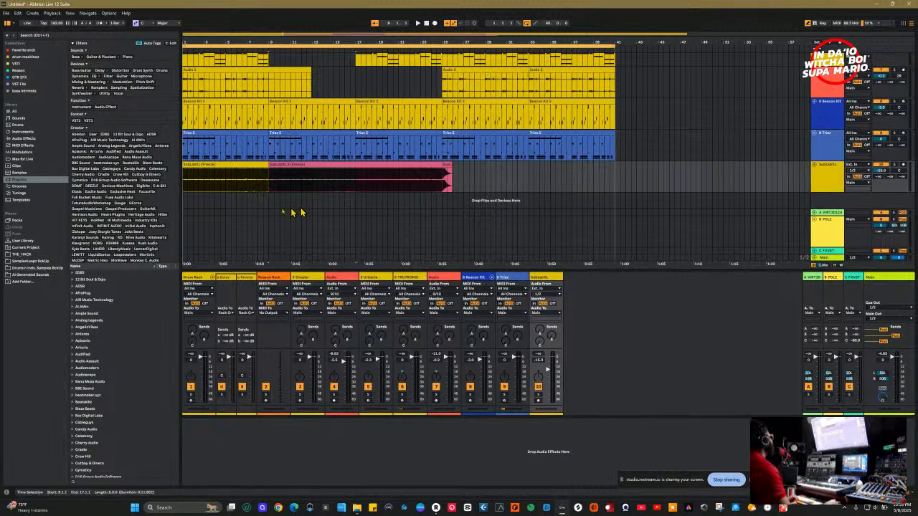
Find Urbania among the plug-in creators' instruments and load it on a new MIDI track.
scroll(122, 320, "down", 10)
scroll(130, 358, "down", 15)
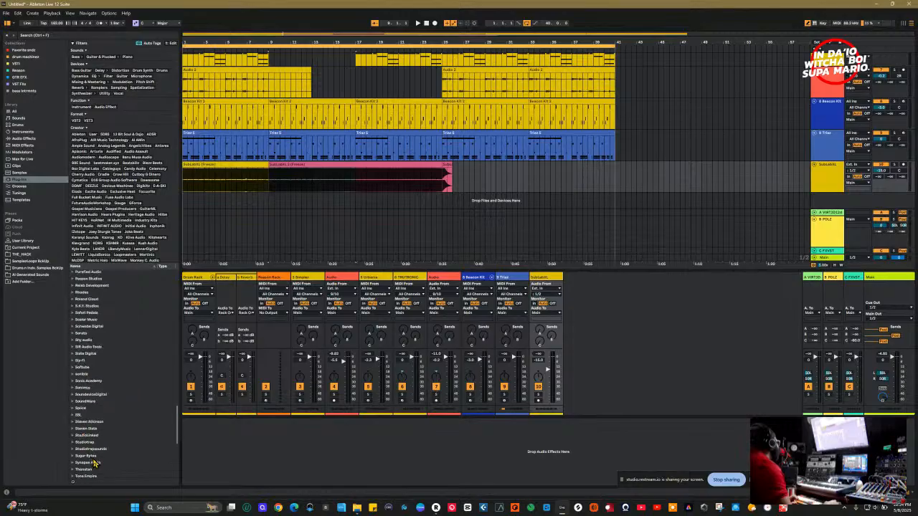
scroll(93, 462, "down", 3)
left_click(78, 426)
scroll(92, 393, "up", 15)
scroll(91, 393, "up", 15)
left_click(73, 307)
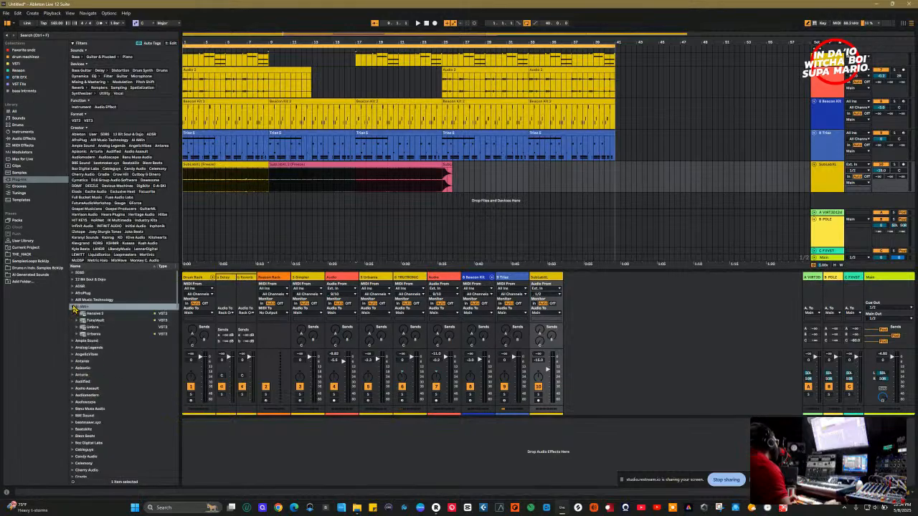
left_click(101, 336)
left_click_drag(100, 340, 610, 360)
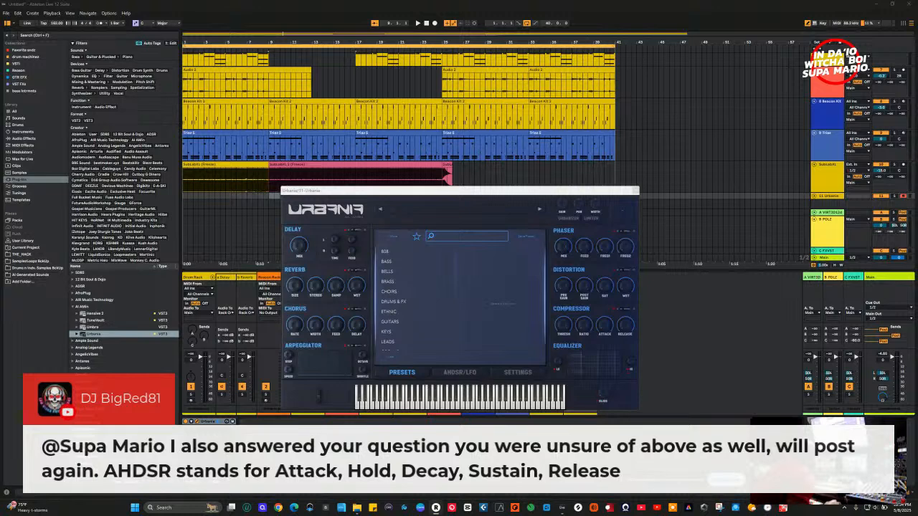
Examine Urbania's AHDSR and LFO controls, then return to its preset list.
left_click(461, 371)
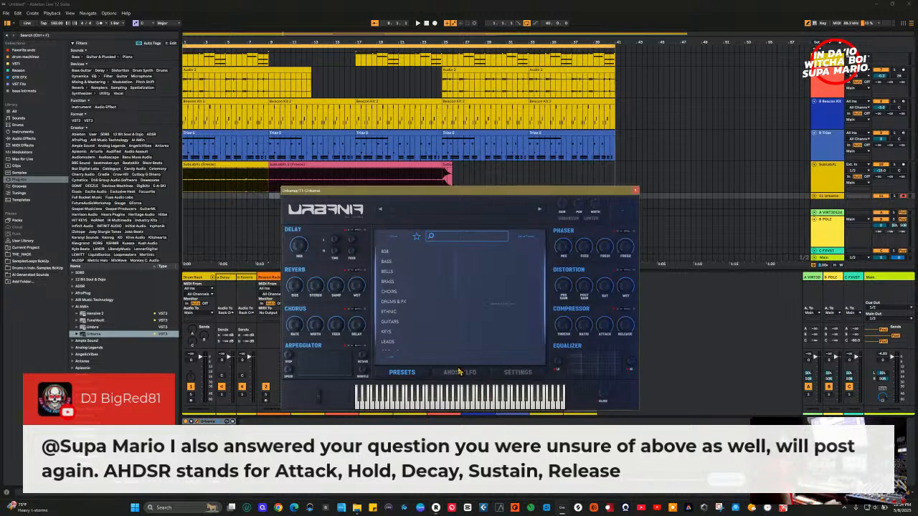
left_click(456, 373)
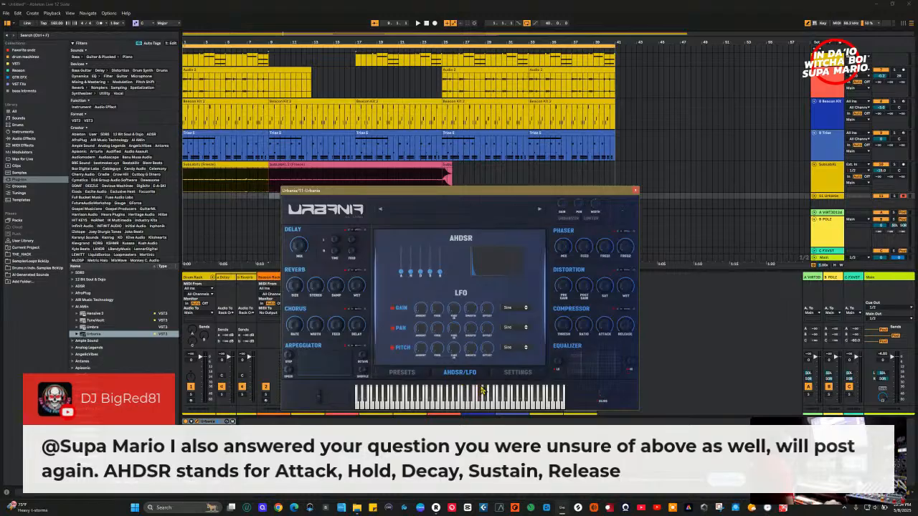
left_click(423, 375)
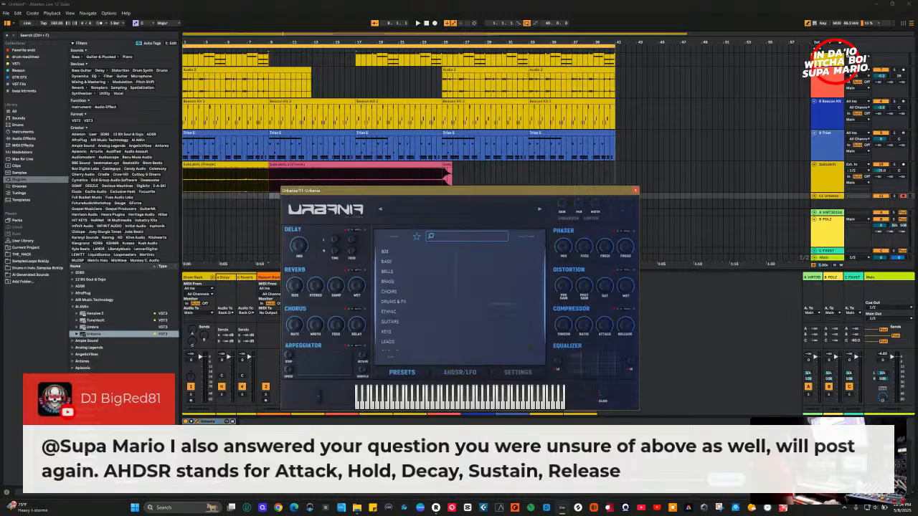
left_click_drag(483, 192, 490, 148)
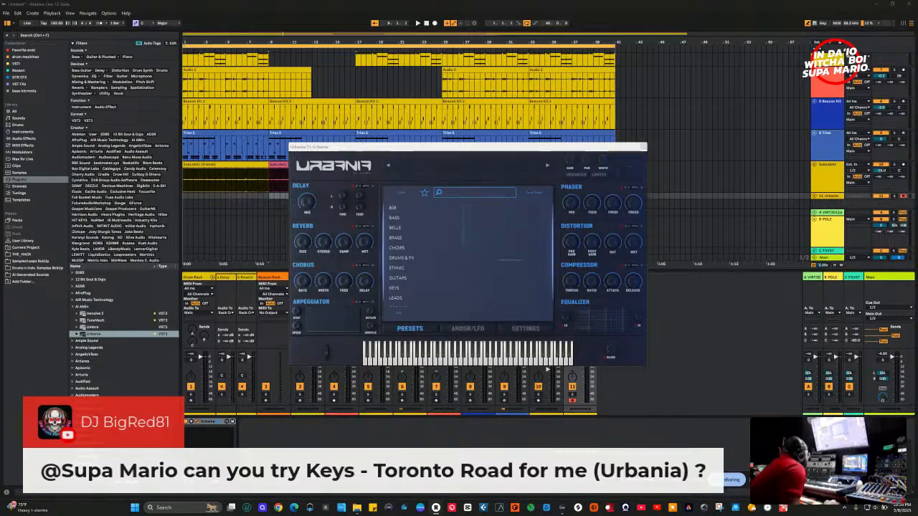
Load the Toronto Road preset from Urbania's Keys category and close the plug-in window.
scroll(409, 263, "down", 2)
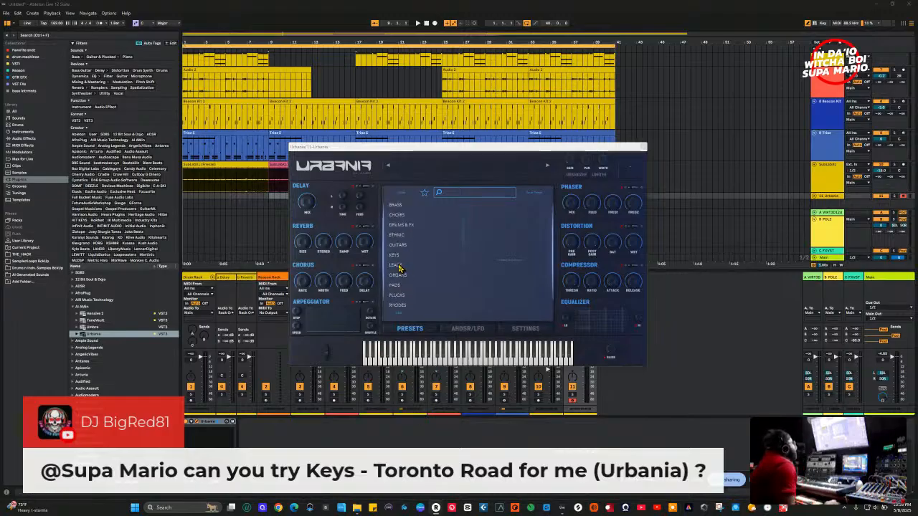
left_click(396, 256)
scroll(492, 267, "down", 10)
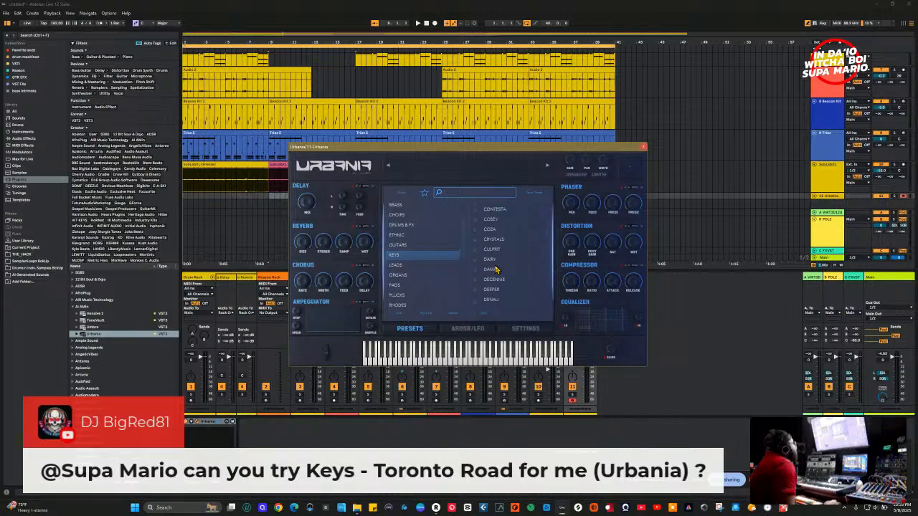
scroll(496, 268, "down", 10)
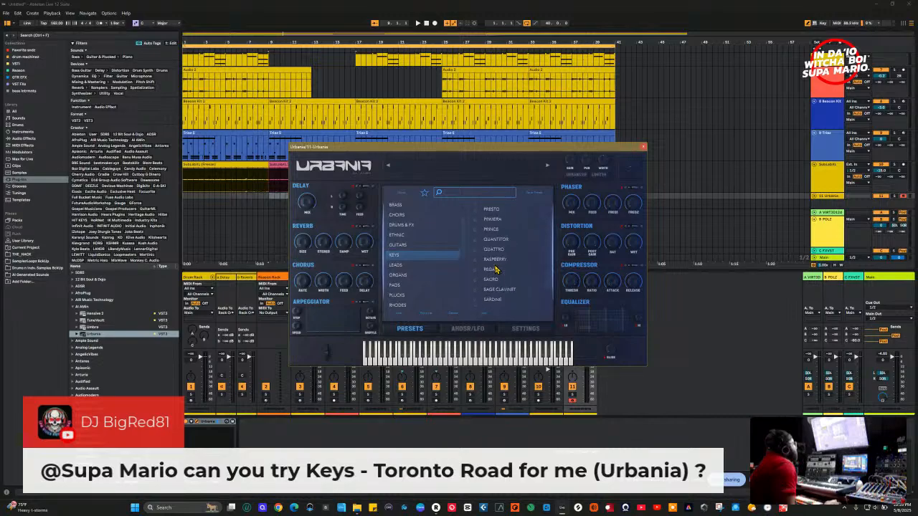
left_click(504, 224)
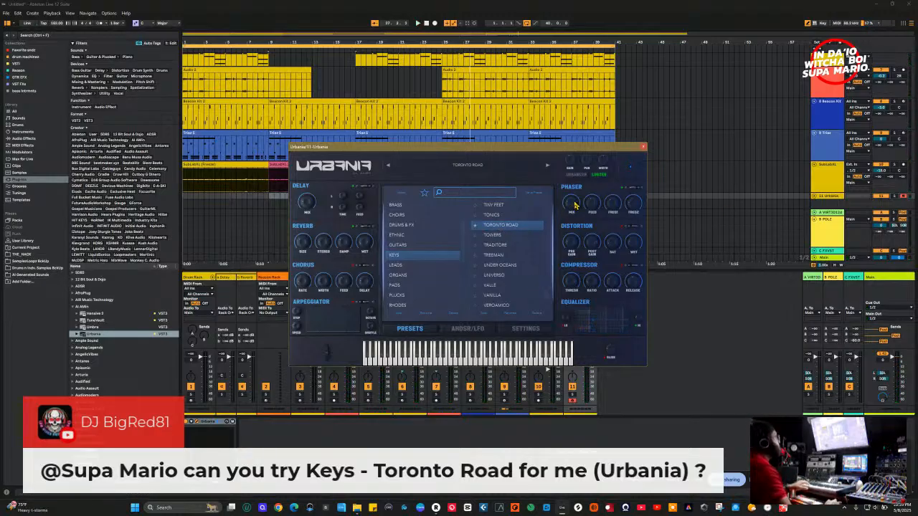
left_click(643, 146)
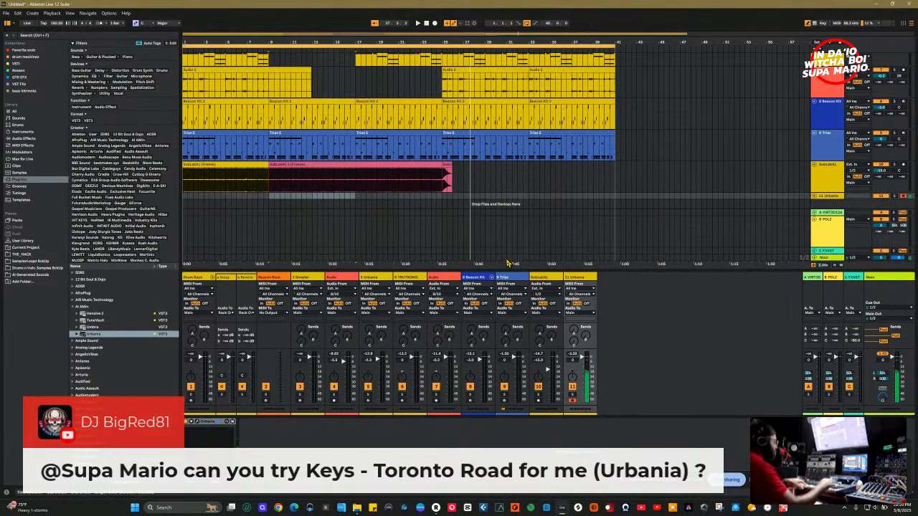
Play the arrangement to rehearse a part with Urbania's Toronto Road sound.
key("space")
scroll(419, 219, "up", 1)
scroll(315, 183, "down", 1)
key("space")
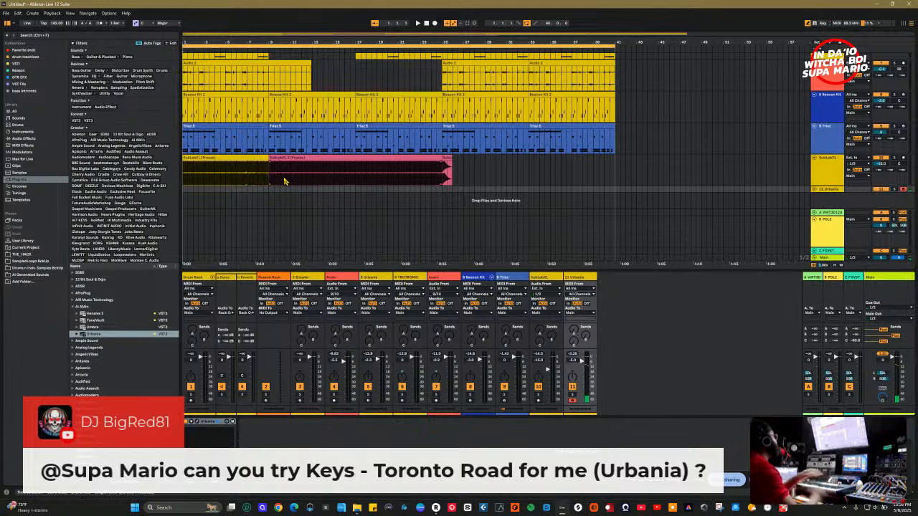
key("space")
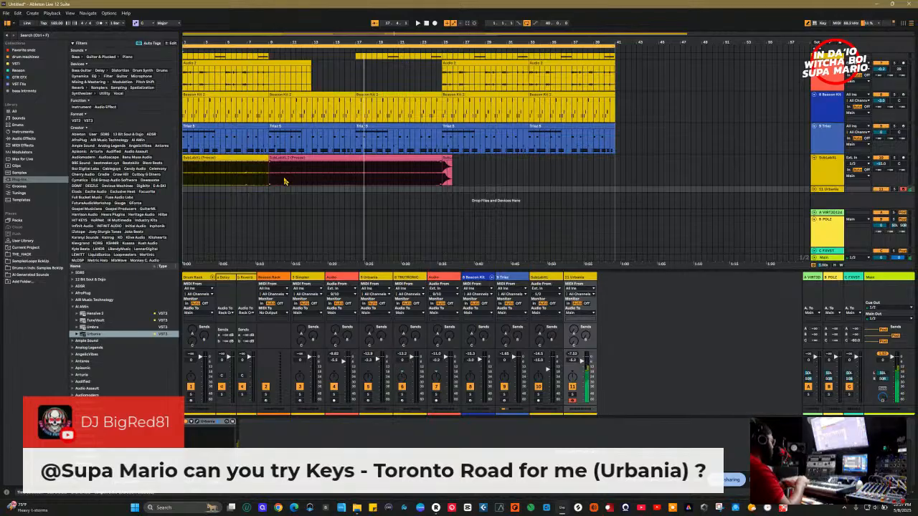
Record an Urbania take over the first eight bars, unfold its track and trim the clip to end at bar 9.
key("space")
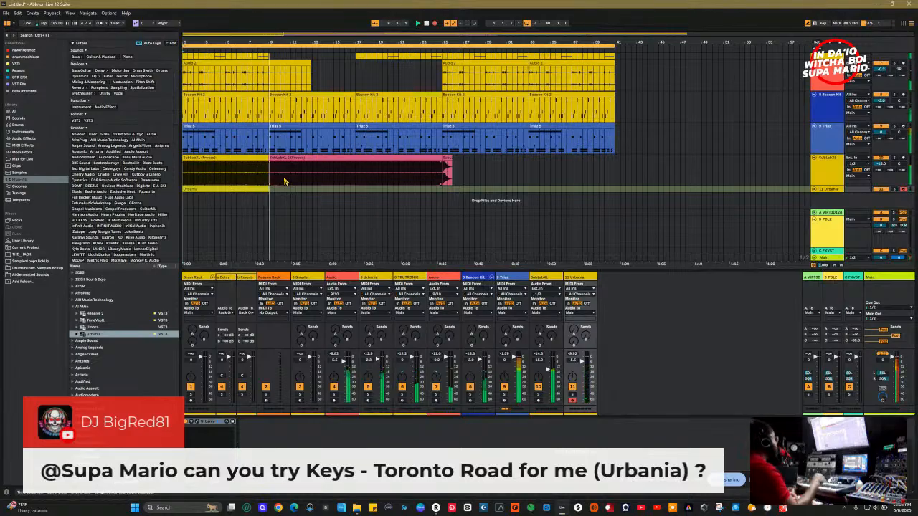
left_click(815, 190)
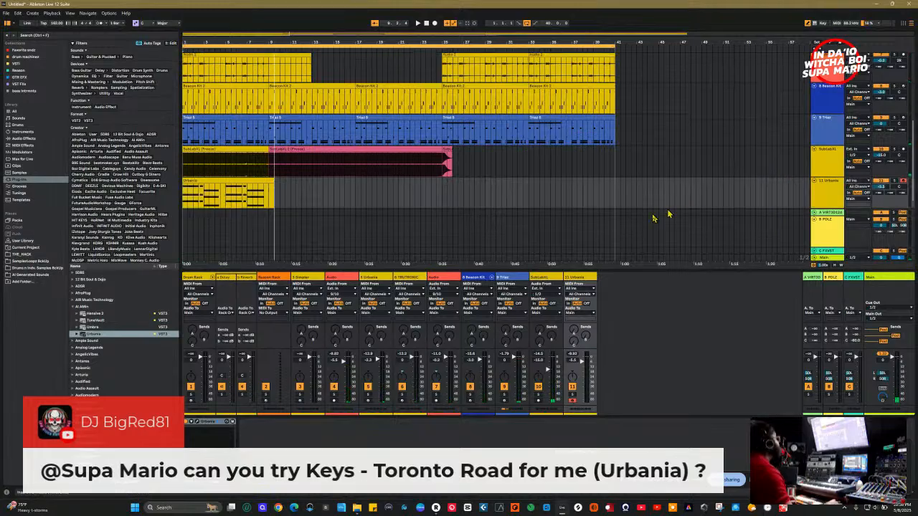
left_click(269, 184)
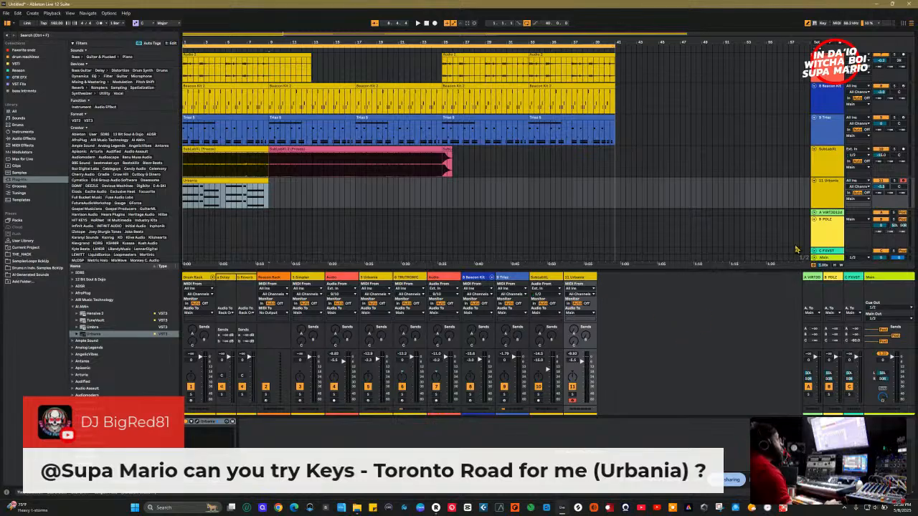
Insert a new audio track below the Urbania track.
left_click(814, 213)
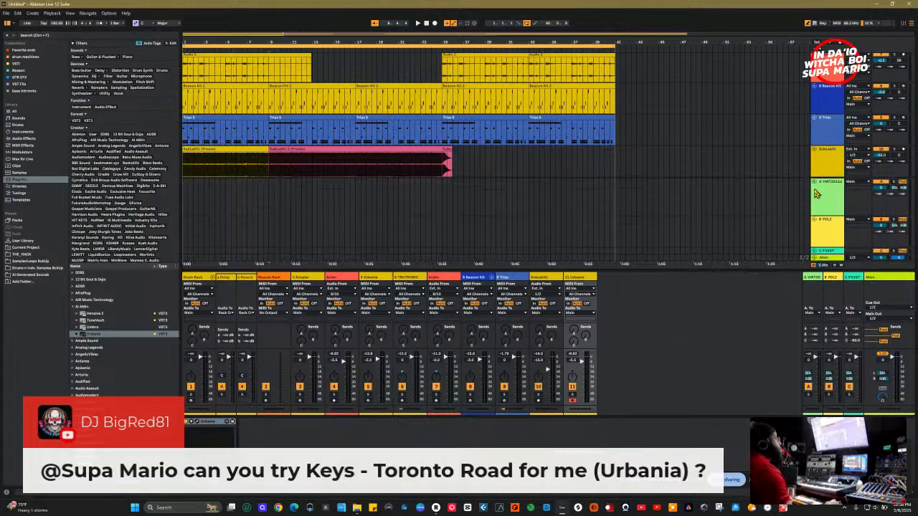
left_click(815, 184)
left_click(818, 194)
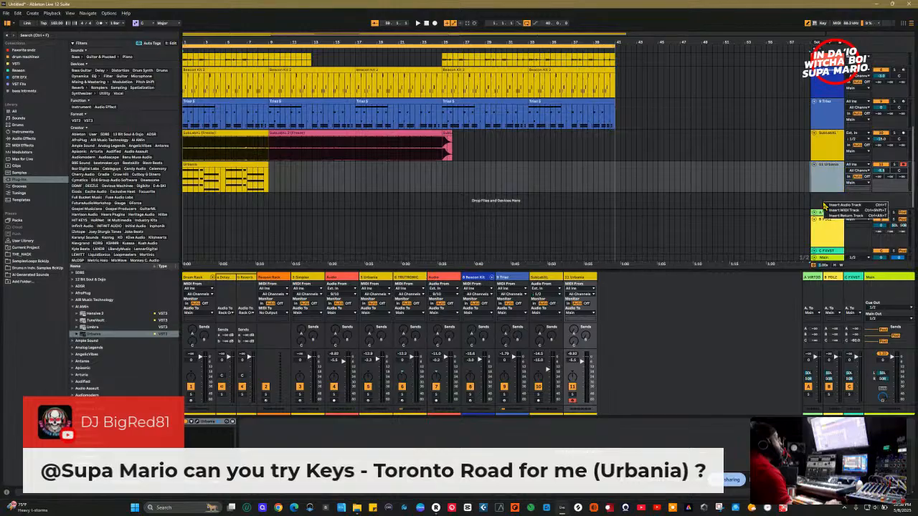
right_click(462, 230)
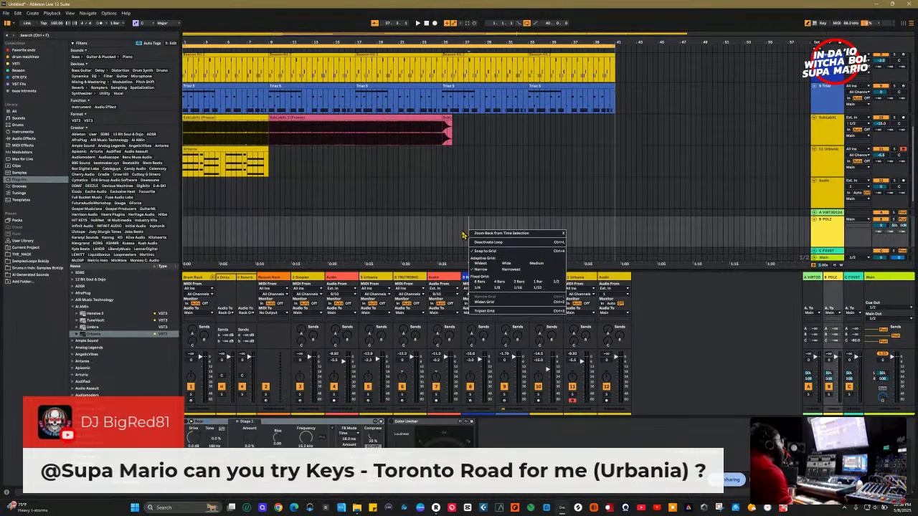
Arm the new audio track, set its input to 11-Urbania and record the Urbania part from bar 1 to about bar 11.
left_click(650, 289)
left_click(608, 401)
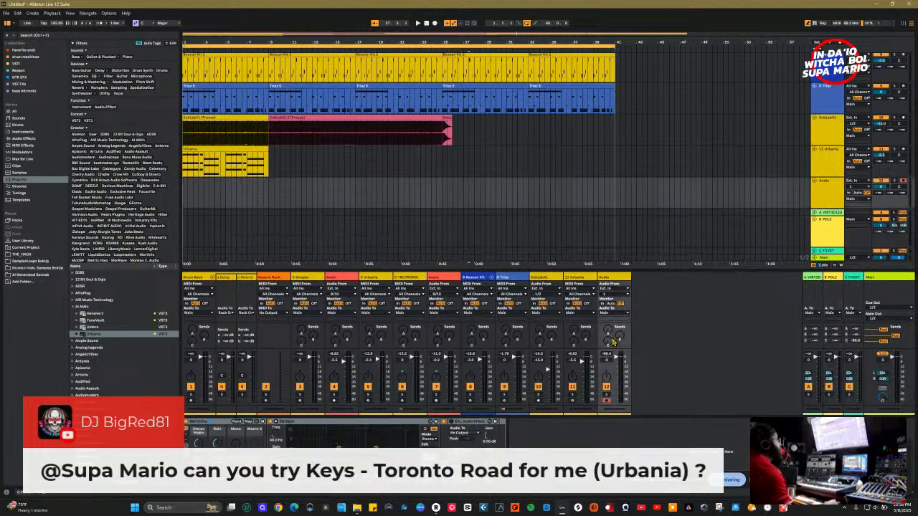
left_click(613, 290)
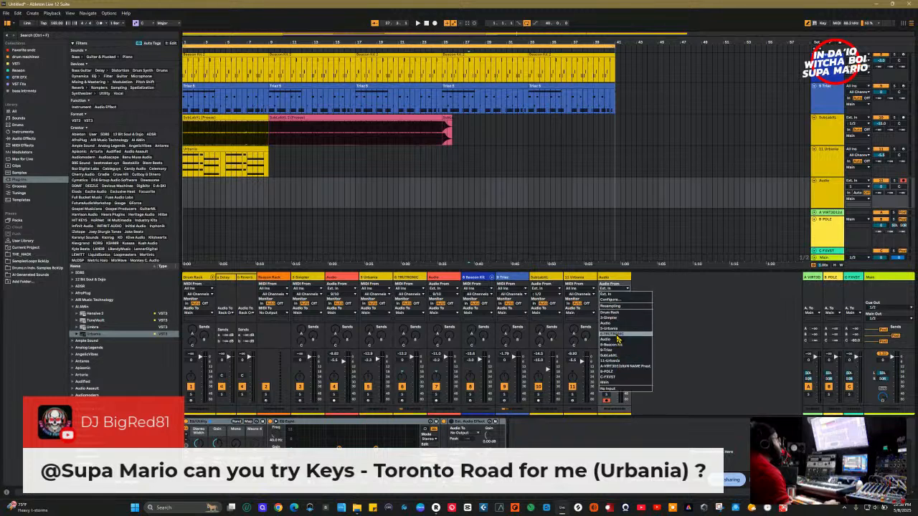
left_click(624, 366)
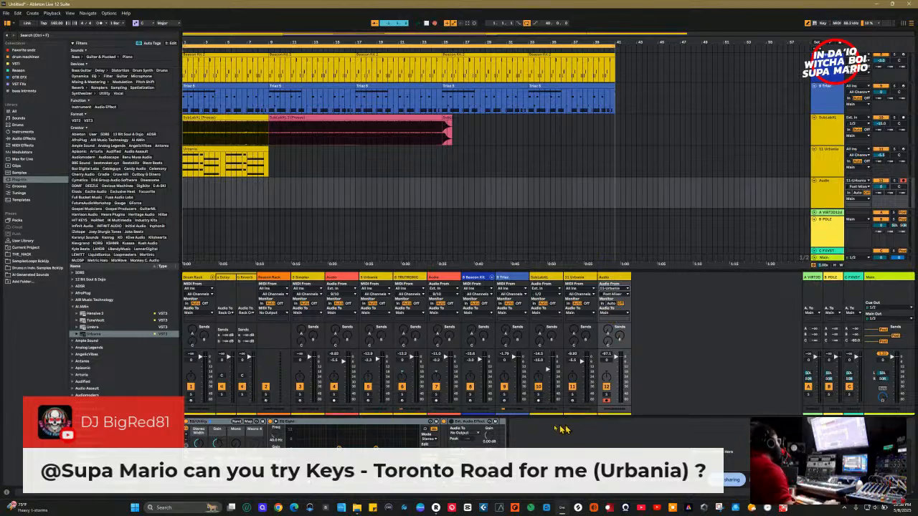
key("space")
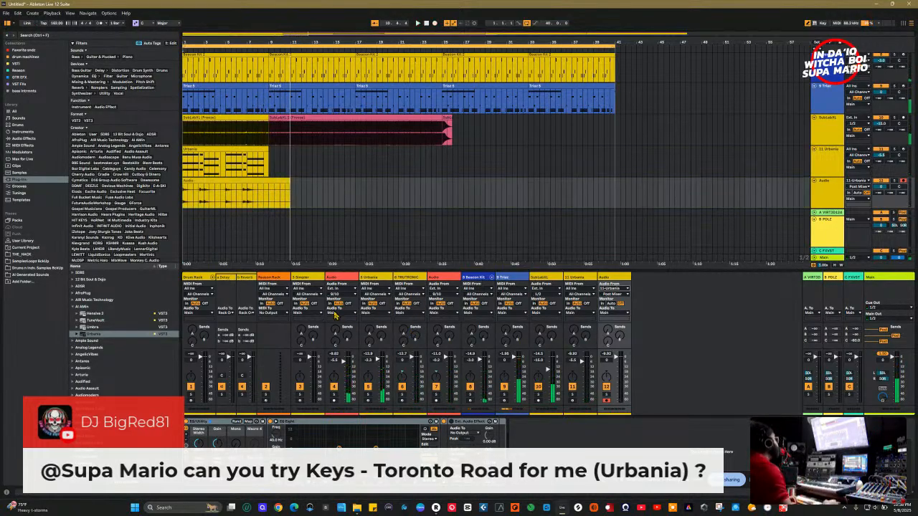
Delete the MIDI clip from the Urbania track, then arm that track and play the arrangement to rehearse another part.
left_click(236, 158)
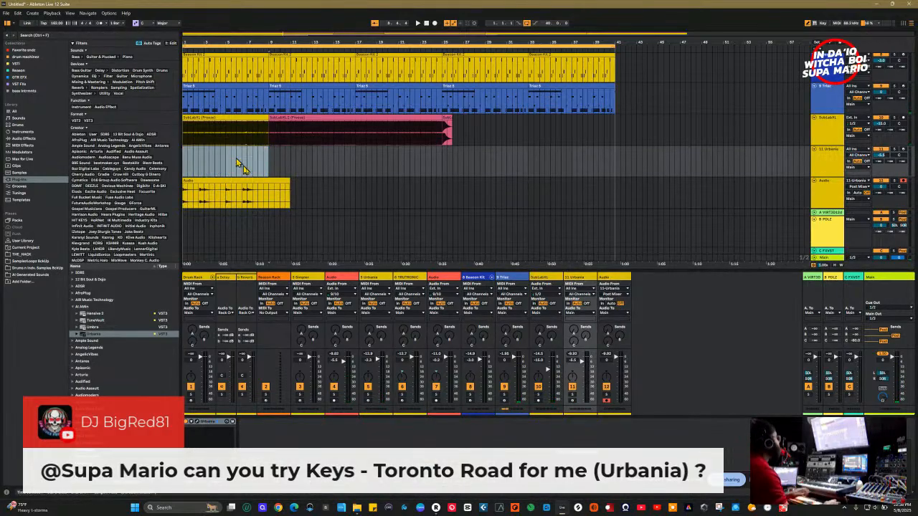
key("Delete")
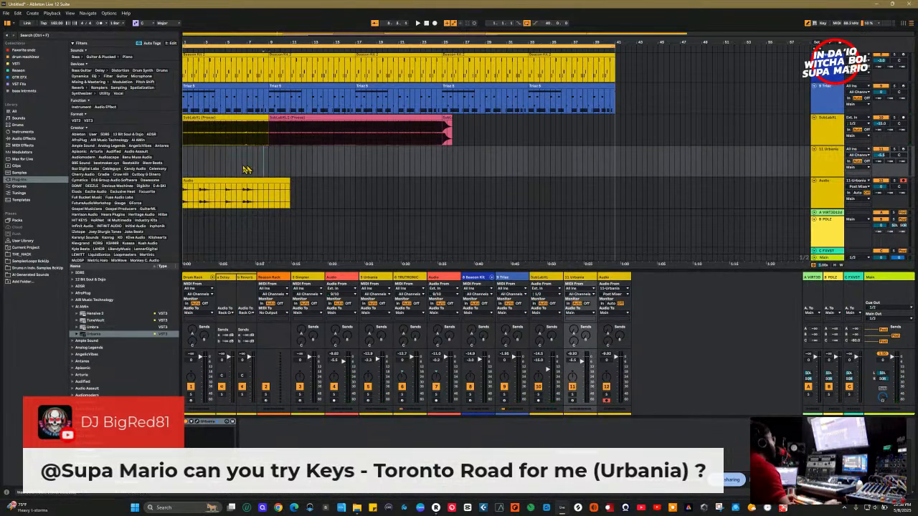
key("space")
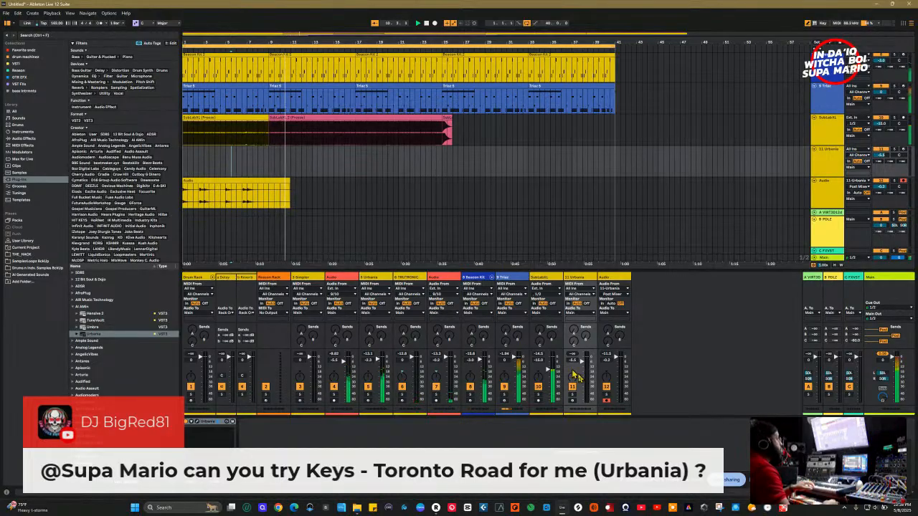
left_click(573, 402)
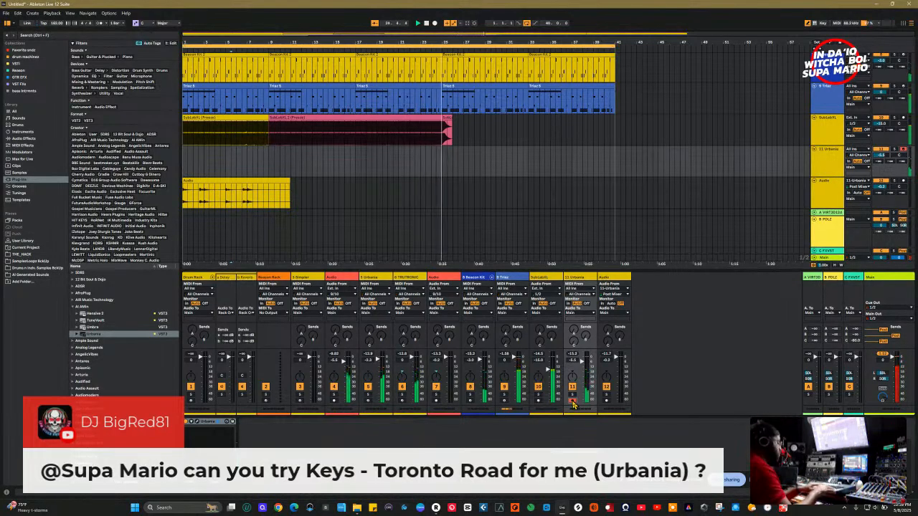
key("space")
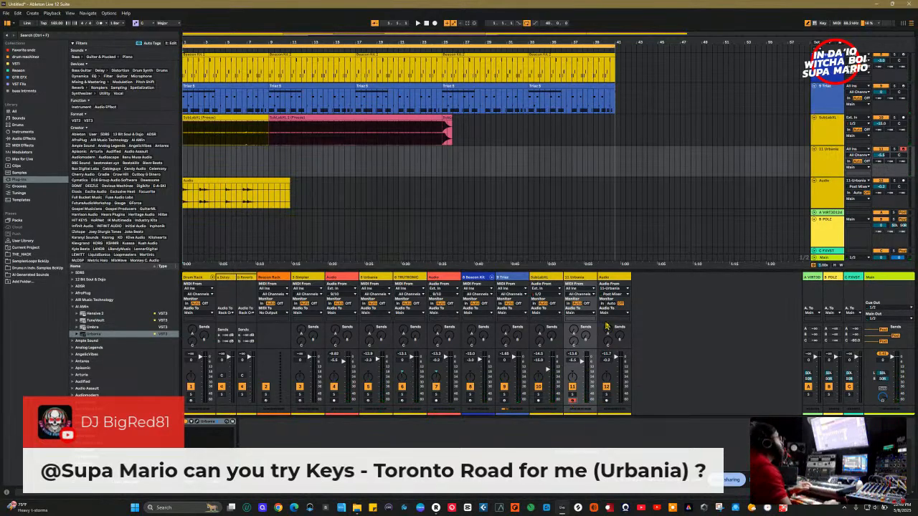
Search the audio effects for "EXTERN" and place External Audio Effect after the Urbania instrument on its track.
left_click(102, 38)
type("EXTERN")
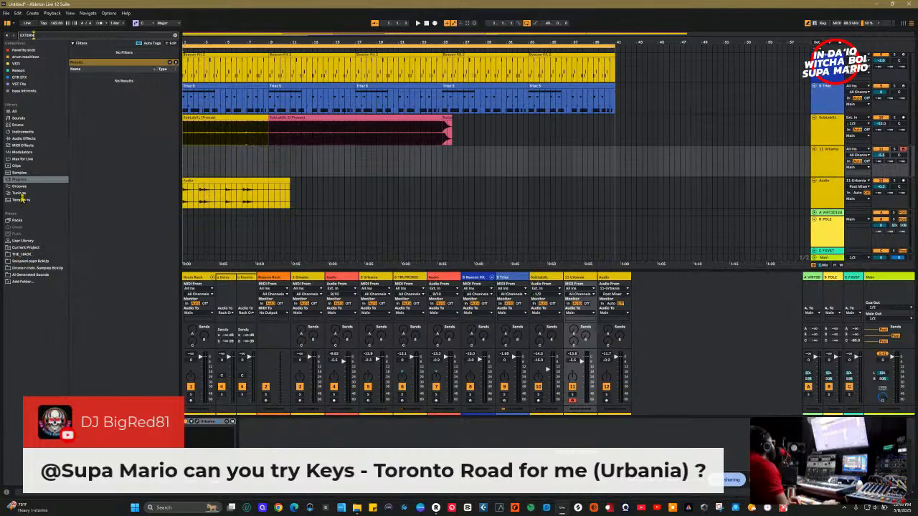
left_click(23, 142)
left_click(95, 93)
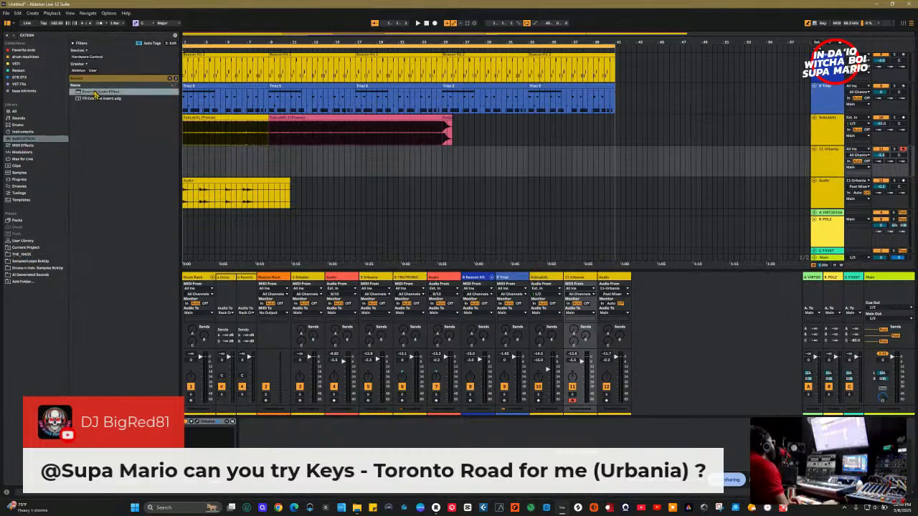
left_click(607, 299)
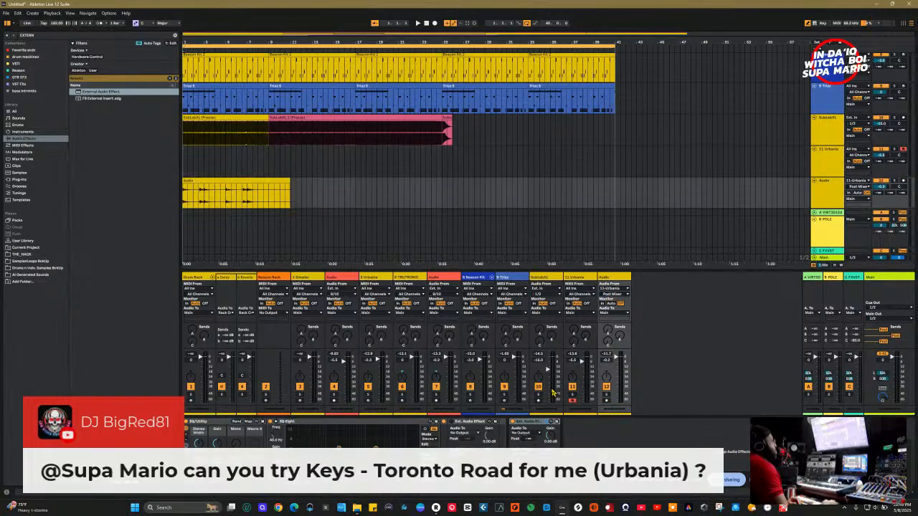
left_click(530, 421)
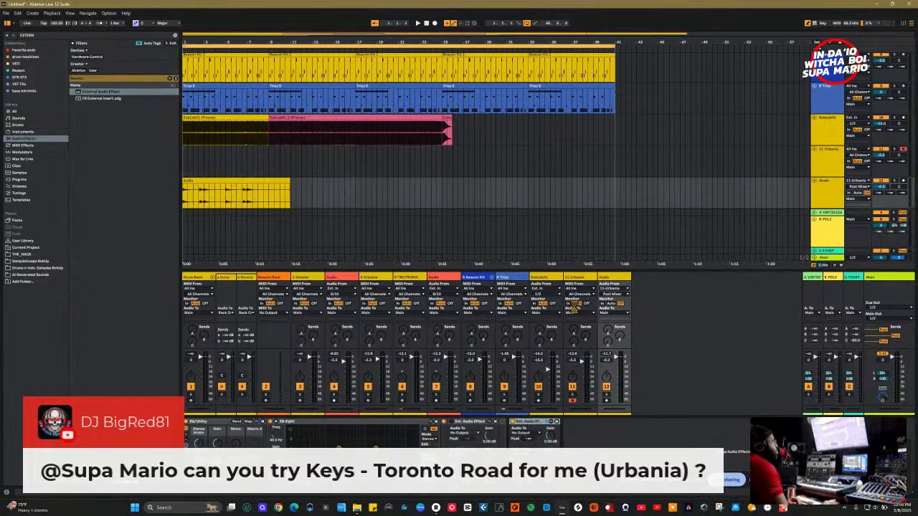
left_click(567, 341)
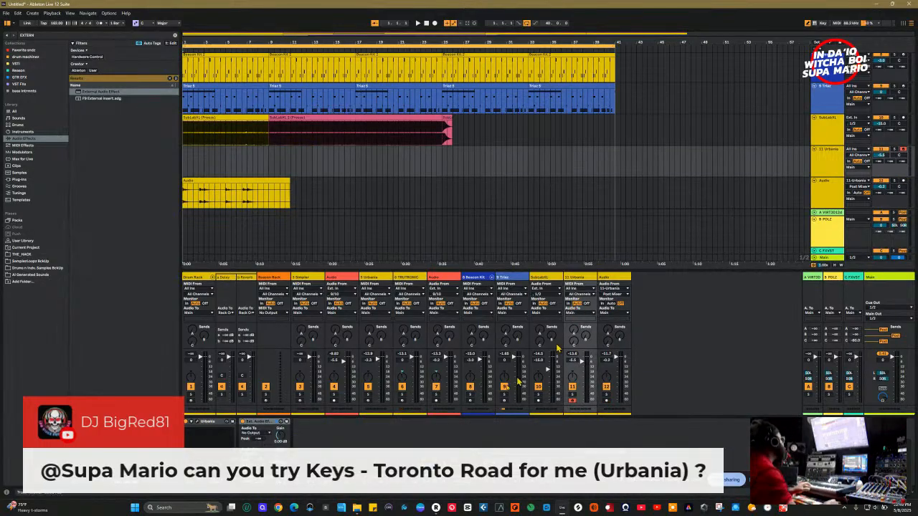
Set the Urbania track's External Audio Effect to send its audio to output 7/8.
left_click(256, 435)
left_click(265, 360)
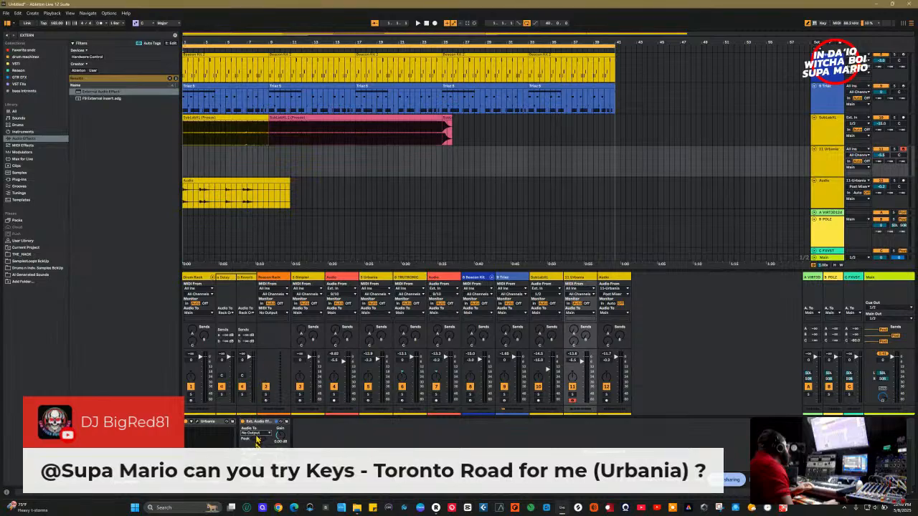
left_click(256, 435)
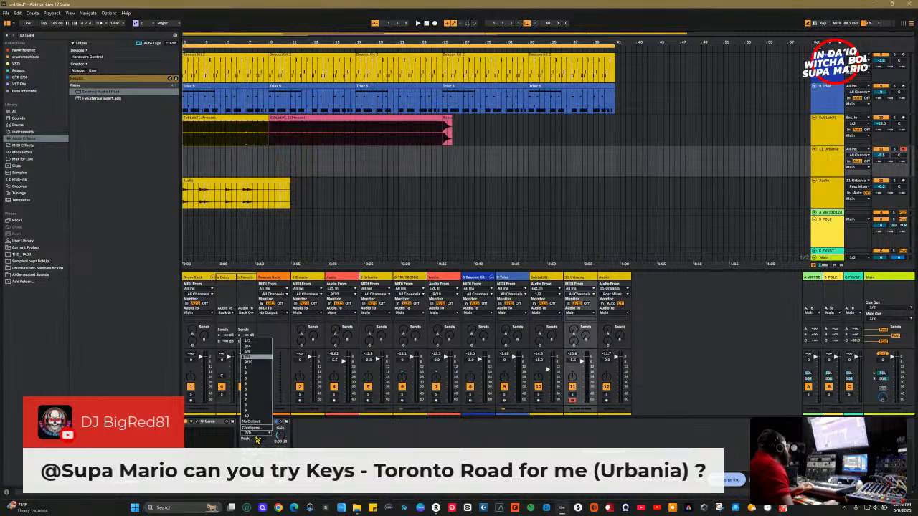
Route the External Audio Effect on the Urbania track out to 9/10 and back in from 9/10.
left_click(256, 365)
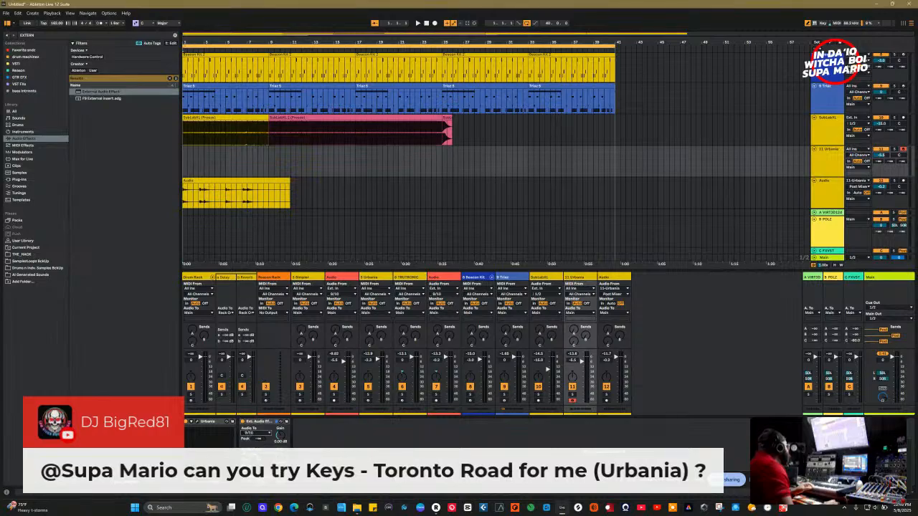
left_click(254, 441)
left_click(264, 387)
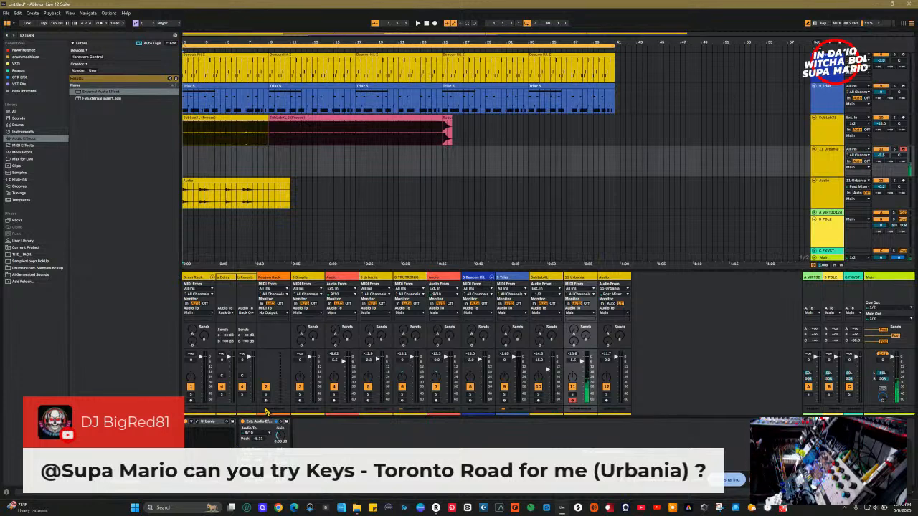
Audition the Urbania preset Toronto Road against the arrangement, then close the instrument window.
key("space")
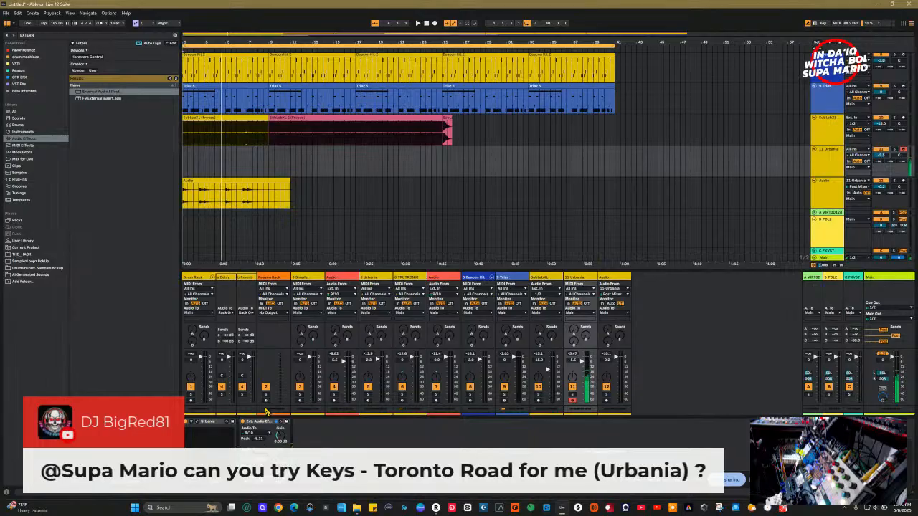
key("space")
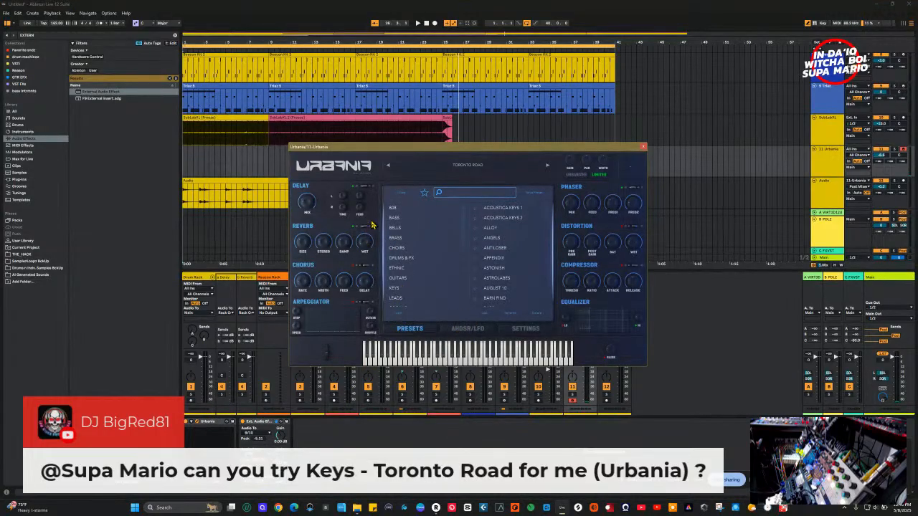
left_click_drag(386, 152, 401, 169)
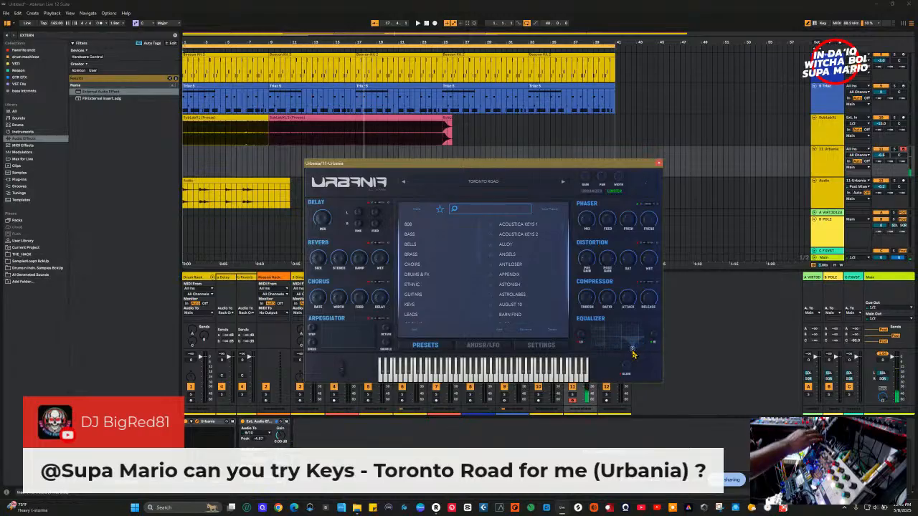
key("space")
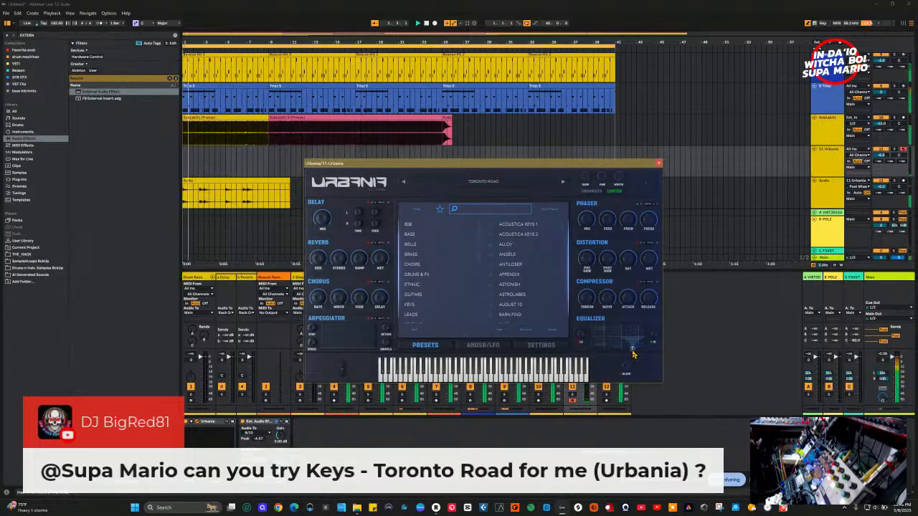
left_click(254, 166)
key("space")
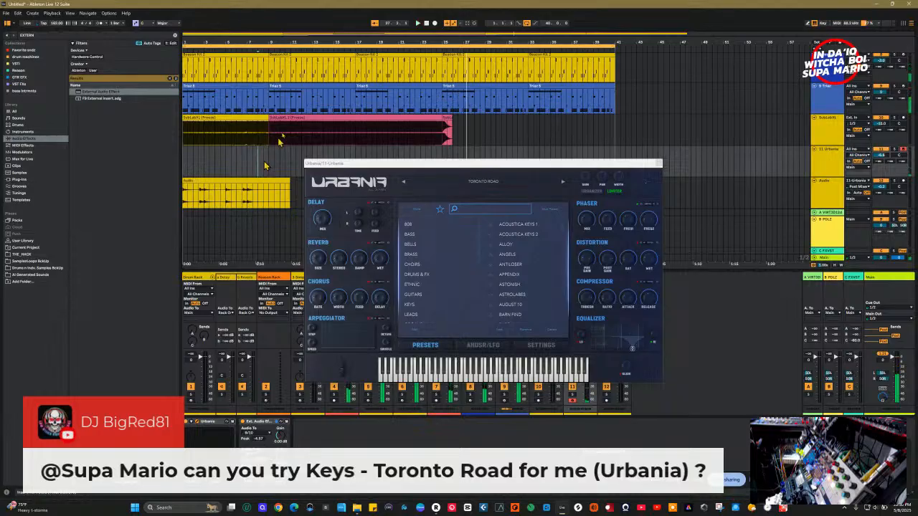
left_click(660, 162)
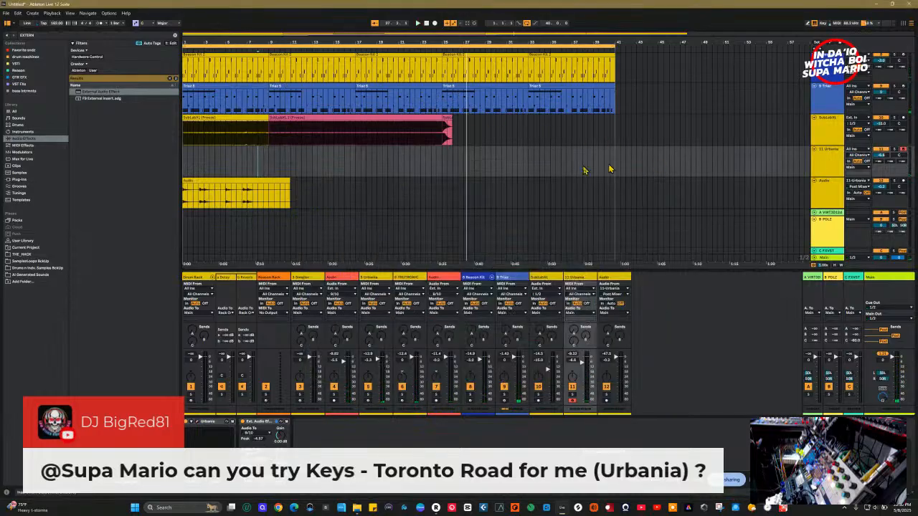
Capture the played Urbania MIDI as a four-bar clip at bar 9 and play it back.
key("space")
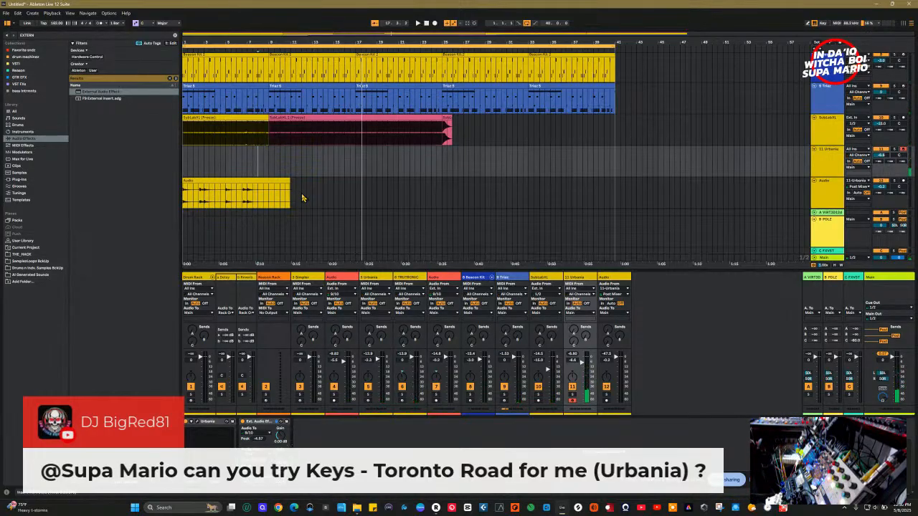
key("space")
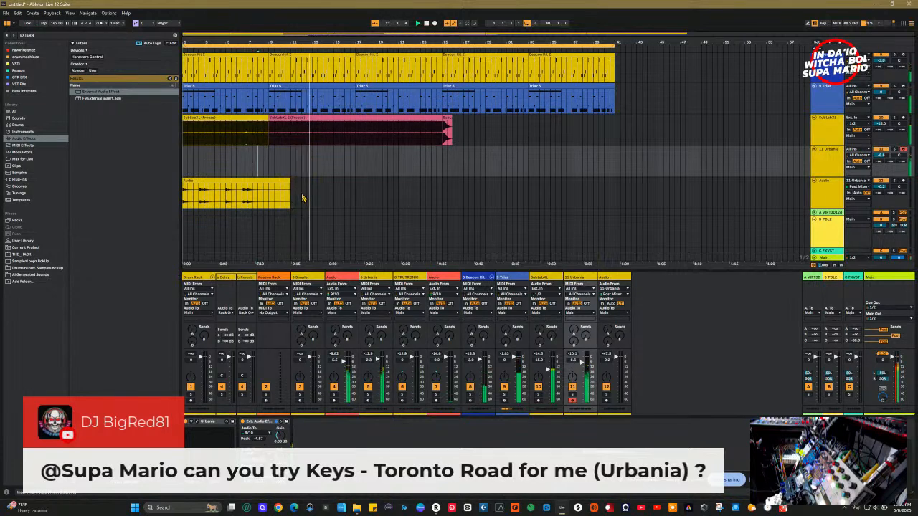
key("ctrl+shift+c")
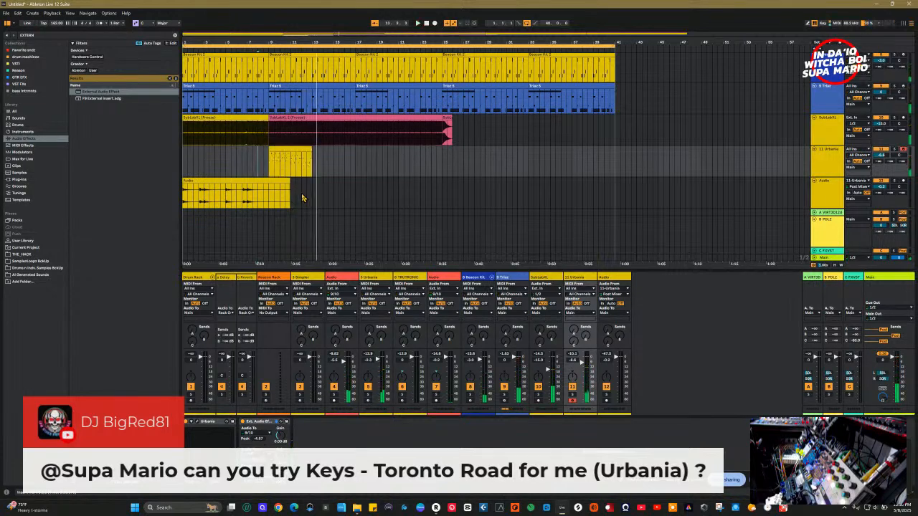
key("space")
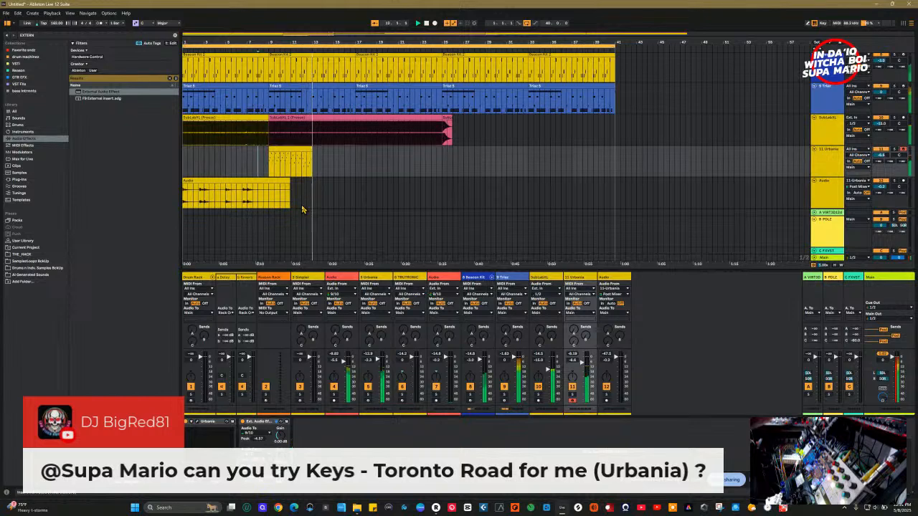
key("space")
key("space")
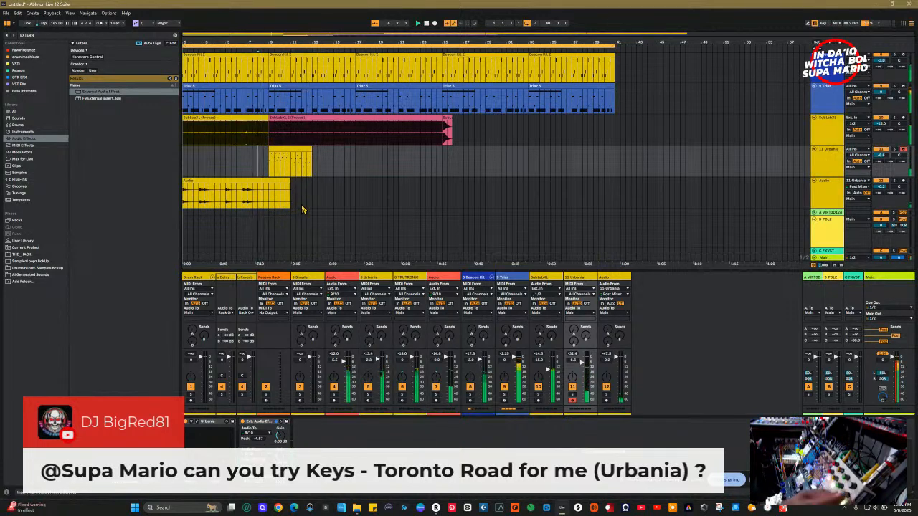
Repeat the captured Urbania clip back to back from bar 9 to bar 25 and check it in playback.
left_click(273, 151)
left_click_drag(306, 148, 405, 159)
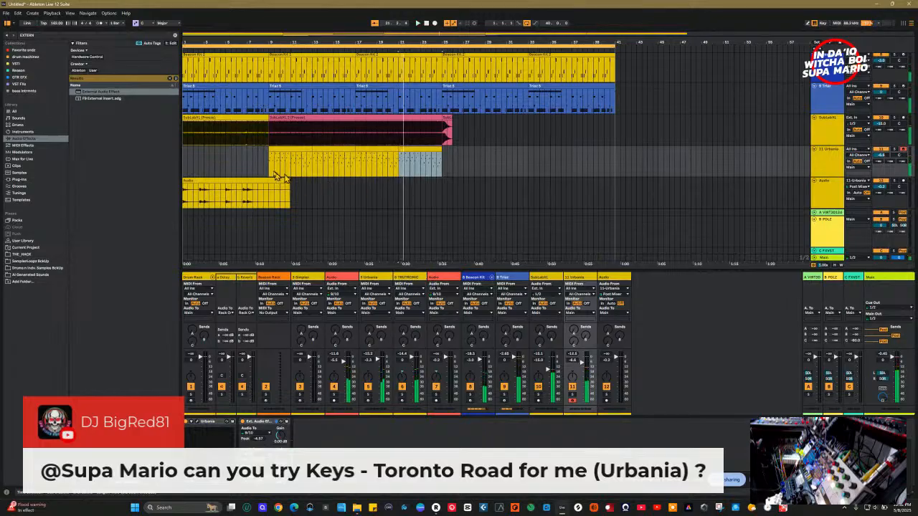
left_click(274, 170)
key("space")
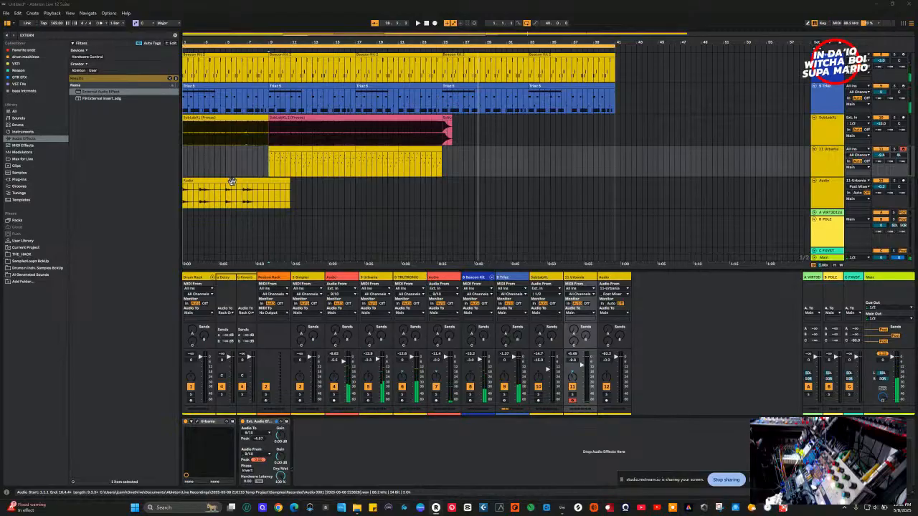
Copy the opening clip of the bottom Audio track to bar 25 and listen to the transition.
mouse_move(223, 191)
left_mouse_down()
mouse_move(400, 188)
mouse_move(490, 201)
mouse_move(482, 201)
left_mouse_up()
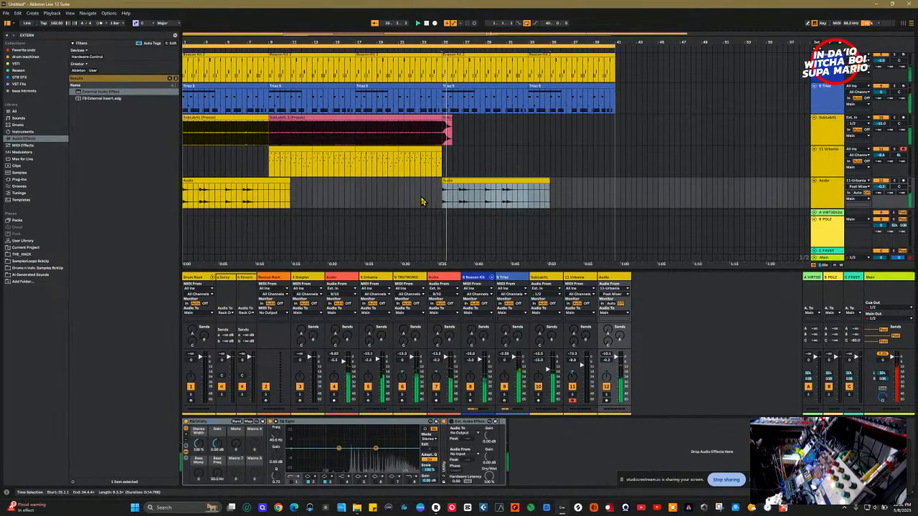
left_click(421, 201)
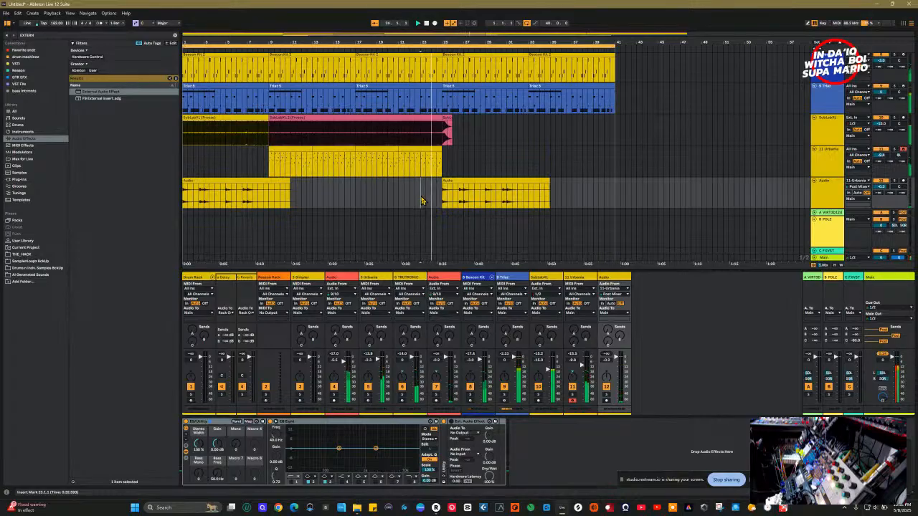
key("Up")
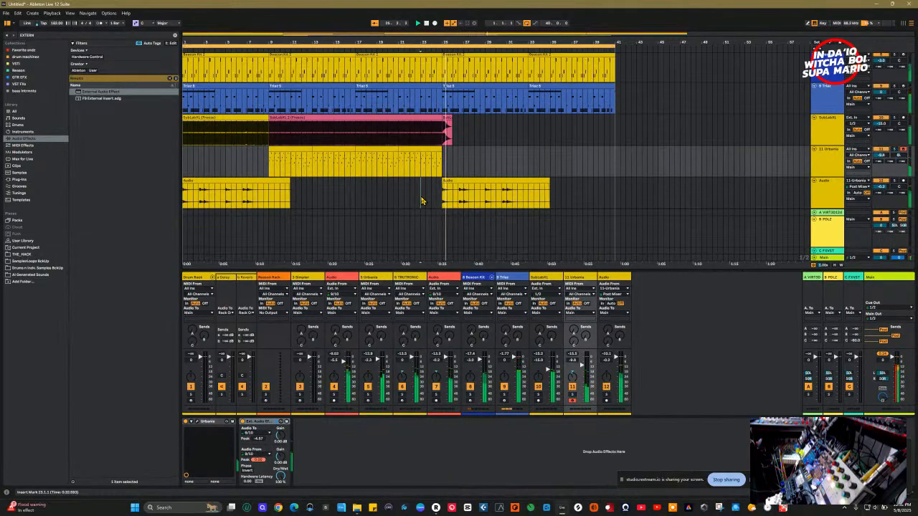
key("space")
key("space")
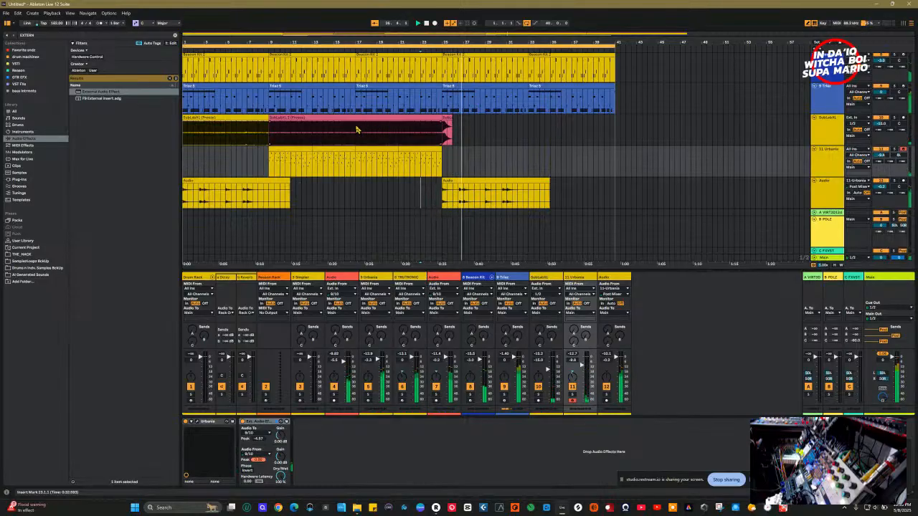
Copy the eight-bar SubLabXL clip to bar 25, replacing the fading tail of the pink clip, and play the section.
left_click_drag(410, 129, 521, 127)
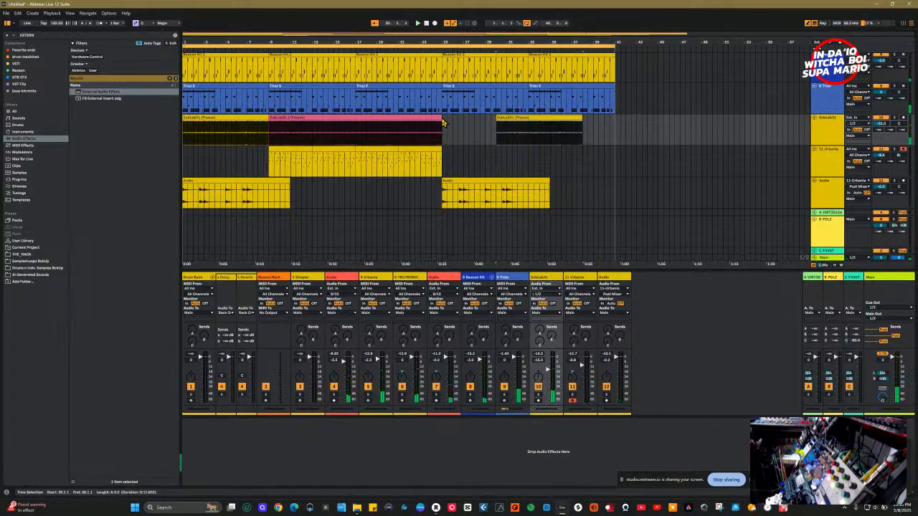
left_click_drag(439, 118, 452, 120)
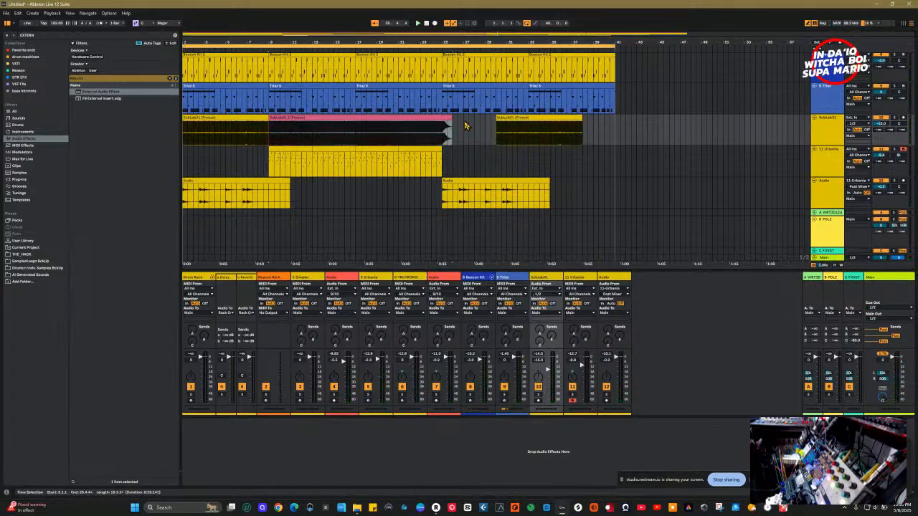
left_click_drag(514, 127, 438, 127)
key("space")
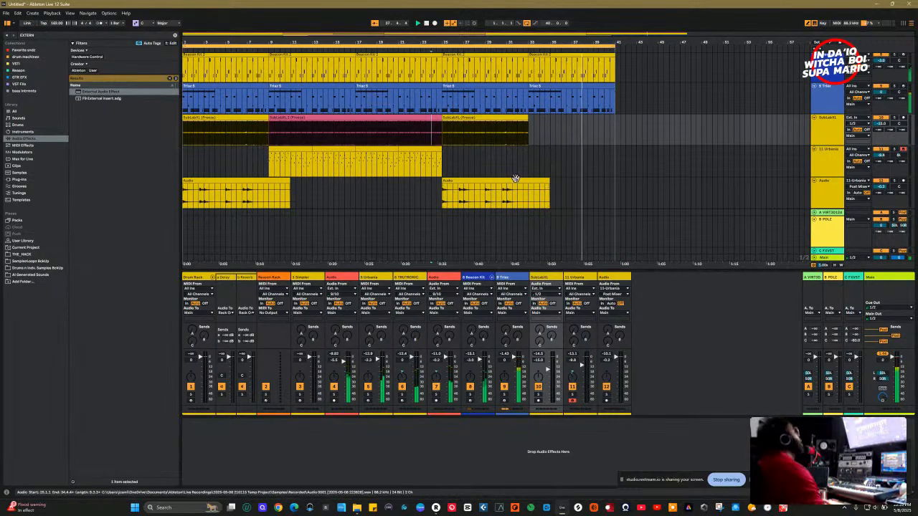
Add copies at bar 33, extending SubLabXL to bar 39 and the bottom Audio track to bar 41.
left_click_drag(479, 118, 565, 133)
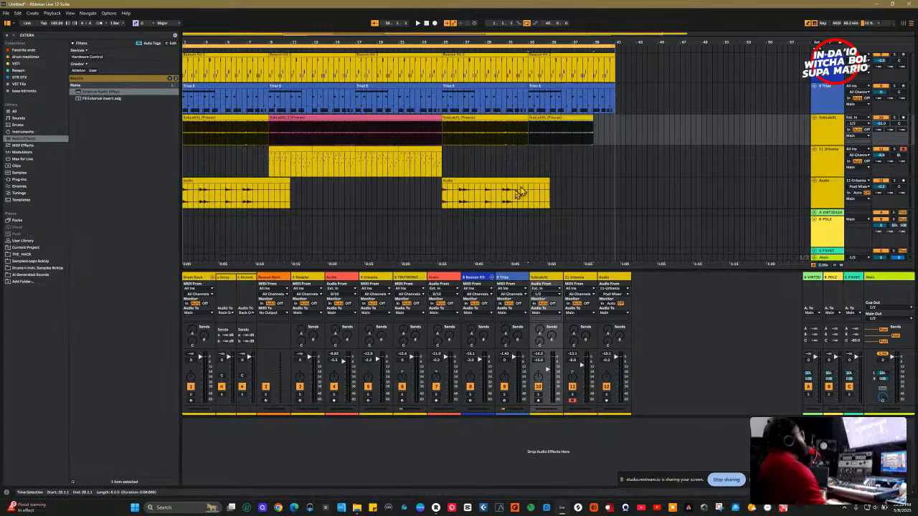
left_click_drag(544, 181, 574, 182)
key("space")
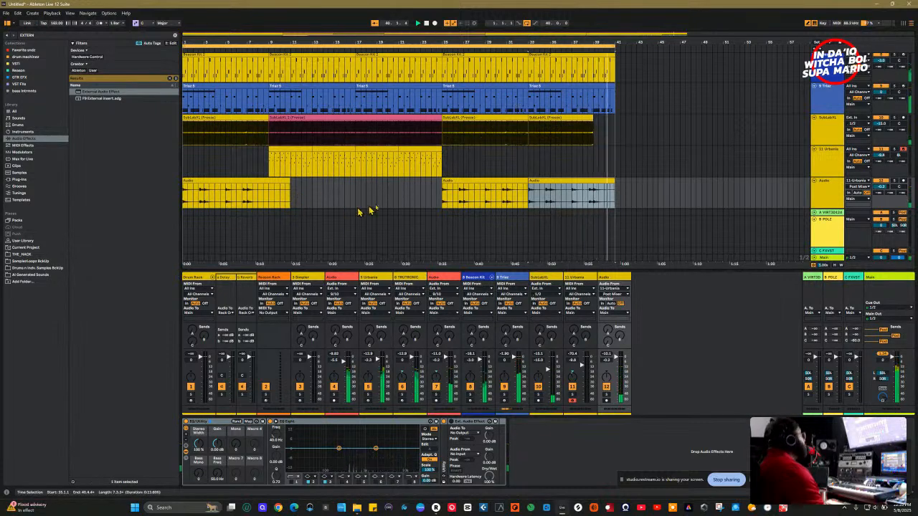
Delete the first SubLabXL clip, spanning bars 1 to 9.
double_click(221, 134)
scroll(215, 143, "up", 5)
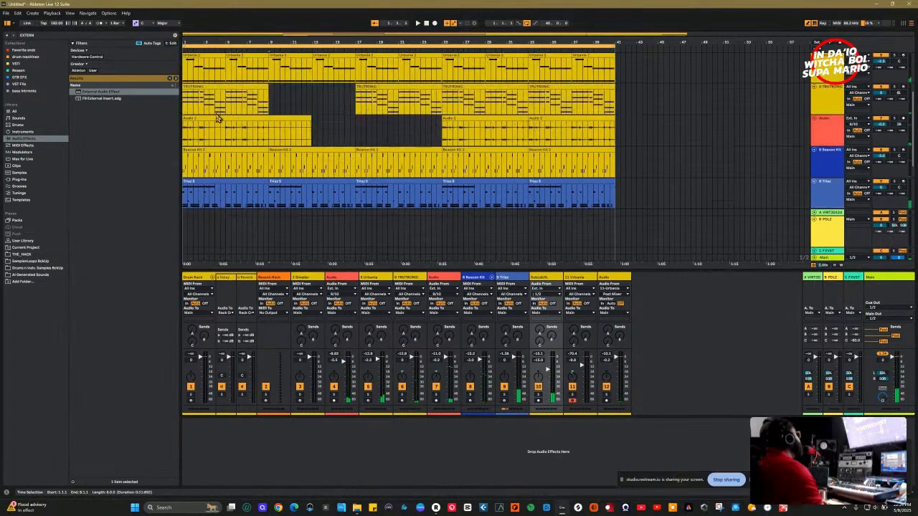
scroll(206, 180, "down", 2)
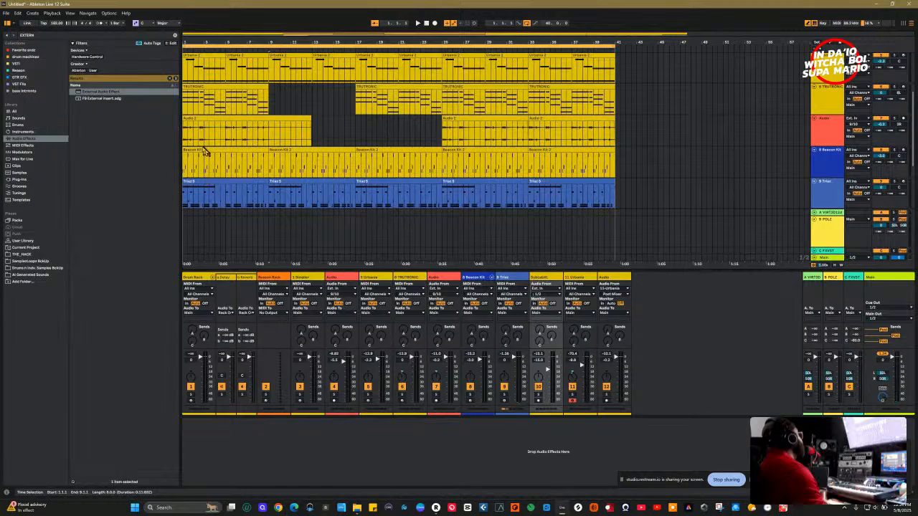
Trim the start of the first Triaz clip to bar 5 and play the intro from the beginning.
left_click(187, 192)
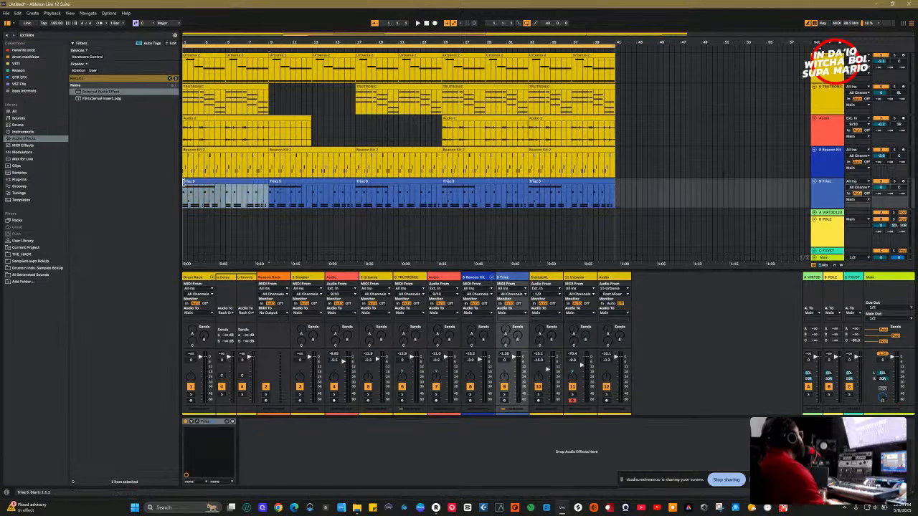
left_click_drag(194, 182, 230, 194)
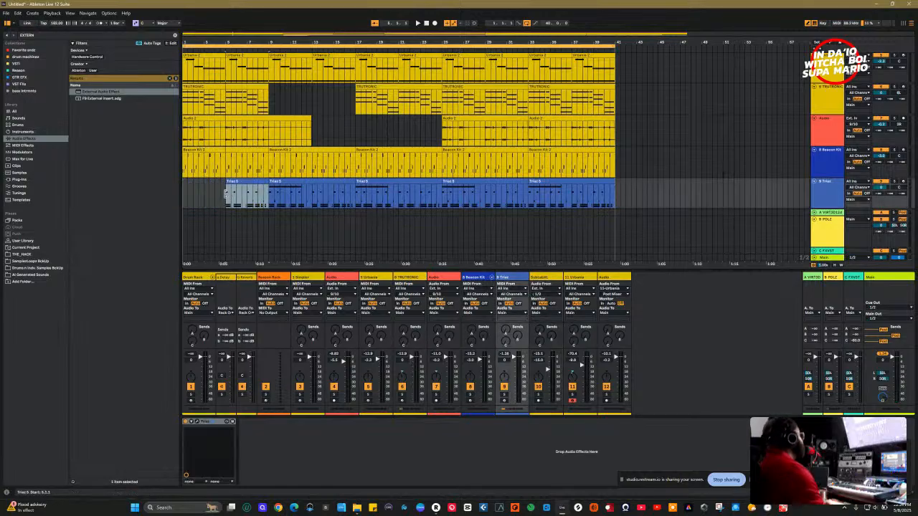
key("space")
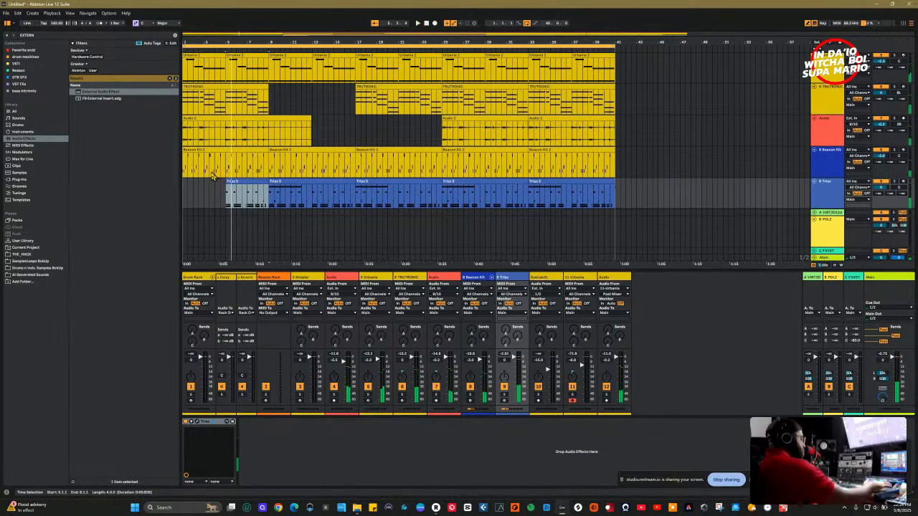
left_click(213, 176)
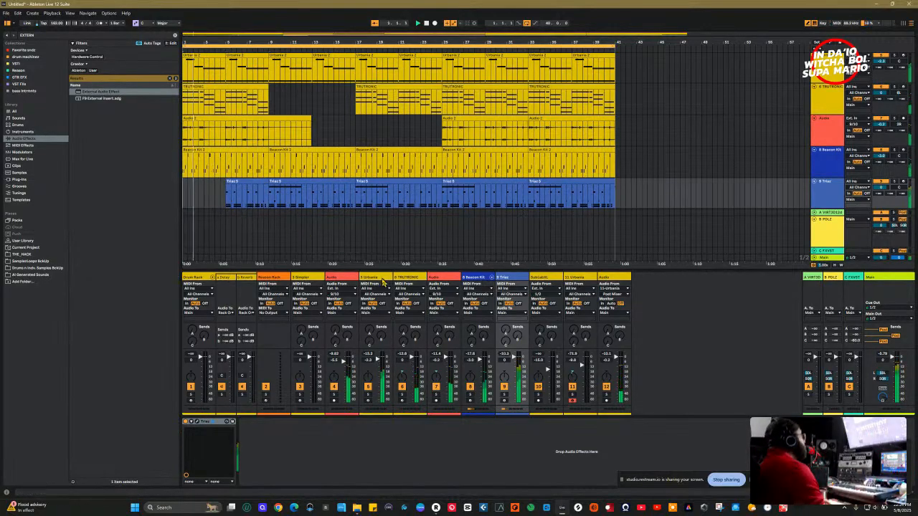
Open the Triaz instrument, select its closed hi-hat channel, and listen to it in playback.
scroll(273, 197, "down", 3)
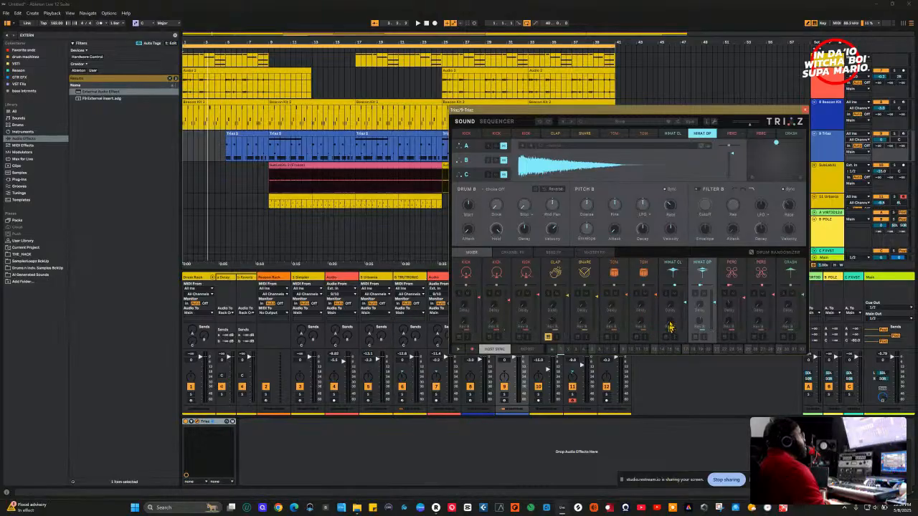
left_click(673, 296)
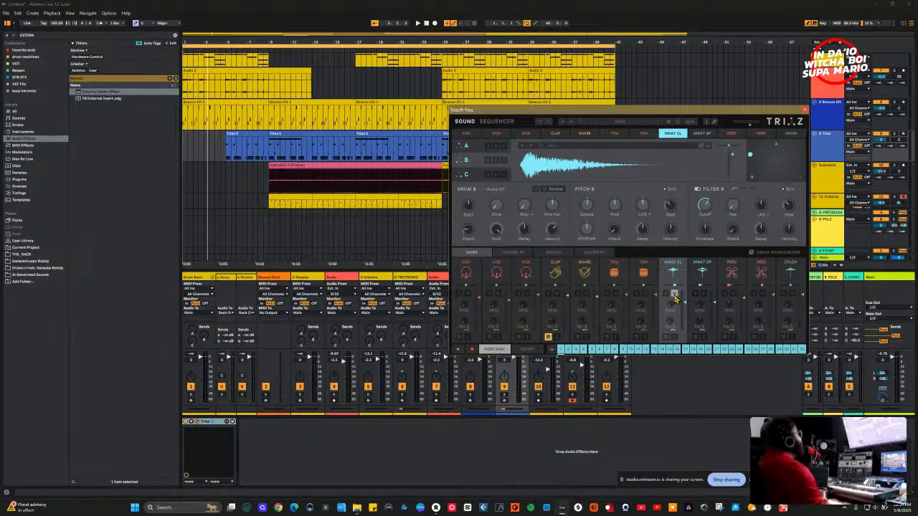
key("space")
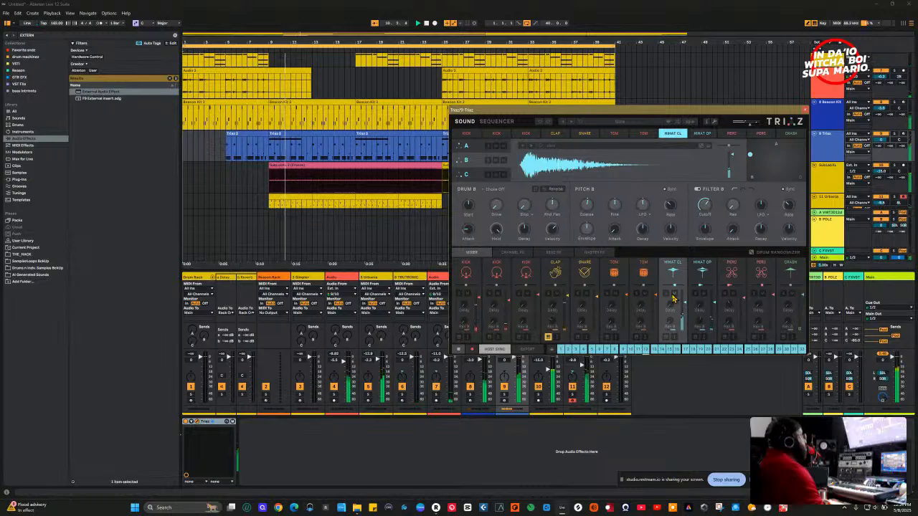
Stop playback and delete the trimmed Triaz clip between bars 5 and 9.
key("space")
left_click(250, 142)
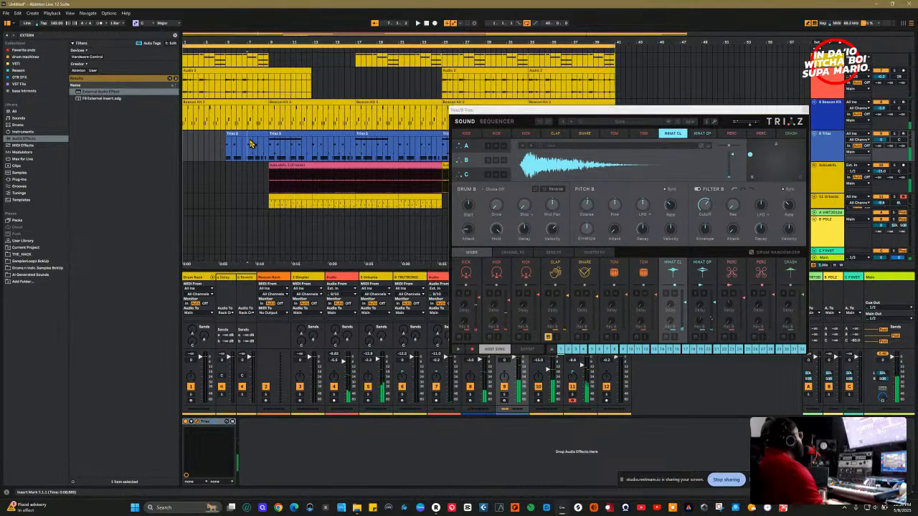
left_click(250, 135)
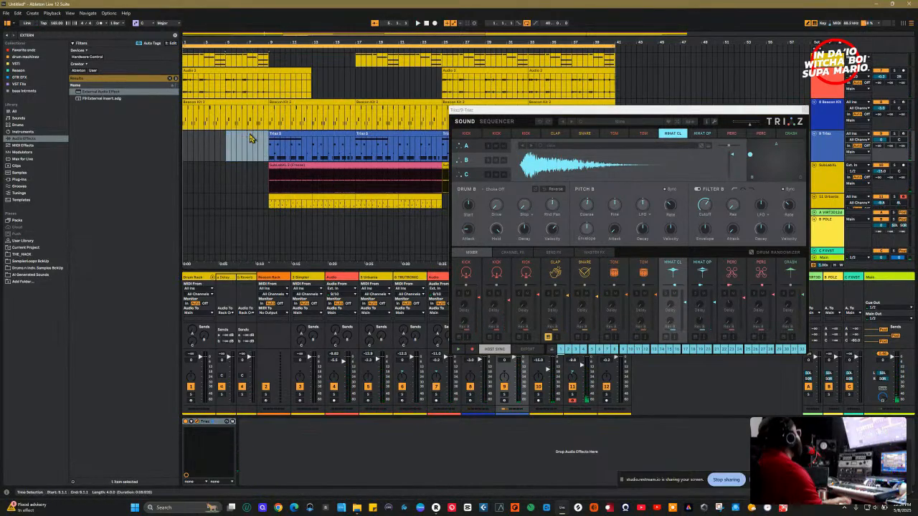
Play the intro from the start and delete the first Audio 2 clip at bar 1.
scroll(255, 148, "up", 3)
key("space")
key("space")
key("Home")
key("space")
left_click(195, 173)
left_click(195, 144)
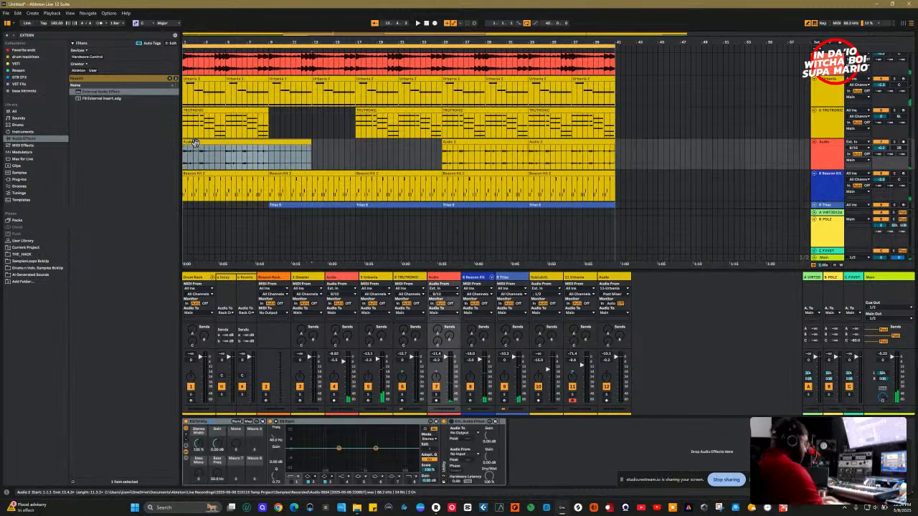
key("space")
scroll(218, 138, "up", 2)
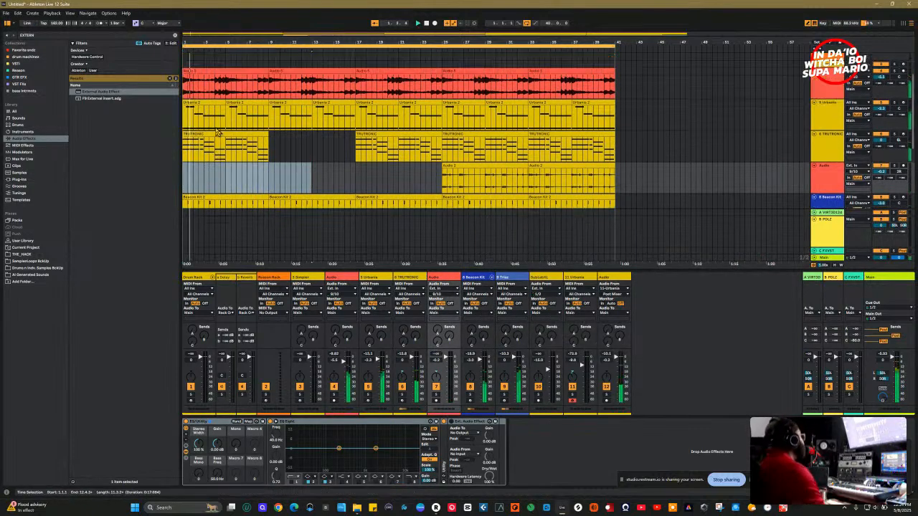
Check the Beacon Kit track in solo, unsolo it, and set its volume to about -0.8 dB.
scroll(222, 144, "down", 3)
scroll(226, 150, "down", 5)
scroll(258, 152, "up", 2)
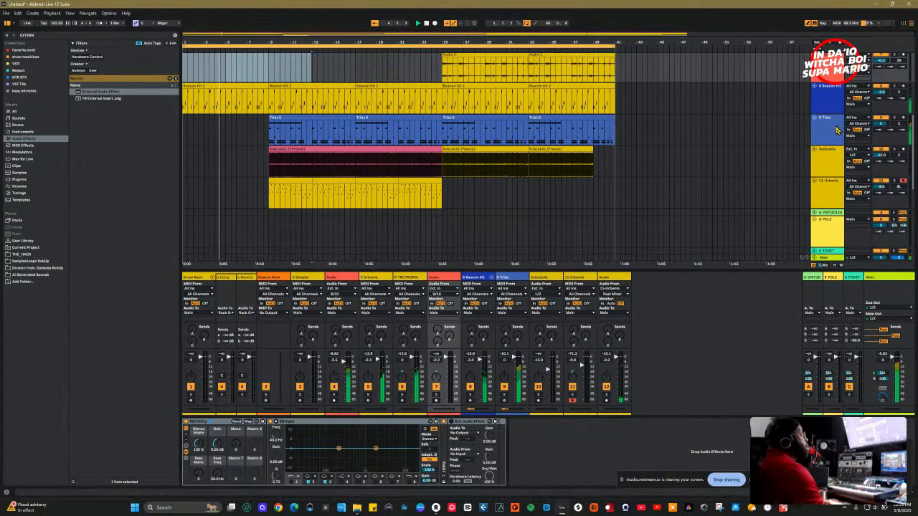
left_click(830, 94)
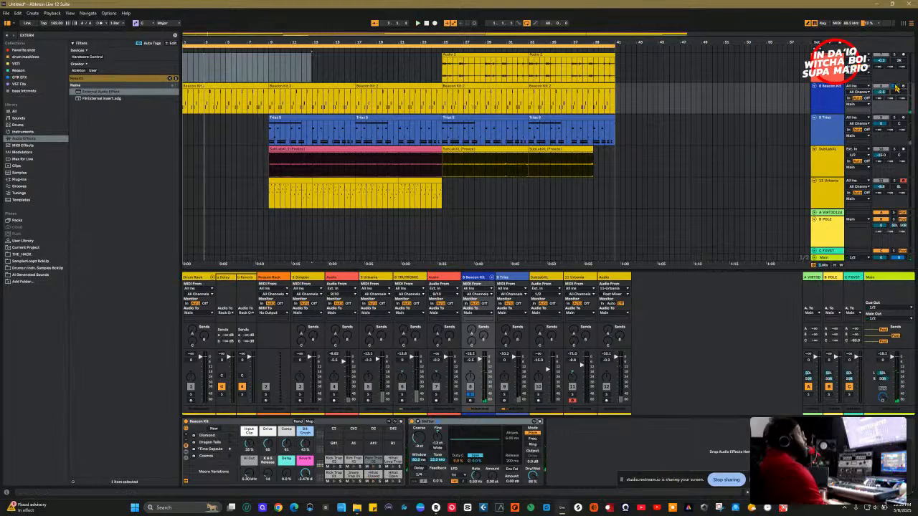
left_click(894, 86)
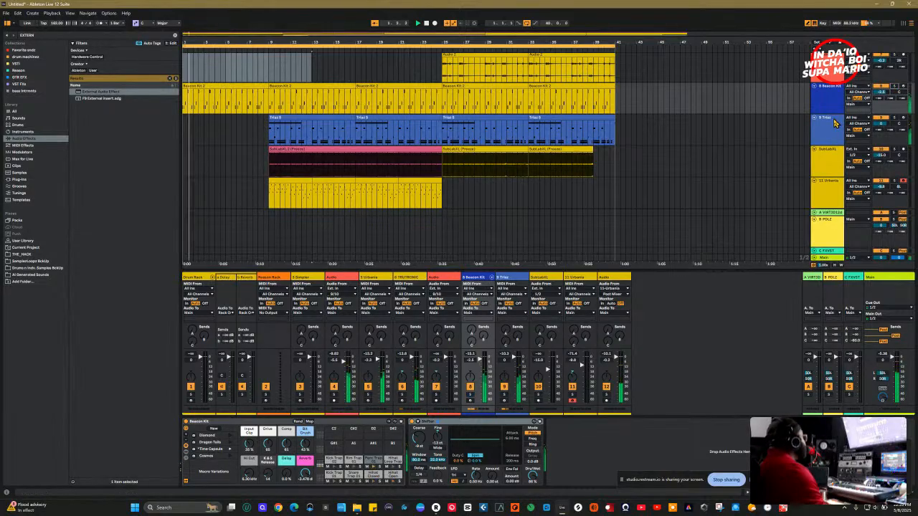
left_click_drag(884, 96, 883, 93)
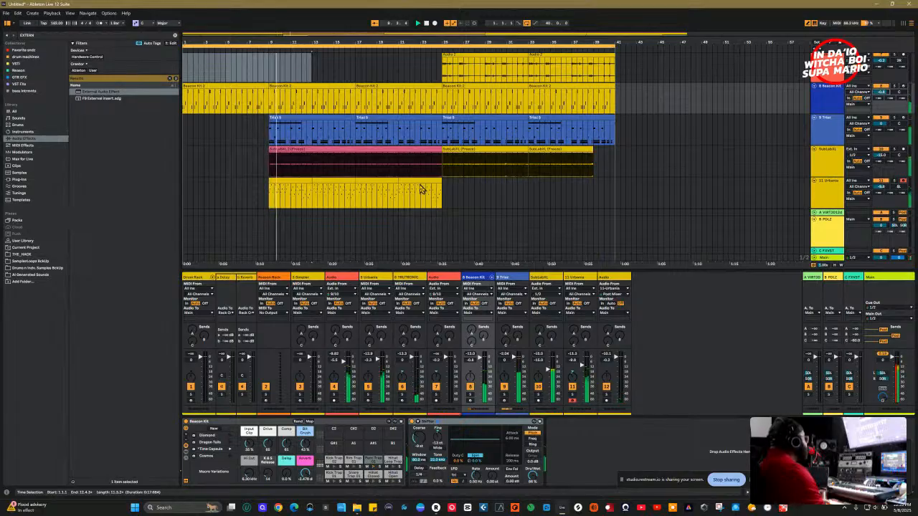
Lower the Urbania MIDI track's volume to -11.3 dB while the arrangement plays.
scroll(427, 200, "up", 3)
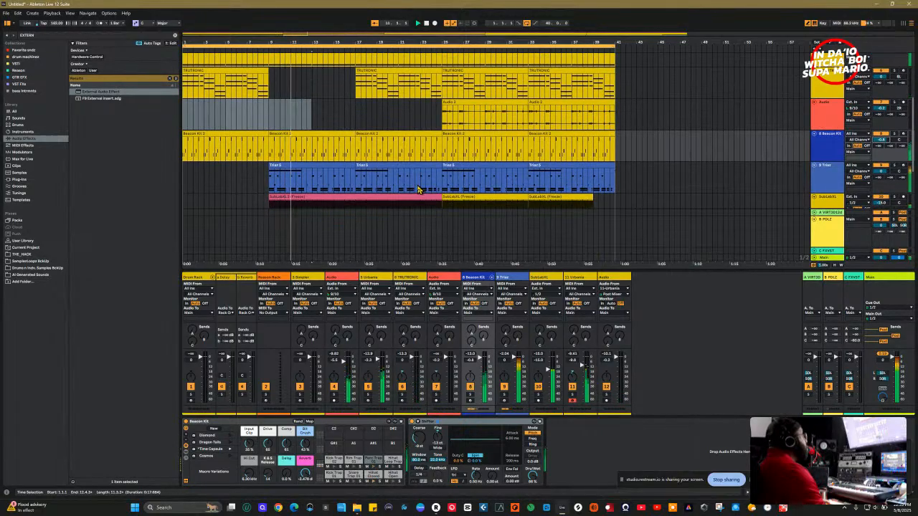
scroll(419, 189, "down", 4)
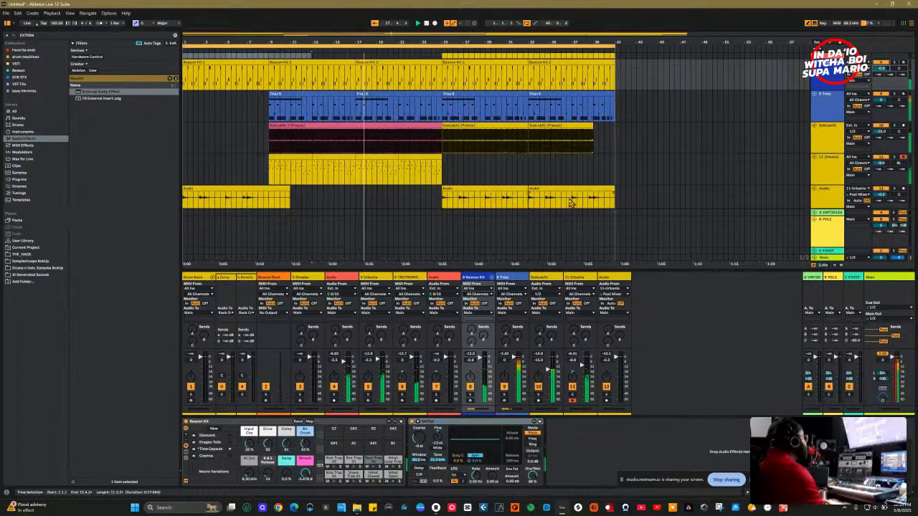
scroll(545, 196, "up", 2)
scroll(524, 196, "down", 1)
scroll(455, 203, "down", 2)
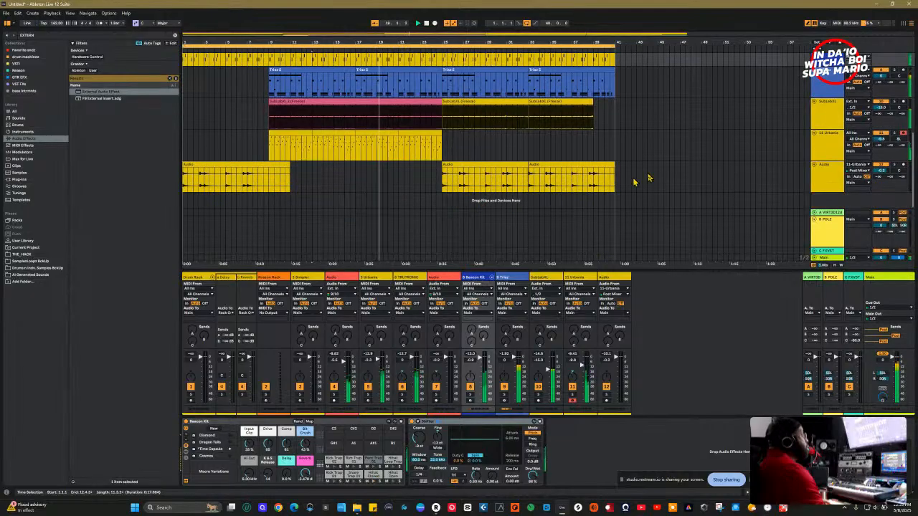
left_click_drag(884, 142, 884, 140)
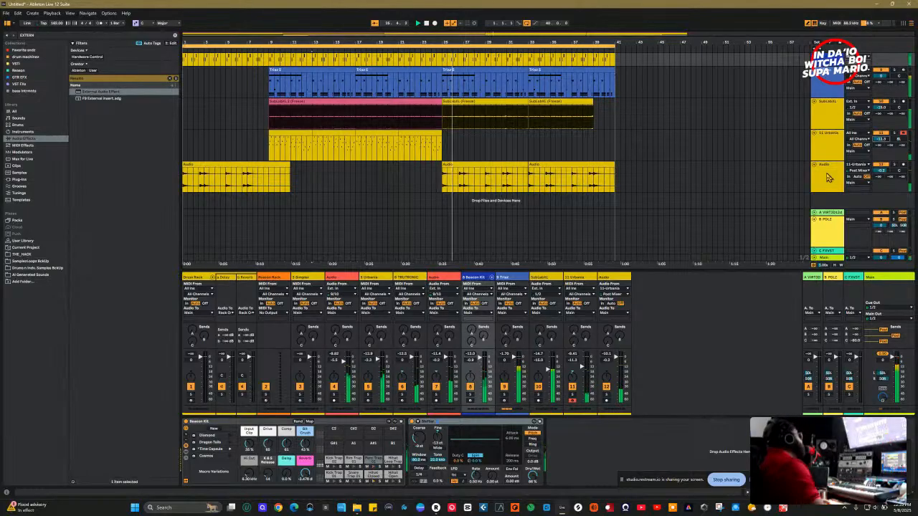
Open the Triaz instrument, select its closed hi-hat channel, and check the master effects before returning to its mixer.
scroll(742, 121, "up", 5)
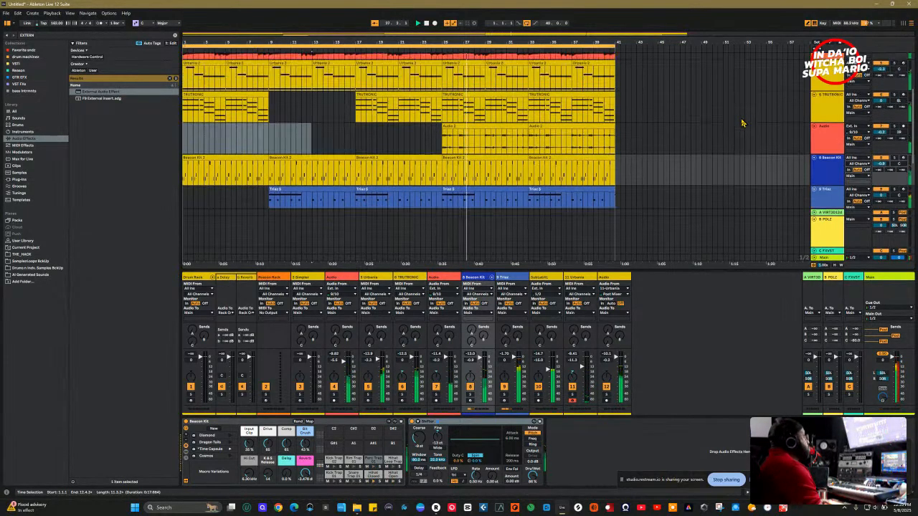
scroll(316, 147, "down", 5)
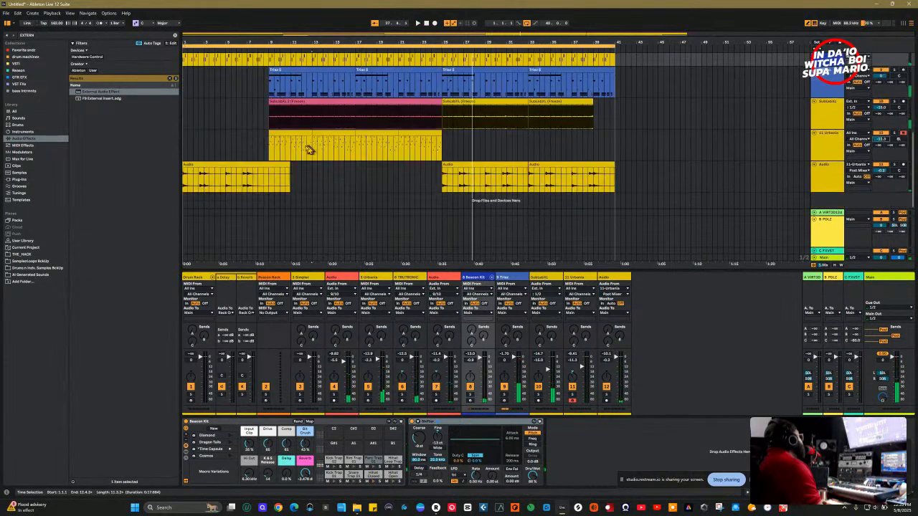
left_click(517, 279)
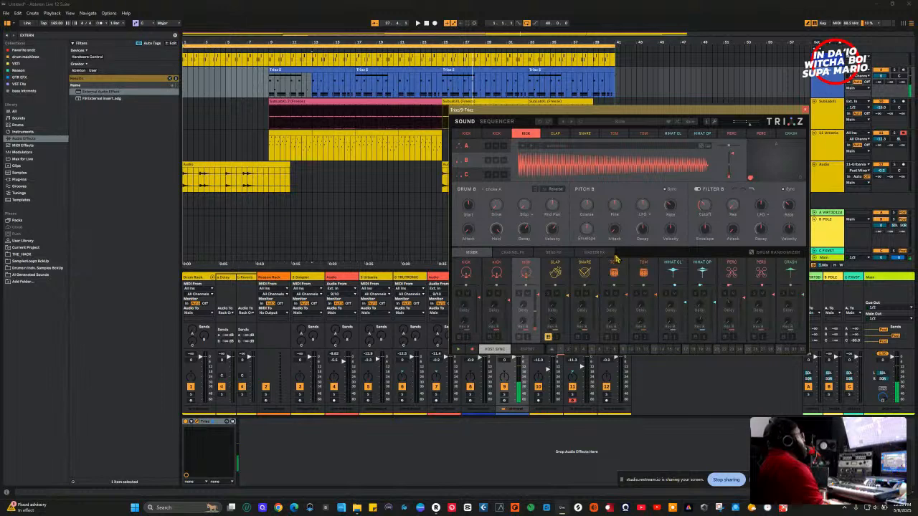
left_click(674, 272)
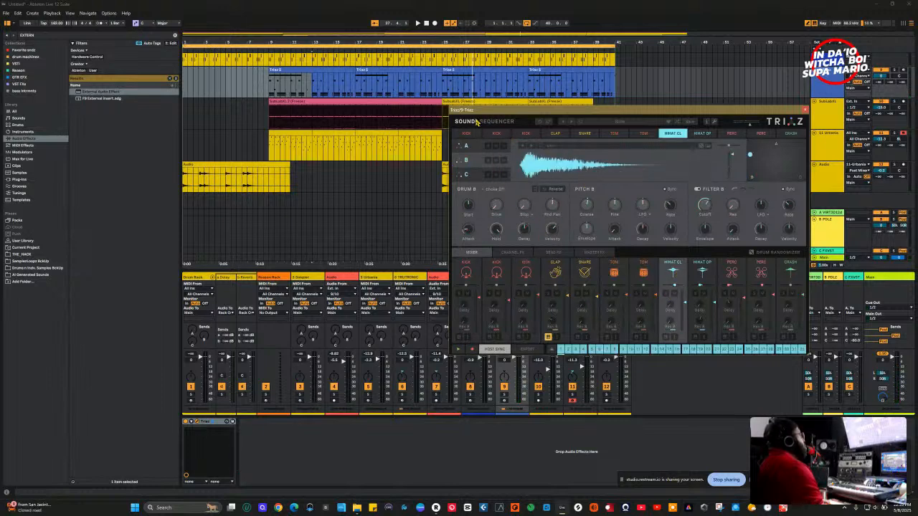
left_click(594, 253)
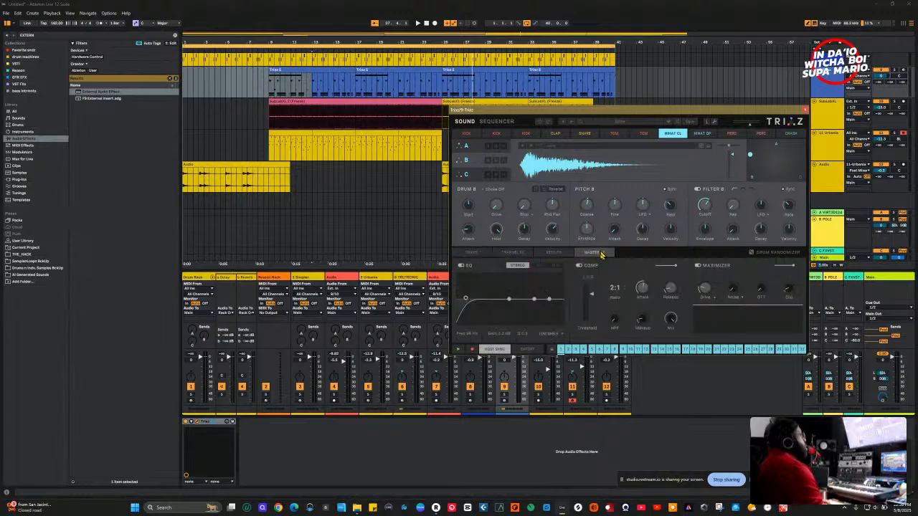
left_click(471, 253)
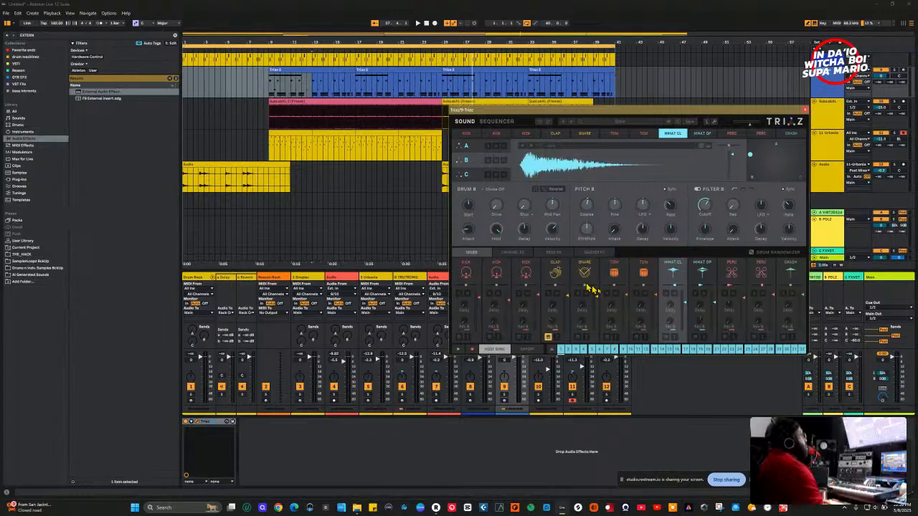
Mute the closed hi-hat channel in the Triaz mixer and audition its sound.
right_click(678, 342)
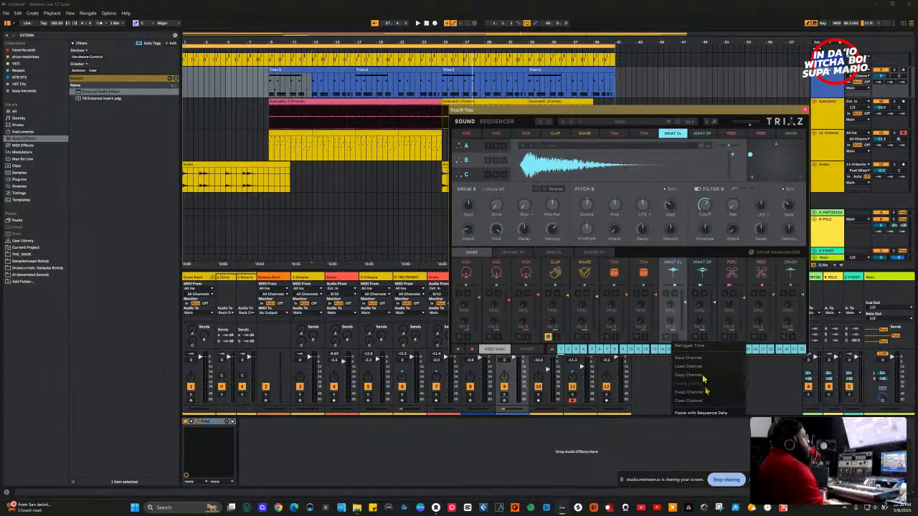
left_click(662, 380)
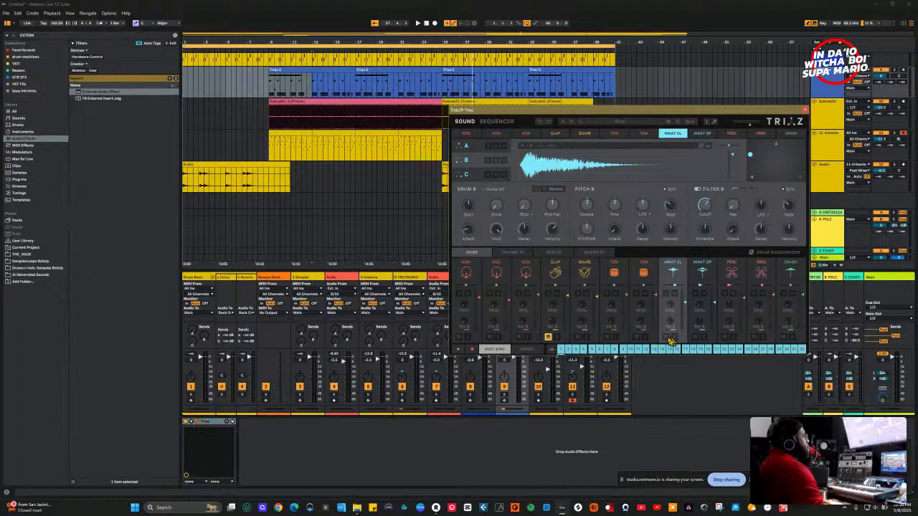
right_click(673, 341)
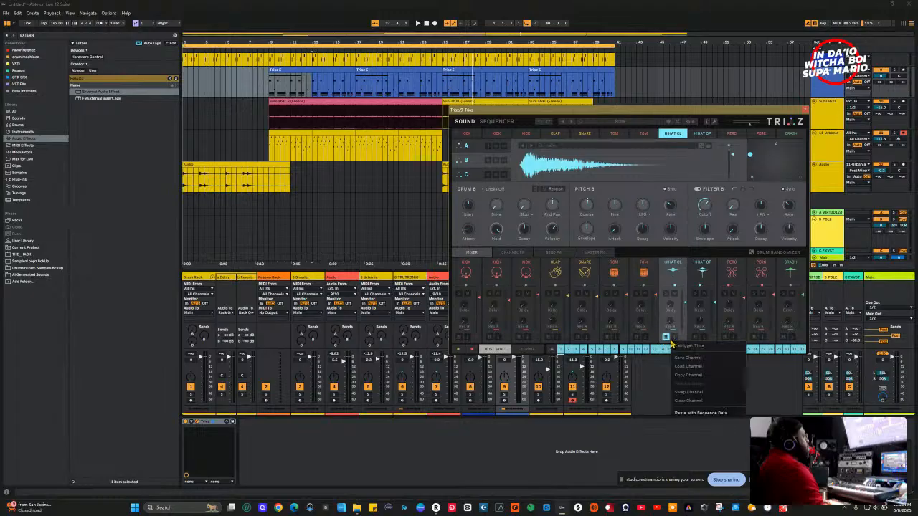
left_click(665, 343)
left_click(673, 270)
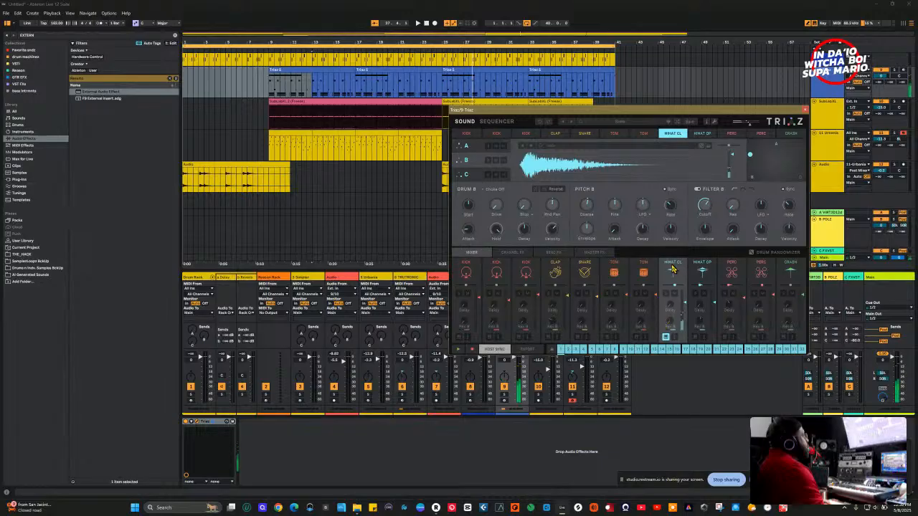
Look through the Triaz send effects and channel effects pages, then return to its mixer.
left_click(590, 252)
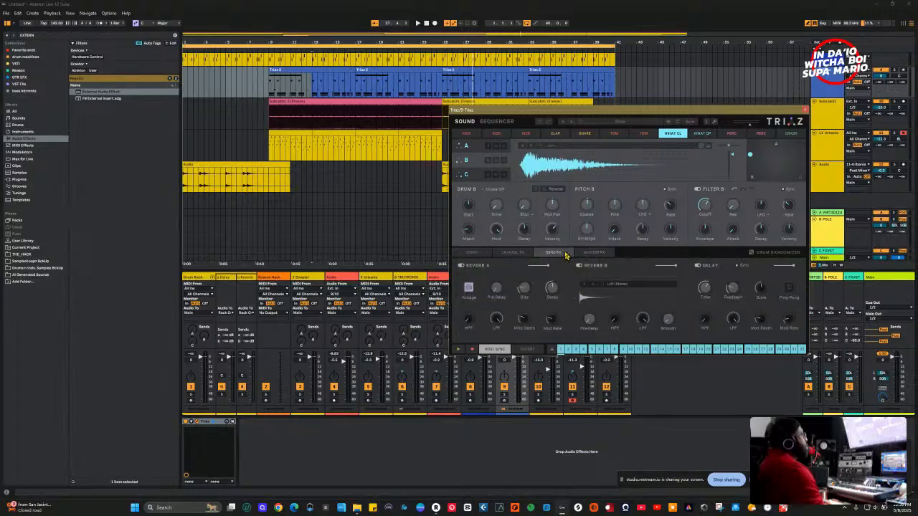
left_click(511, 253)
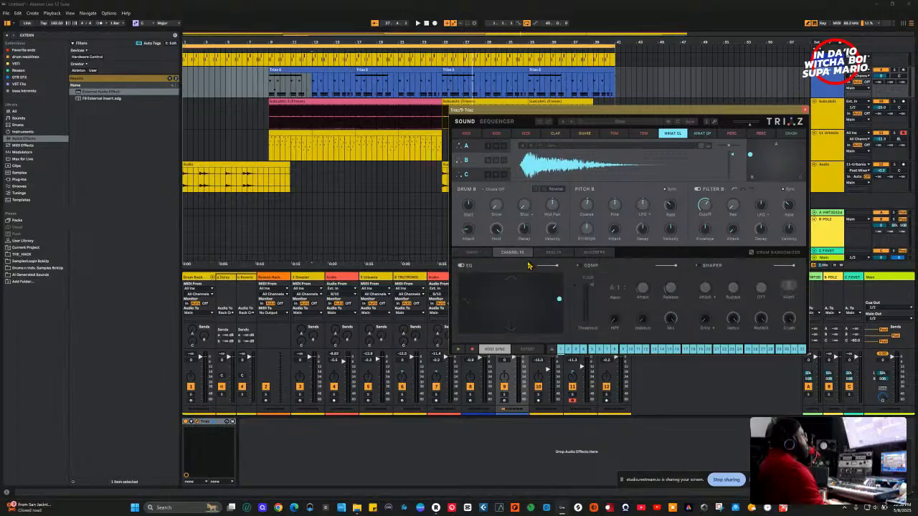
left_click(472, 253)
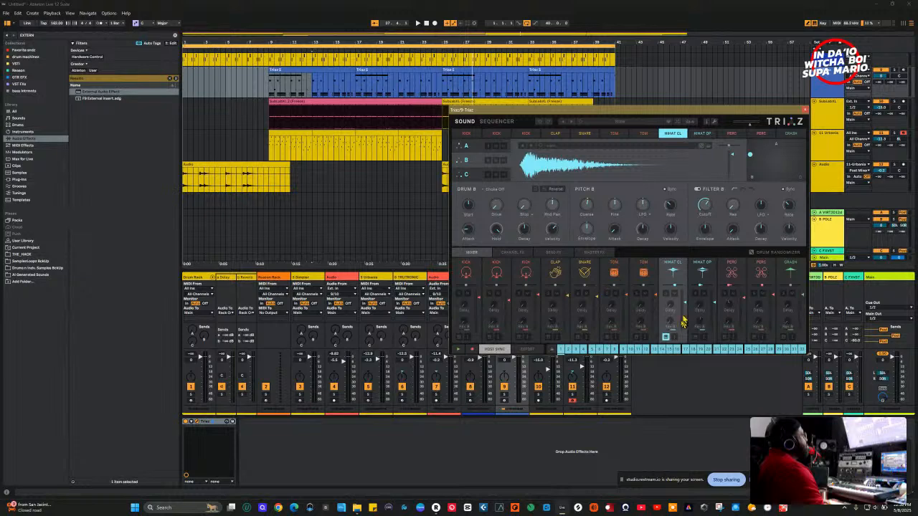
Open the Triaz export settings with only 8 HIHAT CL selected and set the export mode to Stems.
right_click(675, 340)
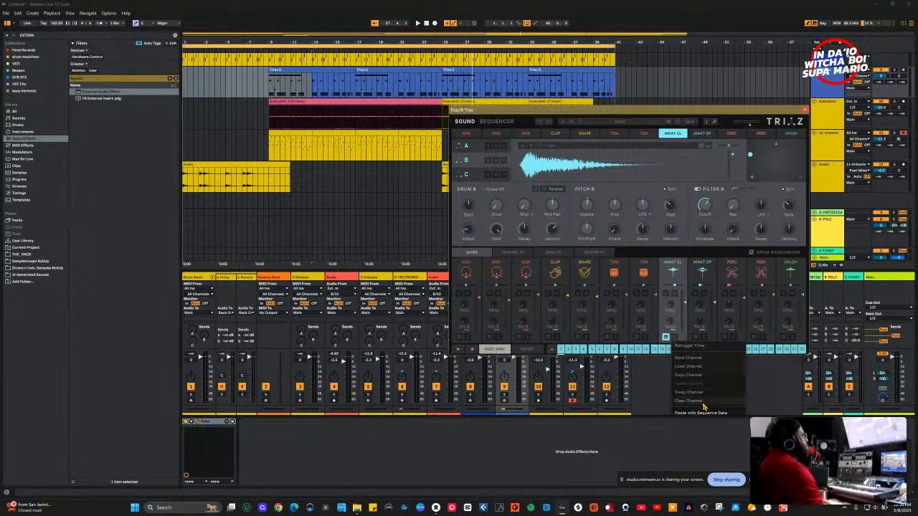
left_click(663, 383)
left_click(527, 349)
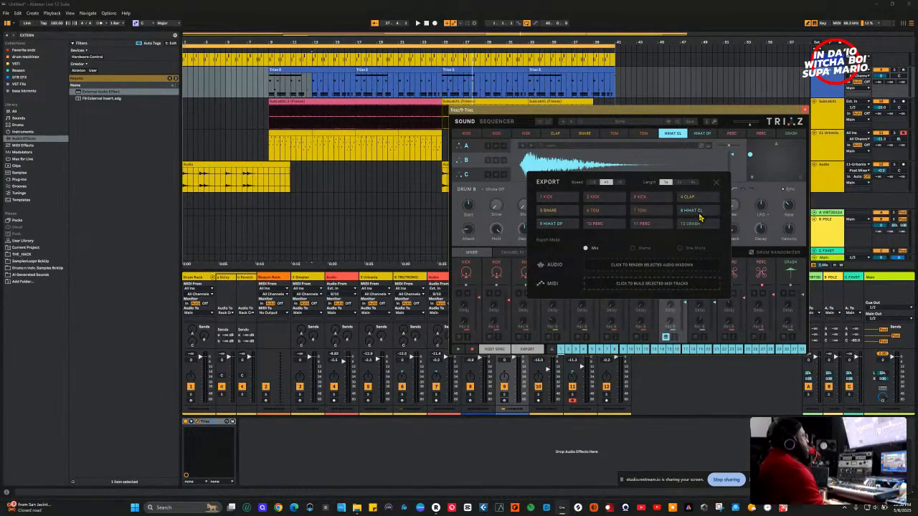
left_click(633, 248)
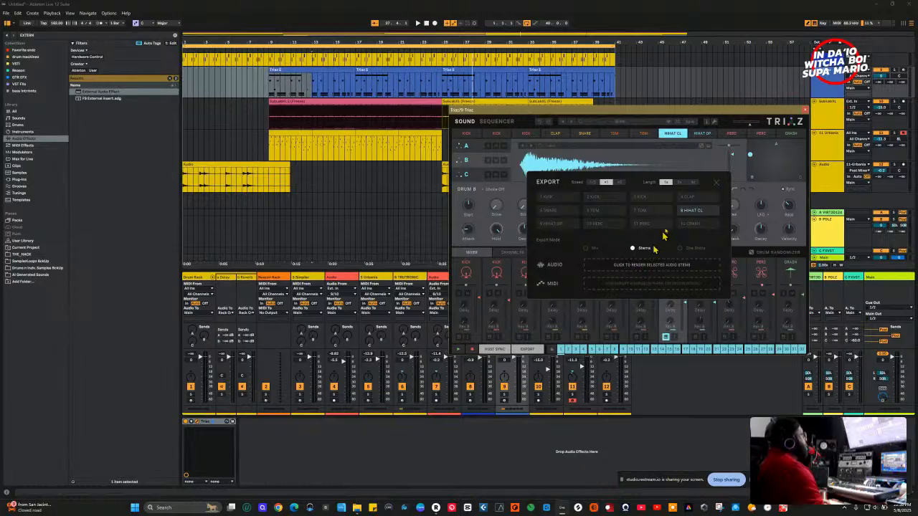
Insert a new MIDI track directly below the Triaz track and unfold it in the arrangement.
right_click(833, 75)
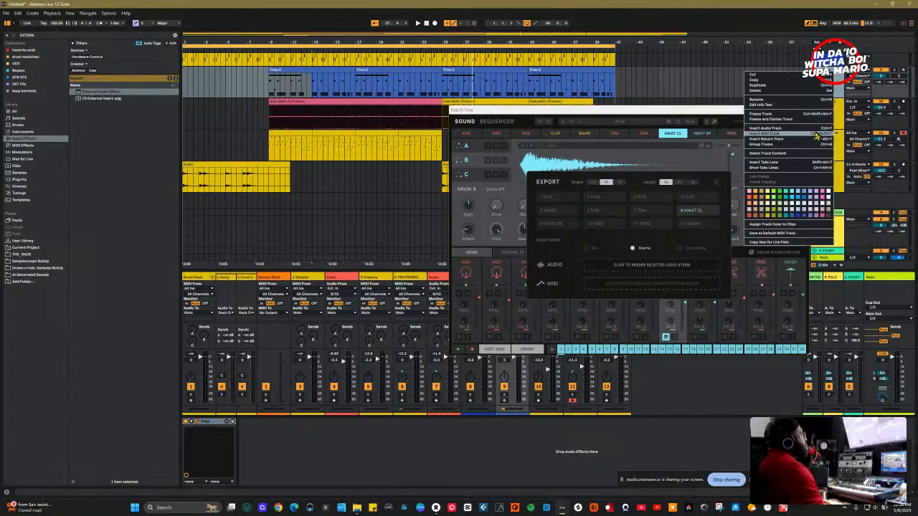
left_click(769, 136)
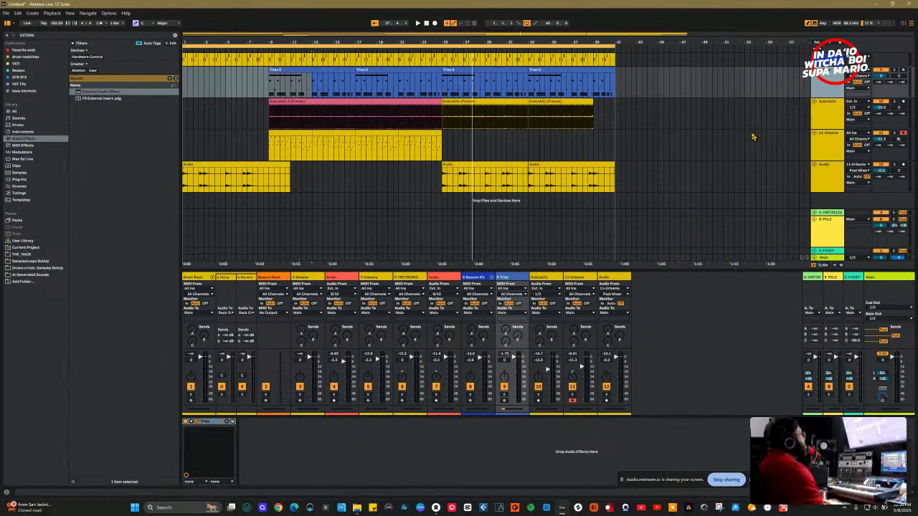
scroll(815, 183, "down", 1)
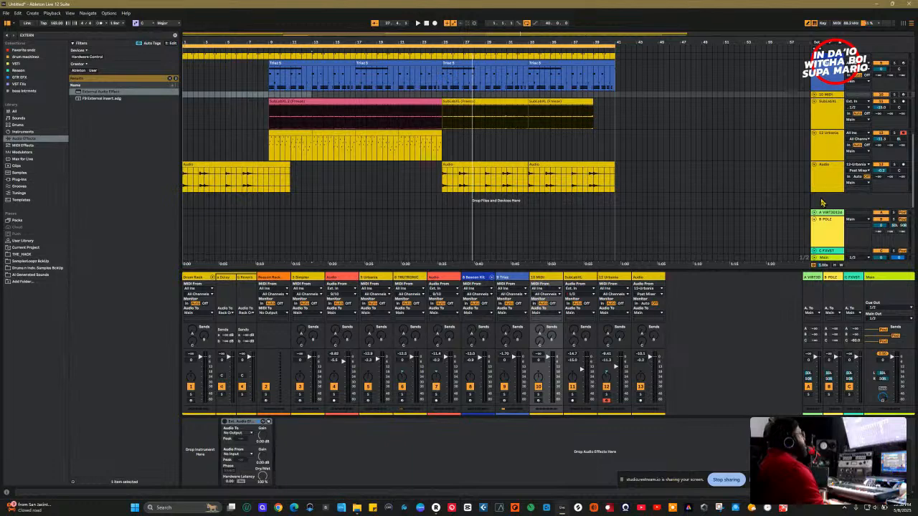
scroll(823, 194, "up", 2)
left_click(816, 145)
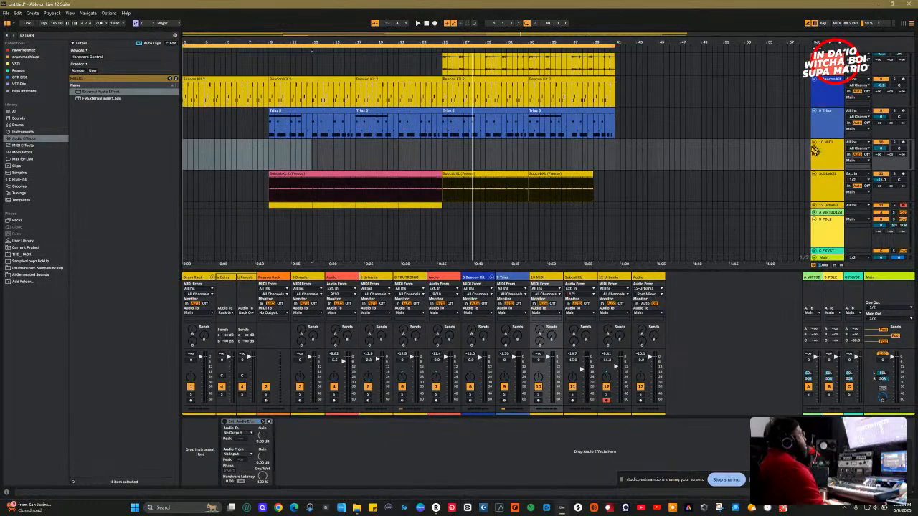
In the Triaz export settings, select only 8 HIHAT CL, set the export mode to Mix, and build its MIDI.
left_click(525, 277)
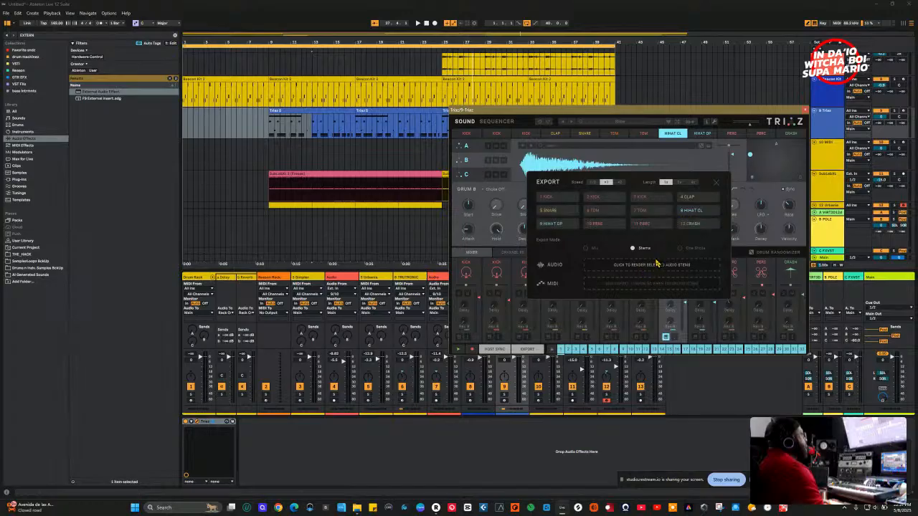
left_click(687, 215)
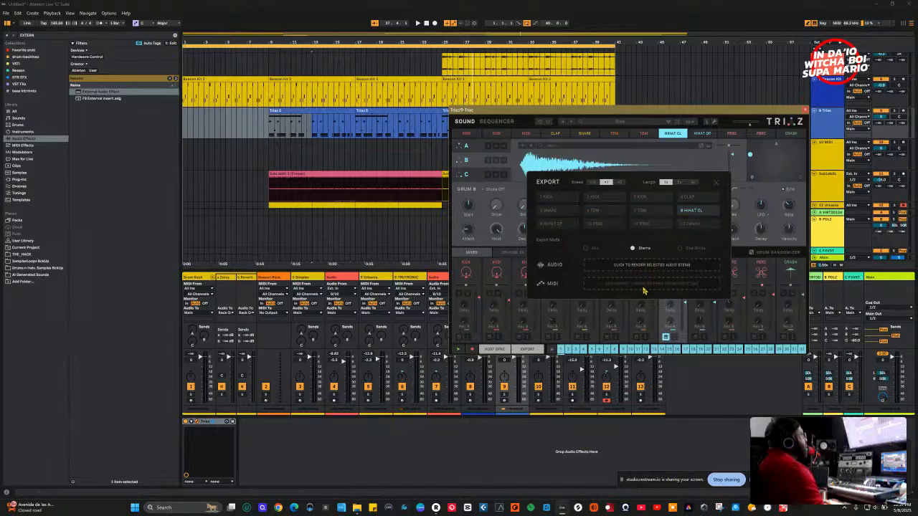
left_click(593, 249)
left_click(680, 249)
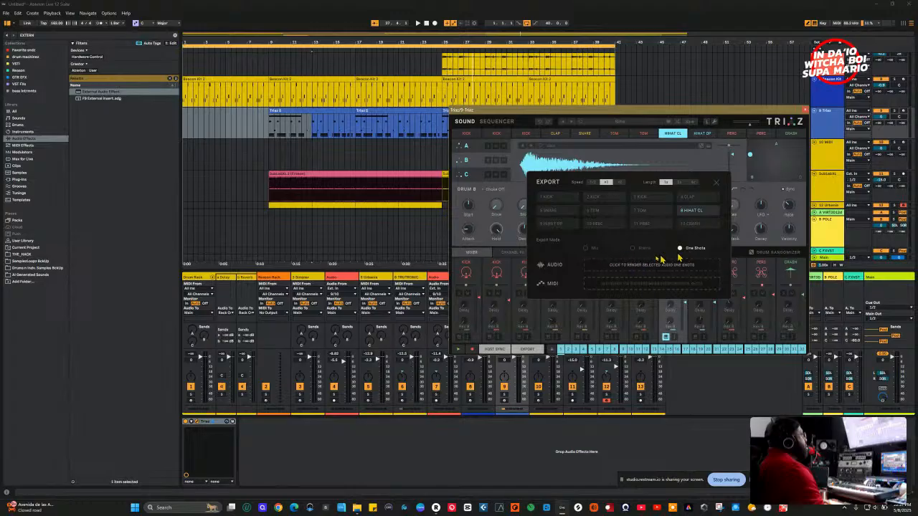
left_click(597, 251)
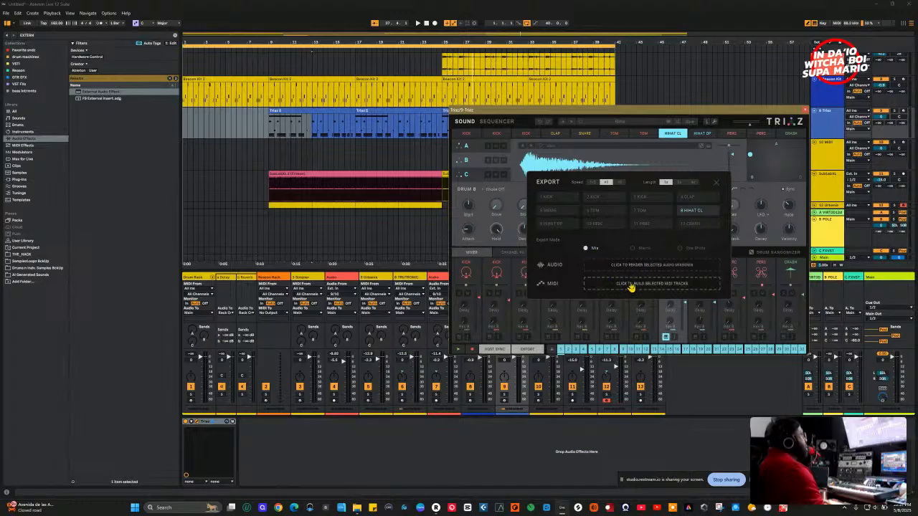
left_click(634, 287)
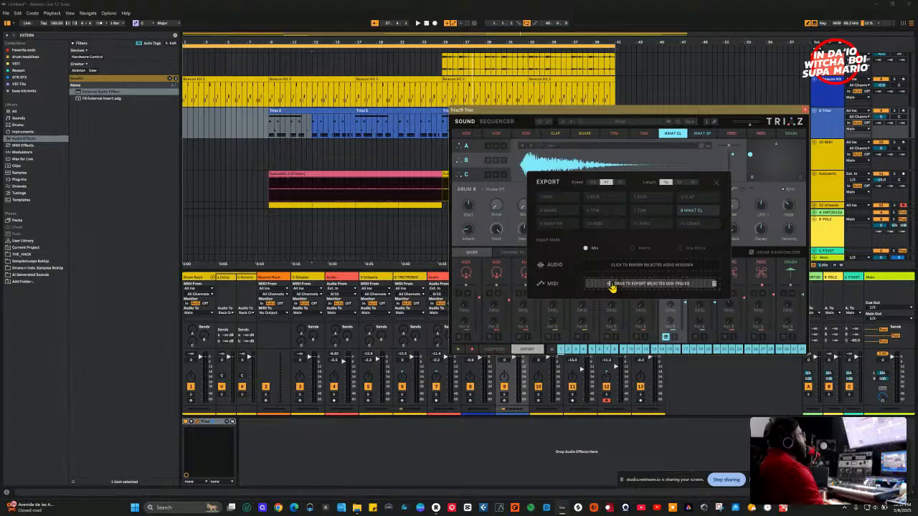
Place the exported closed hi-hat MIDI at bar 9 on the new MIDI track without importing tempo data, and audition it soloed.
mouse_move(610, 283)
left_mouse_down()
mouse_move(272, 151)
mouse_move(290, 163)
left_mouse_up()
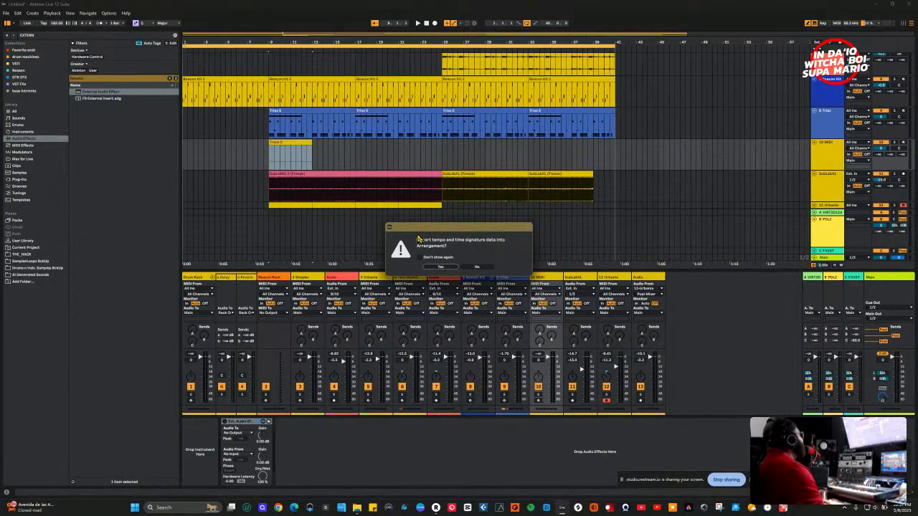
left_click(479, 266)
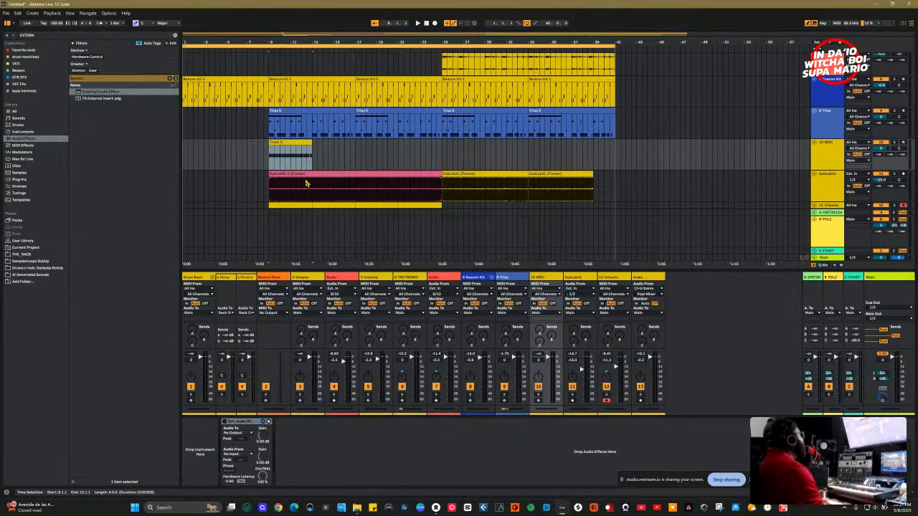
key("space")
left_click(895, 143)
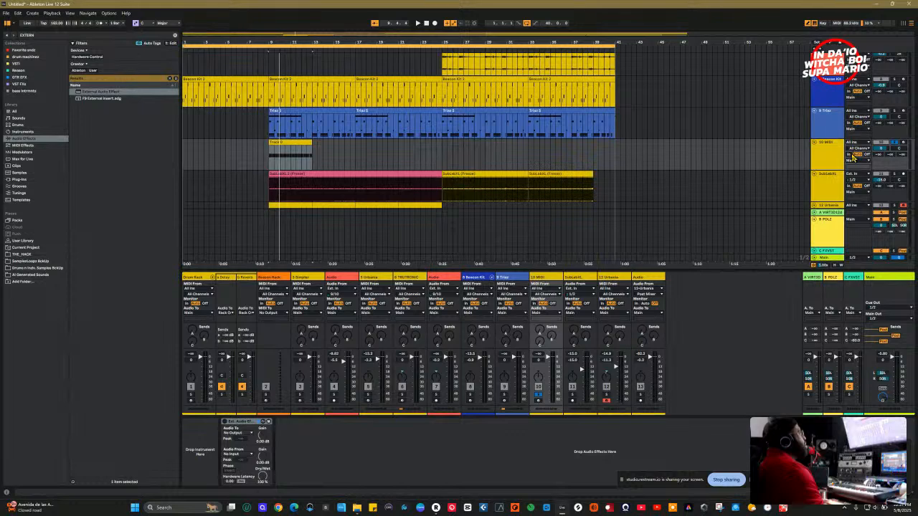
Try feeding the new MIDI track from 9-Triaz, Post FX, testing its monitoring during playback and leaving it on Auto.
left_click(852, 143)
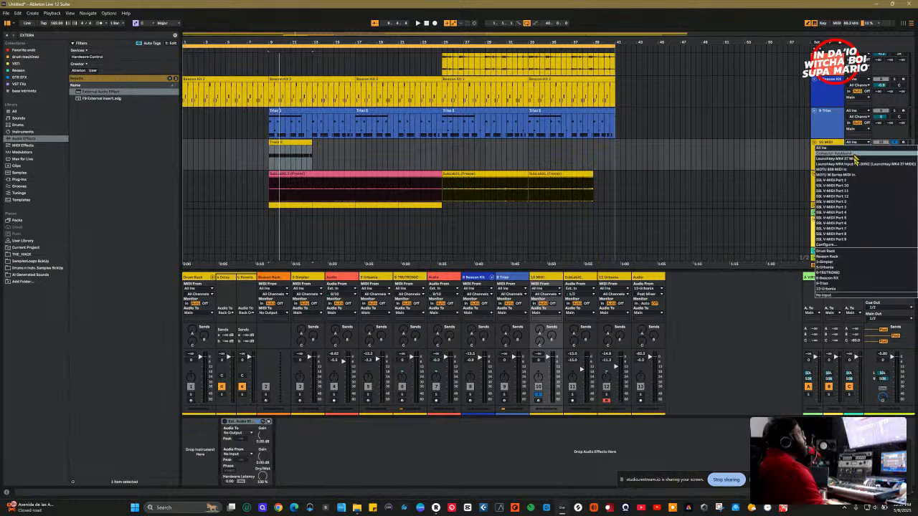
left_click(808, 146)
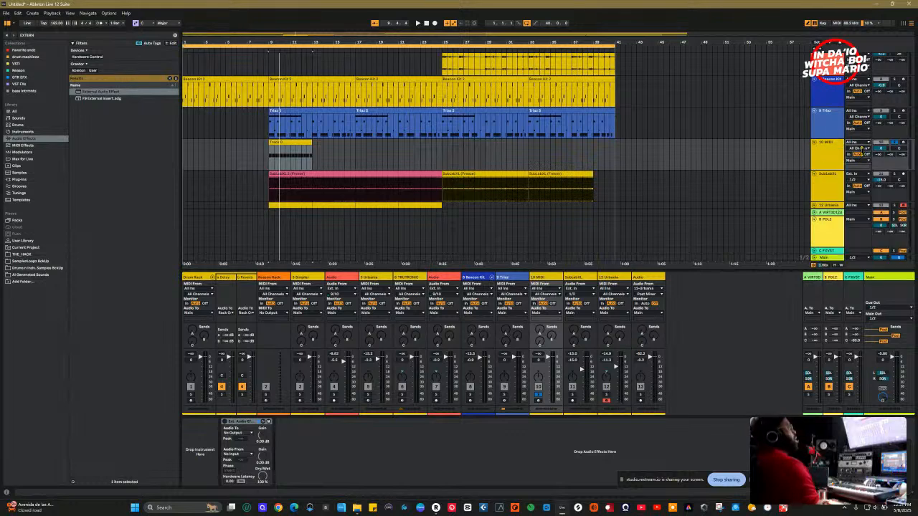
left_click(857, 143)
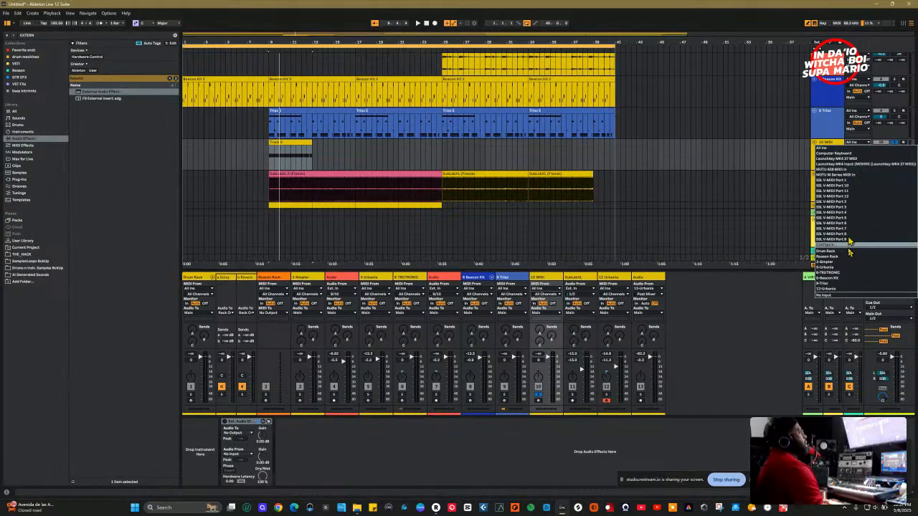
key("Escape")
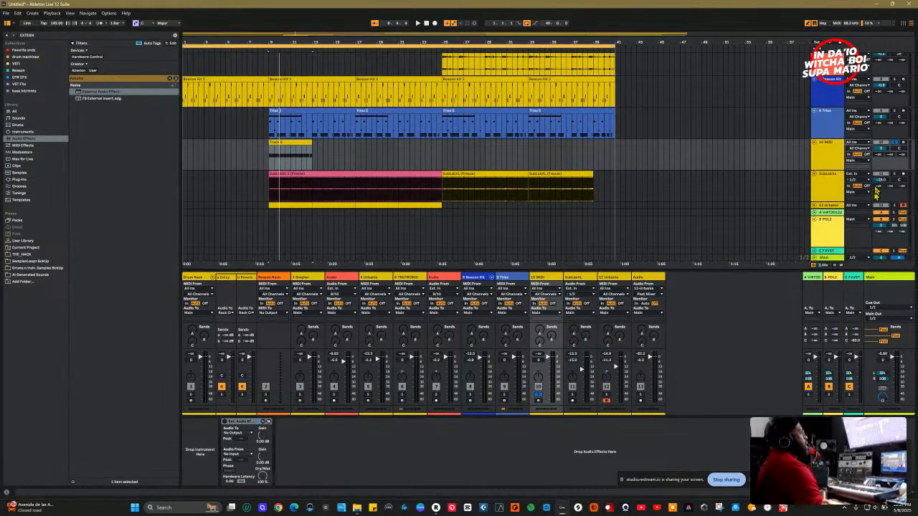
left_click(849, 155)
key("space")
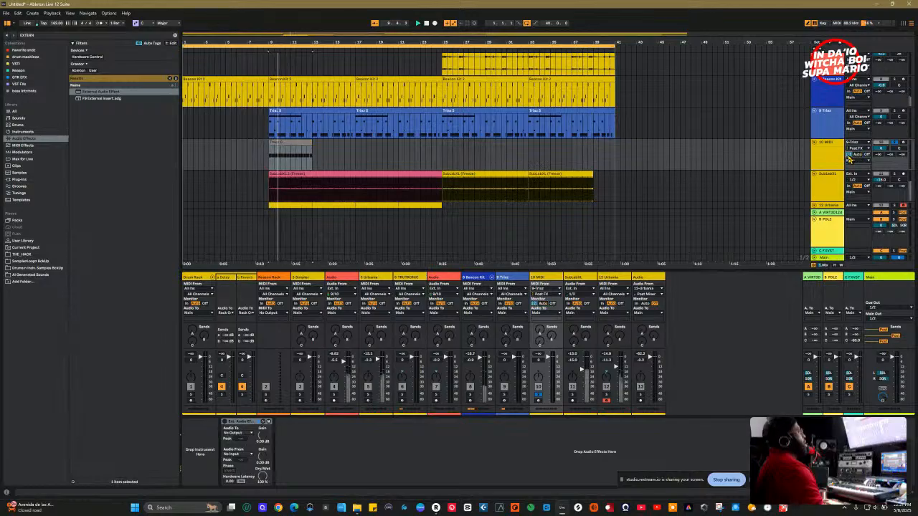
left_click(849, 157)
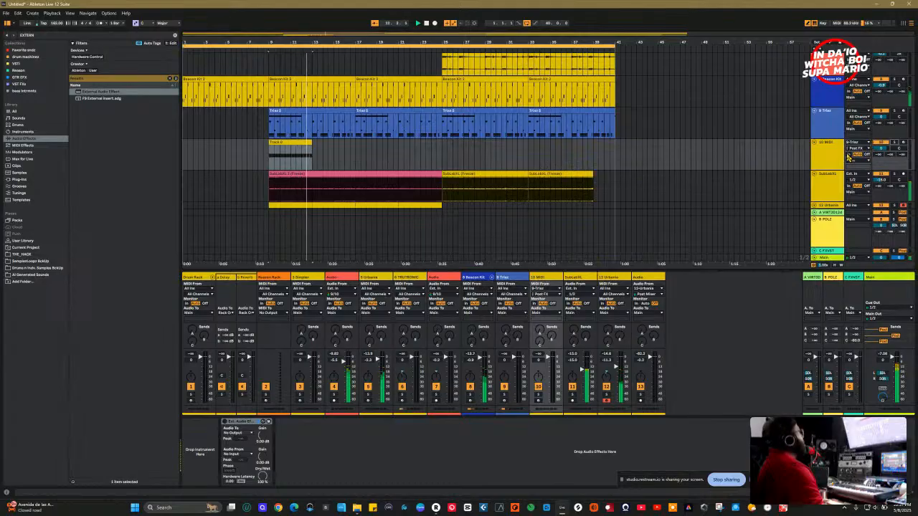
Delete the hi-hat MIDI clip and the MIDI track that held it.
left_click(280, 143)
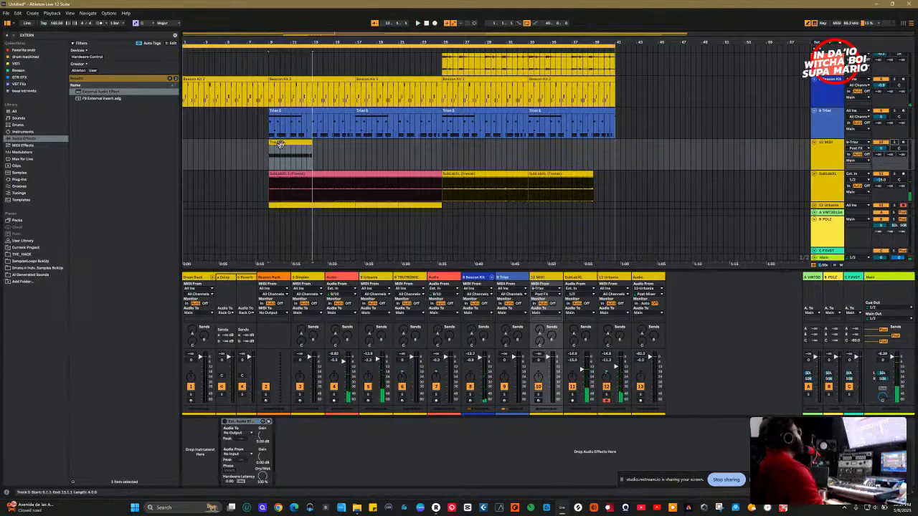
key("Delete")
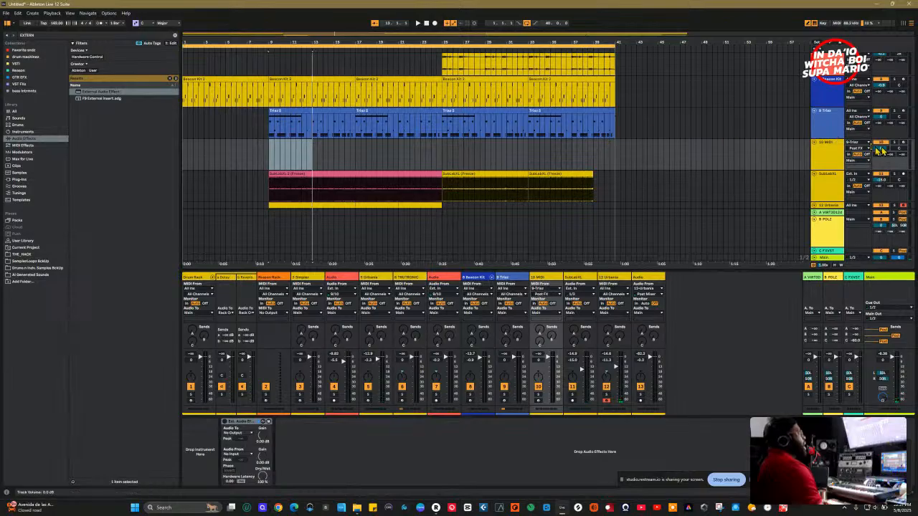
right_click(824, 149)
left_click(829, 160)
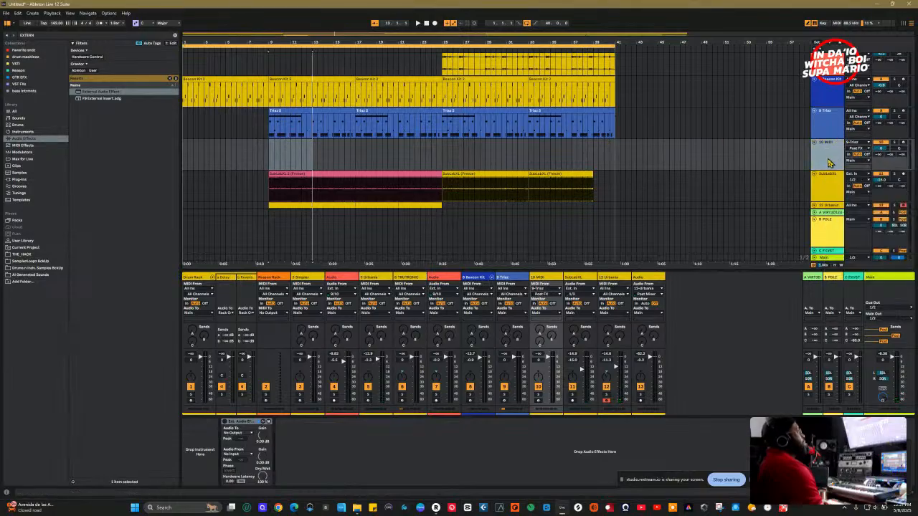
key("Delete")
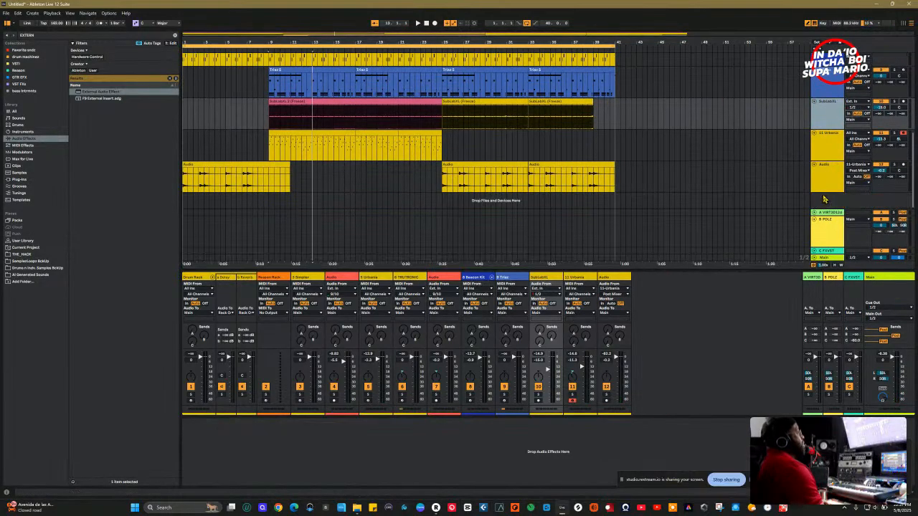
Insert a new audio track below the last track and render the 8 HIHAT CL audio mixdown in Triaz.
left_click(824, 190)
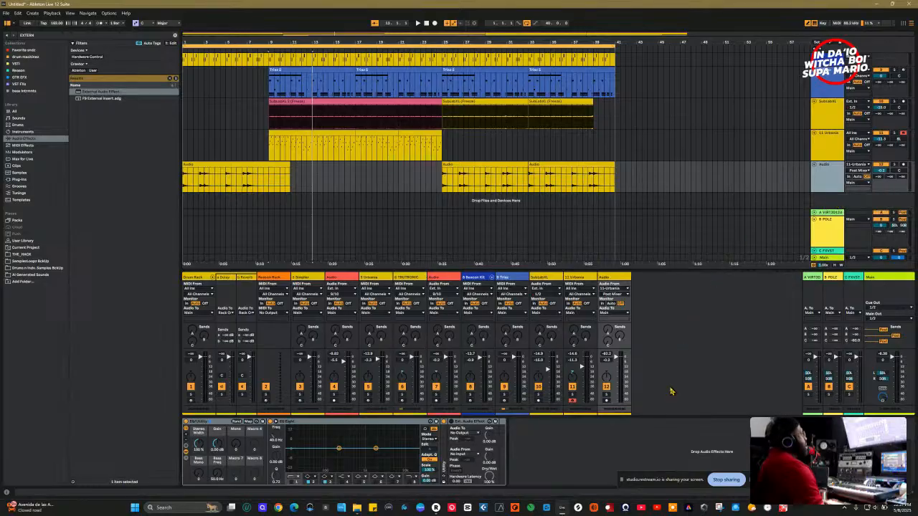
key("ctrl+t")
left_click(504, 277)
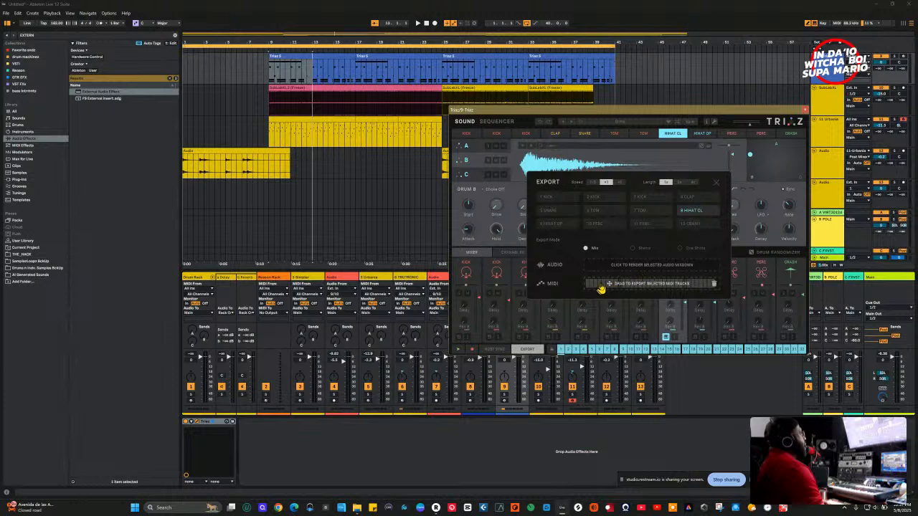
left_click(617, 266)
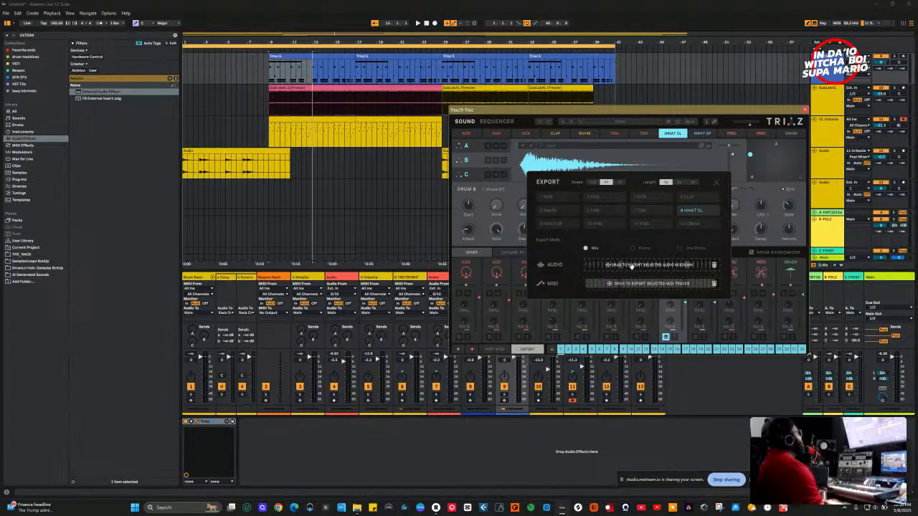
Place the rendered closed hi-hat audio on the new audio track, starting at bar 9.
left_click(823, 193)
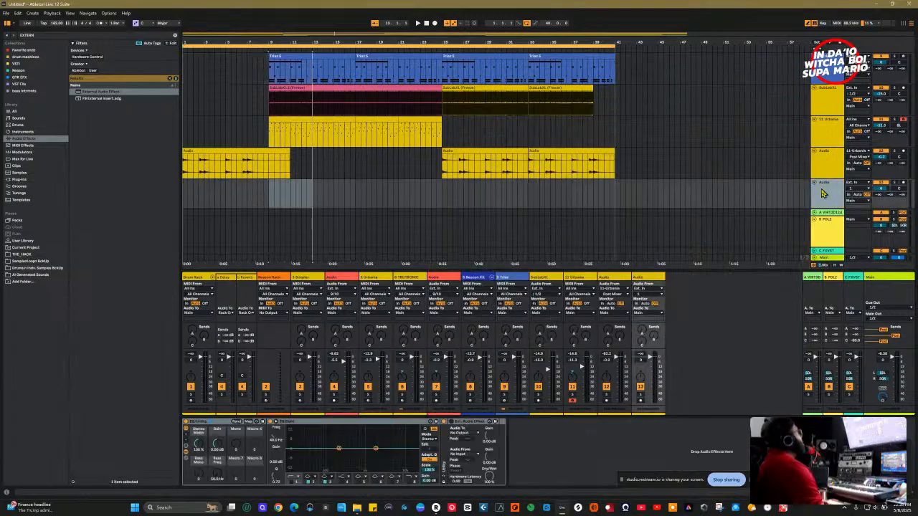
left_click(512, 278)
left_click_drag(500, 262, 271, 189)
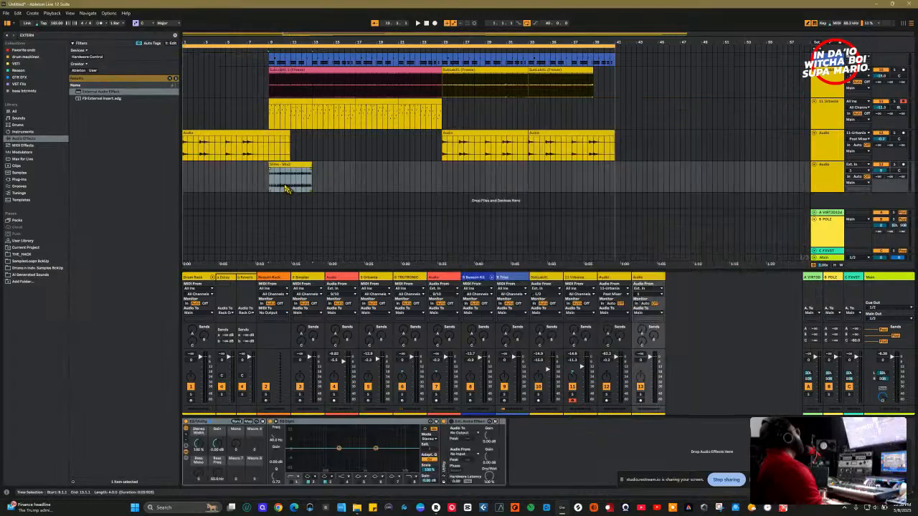
Close the Triaz export settings and clear the closed hi-hat pattern from its sequencer.
left_click(508, 277)
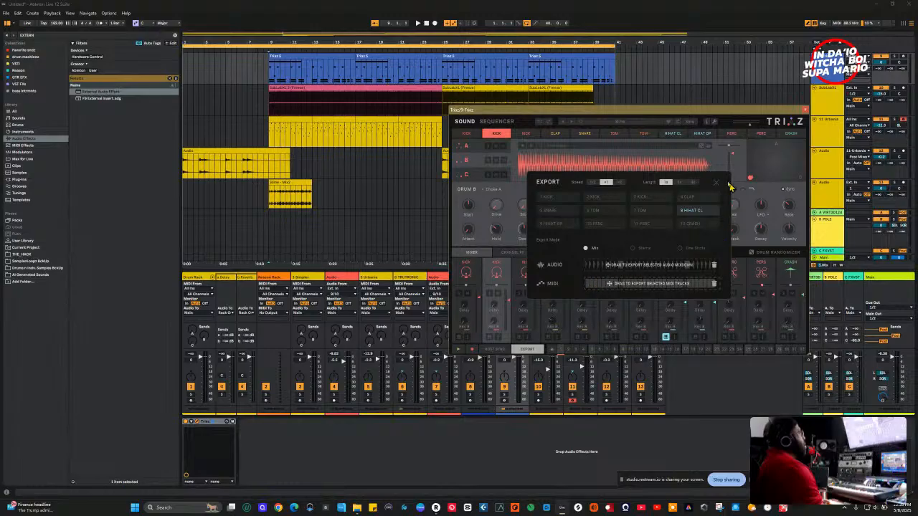
left_click(718, 184)
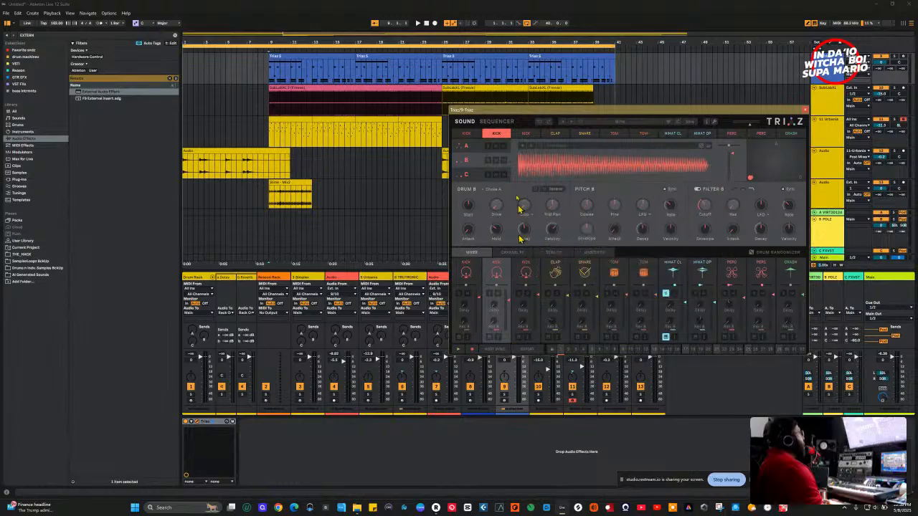
left_click(497, 122)
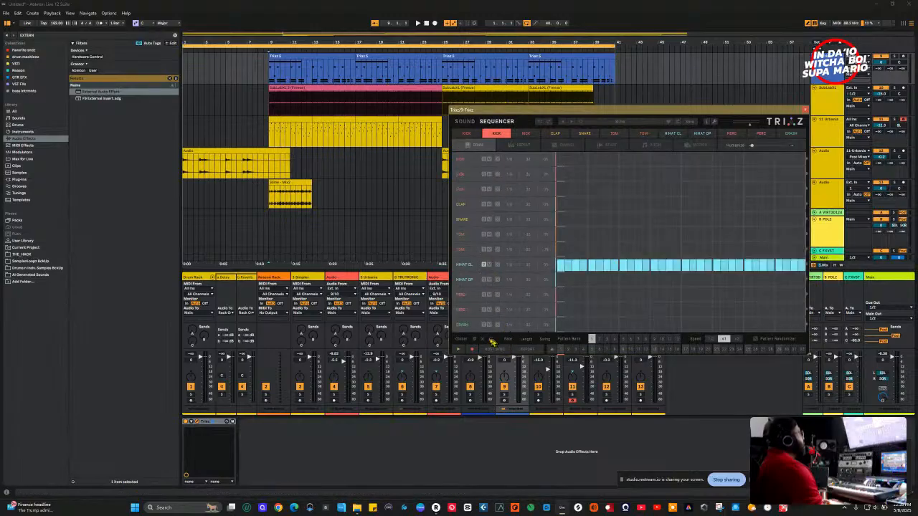
left_click(485, 341)
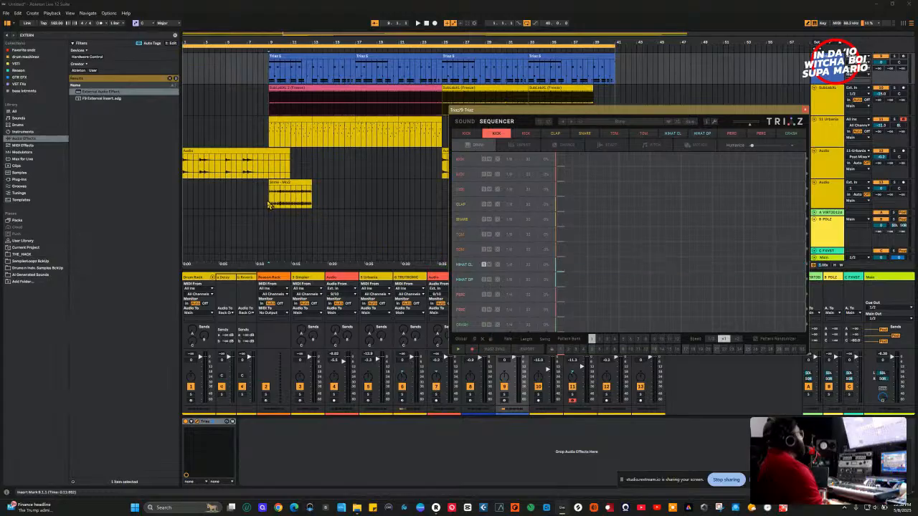
Play the arrangement from bar 9 and lower the hi-hat audio track's volume to -2.4 dB.
left_click(270, 207)
key("space")
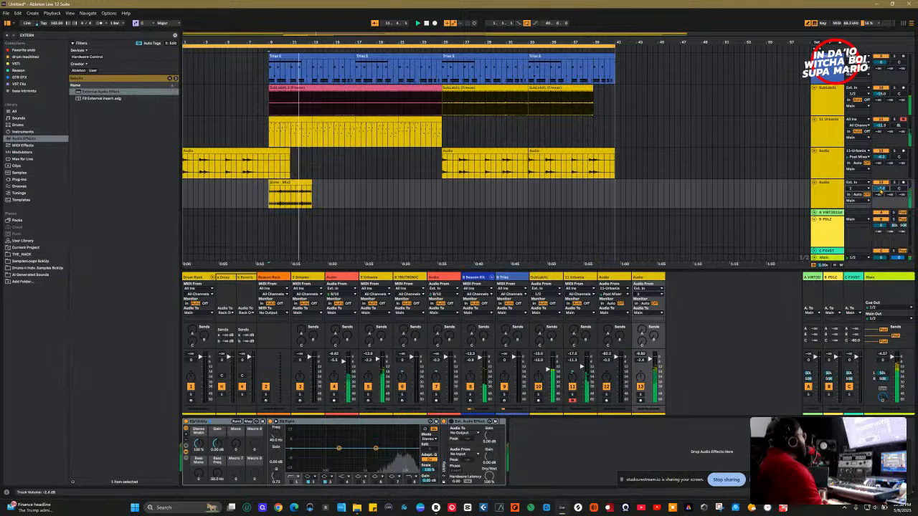
scroll(674, 175, "up", 3)
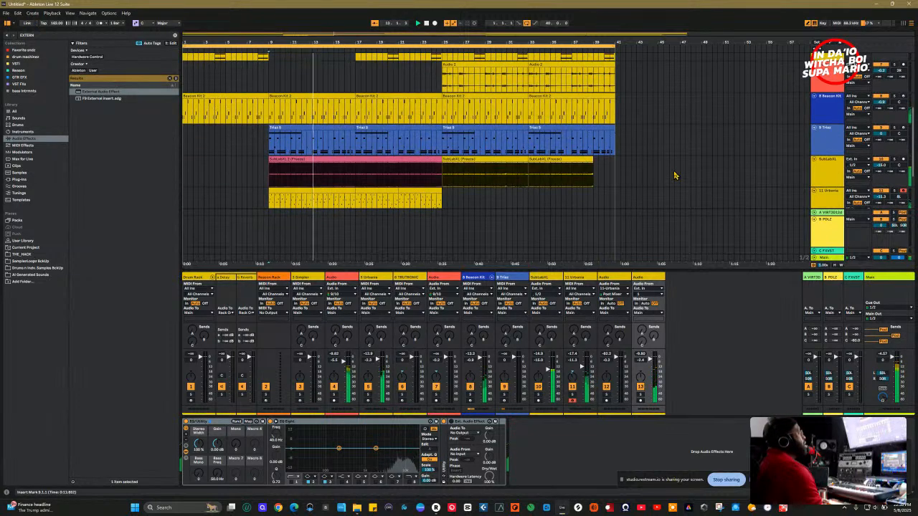
Turn off the HIHAT CL solo in the Triaz sequencer and play the arrangement from around bar 9.
left_click(828, 143)
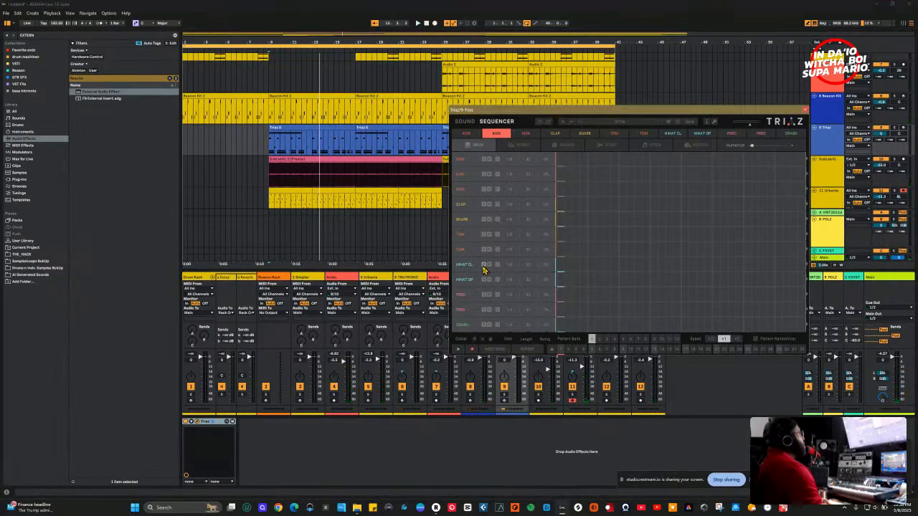
left_click(274, 228)
scroll(278, 195, "down", 3)
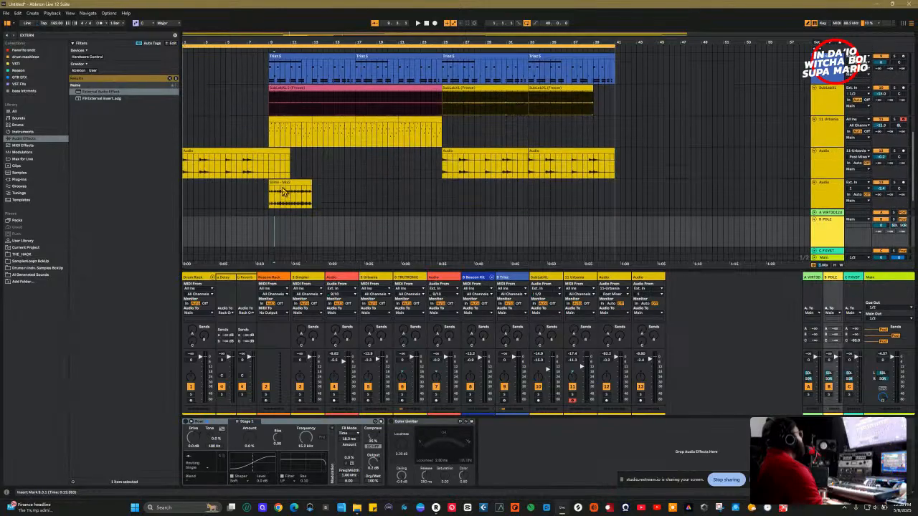
left_click(266, 187)
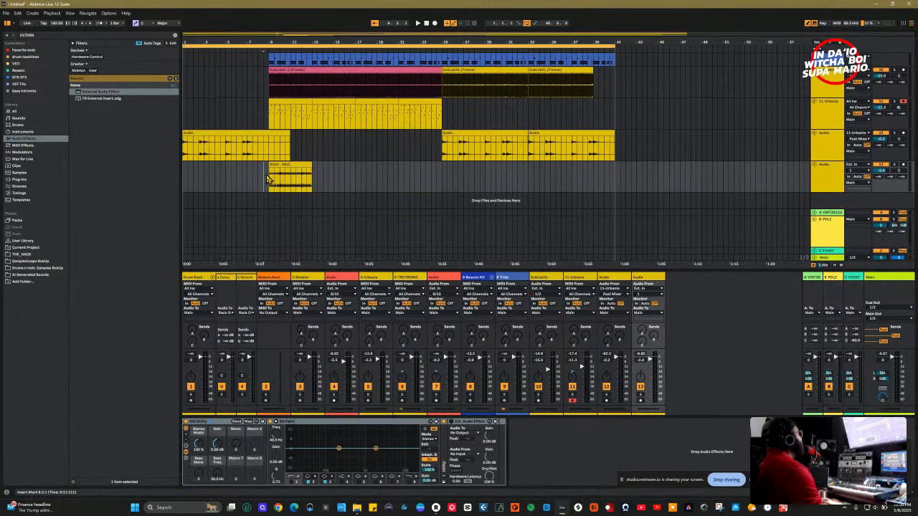
key("space")
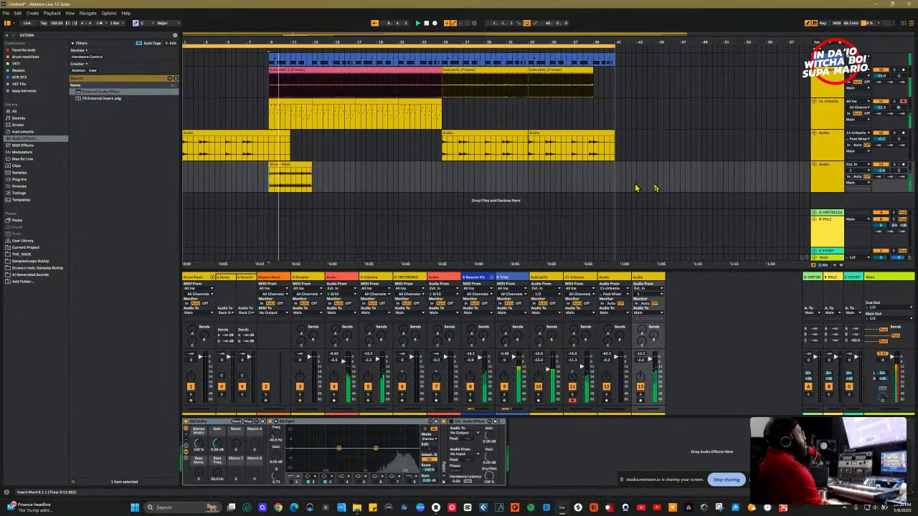
Stop playback and move the hi-hat audio track directly below the Triaz track.
left_click(828, 170)
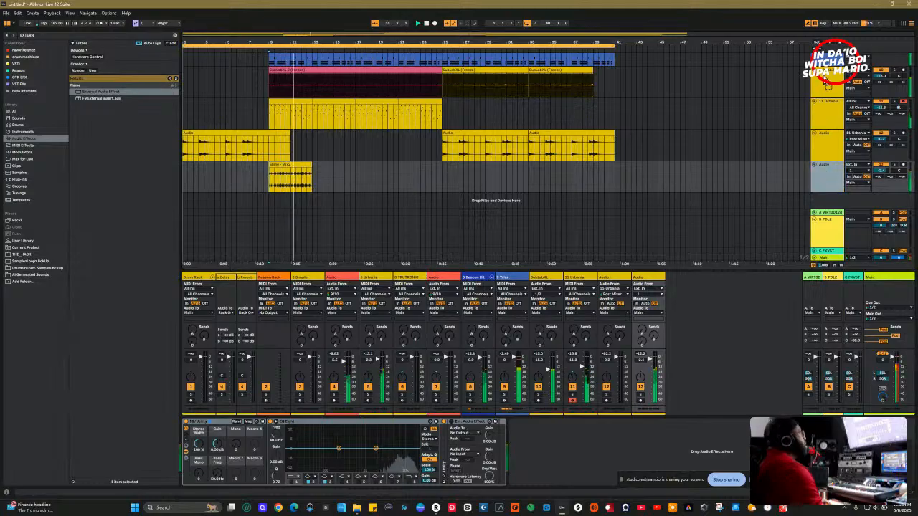
scroll(825, 93, "up", 3)
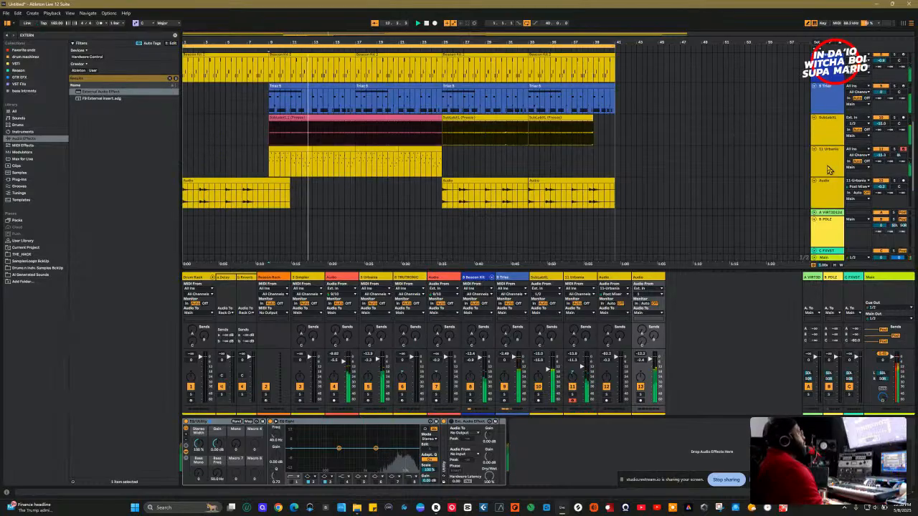
key("space")
scroll(817, 144, "down", 3)
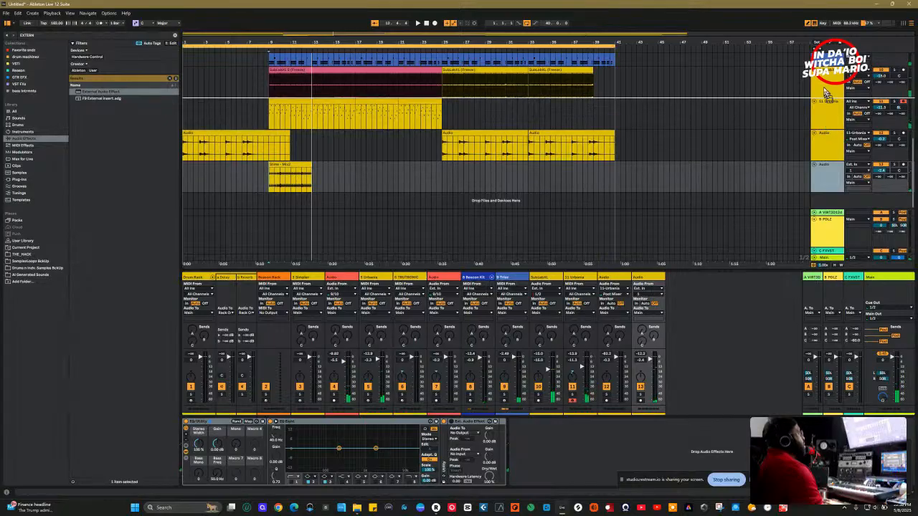
left_click_drag(825, 74, 827, 84)
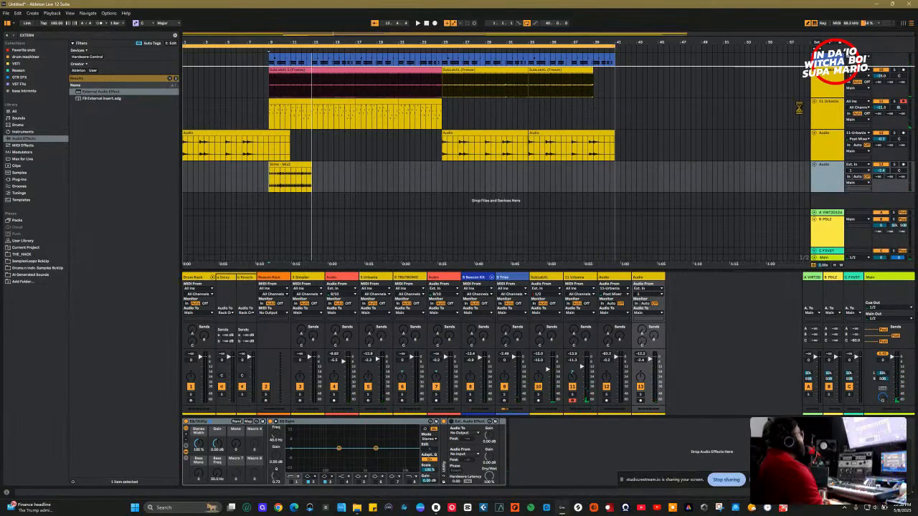
scroll(783, 142, "up", 4)
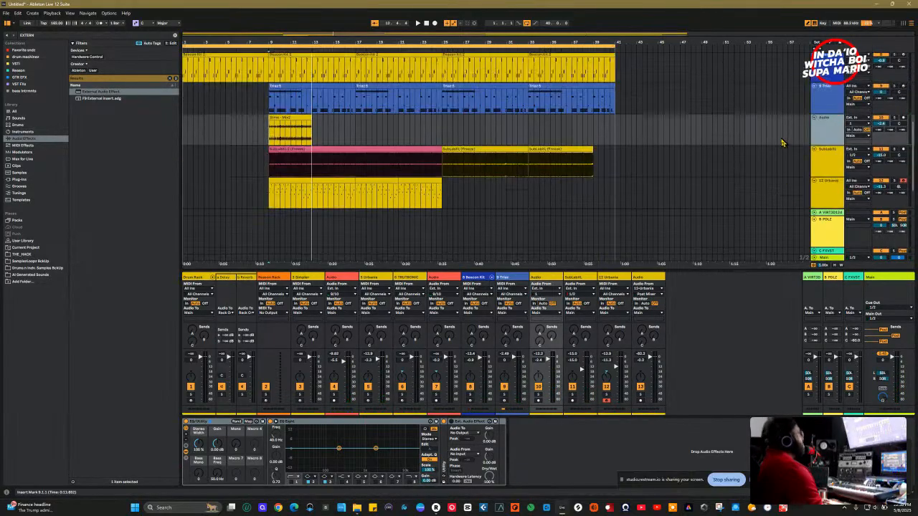
Copy the four-bar hi-hat audio clip back to back from bar 13 until the copies reach bar 41.
scroll(334, 178, "down", 2)
mouse_move(293, 132)
left_mouse_down()
mouse_move(346, 134)
mouse_move(336, 134)
left_mouse_up()
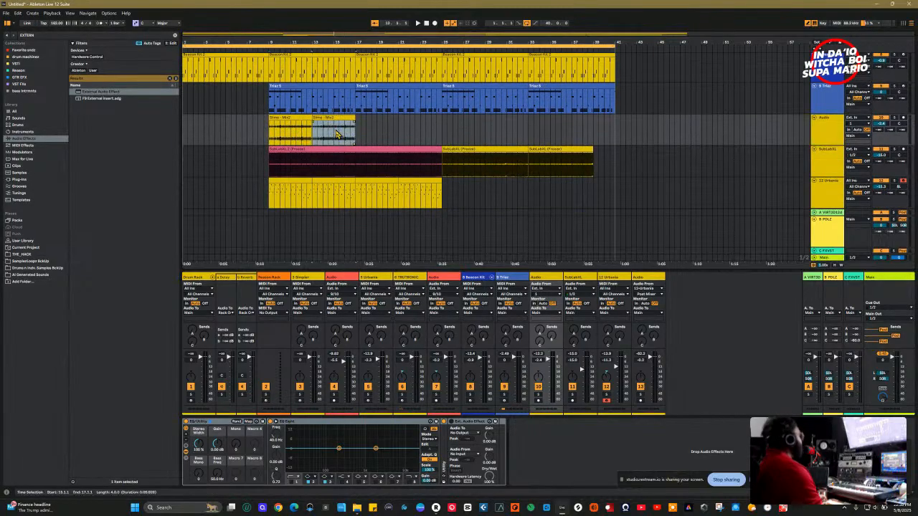
key("ctrl+d")
key("ctrl+d")
key("ctrl+d")
key("ctrl+d")
key("ctrl+d")
key("ctrl+d")
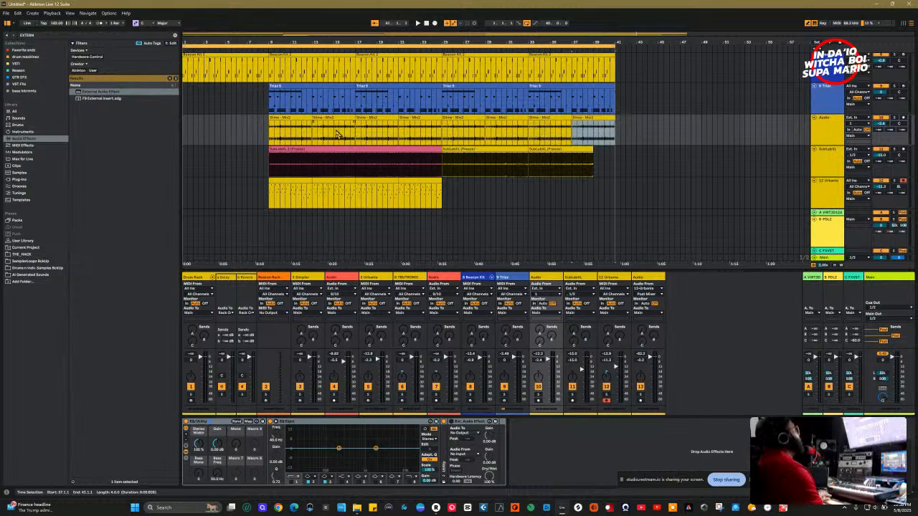
Play the arrangement from bar 1 and look over the clips on all tracks from the top to the last audio track.
left_click(257, 141)
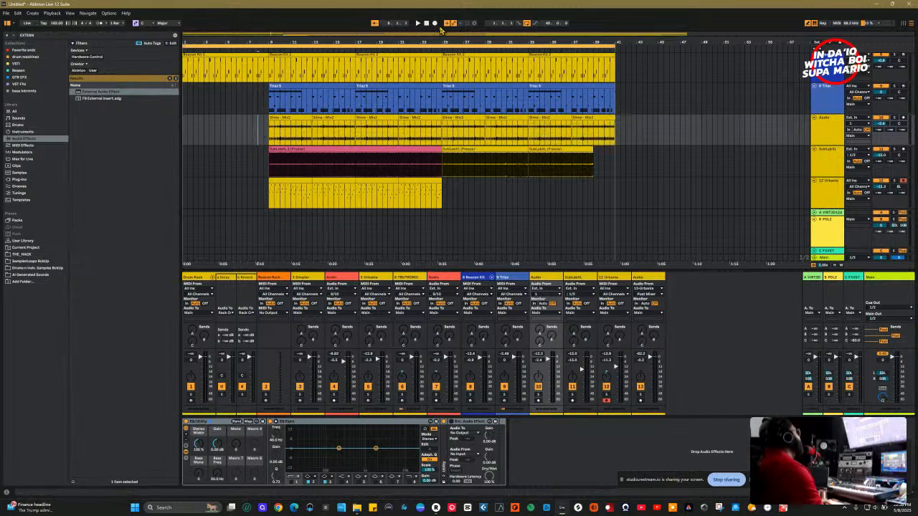
left_click(416, 24)
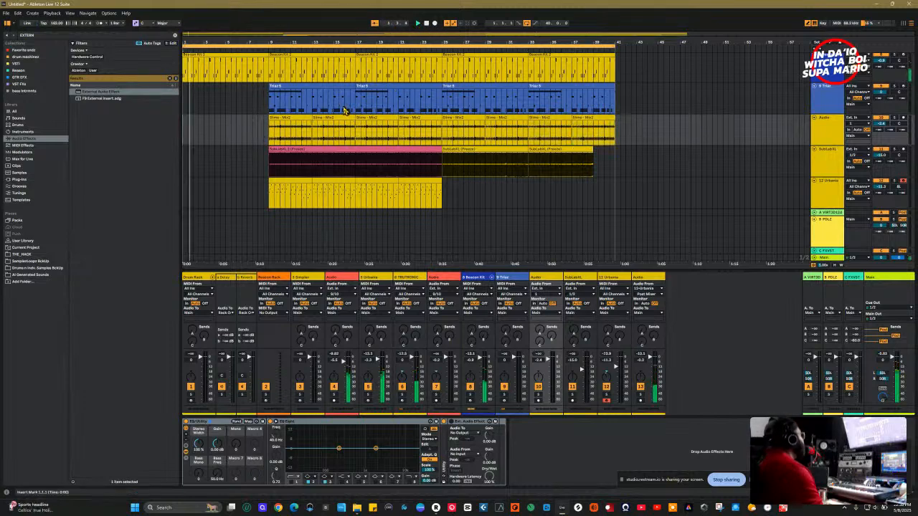
scroll(347, 111, "up", 2)
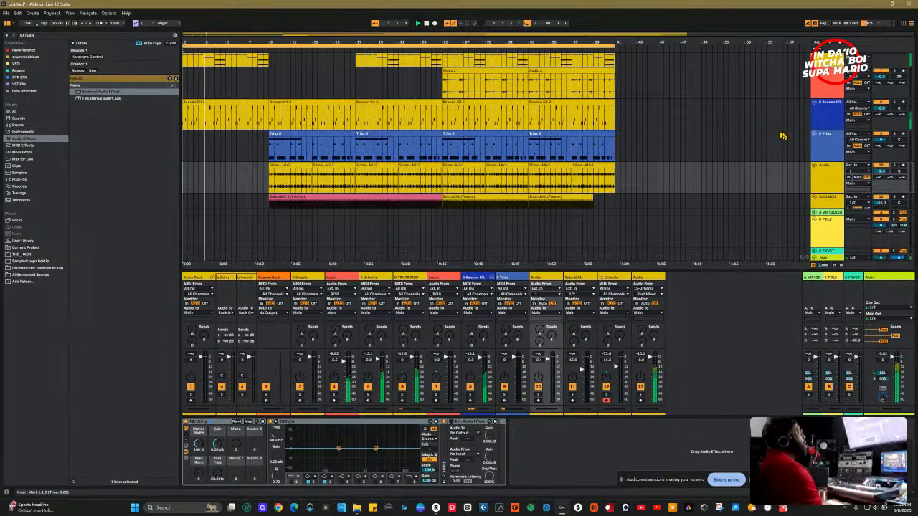
scroll(717, 147, "up", 3)
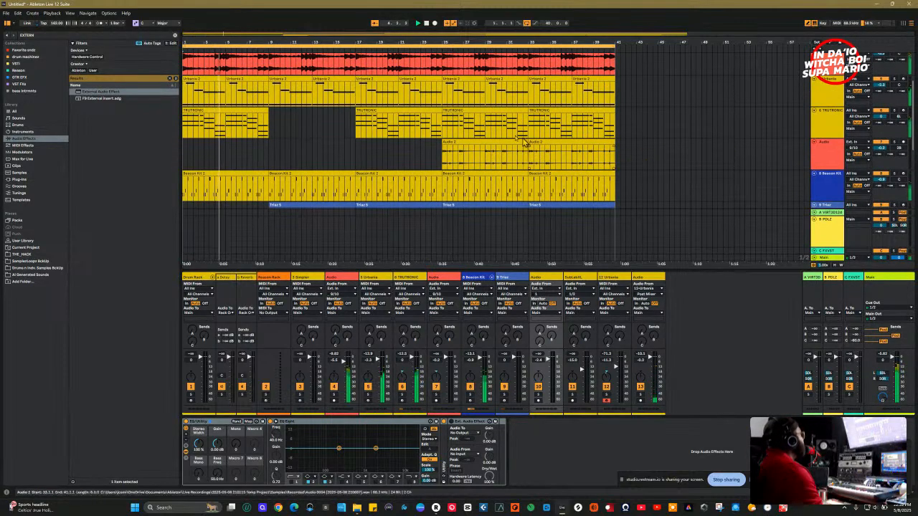
scroll(409, 116, "up", 2)
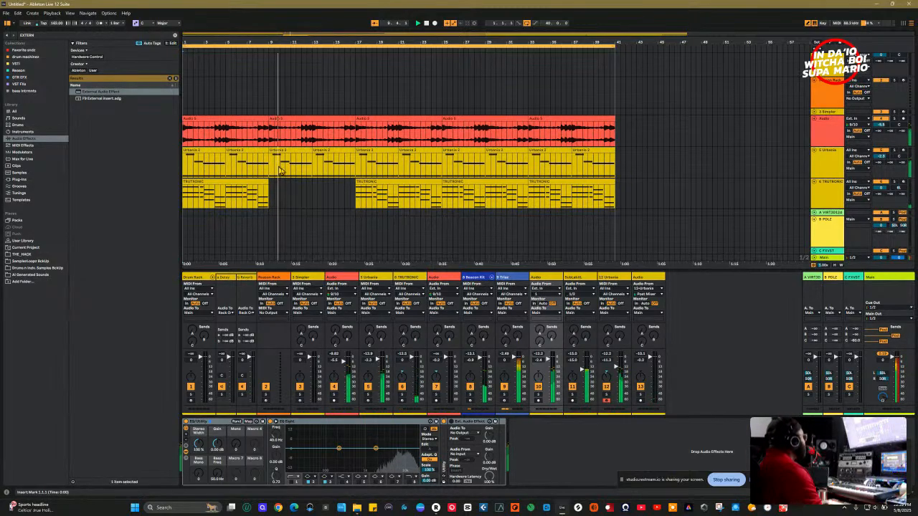
scroll(348, 184, "down", 3)
scroll(292, 148, "down", 5)
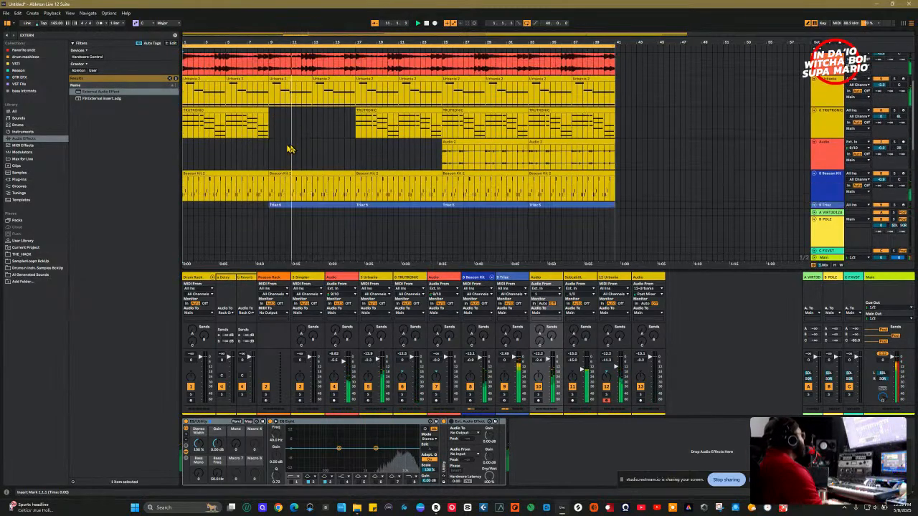
scroll(291, 148, "down", 1)
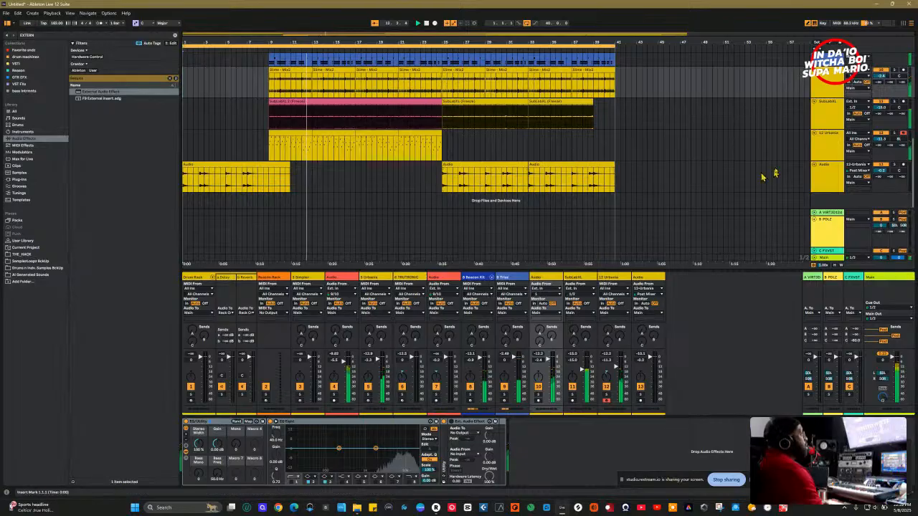
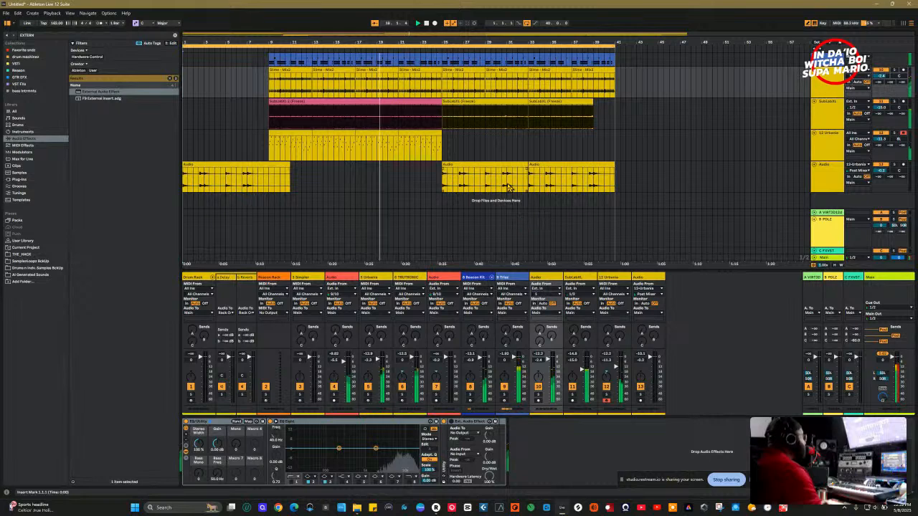
Shorten the hi-hat audio clip before bar 25 to end at bar 24, and the Triaz clip above it to end at 24.3.
scroll(452, 151, "up", 3)
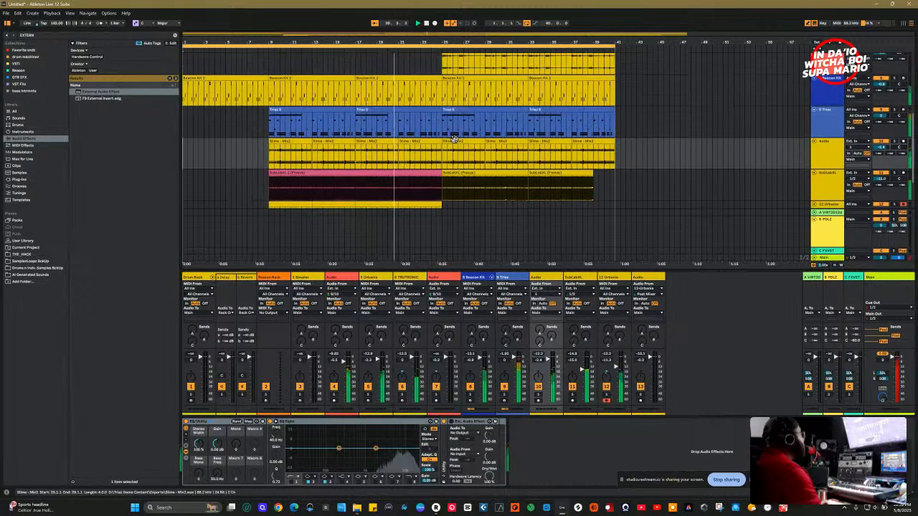
left_click_drag(441, 142, 433, 142)
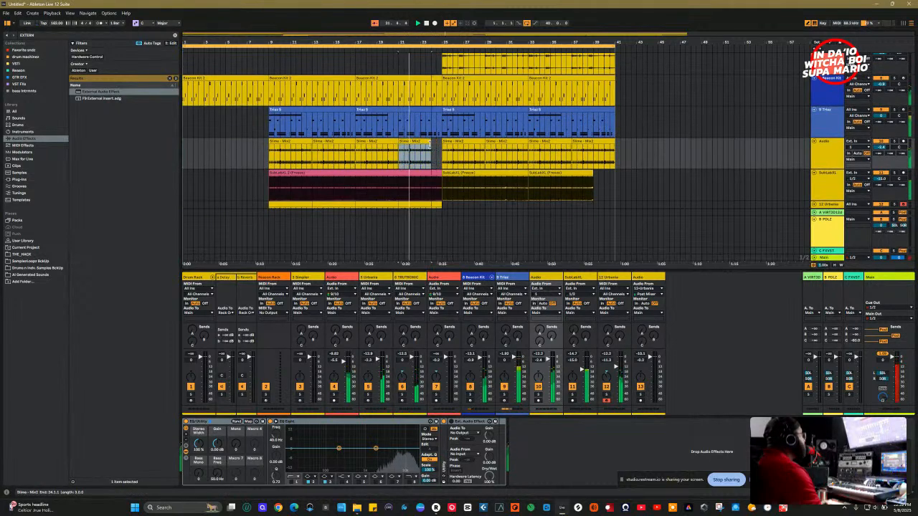
left_click(437, 109)
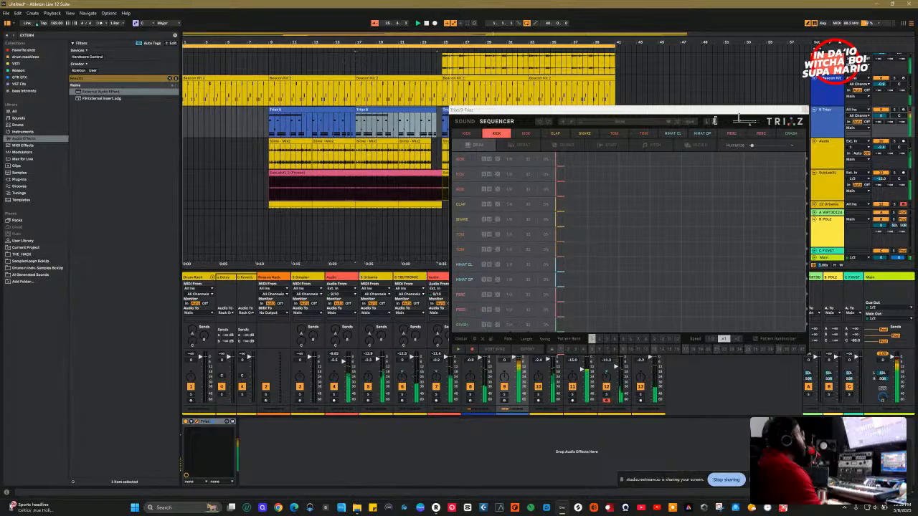
left_click(804, 109)
Check the lower tracks' clips, stop playback, and clear the browser search so all audio effects are listed.
scroll(647, 125, "down", 3)
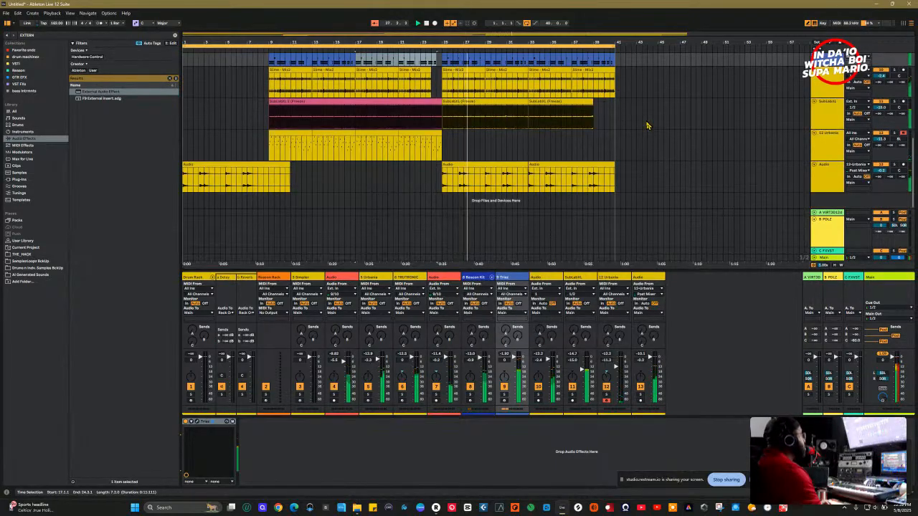
scroll(665, 162, "up", 3)
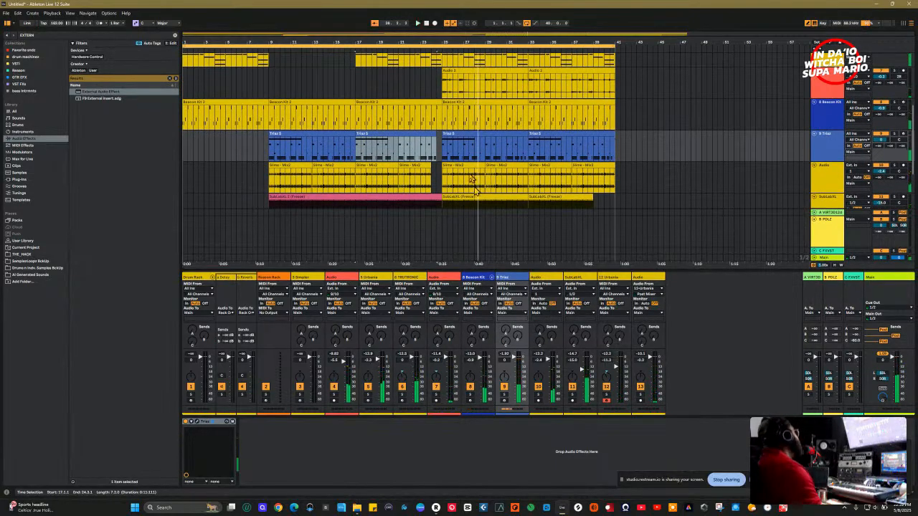
scroll(646, 165, "down", 3)
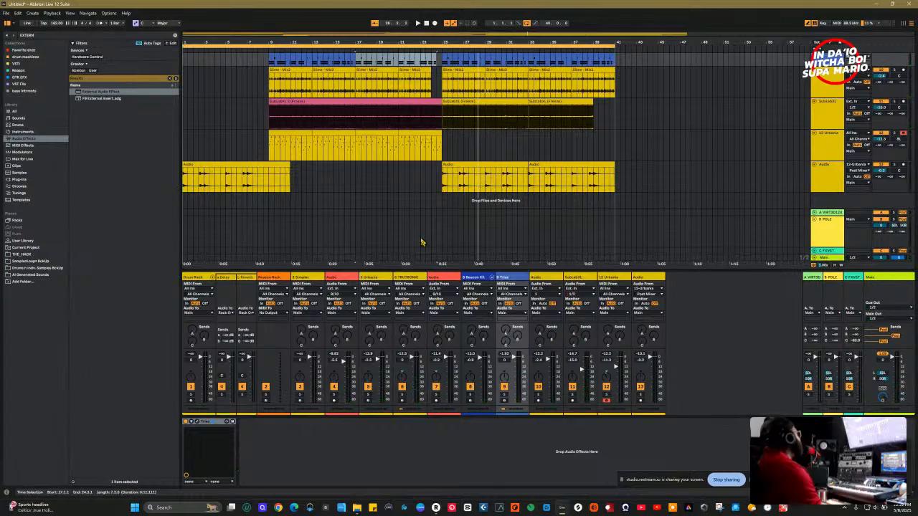
left_click(169, 80)
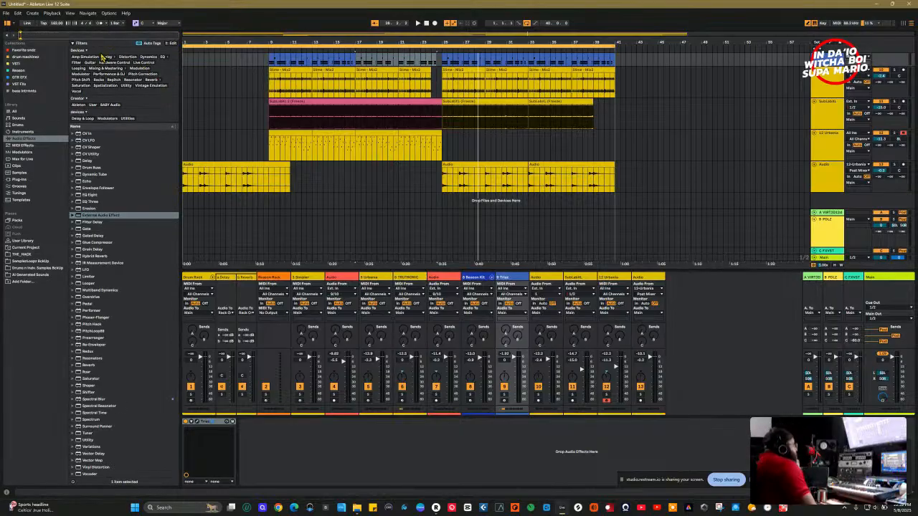
Delete the repeated Urbania MIDI clips on track 12 from bar 13 to bar 25, keeping the four-bar clip at bar 9.
left_click(416, 134)
left_click(416, 133)
key("Delete")
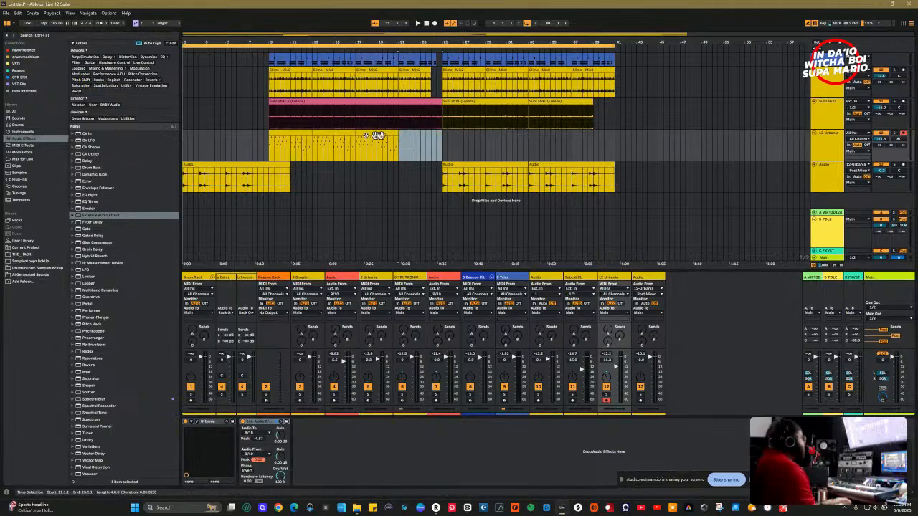
left_click(349, 140)
left_click(344, 134)
key("Delete")
left_click(364, 134)
key("Delete")
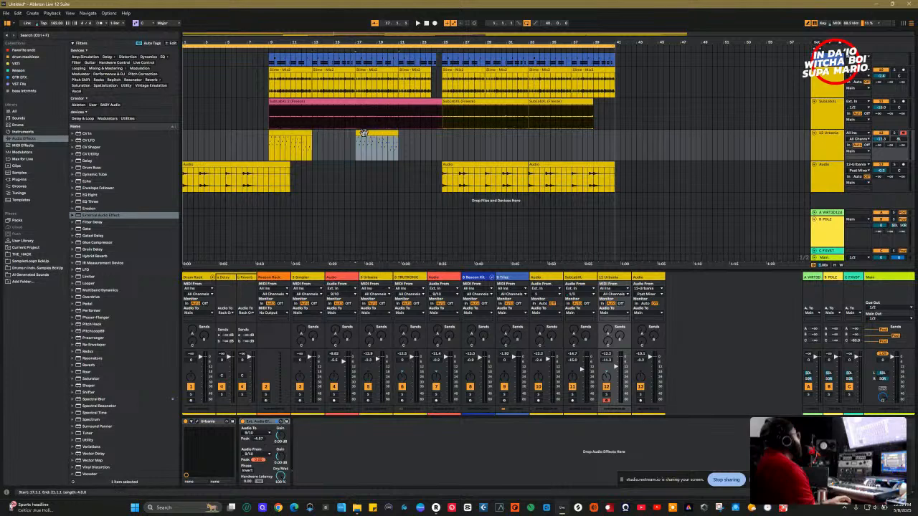
left_click(300, 136)
right_click(302, 136)
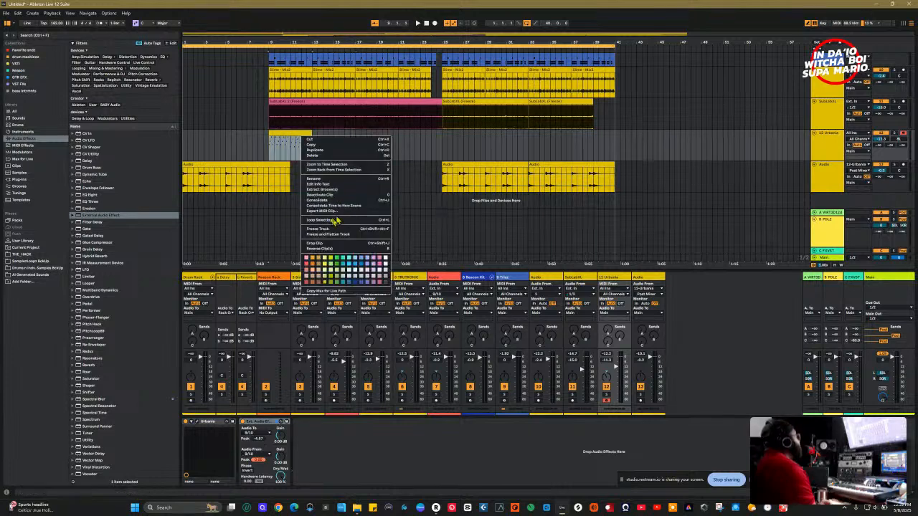
left_click(327, 236)
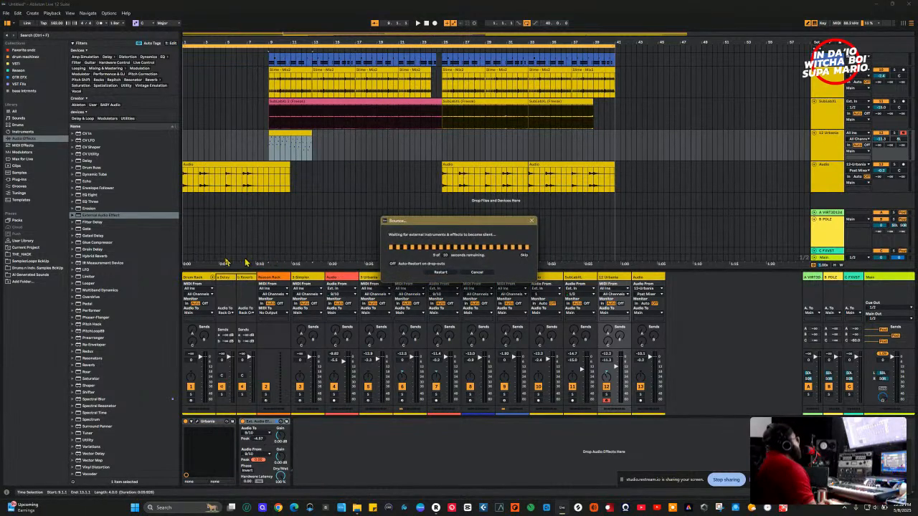
left_click(523, 256)
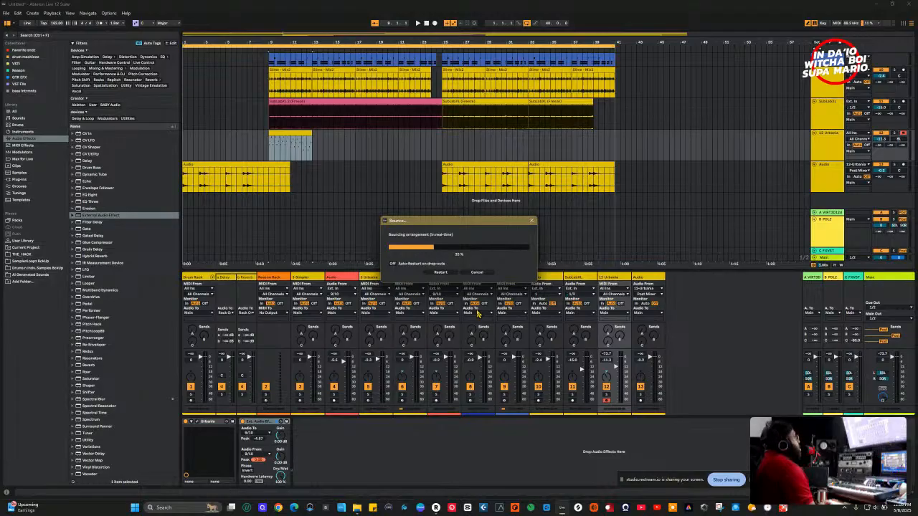
left_click(477, 273)
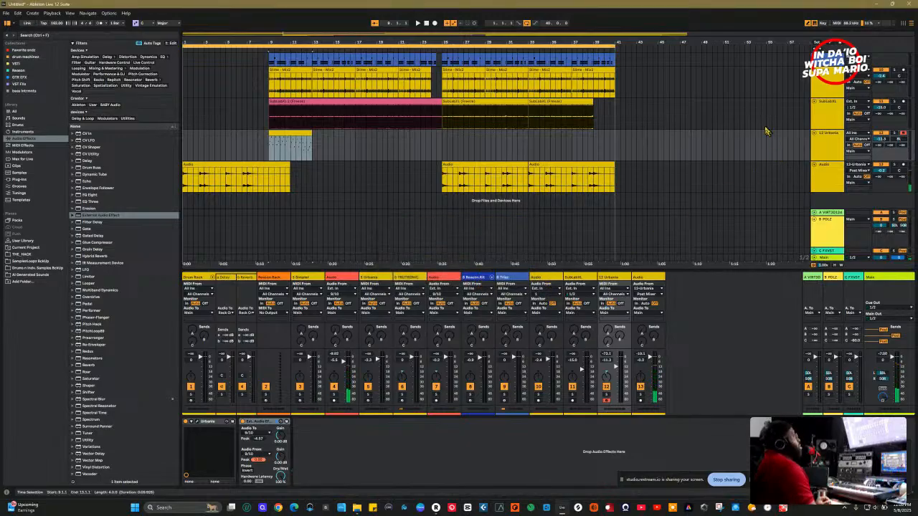
Freeze and flatten the 12 Urbania track to audio, skipping the waits for external instruments and effects to become silent.
scroll(764, 127, "up", 3)
scroll(764, 127, "up", 2)
scroll(757, 127, "down", 4)
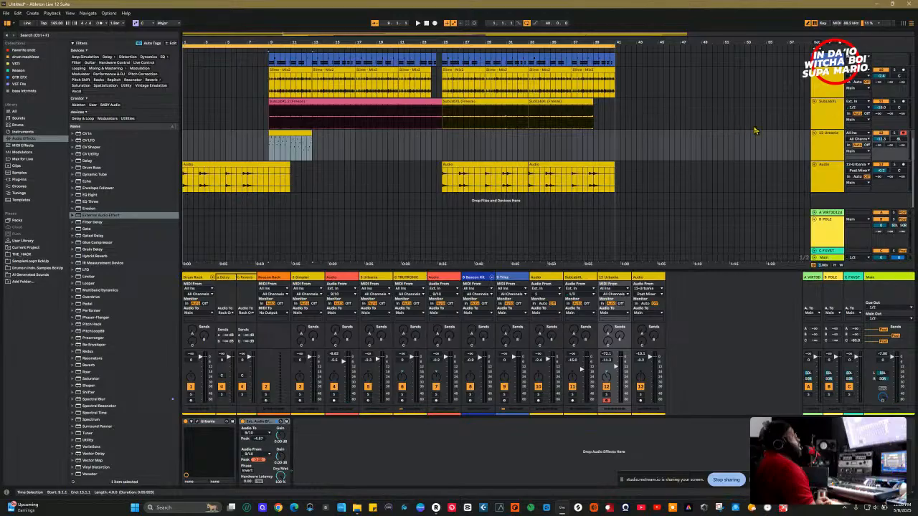
left_click(826, 151)
right_click(824, 150)
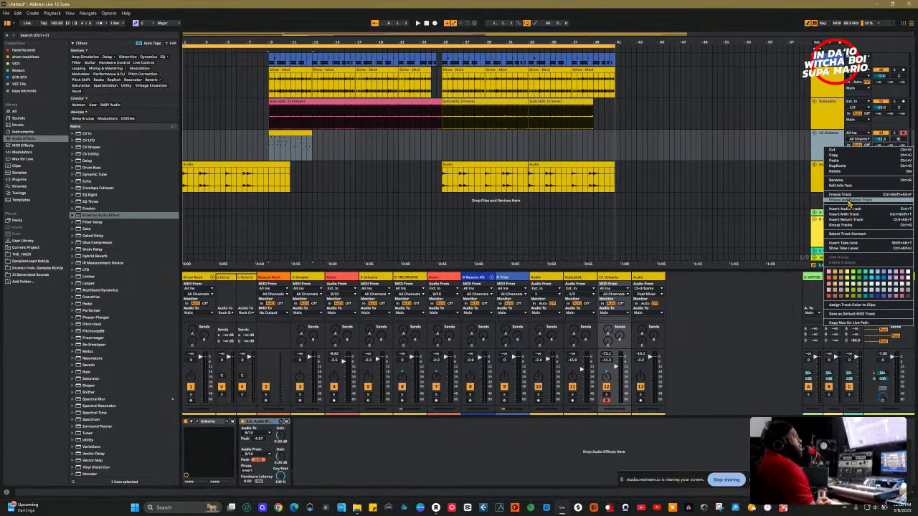
left_click(850, 200)
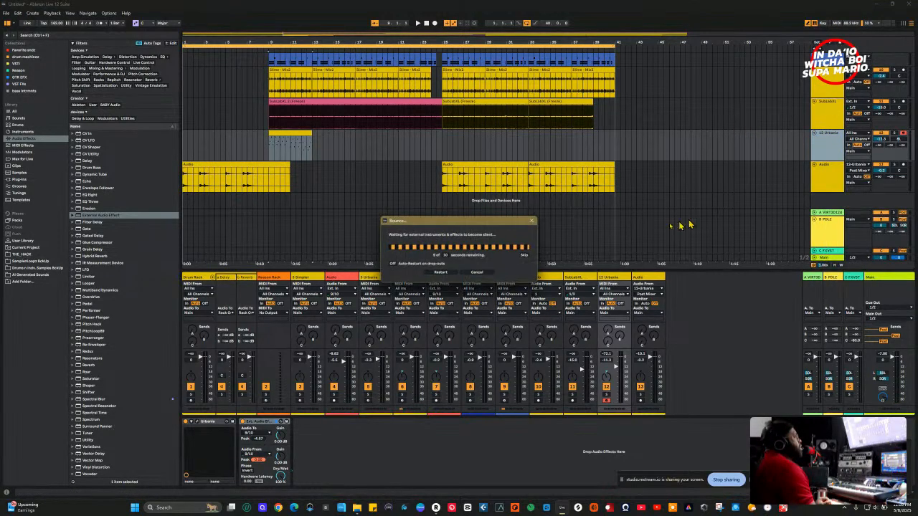
left_click(525, 256)
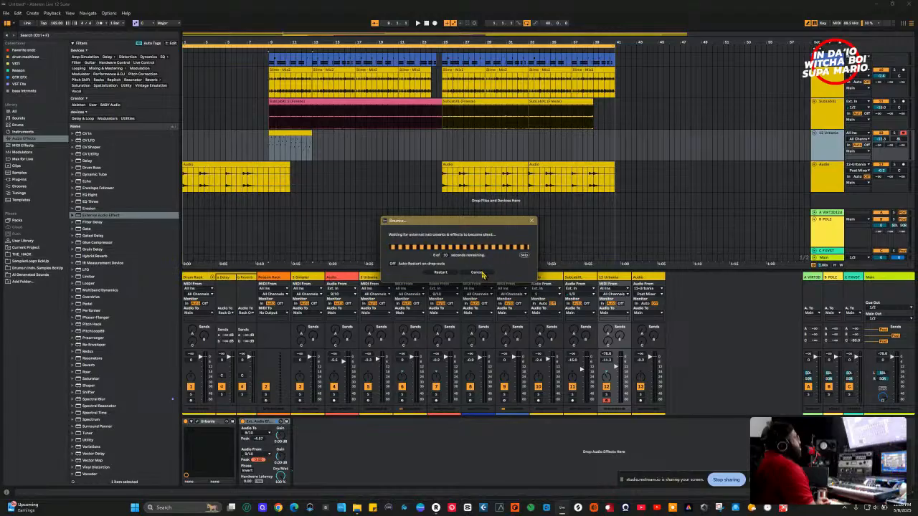
left_click(525, 256)
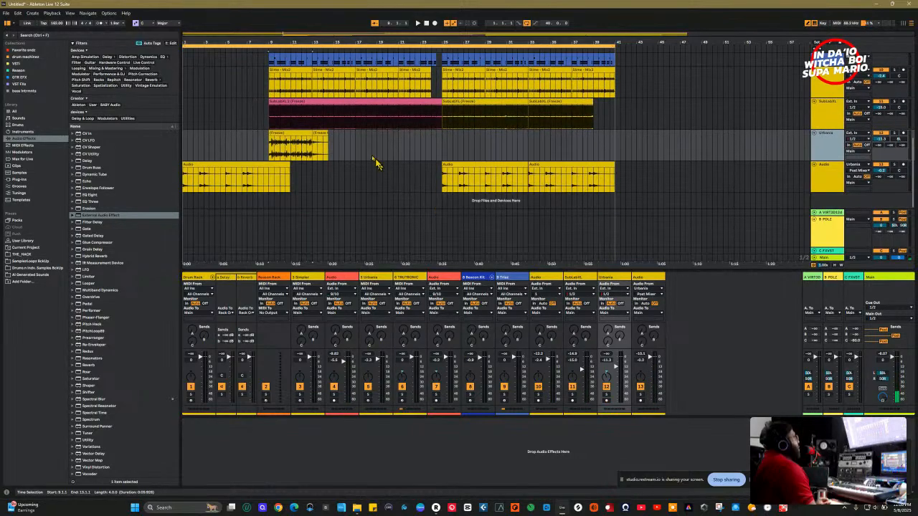
Play the arrangement from bar 9 and slightly lower the flattened Urbania track's volume.
left_click(274, 147)
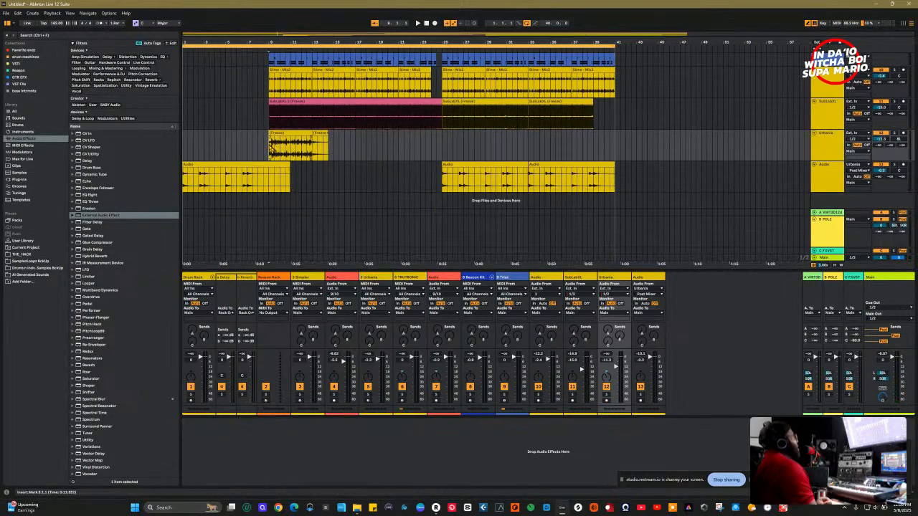
scroll(272, 144, "up", 5)
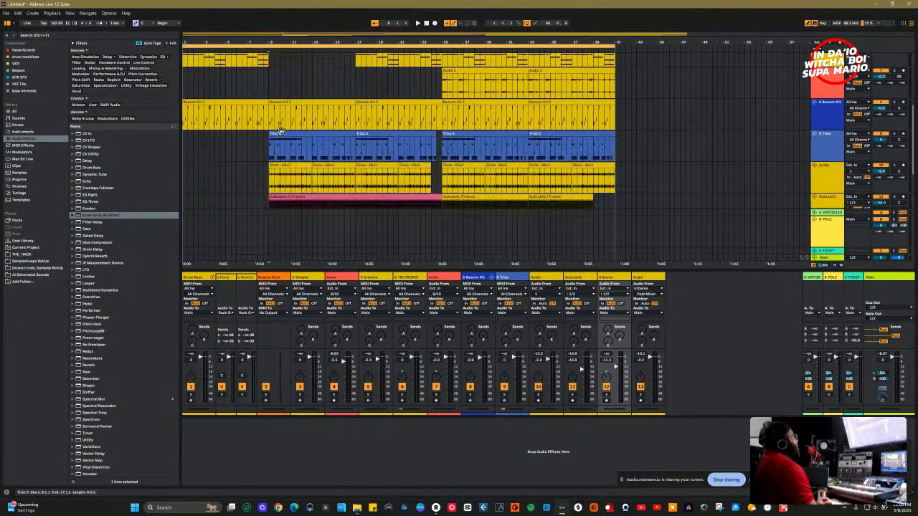
scroll(279, 132, "down", 3)
key("space")
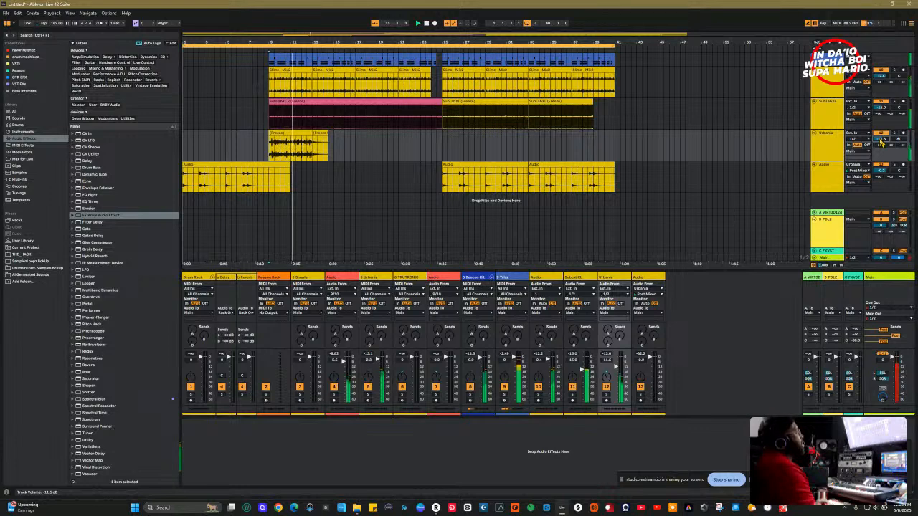
Delete the freeze tail clip after bar 13 on the Urbania audio track and stop playback.
left_click(318, 134)
key("space")
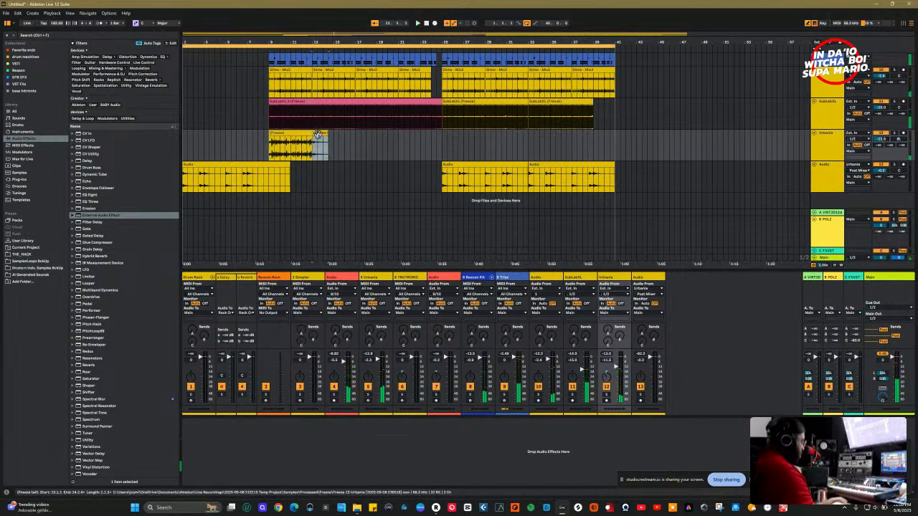
left_click_drag(318, 134, 311, 133)
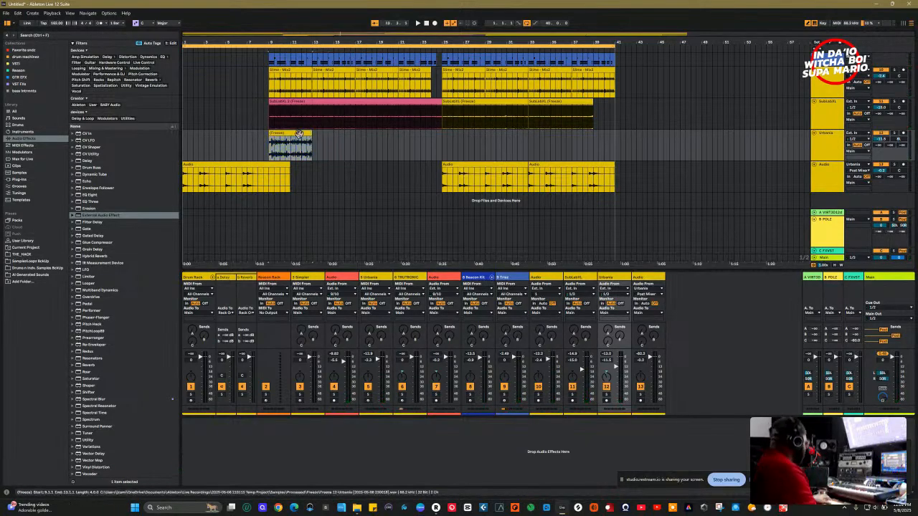
Duplicate the four-bar Urbania audio clip back to back from bar 13 up to bar 25, removing the extra copy beyond it.
key("ctrl+d")
key("ctrl+d")
key("ctrl+d")
key("ctrl+d")
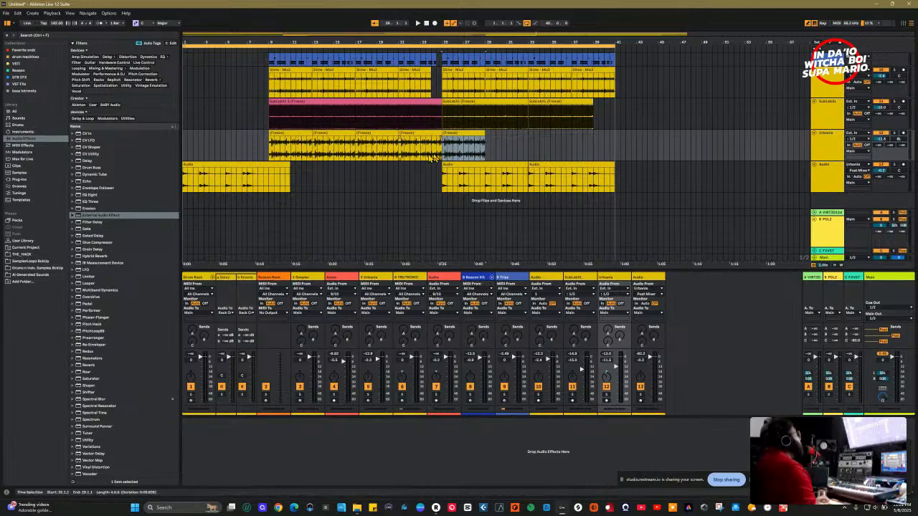
key("Delete")
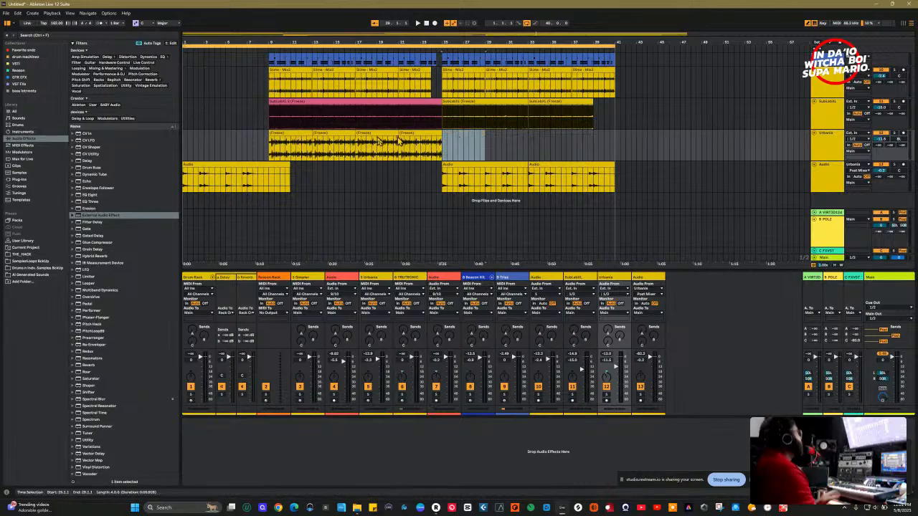
Play the arrangement from bar 9, lower the Urbania audio track's volume to -15.0 dB, and view the start of the audio effects list.
left_click(273, 154)
key("space")
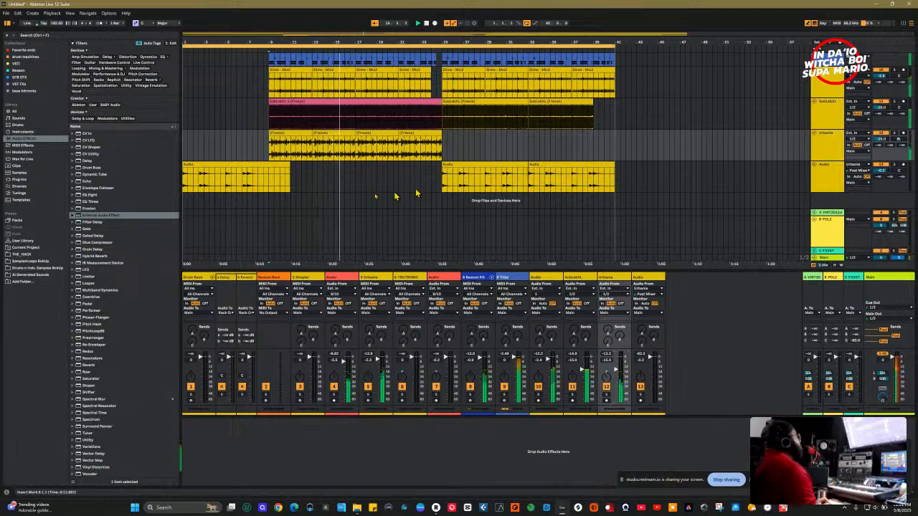
scroll(107, 186, "up", 5)
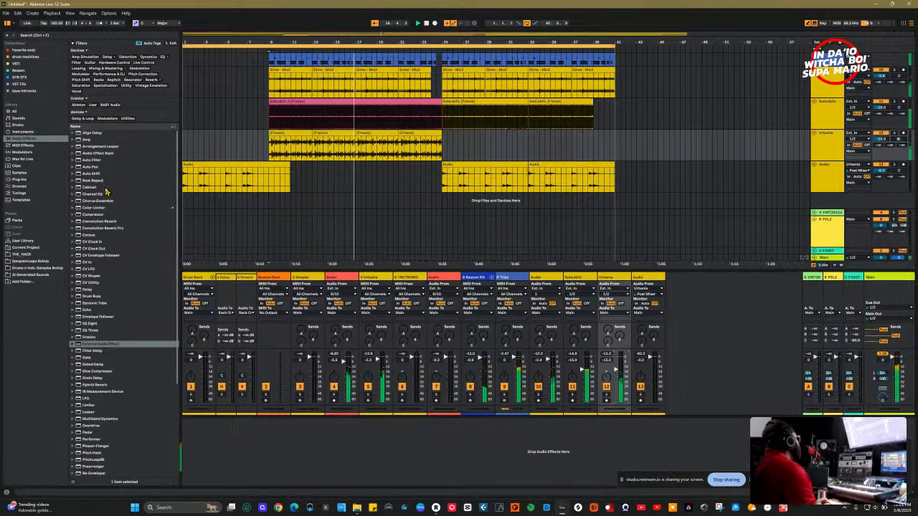
Filter the plug-ins by Ample Sound and add Ample Guitar SC on a new track below the audio tracks.
left_click(19, 179)
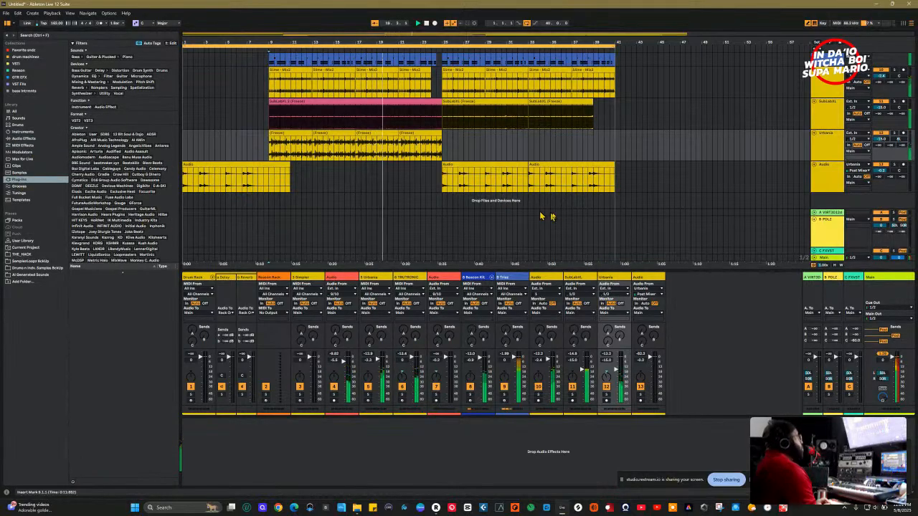
left_click(82, 146)
left_click(73, 280)
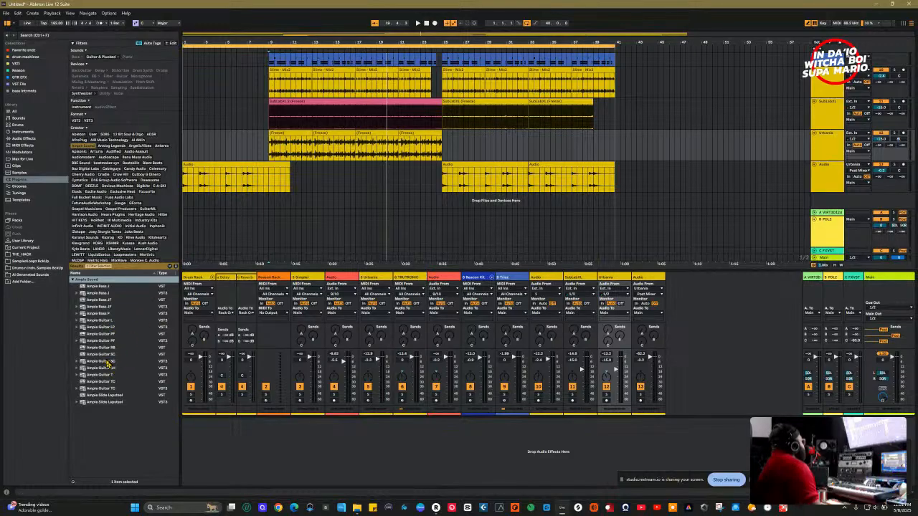
left_click_drag(109, 356, 686, 211)
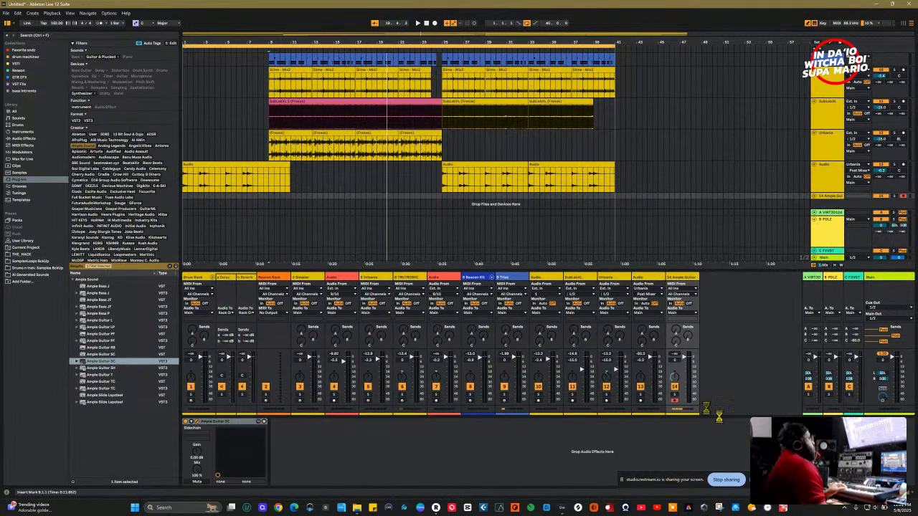
left_click_drag(731, 114, 580, 158)
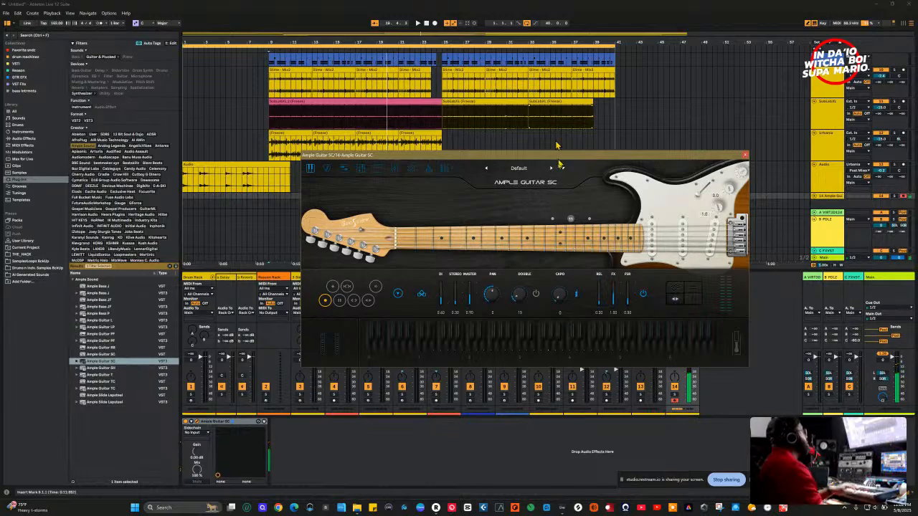
Browse the Ample Guitar SC presets and load Bypass FXs.
left_click(452, 174)
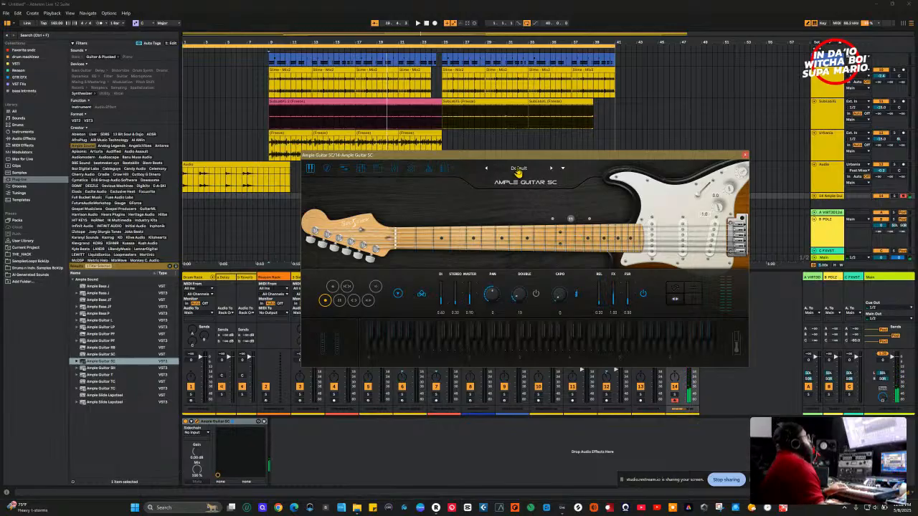
left_click(461, 187)
scroll(321, 246, "up", 1)
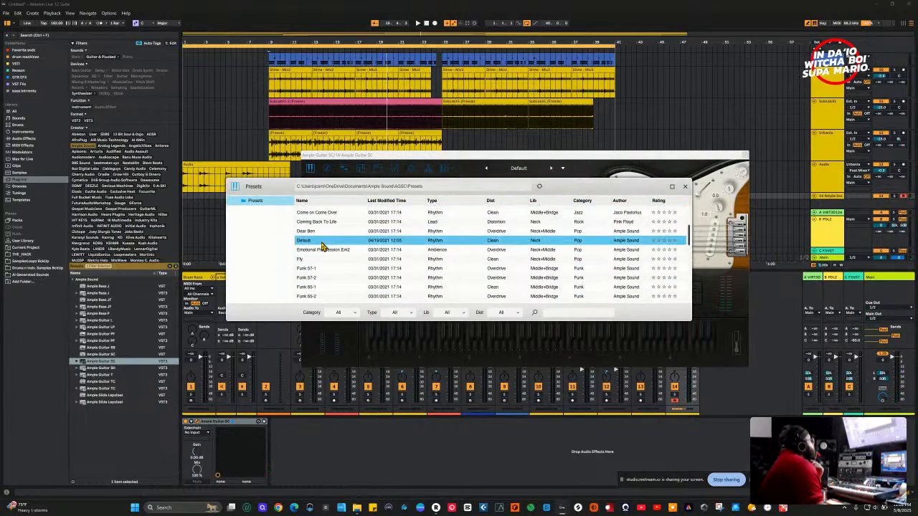
scroll(327, 215, "up", 2)
scroll(348, 236, "up", 1)
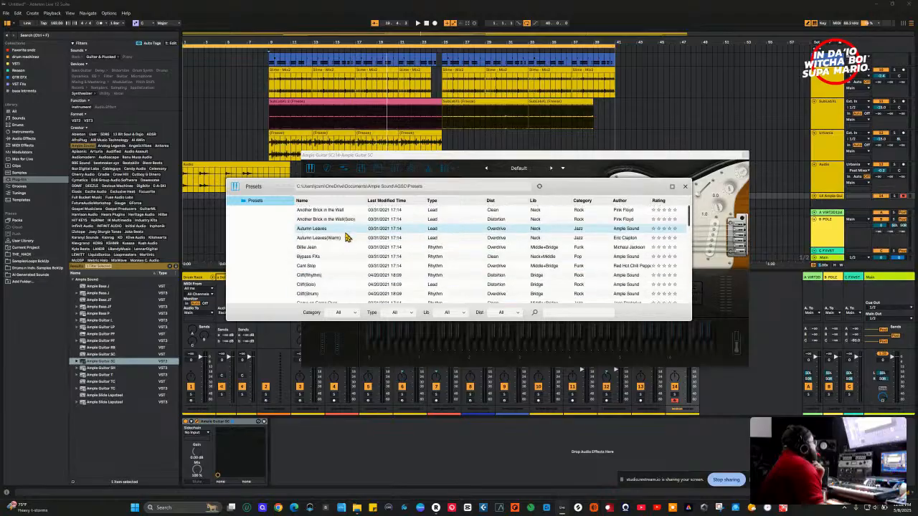
scroll(335, 232, "down", 3)
scroll(339, 230, "up", 2)
left_click(327, 226)
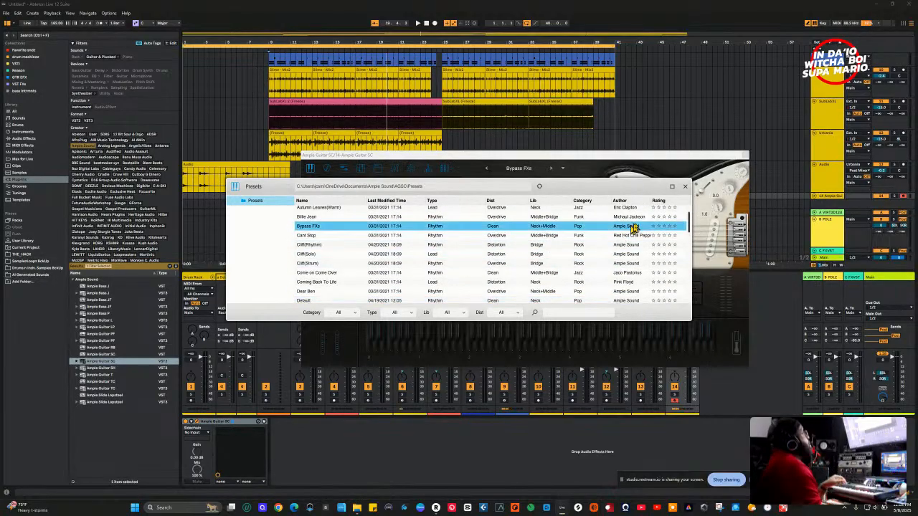
left_click(684, 188)
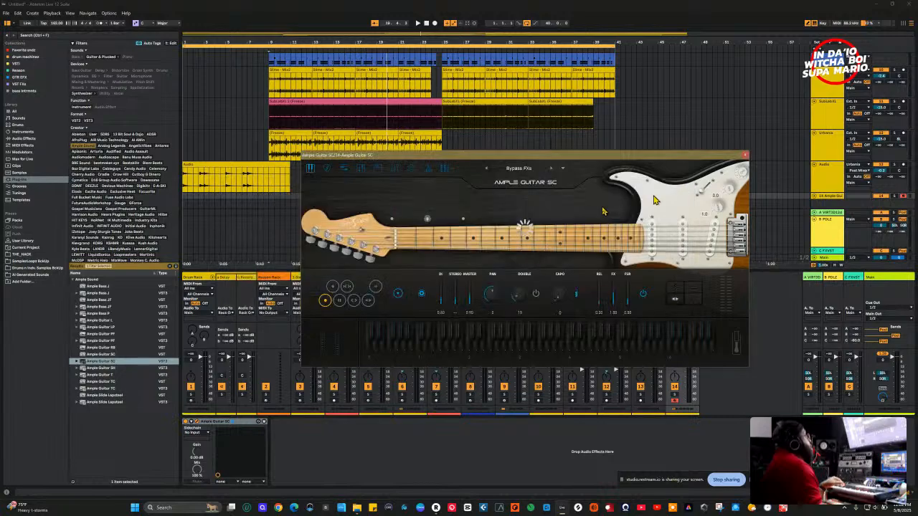
Audition the guitar's pickup positions, including Bridge, settle on Middle + Bridge, and close the plug-in window.
left_click(446, 176)
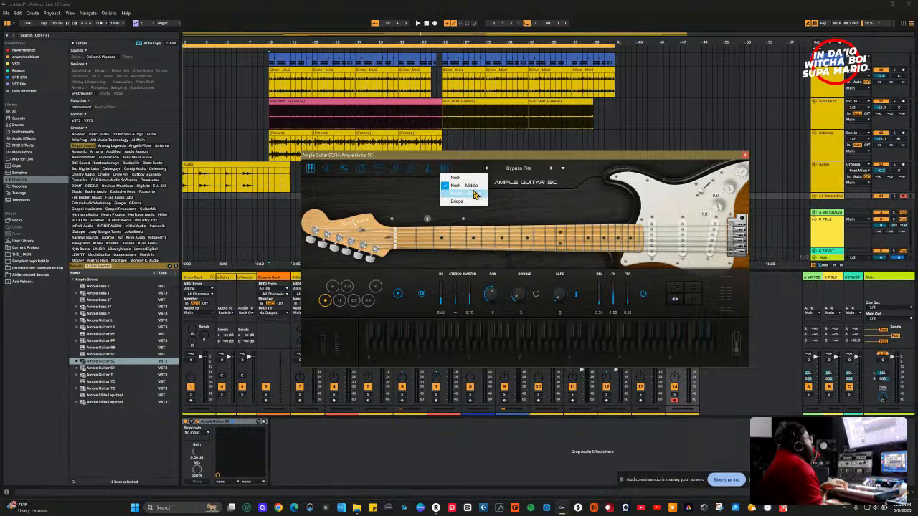
left_click(473, 194)
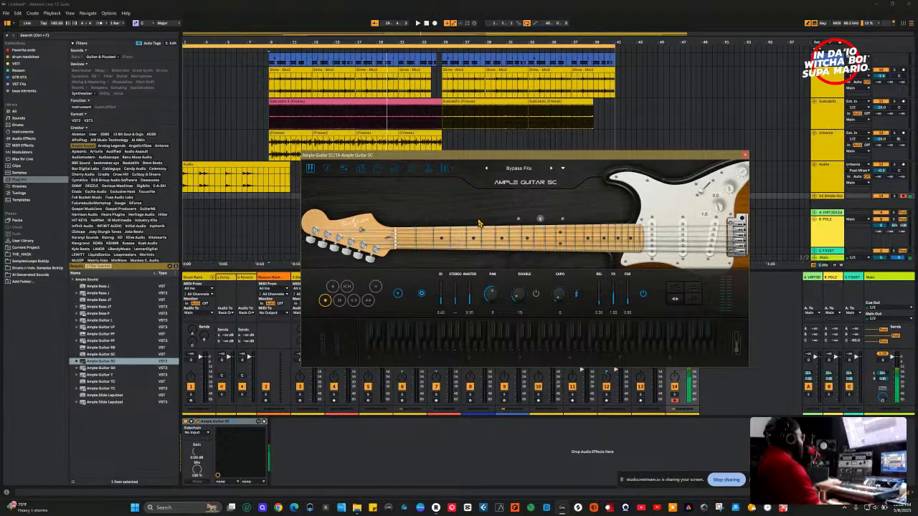
left_click(445, 169)
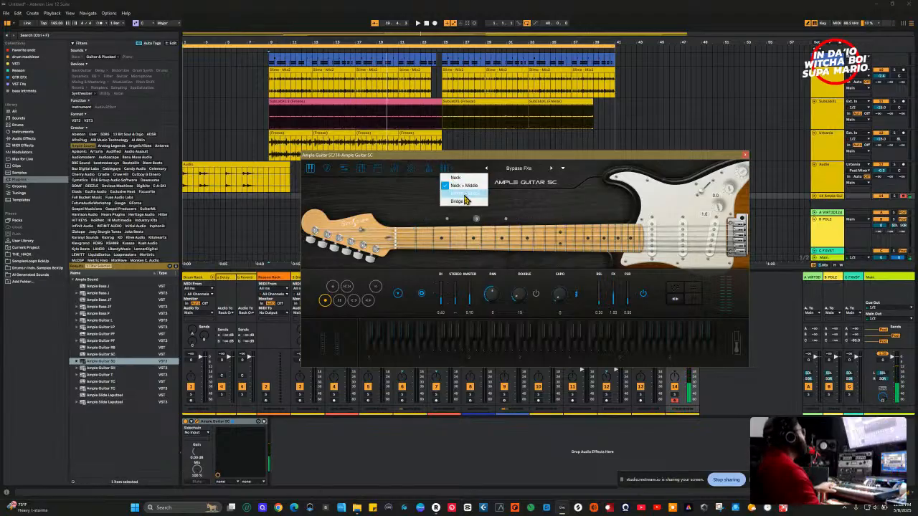
left_click(465, 202)
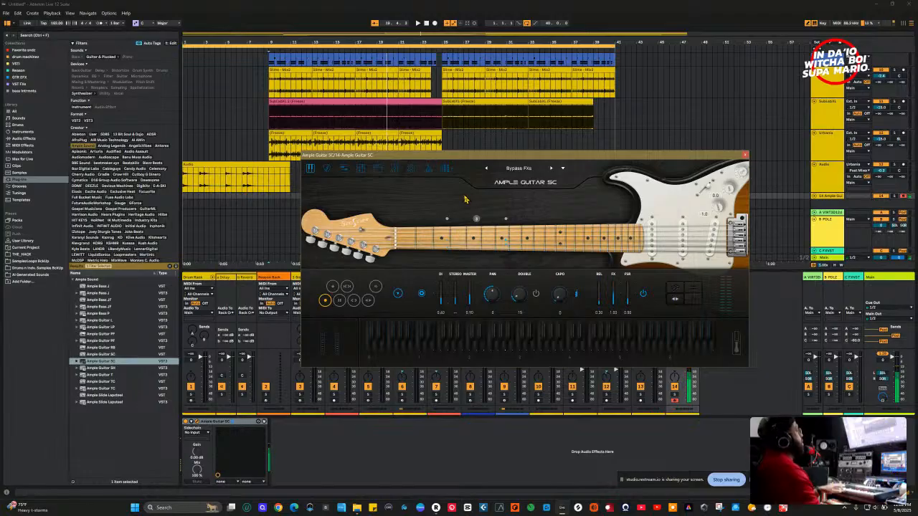
left_click(446, 169)
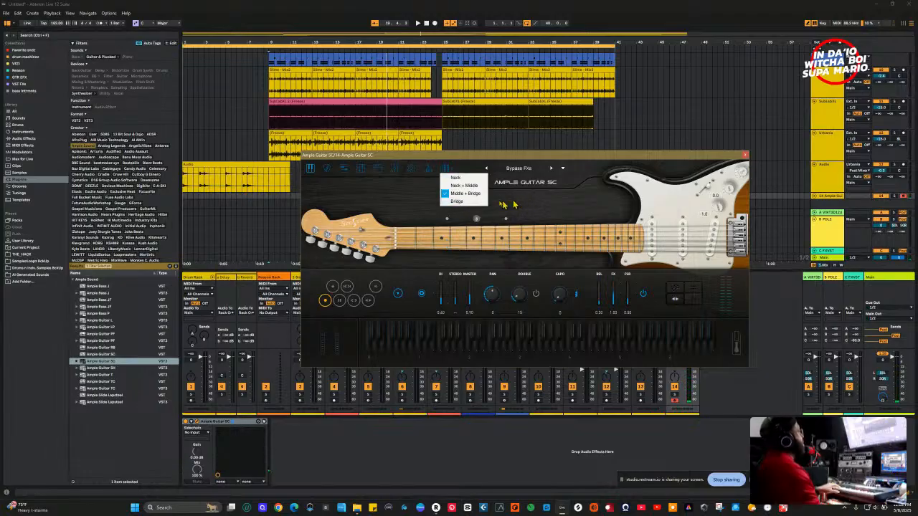
left_click(457, 201)
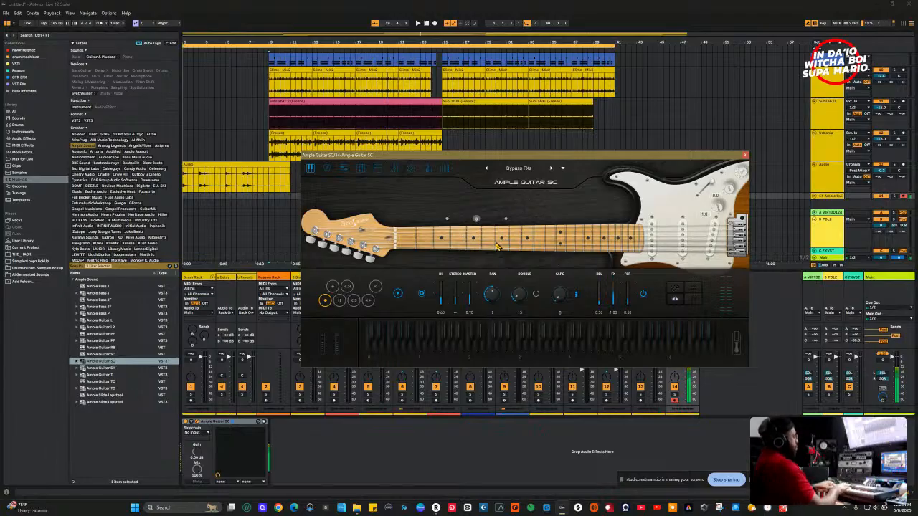
left_click(444, 169)
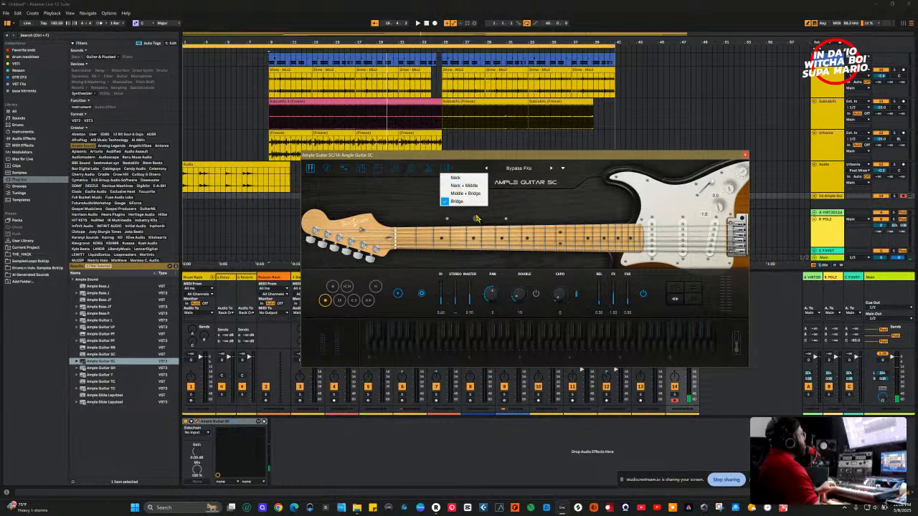
left_click(464, 194)
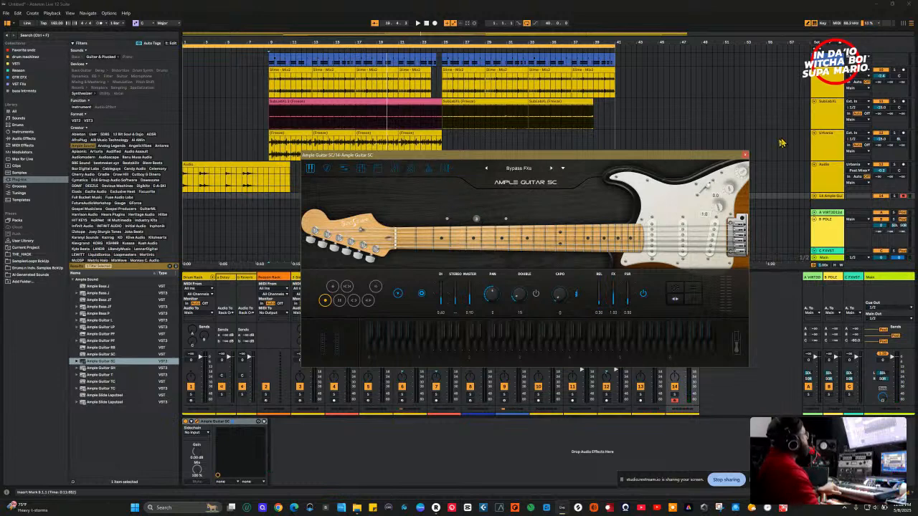
left_click(745, 157)
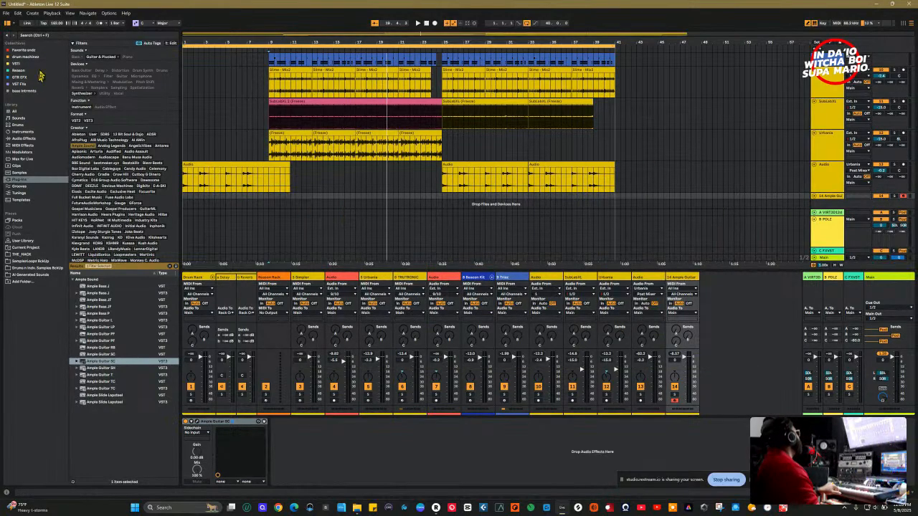
Search the plug-ins for NEURAL DSP, filter by that creator, and add Archetype Tim Henson after Ample Guitar SC.
left_click(50, 36)
type("NE")
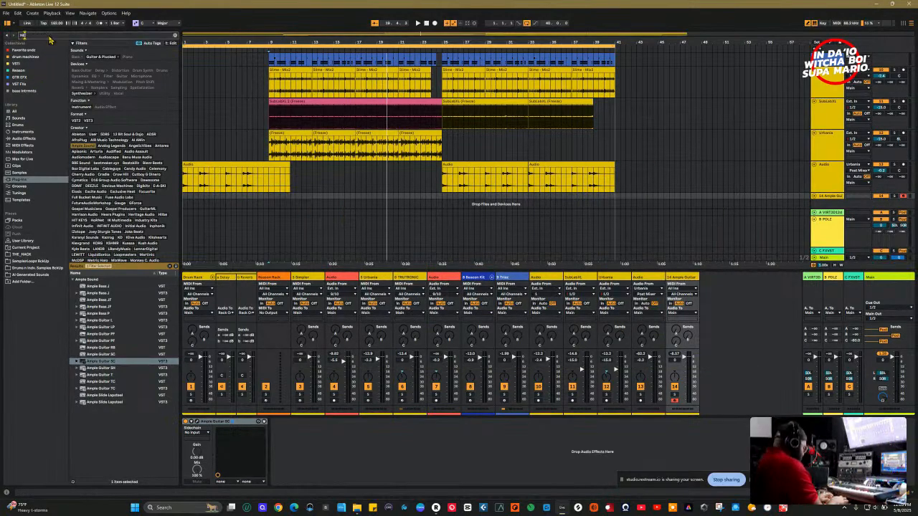
type("URAL DSP")
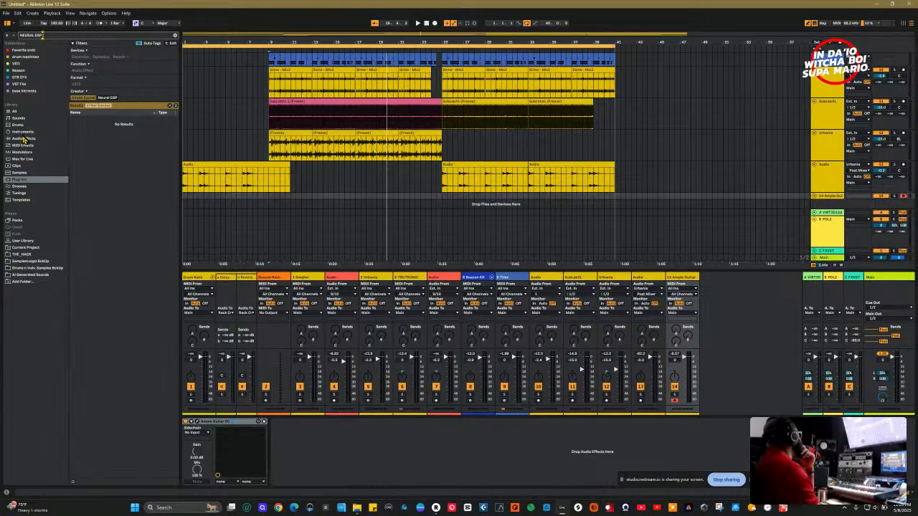
left_click(105, 99)
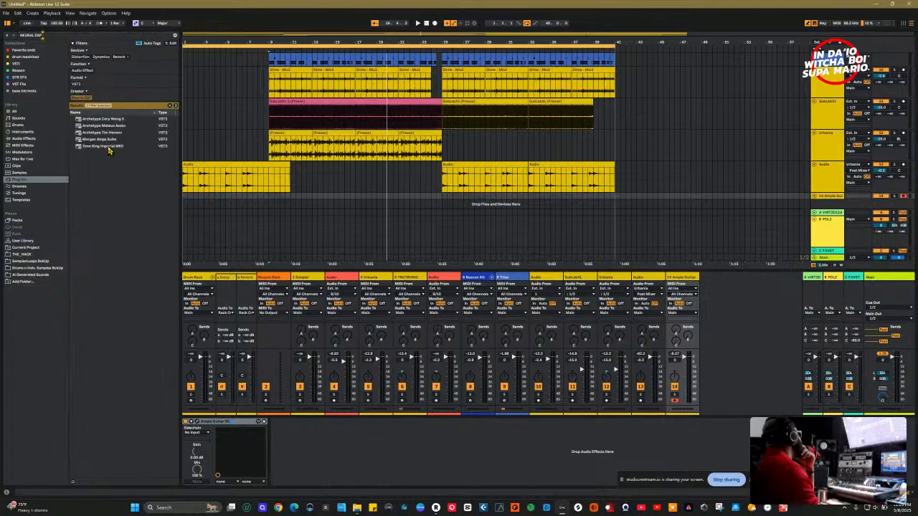
left_click(108, 132)
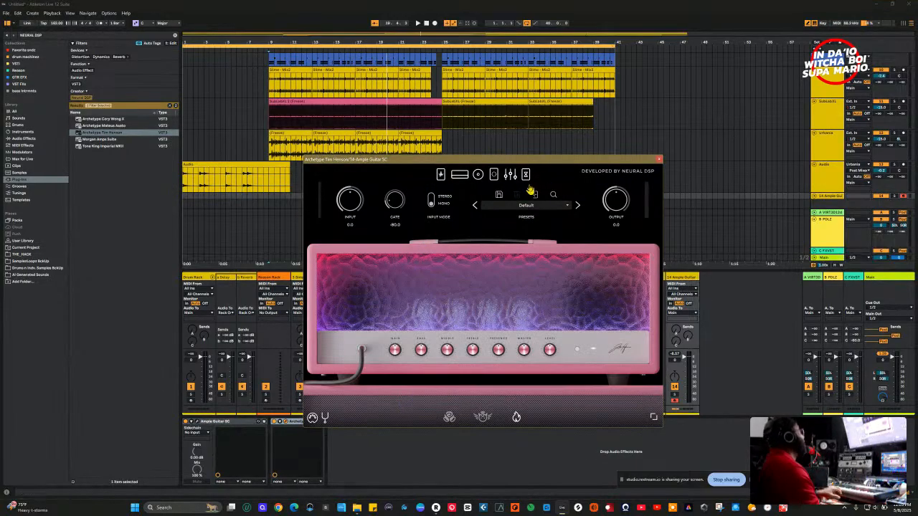
Load the factory Tim Henson preset Dark Fantasy in the amp plug-in and view its multivoicer section.
left_click(527, 206)
mouse_move(511, 242)
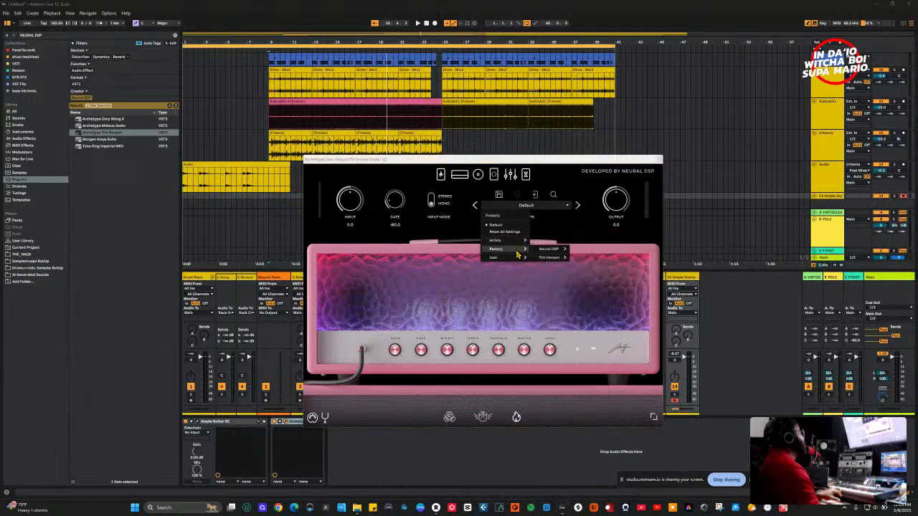
mouse_move(556, 257)
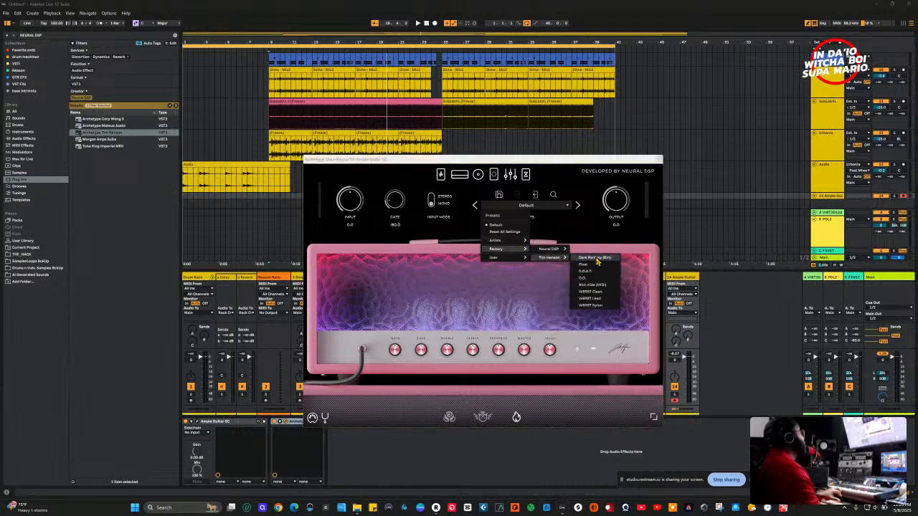
left_click(596, 262)
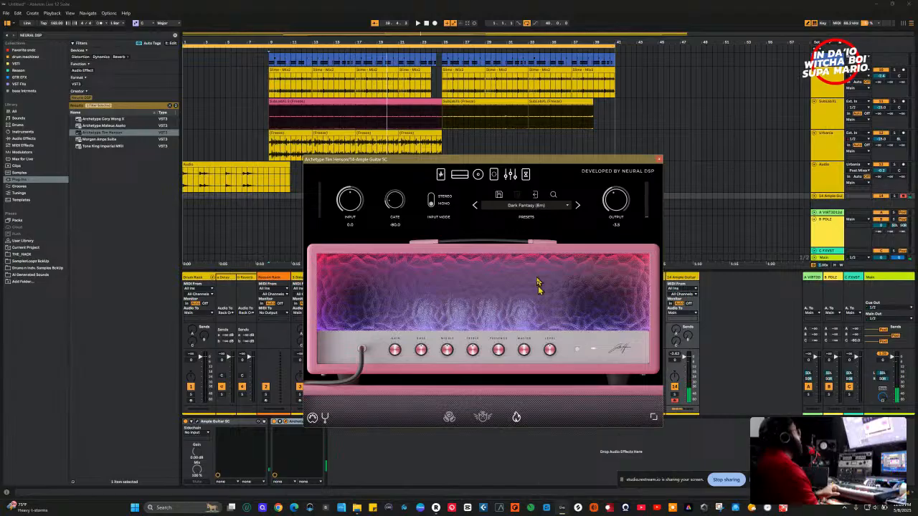
left_click(495, 176)
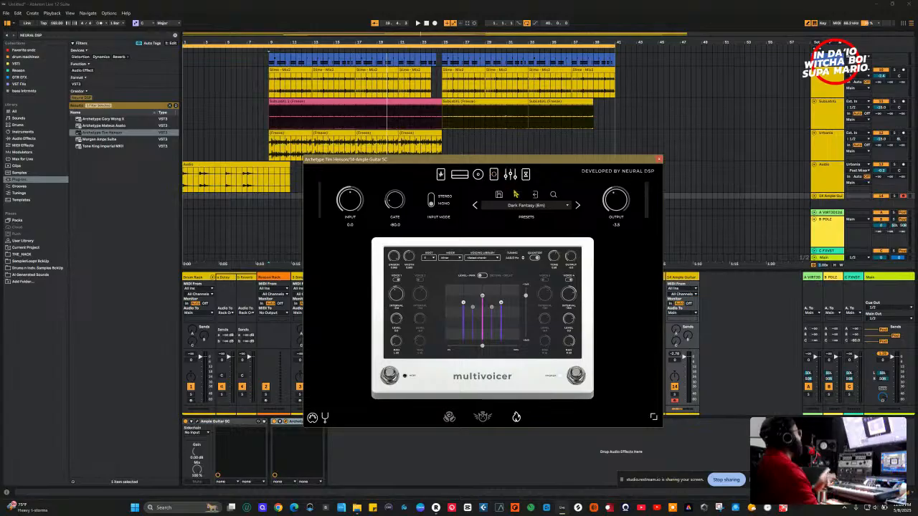
Switch the amp preset to Vintage Rhythm, view the pedals, and audition the guitar over the arrangement from bar 9.
left_click(474, 206)
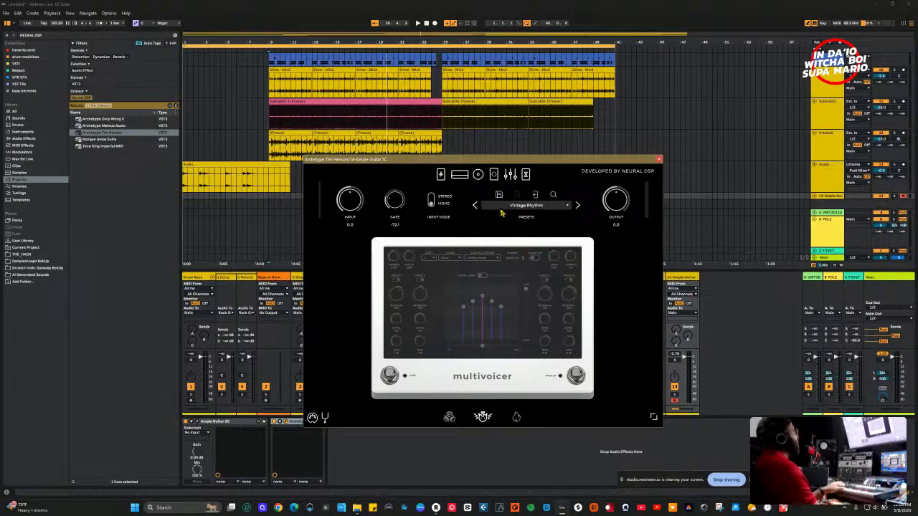
left_click(443, 174)
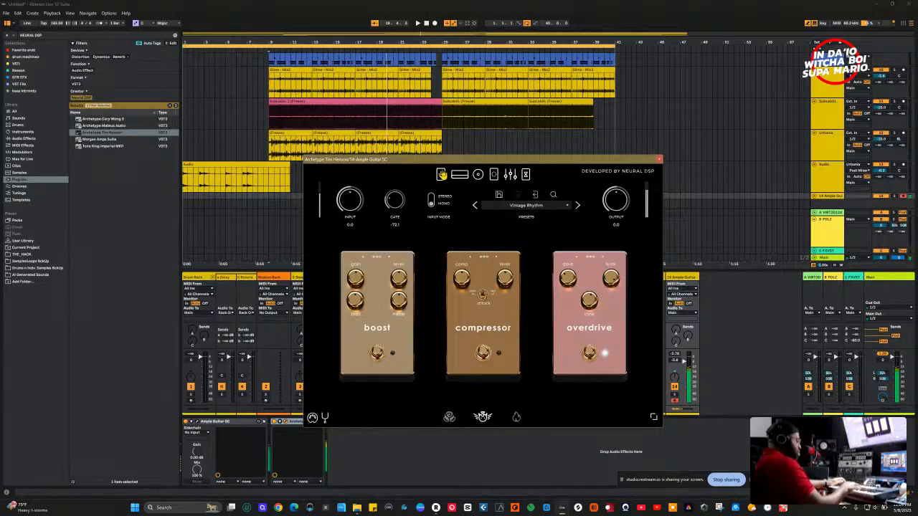
key("space")
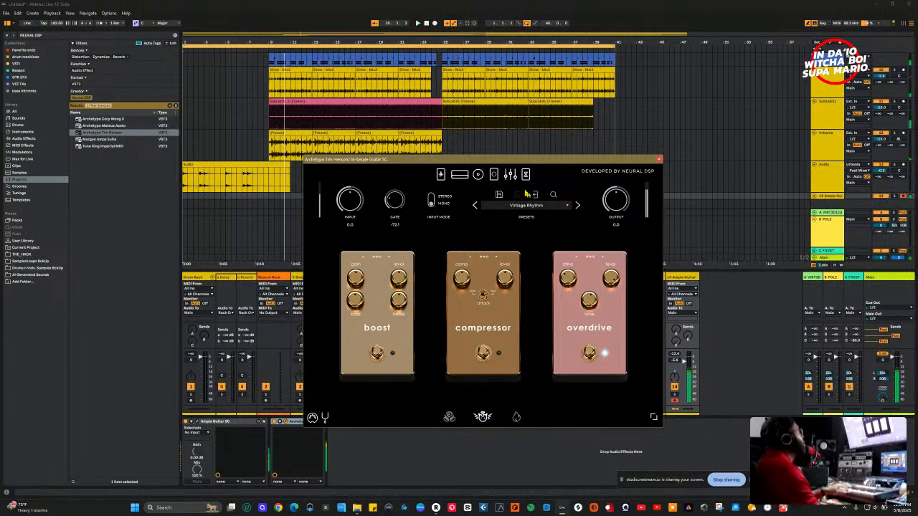
Load the factory Tim Henson preset Float and play the arrangement to audition the guitar sound.
left_click(563, 207)
mouse_move(518, 249)
mouse_move(562, 256)
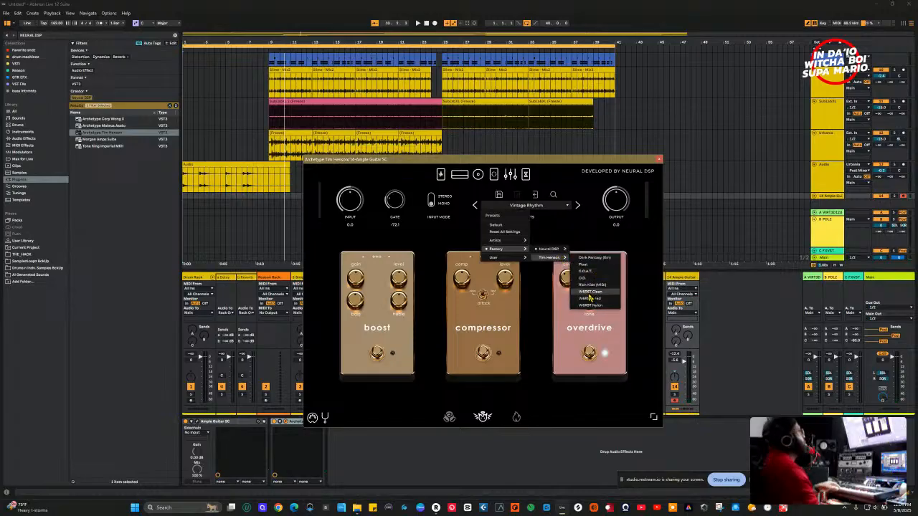
left_click(589, 264)
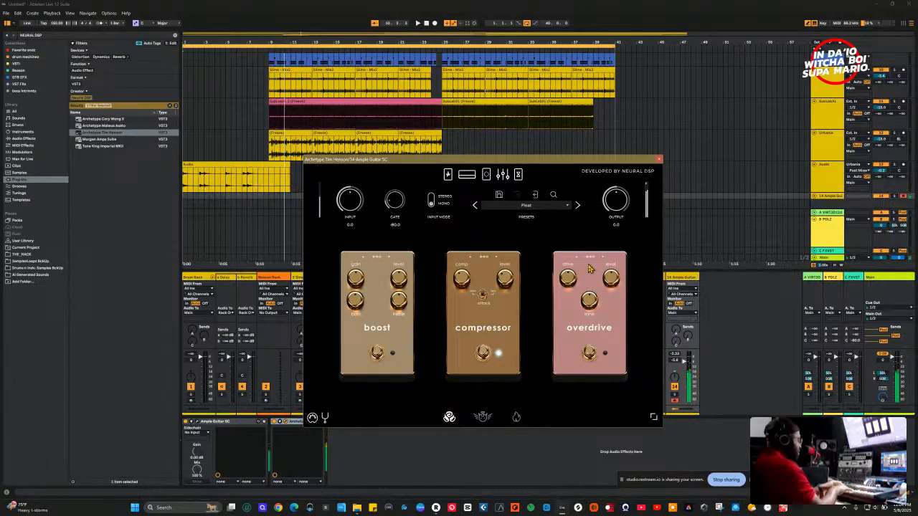
key("space")
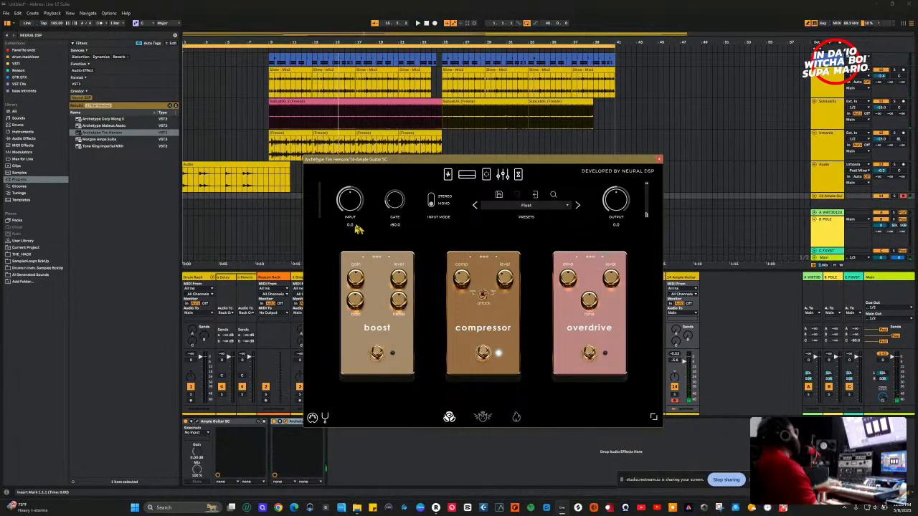
Boost the Float preset's equalizer to 2.4 dB at 2 kHz and 4.8 dB at 4 kHz, then close the amp plug-in window.
left_click(471, 185)
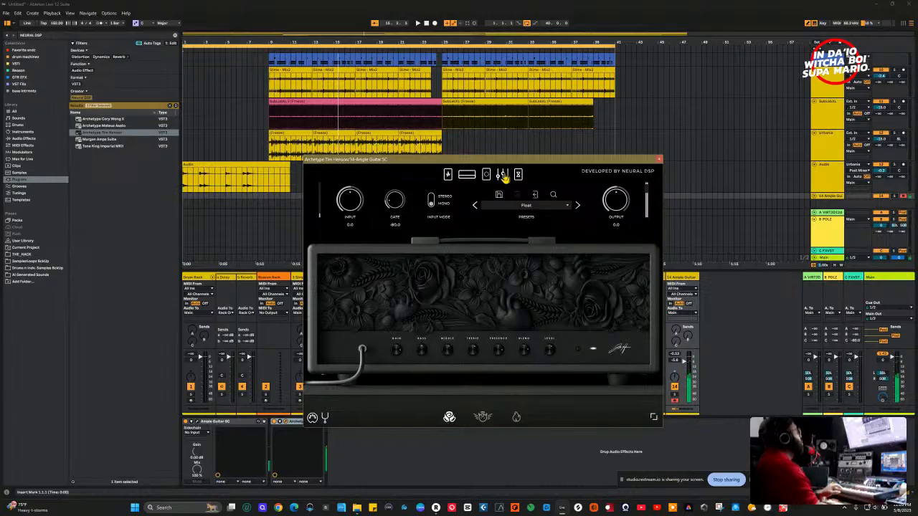
left_click(503, 176)
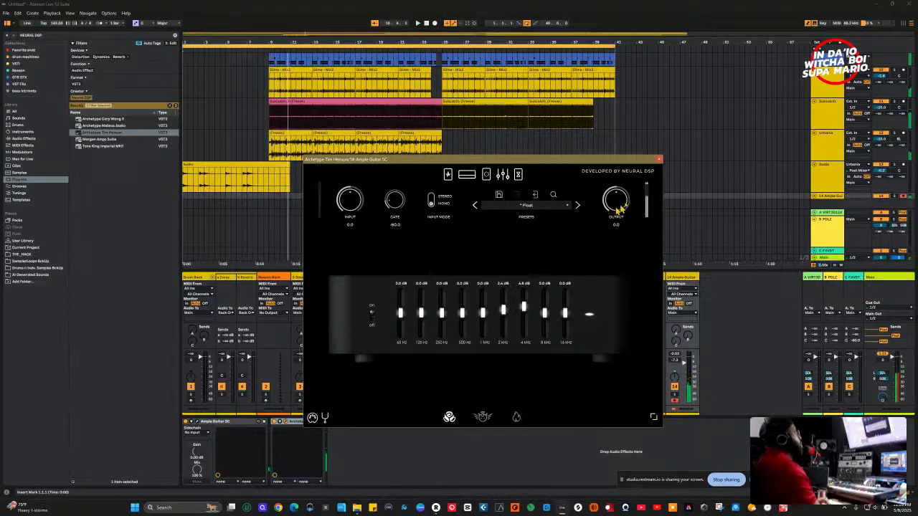
left_click(659, 159)
left_click(659, 166)
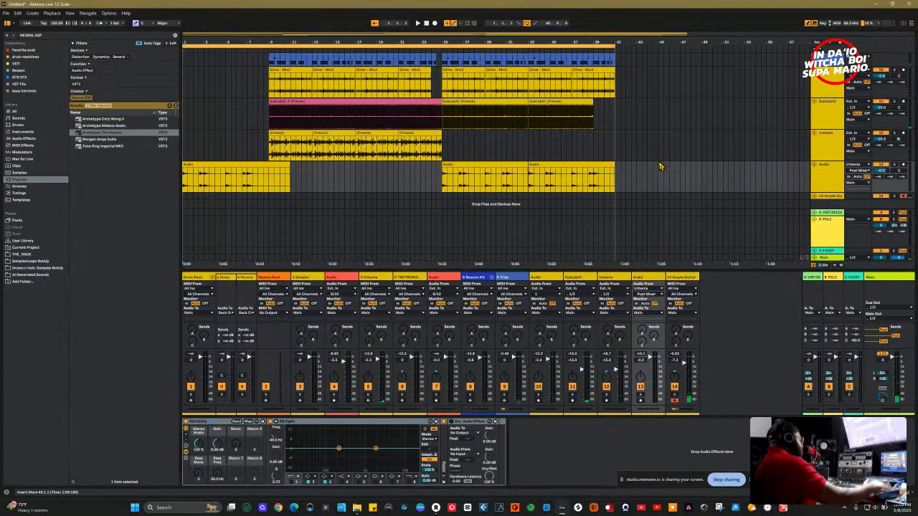
key("space")
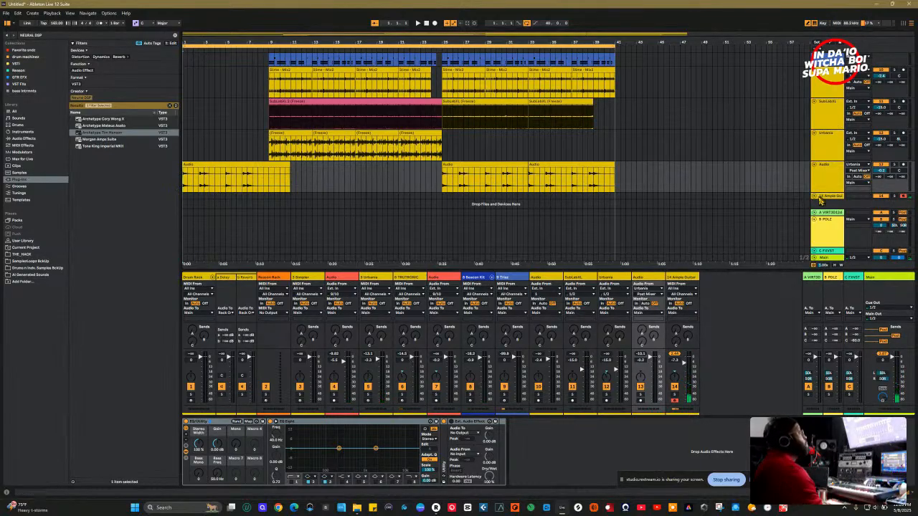
scroll(821, 200, "down", 1)
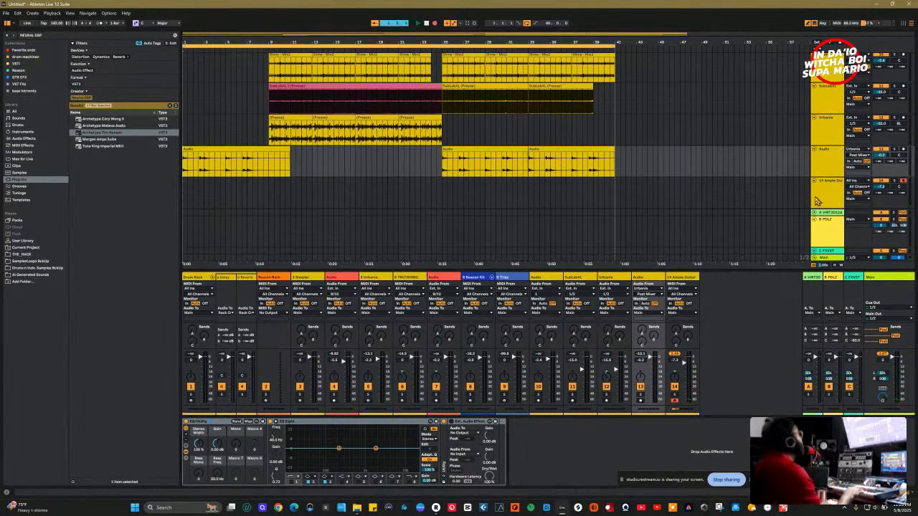
key("space")
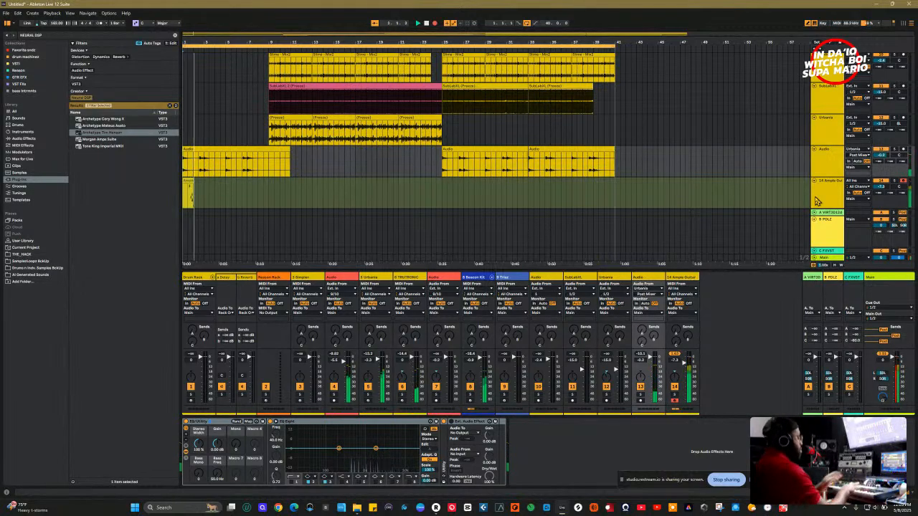
key("space")
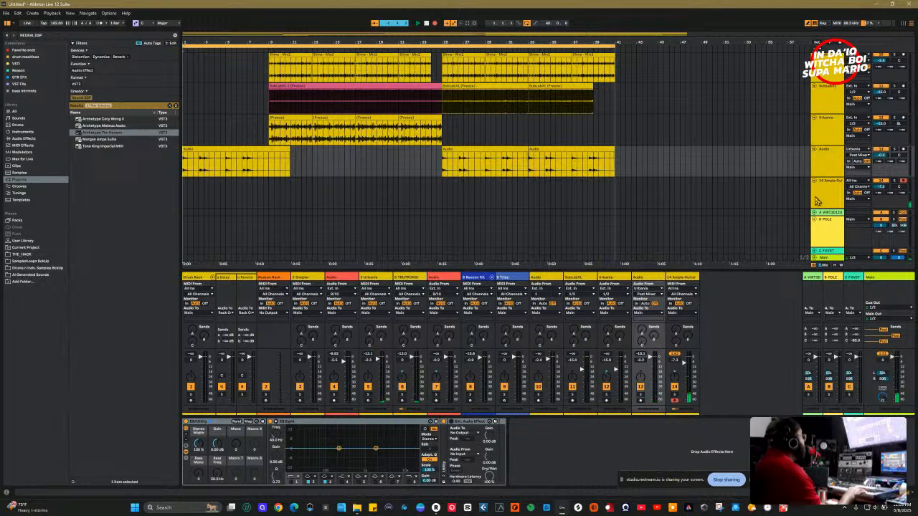
key("F9")
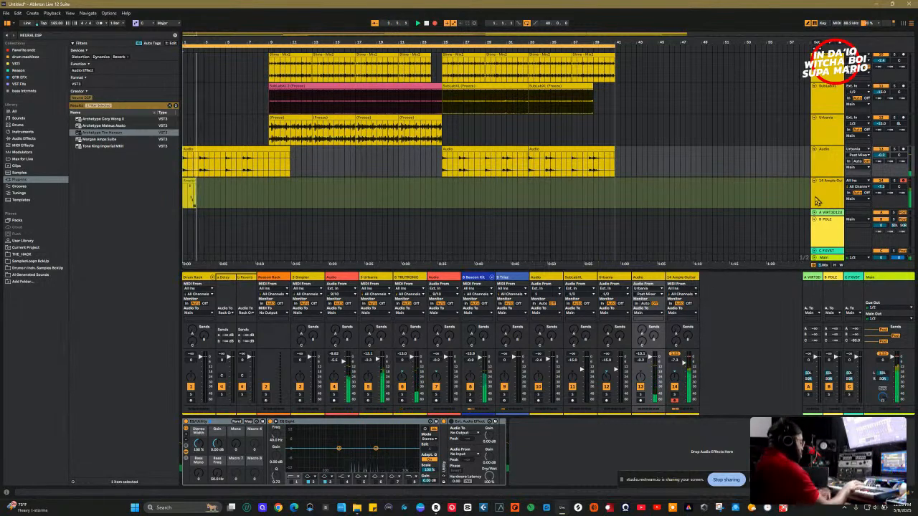
key("space")
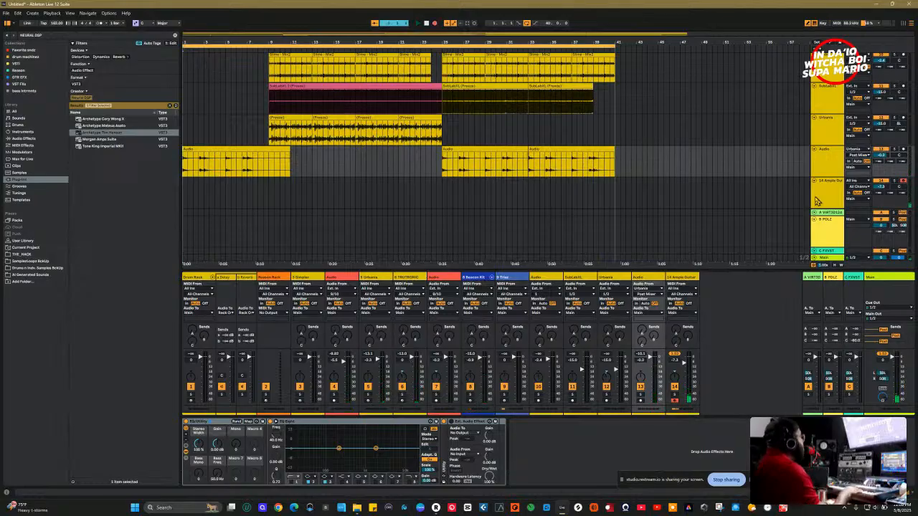
Record a guitar part on the Ample Guitar SC track from bar 1 to bar 14, and delete the extra take recorded from bar 16.
key("F9")
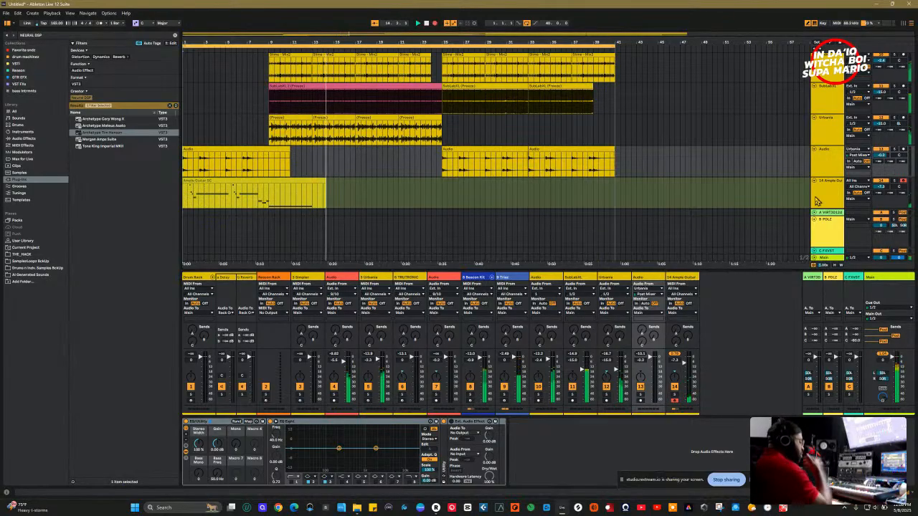
key("F9")
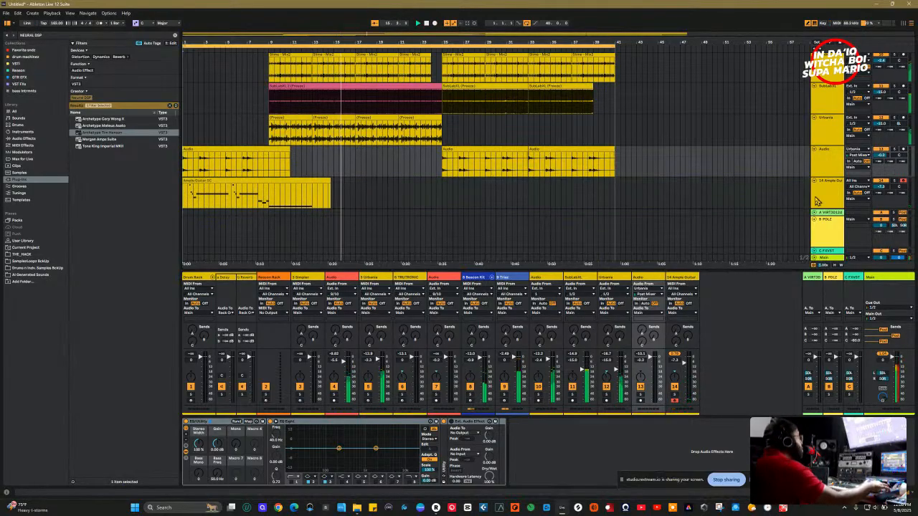
key("F9")
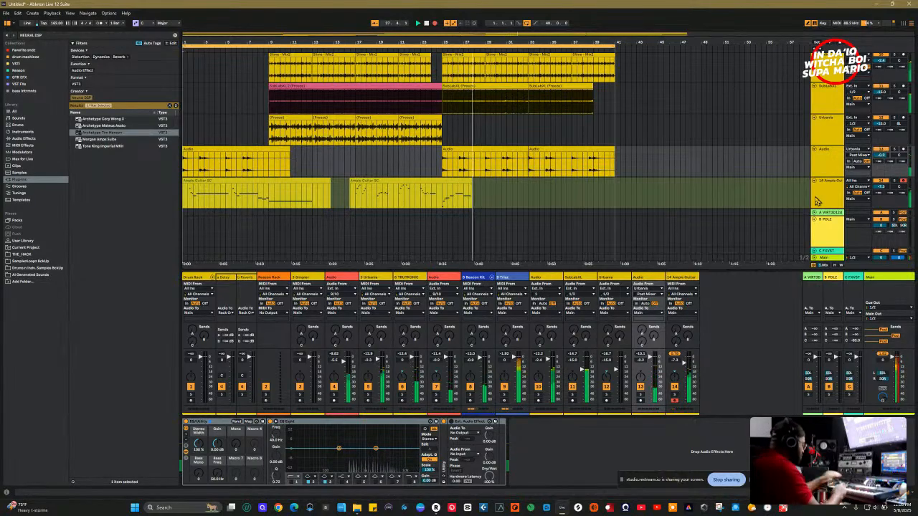
key("space")
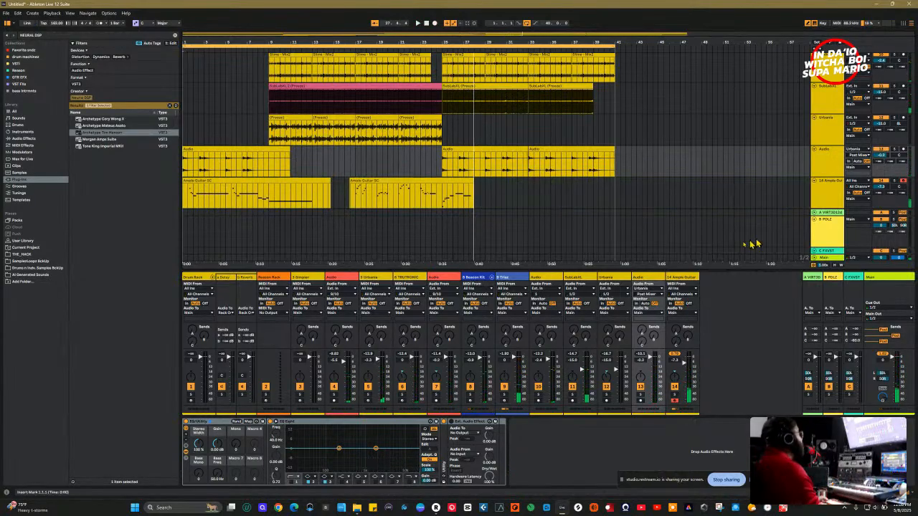
left_click(391, 181)
key("Delete")
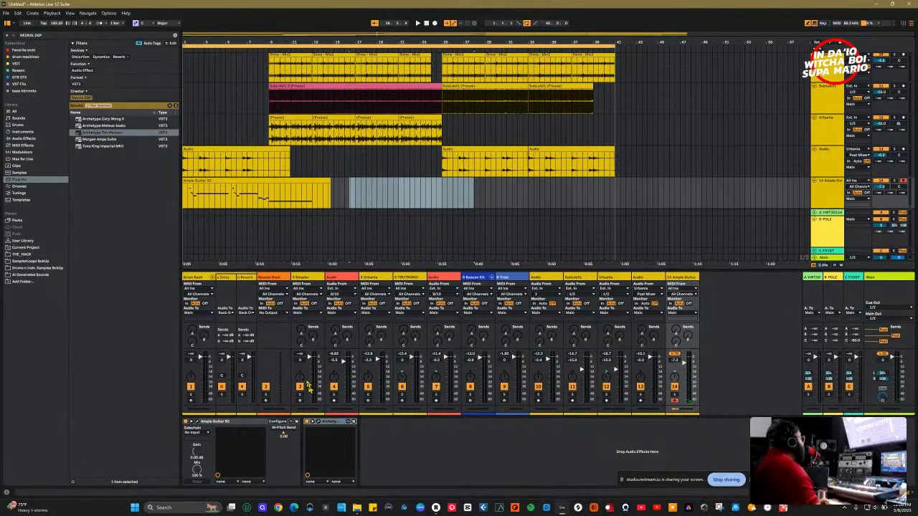
Play the arrangement from the start, try a copy of the recorded guitar clip at bar 33, and delete that copy.
key("space")
key("Home")
key("space")
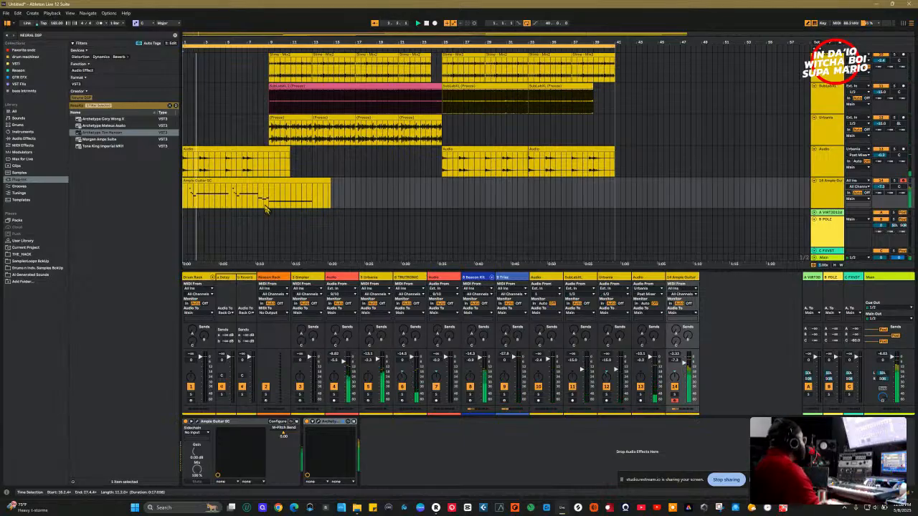
left_click_drag(261, 181, 603, 181)
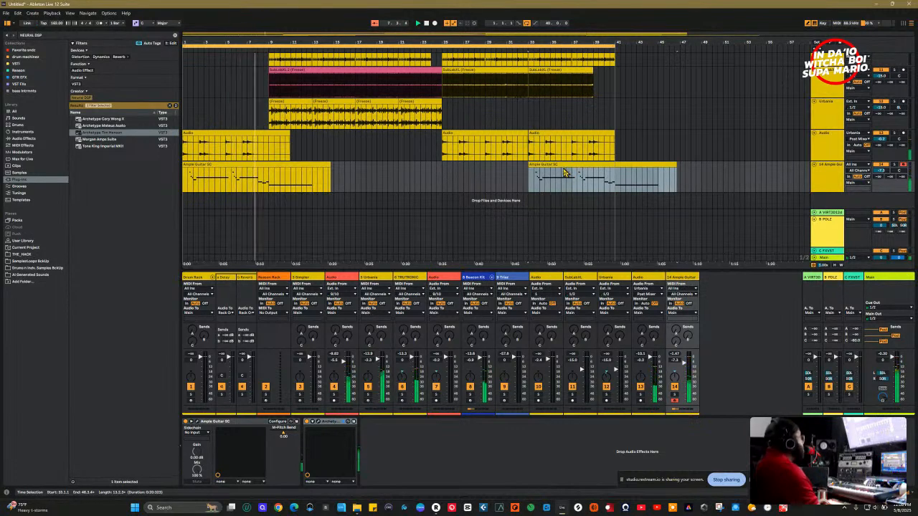
key("Delete")
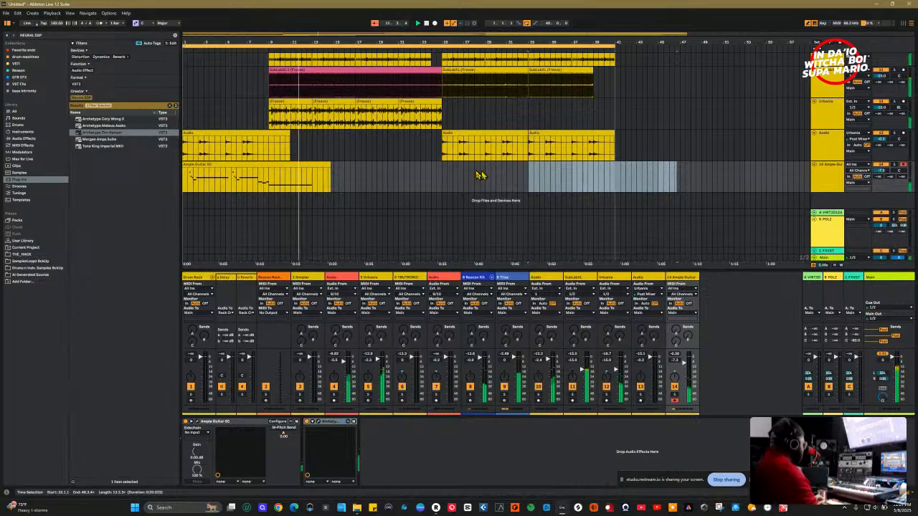
Copy the recorded guitar MIDI clip to bars 25 and 33 and audition the copies against the other parts.
left_click(248, 163)
double_click(249, 163)
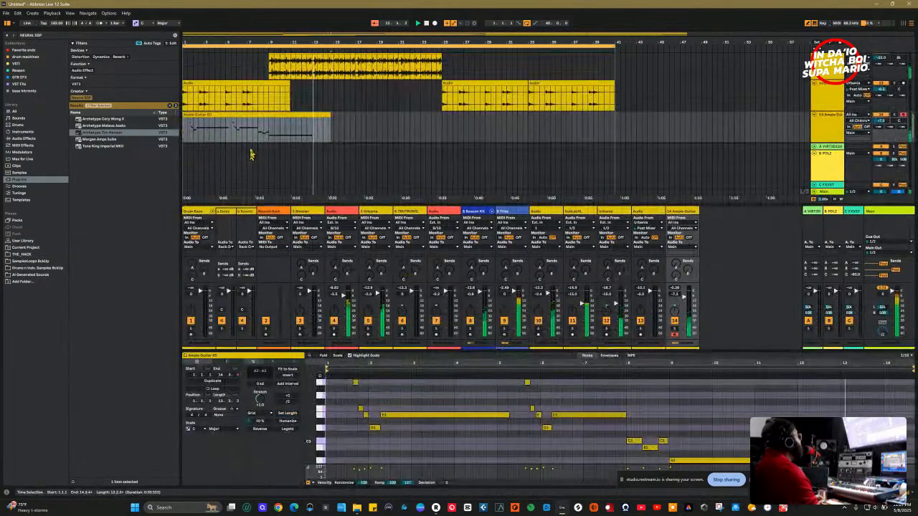
left_click(251, 158)
left_click_drag(223, 115, 607, 127)
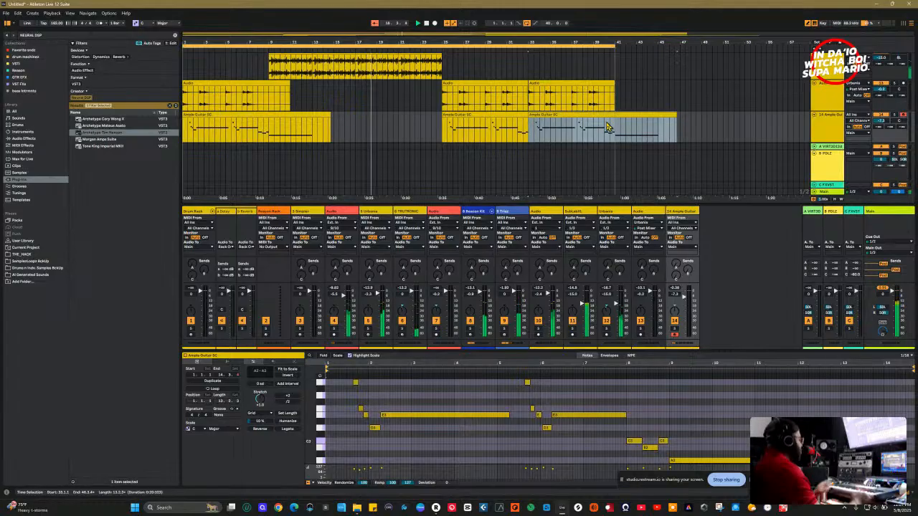
left_click(544, 166)
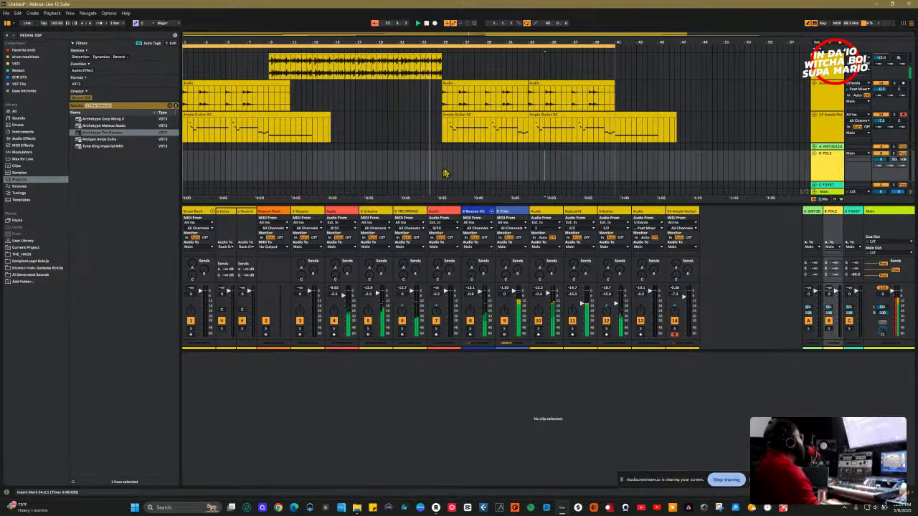
scroll(459, 162, "up", 3)
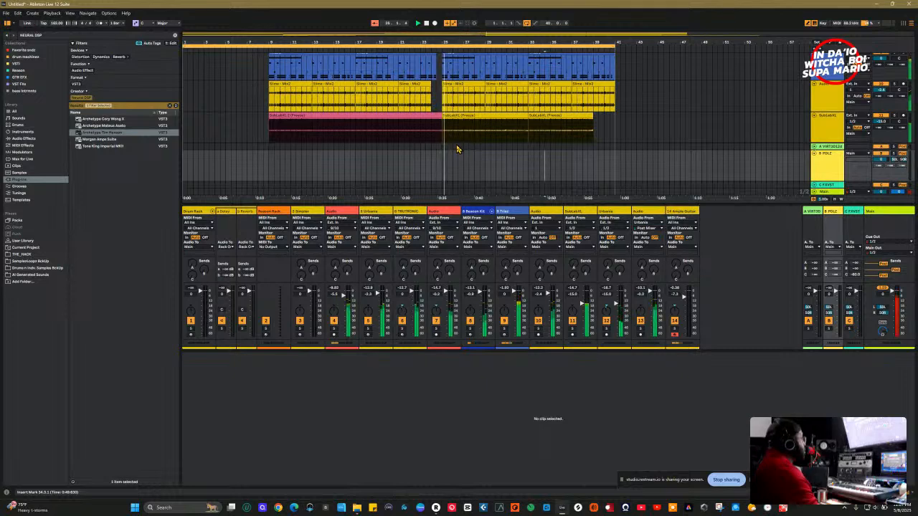
scroll(454, 148, "down", 3)
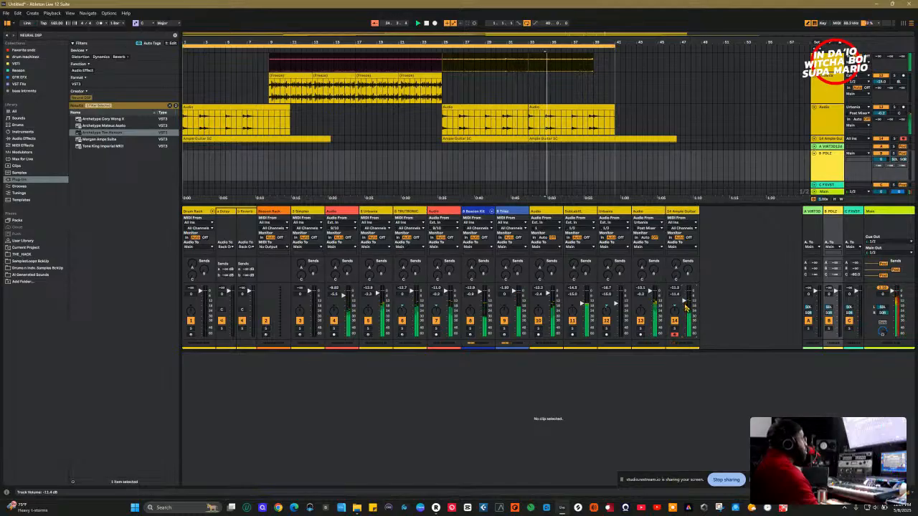
scroll(681, 146, "down", 2)
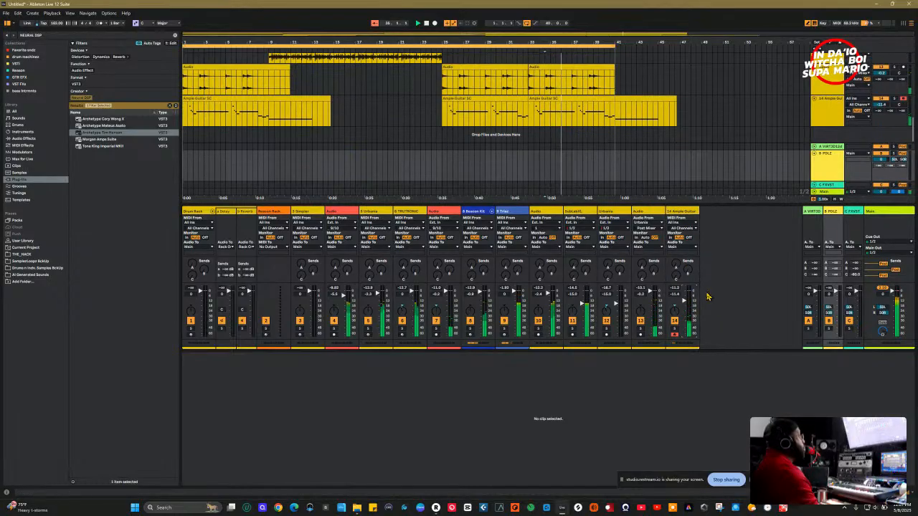
scroll(685, 302, "up", 2)
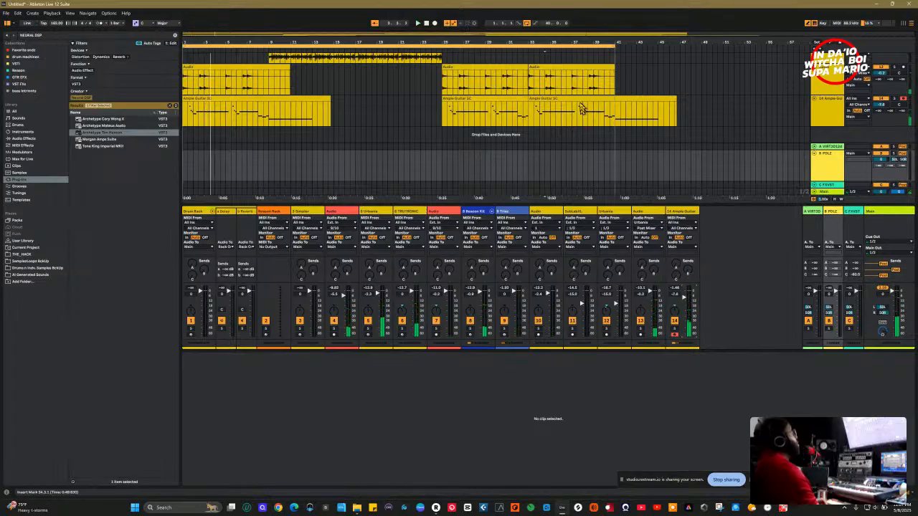
Delete the two copied guitar MIDI clips at bars 33 and 25.
left_click(583, 111)
key("Delete")
left_click(502, 99)
key("Delete")
Freeze and flatten the Ample Guitar SC track to turn its recorded MIDI clip into audio.
right_click(272, 102)
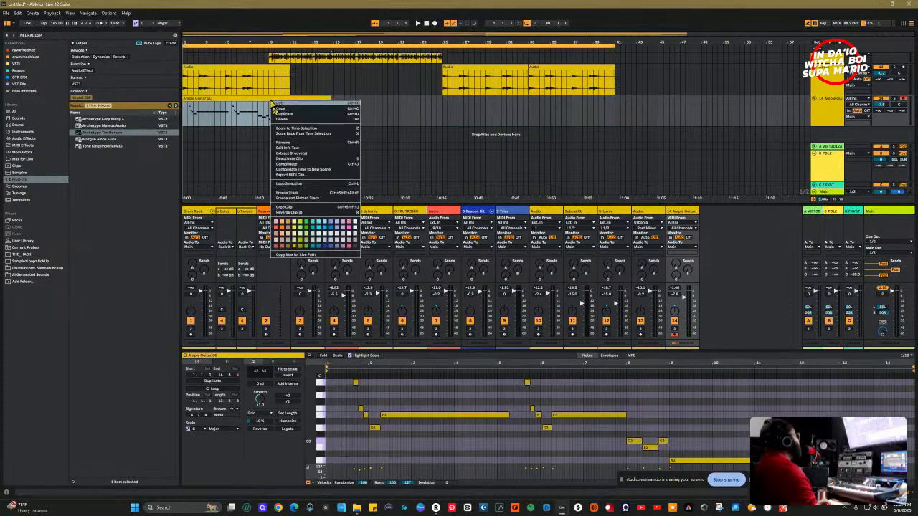
left_click(308, 199)
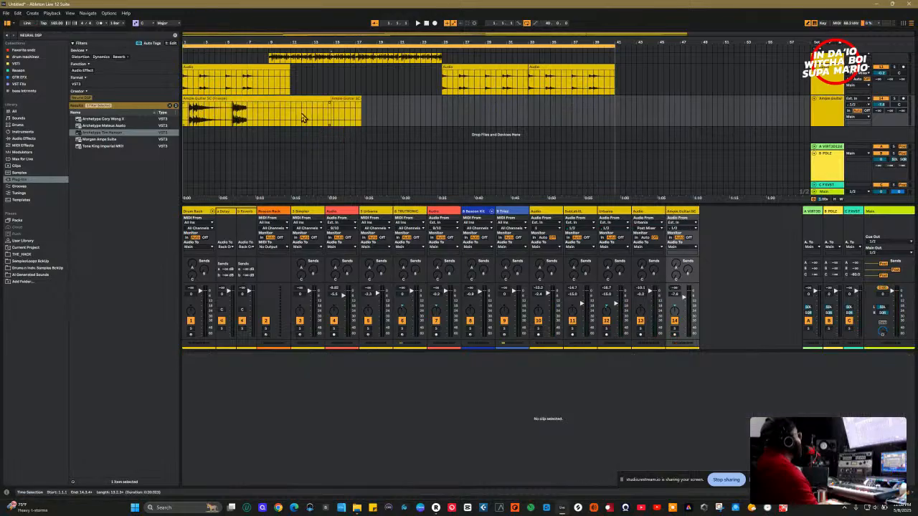
left_click(303, 102)
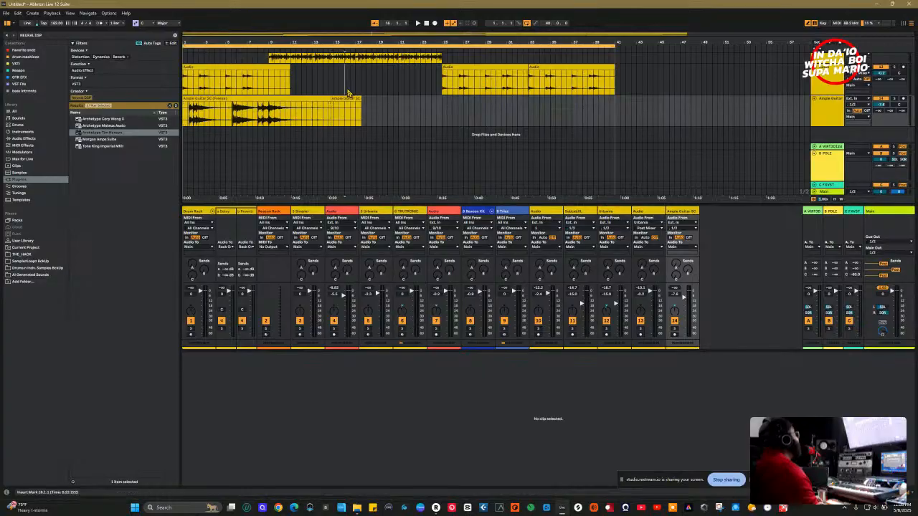
Copy the flattened guitar audio to bar 25, play it in context, and set the guitar track's volume to -9.7 dB.
left_click_drag(288, 100, 626, 105)
key("space")
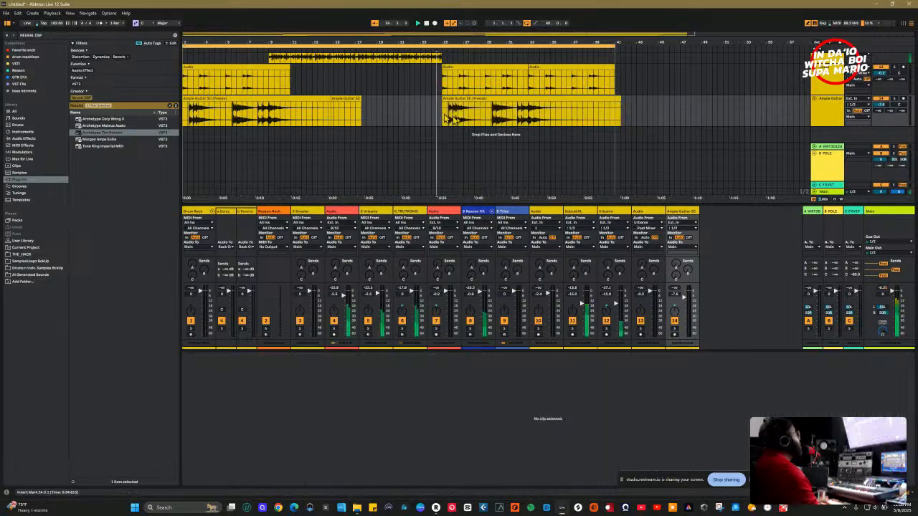
left_click(357, 101)
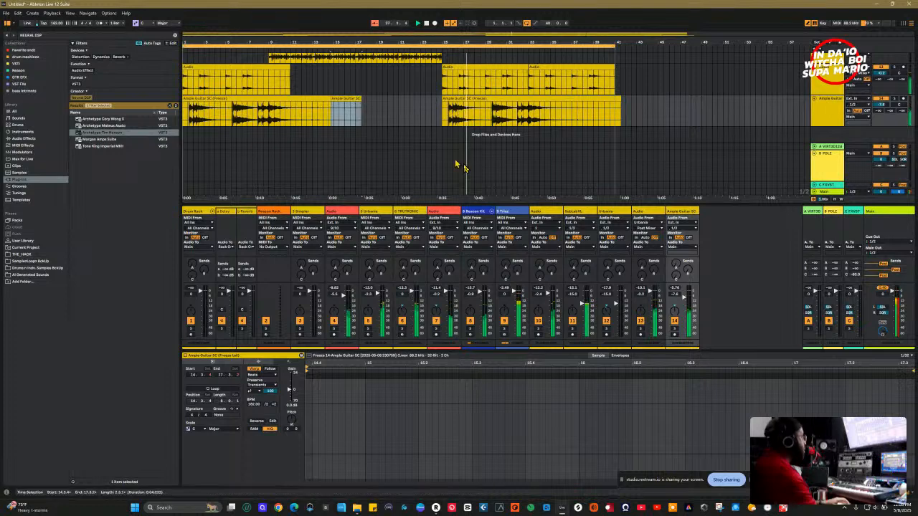
left_click_drag(683, 298, 683, 300)
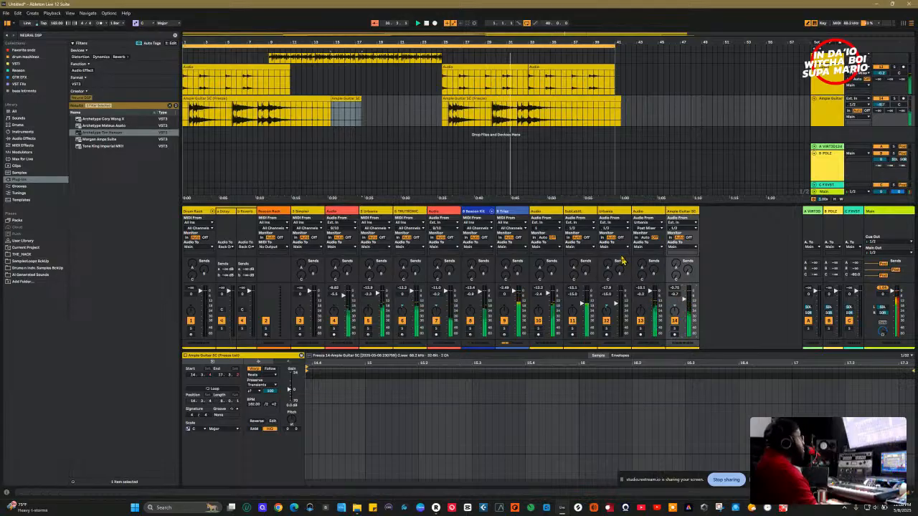
left_click(346, 98)
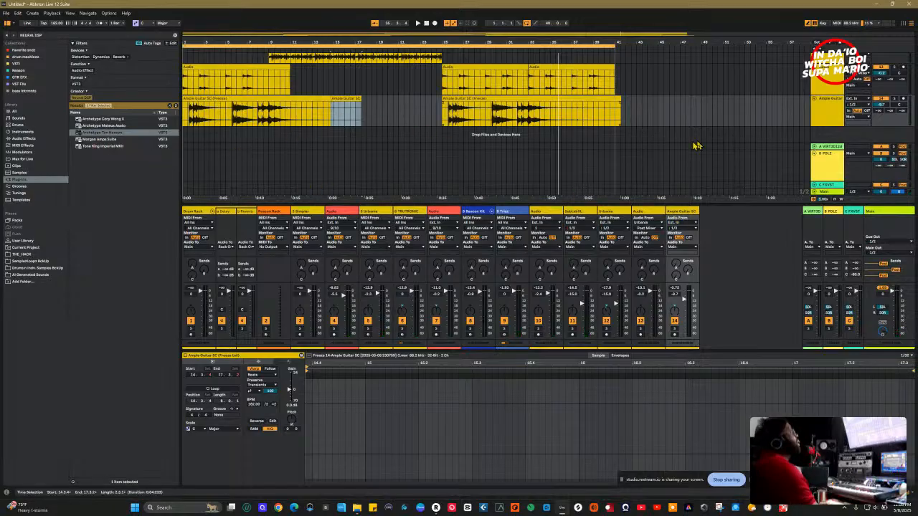
Clear the plug-in search and browse plug-ins by creator, viewing Ample Sound and ending with the list filtered to Neural DSP.
left_click(821, 121)
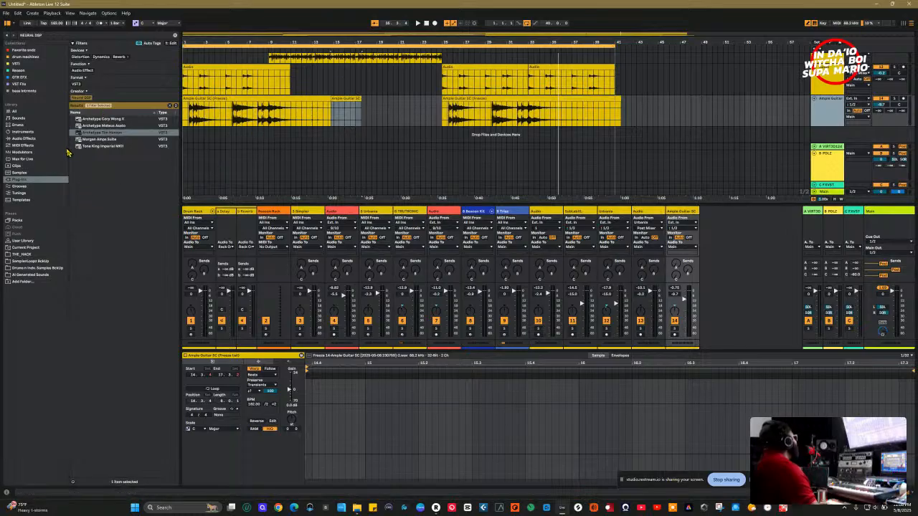
left_click(170, 105)
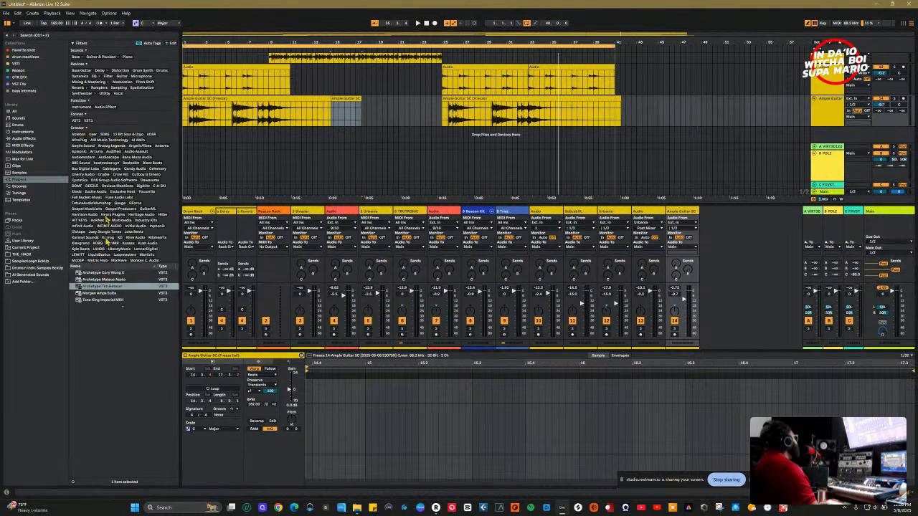
left_click(82, 146)
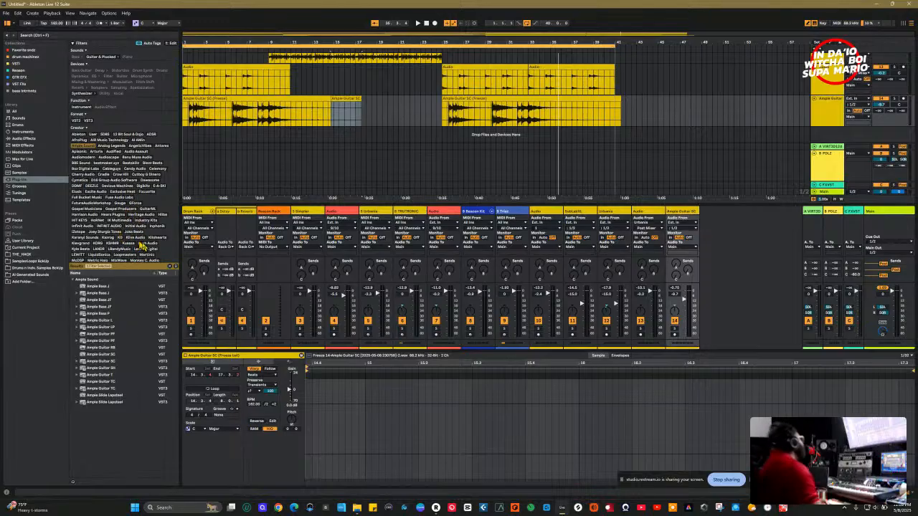
scroll(145, 252, "down", 2)
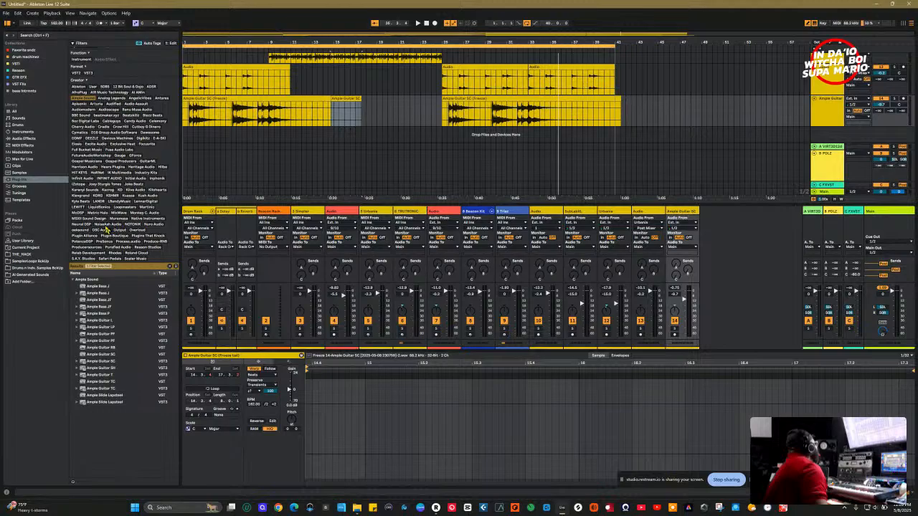
left_click(81, 225)
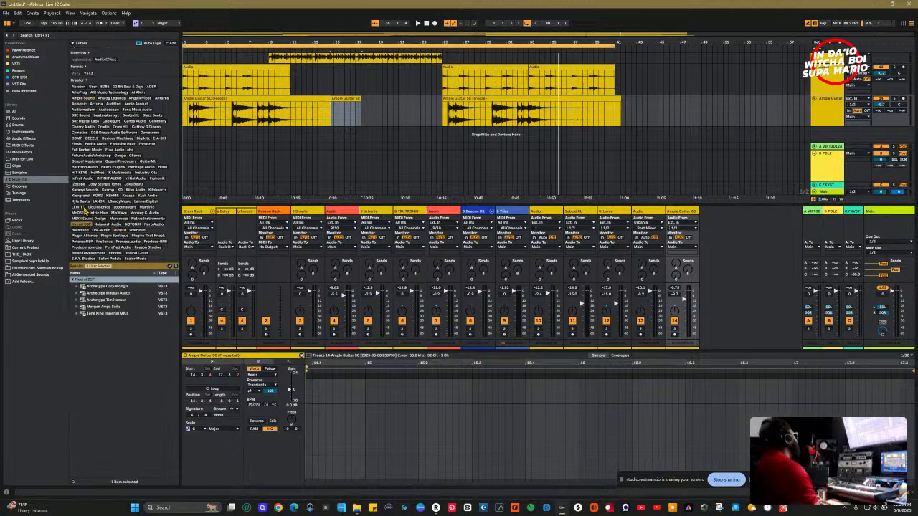
left_click(82, 99)
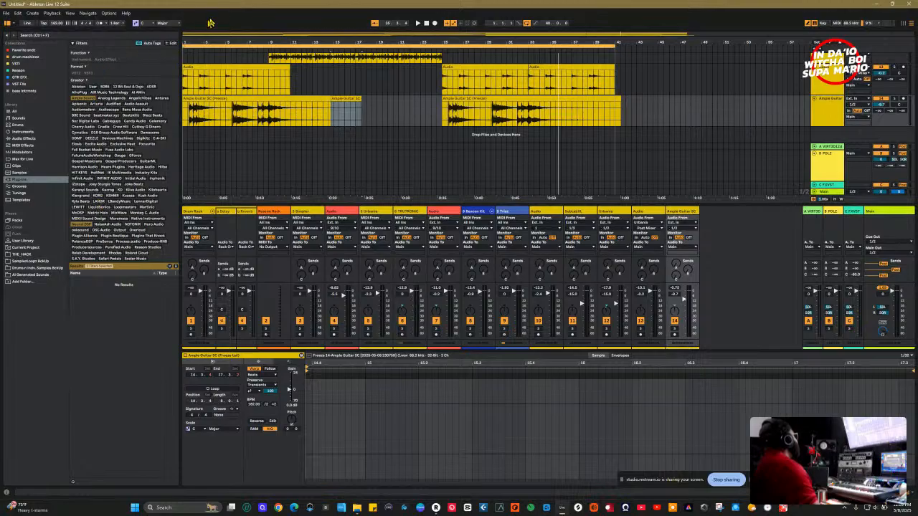
left_click(80, 226)
left_click(83, 225)
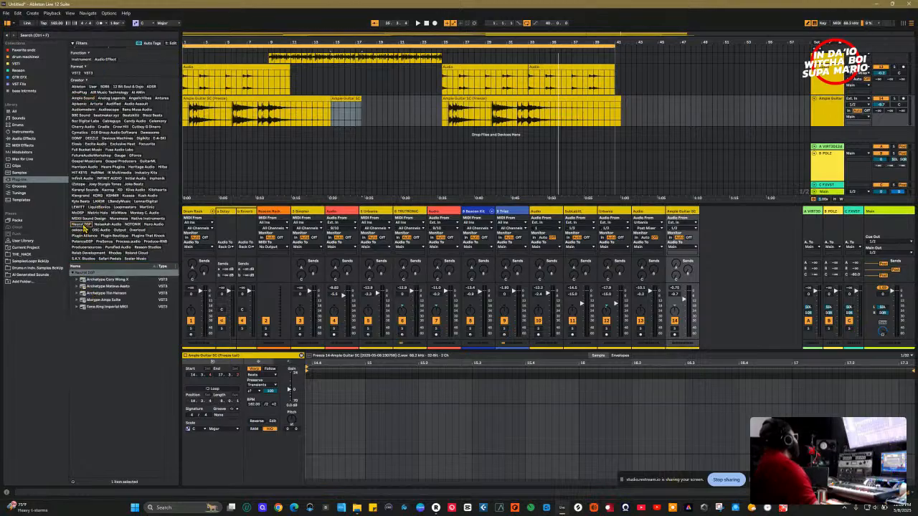
Filter the plug-ins to Ample Sound and load the VST3 version of Ample Guitar TC onto a new MIDI track.
left_click(83, 98)
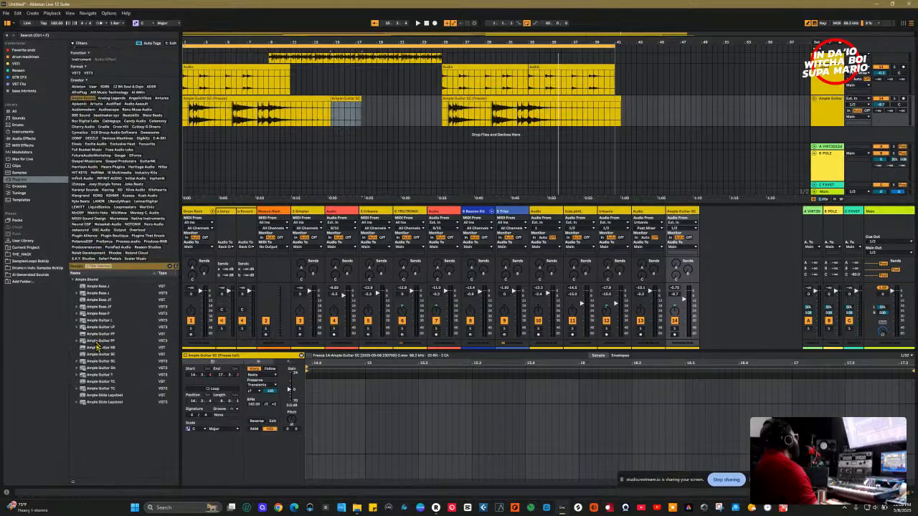
left_click(101, 389)
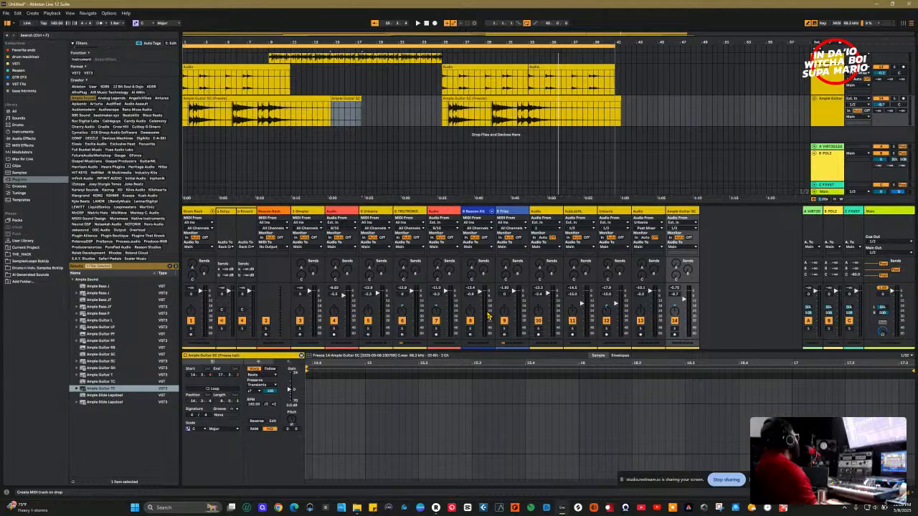
key("Return")
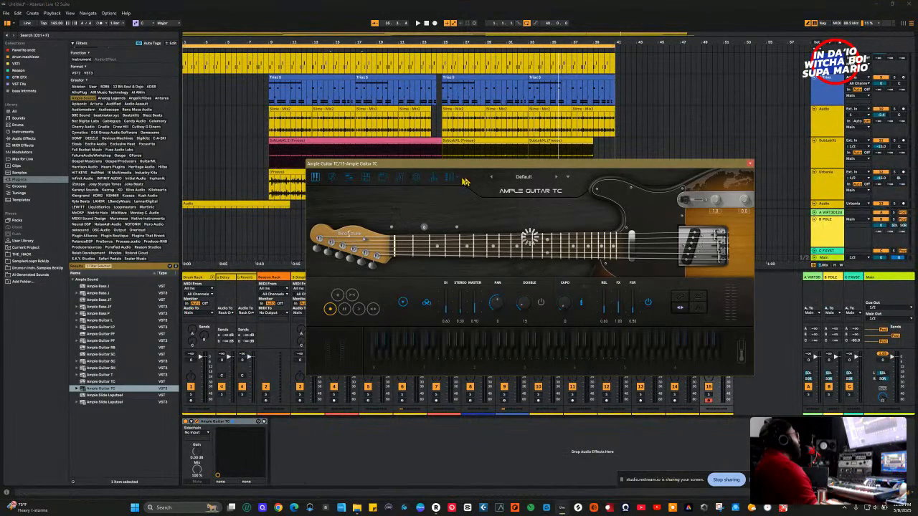
Load the Bypass FXs preset in Ample Guitar TC and close its preset browser.
left_click(451, 179)
left_click(469, 195)
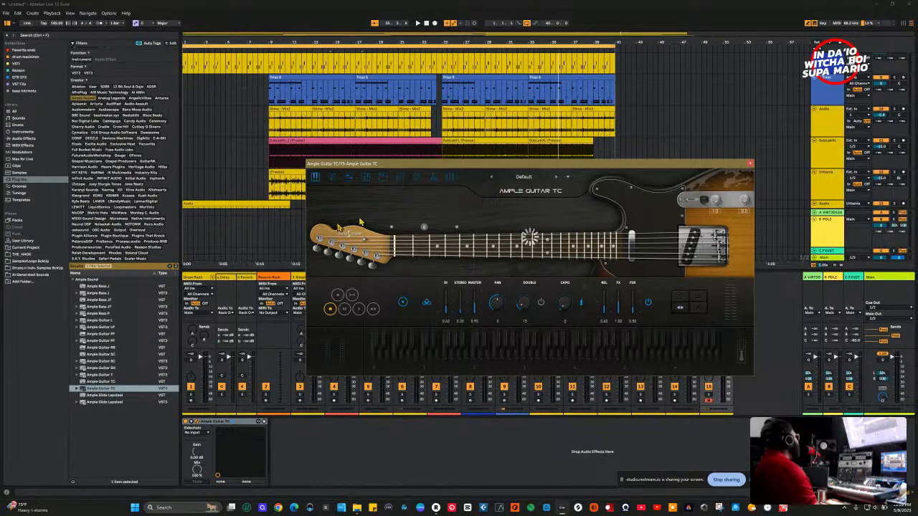
left_click(518, 181)
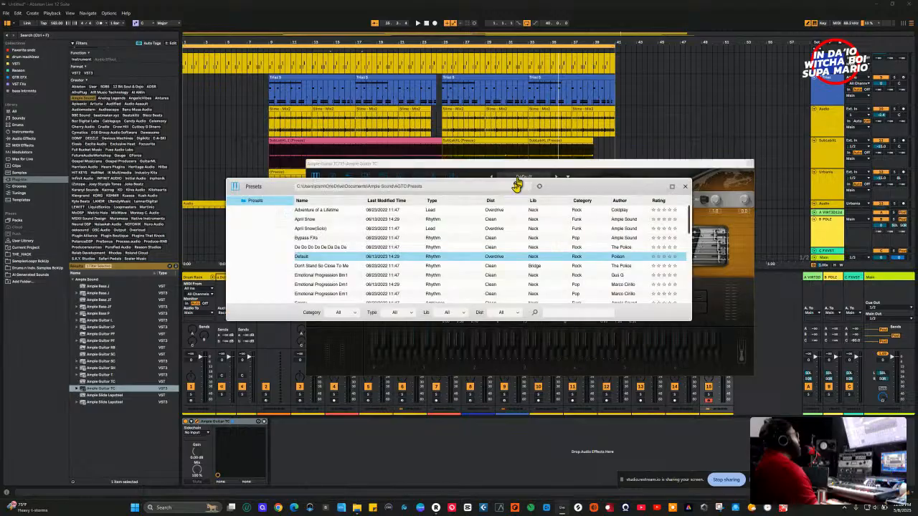
left_click(332, 237)
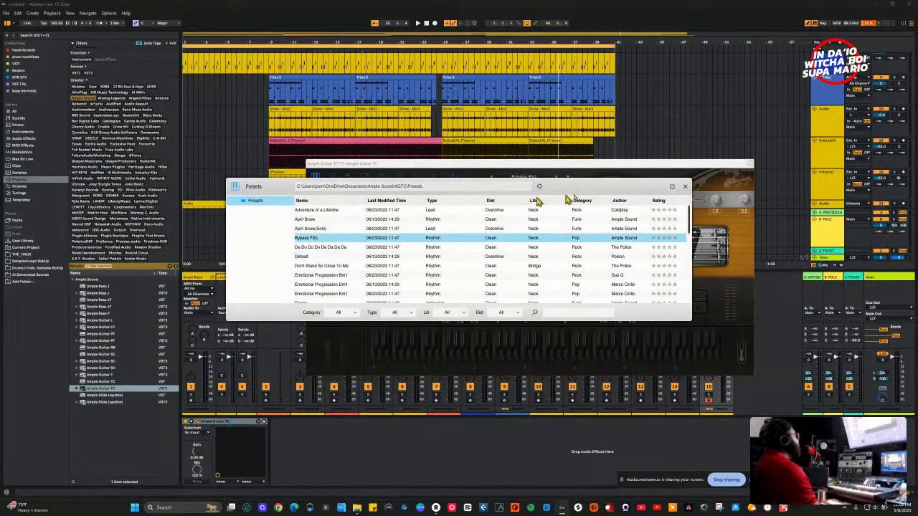
left_click(686, 188)
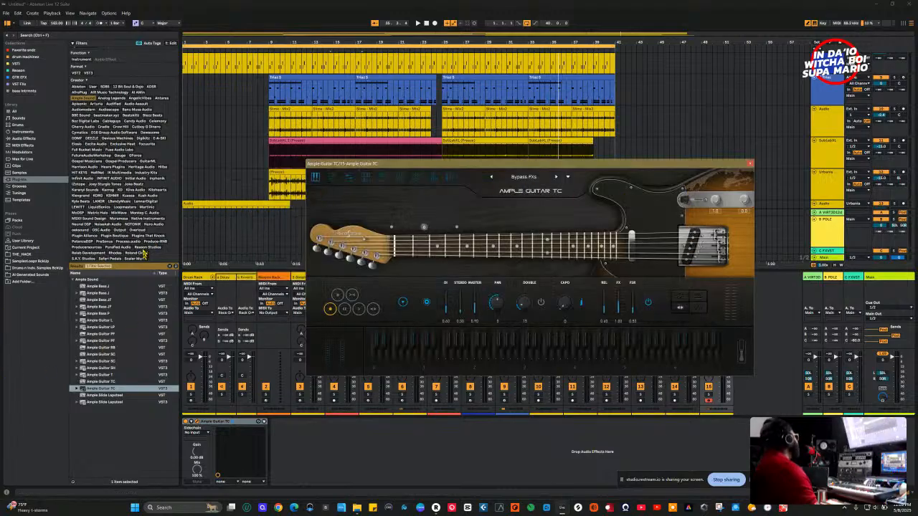
Filter the plug-ins to Neural DSP and add Archetype Mateus Asato after Ample Guitar TC on its track.
scroll(140, 236, "down", 5)
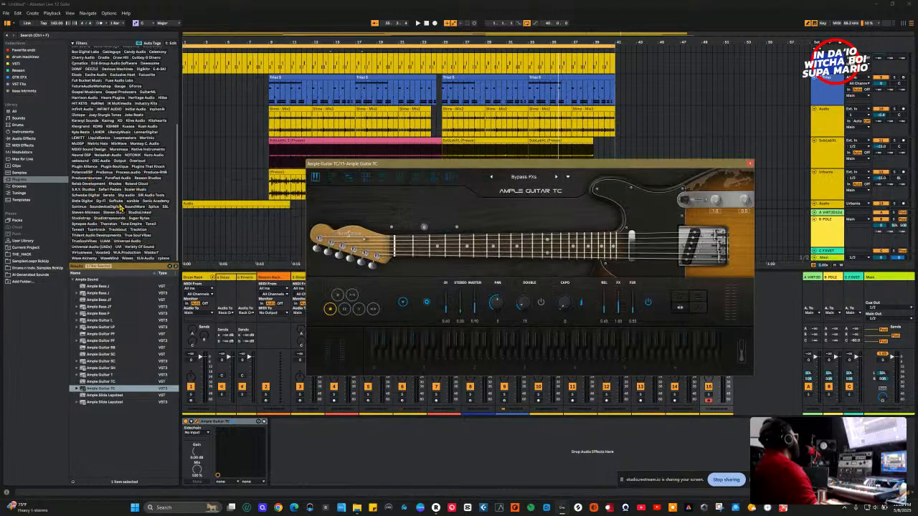
scroll(121, 207, "up", 8)
scroll(121, 208, "down", 8)
left_click(82, 155)
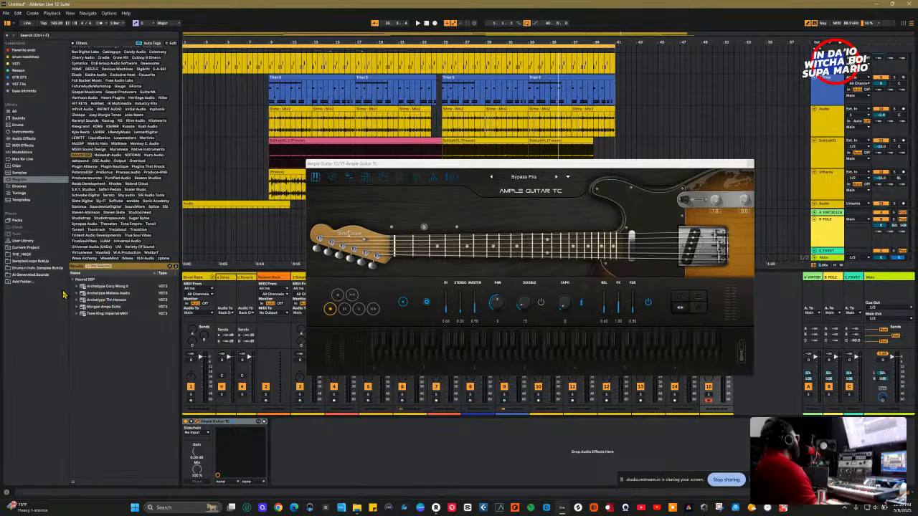
left_click(94, 294)
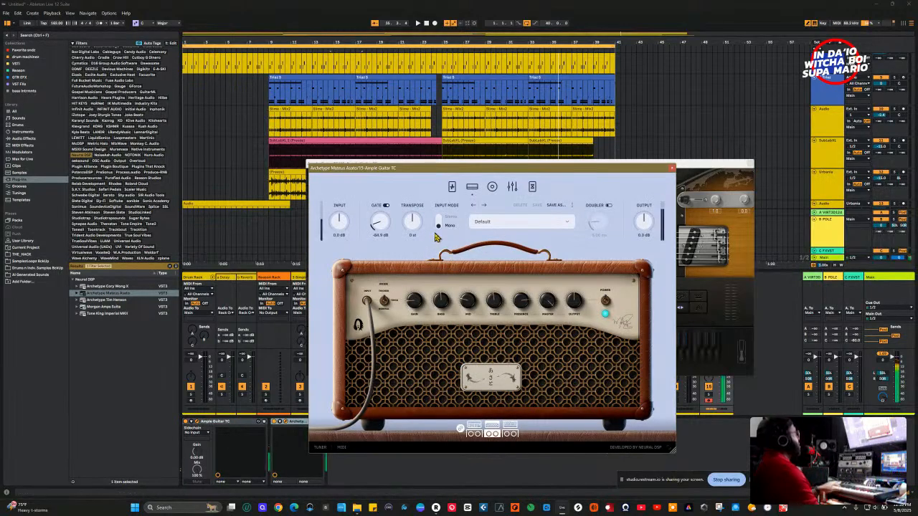
Try the amp's Better Call Saul preset and play the arrangement from bar 9 to hear the guitar in context.
left_click(486, 225)
mouse_move(506, 261)
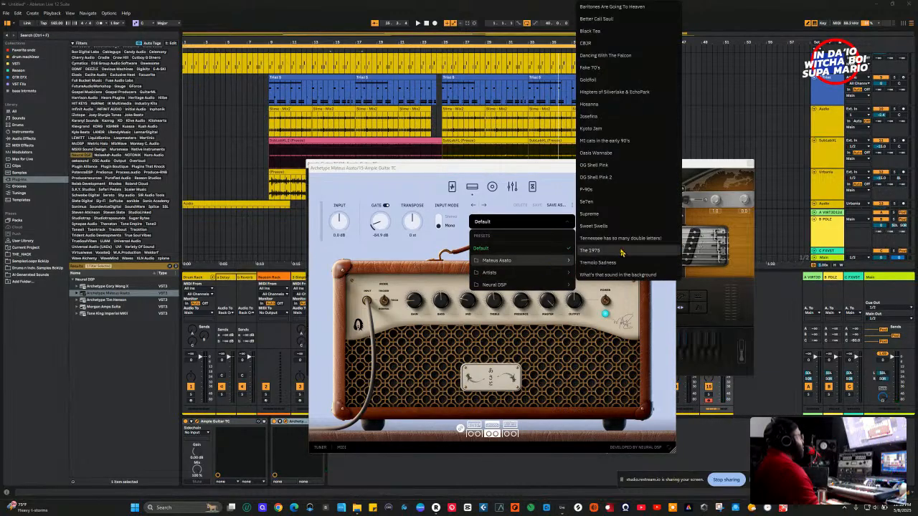
left_click(602, 30)
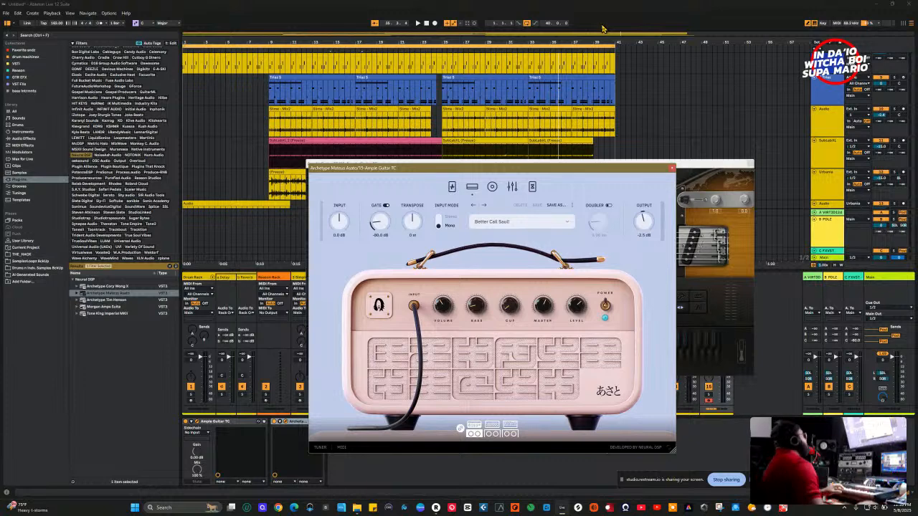
left_click(442, 137)
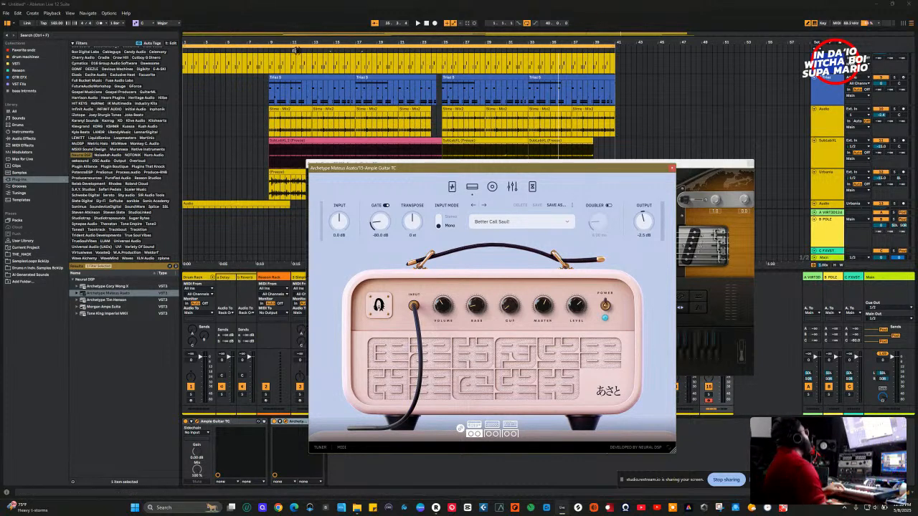
scroll(296, 203, "down", 2)
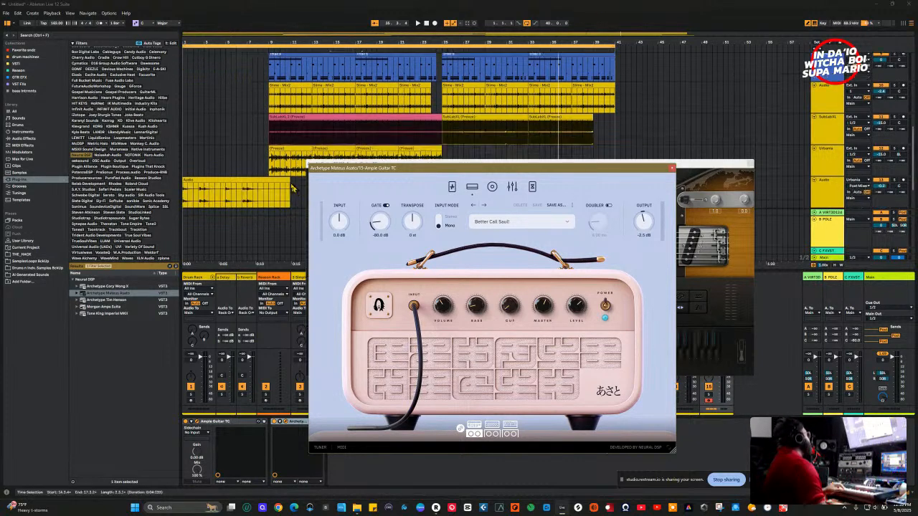
left_click(272, 170)
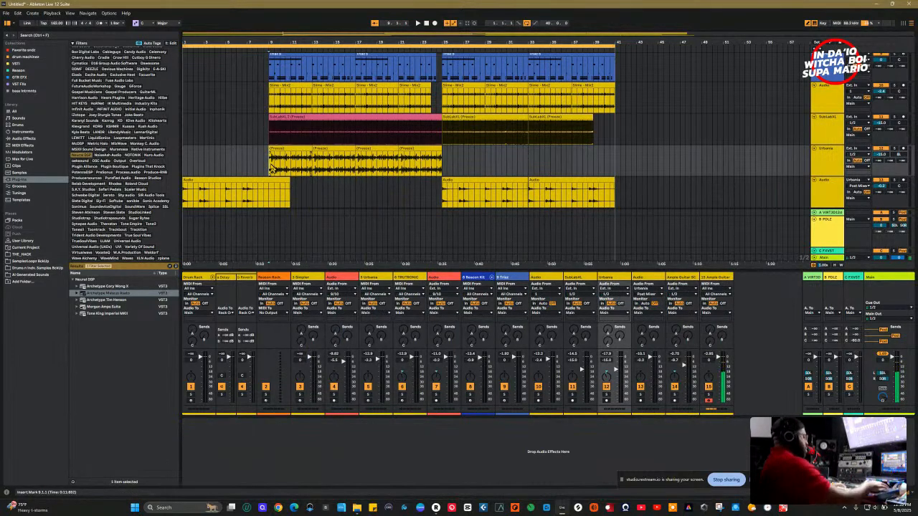
key("space")
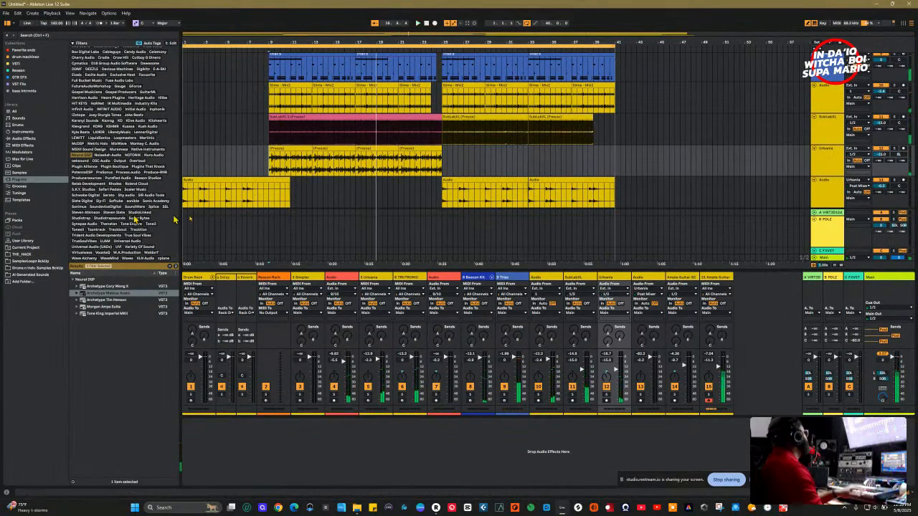
Return to the Ample Guitar TC track's amp, audition Black Tea, switch to the CBJR preset and show its echo and reverb section.
left_click(714, 277)
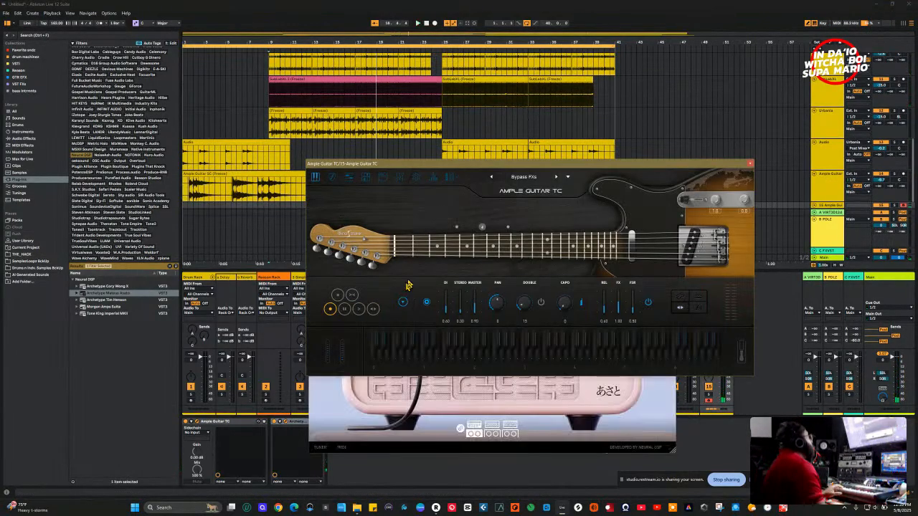
left_click(750, 164)
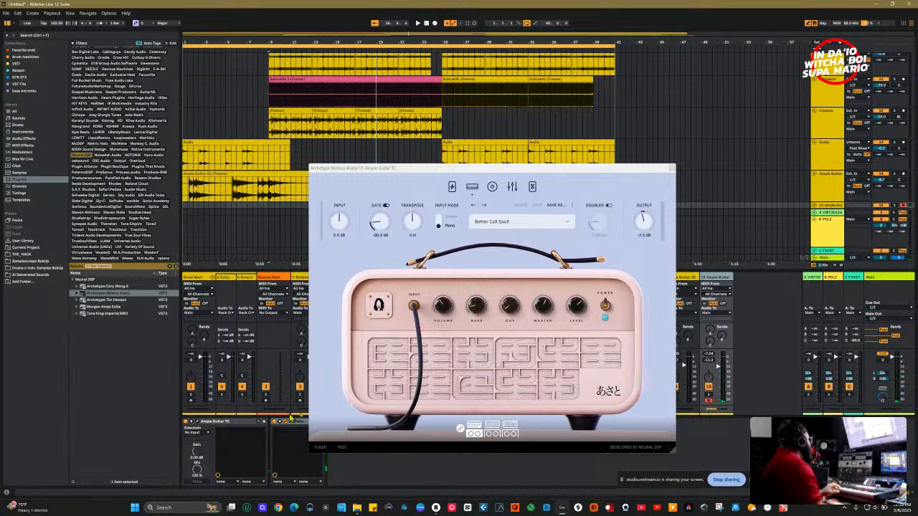
left_click(487, 221)
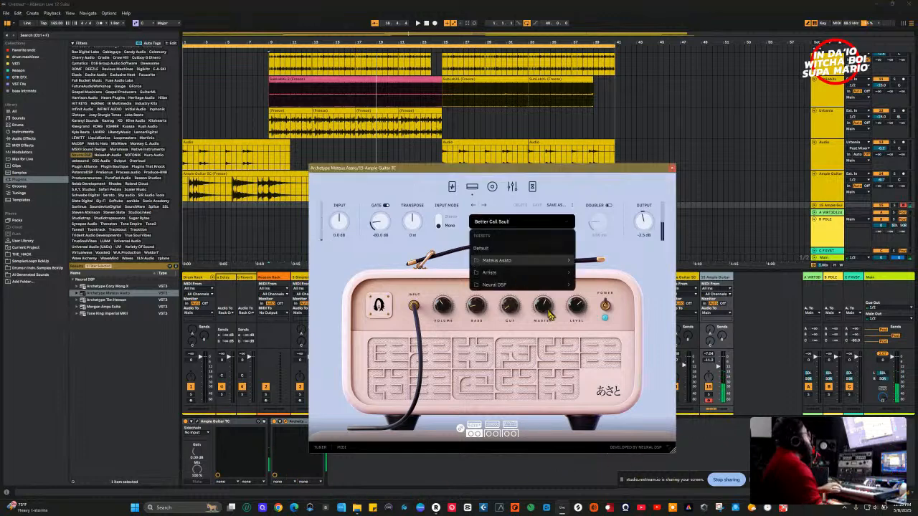
mouse_move(527, 261)
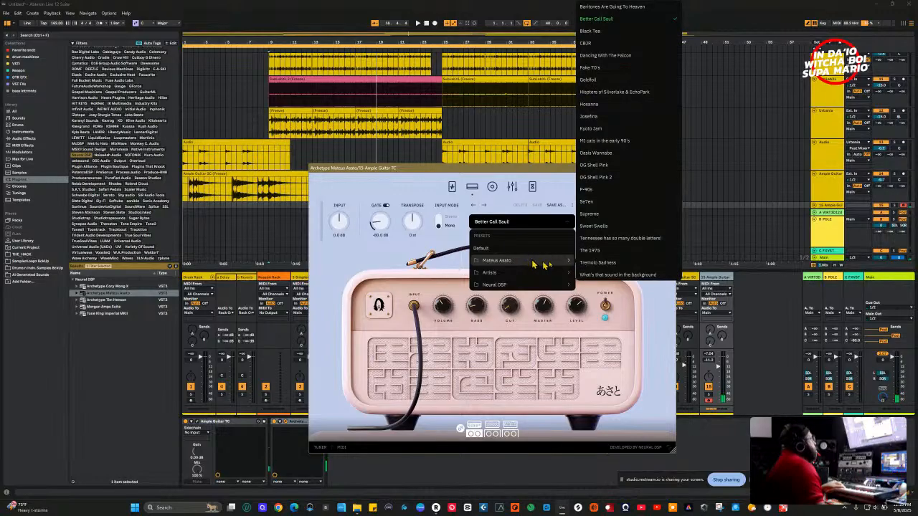
left_click(591, 31)
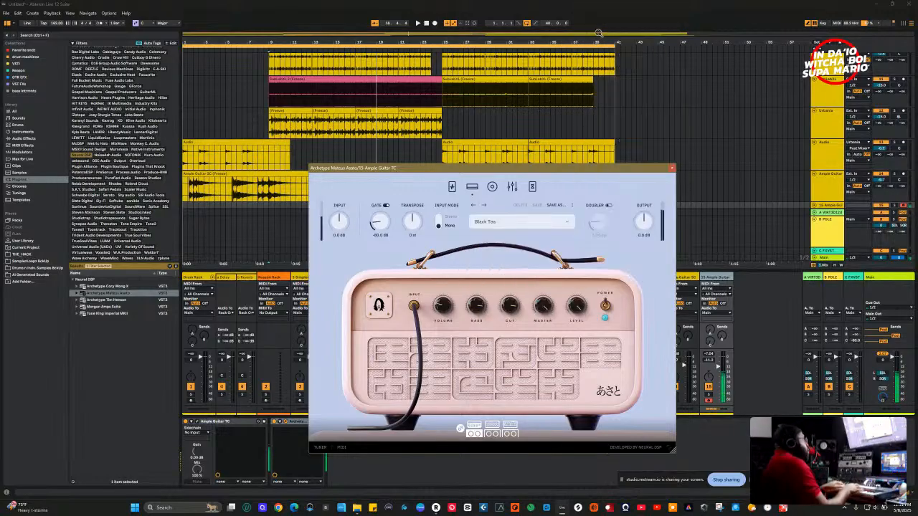
left_click(486, 207)
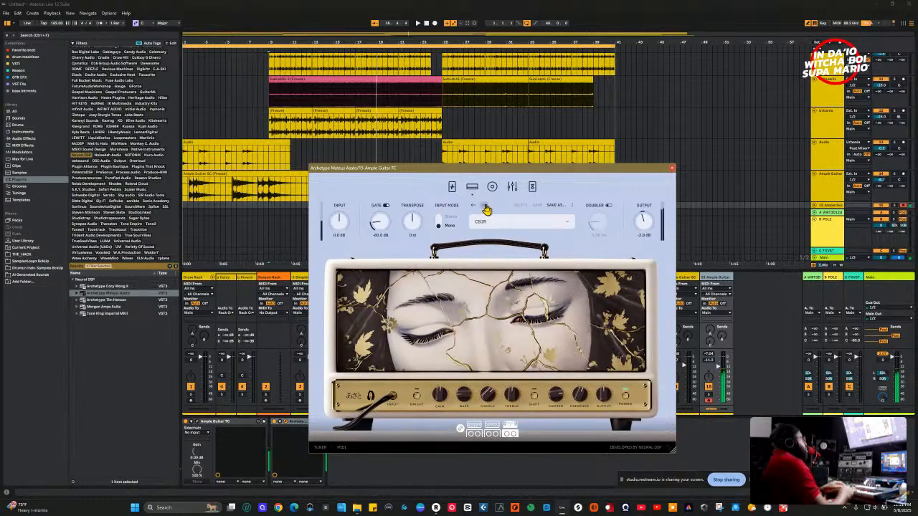
left_click(532, 188)
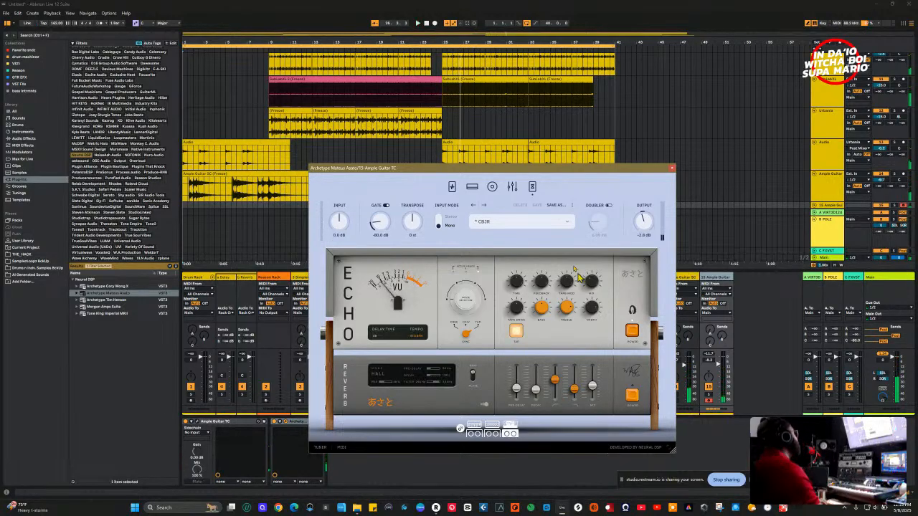
Play from bar 7 and record a MIDI guitar take on the Ample Guitar TC track, from bar 8 to about bar 30.
left_click(252, 129)
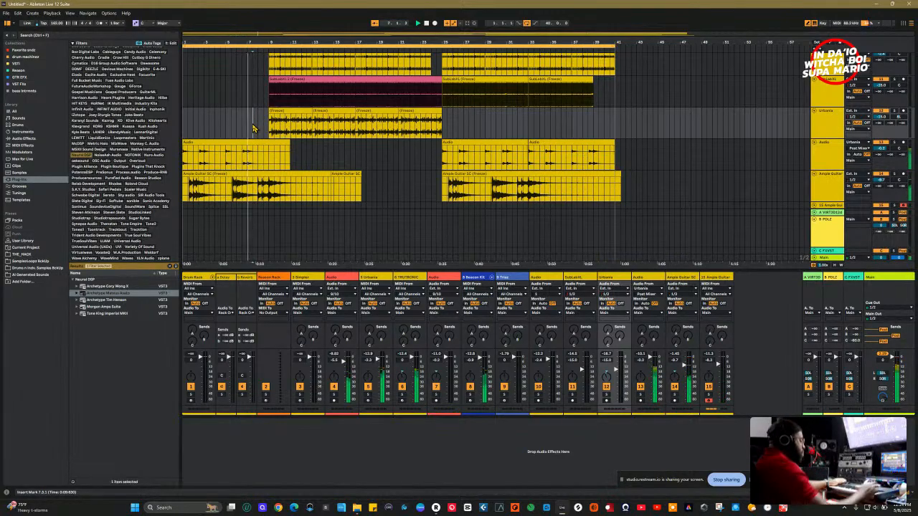
key("F9")
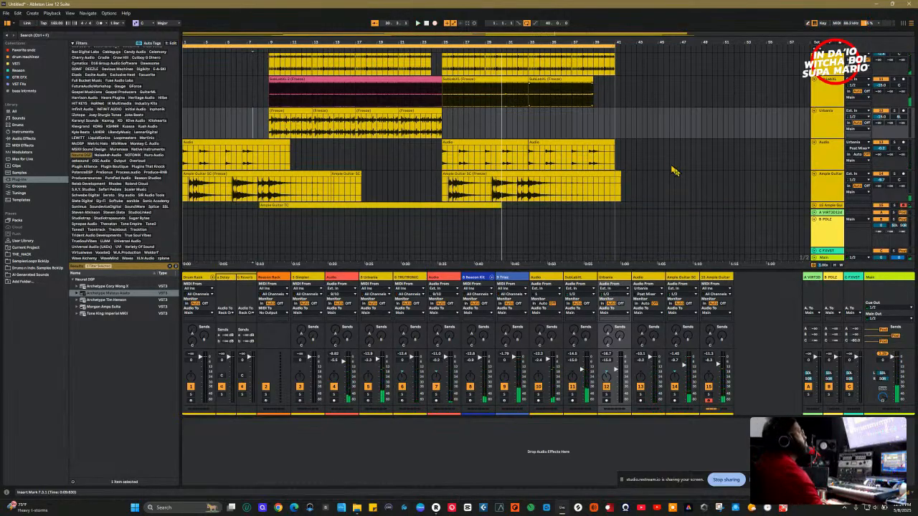
scroll(816, 204, "down", 2)
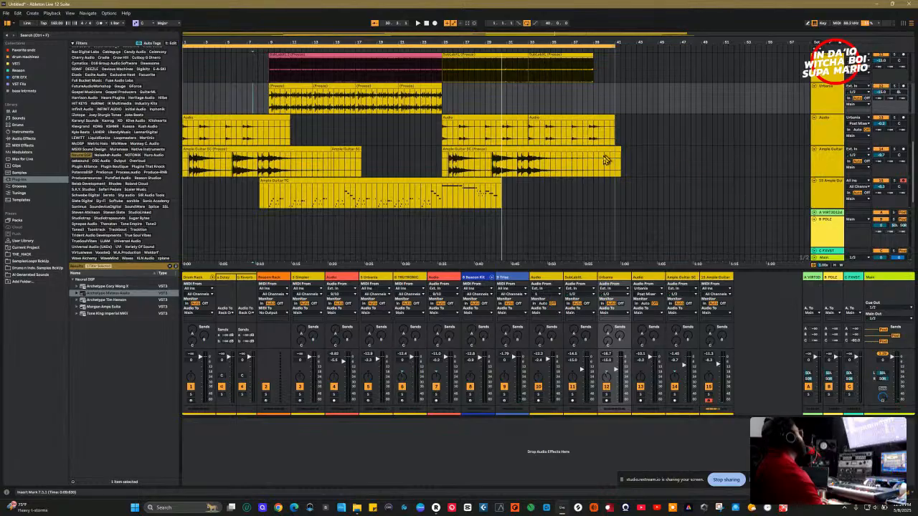
Trim the recorded Ample Guitar TC clip so it starts at 8.3 and ends at bar 25.
left_click(496, 182)
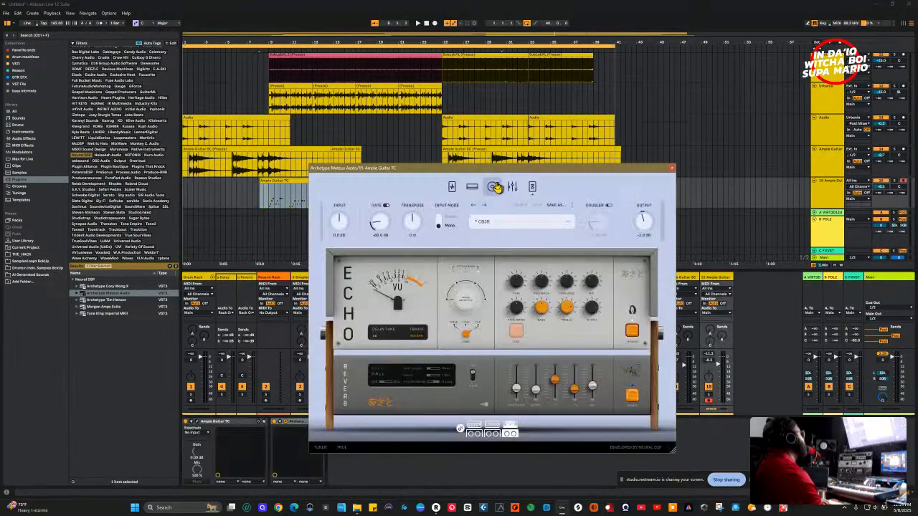
left_click(672, 167)
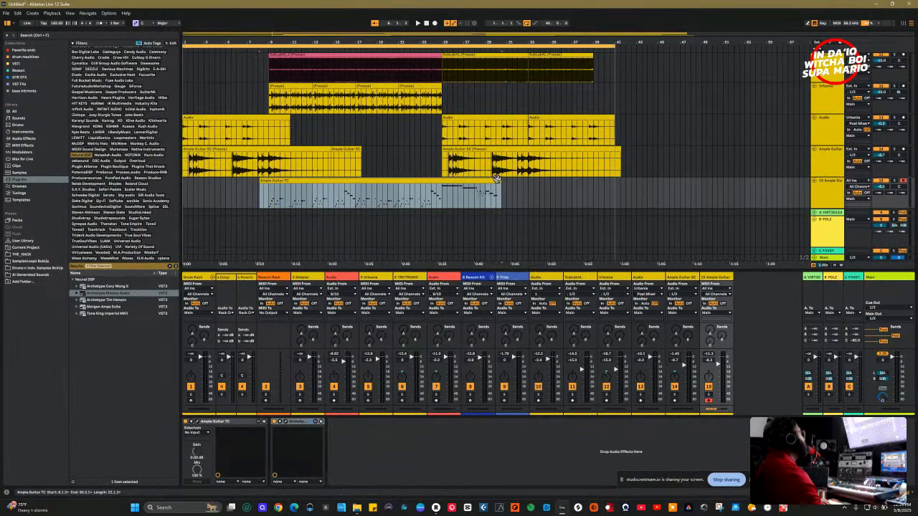
left_click_drag(484, 188, 441, 194)
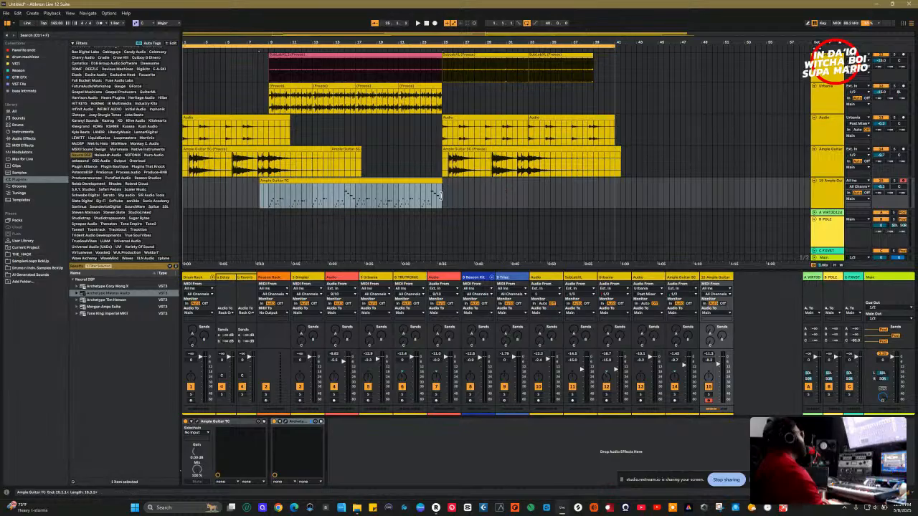
left_click(441, 202)
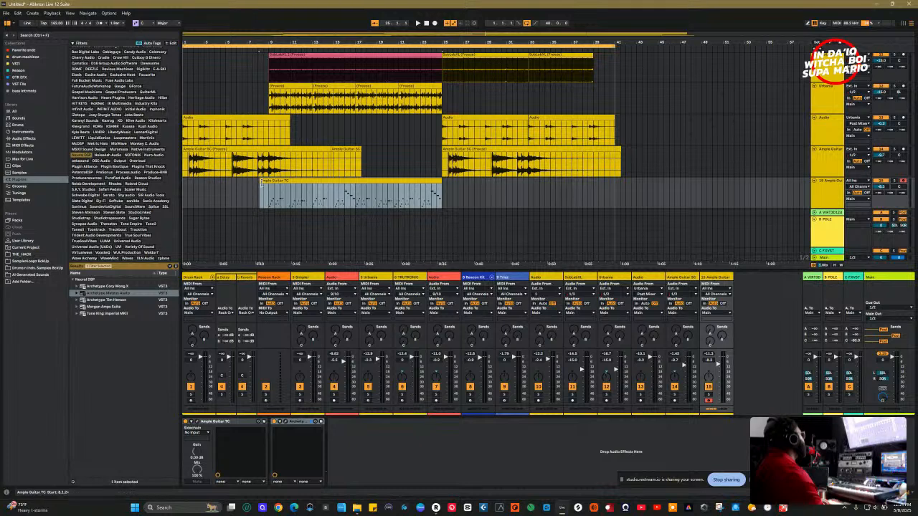
left_click(265, 194)
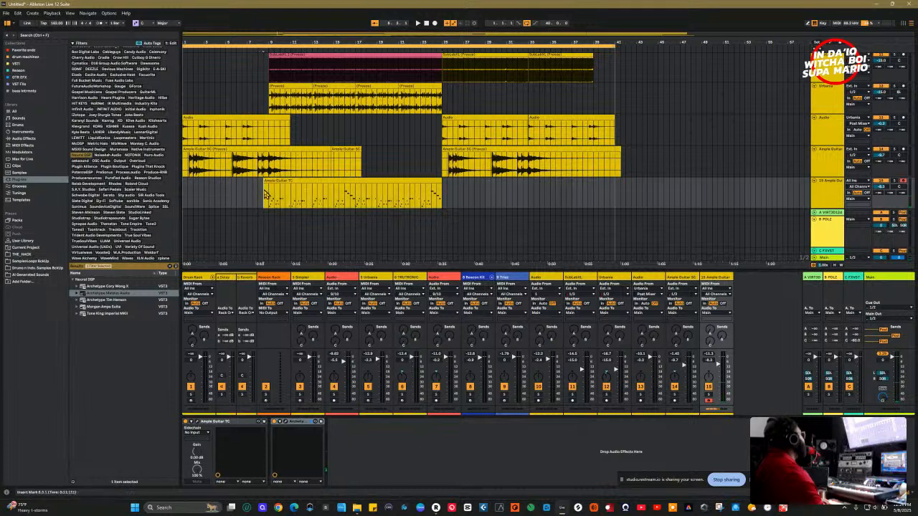
Play the trimmed Ample Guitar TC clip in context and examine its MIDI notes in the note editor.
key("space")
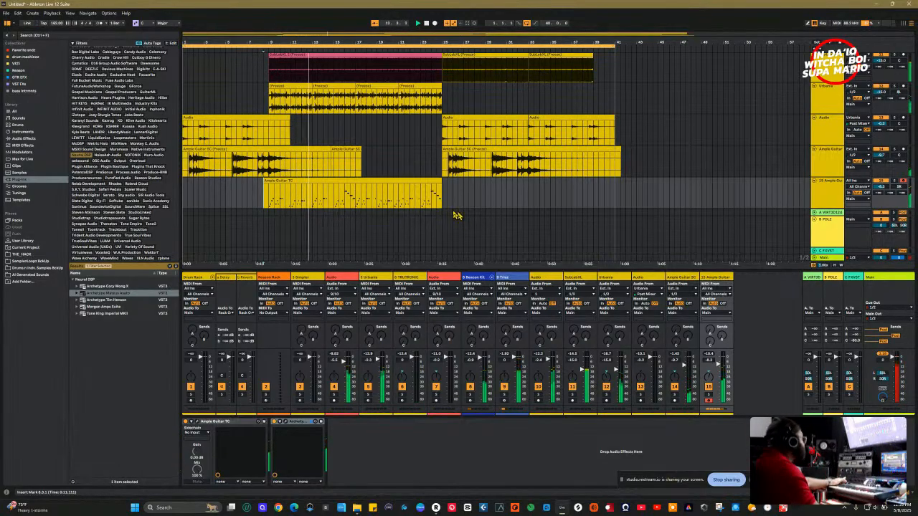
double_click(418, 184)
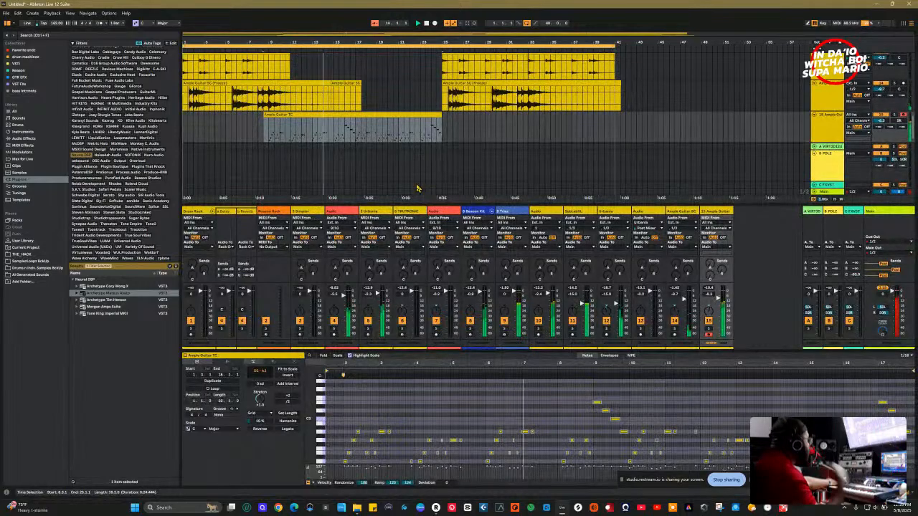
scroll(381, 400, "down", 3)
scroll(381, 400, "up", 2)
scroll(381, 400, "up", 2)
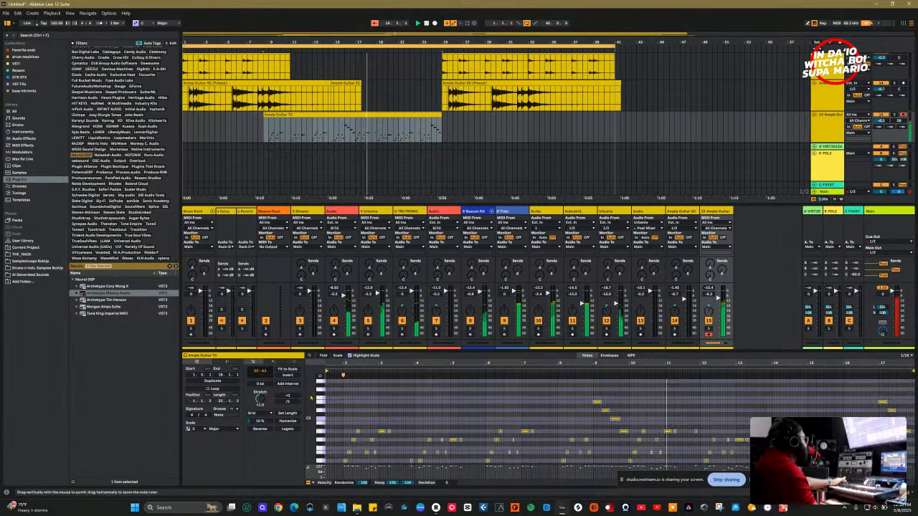
scroll(312, 396, "down", 2)
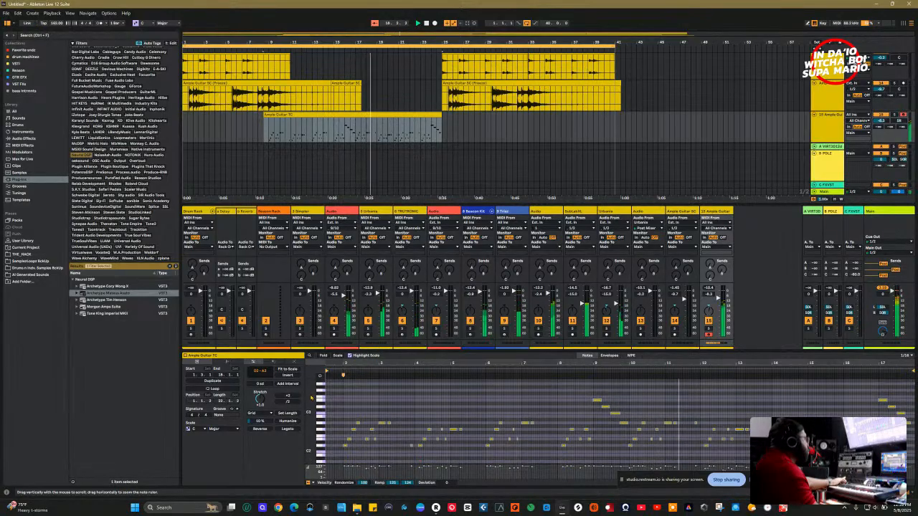
Toggle scale highlighting in the Ample Guitar TC note editor, leaving it off.
left_click(350, 357)
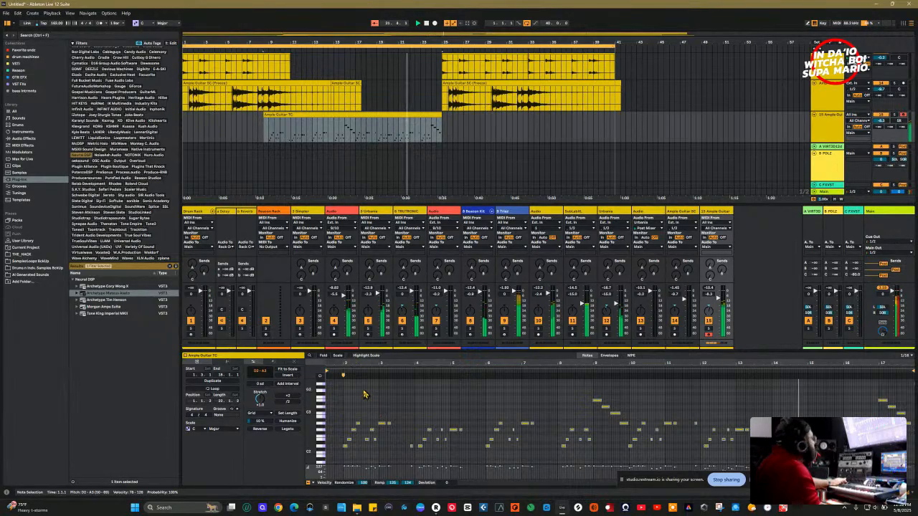
left_click(350, 356)
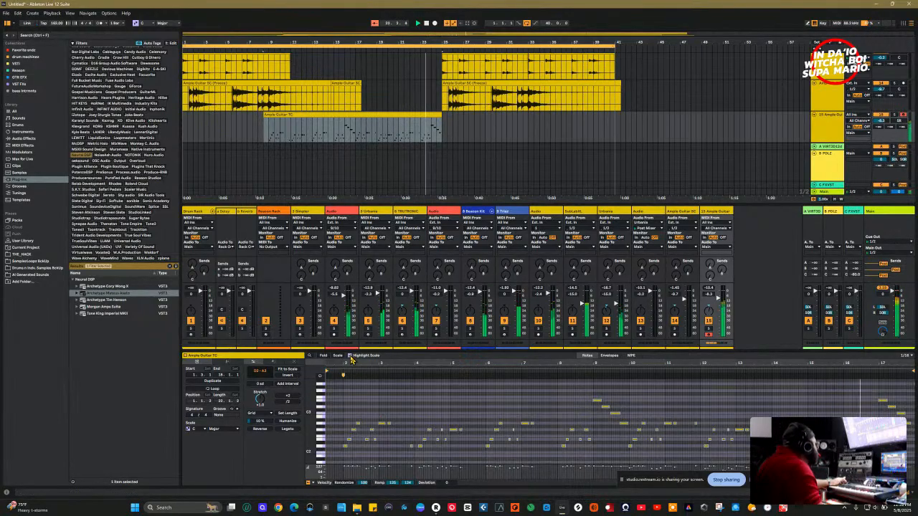
left_click(350, 357)
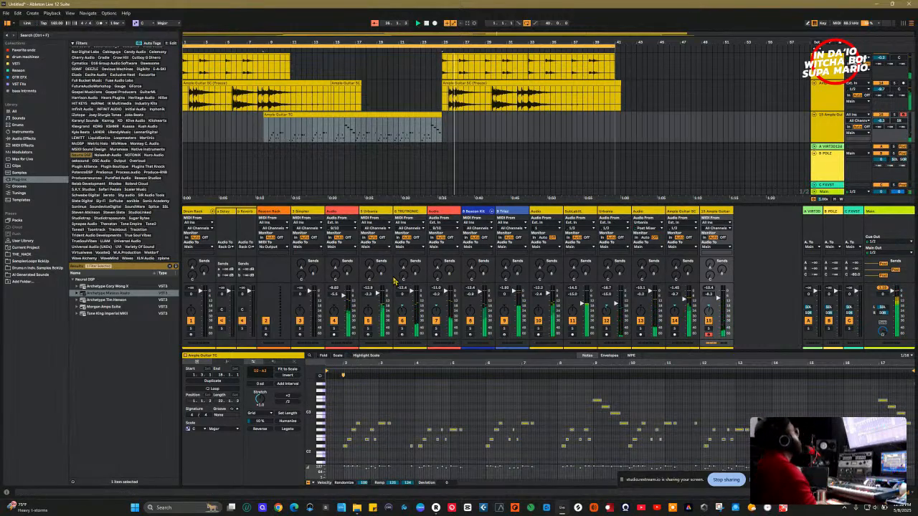
Play the Ample Guitar TC track in solo from about bar 16 and show its device chain.
left_click(265, 134)
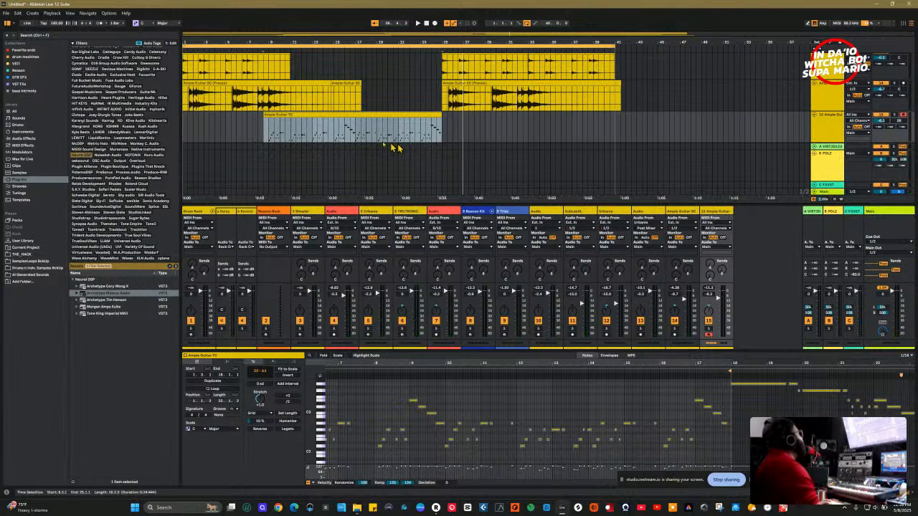
left_click(345, 140)
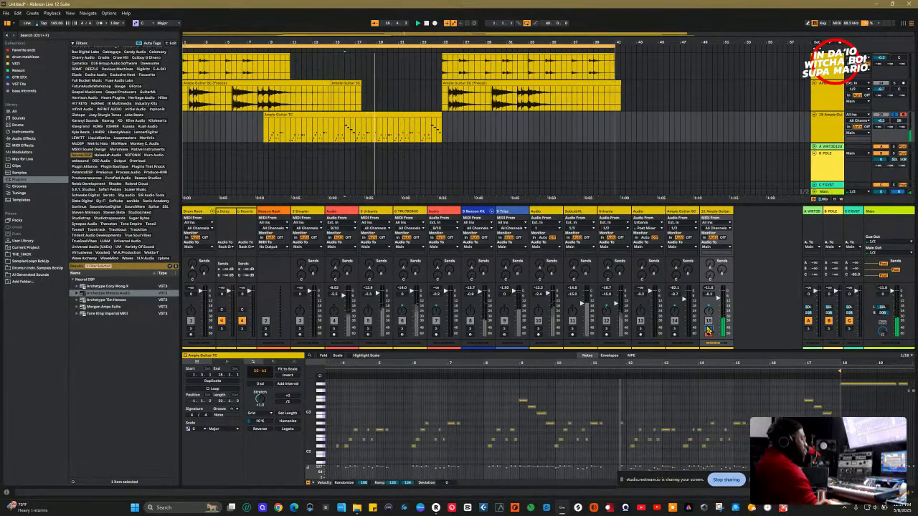
left_click(719, 212)
left_click(719, 211)
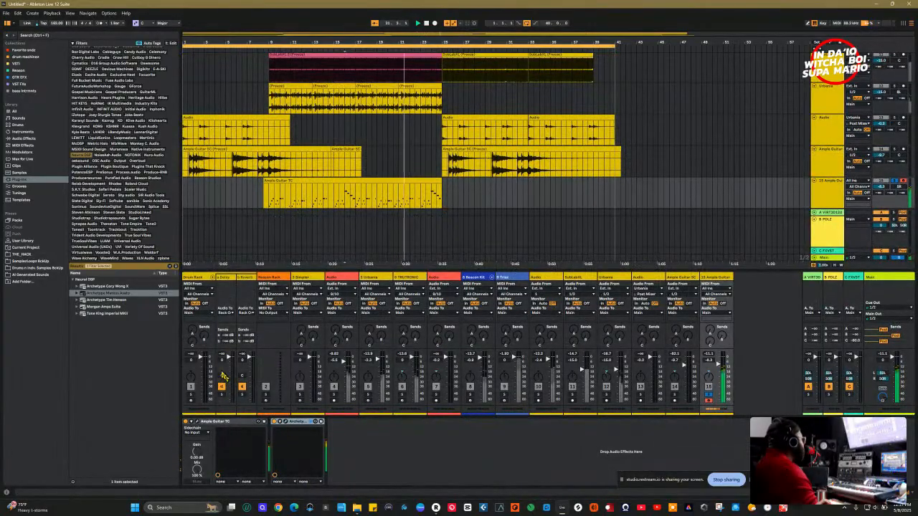
Search the plug-ins for "PANDA" with the Neural DSP creator filter removed.
left_click(87, 37)
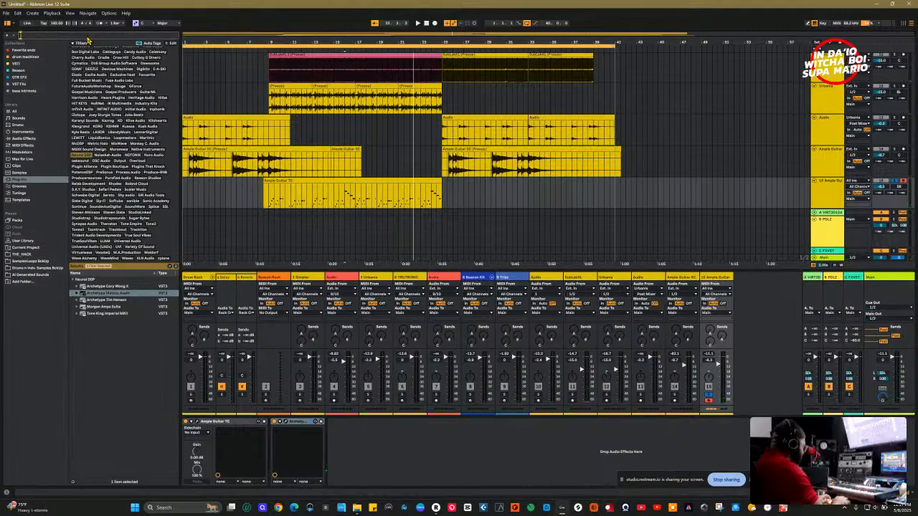
type("se")
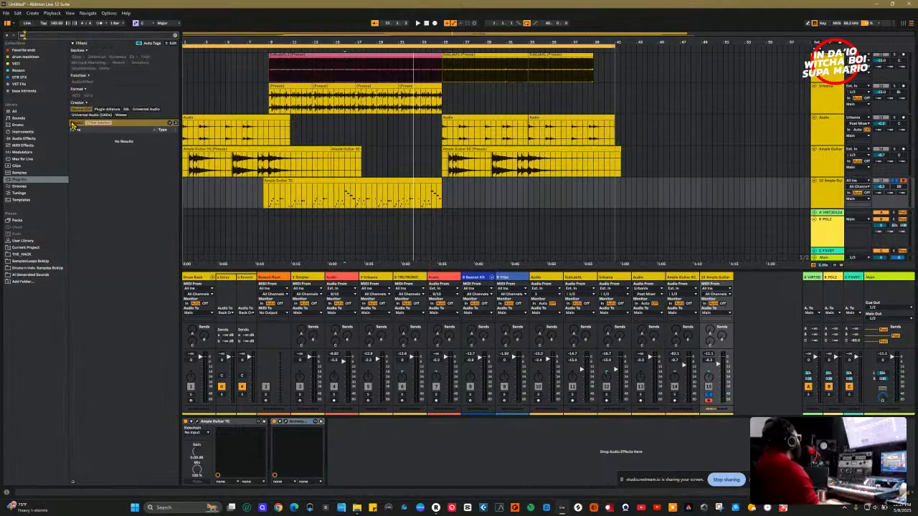
key("BackSpace")
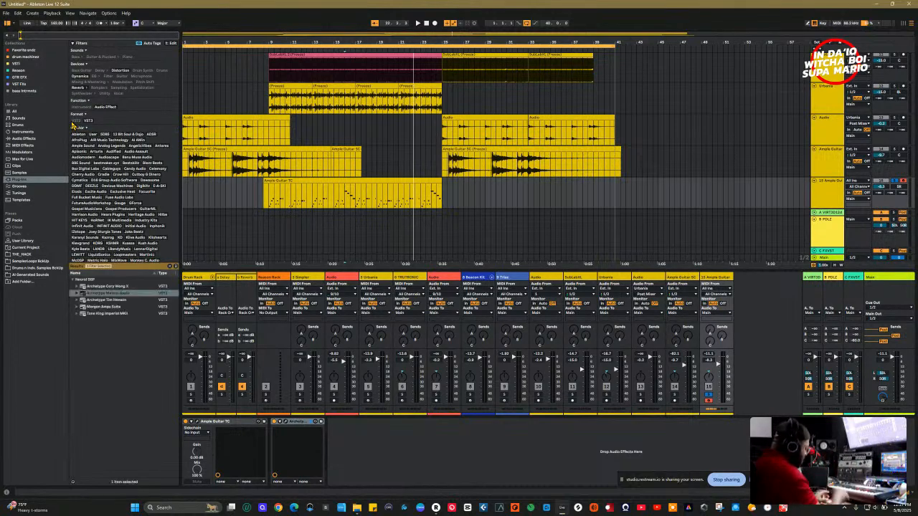
type("PANAD")
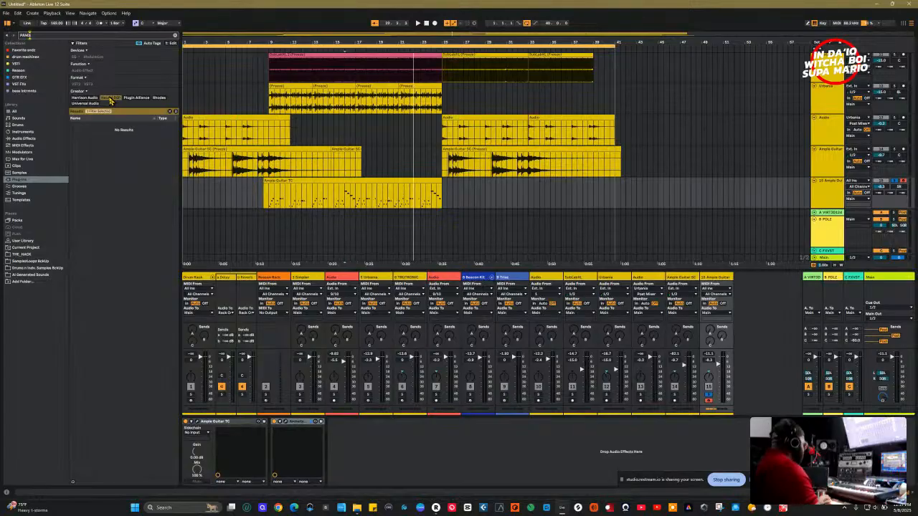
type("A")
left_click(91, 60)
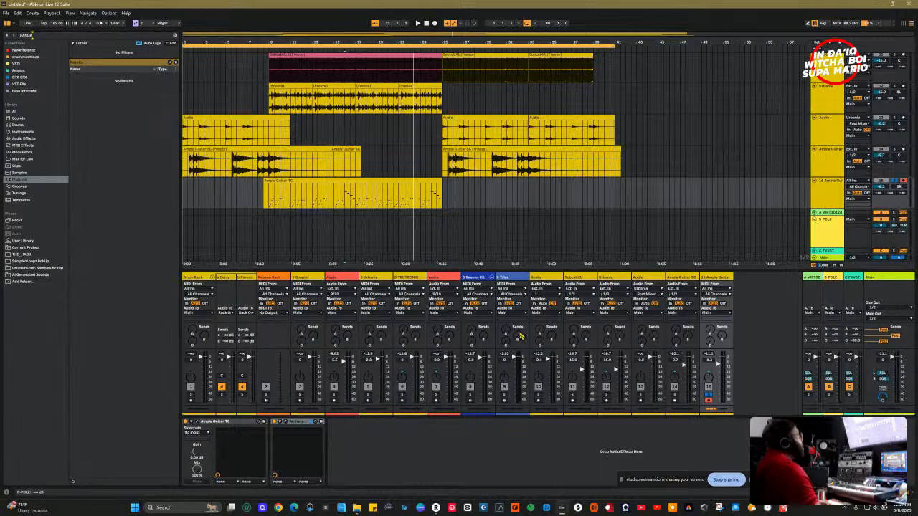
Clear the search, browse the audio effects and add Channel EQ after Archetype on the Ample Guitar TC track.
left_click(23, 138)
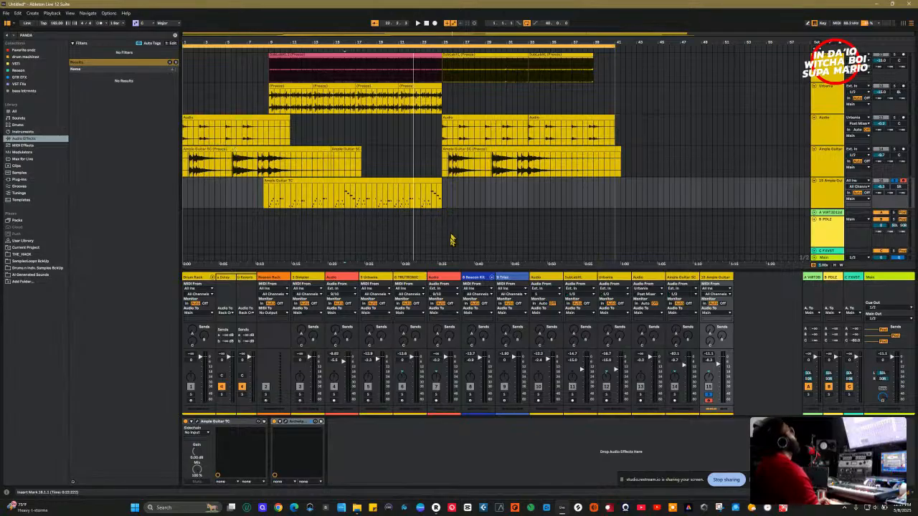
left_click(169, 63)
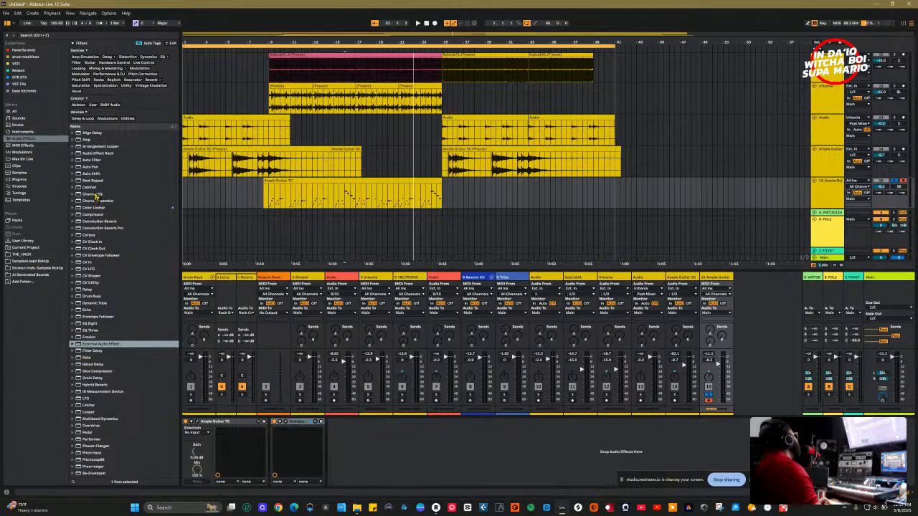
left_click(95, 194)
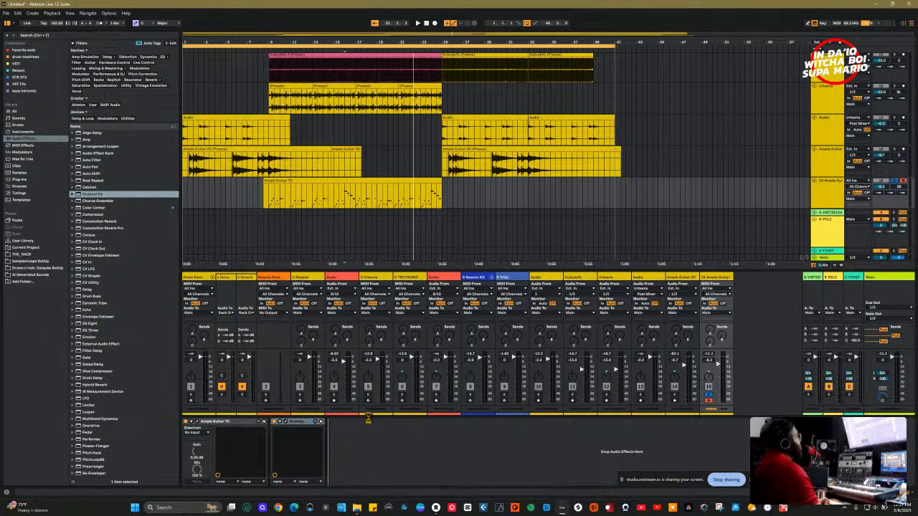
left_click_drag(368, 418, 368, 421)
During playback, boost the Channel EQ's mid band at 1.87 kHz to 4.4 dB and its high band to about 6 dB.
key("space")
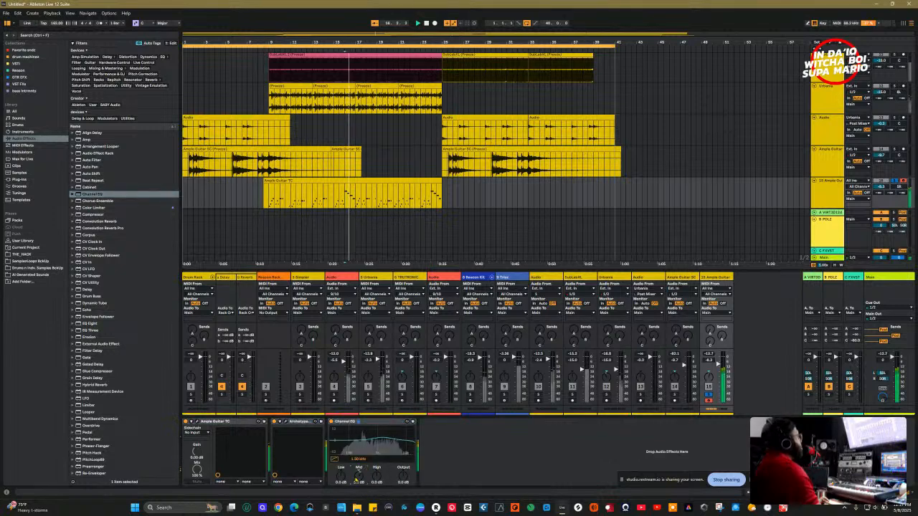
left_click_drag(357, 479, 376, 477)
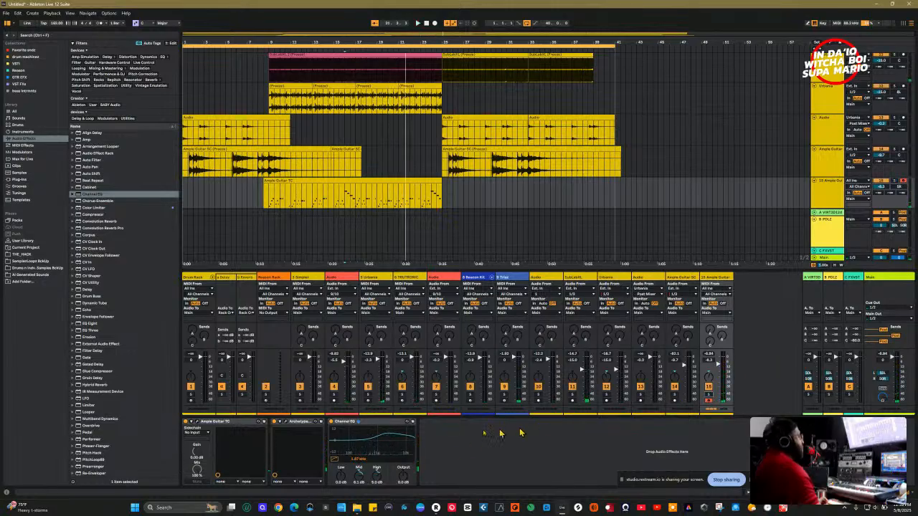
key("space")
left_click_drag(377, 471, 363, 482)
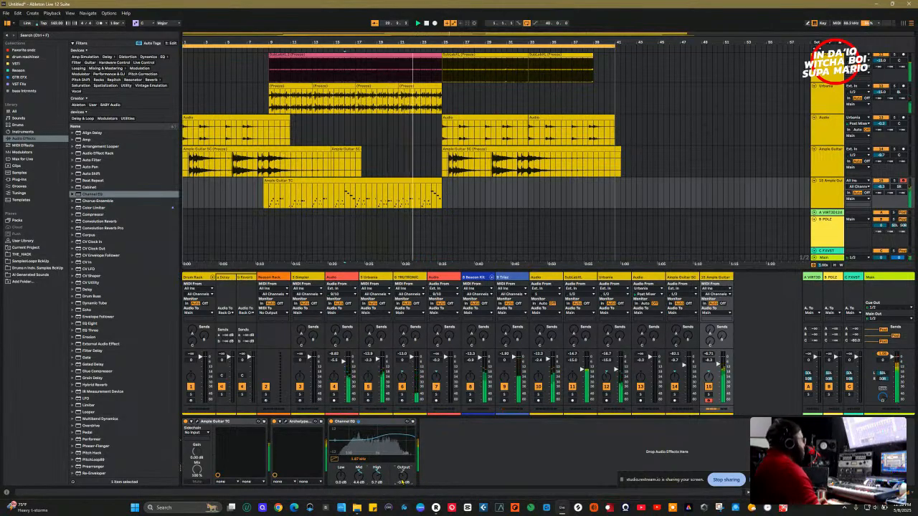
Cut the Channel EQ's low band and set its output to -3.2 dB while listening in the full mix.
left_click_drag(342, 476, 342, 482)
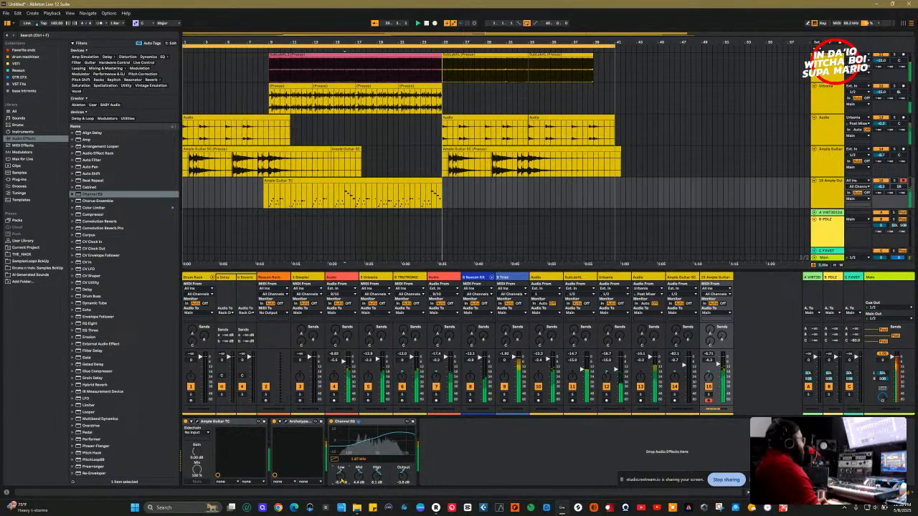
key("space")
key("space")
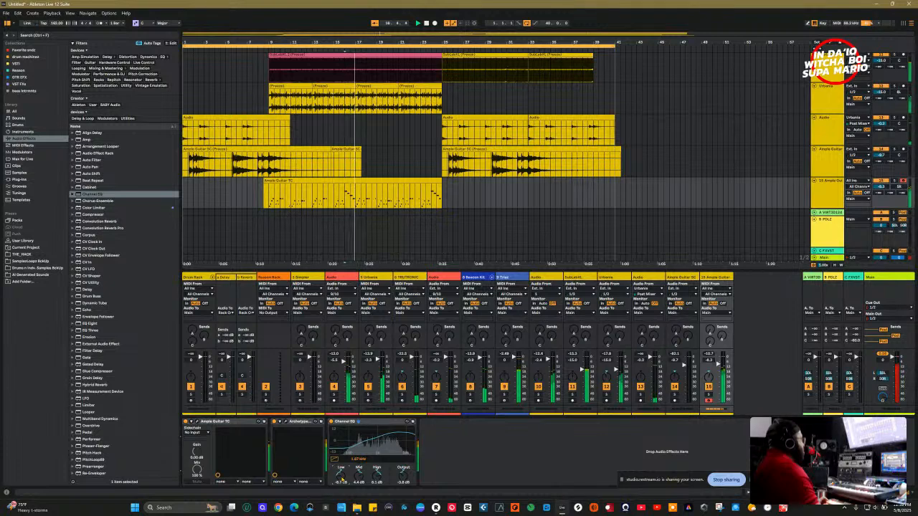
left_click_drag(401, 480, 401, 482)
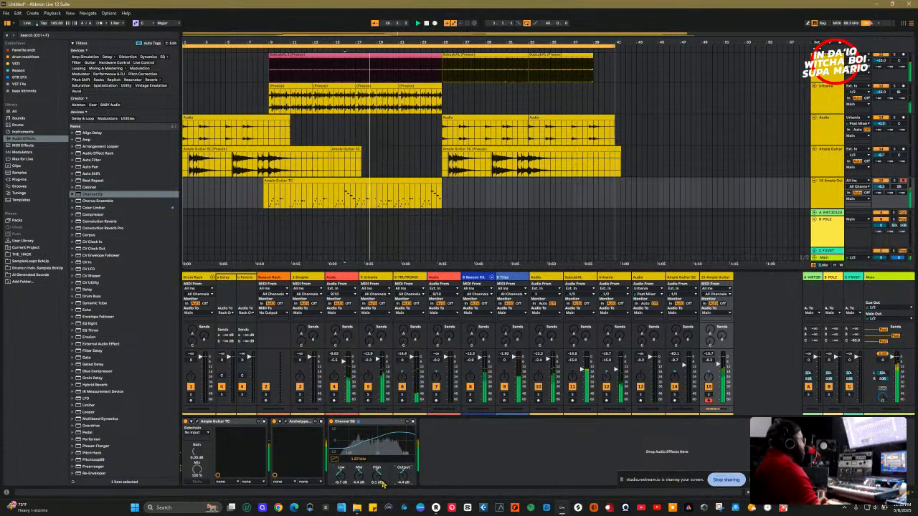
left_click_drag(341, 478, 342, 480)
left_click_drag(402, 482, 402, 480)
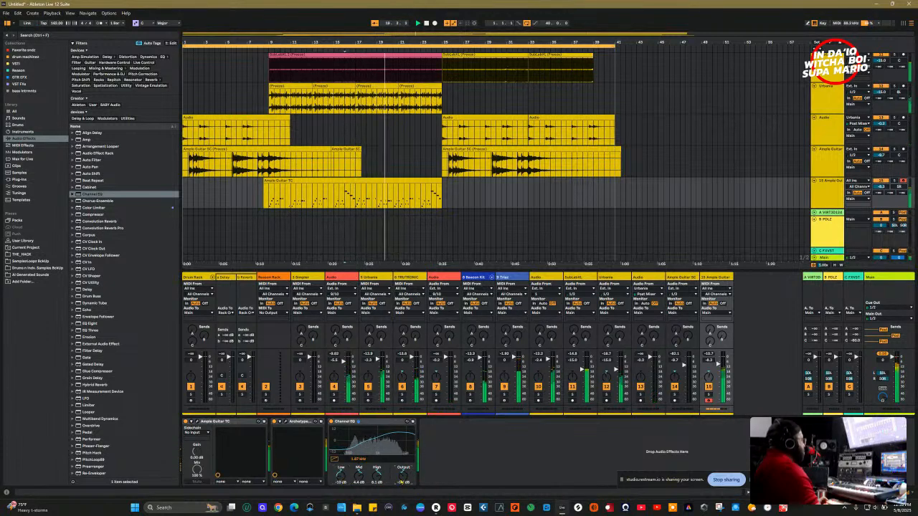
key("space")
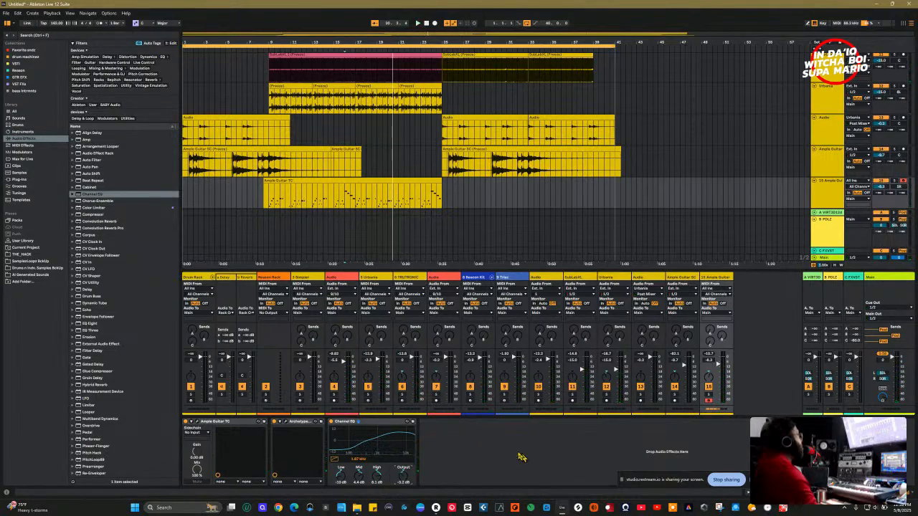
Copy the Channel EQ and delete it from the Ample Guitar TC device chain.
right_click(395, 424)
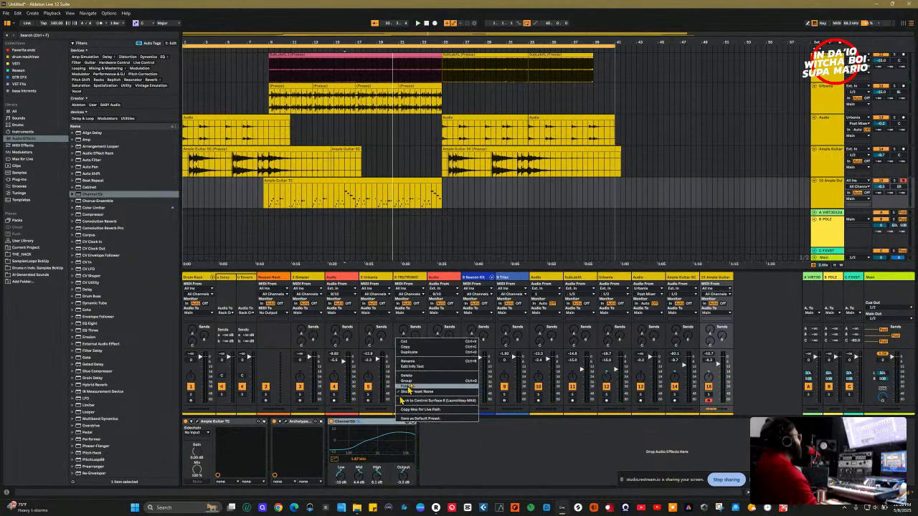
left_click(414, 349)
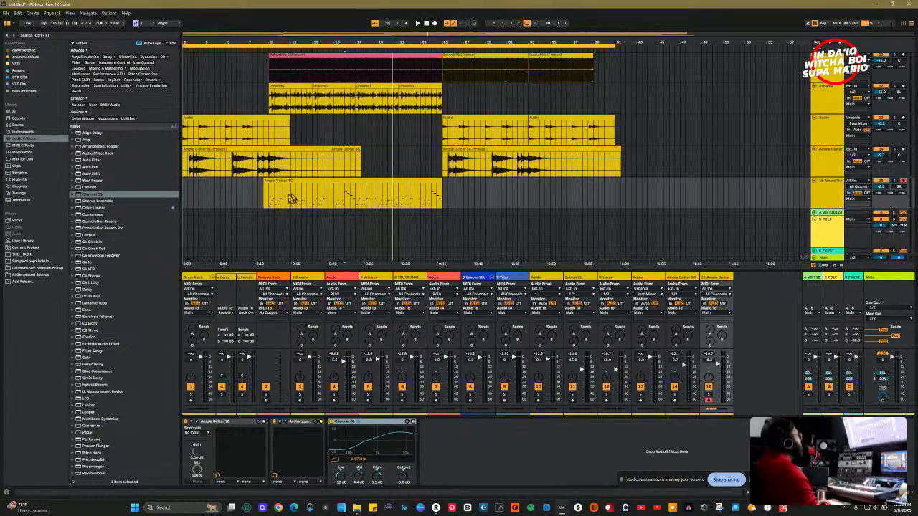
key("Delete")
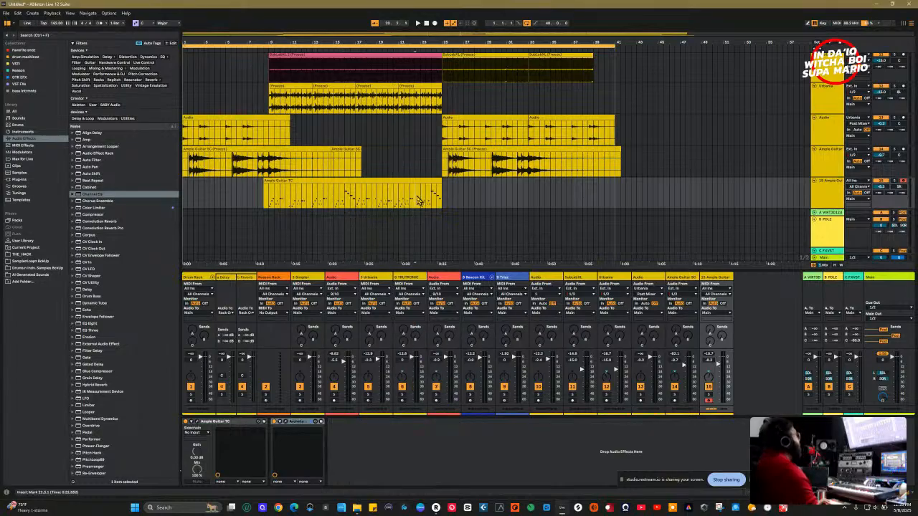
Stop playback and extend the end of the arrangement loop to about bar 53.
key("space")
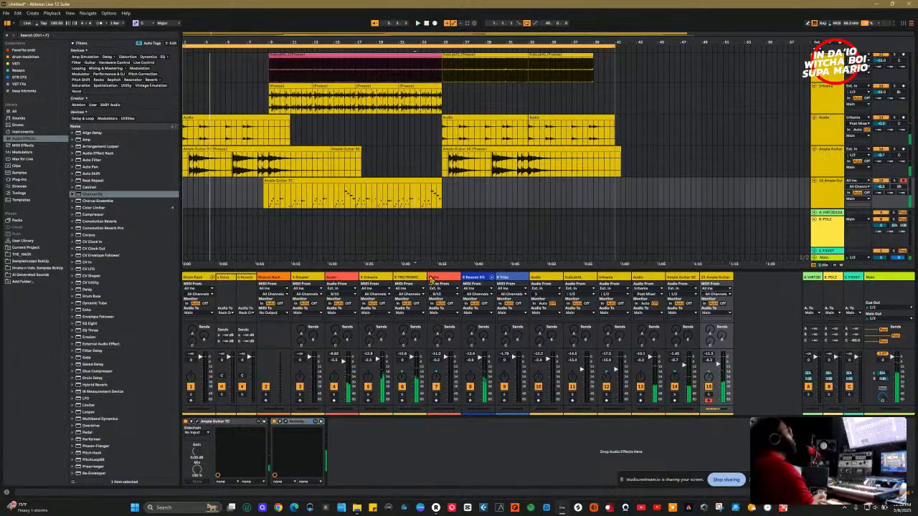
left_click_drag(612, 47, 749, 64)
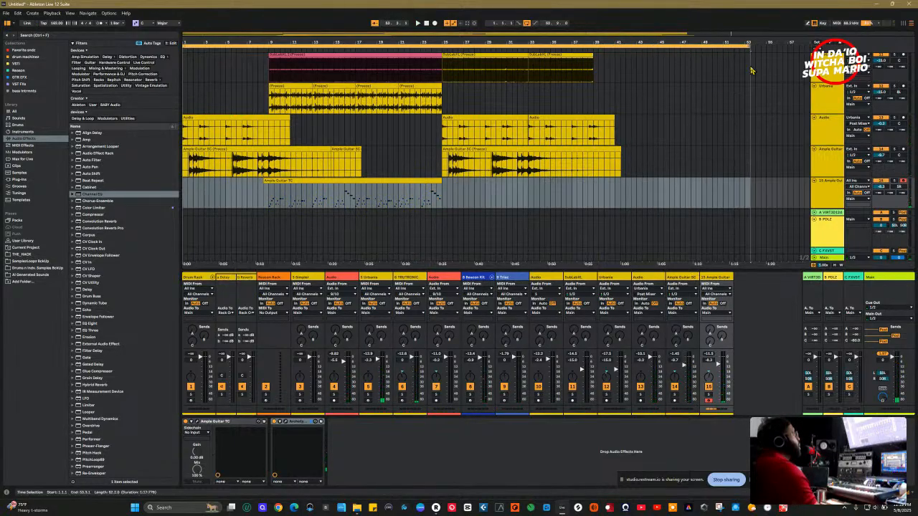
Try two MIDI takes on the Ample Guitar TC track, recording from 23.3, and discard both.
left_click(428, 194)
key("space")
key("F9")
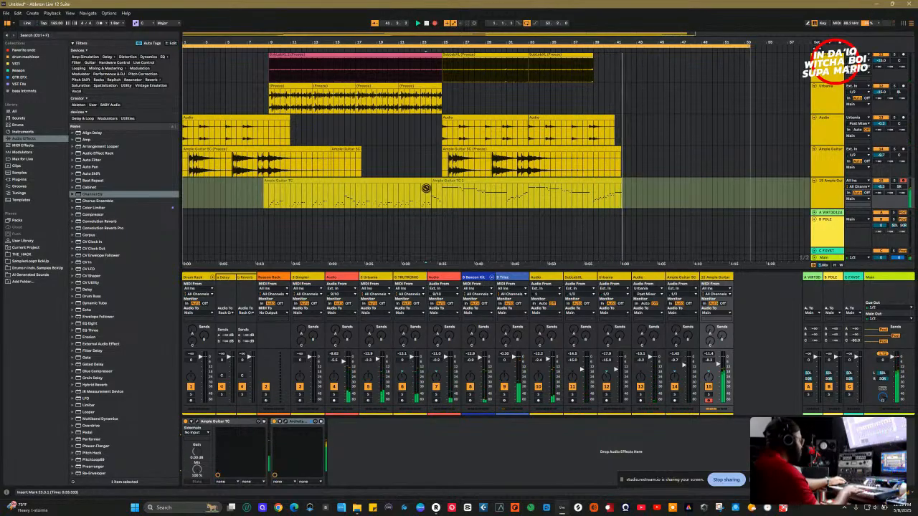
key("space")
key("ctrl+z")
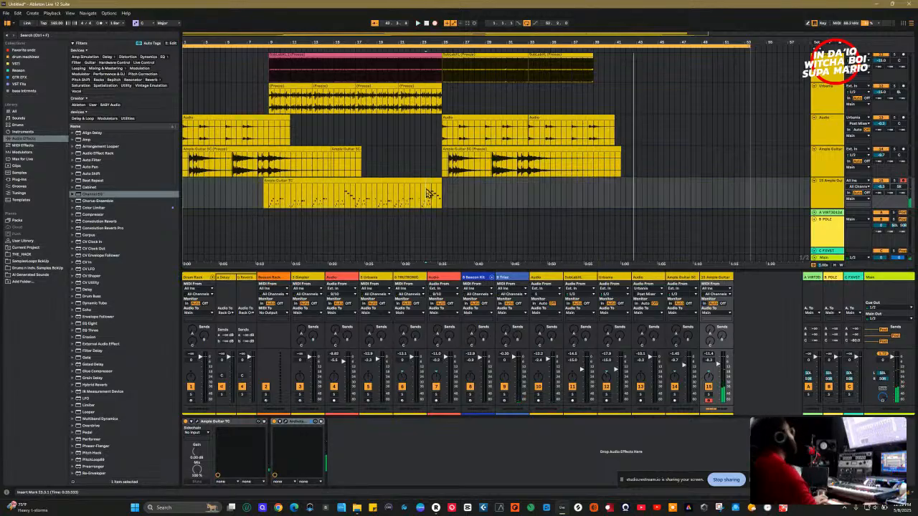
left_click(426, 190)
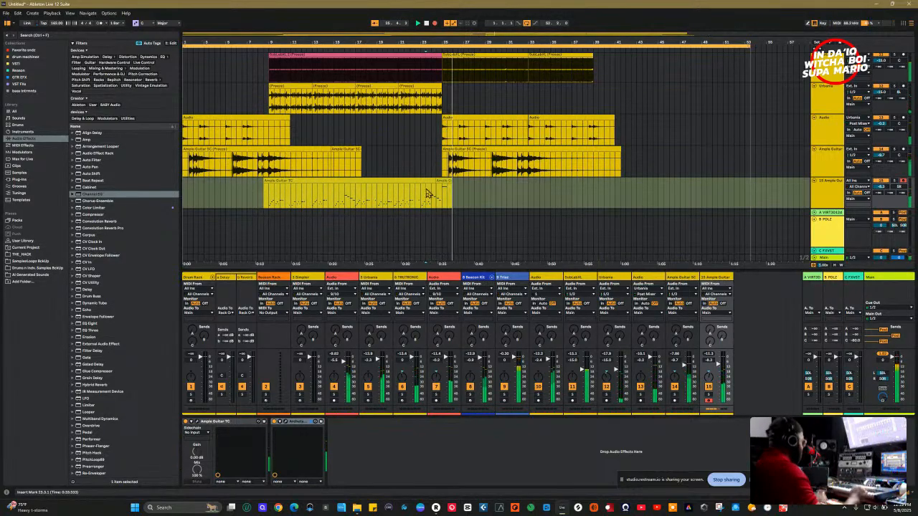
key("space")
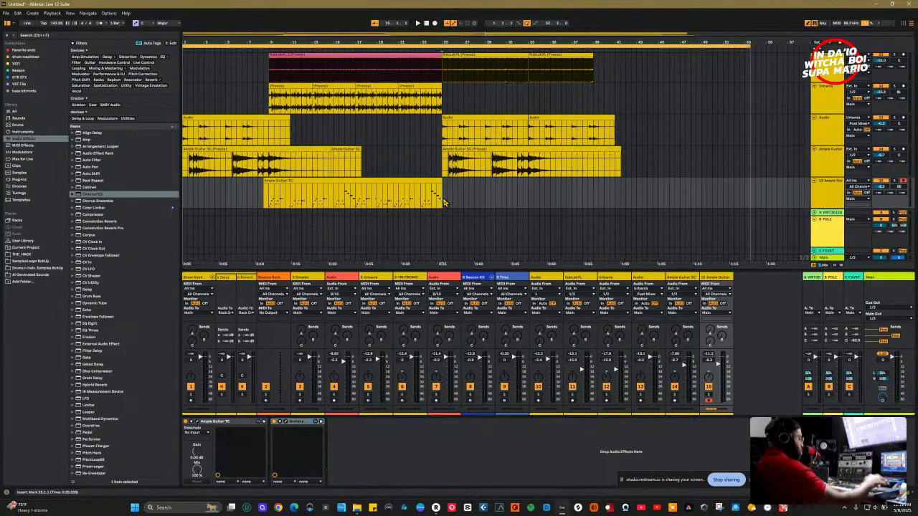
Try two more Ample Guitar TC MIDI takes, recording from bar 25, and undo each one.
key("space")
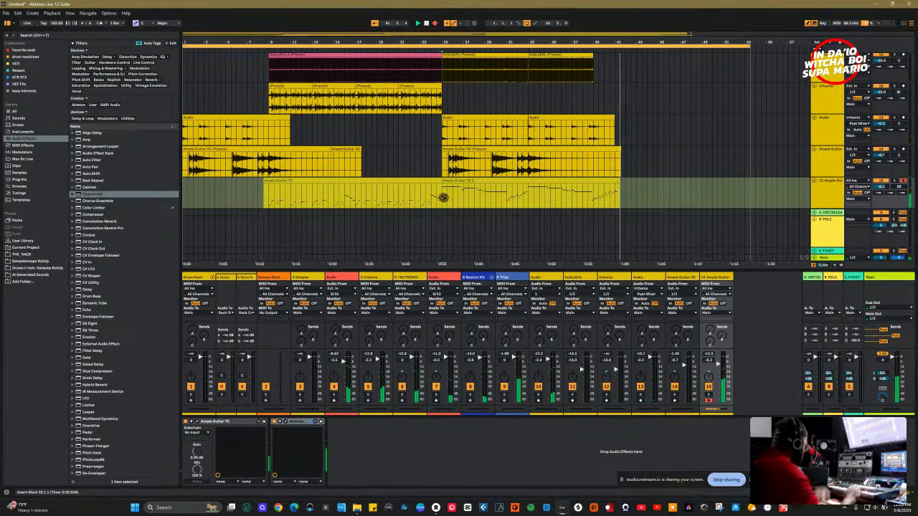
key("space")
key("ctrl+z")
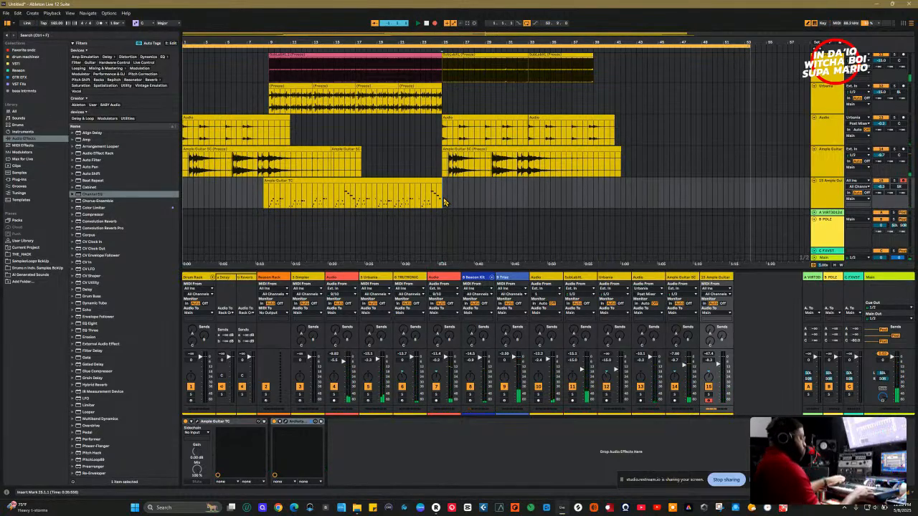
left_click(444, 202)
key("space")
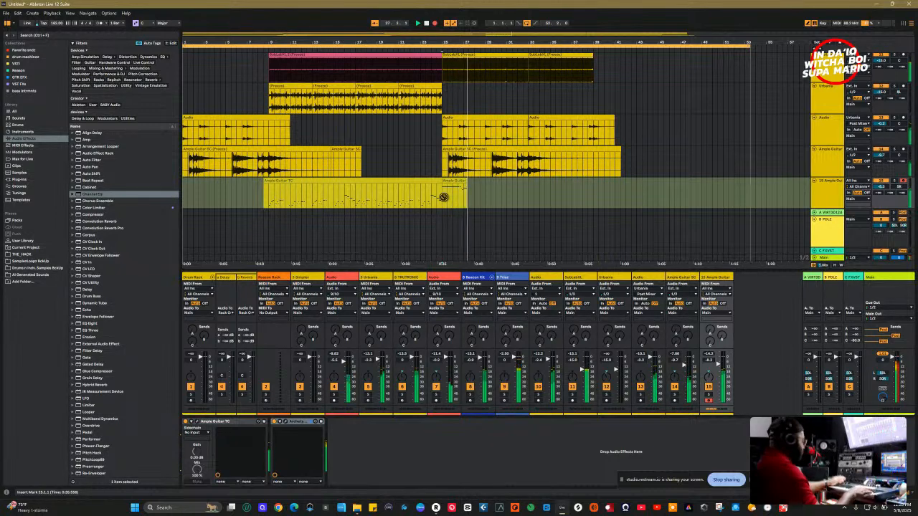
key("ctrl+z")
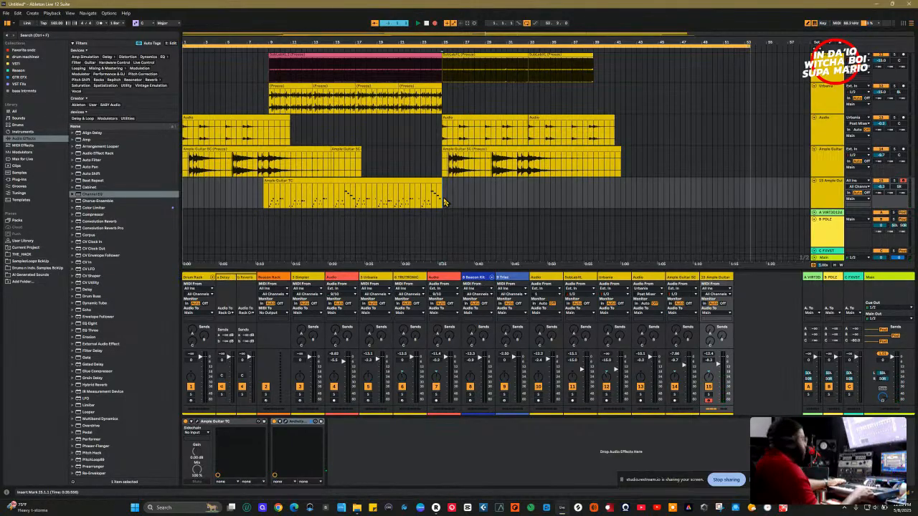
Try two short MIDI takes on the Ample Guitar TC track from bar 25 and undo both.
key("space")
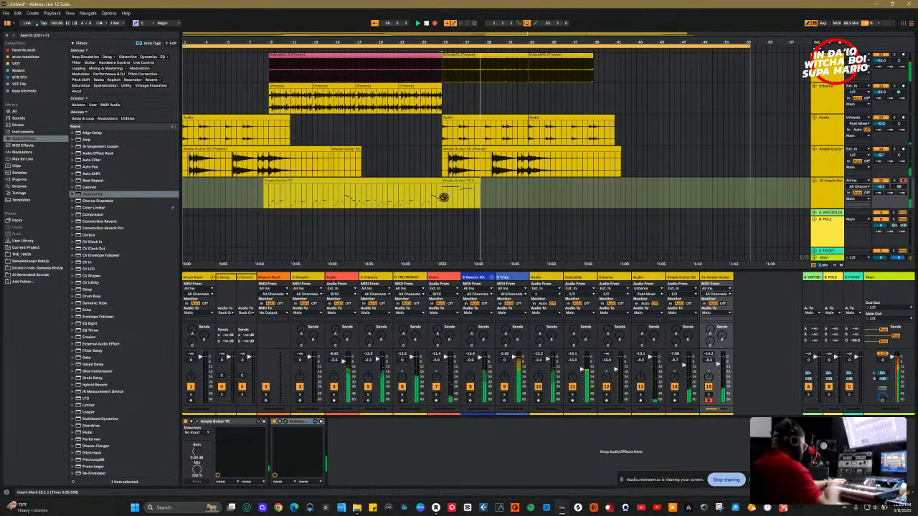
key("space")
key("ctrl+z")
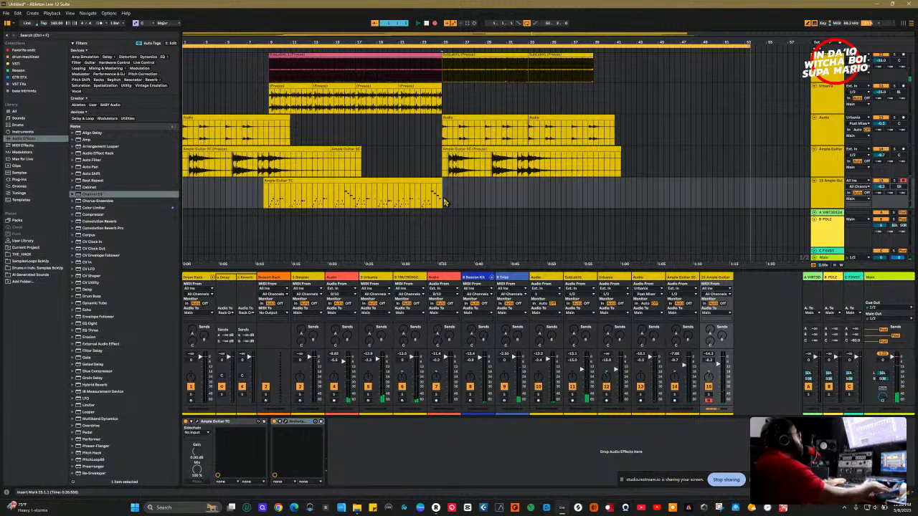
key("F9")
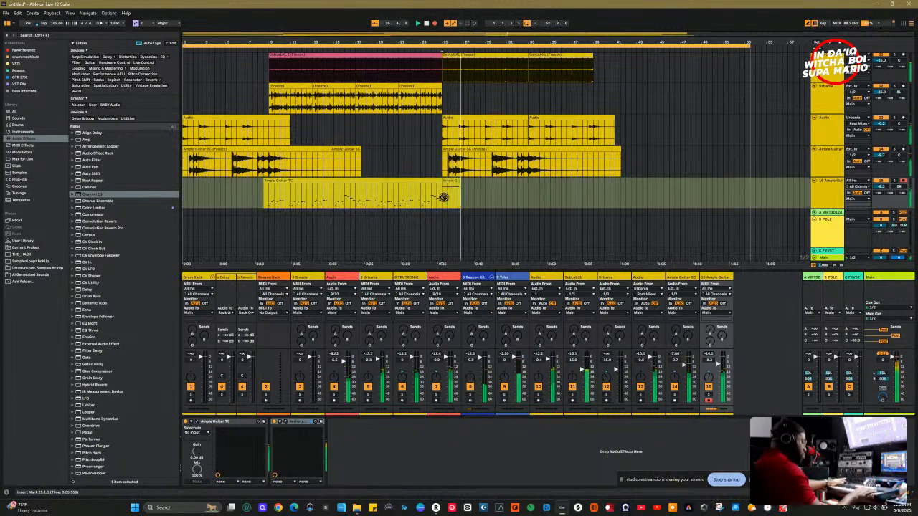
key("space")
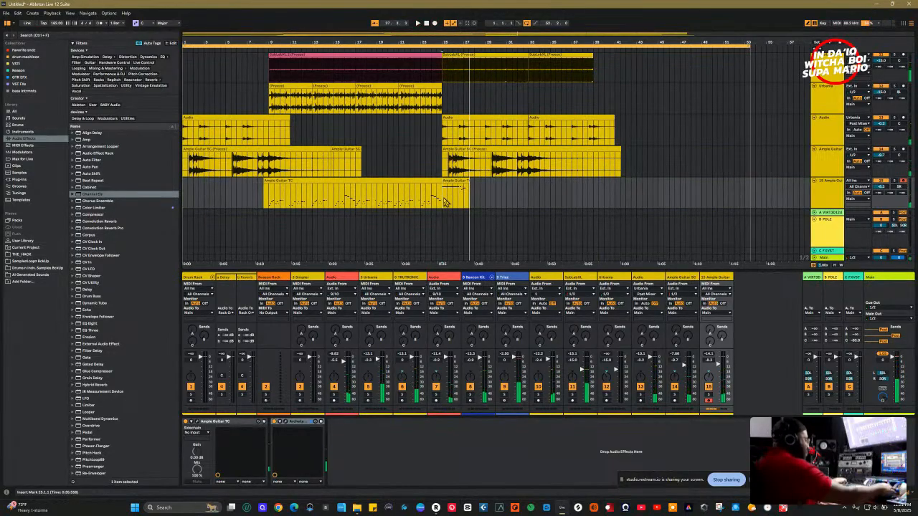
key("ctrl+z")
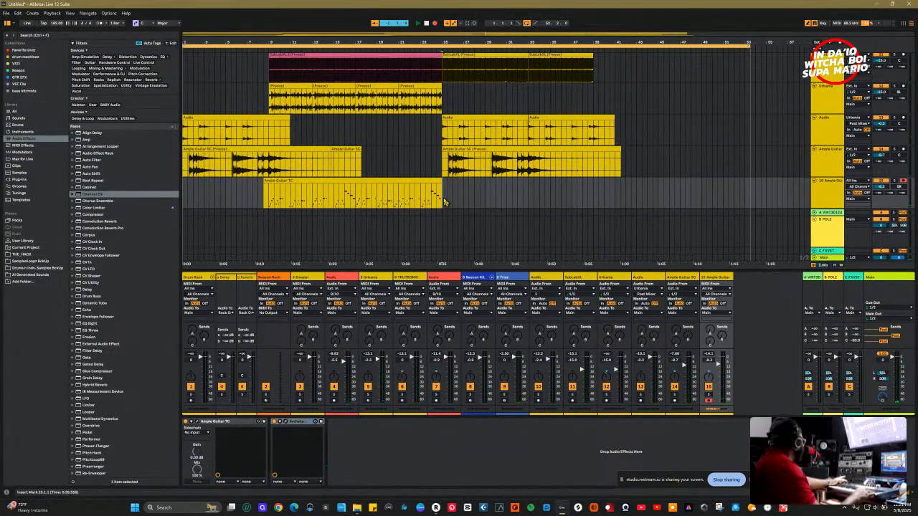
Try a longer Ample Guitar TC MIDI take from bar 25 to about bar 41 and undo it.
key("F9")
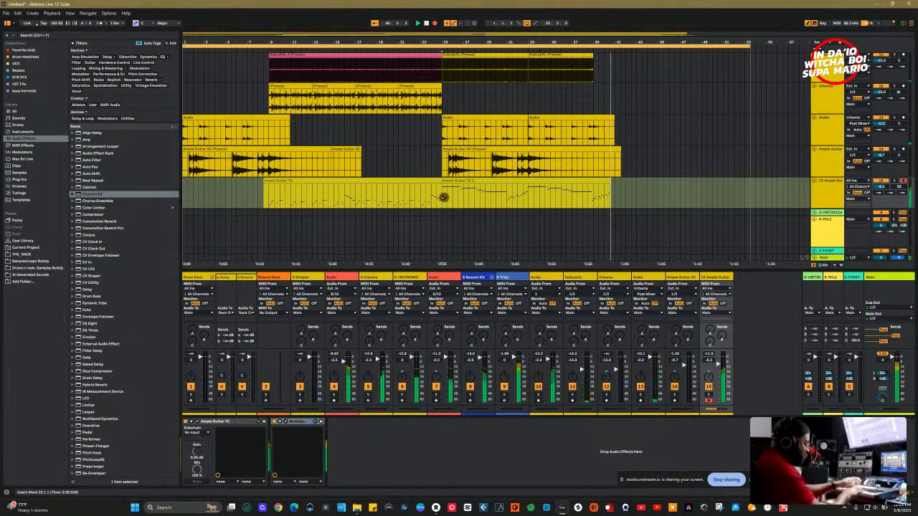
key("space")
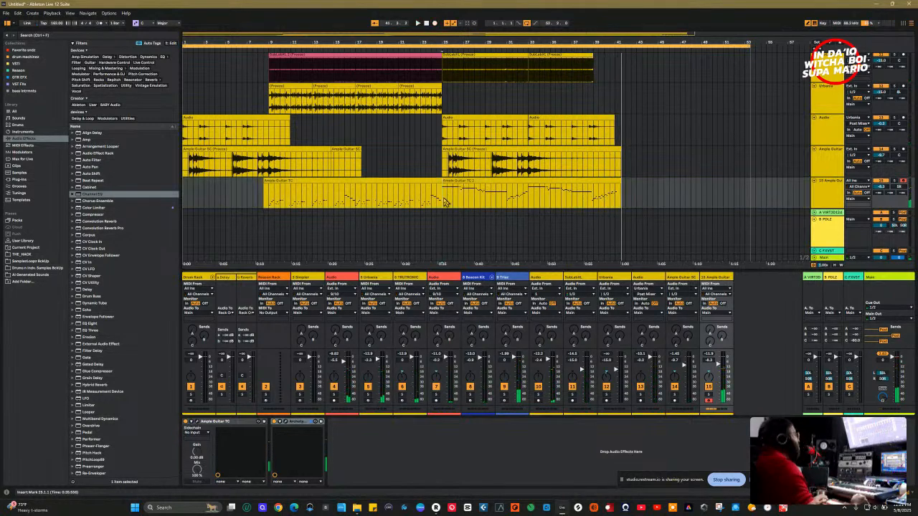
key("ctrl+z")
key("space")
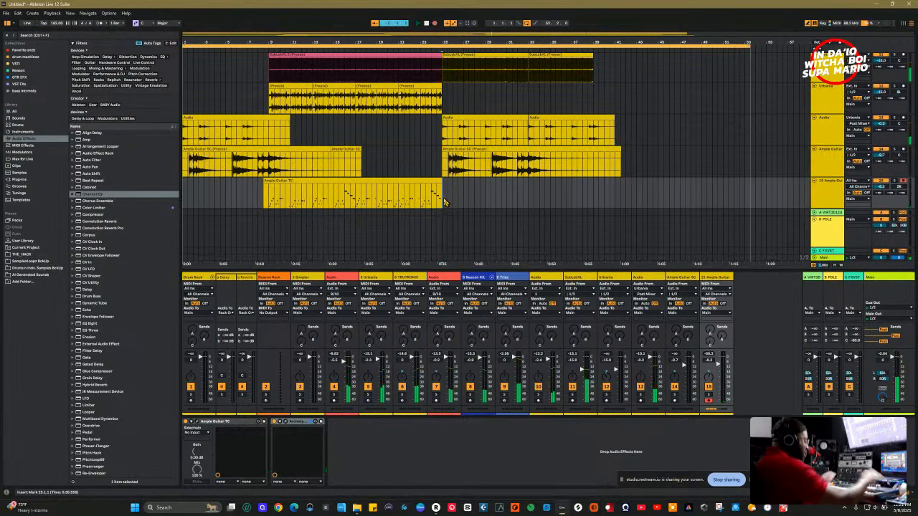
Try three more short Ample Guitar TC takes from bar 25, undoing each one.
key("F9")
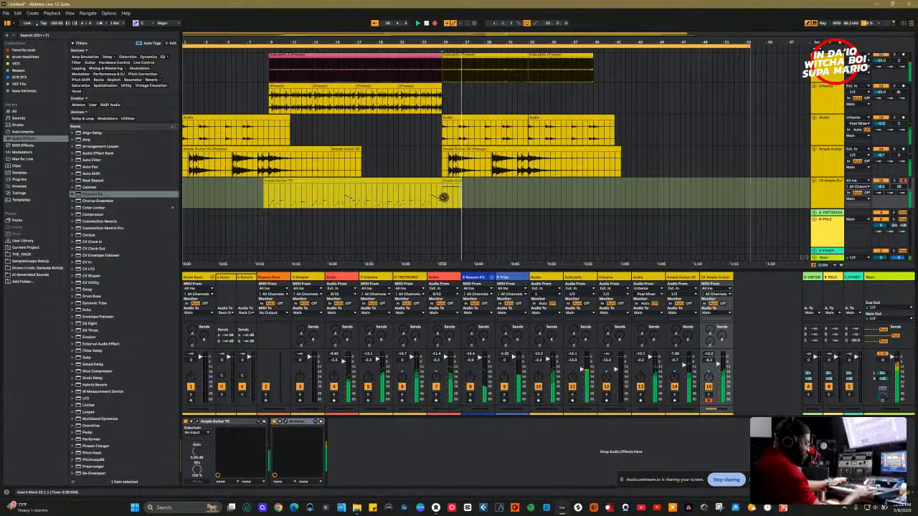
key("space")
key("ctrl+z")
key("F9")
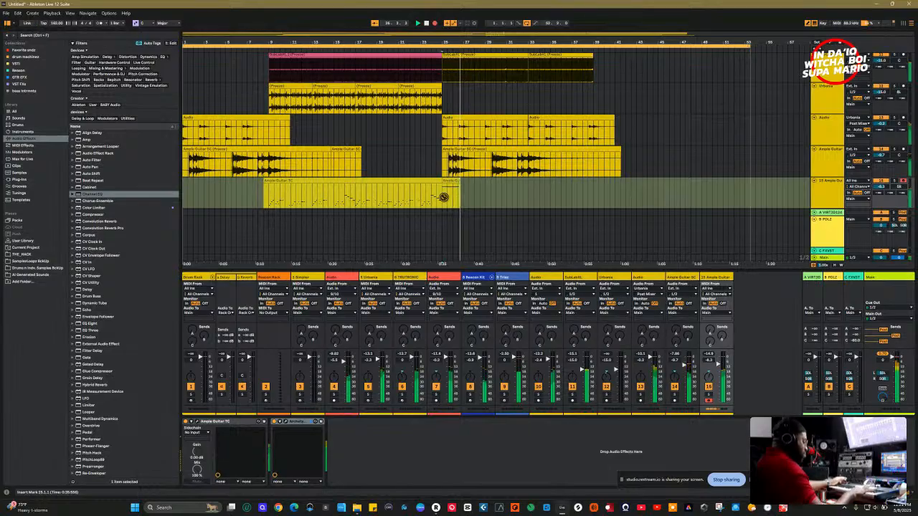
key("space")
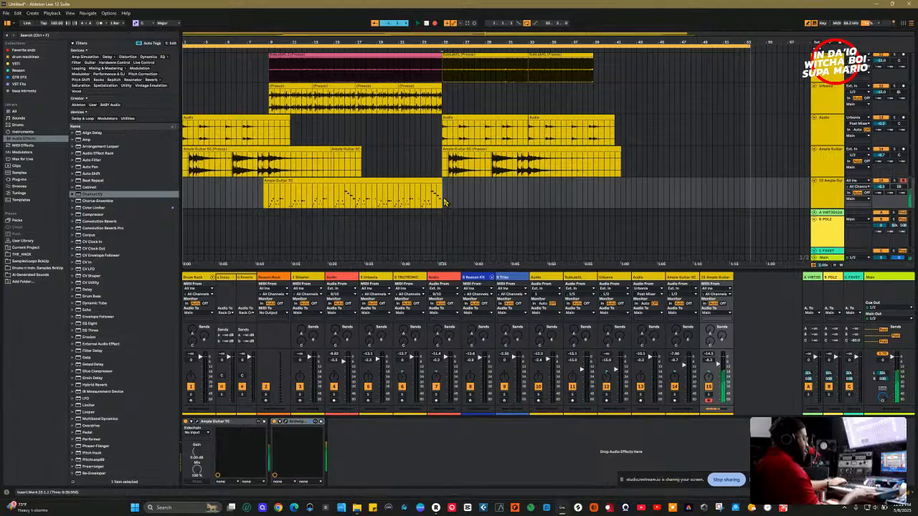
key("F9")
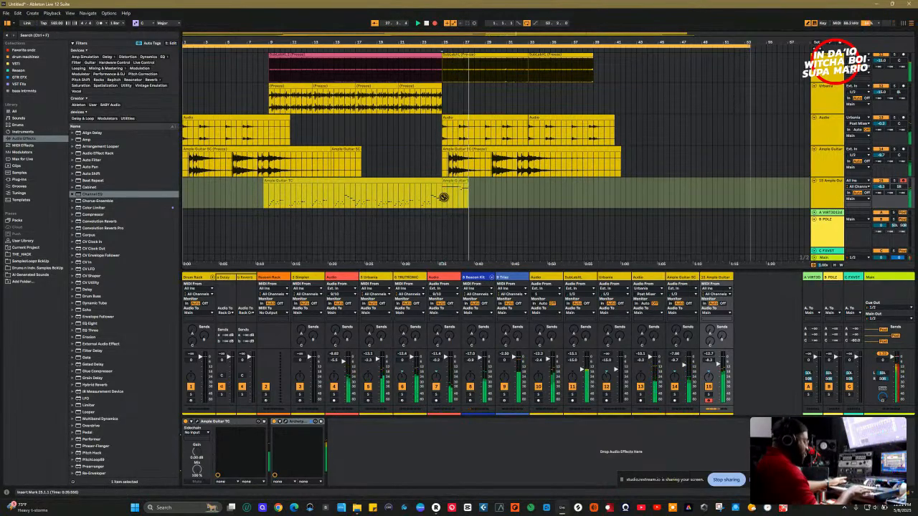
key("space")
key("ctrl+z")
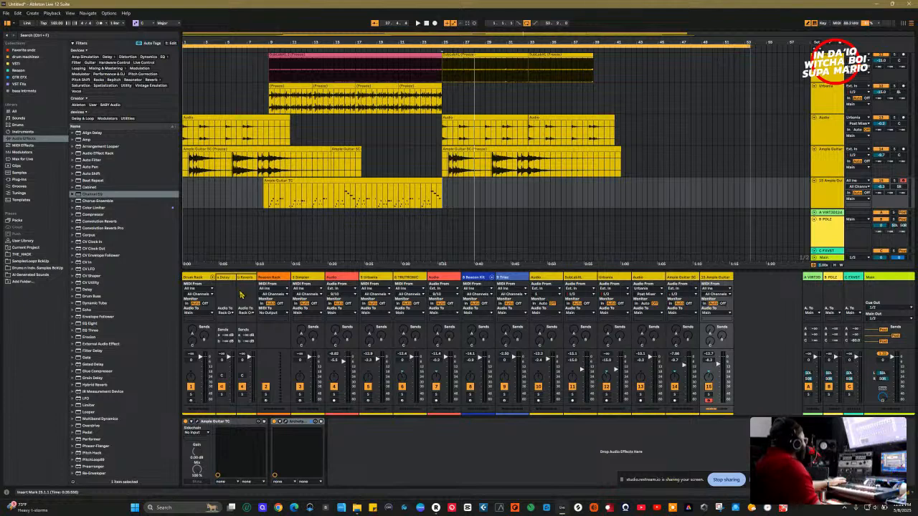
Open the Ample Guitar TC instrument window to examine its playing controls, and close it.
left_click(195, 423)
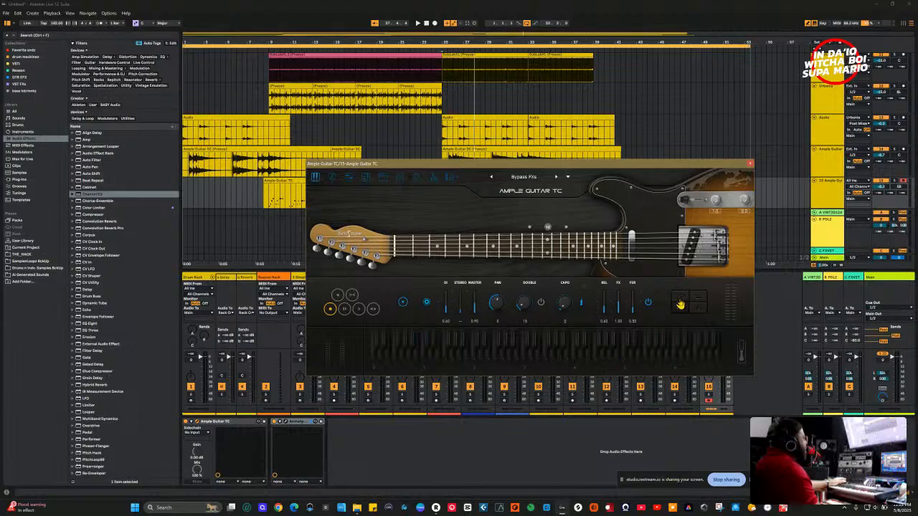
mouse_move(680, 304)
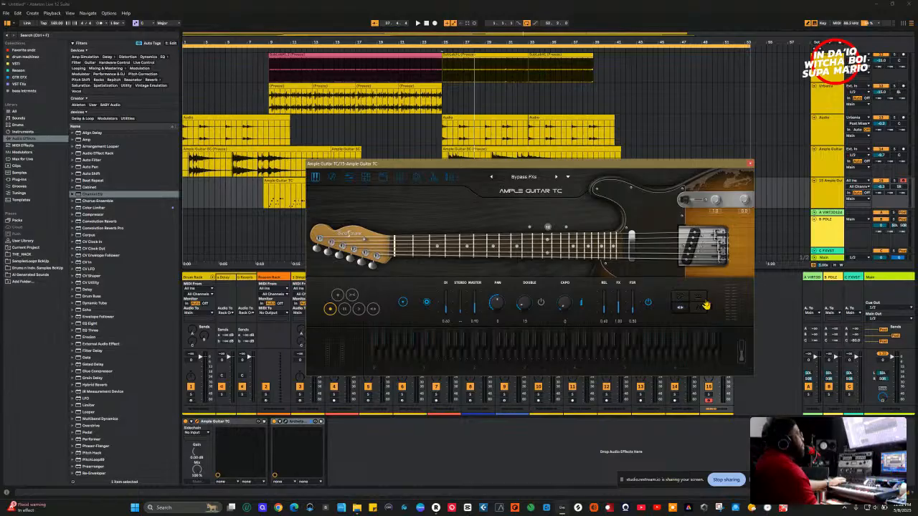
left_click(750, 164)
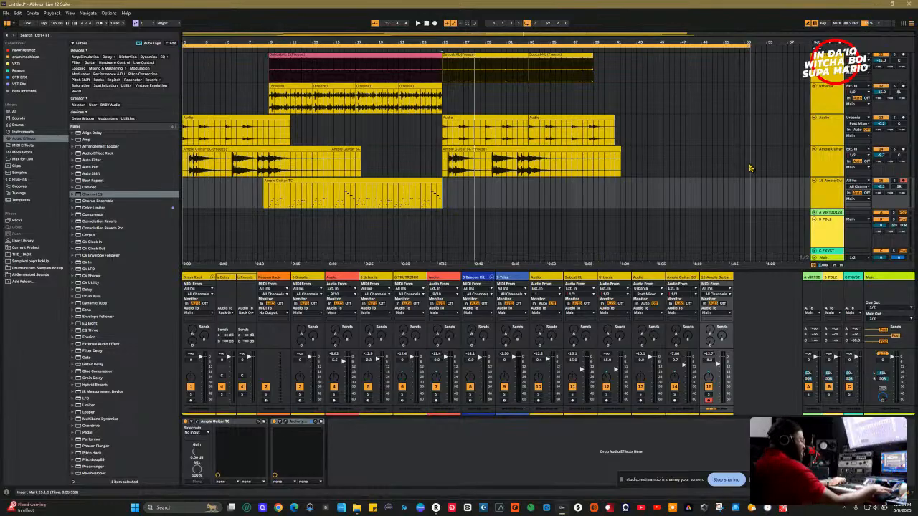
Record three further trial takes on the Ample Guitar TC track from bar 25 and discard each.
key("F9")
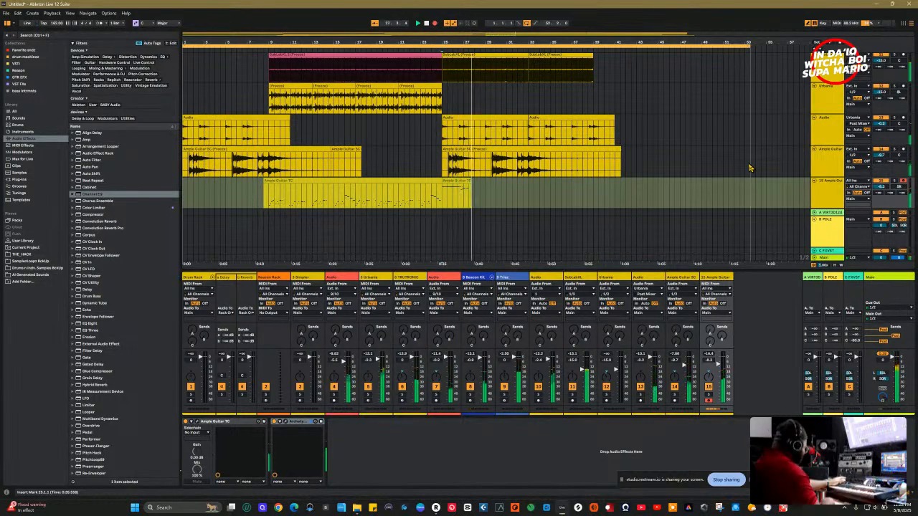
key("space")
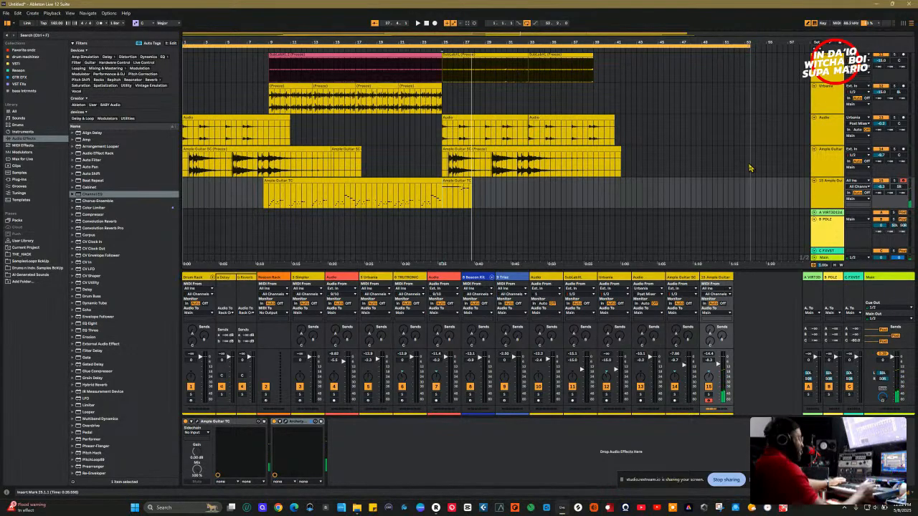
key("Delete")
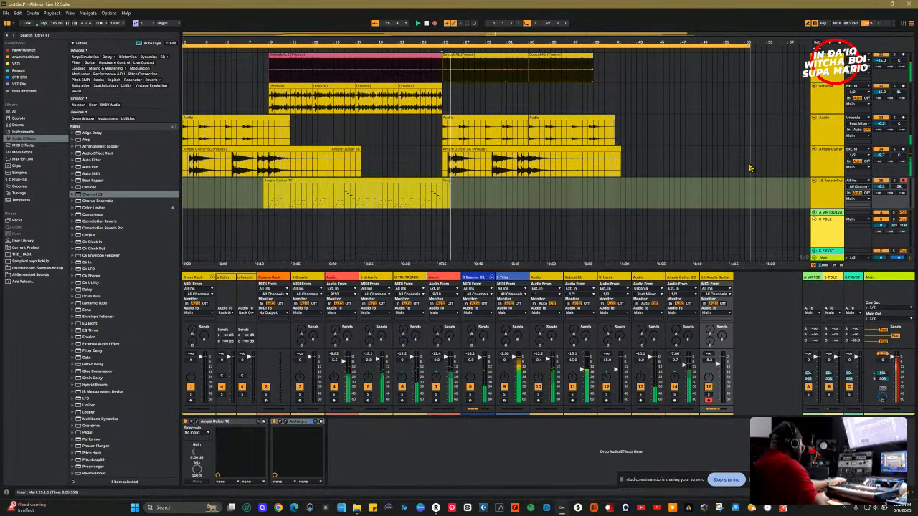
key("space")
key("F9")
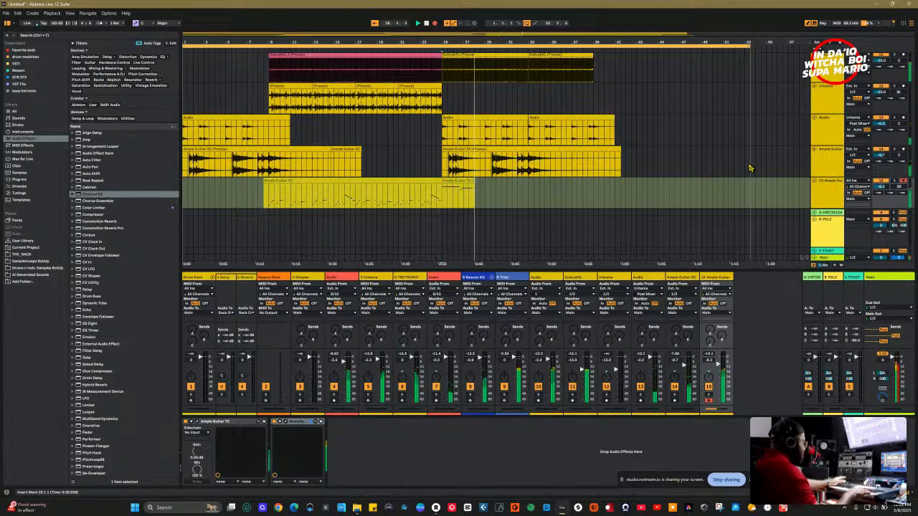
key("space")
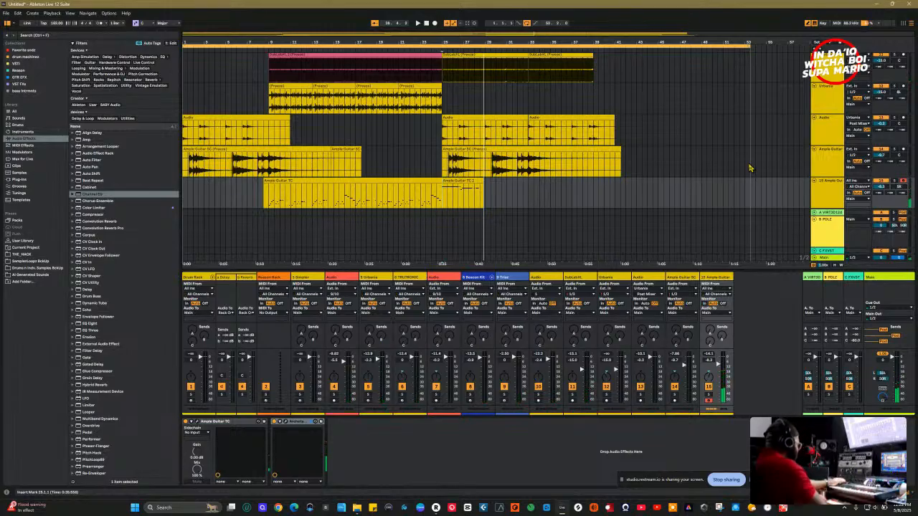
key("ctrl+z")
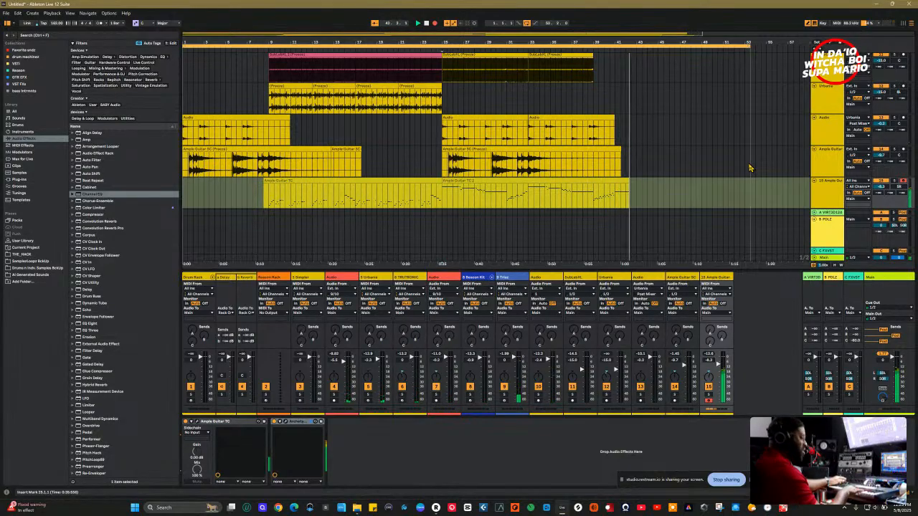
Record a new MIDI take on the Ample Guitar TC track from bar 25 to about bar 43.
key("space")
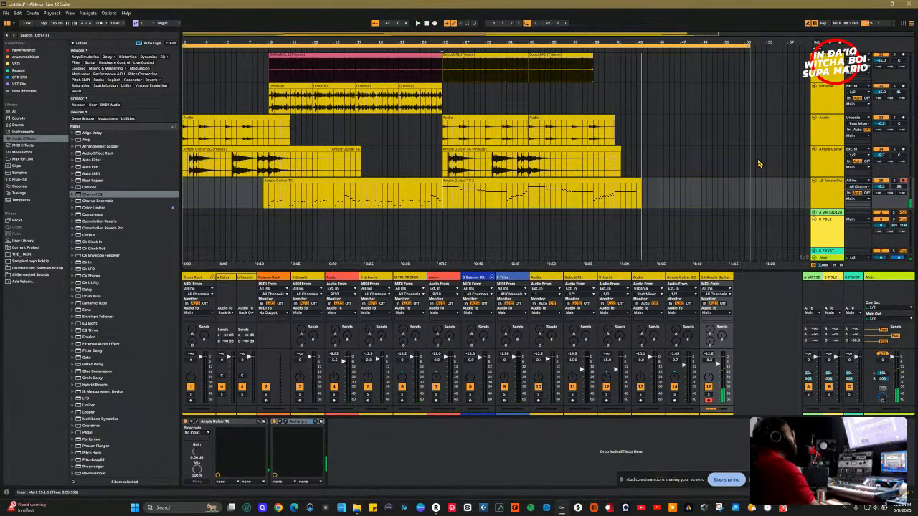
key("space")
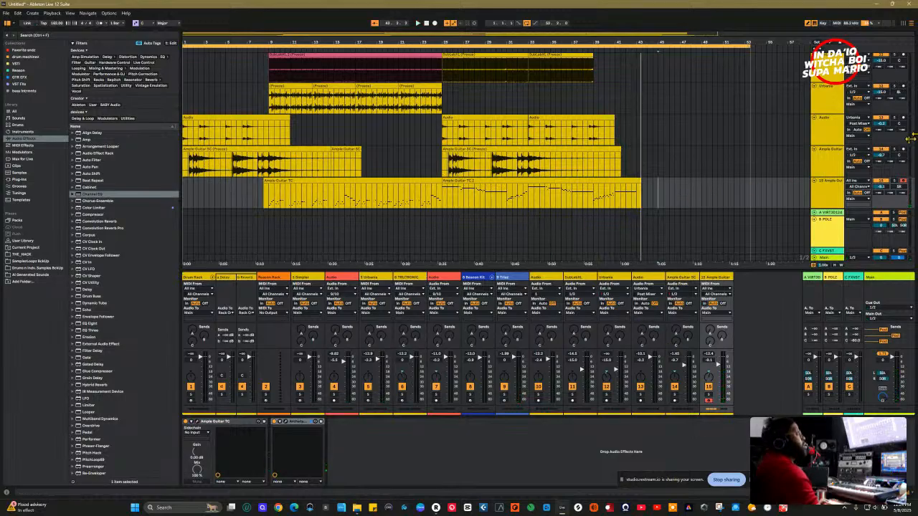
Solo the Ample Guitar SC track and play it from bar 25.
left_click(890, 149)
left_click(896, 185)
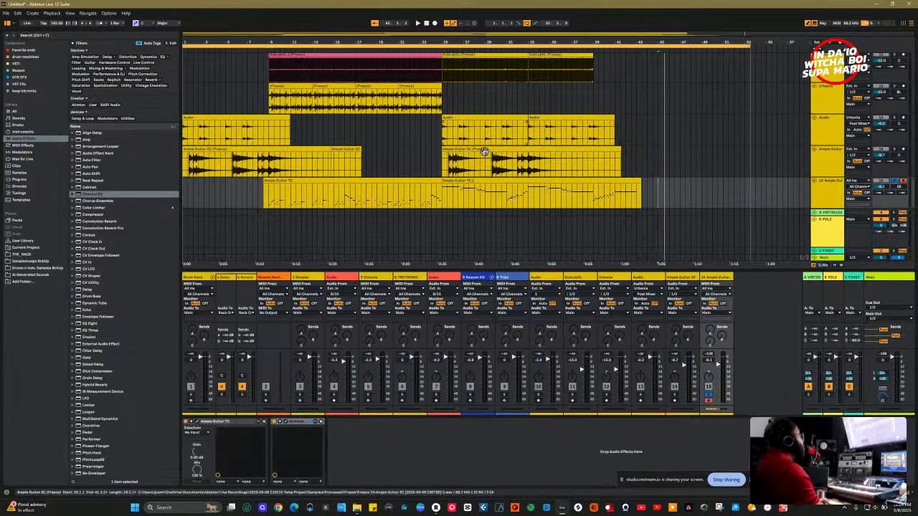
left_click(444, 169)
key("space")
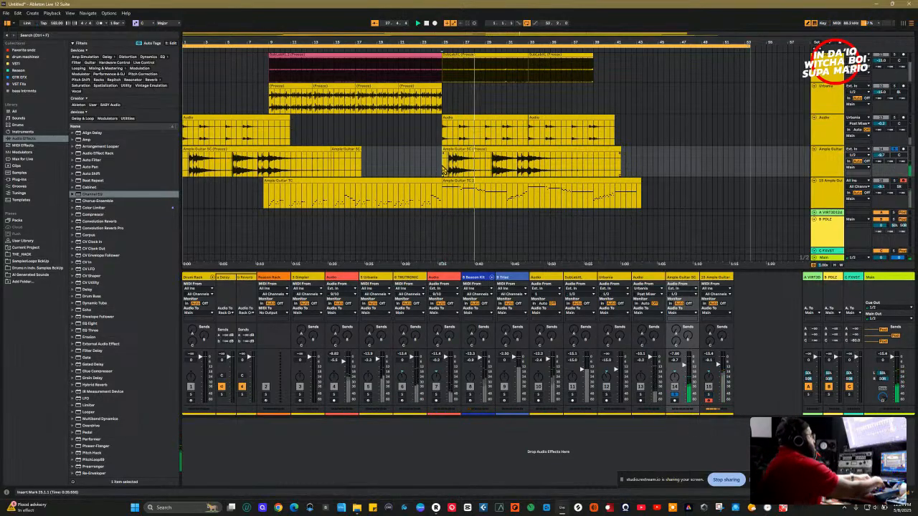
Compare the Ample Guitar SC and Ample Guitar TC parts by soloing them alternately during playback.
key("Down")
key("s")
key("s")
key("Up")
key("s")
key("Down")
key("s")
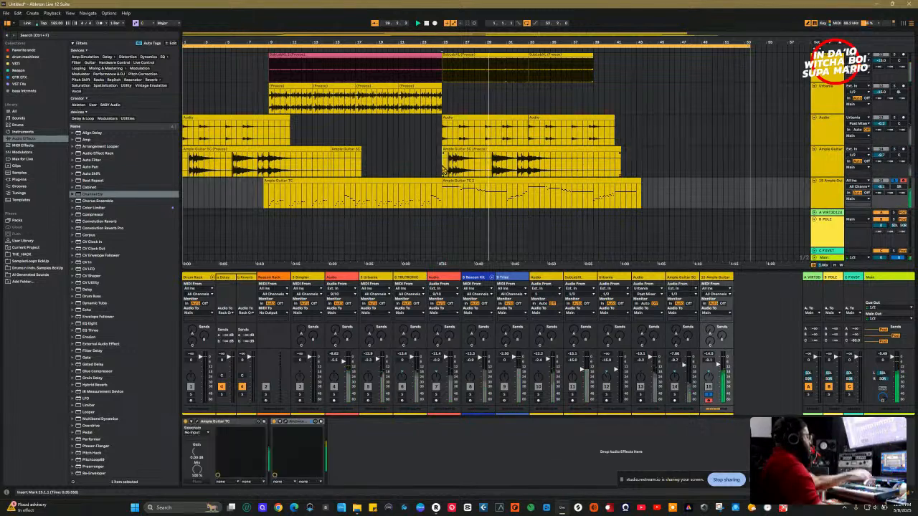
Solo both guitar tracks together, then pan Ample Guitar SC slightly left and Ample Guitar TC slightly right.
left_click(675, 395)
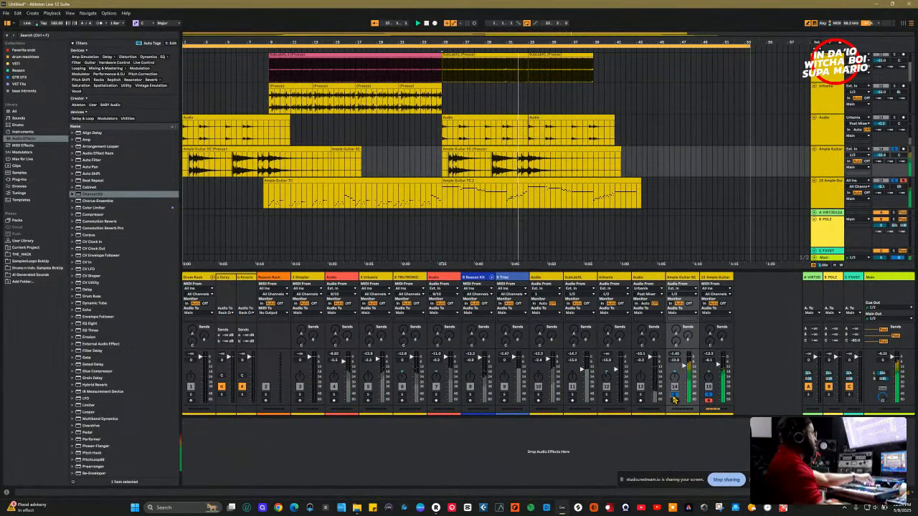
mouse_move(678, 381)
left_mouse_down()
mouse_move(708, 376)
mouse_move(676, 382)
left_mouse_up()
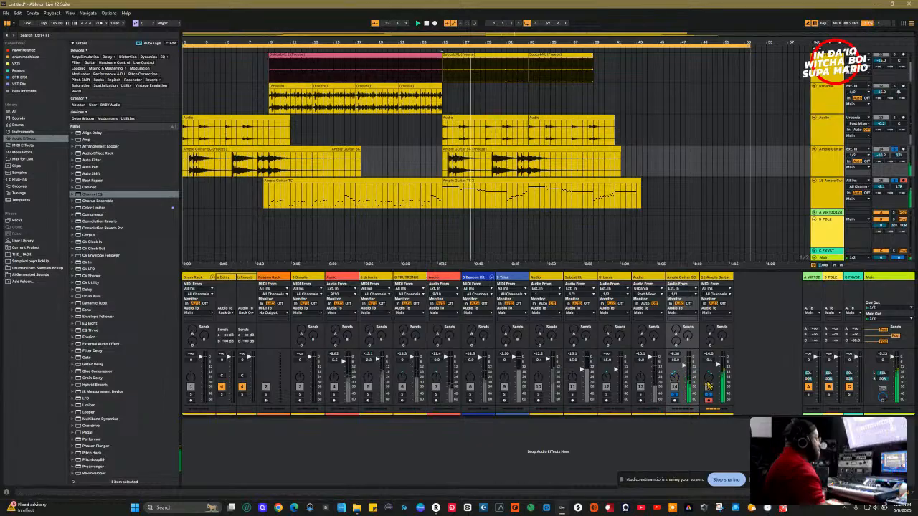
left_click_drag(708, 379, 709, 382)
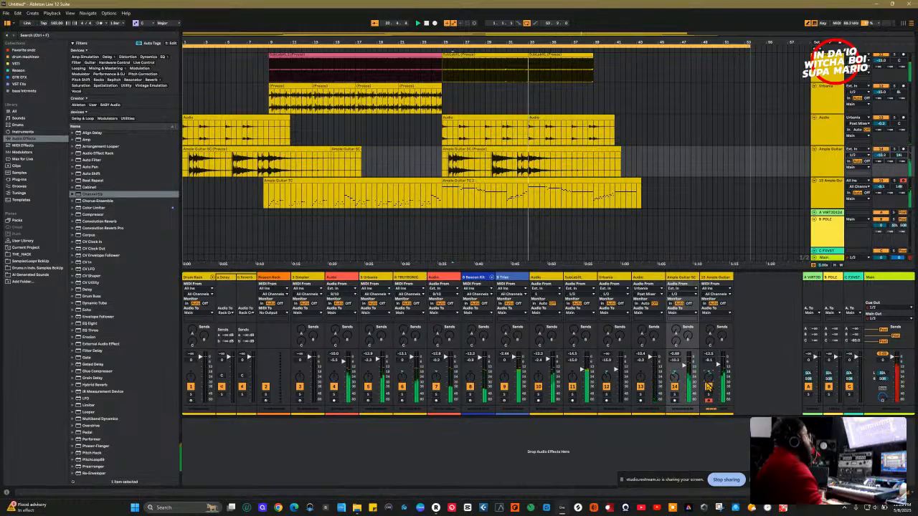
Set the insert marker at about bar 9 on the Ample Guitar TC track and shorten the arrangement loop to end at bar 41.
left_click(262, 195)
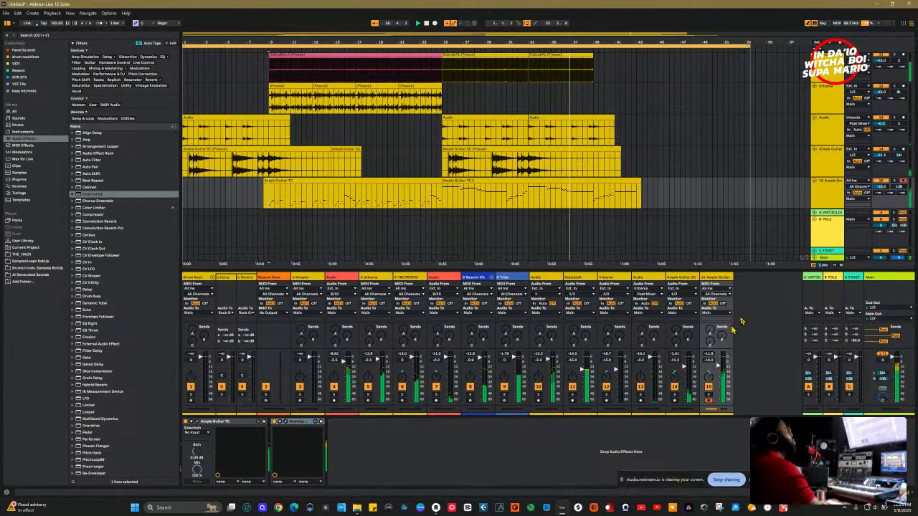
left_click_drag(750, 46, 618, 66)
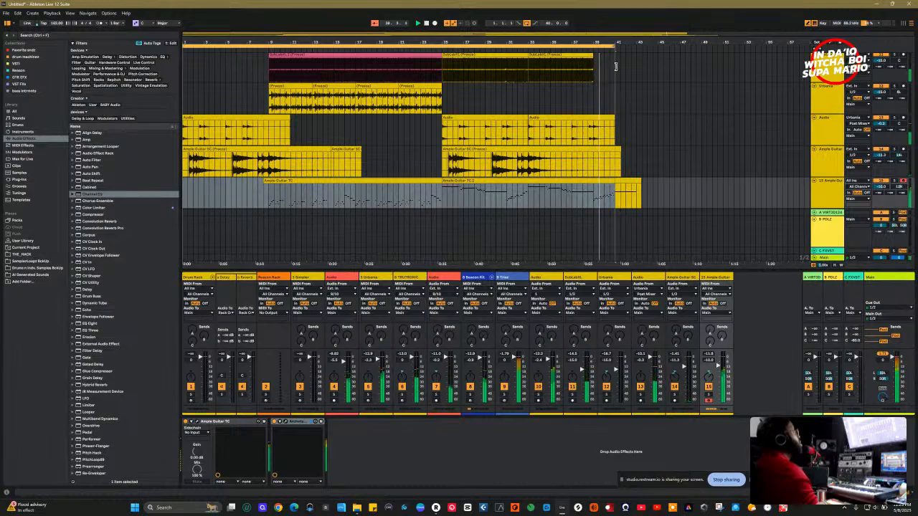